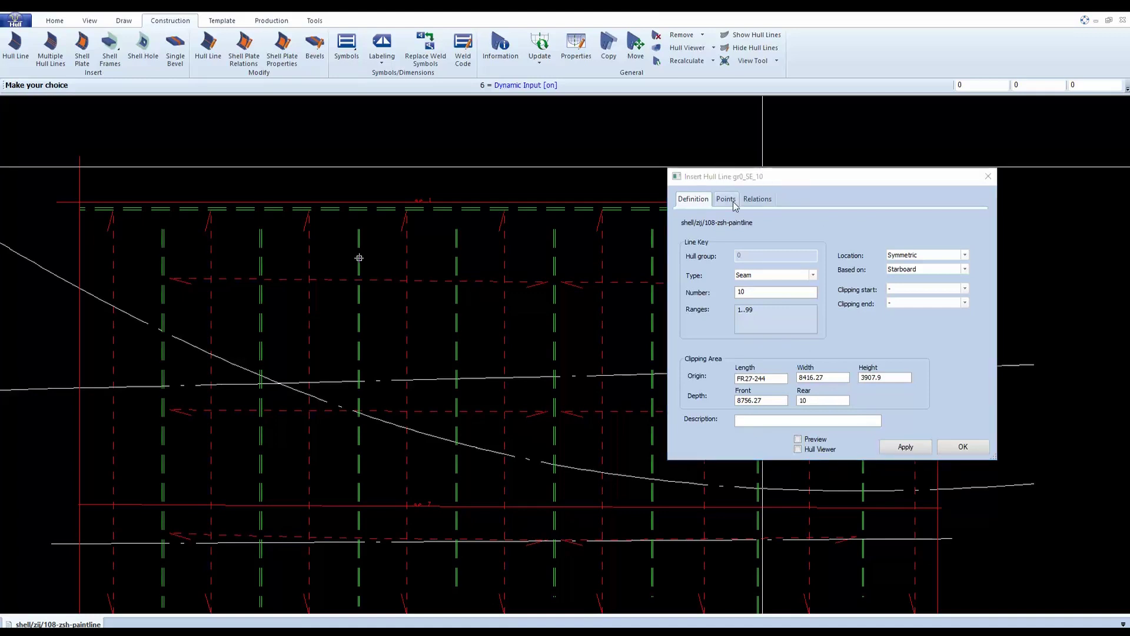
# Place four fixed points for seam 10 as a rectangle near FR24 and FR25, heights about 5830 and 5310, and make the hull line closed
pyautogui.click(726, 200)
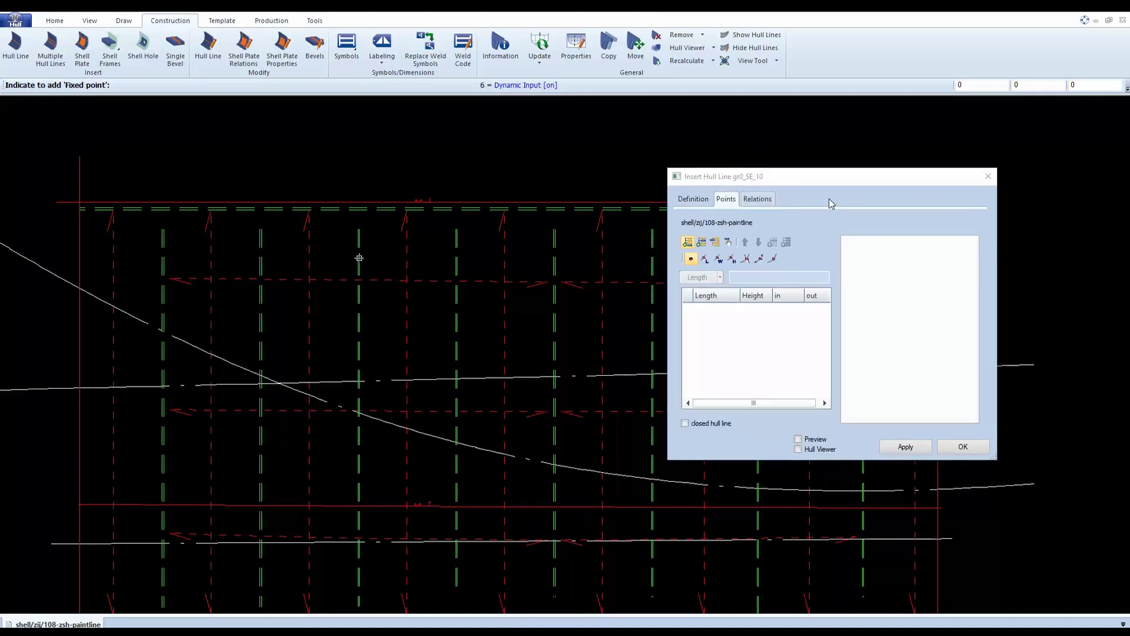
pyautogui.moveTo(842, 179); pyautogui.dragTo(902, 175)
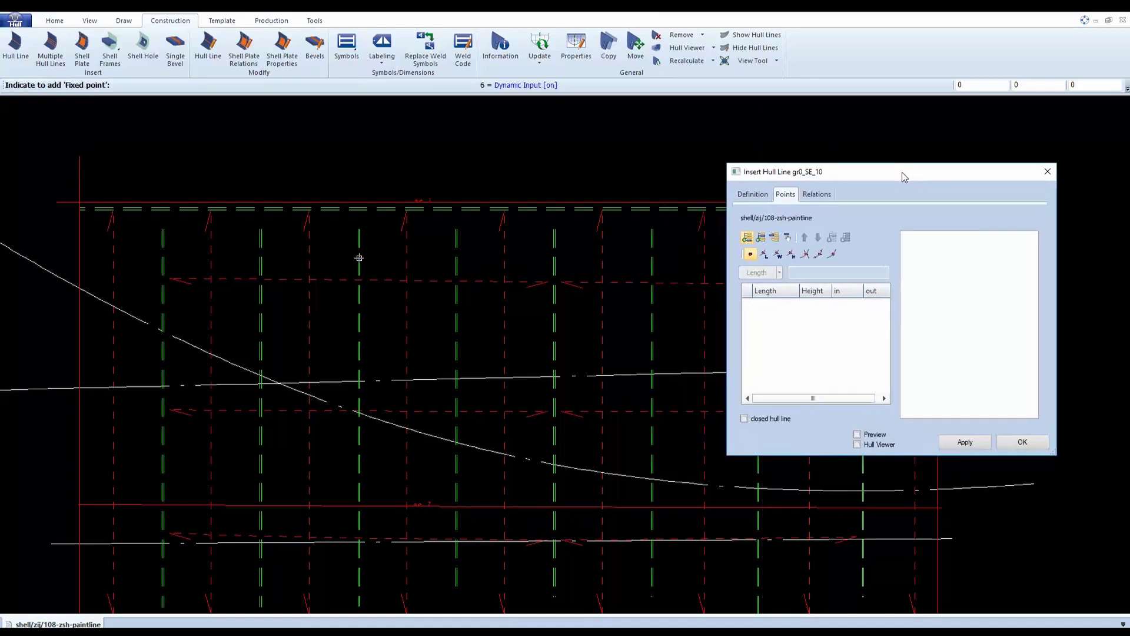
pyautogui.click(261, 266)
pyautogui.click(261, 341)
pyautogui.click(358, 345)
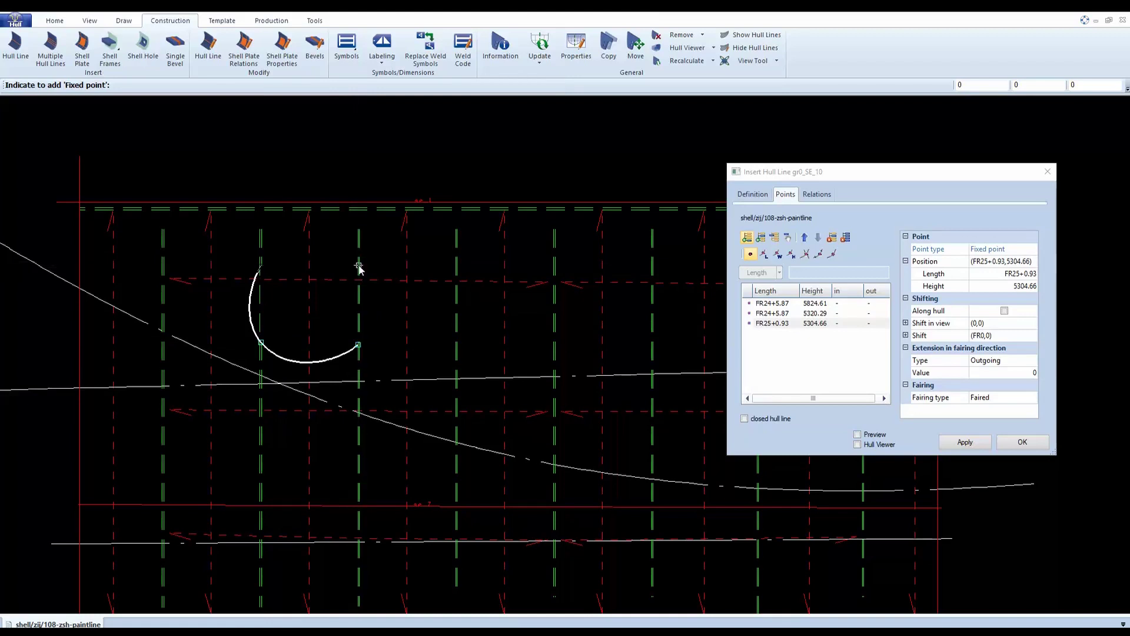
pyautogui.click(358, 266)
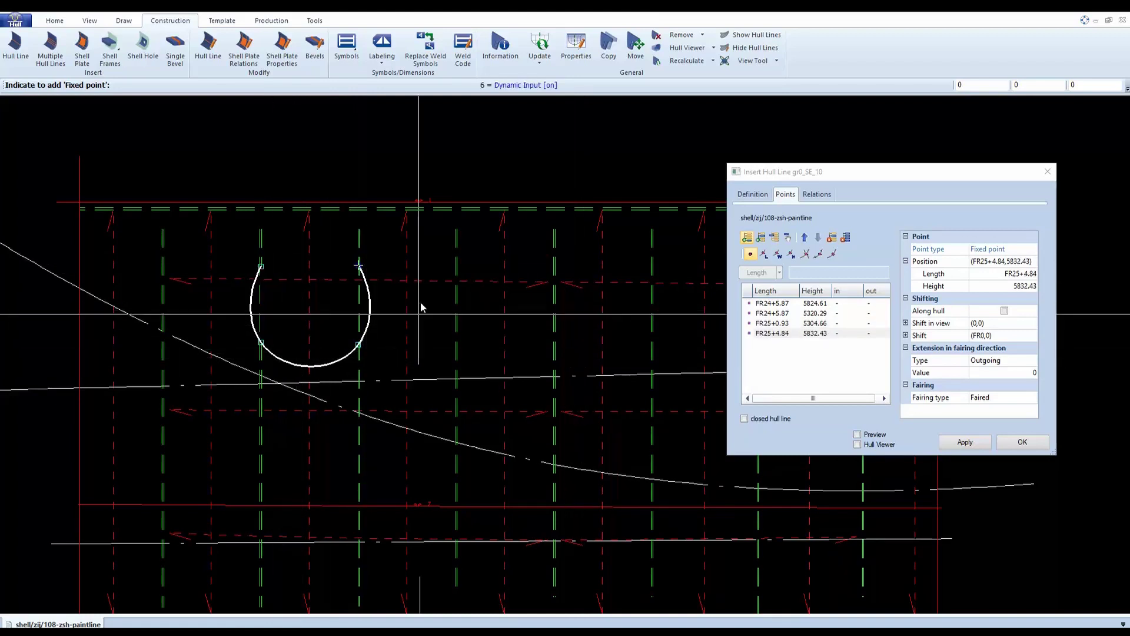
pyautogui.click(778, 421)
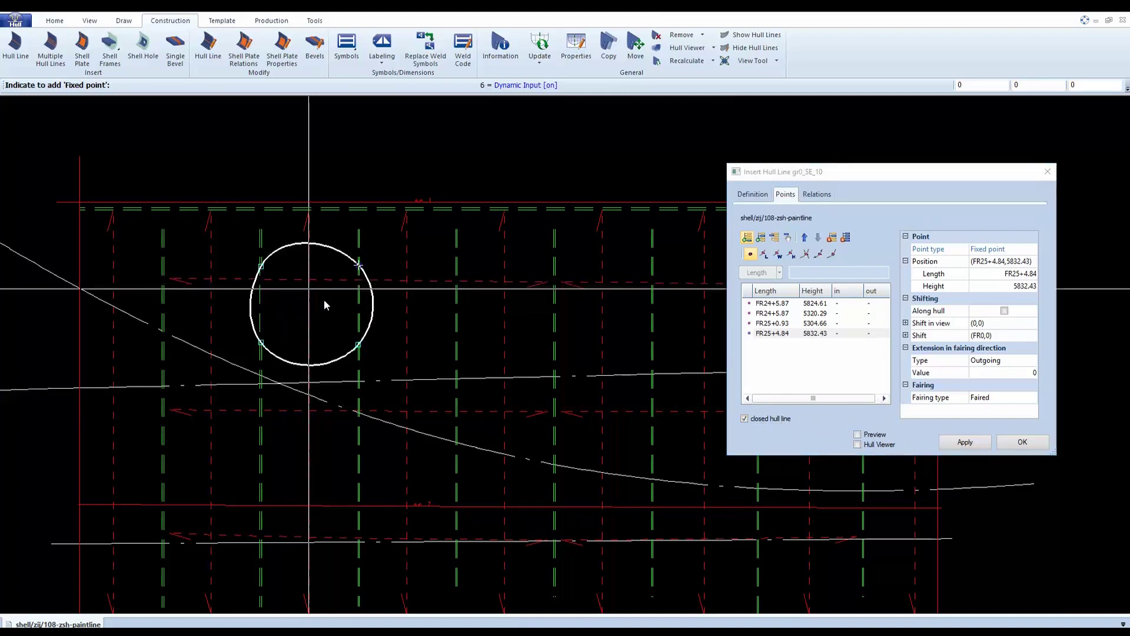
# Set the length position of the first two points of the hull line to FR24
pyautogui.click(823, 303)
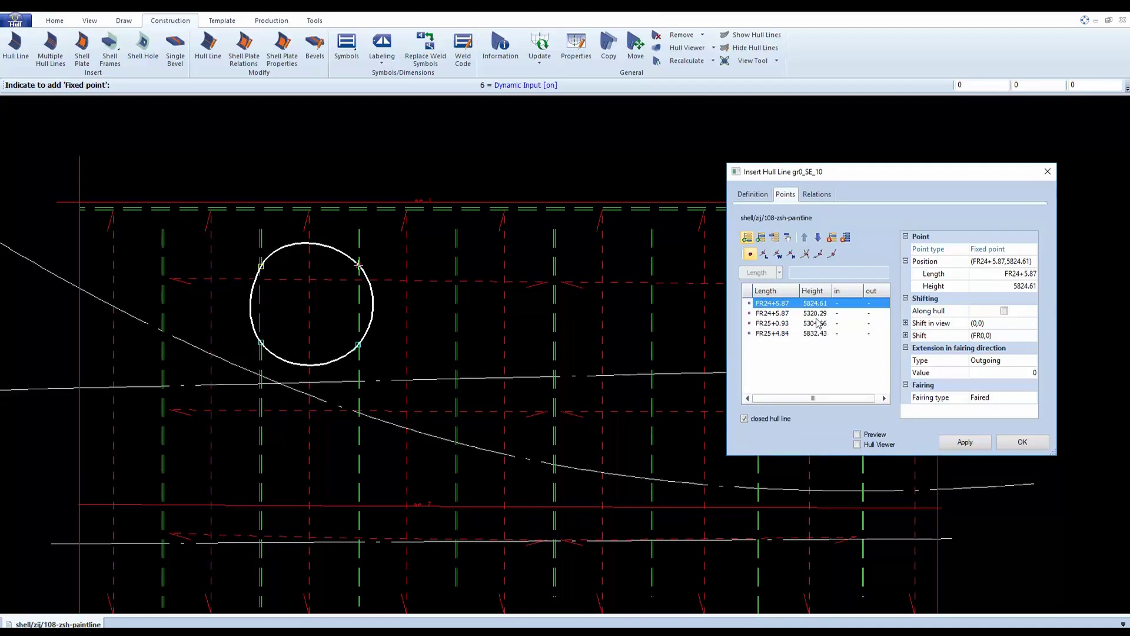
pyautogui.keyDown('shift'); pyautogui.click(819, 314); pyautogui.keyUp('shift')
pyautogui.click(994, 275)
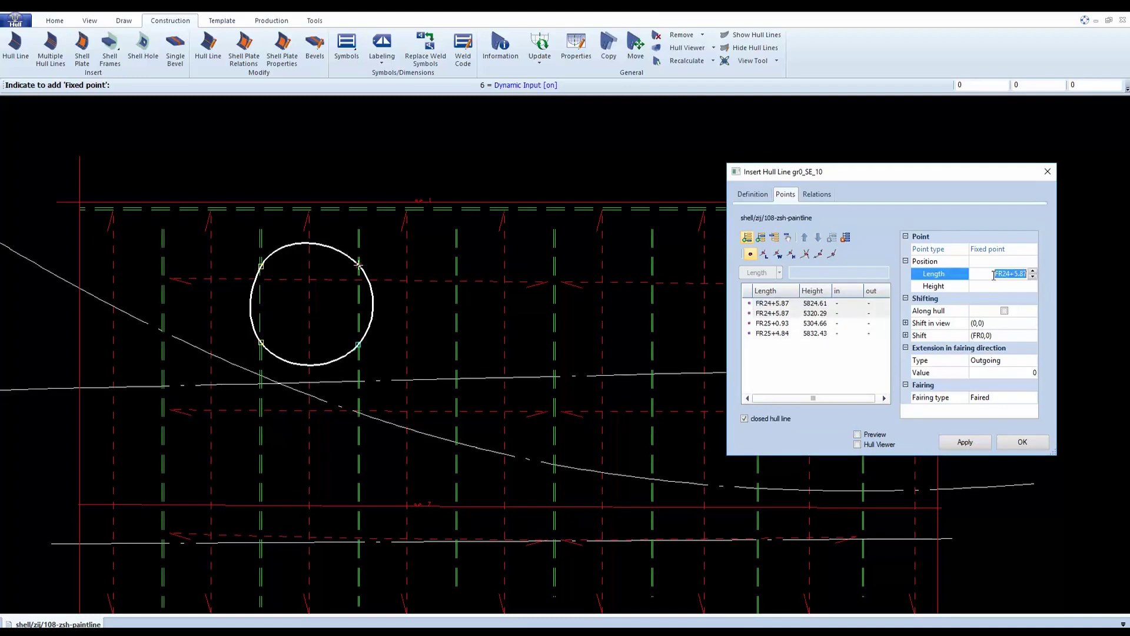
pyautogui.click(994, 275)
pyautogui.press('BackSpace')
pyautogui.press('BackSpace')
pyautogui.press('BackSpace')
pyautogui.press('BackSpace')
pyautogui.press('BackSpace')
pyautogui.press('Return')
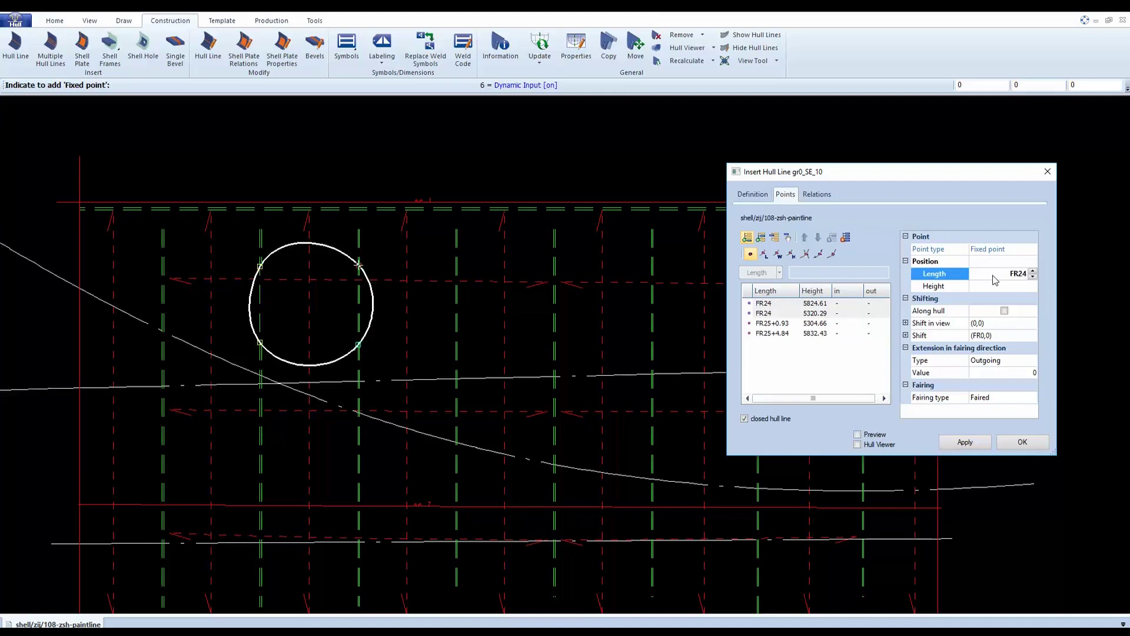
# Set the length position of the third and fourth points to FR25
pyautogui.click(791, 323)
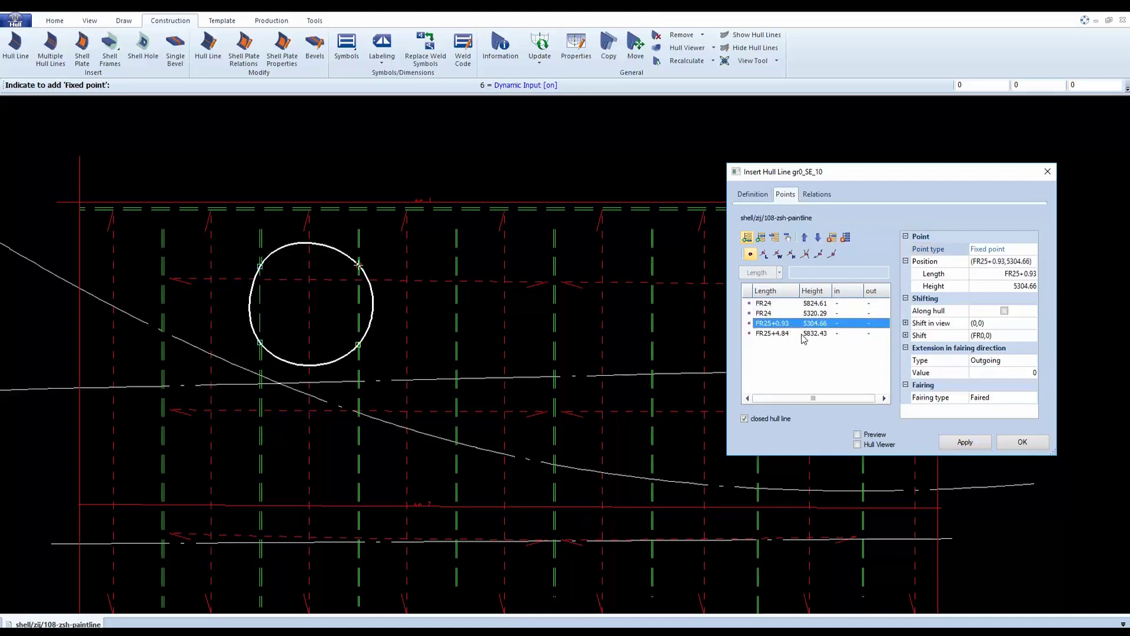
pyautogui.keyDown('shift'); pyautogui.click(801, 333); pyautogui.keyUp('shift')
pyautogui.click(1008, 273)
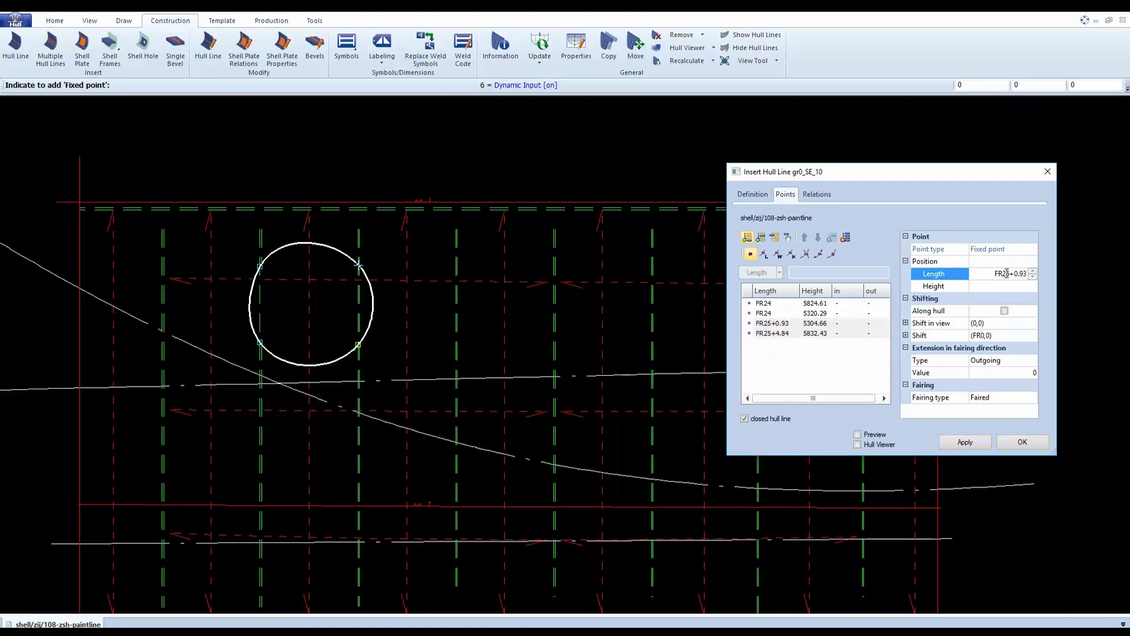
pyautogui.press('BackSpace')
pyautogui.press('BackSpace')
pyautogui.press('BackSpace')
pyautogui.press('BackSpace')
pyautogui.press('BackSpace')
pyautogui.press('Return')
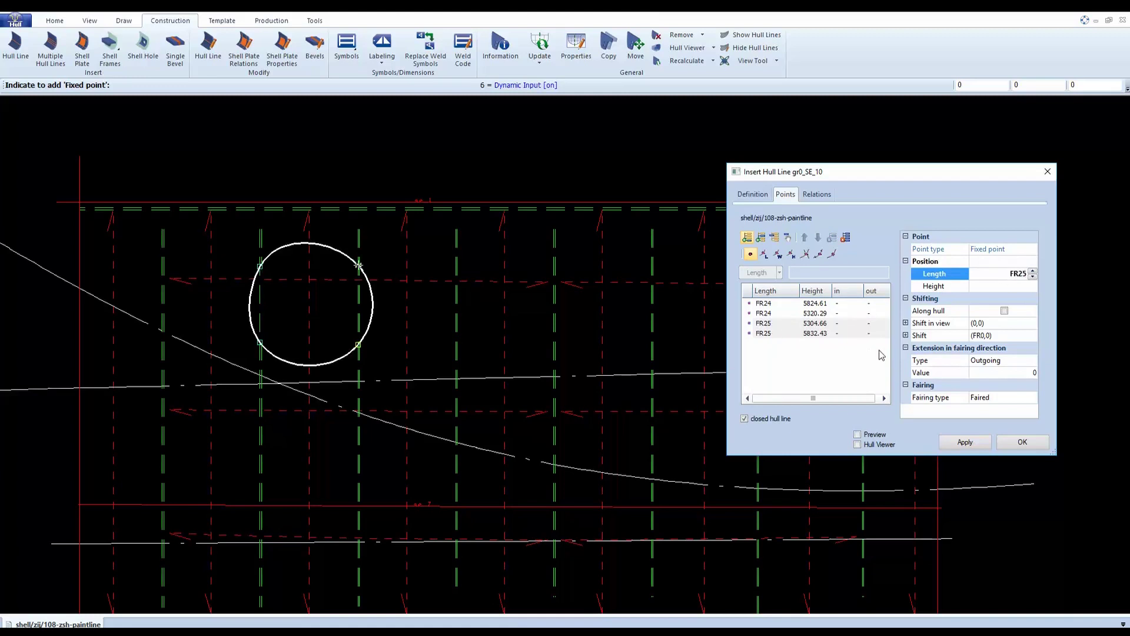
# Set the height of the two upper points, the first and the fourth, to 5824
pyautogui.click(821, 305)
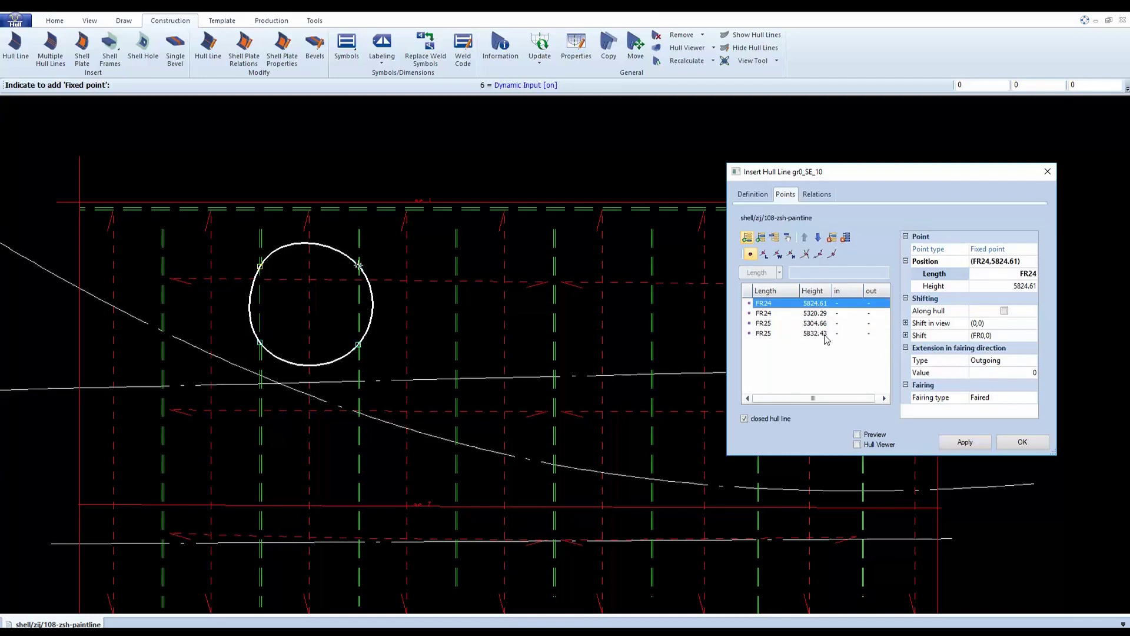
pyautogui.keyDown('ctrl'); pyautogui.click(826, 336); pyautogui.keyUp('ctrl')
pyautogui.click(993, 287)
pyautogui.press('End')
pyautogui.press('BackSpace')
pyautogui.press('BackSpace')
pyautogui.press('BackSpace')
pyautogui.press('BackSpace')
pyautogui.press('Return')
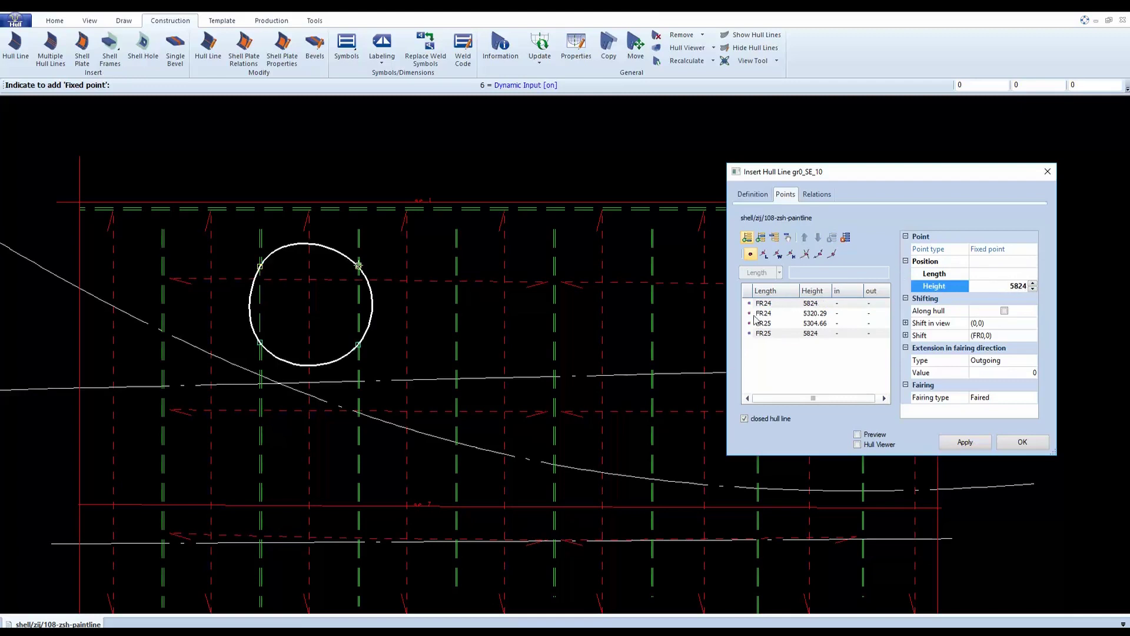
# Set the height of the two lower points, the second and the third, to 5320
pyautogui.click(759, 313)
pyautogui.keyDown('shift'); pyautogui.click(787, 323); pyautogui.keyUp('shift')
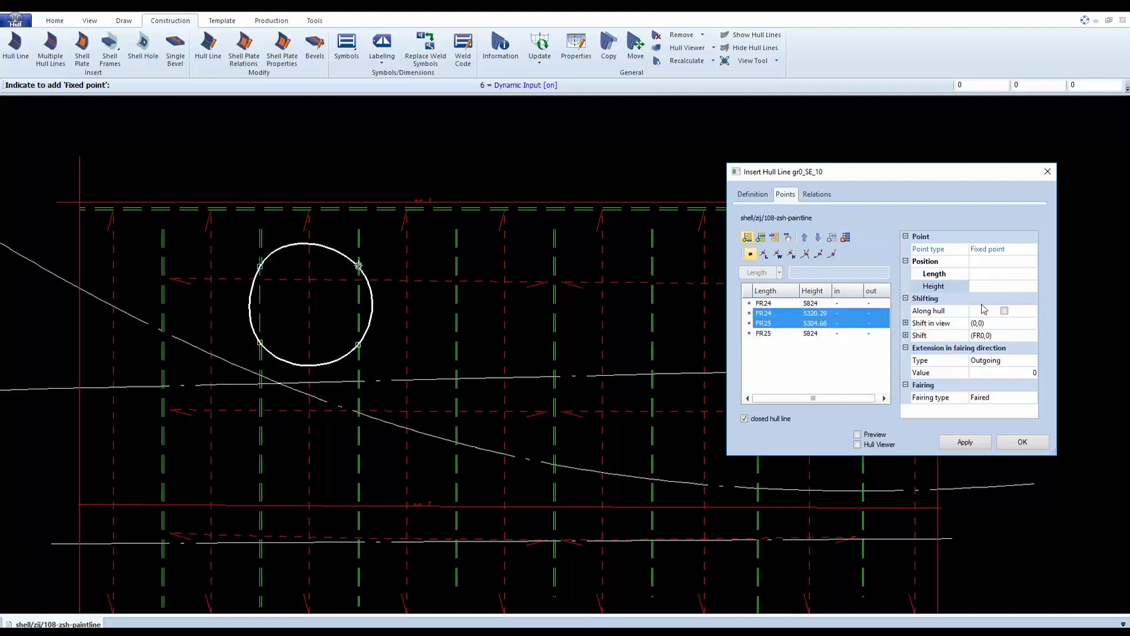
pyautogui.click(1010, 283)
pyautogui.click(1011, 285)
pyautogui.press('BackSpace')
pyautogui.press('BackSpace')
pyautogui.press('Return')
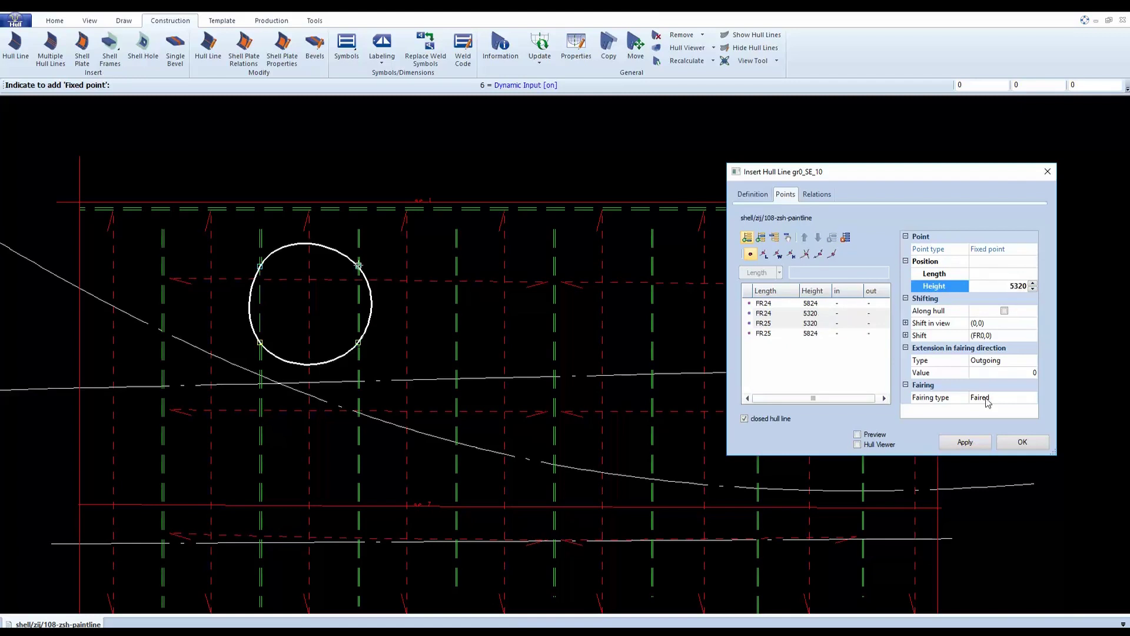
# Give all four points the Knuckle fairing type with a radius of 100 and insert the line as seam 10
pyautogui.click(799, 303)
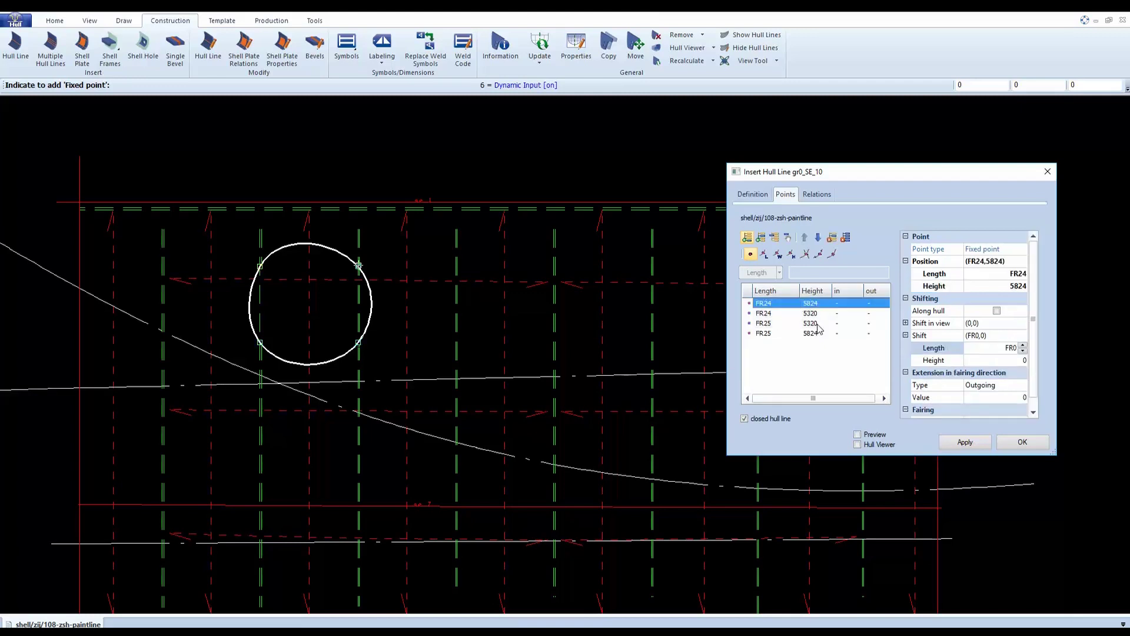
pyautogui.keyDown('shift'); pyautogui.click(867, 334); pyautogui.keyUp('shift')
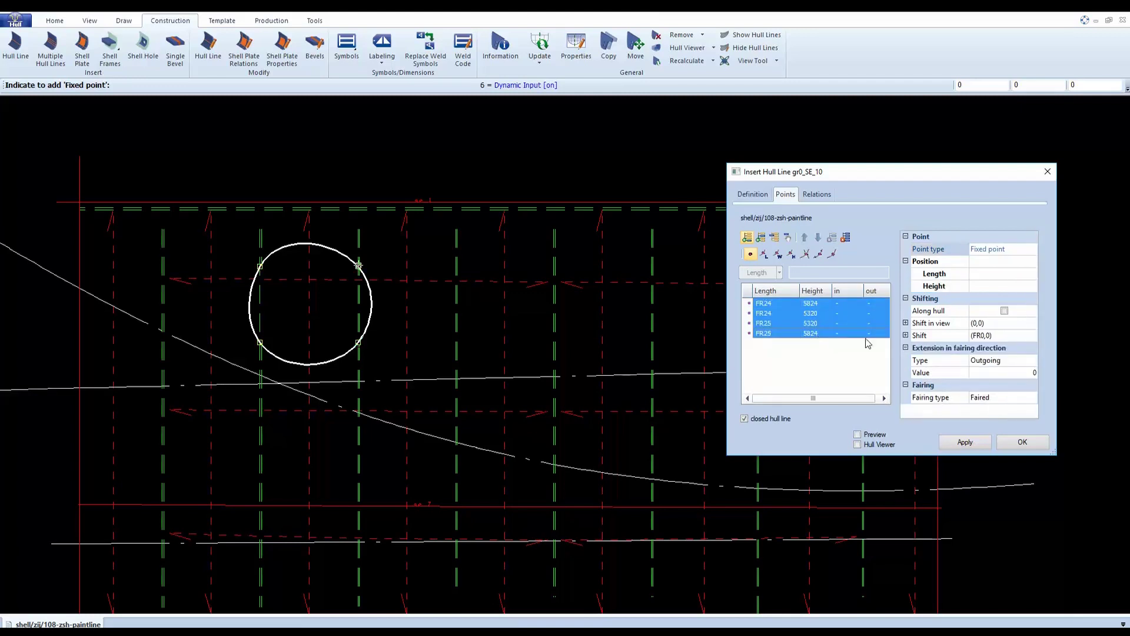
pyautogui.click(1017, 399)
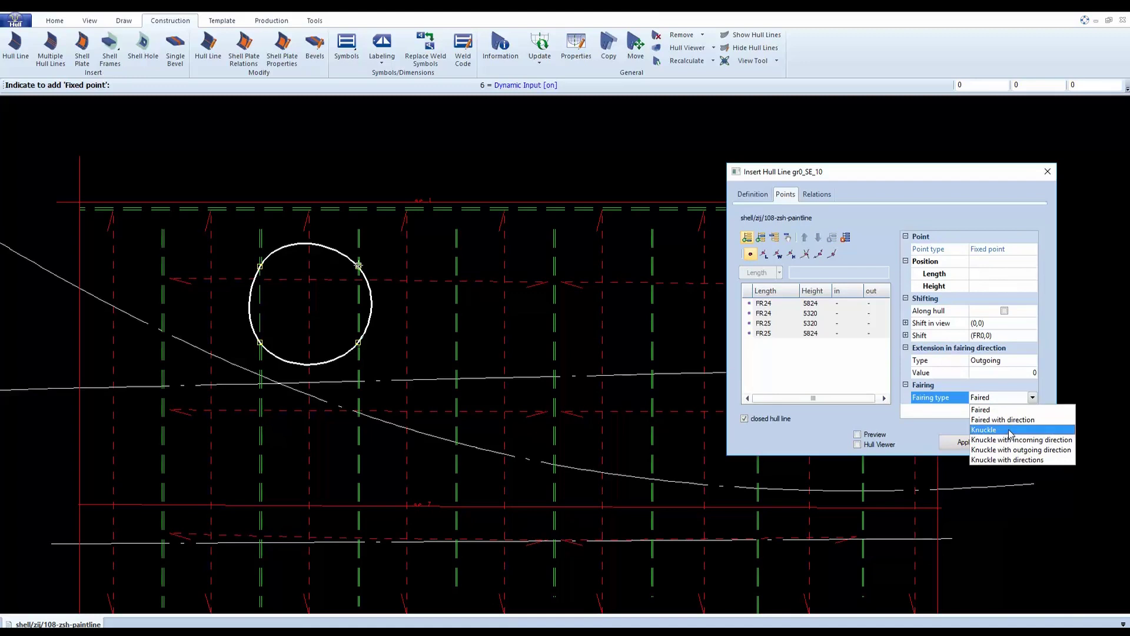
pyautogui.click(1018, 430)
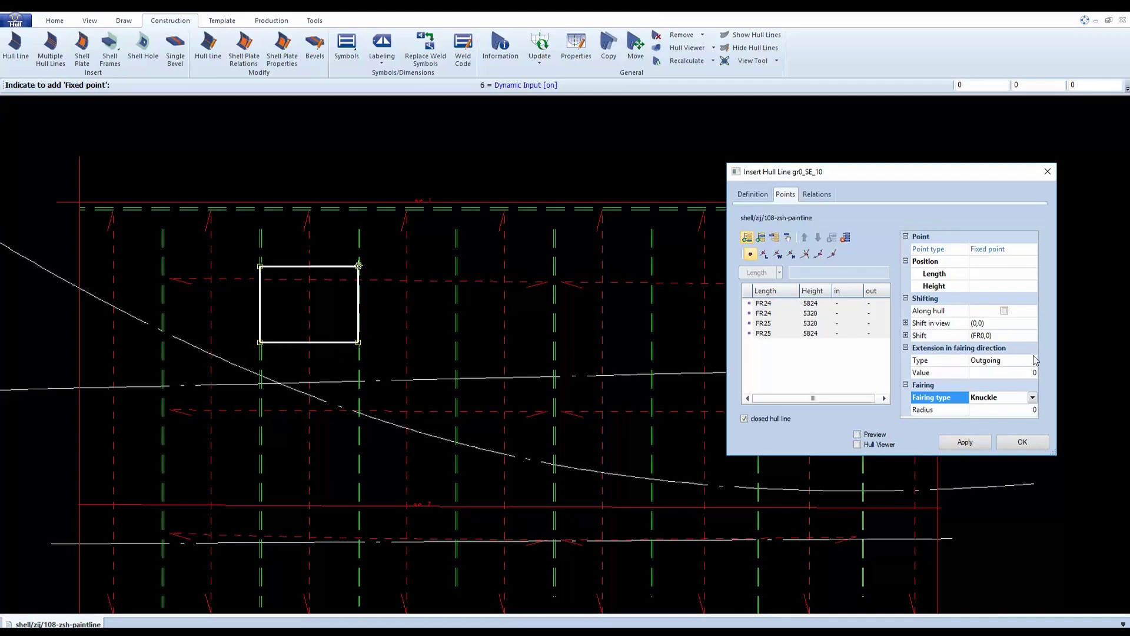
pyautogui.click(983, 410)
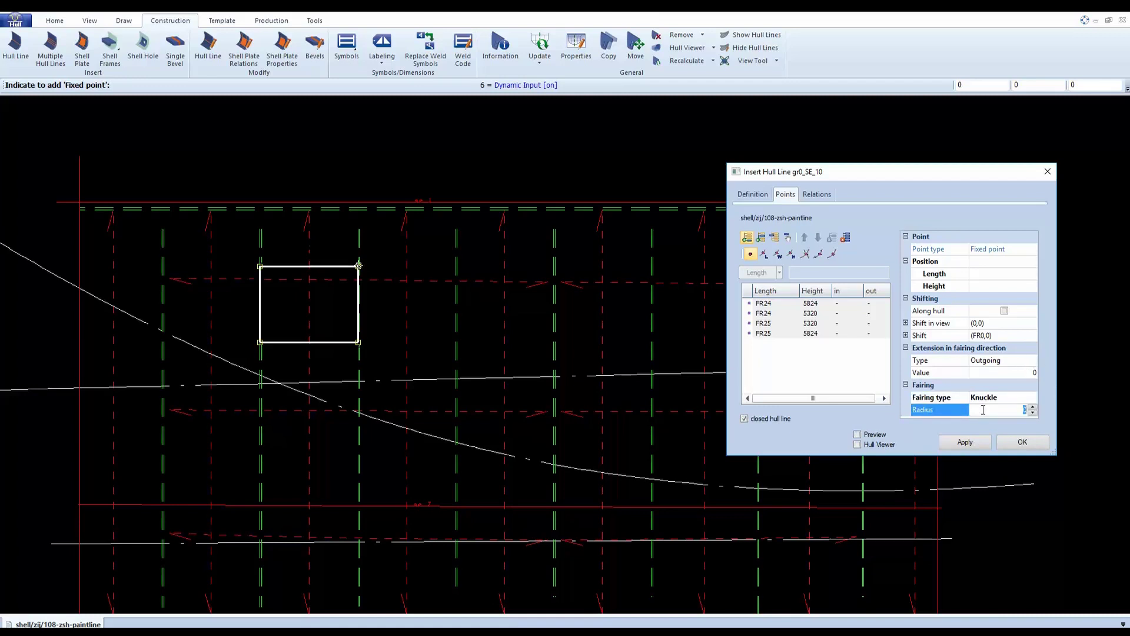
pyautogui.write('100')
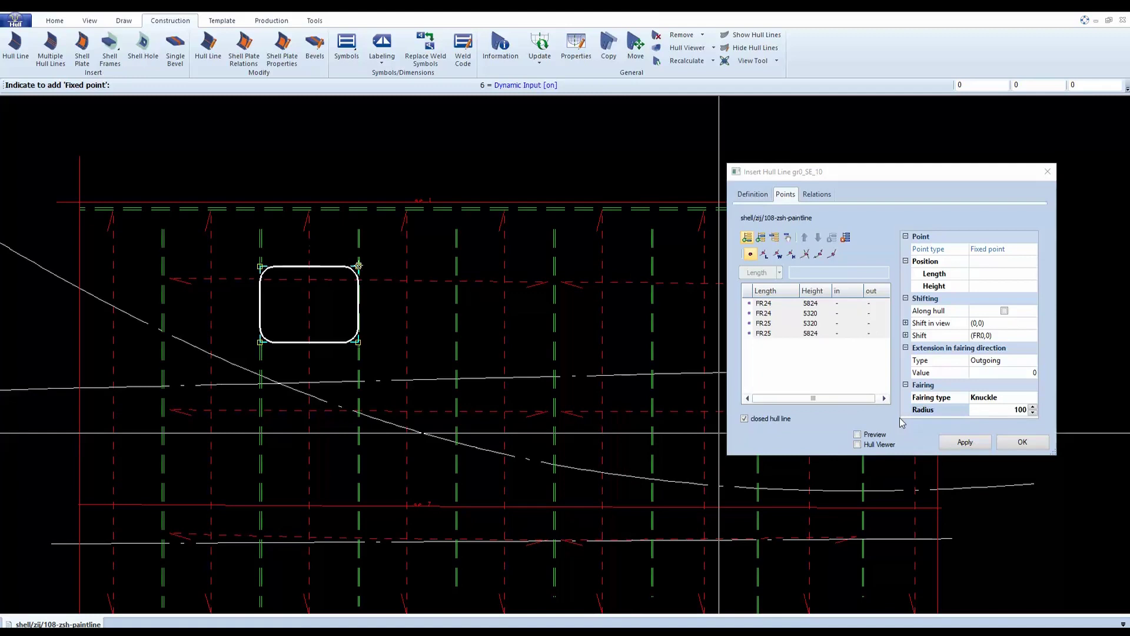
pyautogui.click(971, 445)
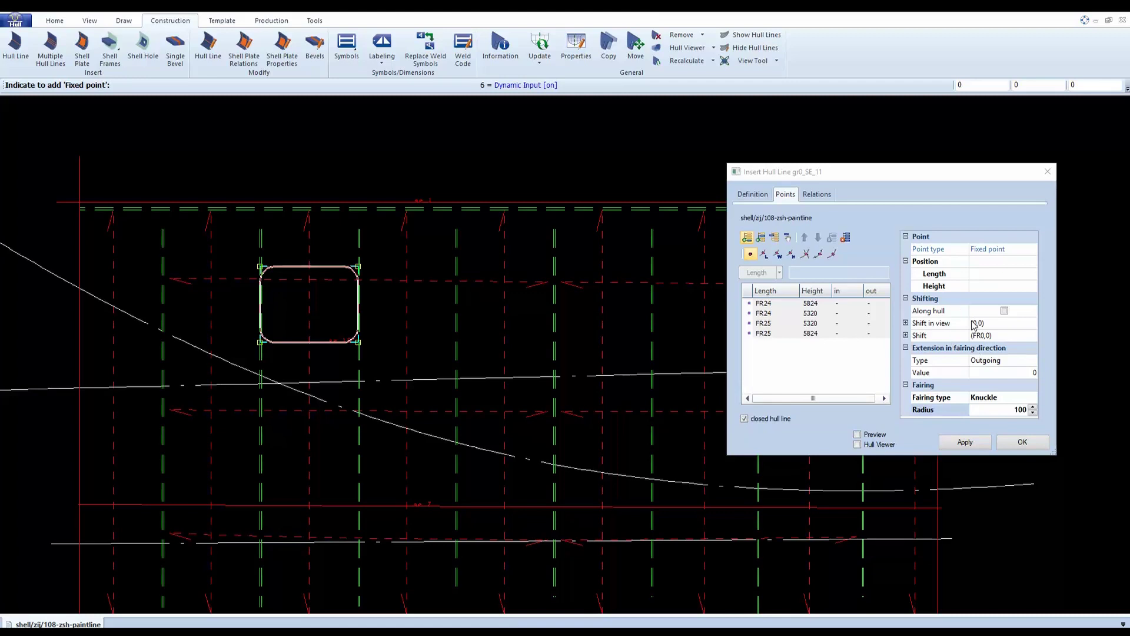
# Shift all points in view by X 1000 and insert the rounded rectangle as seam 11
pyautogui.click(905, 323)
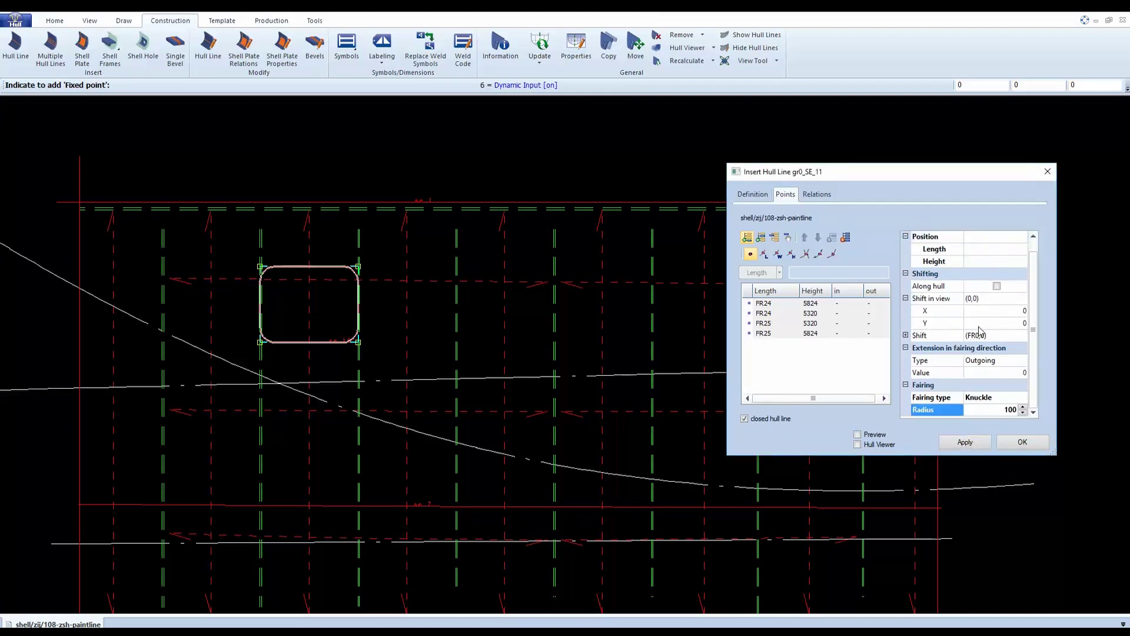
pyautogui.click(994, 310)
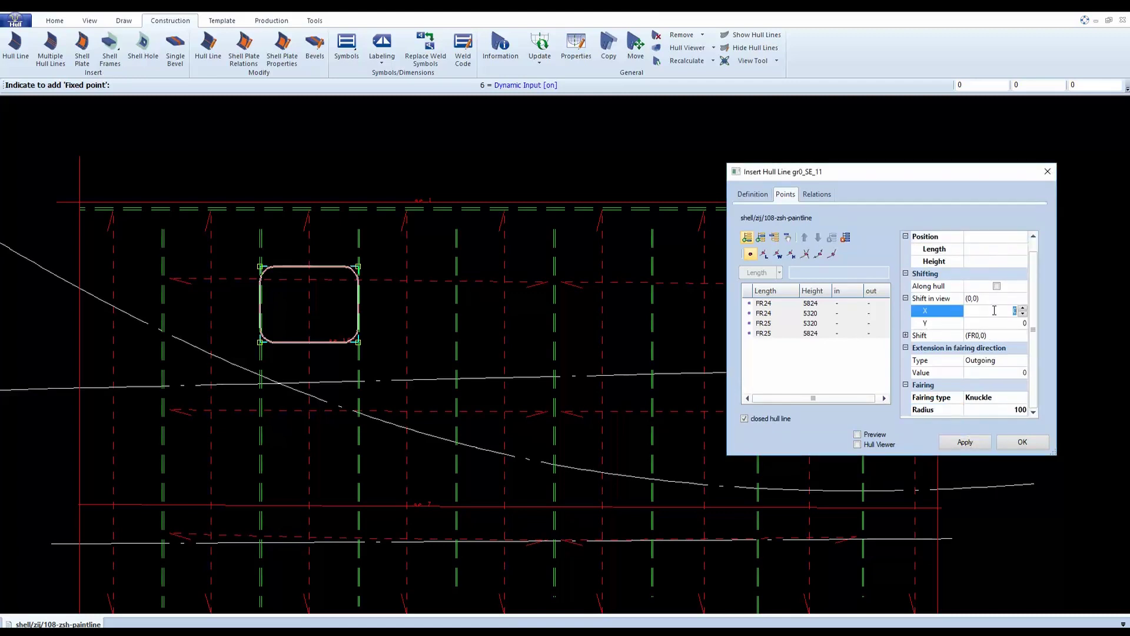
pyautogui.write('200')
pyautogui.press('Return')
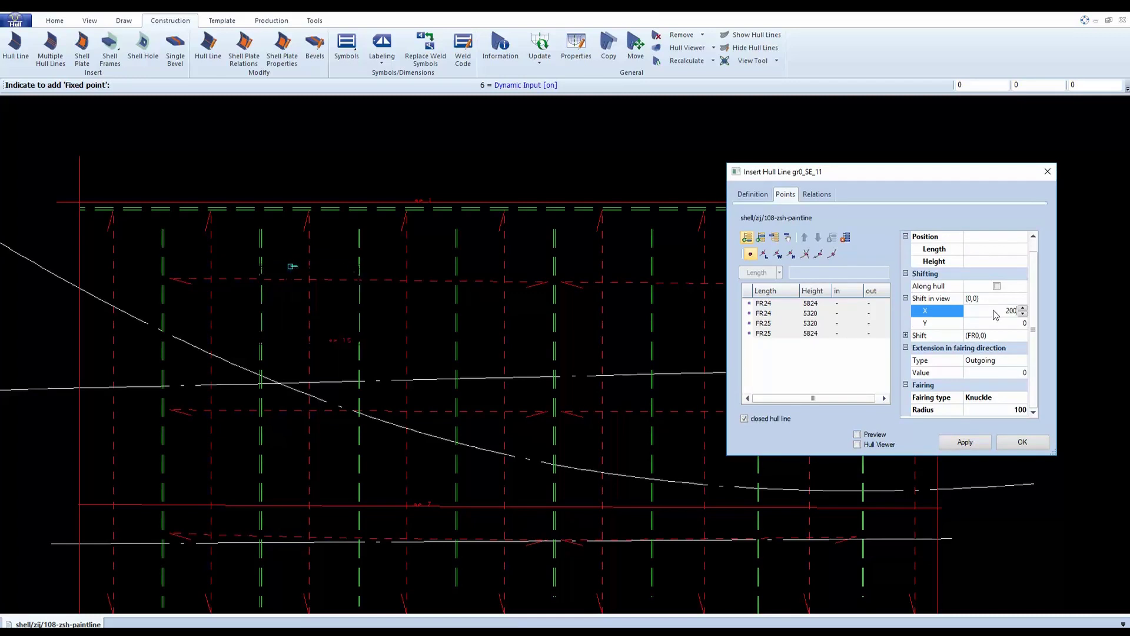
pyautogui.click(994, 310)
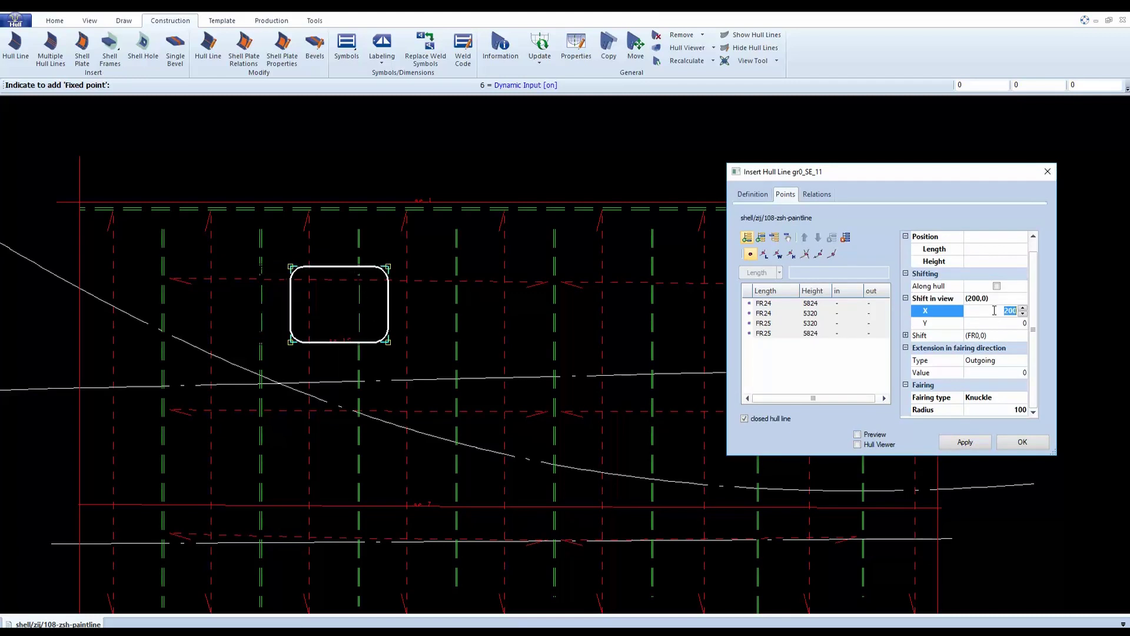
pyautogui.write('1000')
pyautogui.press('Return')
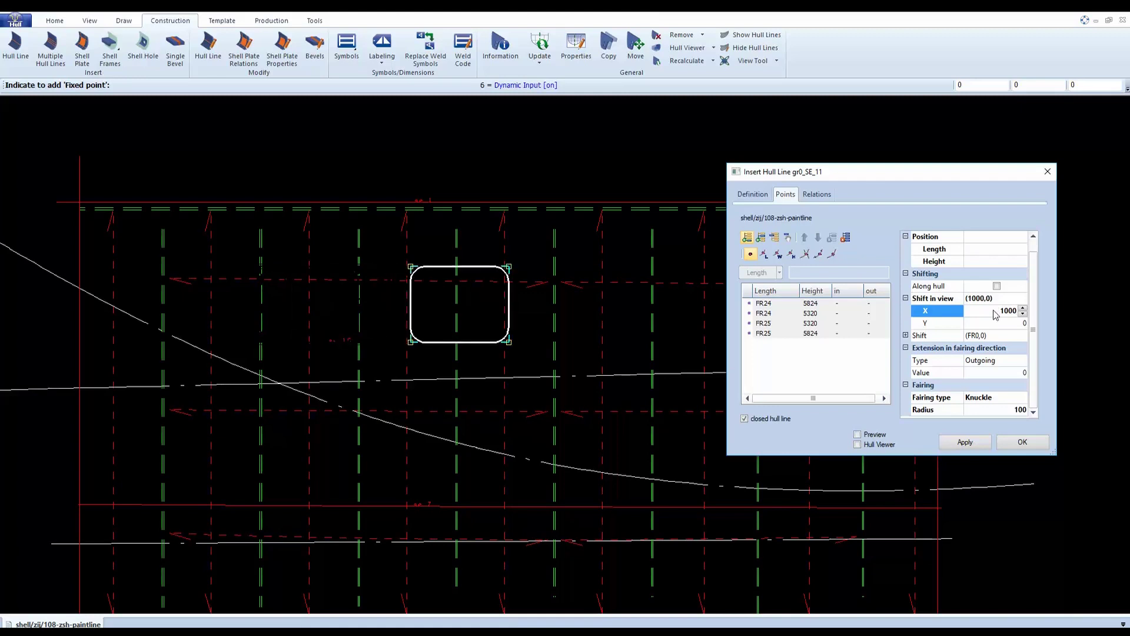
pyautogui.click(983, 446)
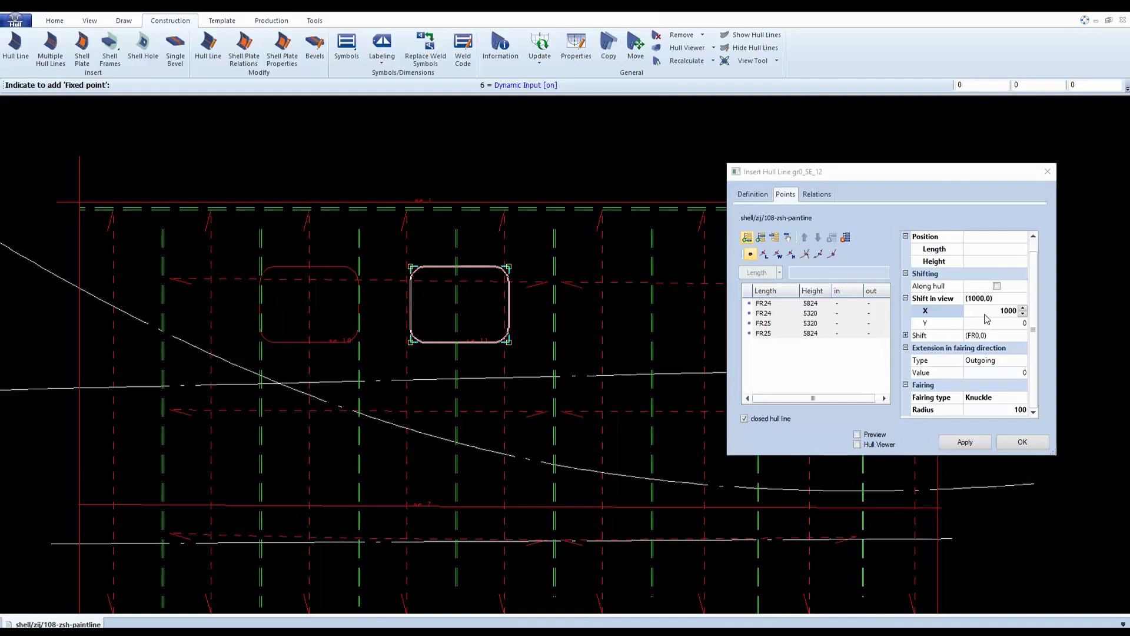
# Change the in-view X shift of all points to 2000, insert the shape as seam 12 and finish the hull line insertion
pyautogui.click(985, 313)
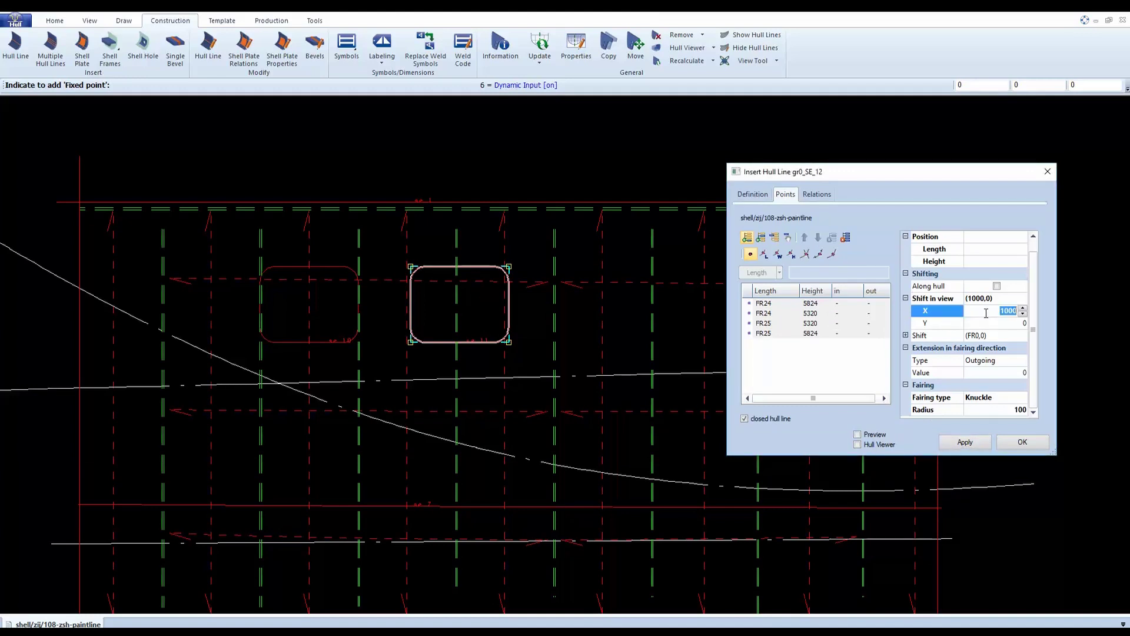
pyautogui.write('2000')
pyautogui.press('Return')
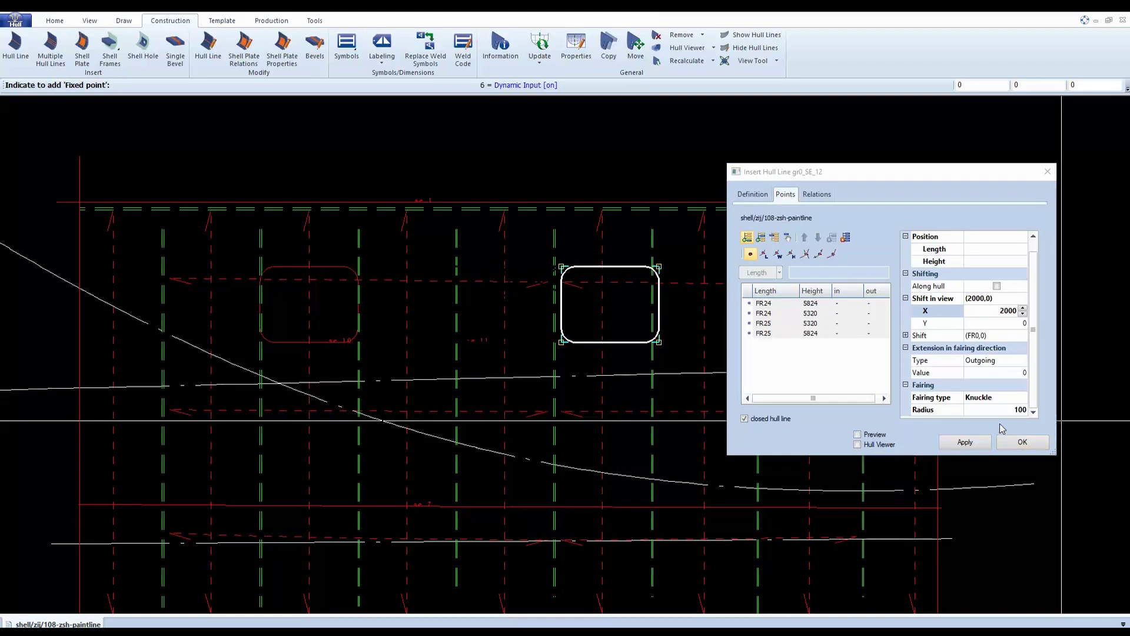
pyautogui.click(1027, 444)
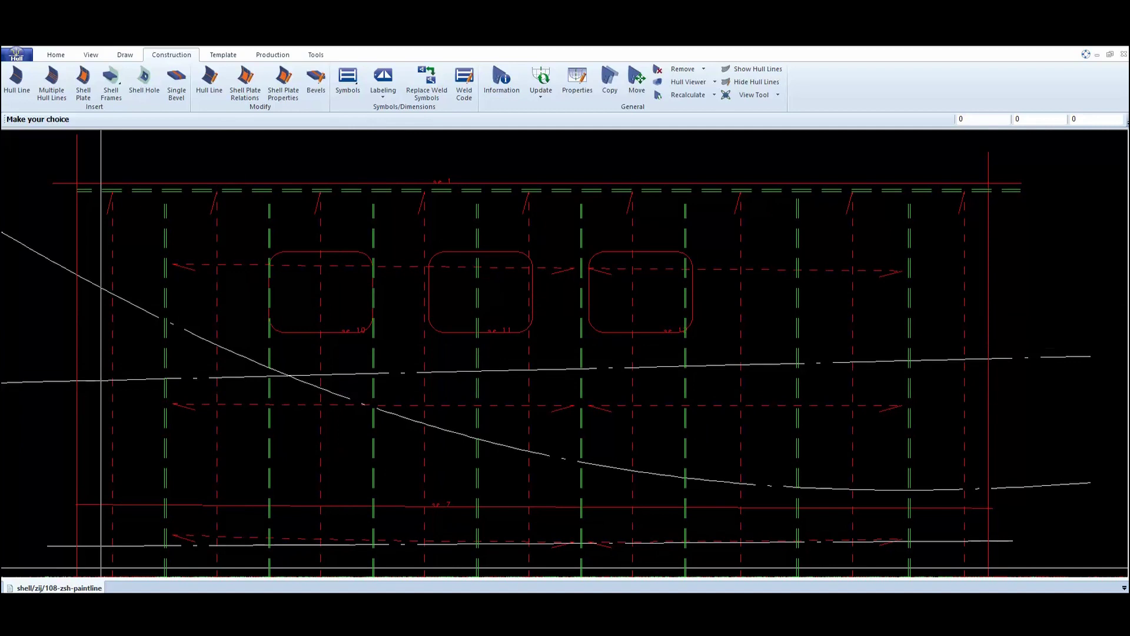
# Switch to the cvar folder in File Explorer and open HLProperties.xml in Notepad++ at the first seam rule's Production value
pyautogui.hotkey('alt', 'Tab')
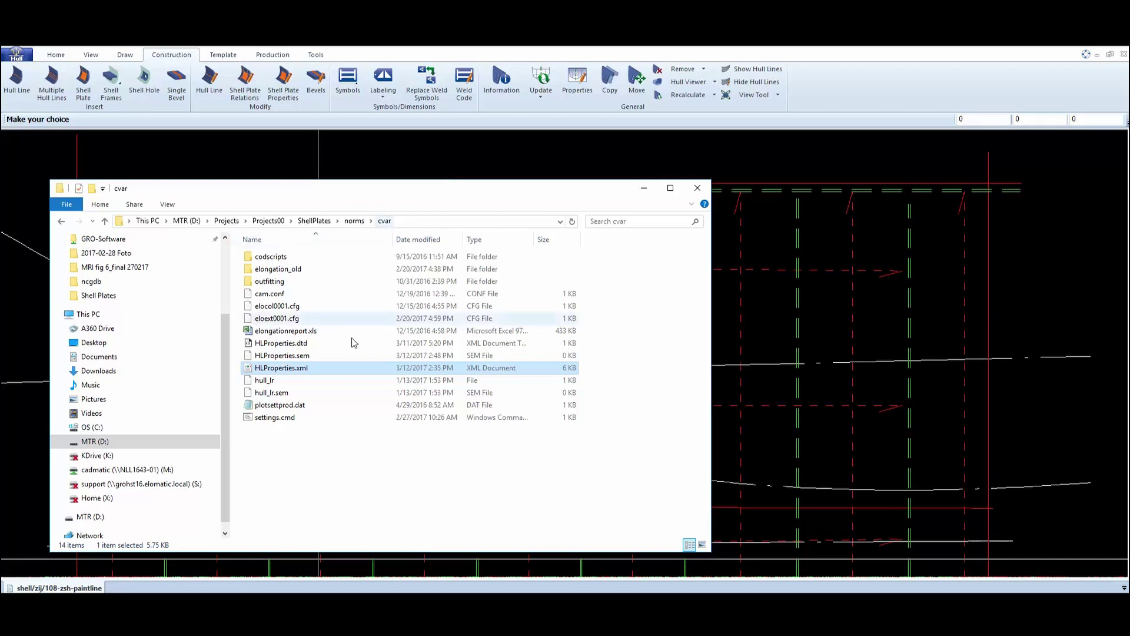
pyautogui.click(318, 369)
pyautogui.click(331, 379)
pyautogui.click(330, 369)
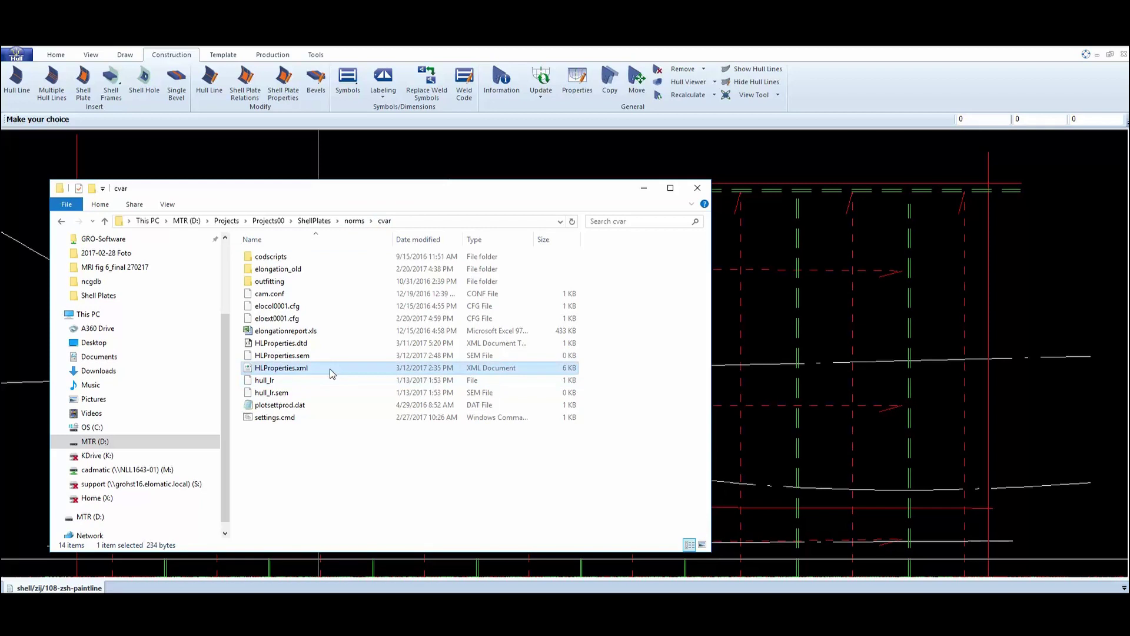
pyautogui.rightClick(330, 369)
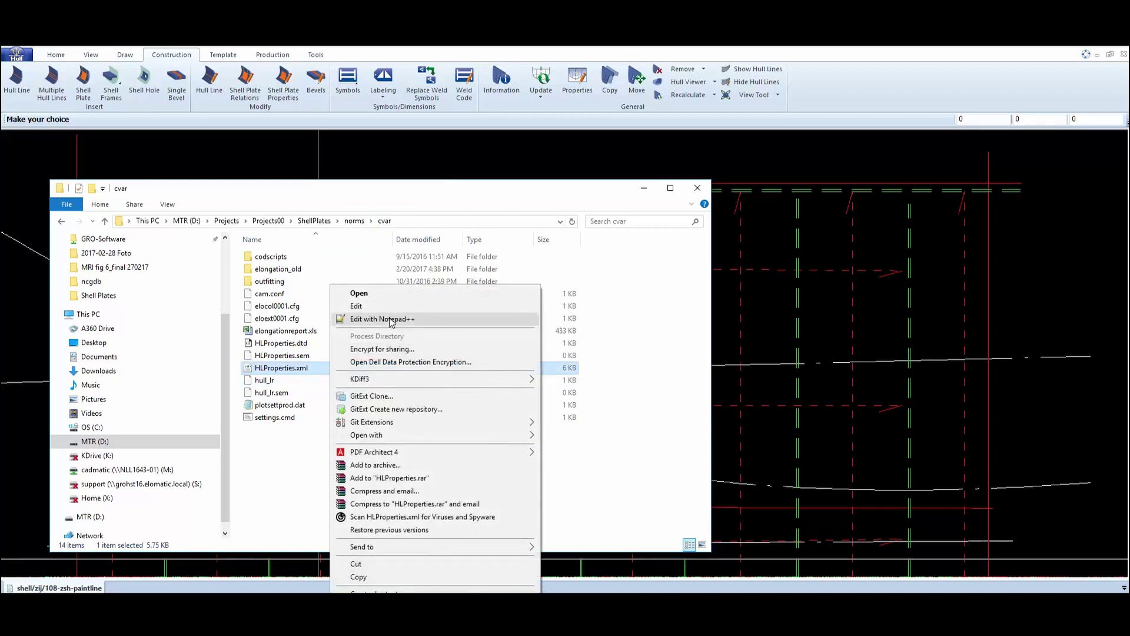
pyautogui.click(390, 320)
pyautogui.click(417, 411)
pyautogui.click(348, 360)
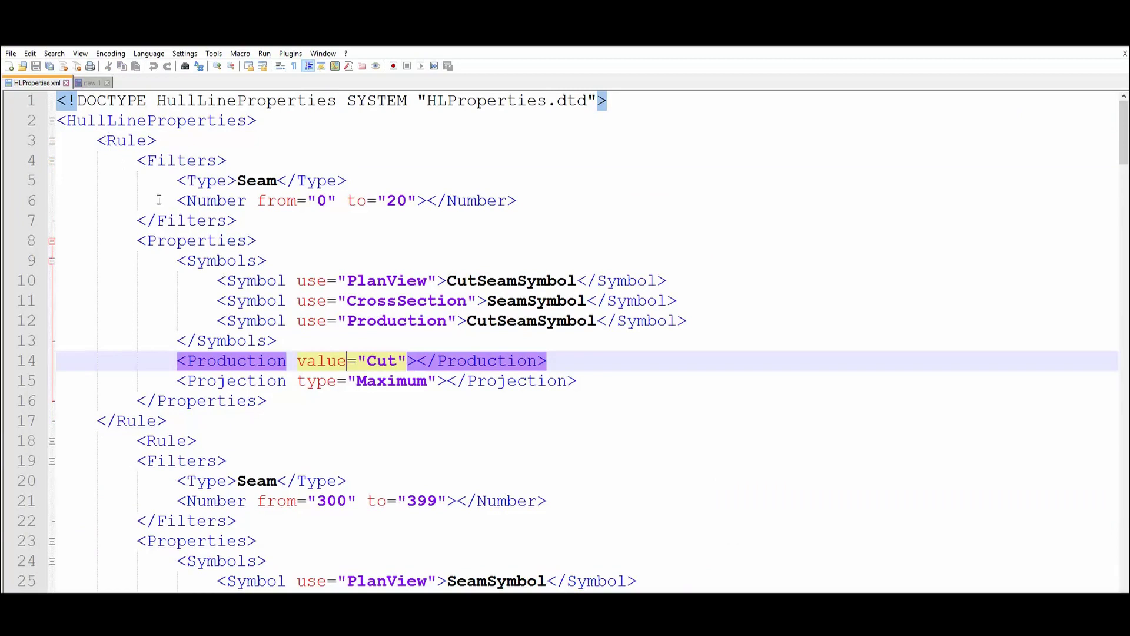
# Examine the first rule in HLProperties.xml and its filters for the Seam type and the from–to number range
pyautogui.scroll(-1, 330, 431)
pyautogui.scroll(1, 318, 434)
pyautogui.click(137, 141)
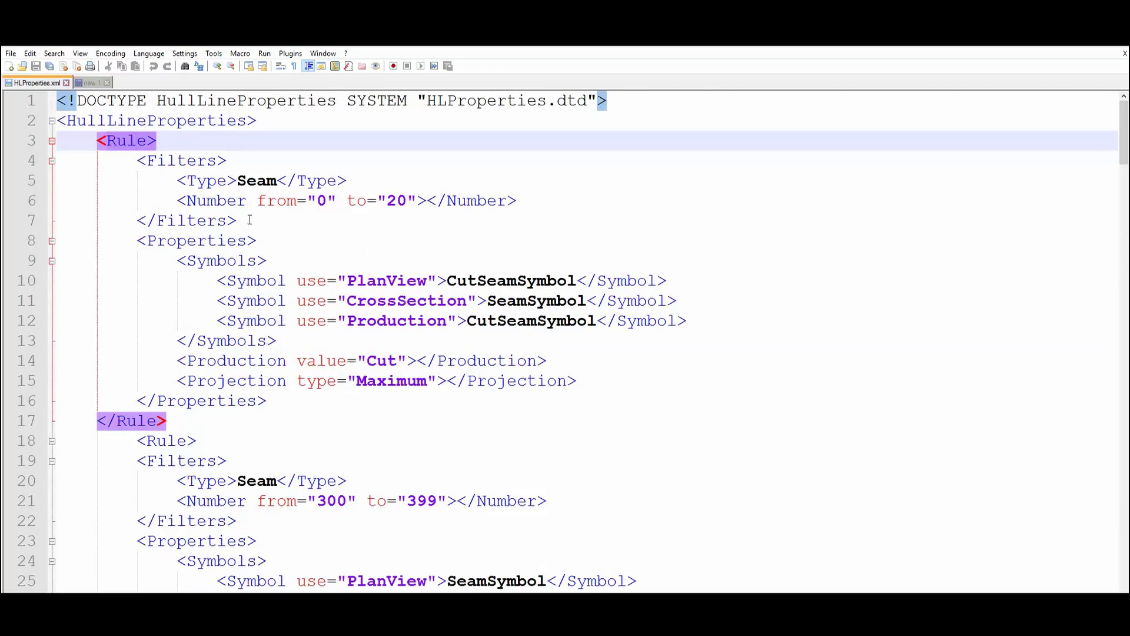
pyautogui.click(388, 448)
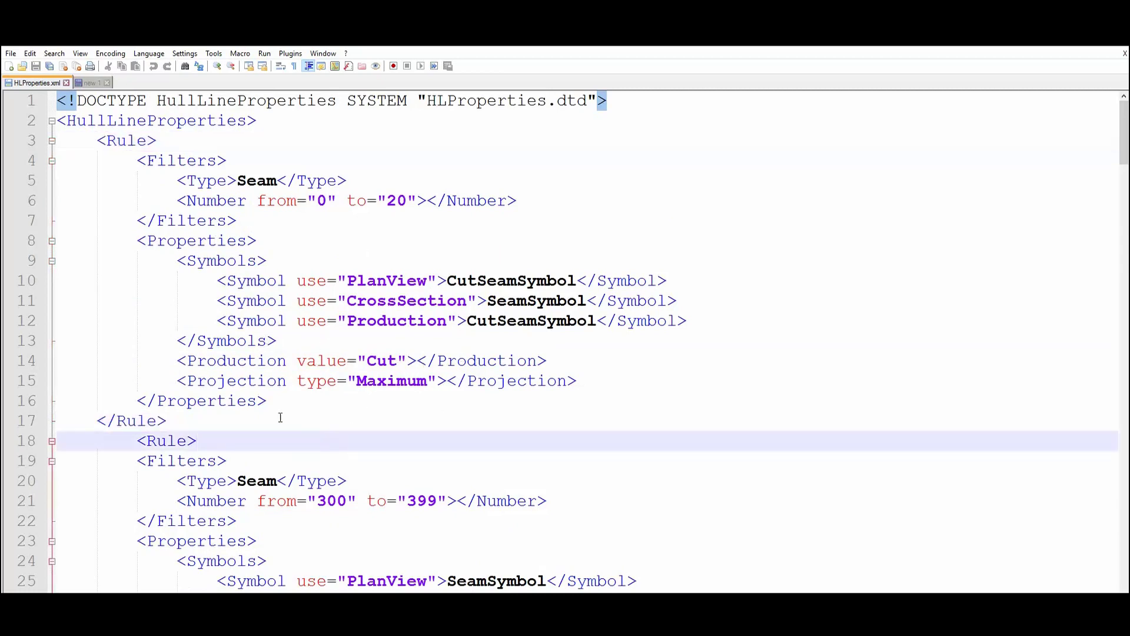
pyautogui.moveTo(97, 140); pyautogui.dragTo(246, 419)
pyautogui.click(269, 419)
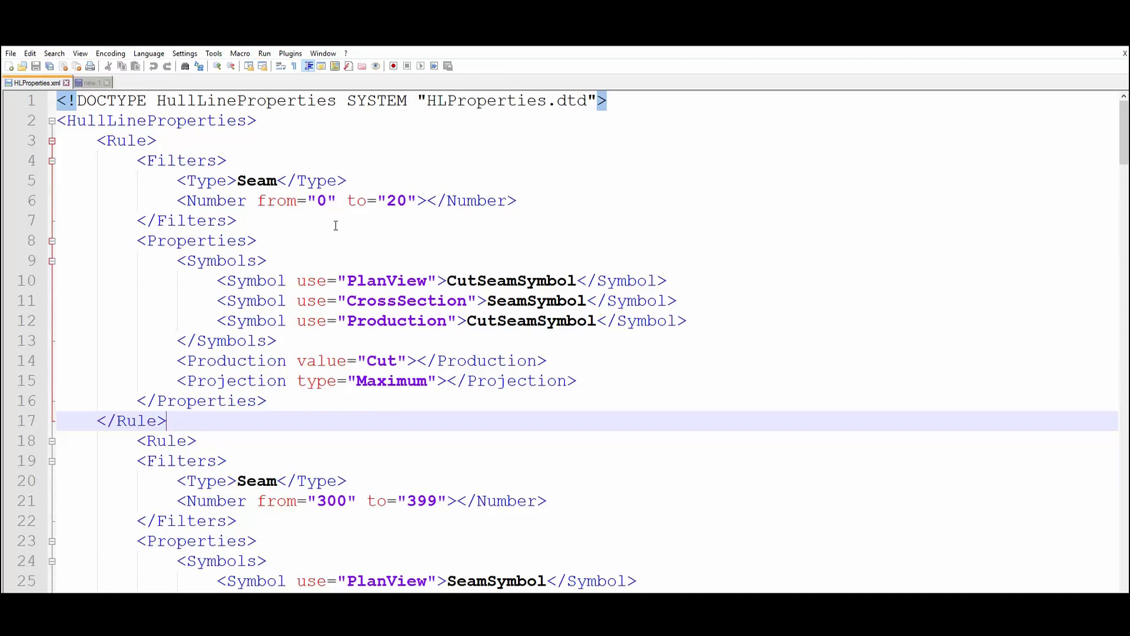
pyautogui.doubleClick(250, 182)
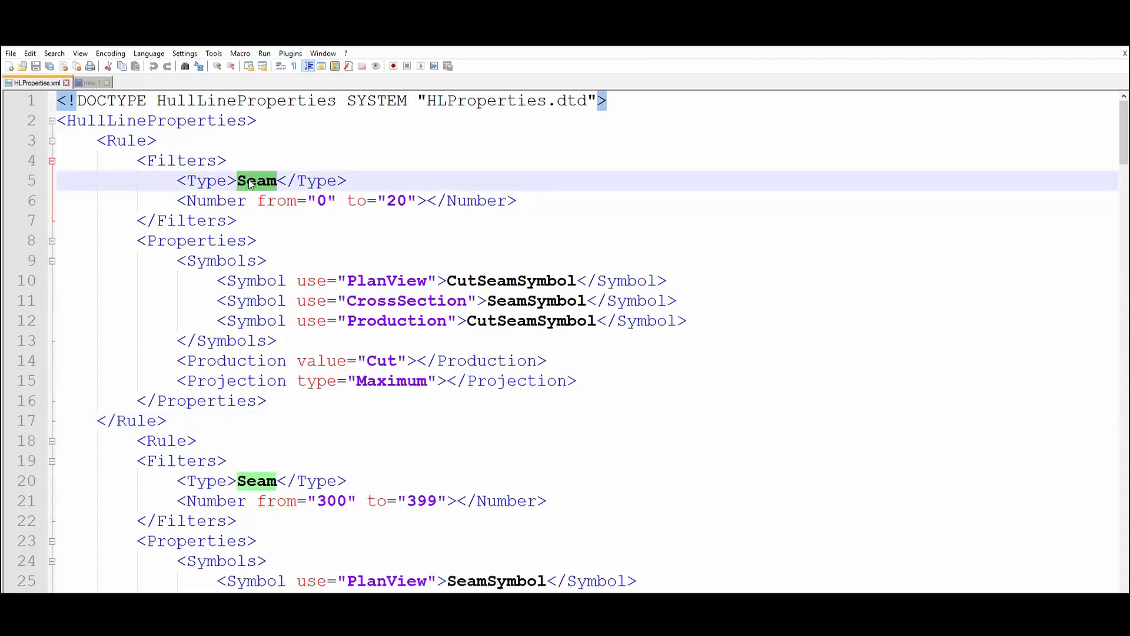
pyautogui.doubleClick(276, 202)
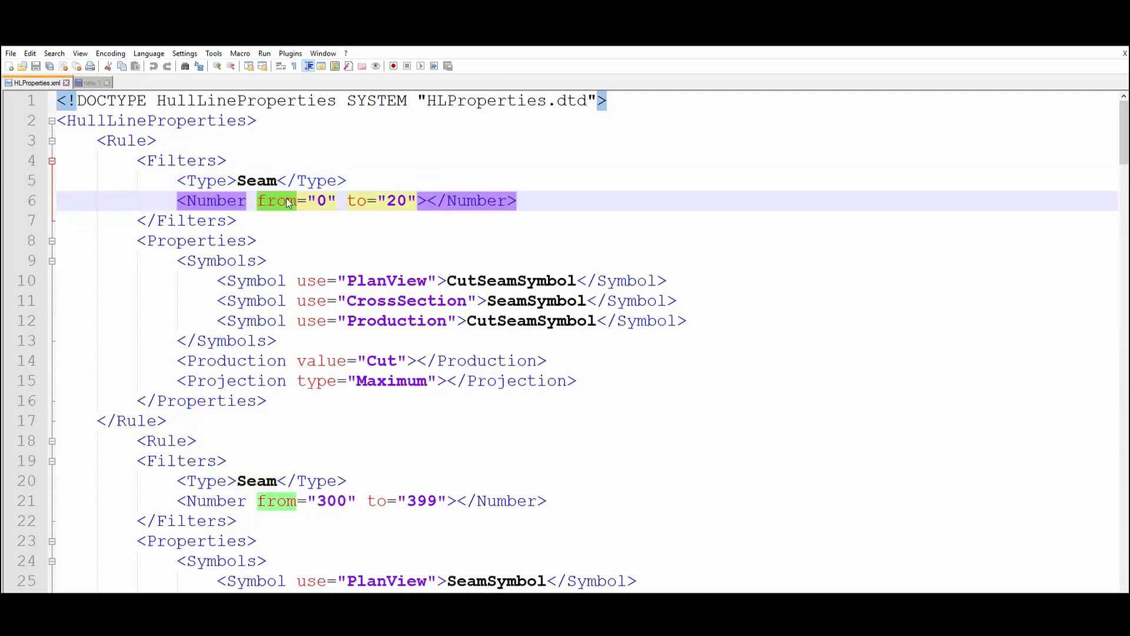
pyautogui.click(318, 201)
pyautogui.doubleClick(393, 202)
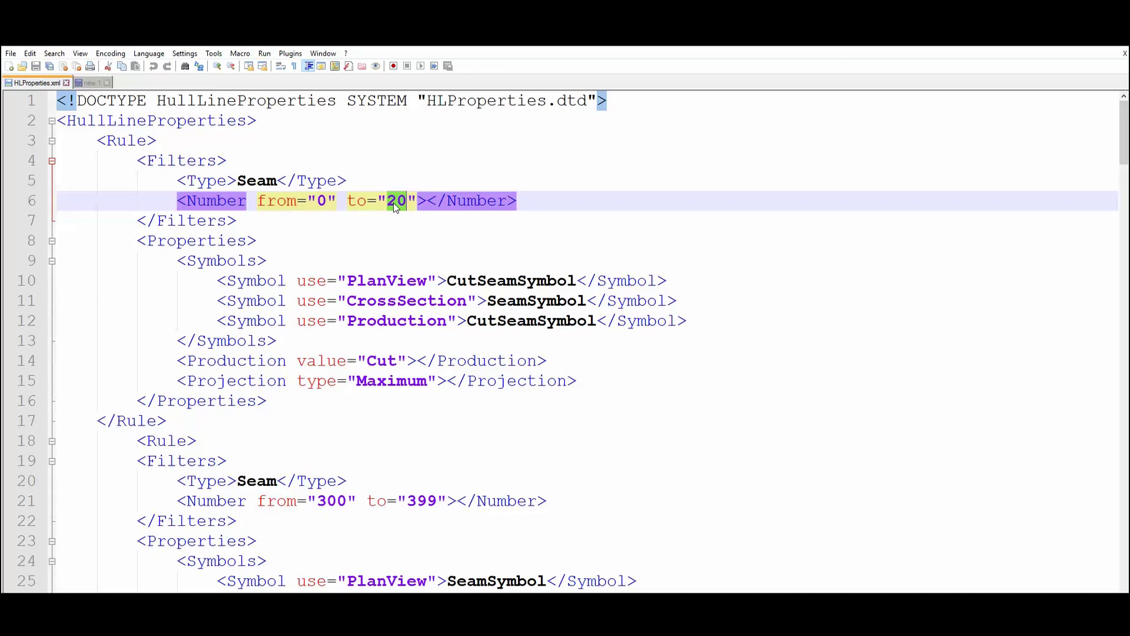
pyautogui.click(551, 209)
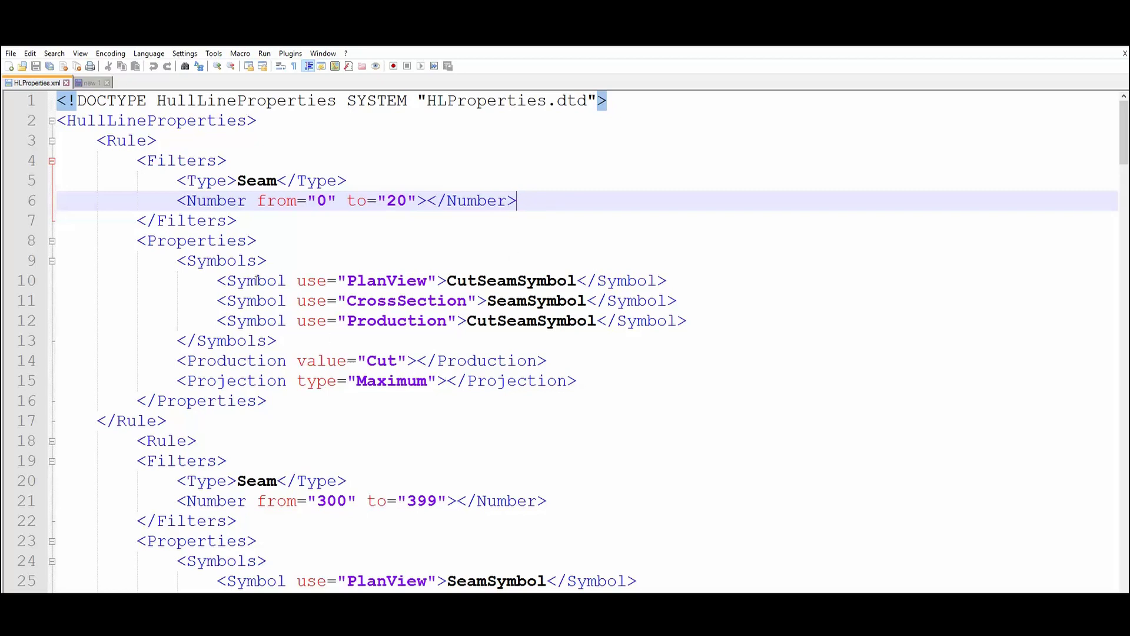
# Examine the first rule's Symbols properties, comparing the symbols assigned to the PlanView and CrossSection uses
pyautogui.doubleClick(230, 240)
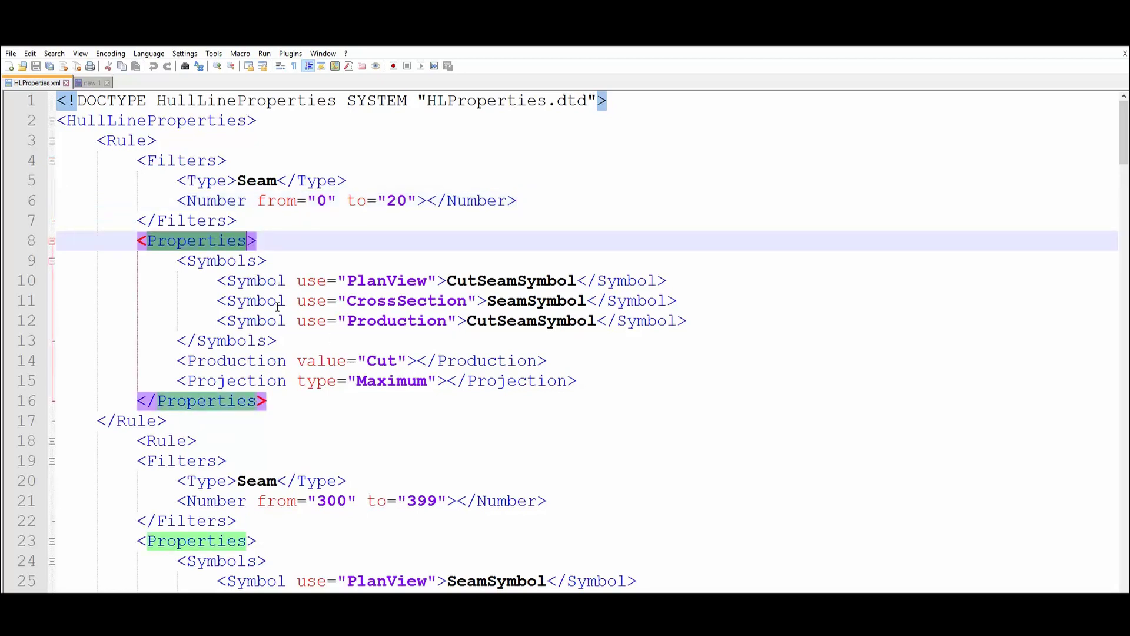
pyautogui.doubleClick(250, 260)
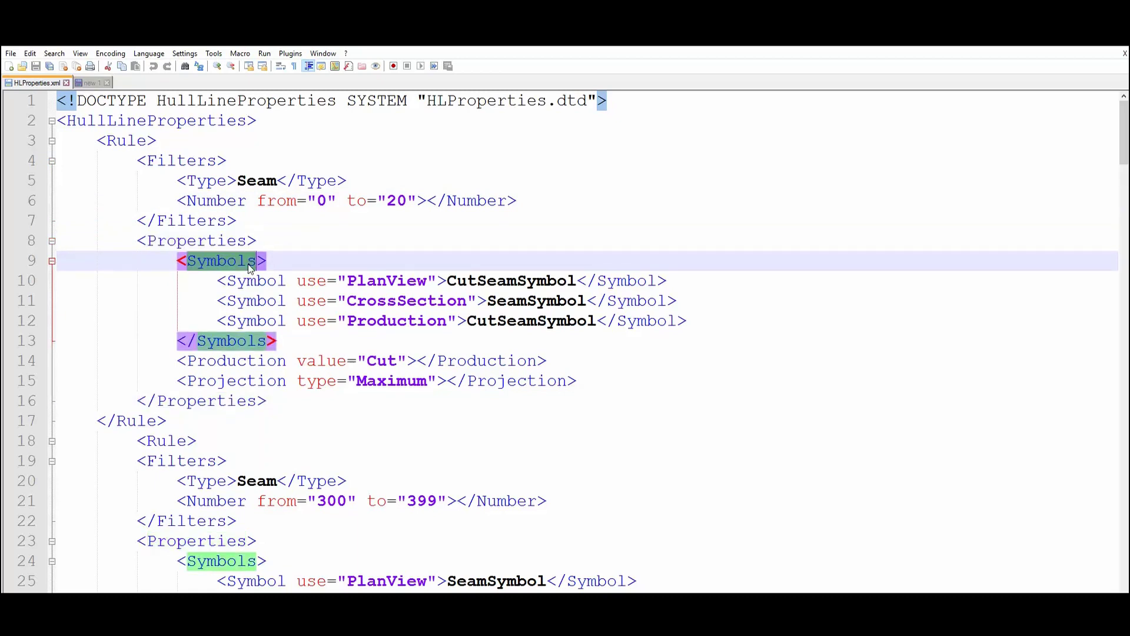
pyautogui.doubleClick(478, 280)
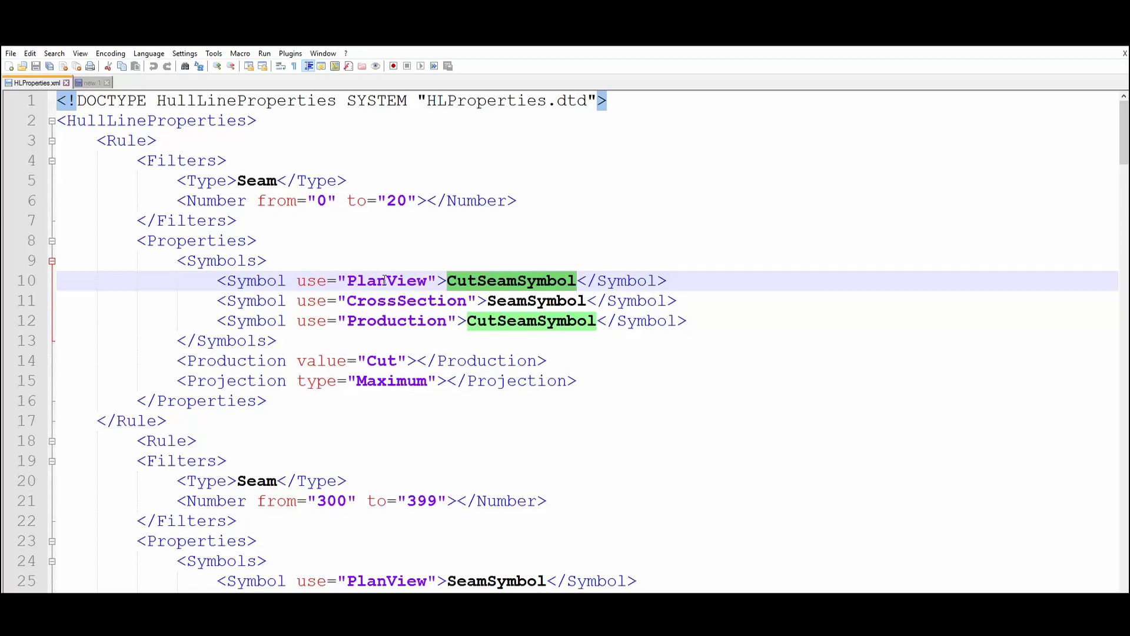
pyautogui.click(446, 302)
pyautogui.doubleClick(533, 300)
pyautogui.doubleClick(497, 282)
# Examine the Production value and Projection type that close the first seam rule, reviewing the whole rule block
pyautogui.doubleClick(271, 361)
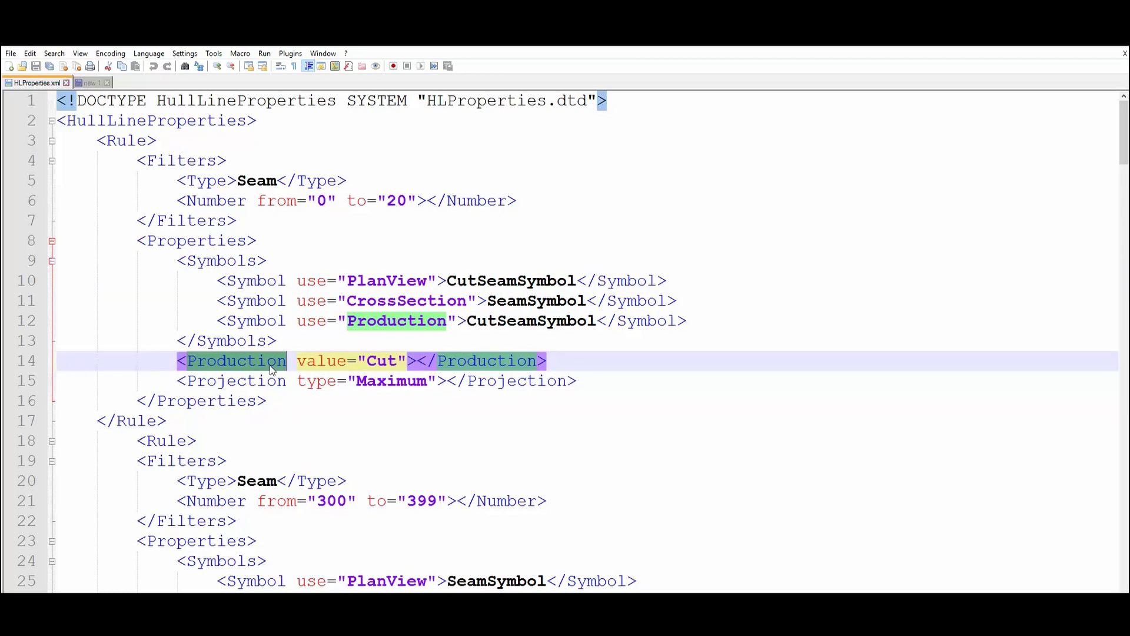
pyautogui.doubleClick(381, 361)
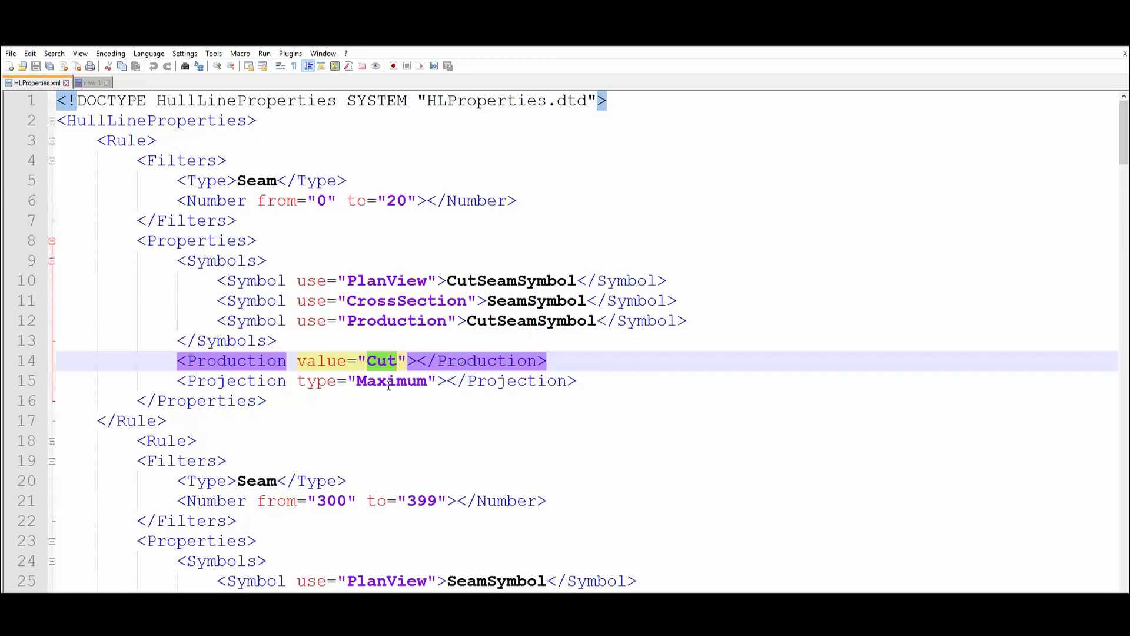
pyautogui.doubleClick(260, 381)
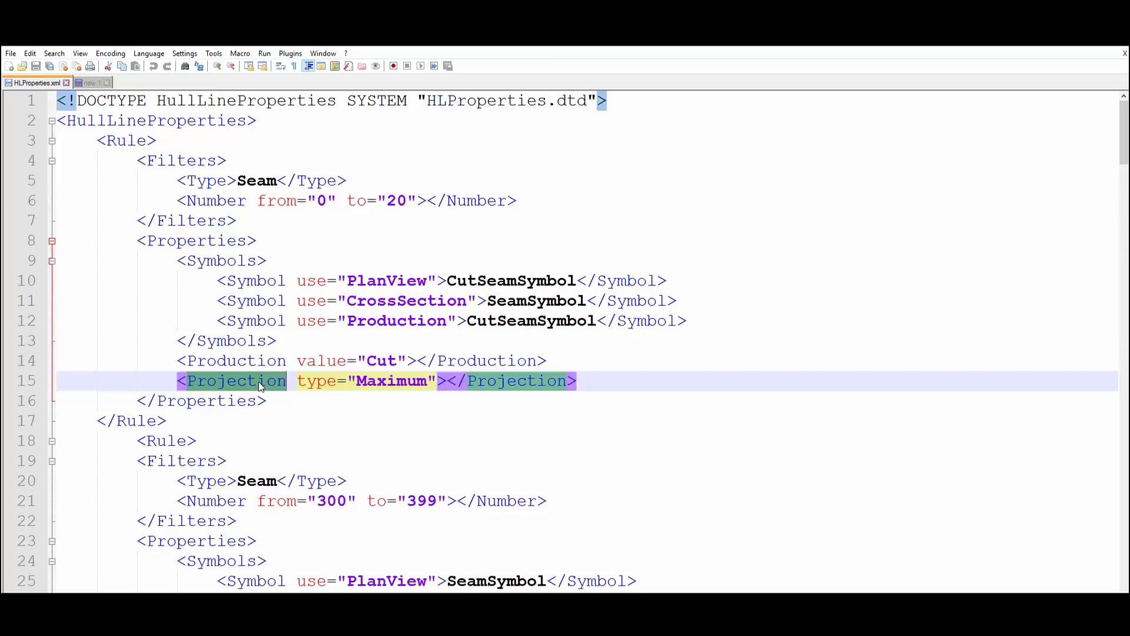
pyautogui.scroll(-1, 259, 381)
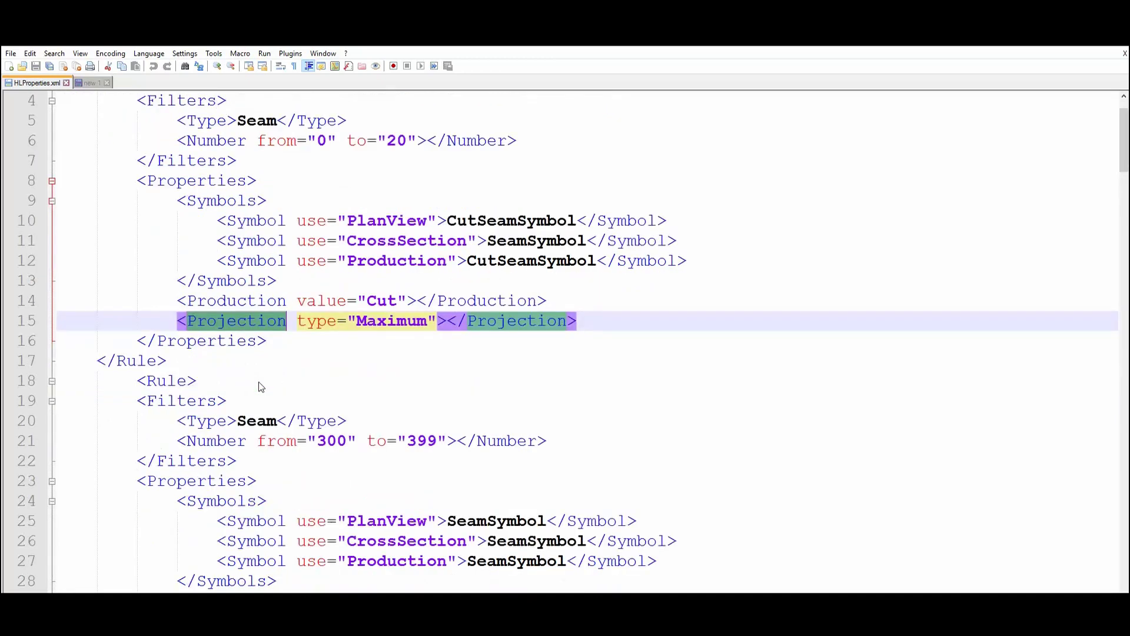
pyautogui.scroll(1, 259, 381)
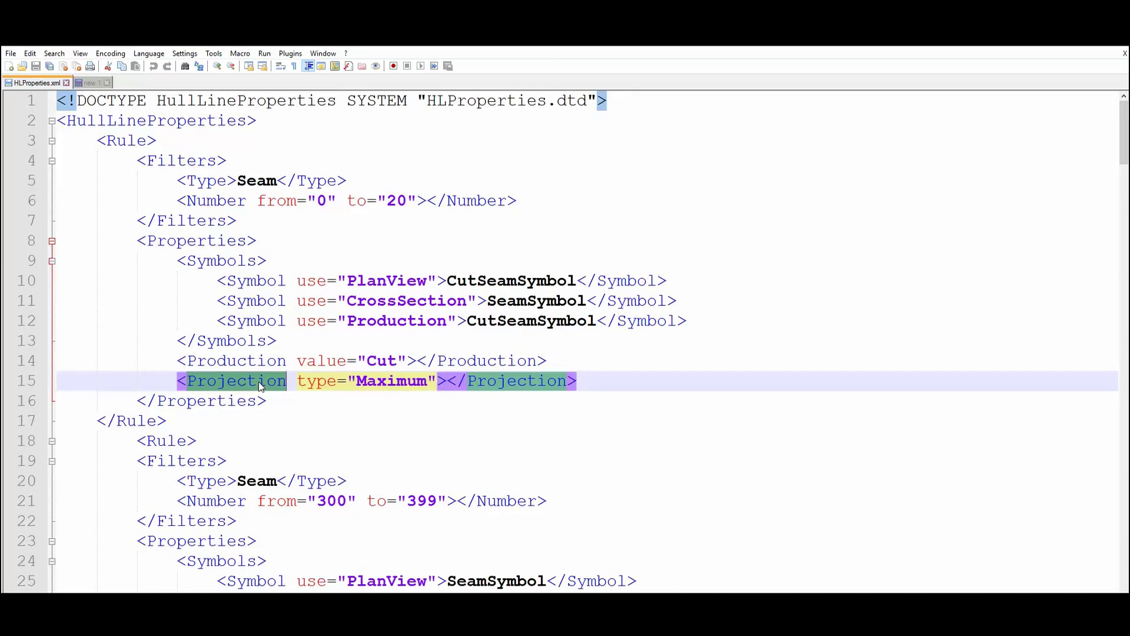
pyautogui.doubleClick(388, 382)
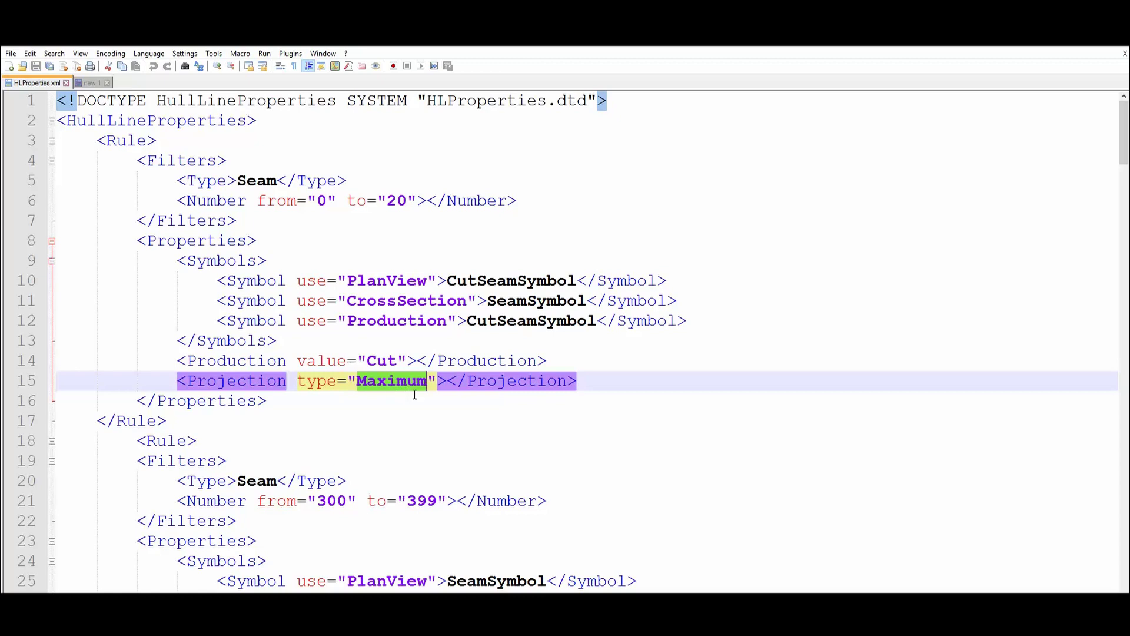
pyautogui.click(209, 421)
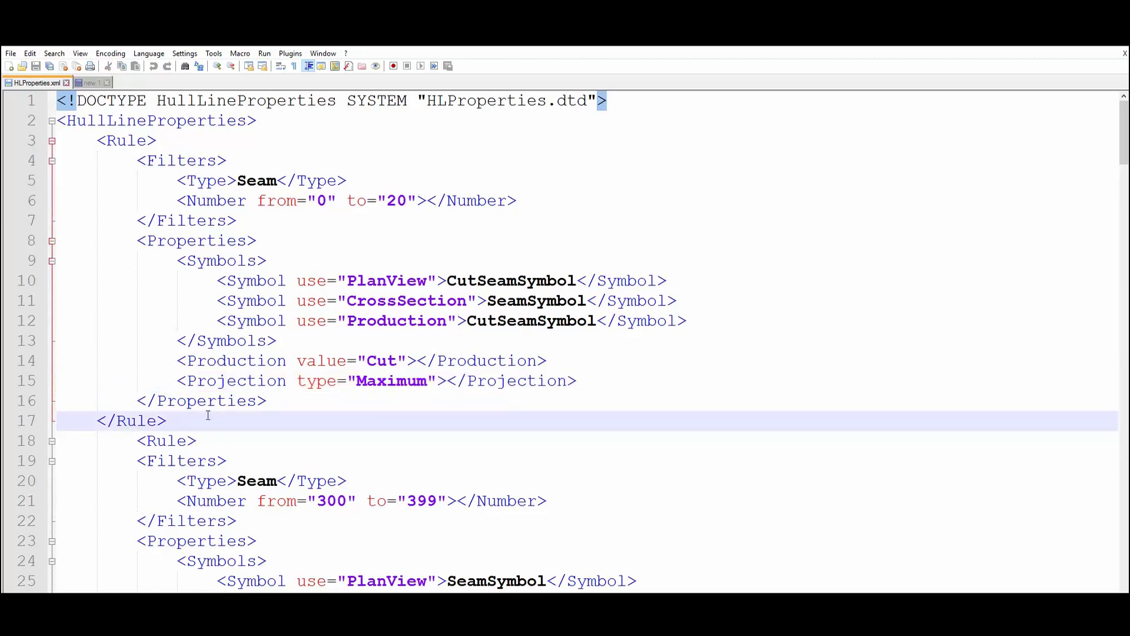
pyautogui.moveTo(215, 427); pyautogui.dragTo(95, 142)
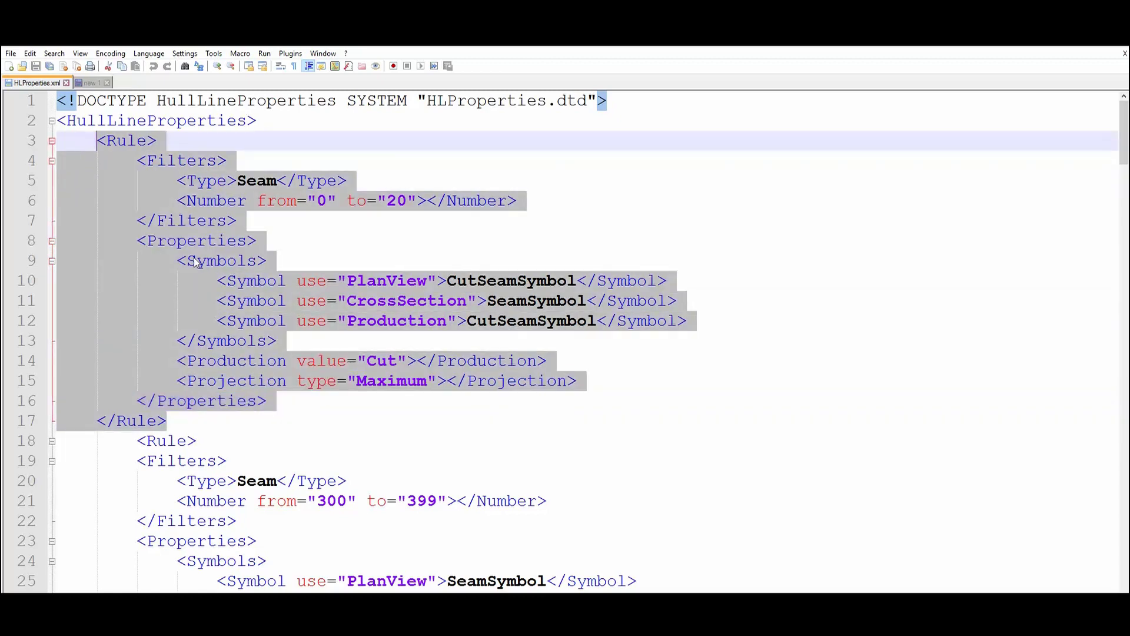
pyautogui.click(231, 280)
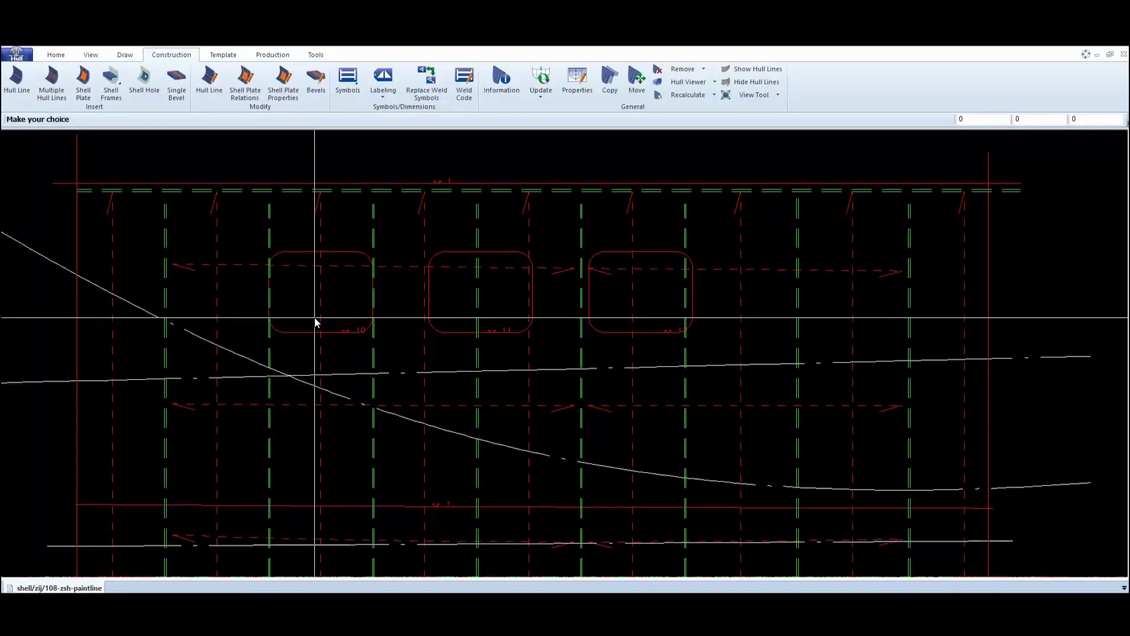
# Switch to the Hull shell view and insert seam symbols on the upper edges of seams 10, 11 and 12
pyautogui.click(356, 86)
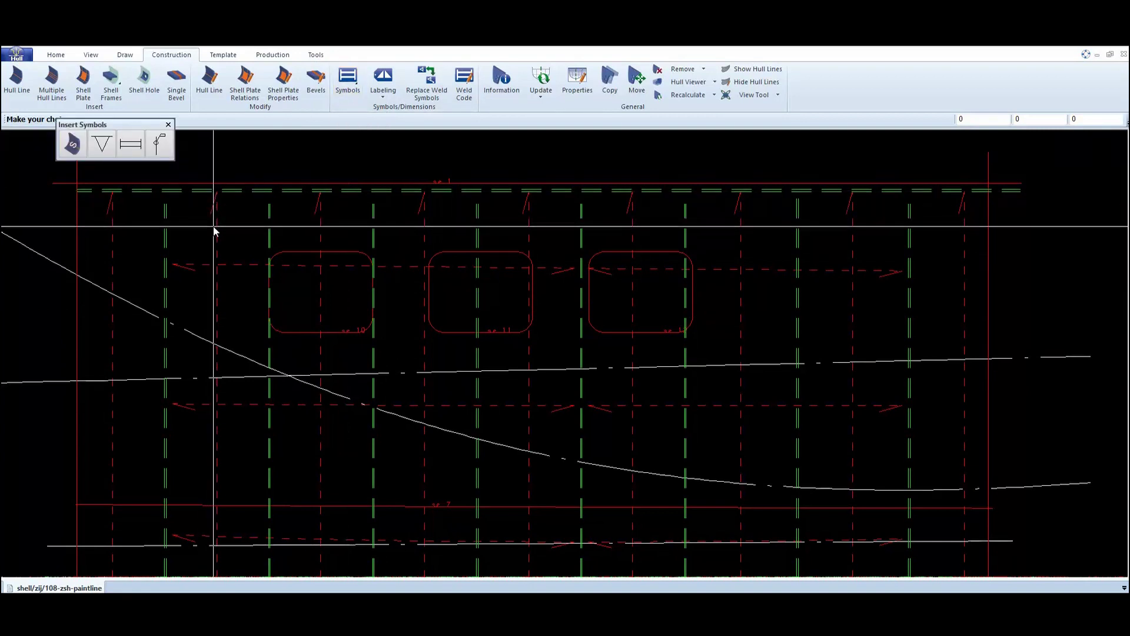
pyautogui.click(73, 145)
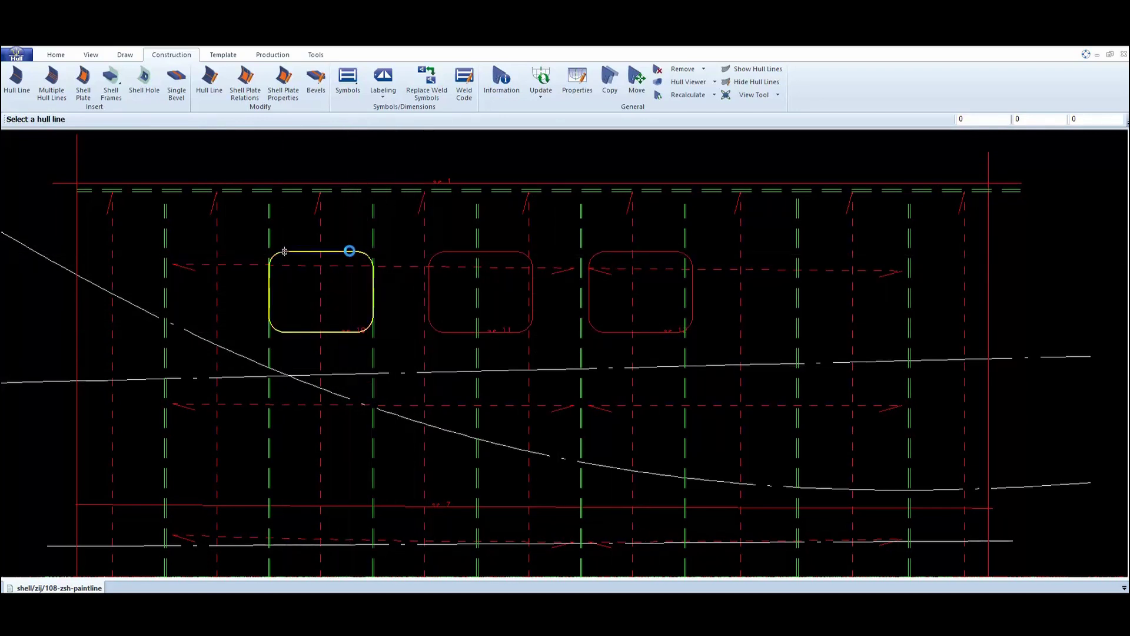
pyautogui.scroll(5, 353, 253)
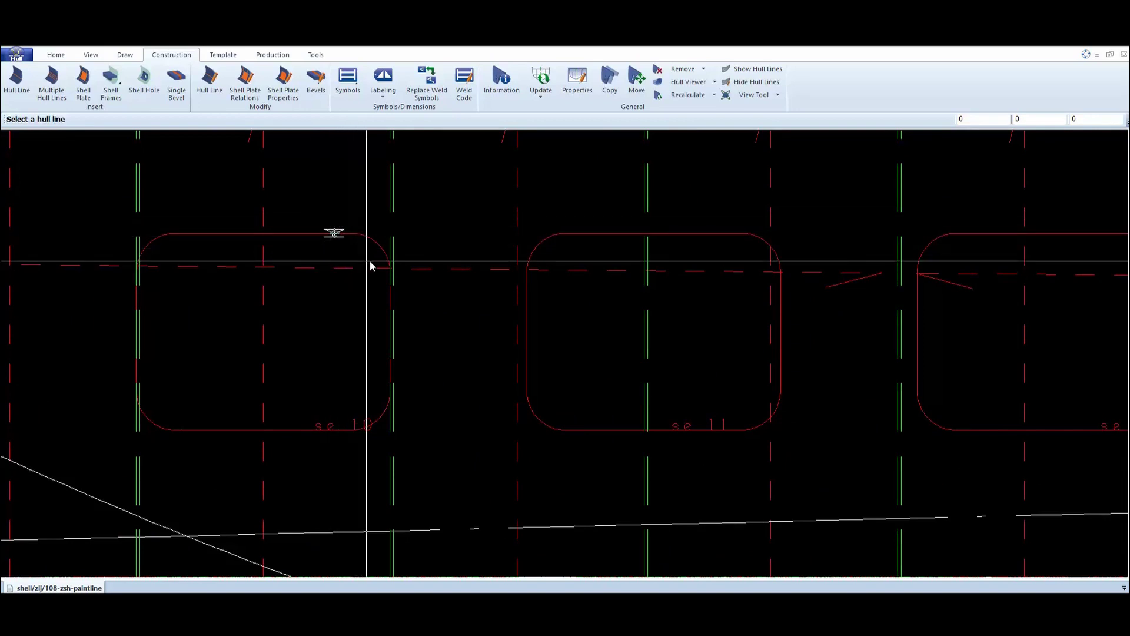
pyautogui.scroll(-1, 537, 308)
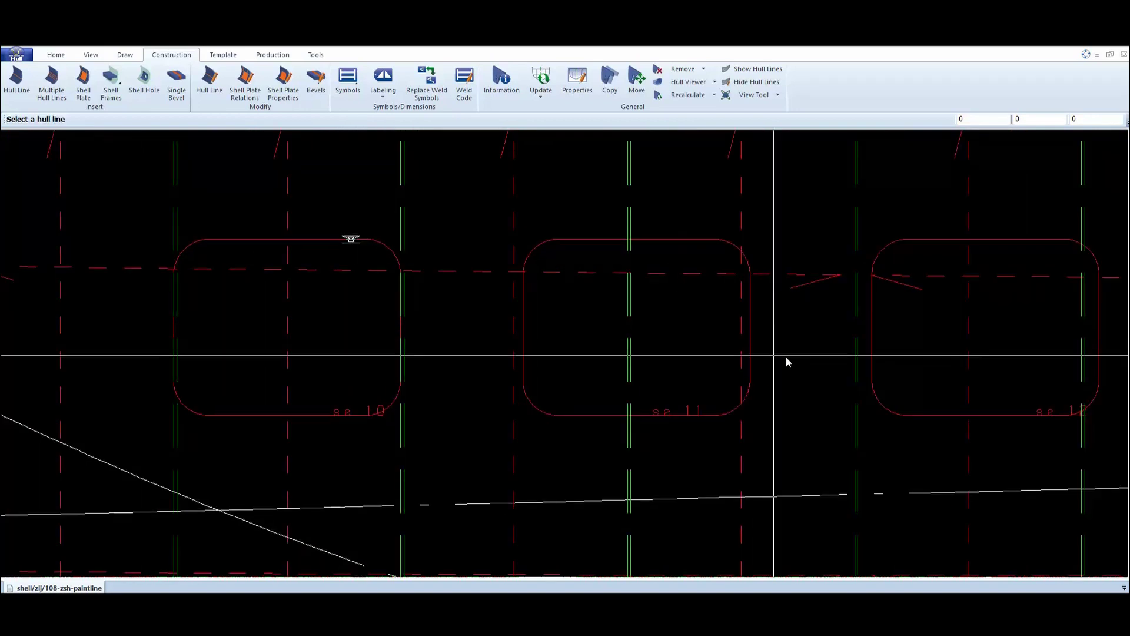
pyautogui.moveTo(787, 361); pyautogui.dragTo(736, 364, button='middle')
pyautogui.click(655, 247)
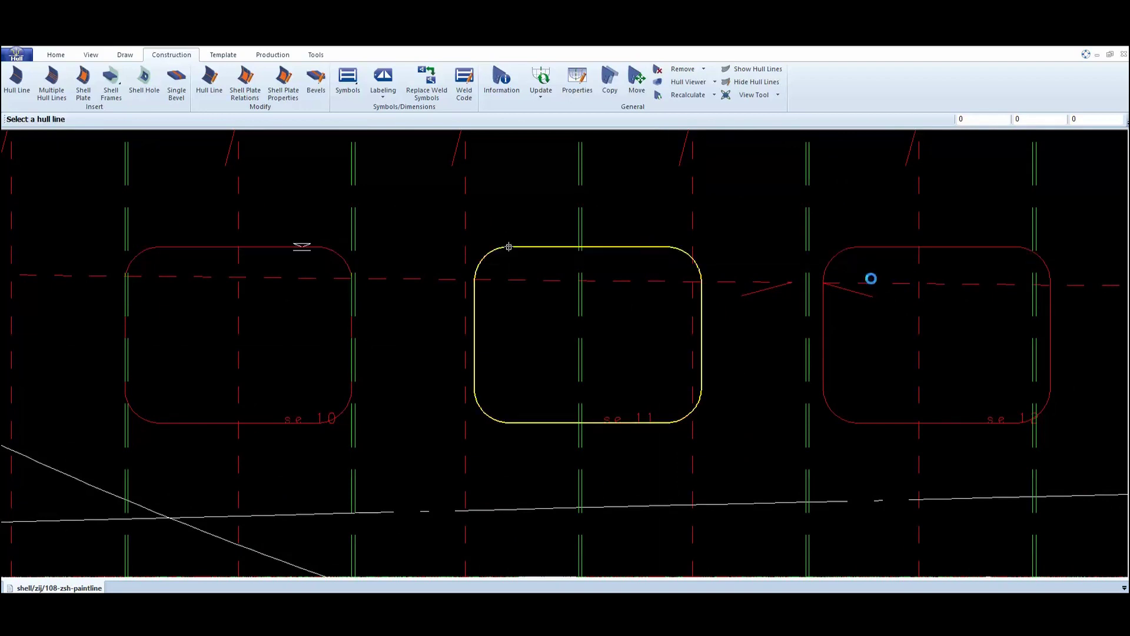
pyautogui.click(948, 247)
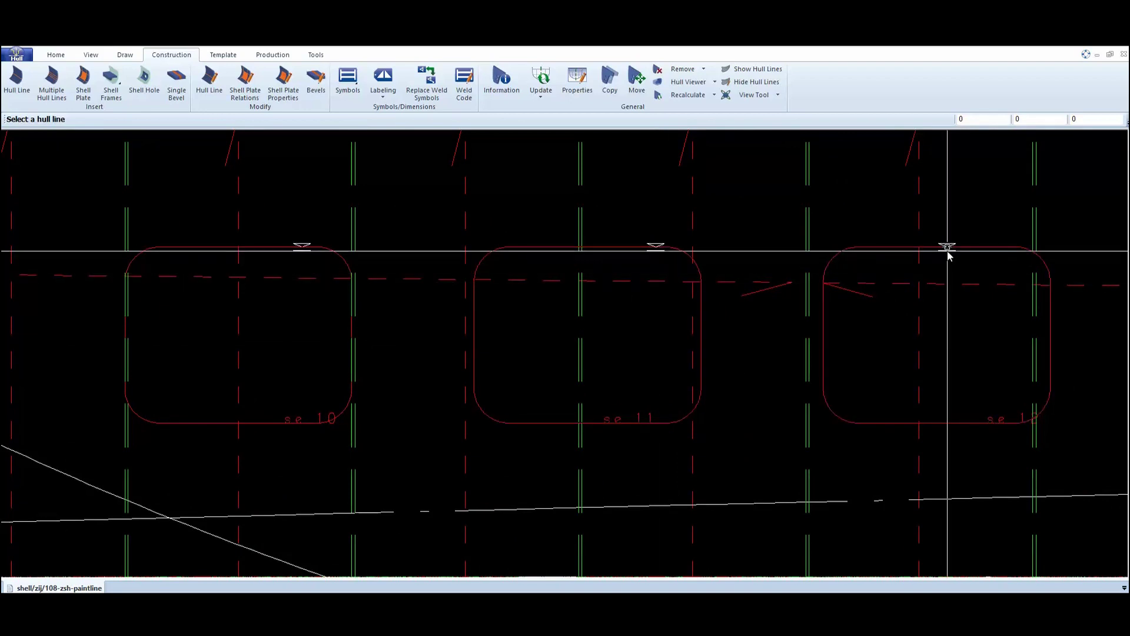
pyautogui.scroll(-1, 751, 352)
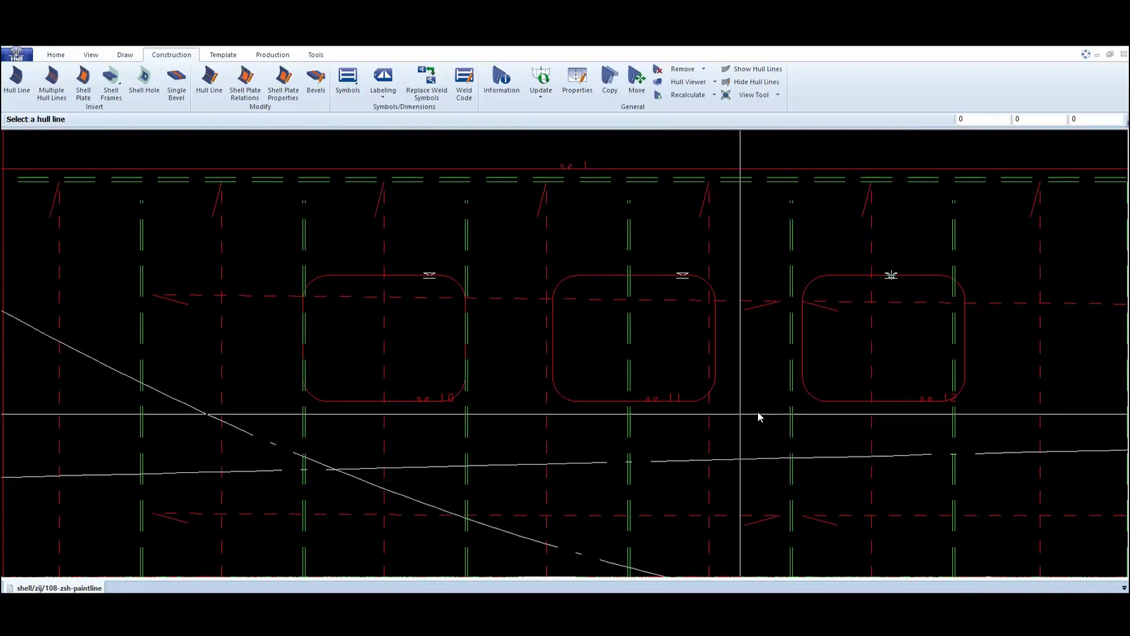
pyautogui.click(558, 402)
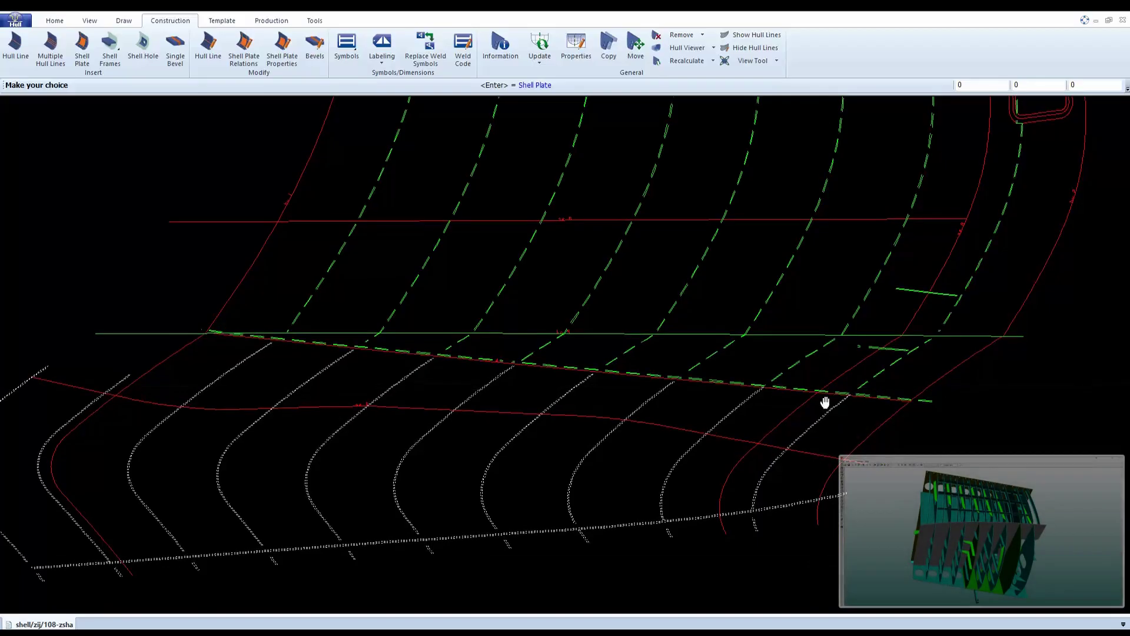
# Start inserting a shell plate in the 108-zsha view with a thickness of 10
pyautogui.moveTo(825, 399); pyautogui.dragTo(827, 429, button='middle')
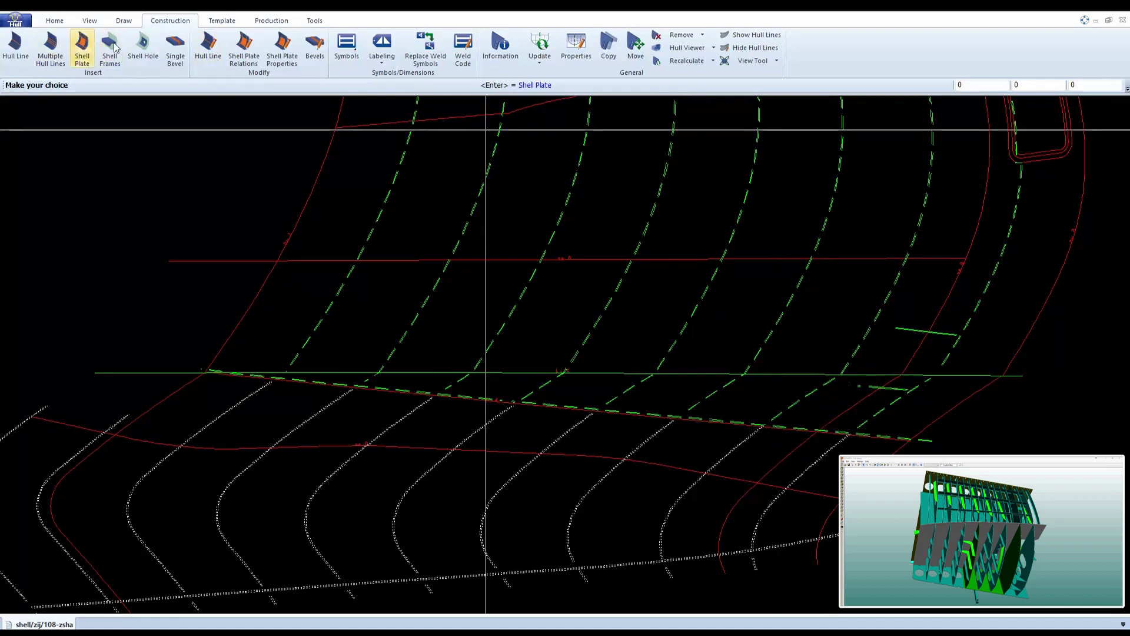
pyautogui.click(83, 47)
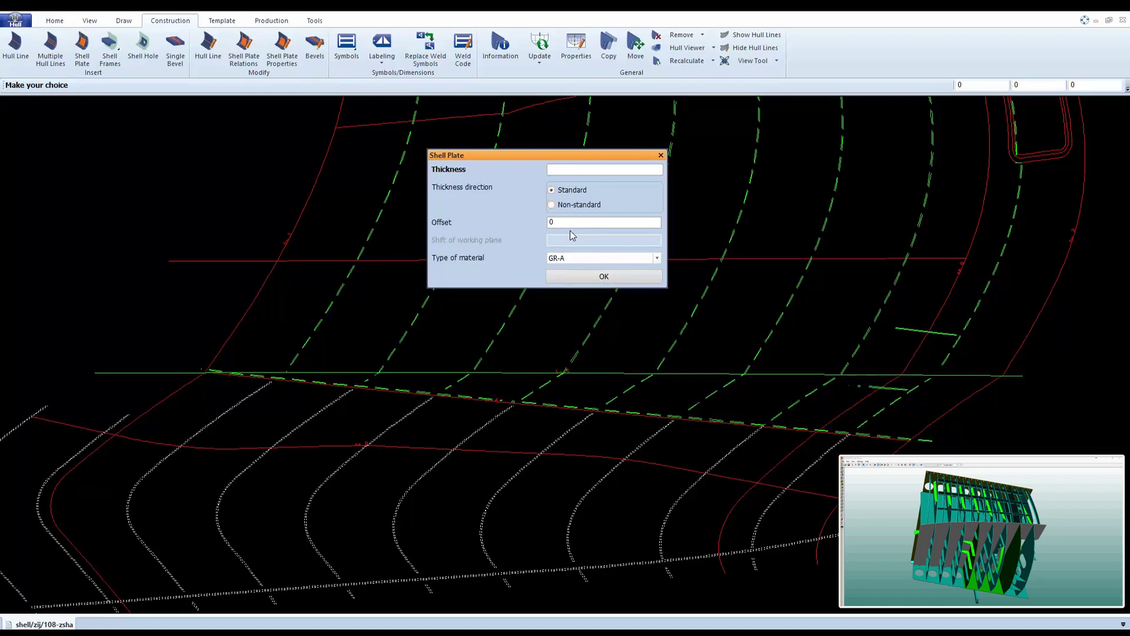
pyautogui.write('10')
pyautogui.press('Tab')
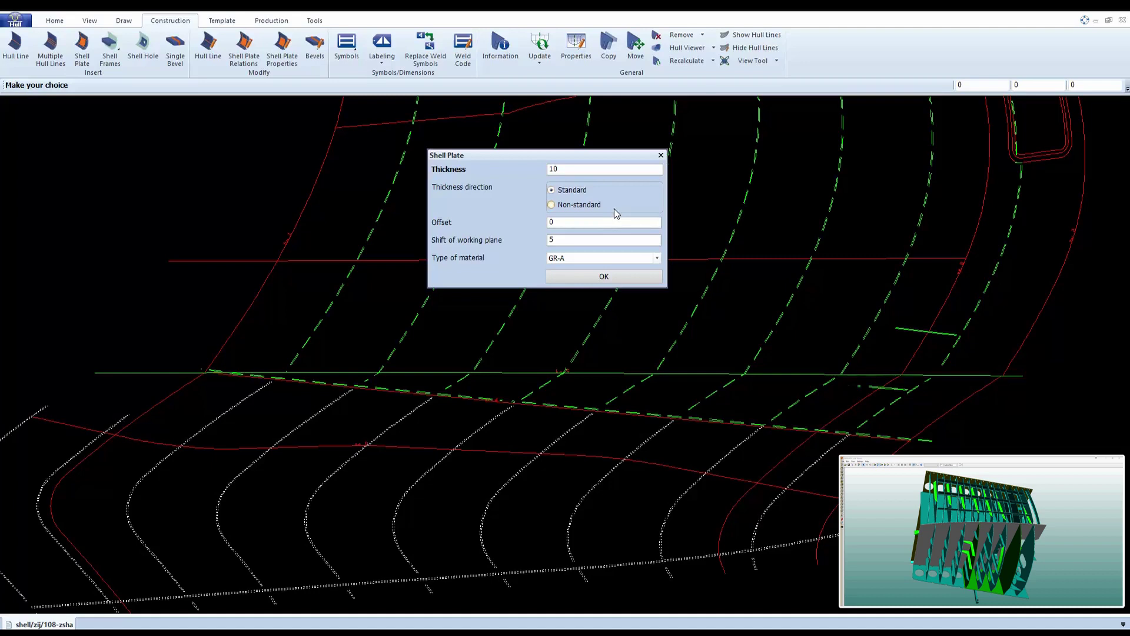
# Set the shell plate's offset to 10, keep GR-A as its material type and accept the plate properties
pyautogui.click(568, 224)
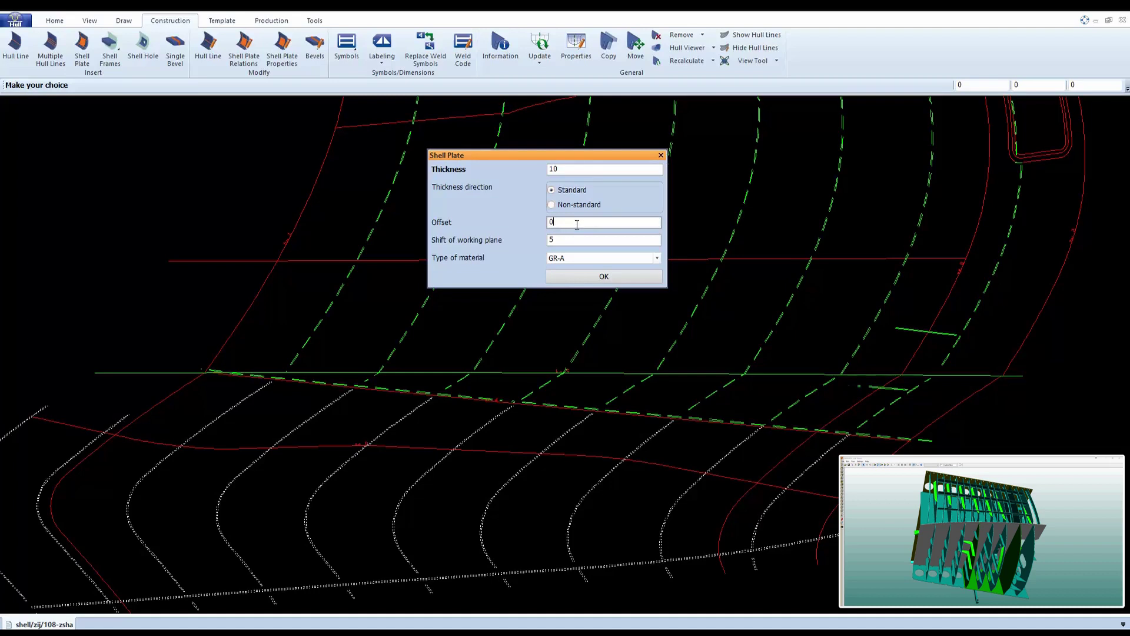
pyautogui.moveTo(561, 222); pyautogui.dragTo(549, 220)
pyautogui.write('10')
pyautogui.click(574, 239)
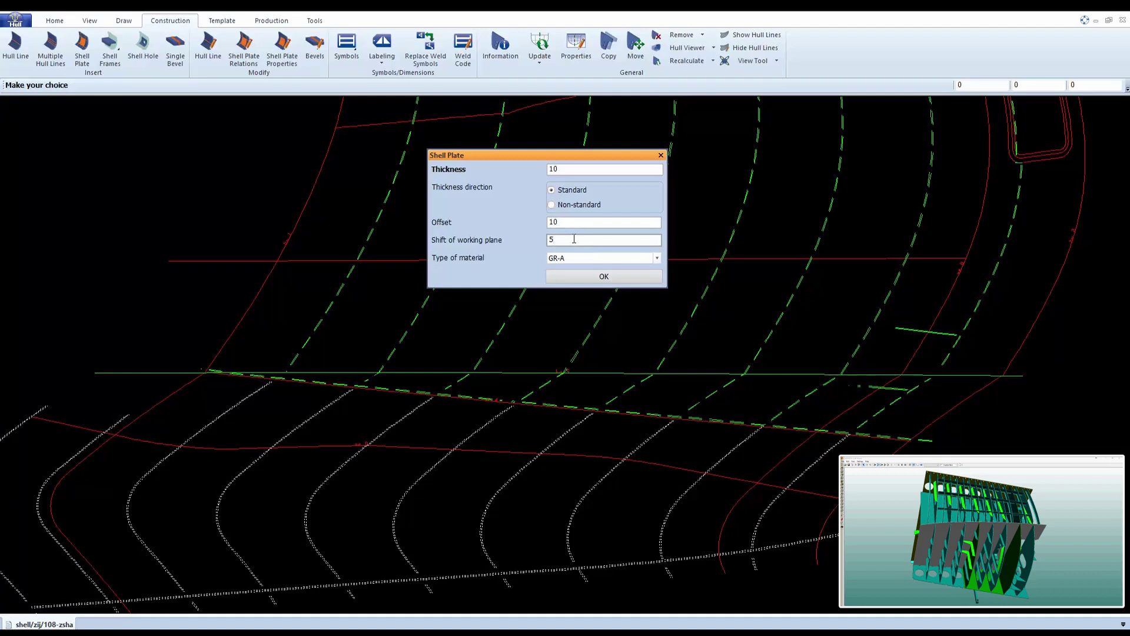
pyautogui.click(656, 259)
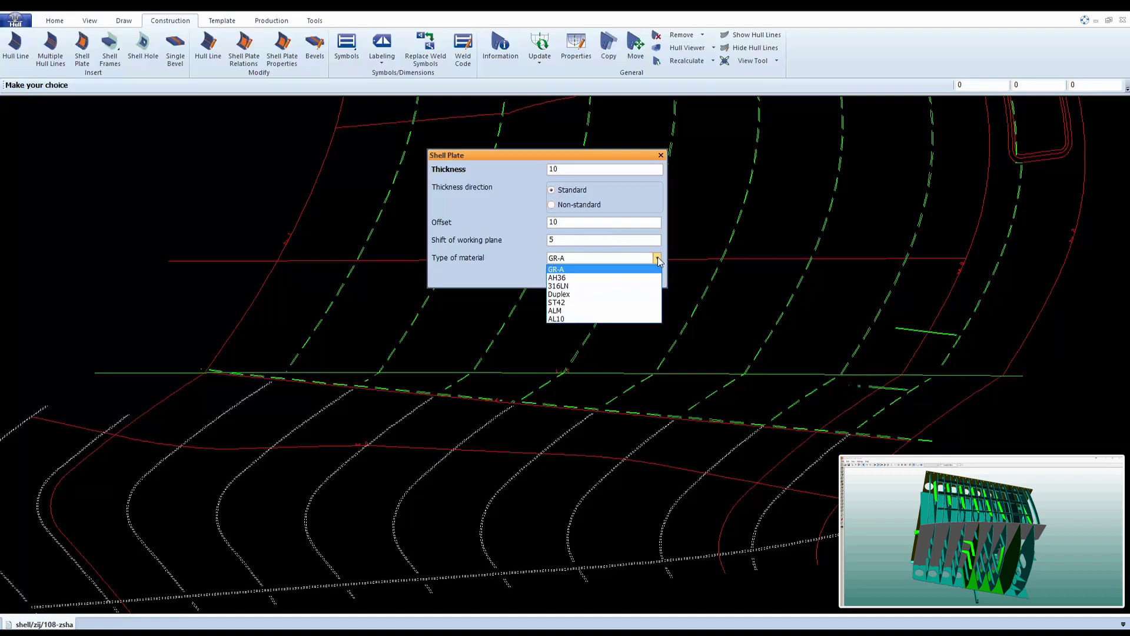
pyautogui.click(657, 259)
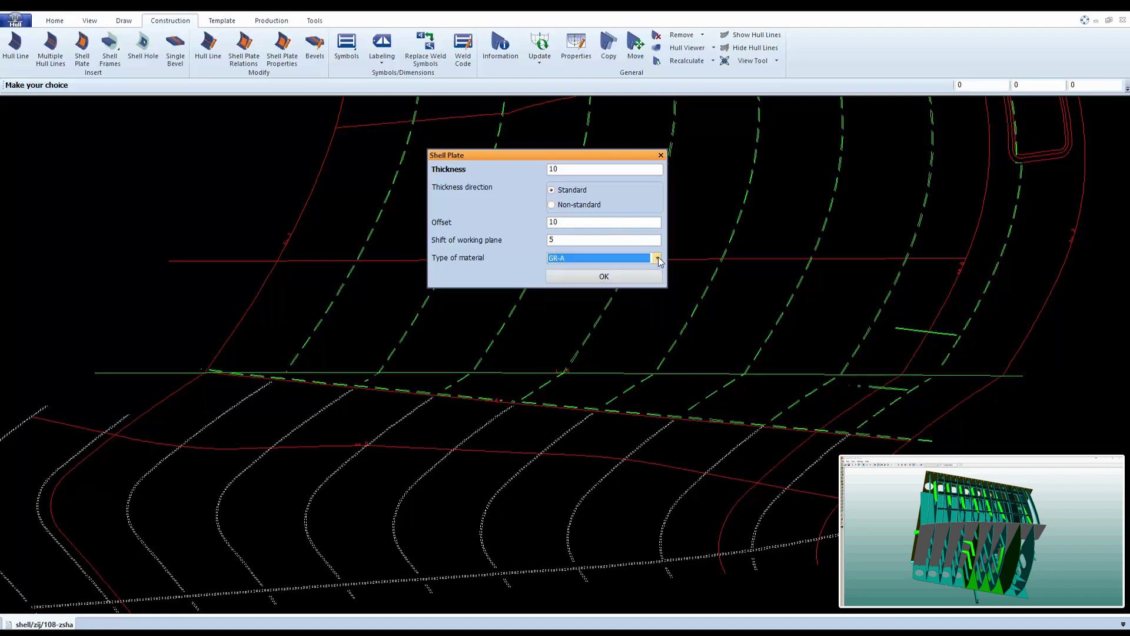
pyautogui.click(632, 282)
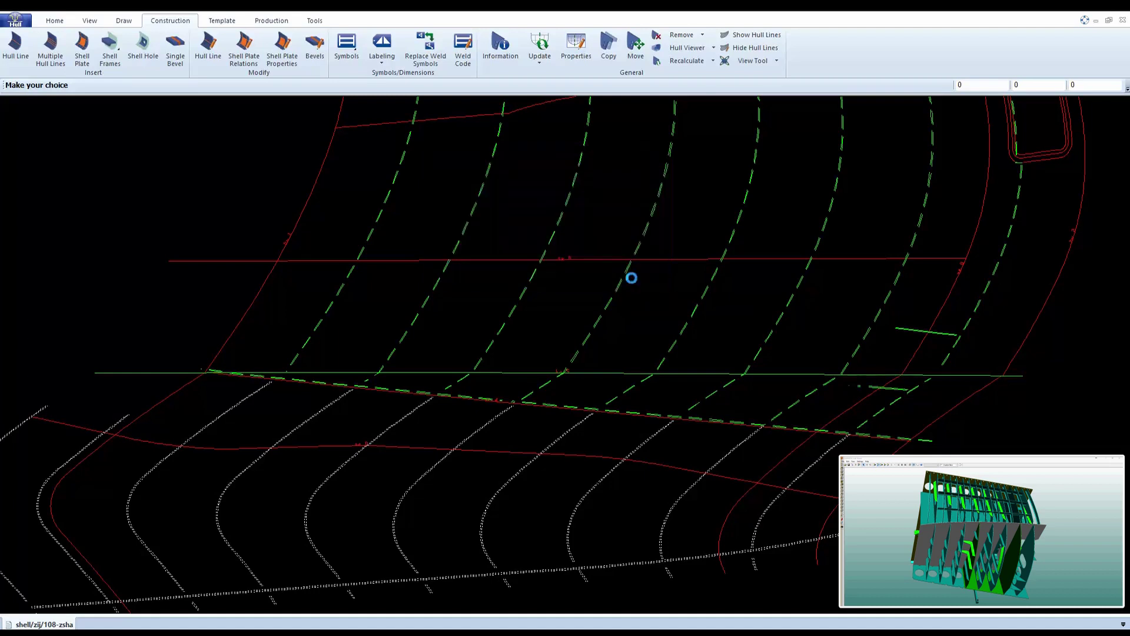
# Define the shell plate's boundary counter-clockwise with knuckle 5, seam 4 and butt 2 at SB, and create the plate
pyautogui.moveTo(717, 399); pyautogui.dragTo(639, 435, button='middle')
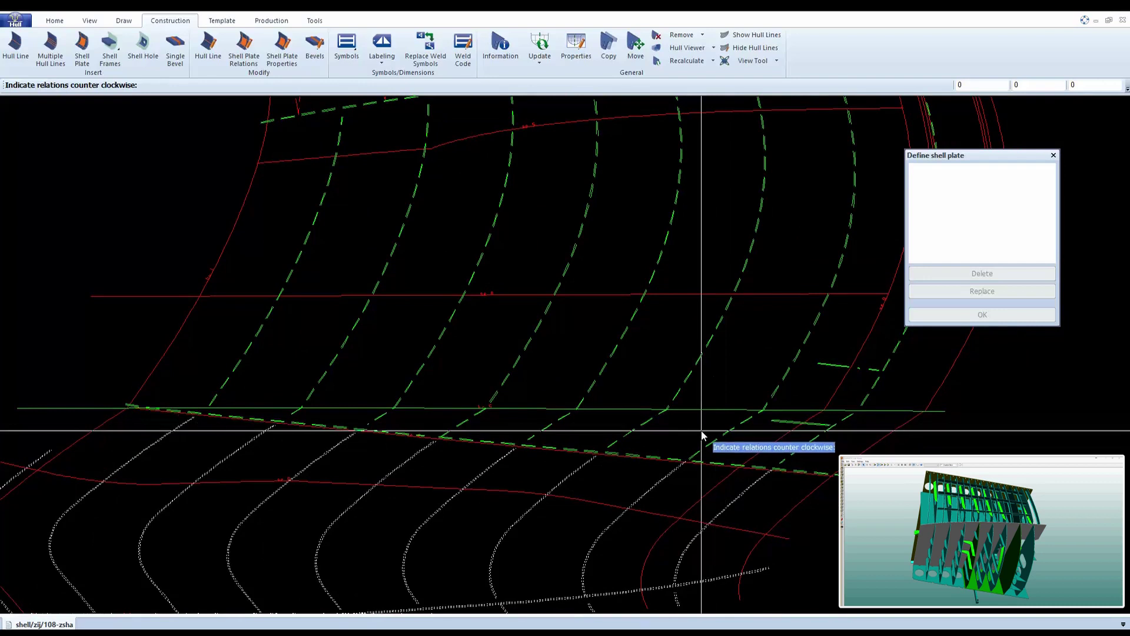
pyautogui.scroll(1, 692, 432)
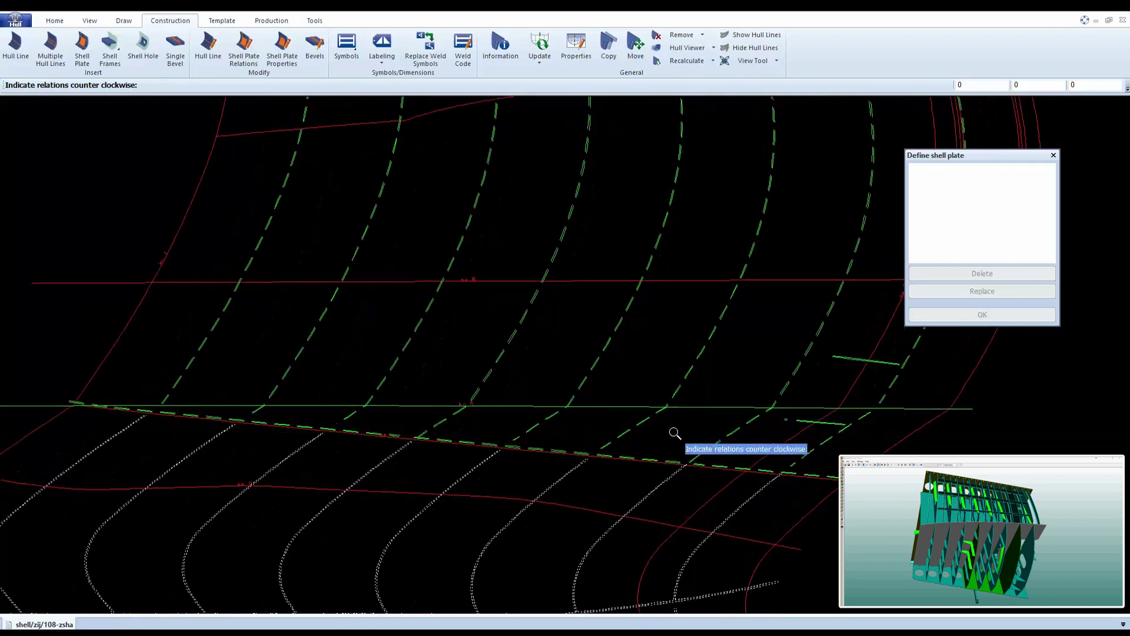
pyautogui.click(610, 409)
pyautogui.scroll(4, 353, 436)
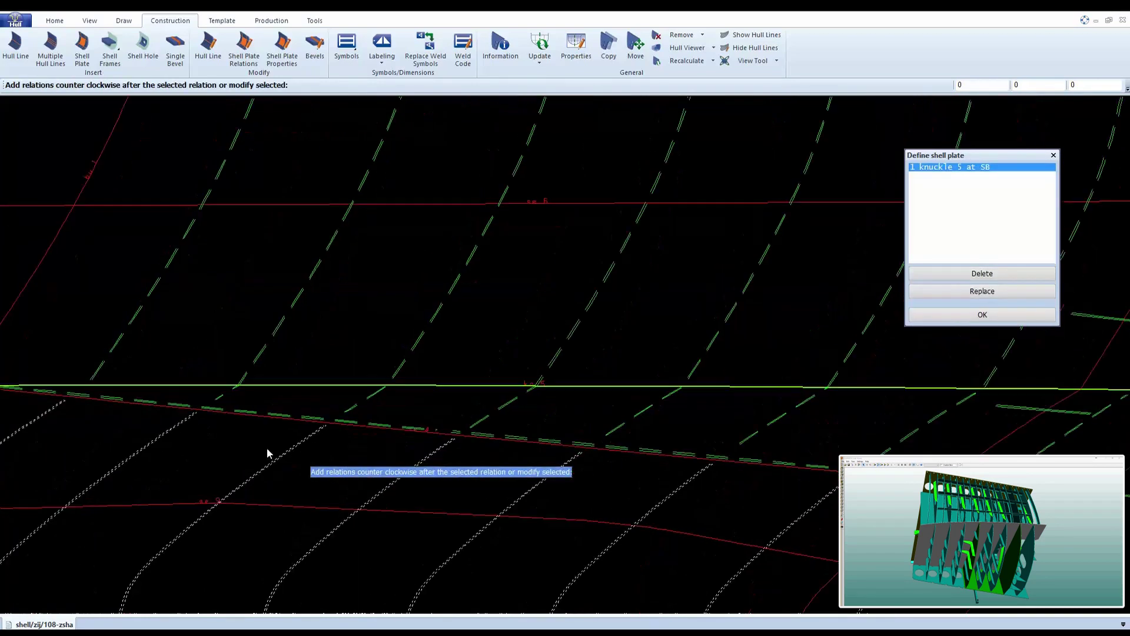
pyautogui.click(327, 421)
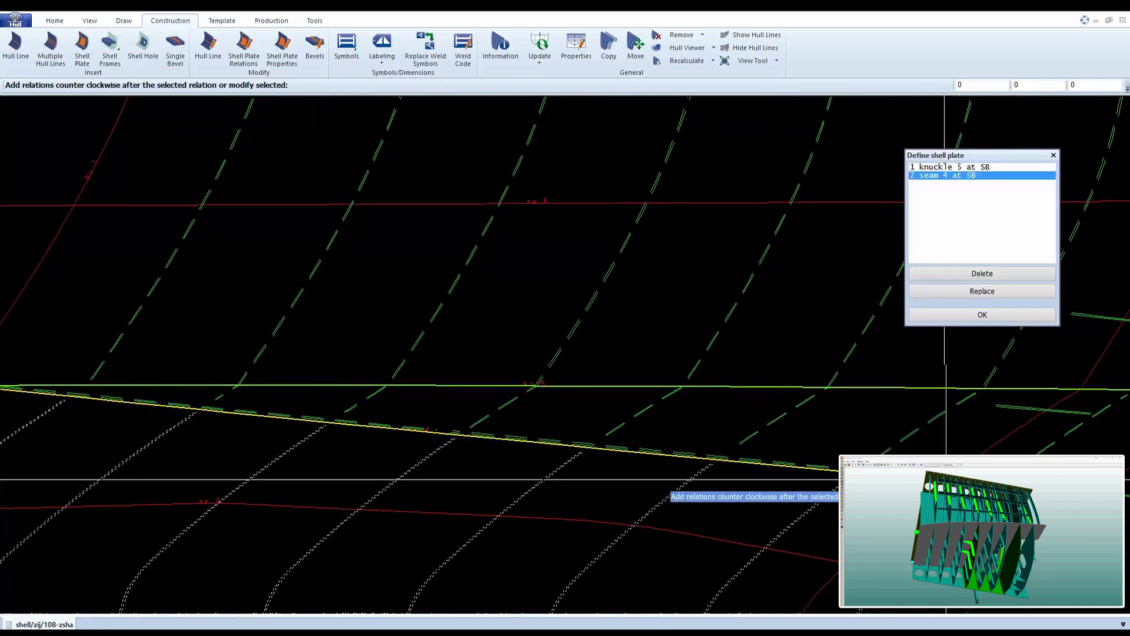
pyautogui.click(937, 422)
pyautogui.moveTo(677, 454); pyautogui.dragTo(759, 446, button='middle')
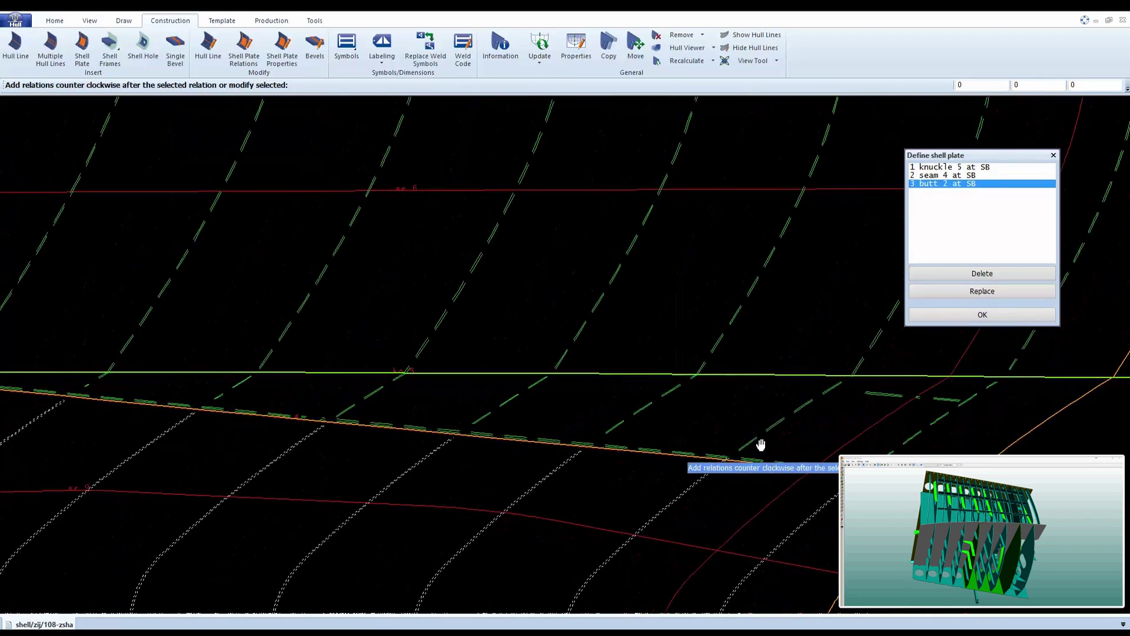
pyautogui.scroll(-3, 746, 445)
pyautogui.moveTo(648, 435)
pyautogui.mouseDown(button='middle')
pyautogui.moveTo(682, 465)
pyautogui.moveTo(648, 454)
pyautogui.mouseUp(button='middle')
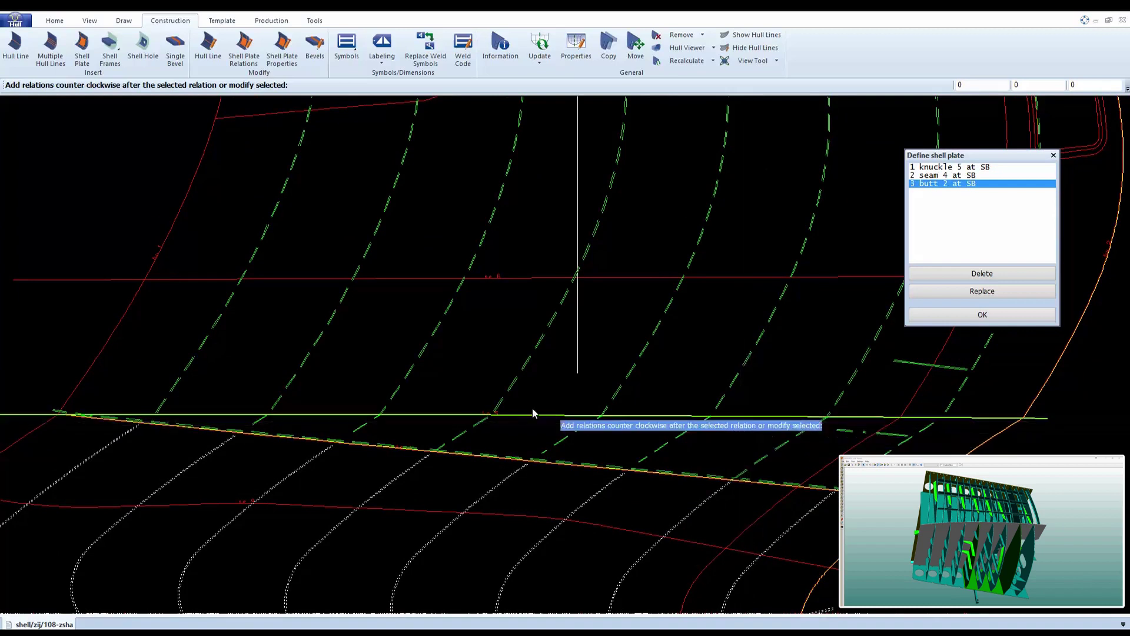
pyautogui.click(1001, 315)
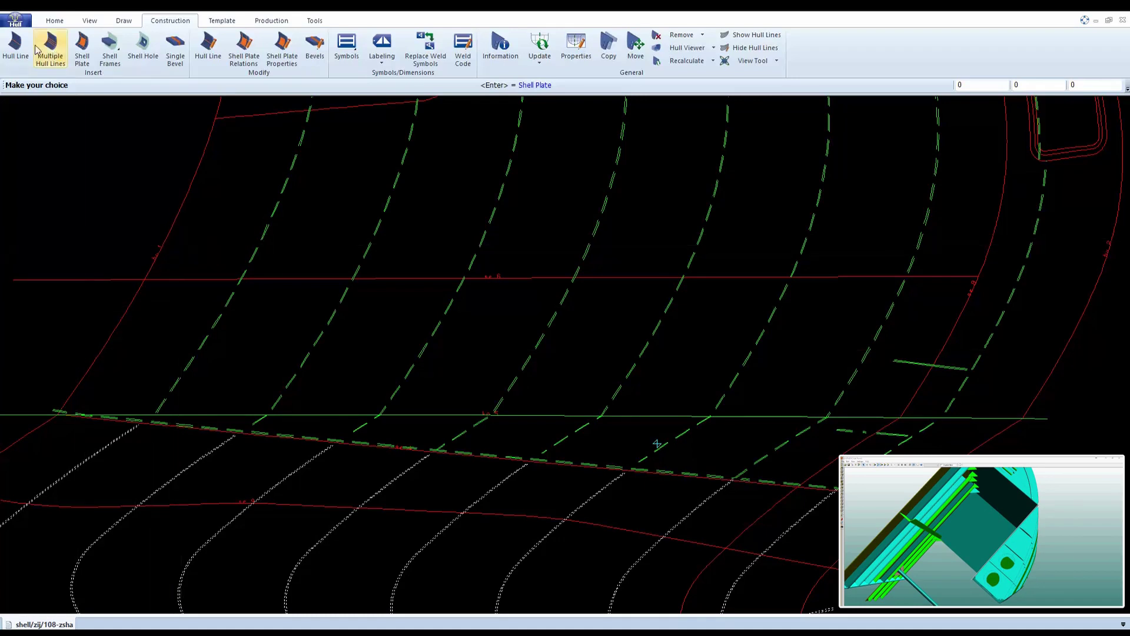
# Insert a 12 thick GR-A shell plate with offset 0, bounded by seam 6, butt 1, knuckle 5 and seam 8 at SB
pyautogui.click(82, 48)
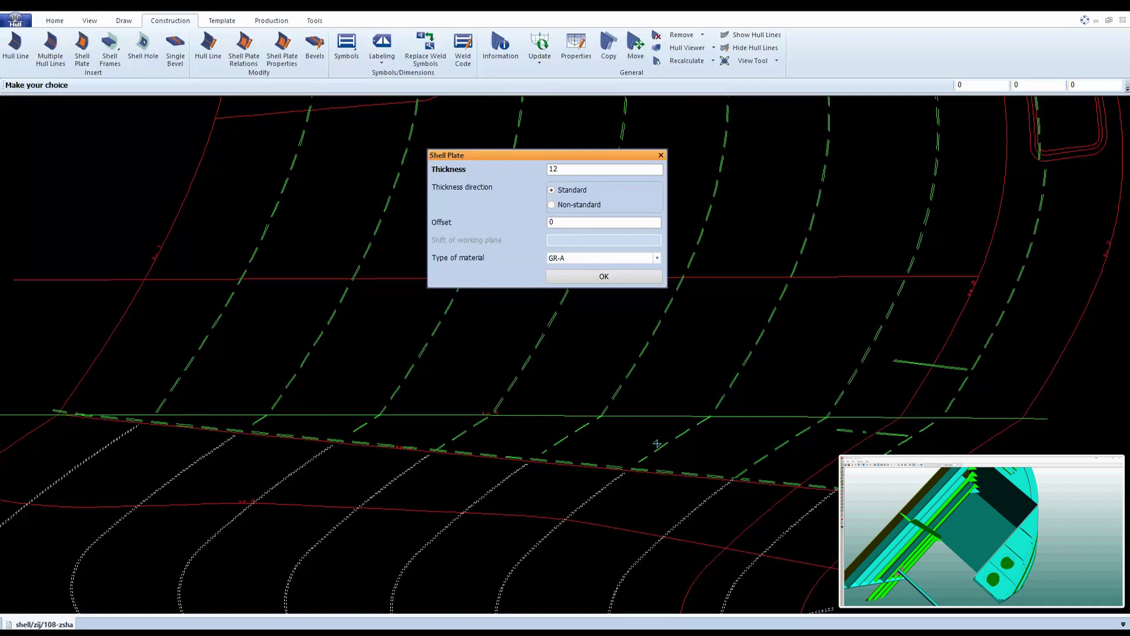
pyautogui.click(630, 278)
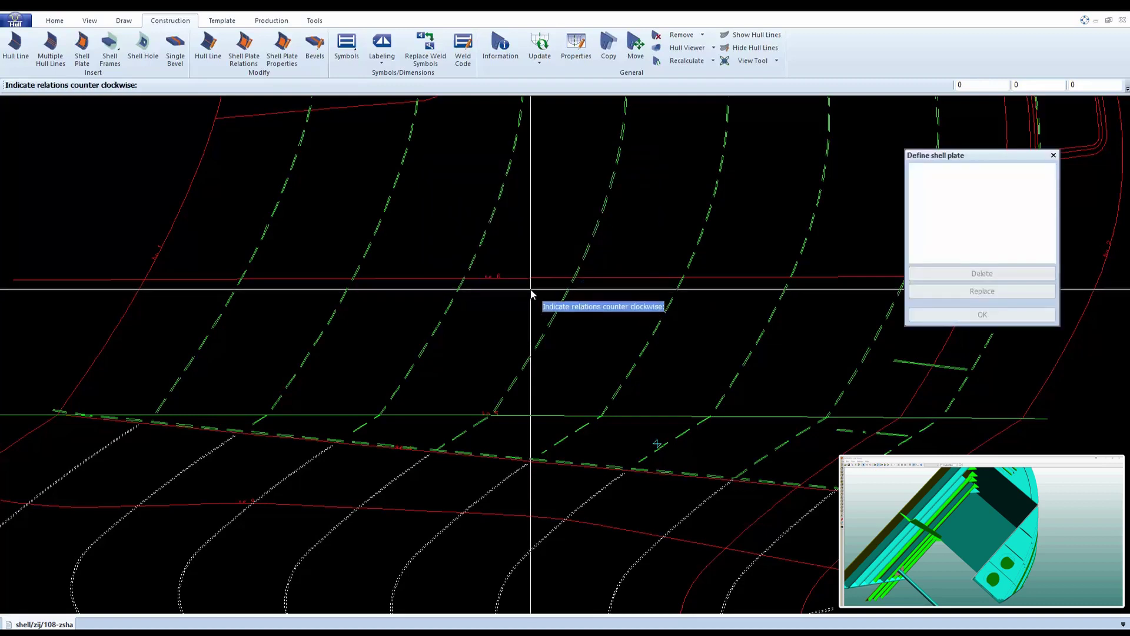
pyautogui.click(136, 328)
pyautogui.click(318, 416)
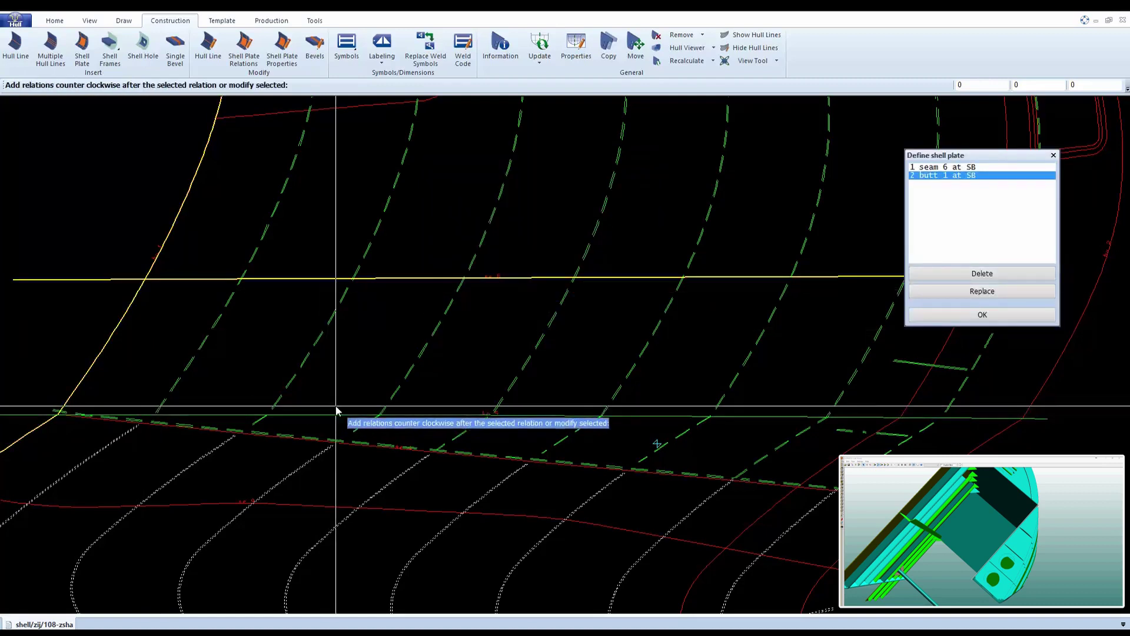
pyautogui.click(928, 392)
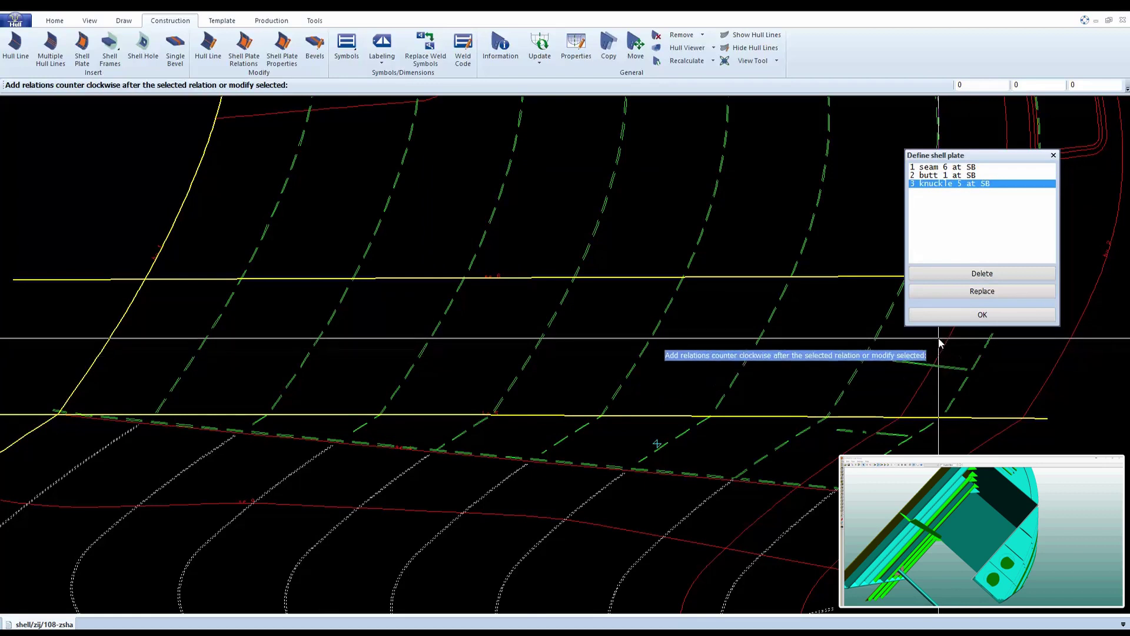
pyautogui.moveTo(807, 355); pyautogui.dragTo(750, 431, button='middle')
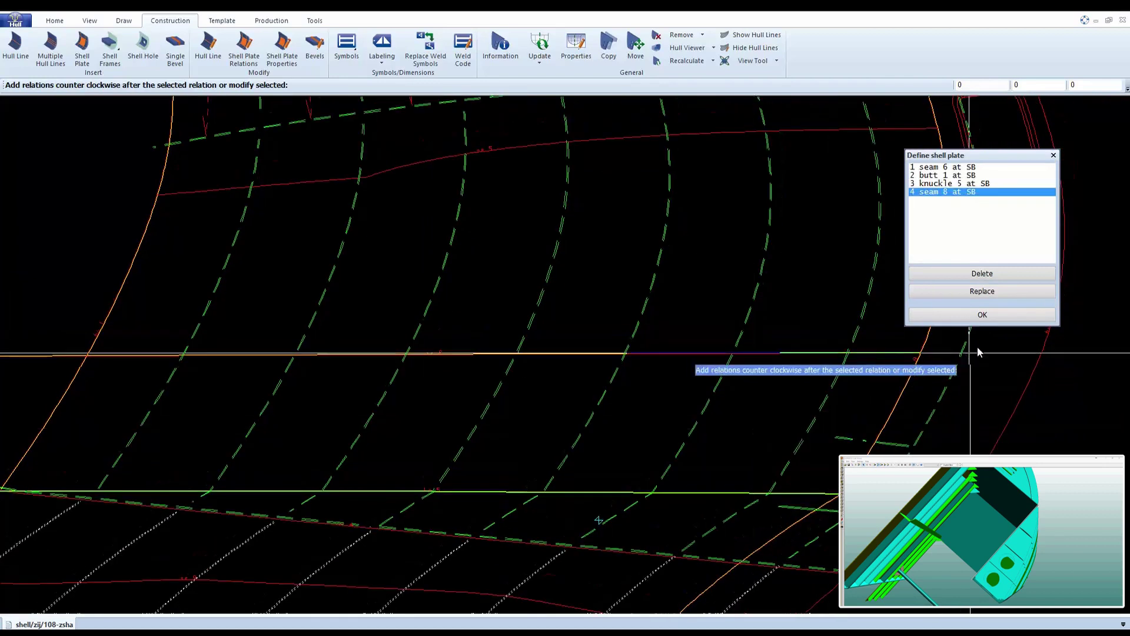
pyautogui.click(978, 318)
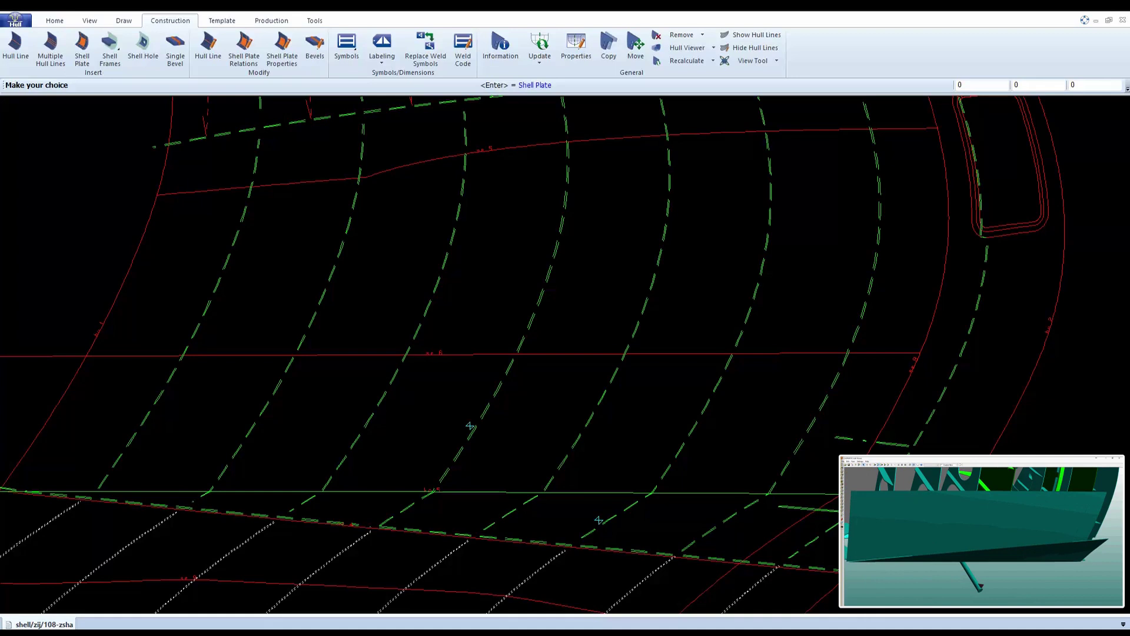
# Insert a 12 thick GR-A shell plate with working plane shift 6, bounded by seam 5, butt 1, seam 6 and seam 8 at SB
pyautogui.click(87, 50)
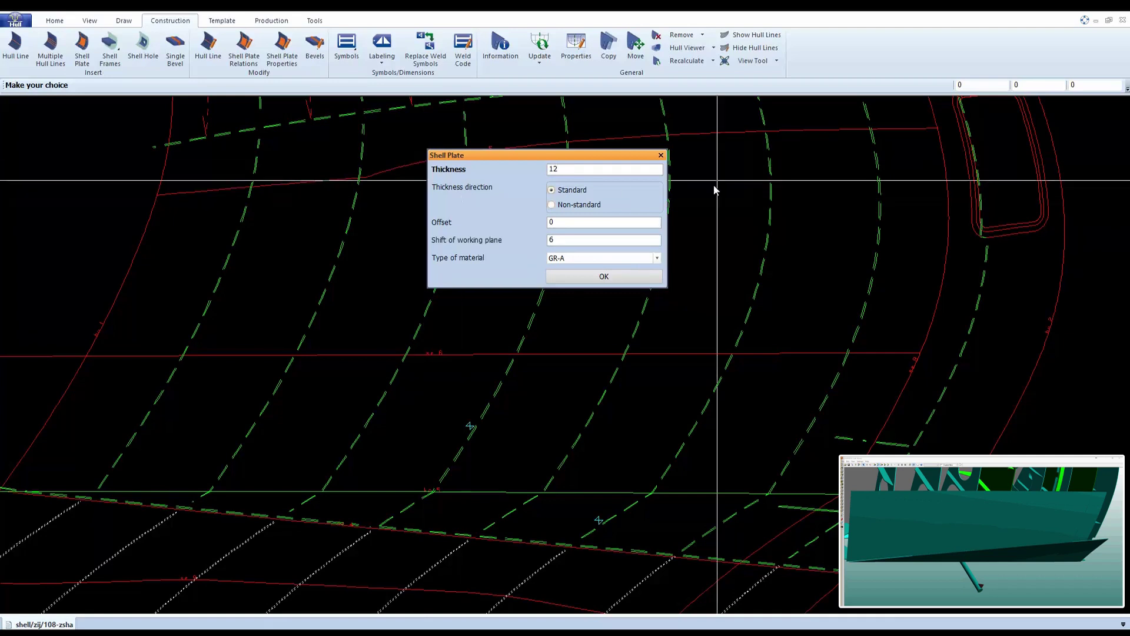
pyautogui.click(619, 278)
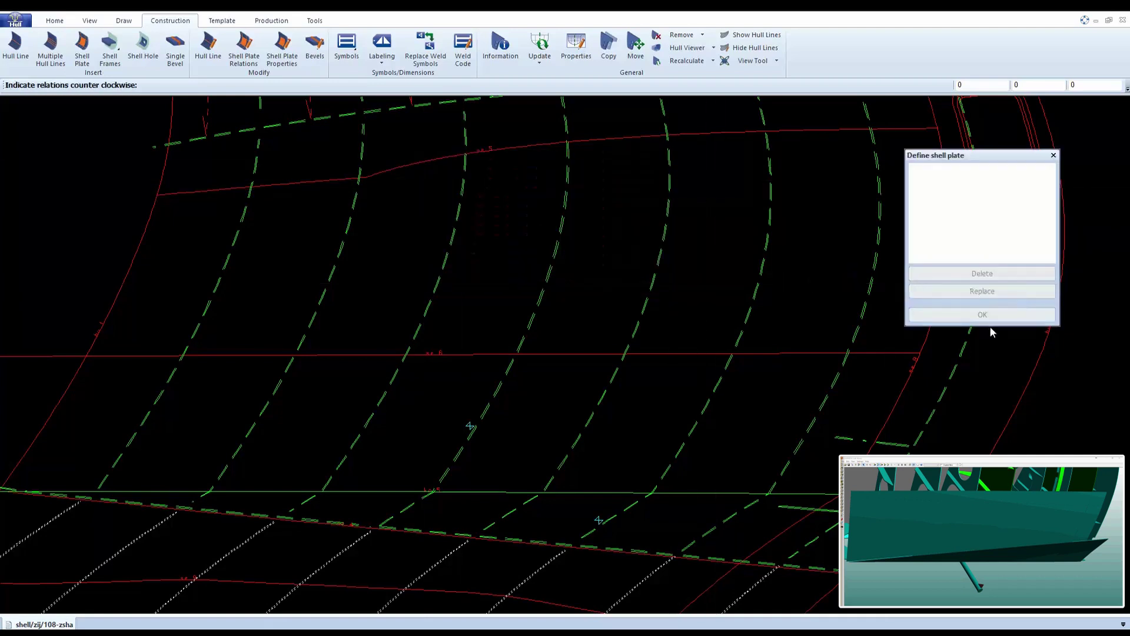
pyautogui.moveTo(971, 161); pyautogui.dragTo(543, 198)
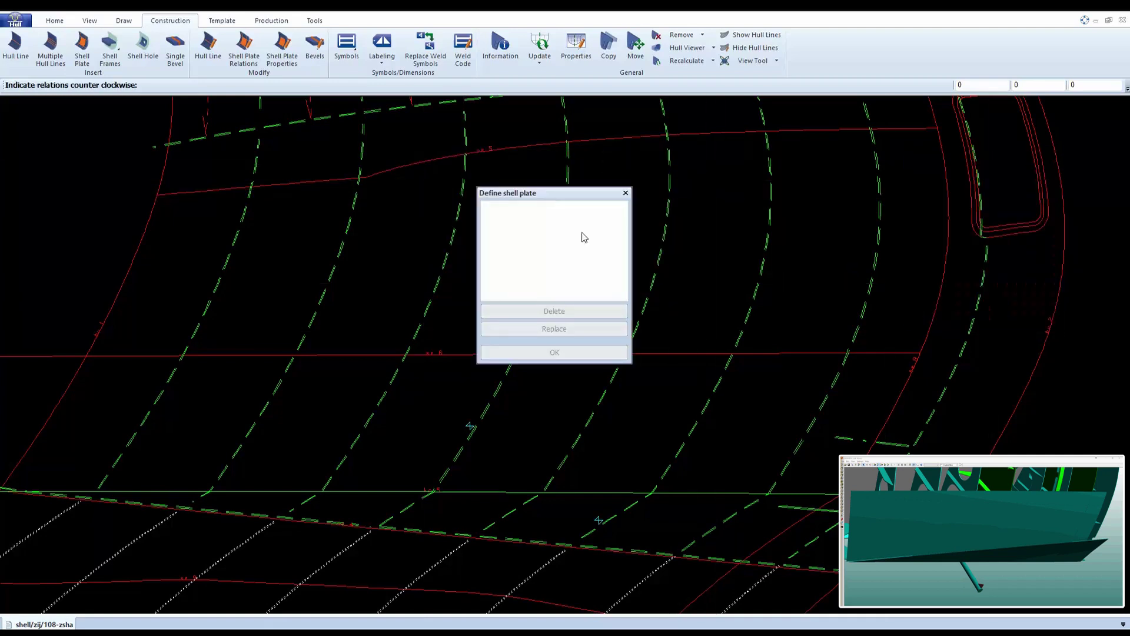
pyautogui.moveTo(845, 189); pyautogui.dragTo(851, 243, button='middle')
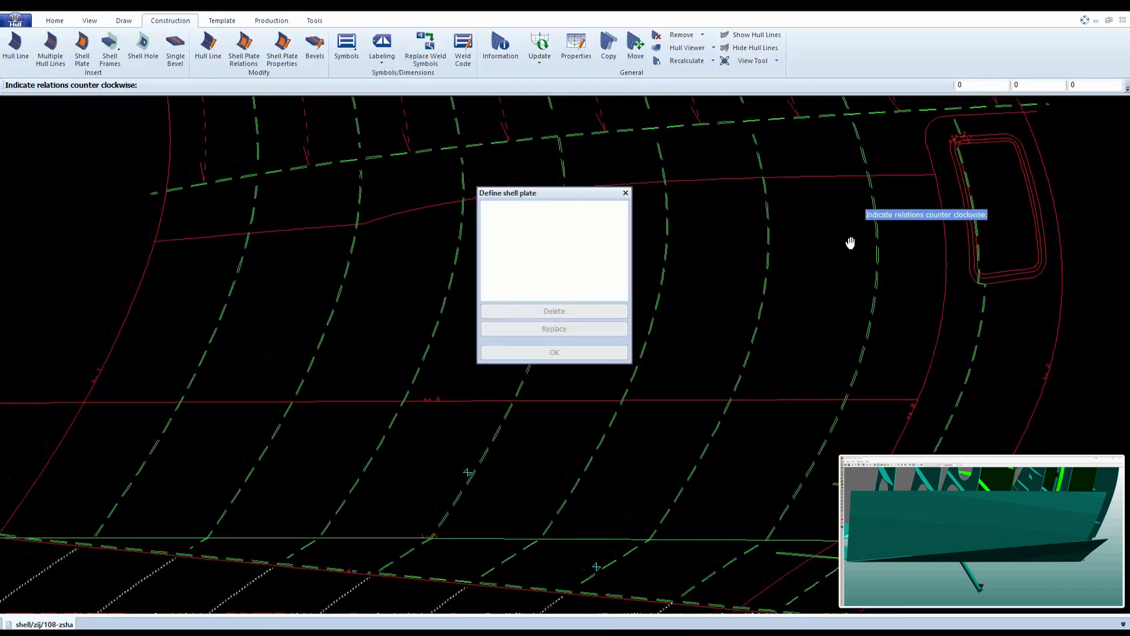
pyautogui.click(740, 196)
pyautogui.click(243, 400)
pyautogui.click(918, 323)
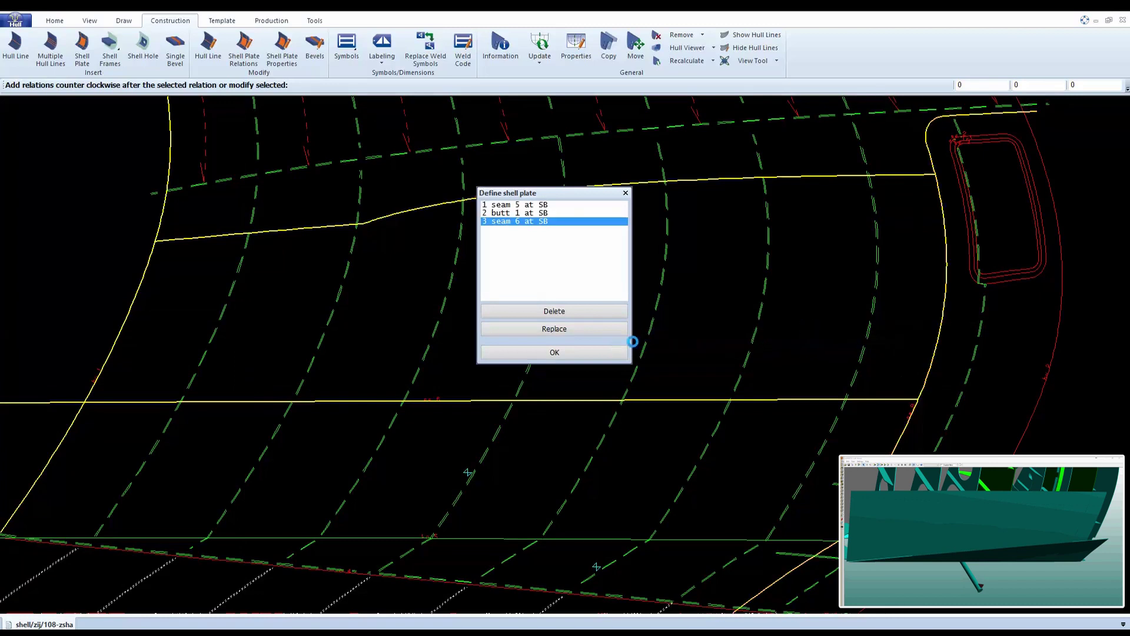
pyautogui.click(551, 352)
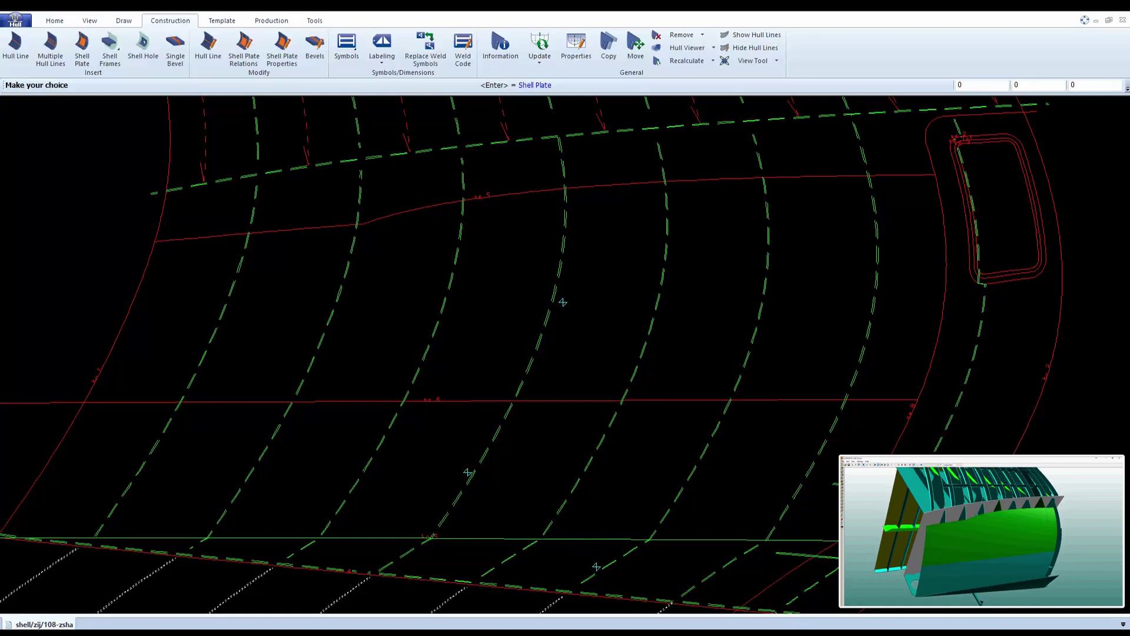
# Insert a 10 thick GR-A shell plate bounded by seam 8, knuckle 5 and butt 2 at SB
pyautogui.click(81, 55)
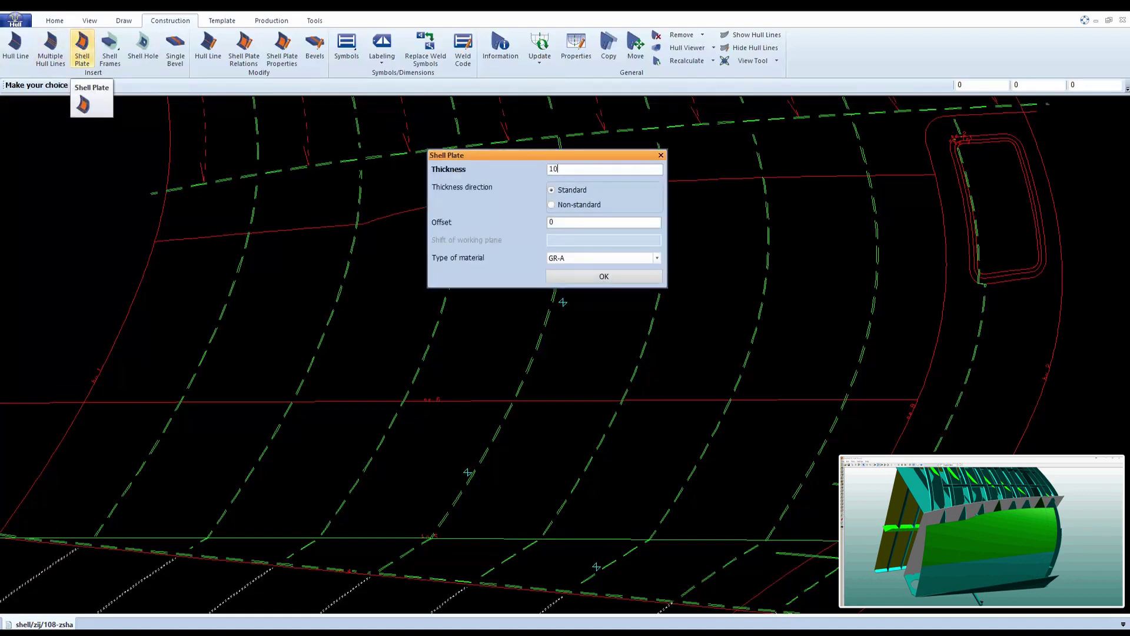
pyautogui.click(602, 275)
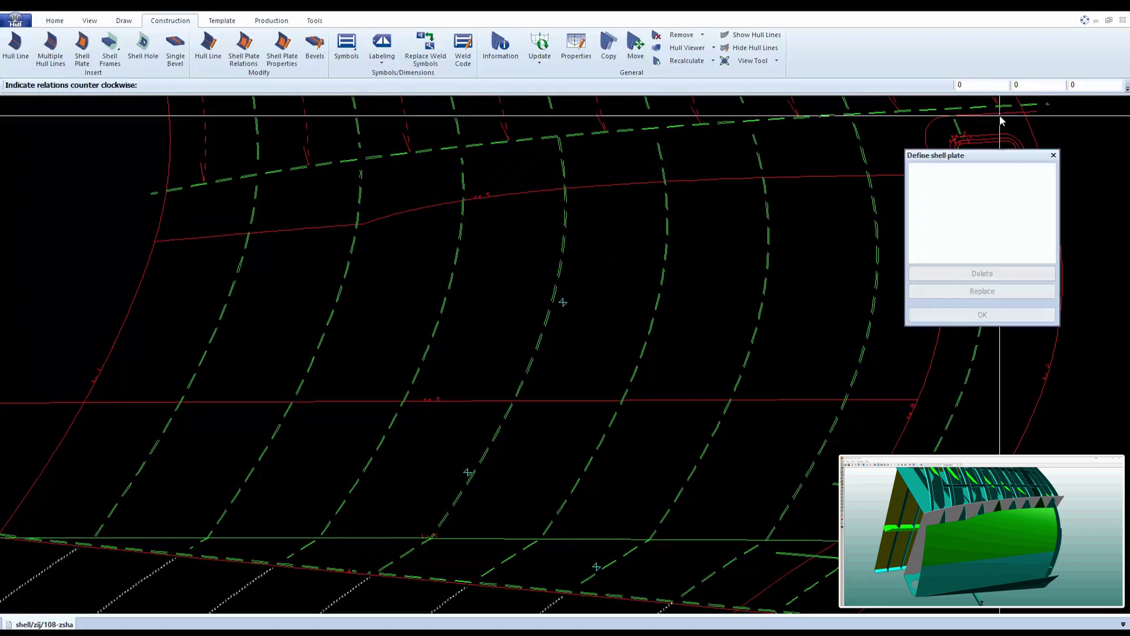
pyautogui.click(942, 124)
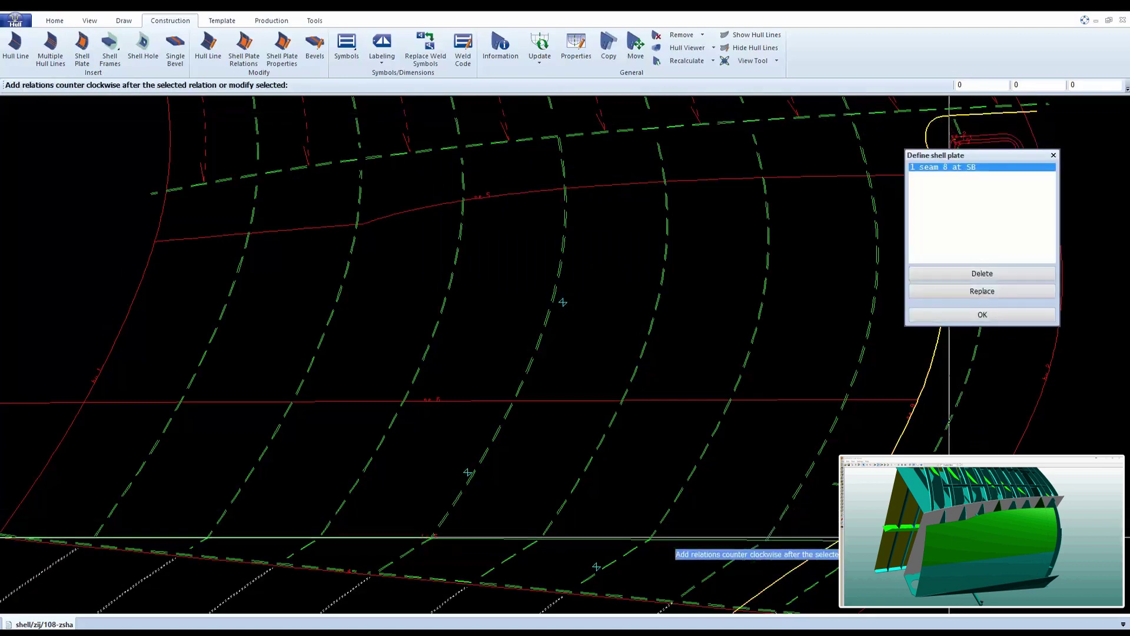
pyautogui.click(1031, 374)
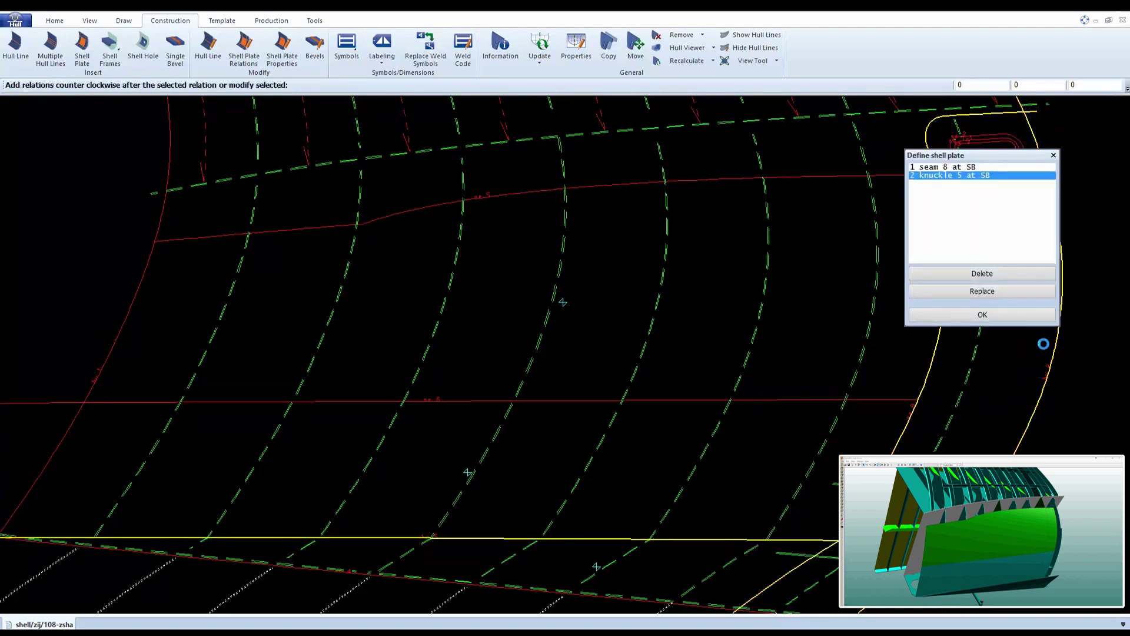
pyautogui.click(1005, 318)
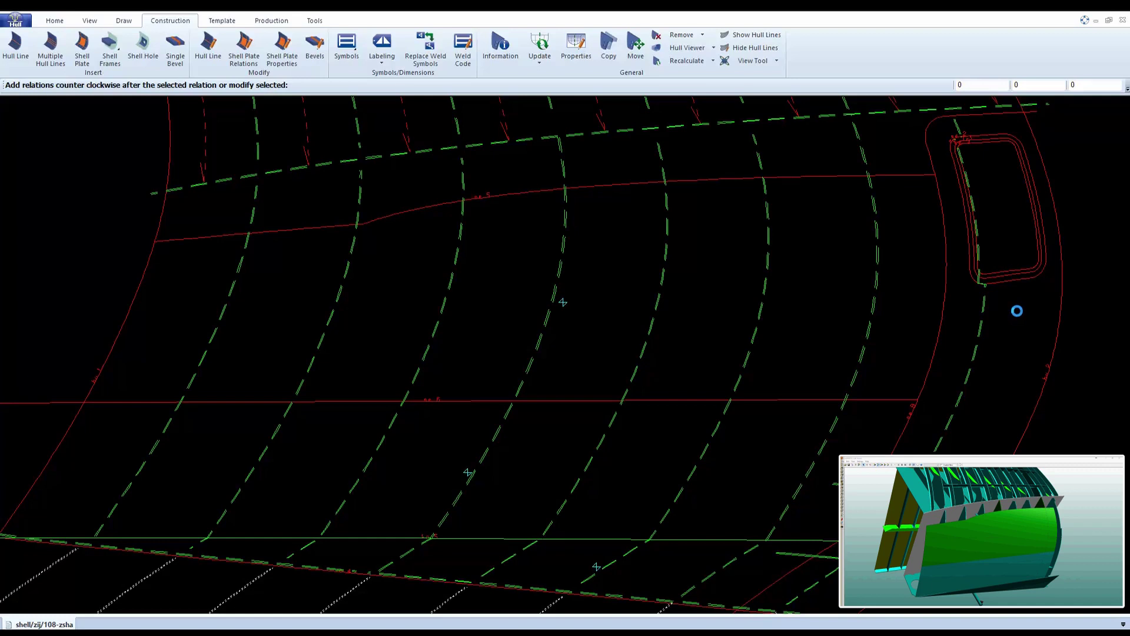
# Insert a 10 thick GR-A shell plate bounded by seam 7, butt 1, seam 5, seam 8 and butt 2 at SB
pyautogui.moveTo(948, 244)
pyautogui.mouseDown(button='middle')
pyautogui.moveTo(940, 414)
pyautogui.moveTo(905, 461)
pyautogui.mouseUp(button='middle')
pyautogui.moveTo(419, 286); pyautogui.dragTo(427, 328, button='middle')
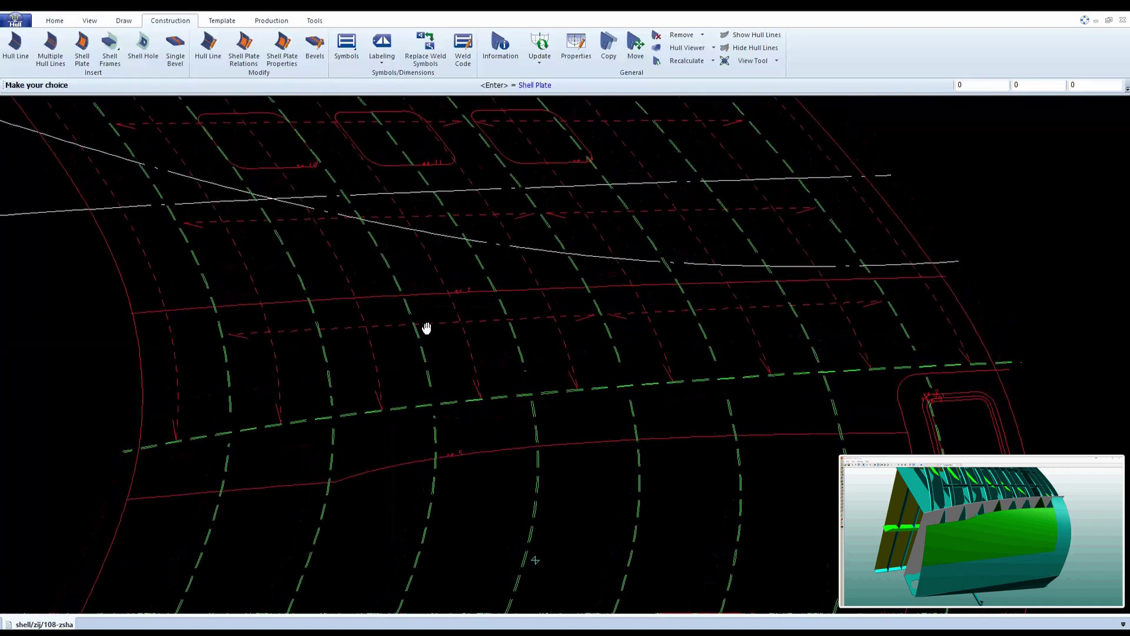
pyautogui.click(87, 55)
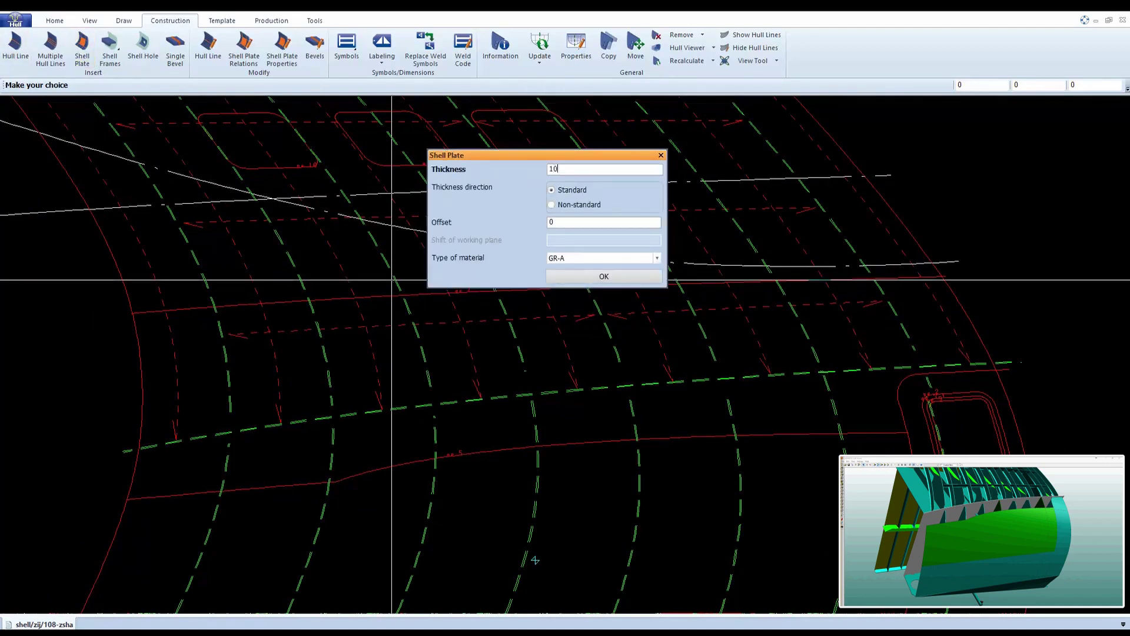
pyautogui.click(639, 277)
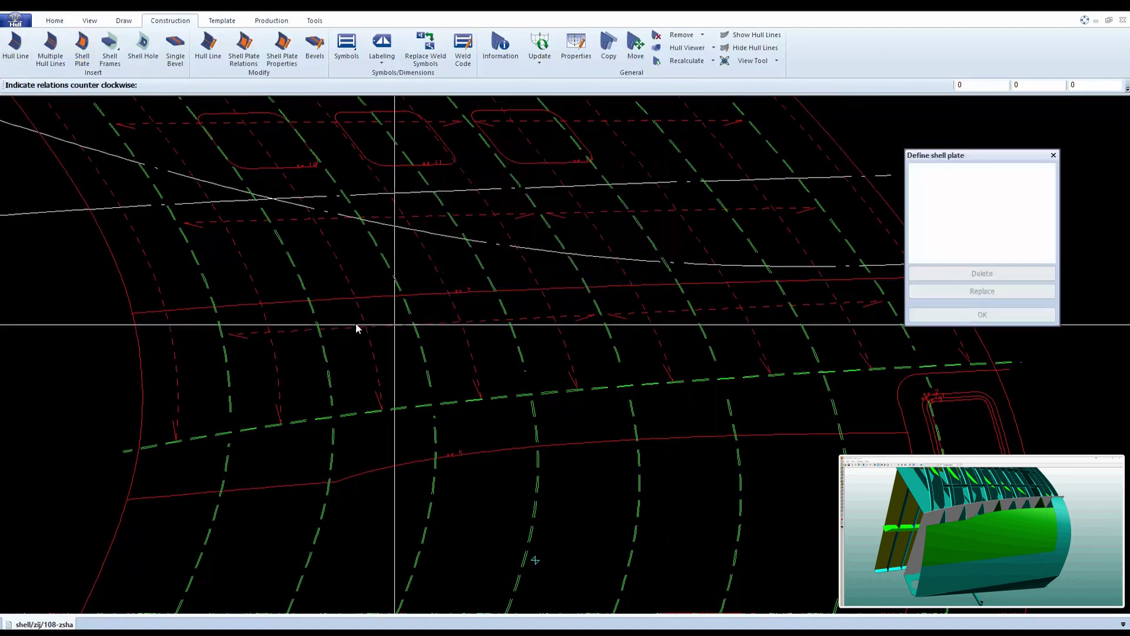
pyautogui.click(327, 301)
pyautogui.click(154, 399)
pyautogui.click(296, 481)
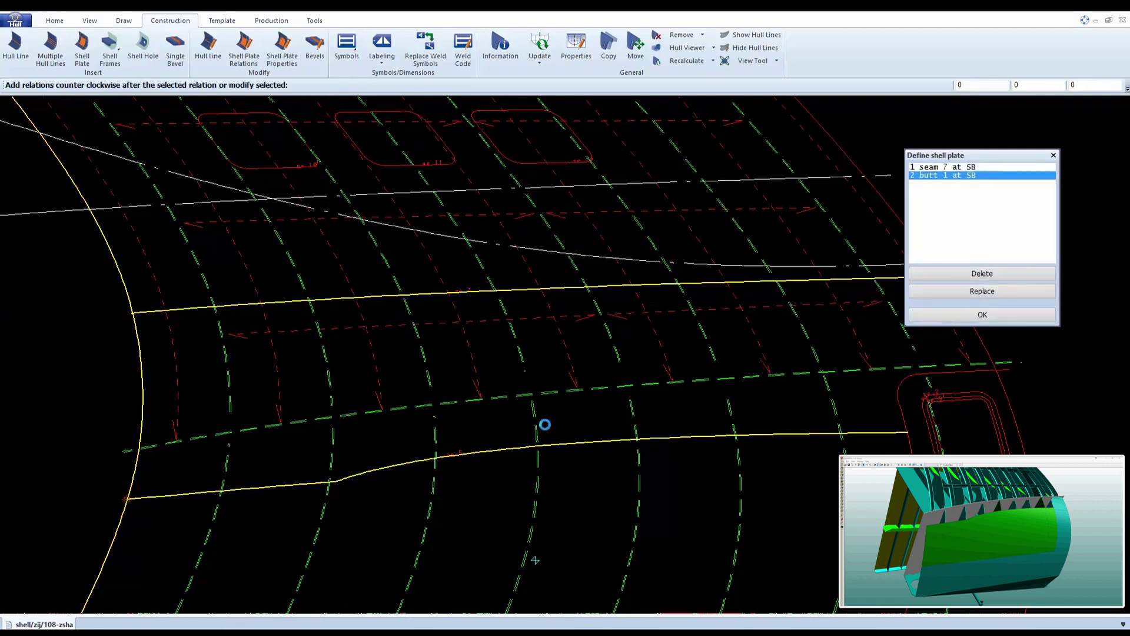
pyautogui.click(981, 359)
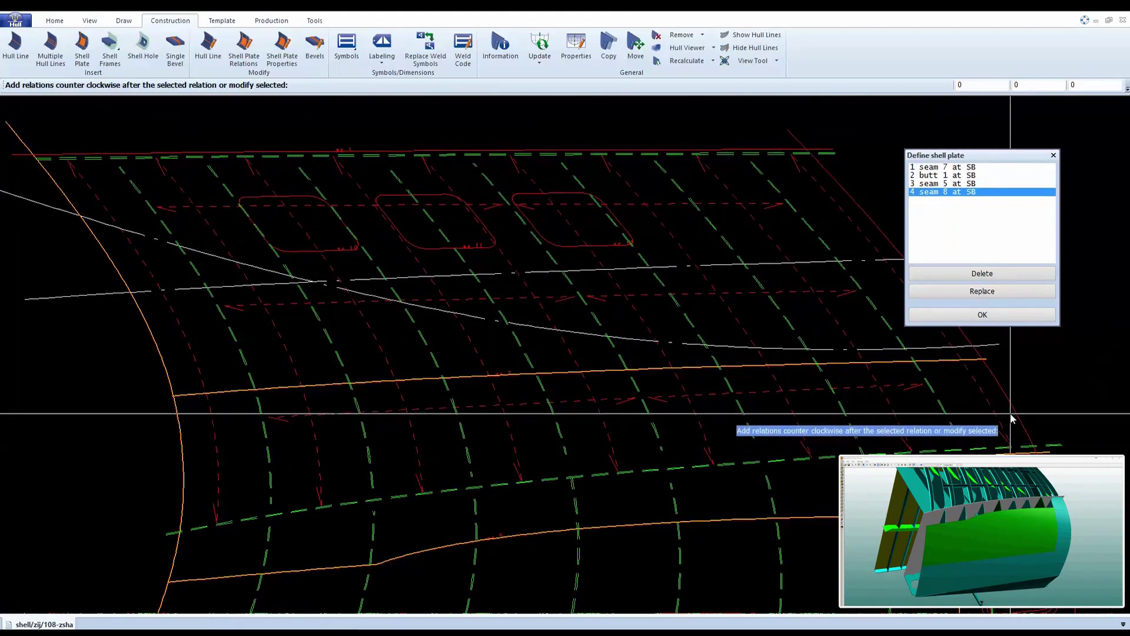
pyautogui.click(986, 312)
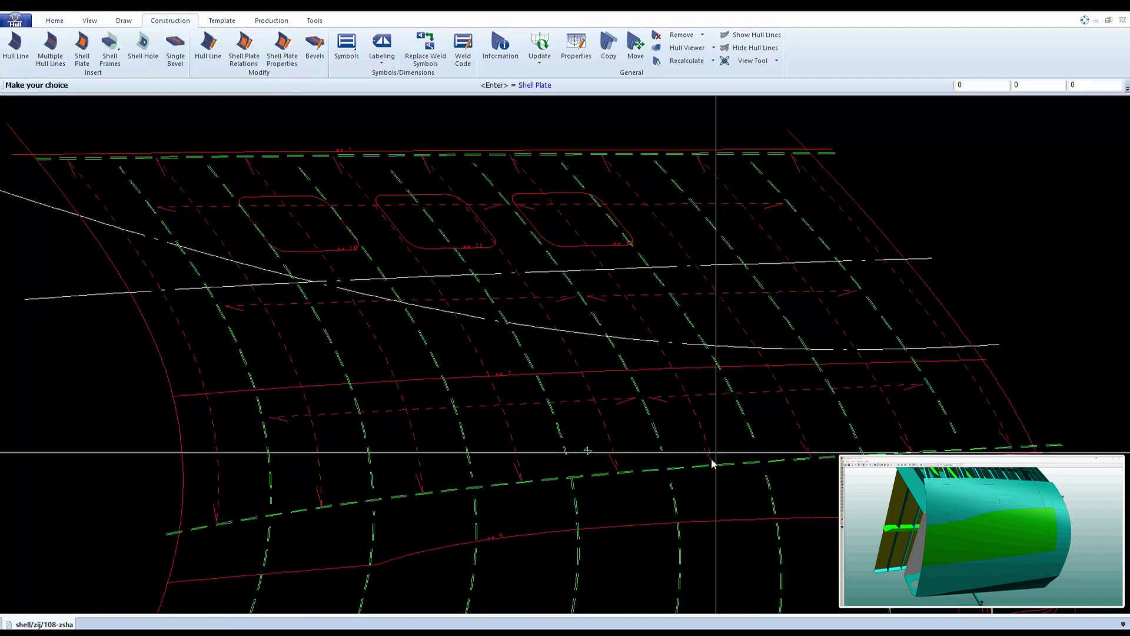
# Insert a 15 thick GR-A shell plate with offset 0, bounded by seam 1, butt 1, seam 7 and butt 2 at SB
pyautogui.moveTo(685, 497)
pyautogui.mouseDown(button='middle')
pyautogui.moveTo(684, 485)
pyautogui.moveTo(807, 510)
pyautogui.mouseUp(button='middle')
pyautogui.moveTo(807, 429); pyautogui.dragTo(672, 493, button='middle')
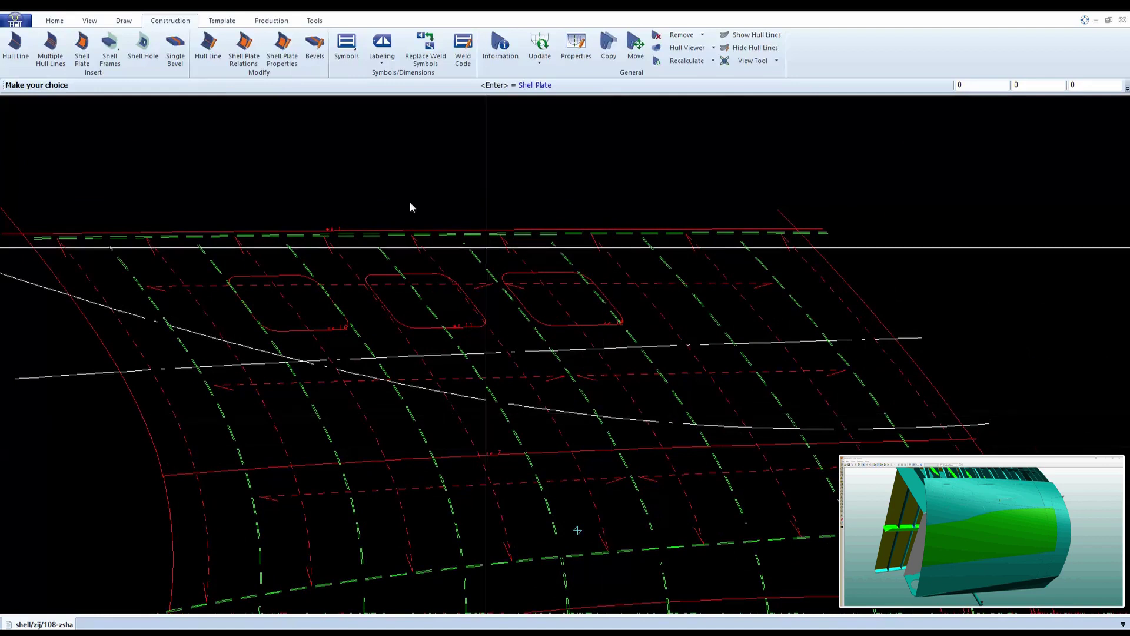
pyautogui.press('Return')
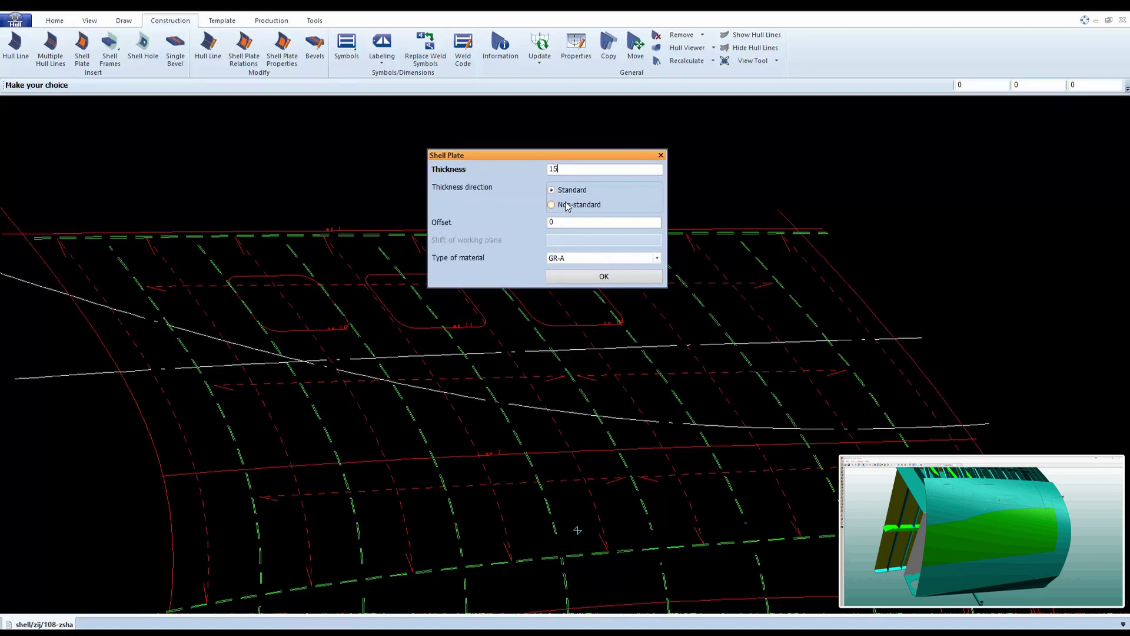
pyautogui.click(632, 282)
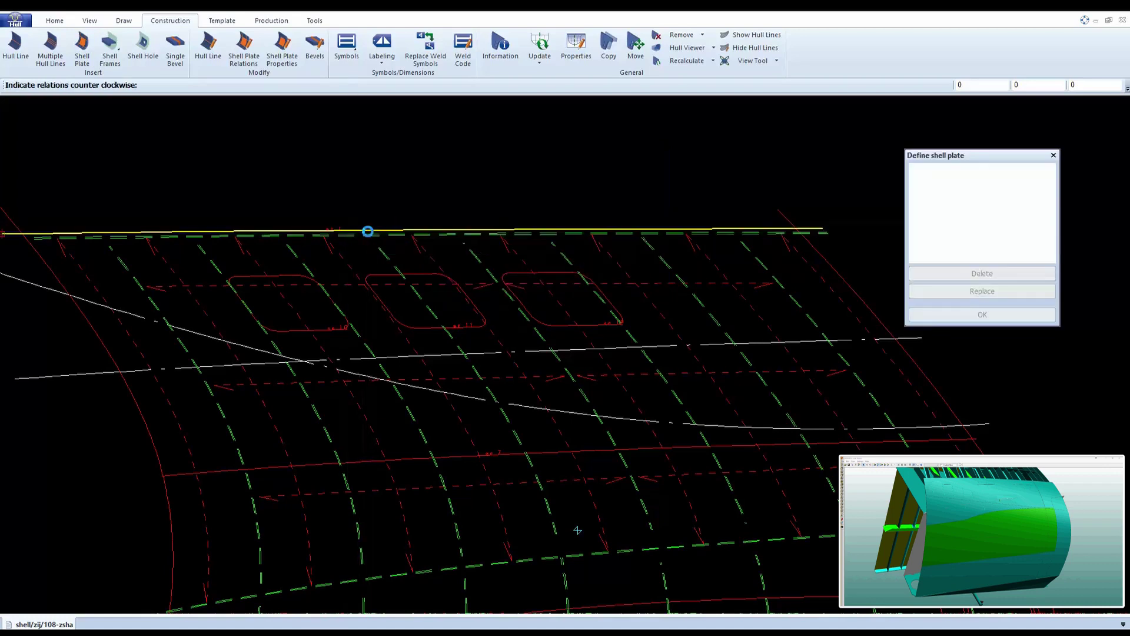
pyautogui.click(132, 357)
pyautogui.click(271, 466)
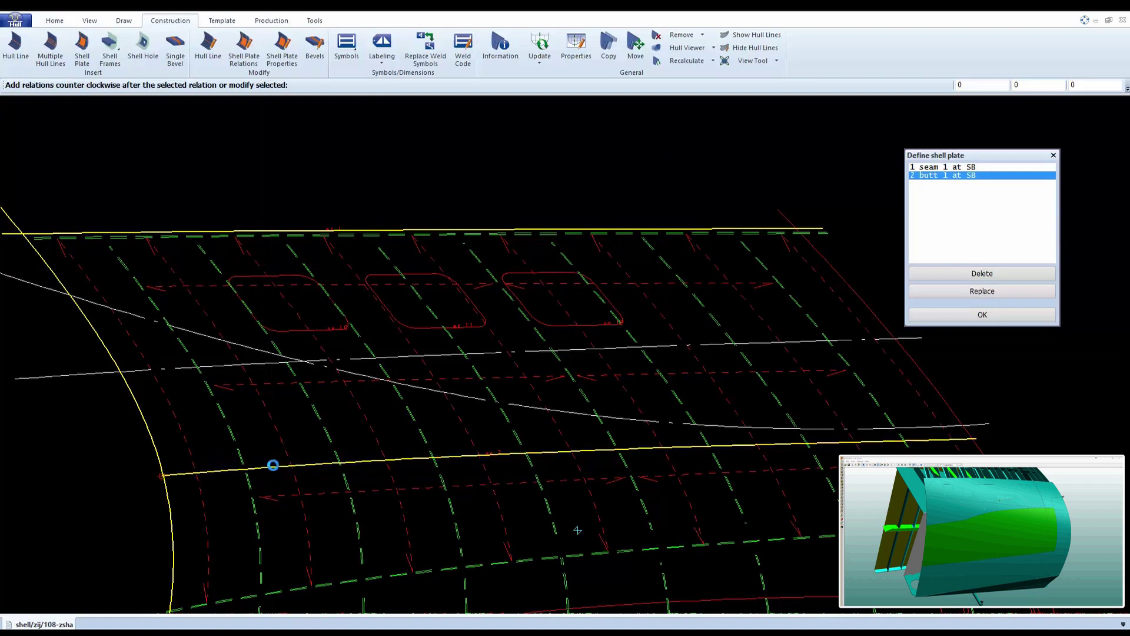
pyautogui.click(940, 409)
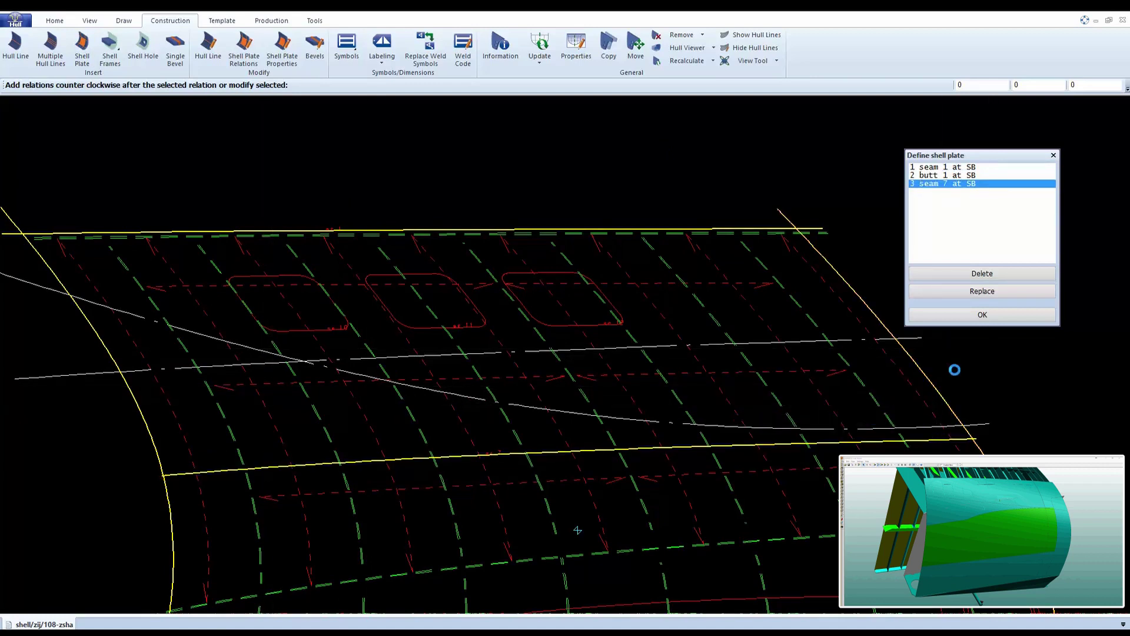
pyautogui.click(972, 316)
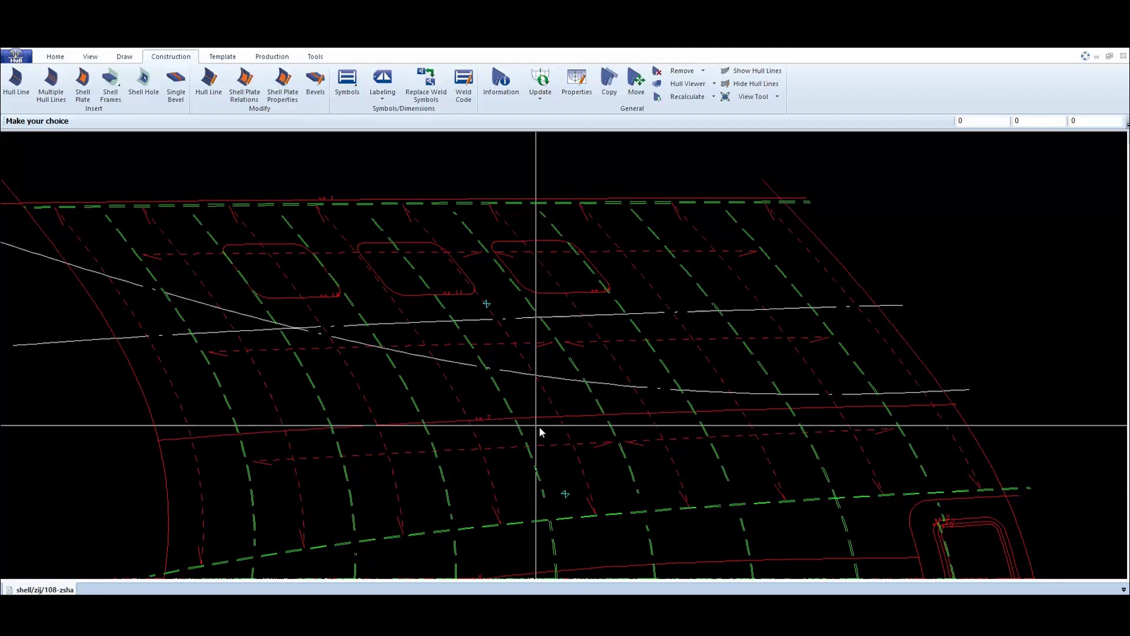
# Automatically number only the unnumbered shell plates starting from 50 at SB, and update the hull lines and construction
pyautogui.click(269, 56)
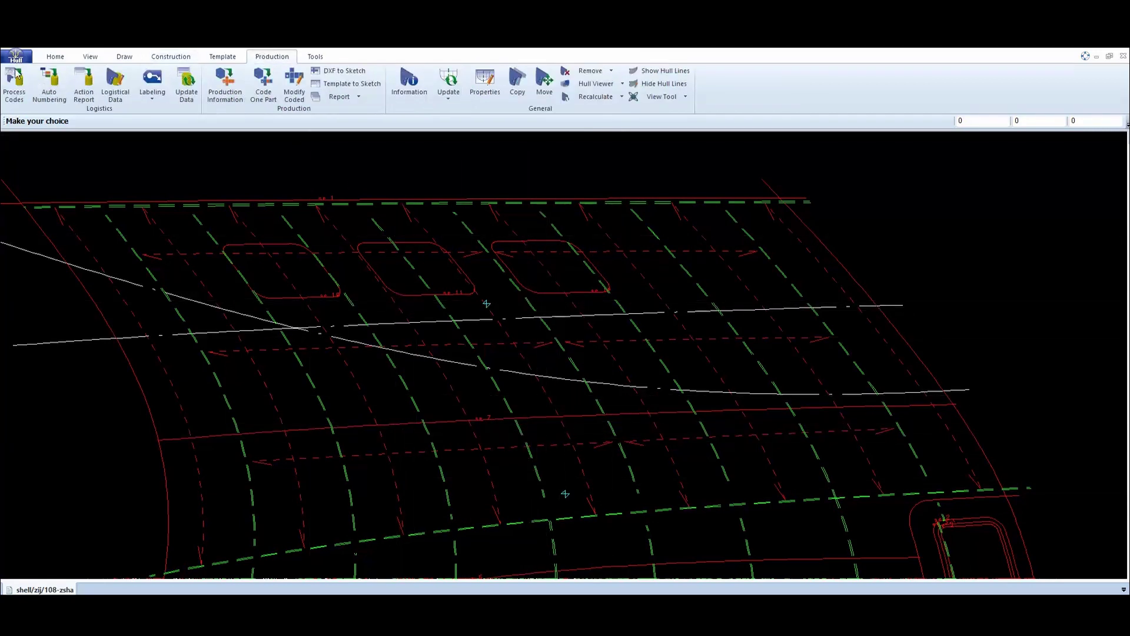
pyautogui.click(51, 93)
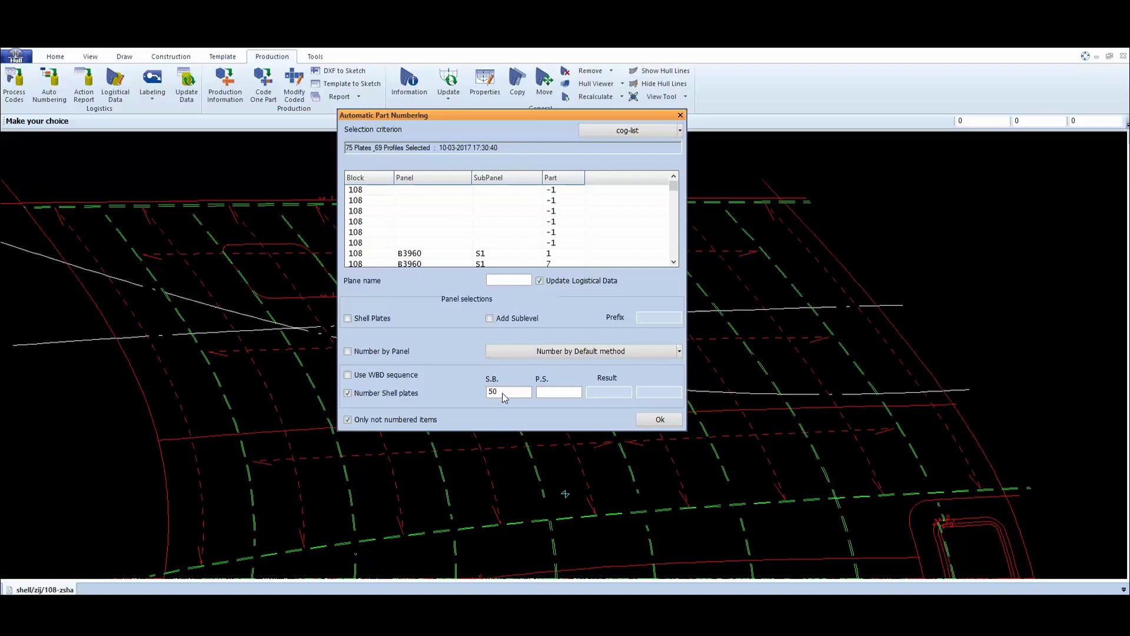
pyautogui.doubleClick(504, 397)
pyautogui.click(555, 392)
pyautogui.click(656, 422)
pyautogui.click(656, 424)
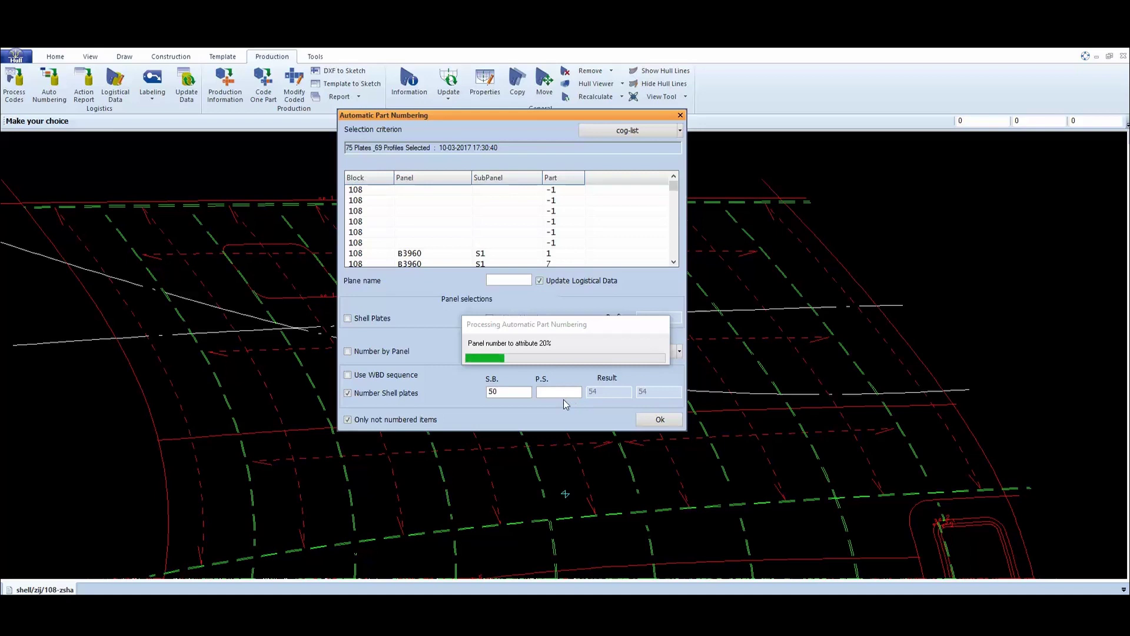
pyautogui.click(680, 116)
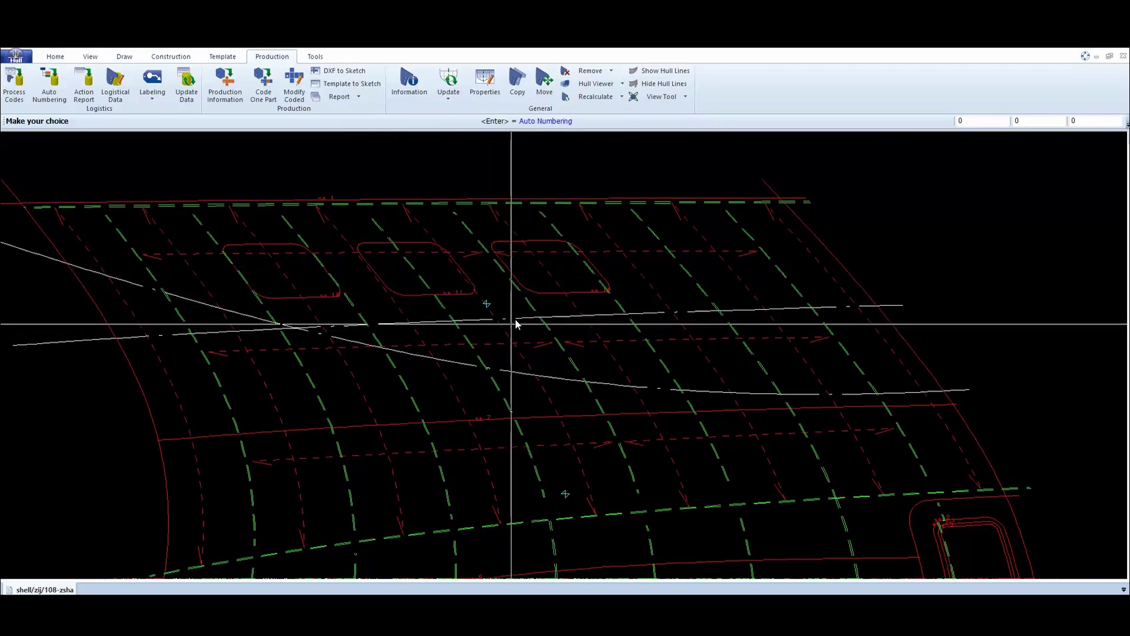
pyautogui.click(451, 97)
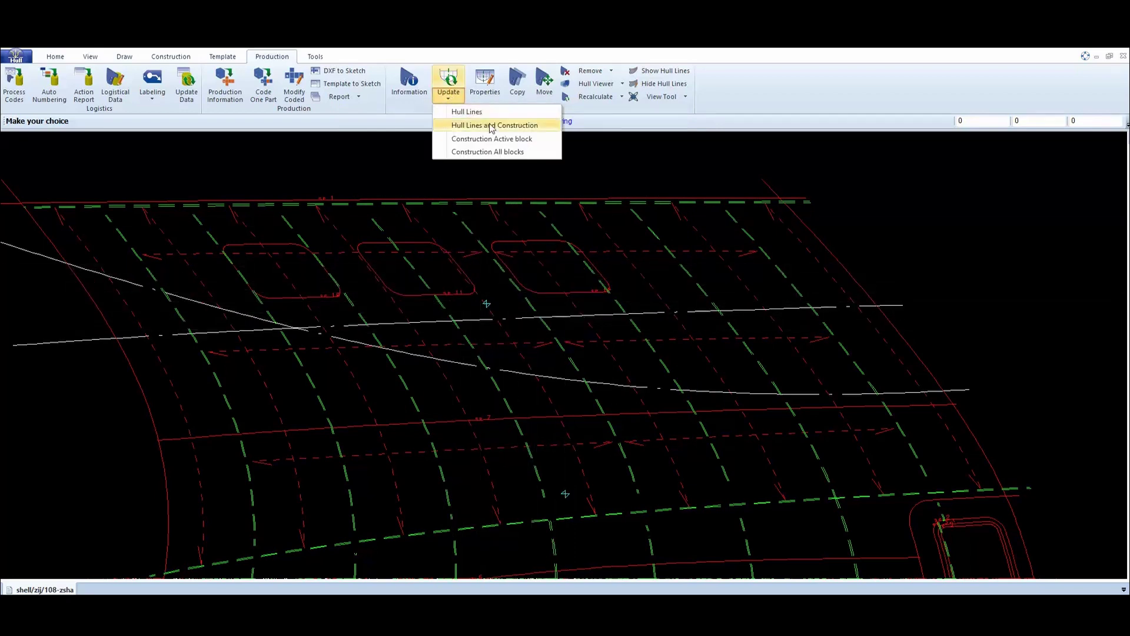
pyautogui.click(508, 126)
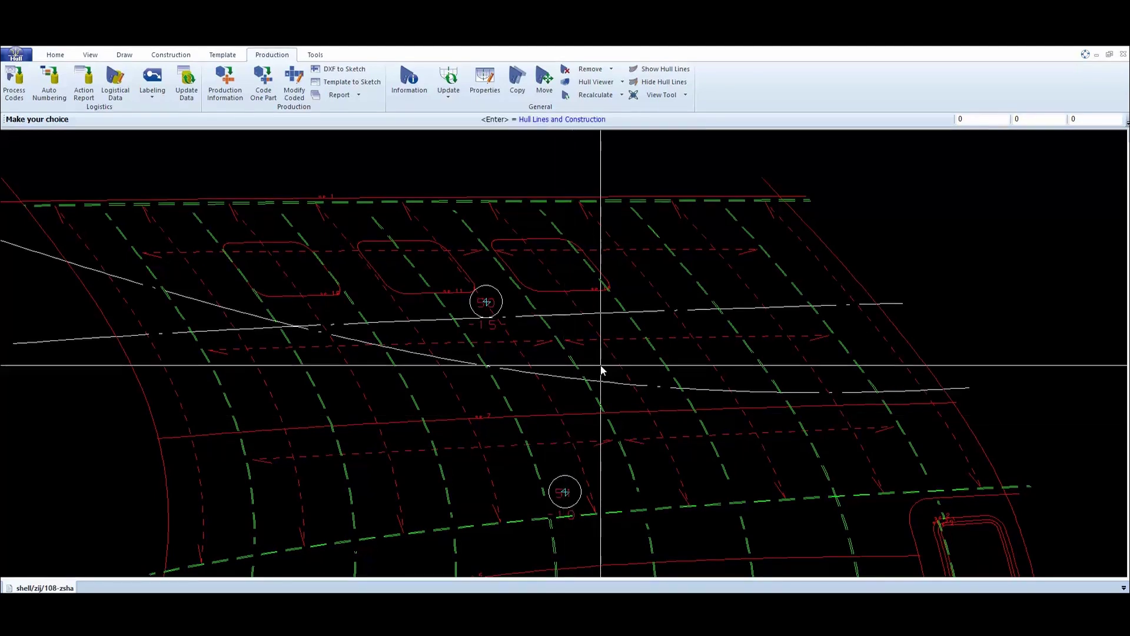
# Examine the part number and thickness labels on the shell plates across the drawing
pyautogui.scroll(-3, 601, 369)
pyautogui.scroll(-5, 622, 452)
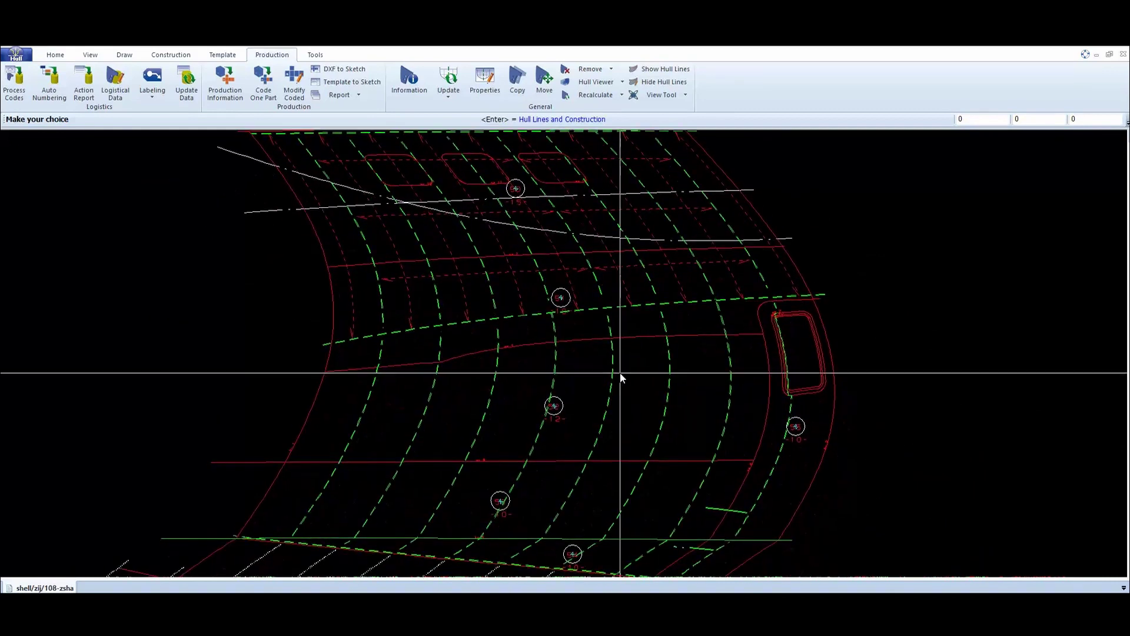
pyautogui.scroll(3, 528, 276)
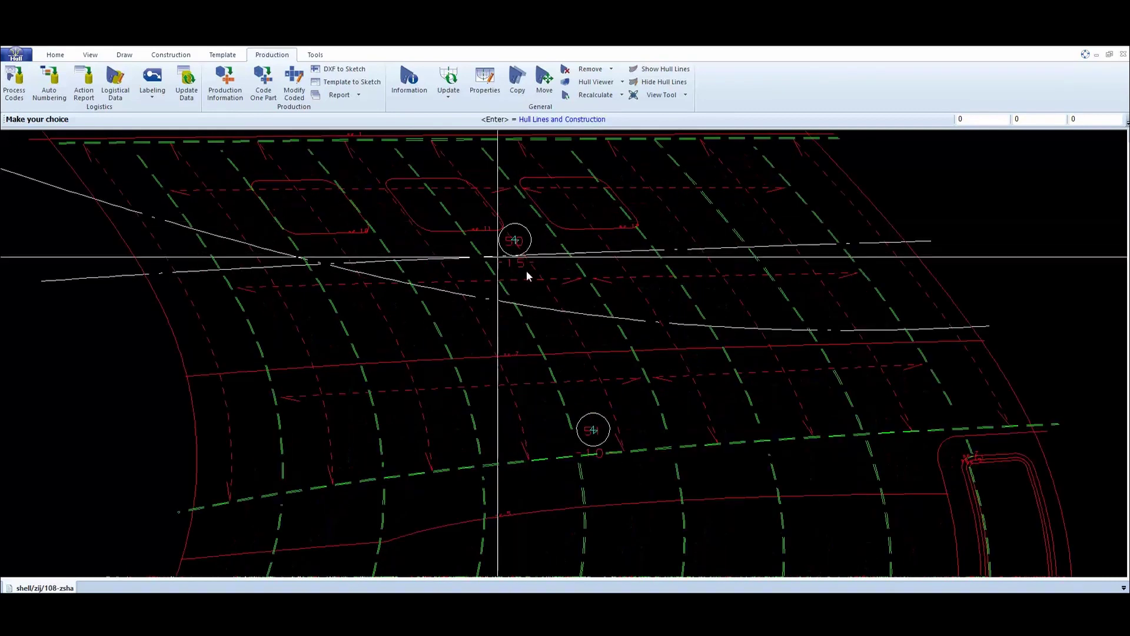
pyautogui.scroll(1, 726, 454)
pyautogui.moveTo(726, 454); pyautogui.dragTo(654, 303, button='middle')
pyautogui.moveTo(674, 397); pyautogui.dragTo(654, 247, button='middle')
pyautogui.moveTo(637, 409); pyautogui.dragTo(635, 391, button='middle')
pyautogui.scroll(-4, 901, 353)
pyautogui.moveTo(602, 273)
pyautogui.mouseDown(button='middle')
pyautogui.moveTo(656, 379)
pyautogui.moveTo(641, 383)
pyautogui.mouseUp(button='middle')
pyautogui.moveTo(626, 308); pyautogui.dragTo(632, 384, button='middle')
pyautogui.scroll(3, 565, 301)
pyautogui.moveTo(565, 249); pyautogui.dragTo(563, 290, button='middle')
pyautogui.moveTo(569, 364)
pyautogui.mouseDown(button='middle')
pyautogui.moveTo(658, 351)
pyautogui.moveTo(615, 356)
pyautogui.mouseUp(button='middle')
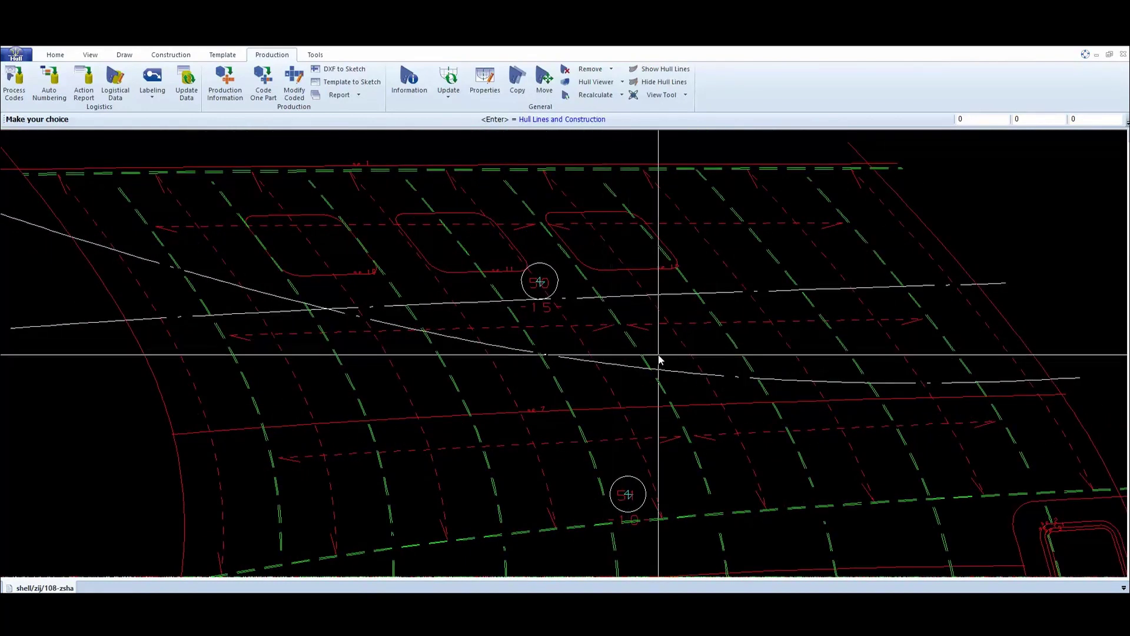
pyautogui.moveTo(581, 307)
pyautogui.mouseDown(button='middle')
pyautogui.moveTo(625, 328)
pyautogui.moveTo(577, 316)
pyautogui.moveTo(591, 320)
pyautogui.mouseUp(button='middle')
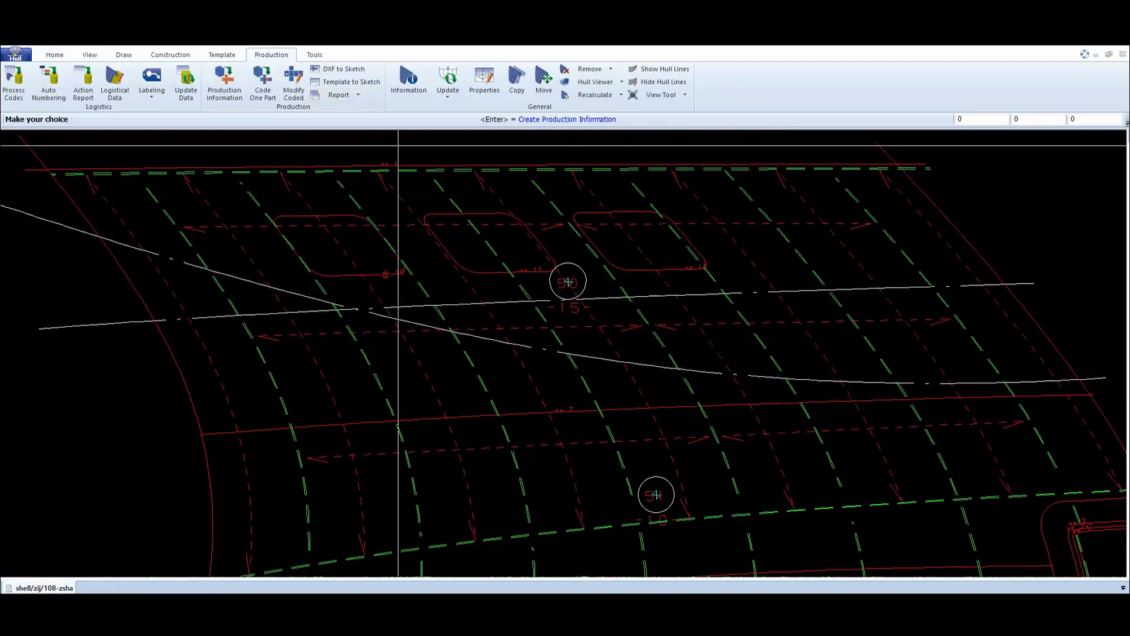
# Start creating production information and make a selection list of parts 50..55 in block 108
pyautogui.click(228, 90)
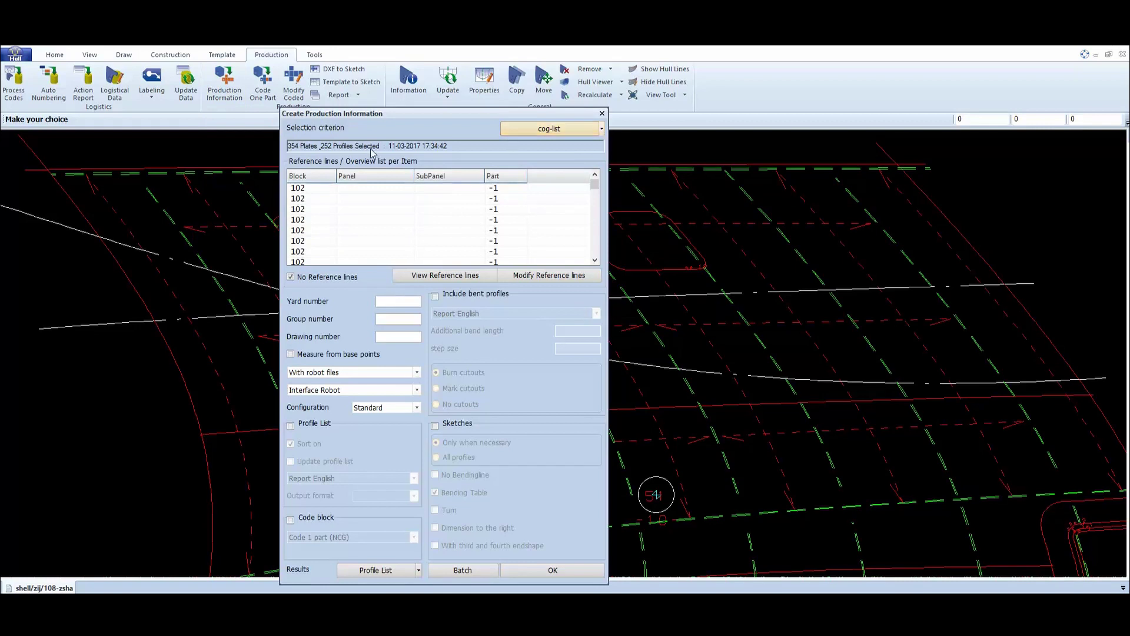
pyautogui.click(602, 129)
pyautogui.click(545, 158)
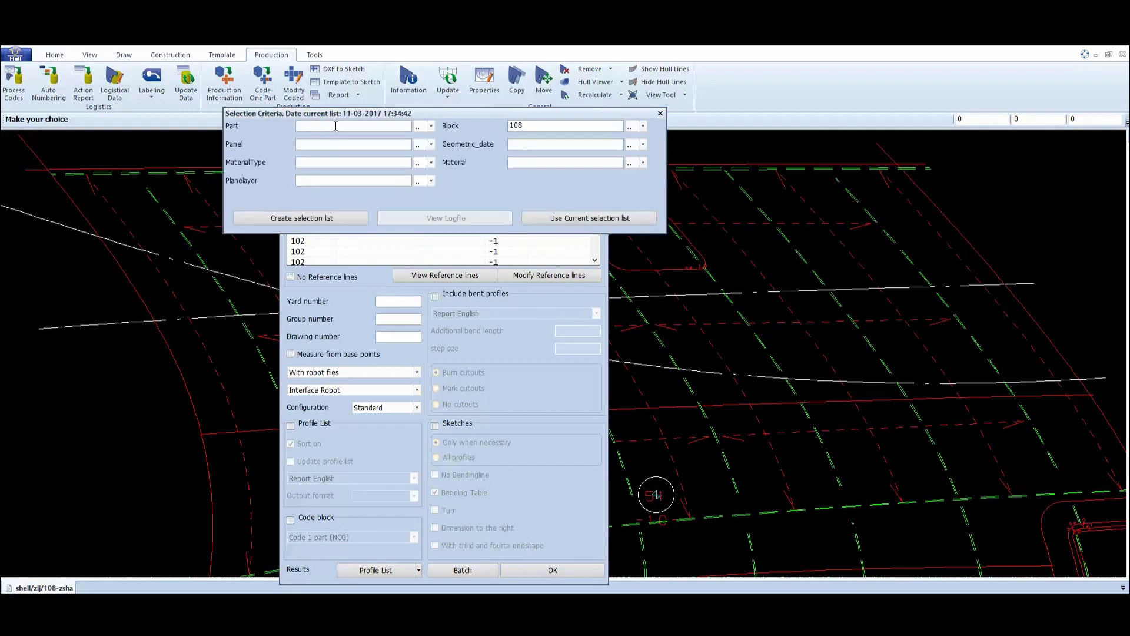
pyautogui.click(329, 125)
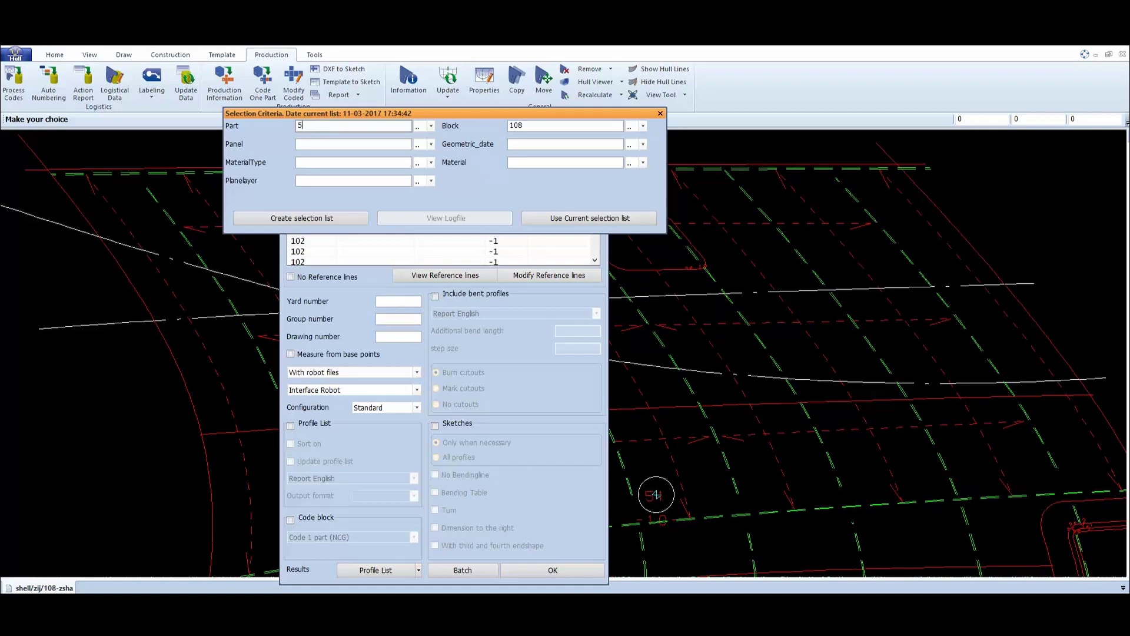
pyautogui.write('0..55')
pyautogui.click(335, 218)
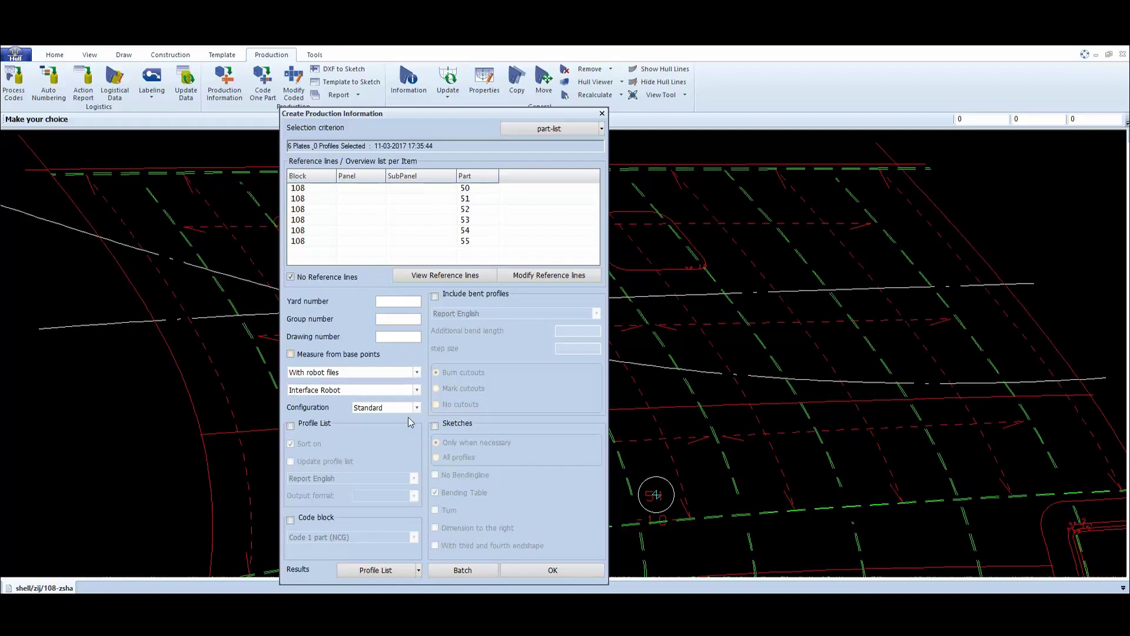
# Generate the production information for the selected plates with block coding set to Code 1 part (NCG)
pyautogui.click(291, 520)
pyautogui.click(572, 572)
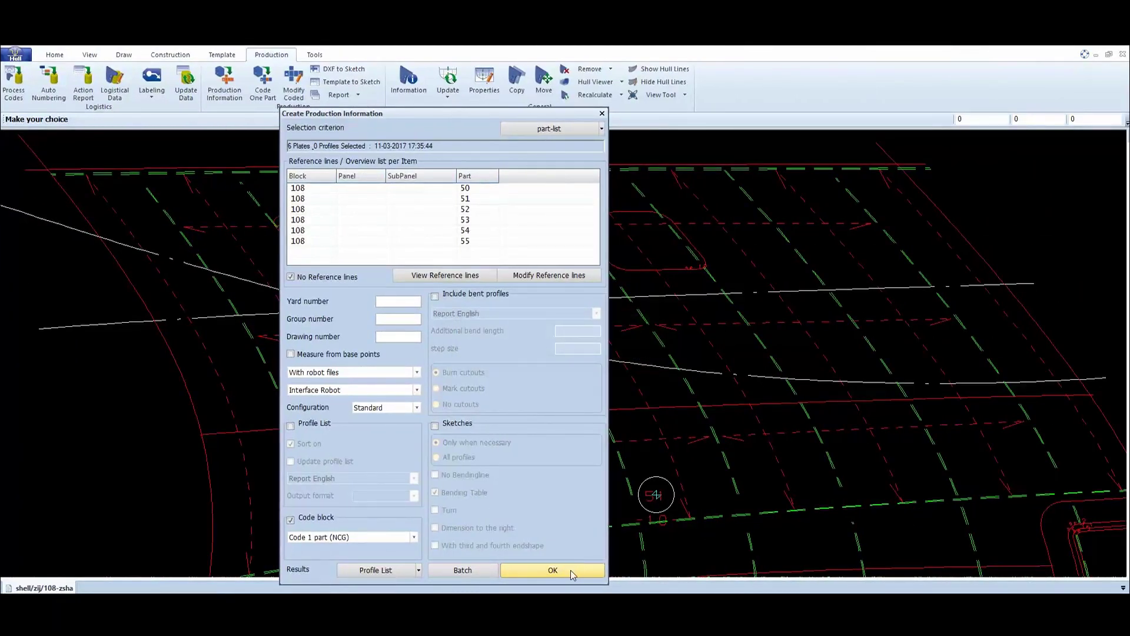
pyautogui.click(603, 114)
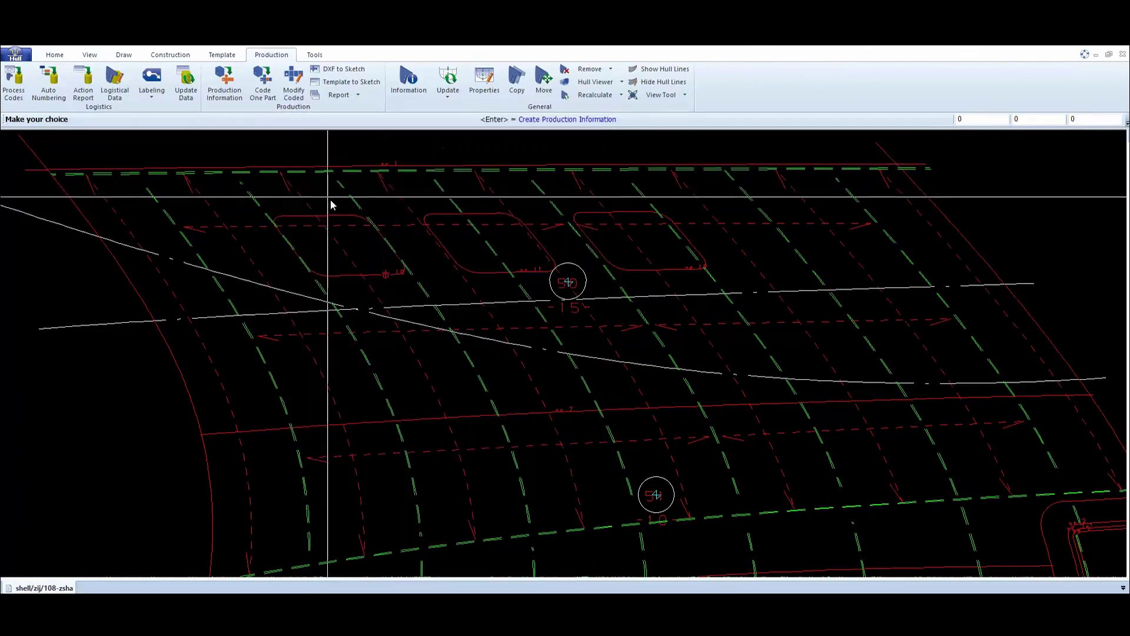
# Save the shell drawing, open the coded parts and review the DXF drawings of plates 50 to 55, returning to plate 50
pyautogui.click(293, 84)
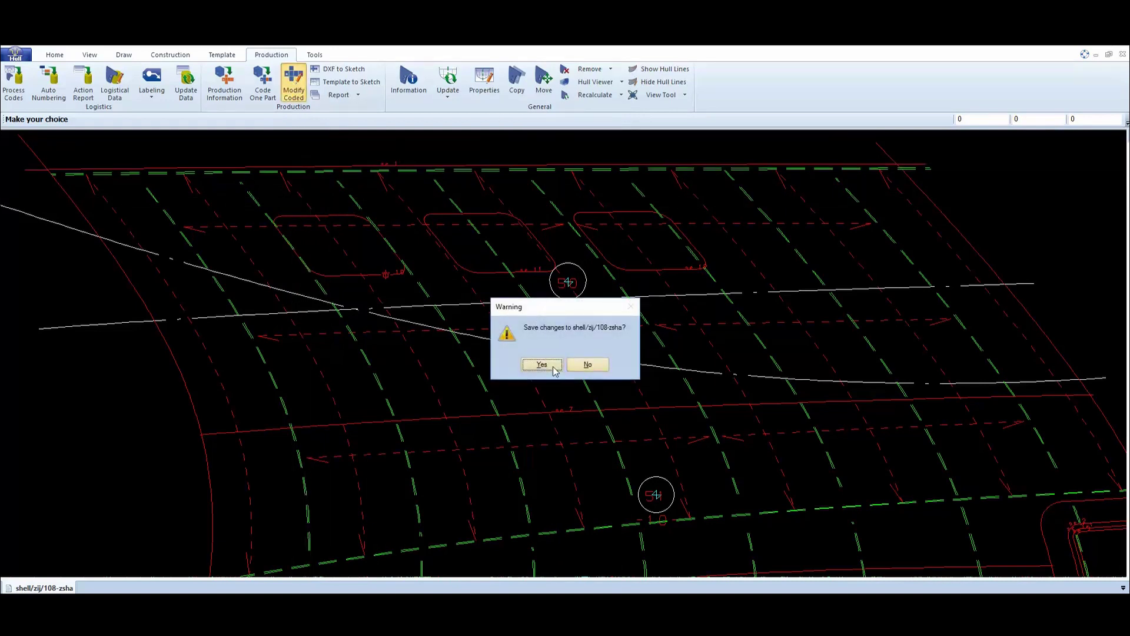
pyautogui.click(541, 365)
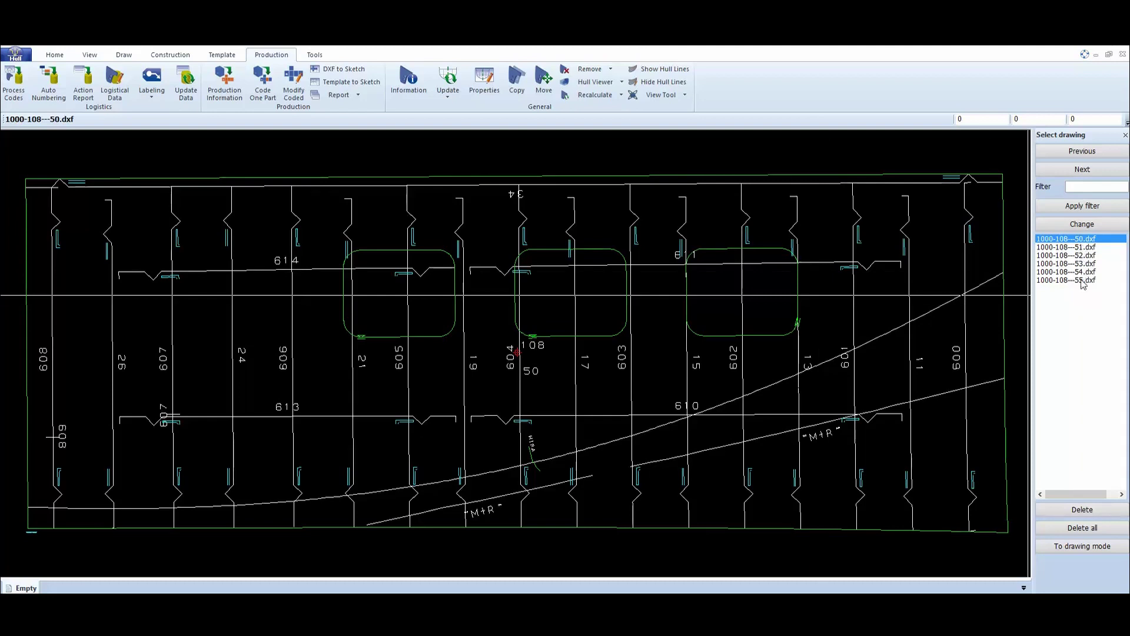
pyautogui.click(1080, 248)
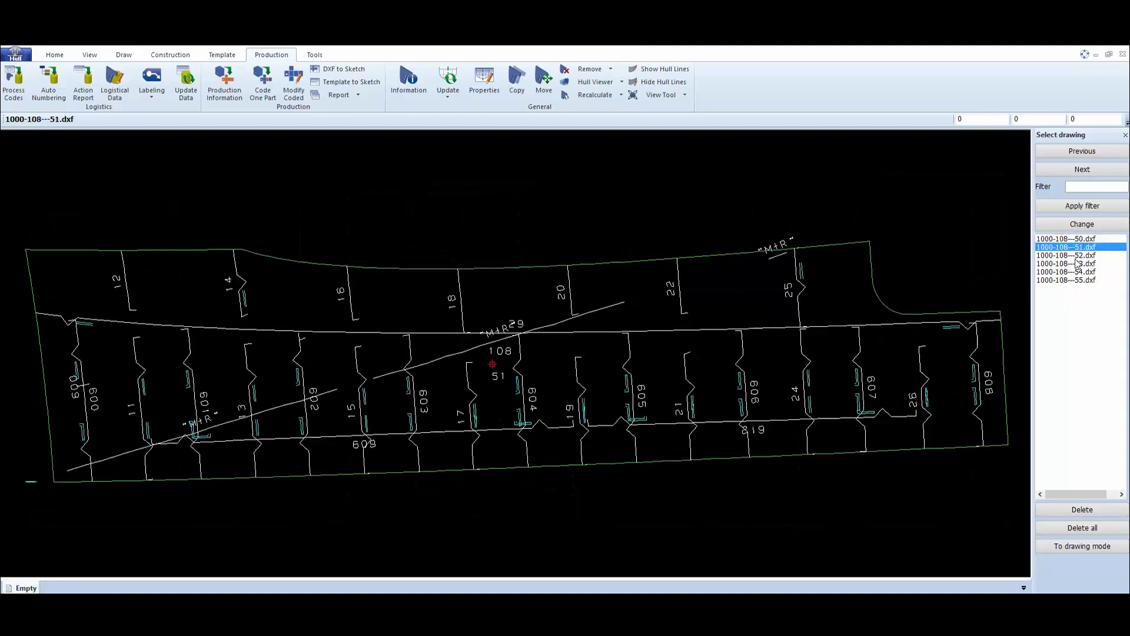
pyautogui.click(1078, 255)
pyautogui.click(1076, 264)
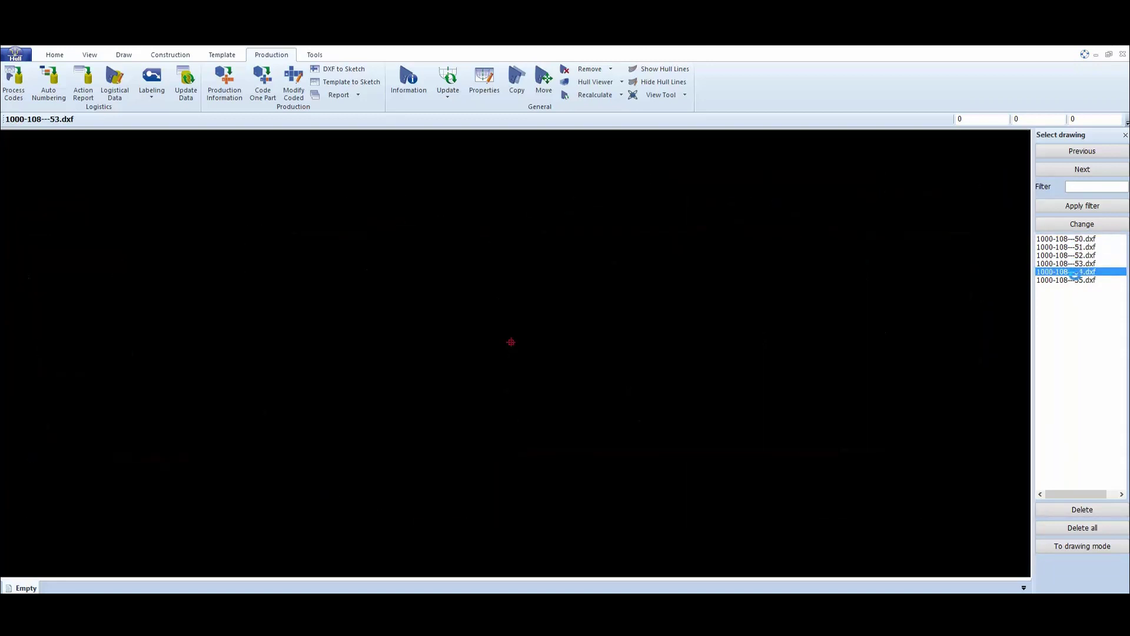
pyautogui.click(1078, 272)
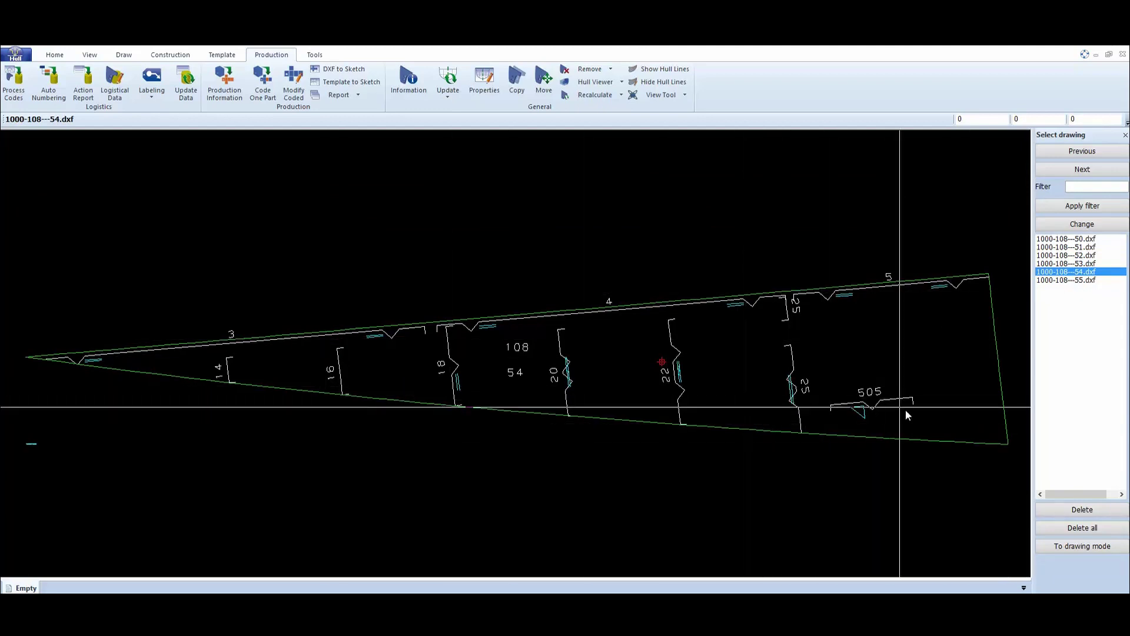
pyautogui.click(1083, 280)
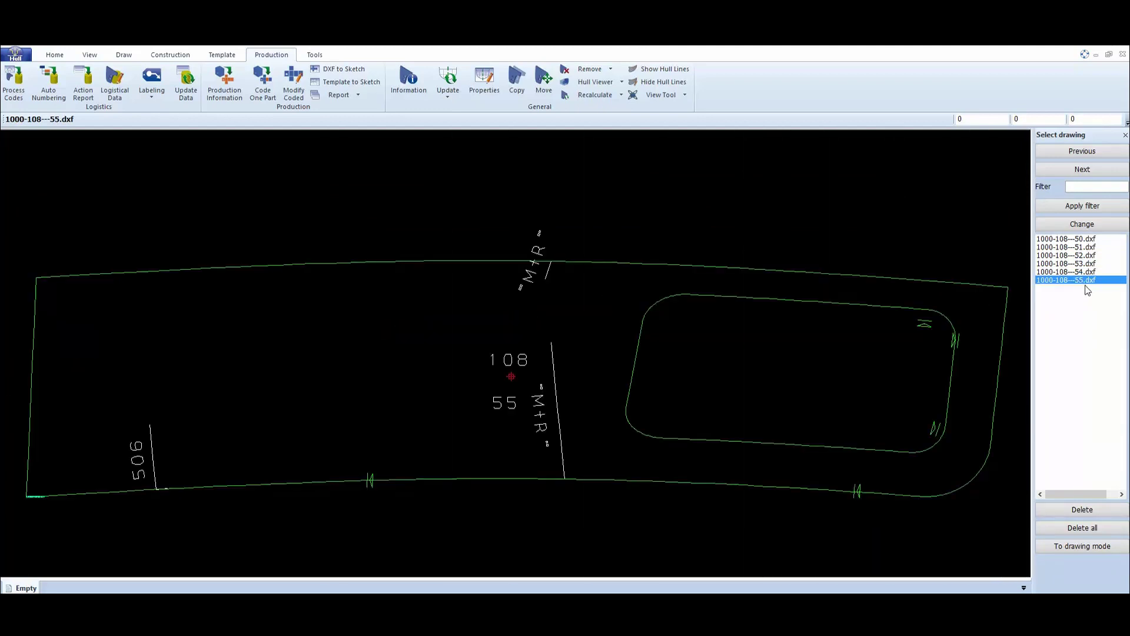
pyautogui.click(1075, 239)
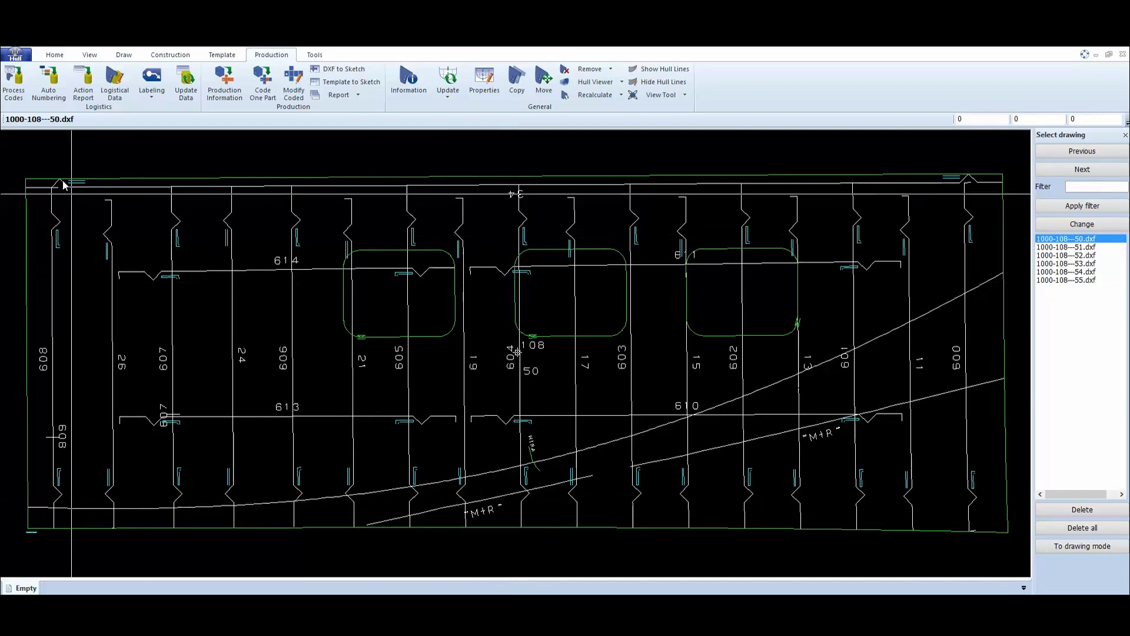
# Switch to the System Management application
pyautogui.click(28, 60)
pyautogui.moveTo(76, 97)
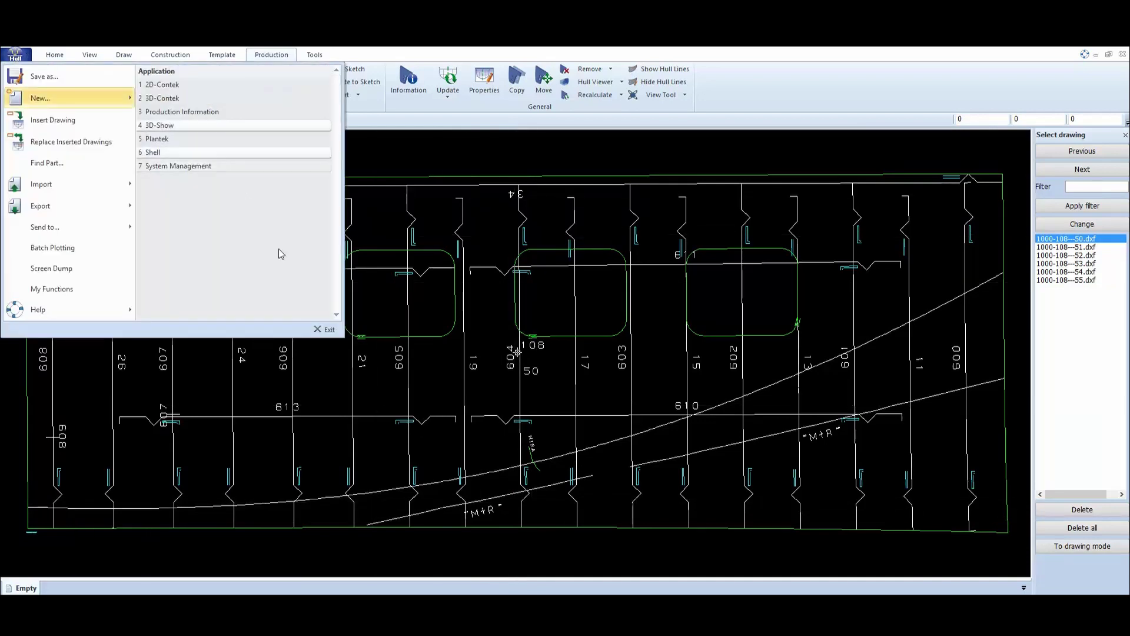
pyautogui.click(225, 166)
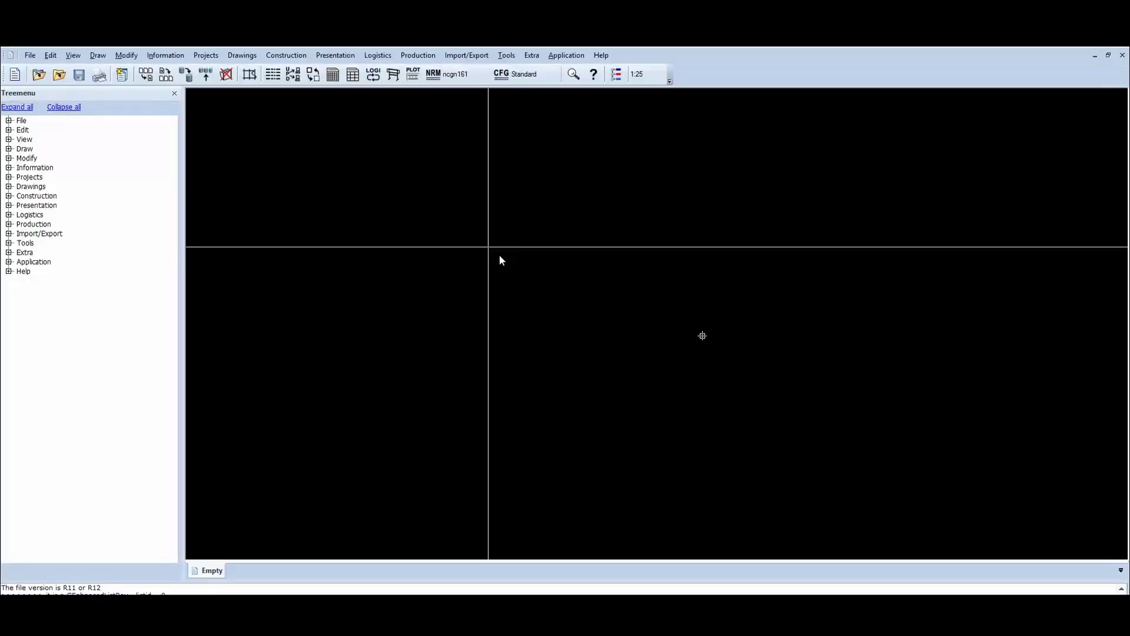
# Open the shell plate settings of the plate cutting data, consult their help page and close it
pyautogui.click(425, 55)
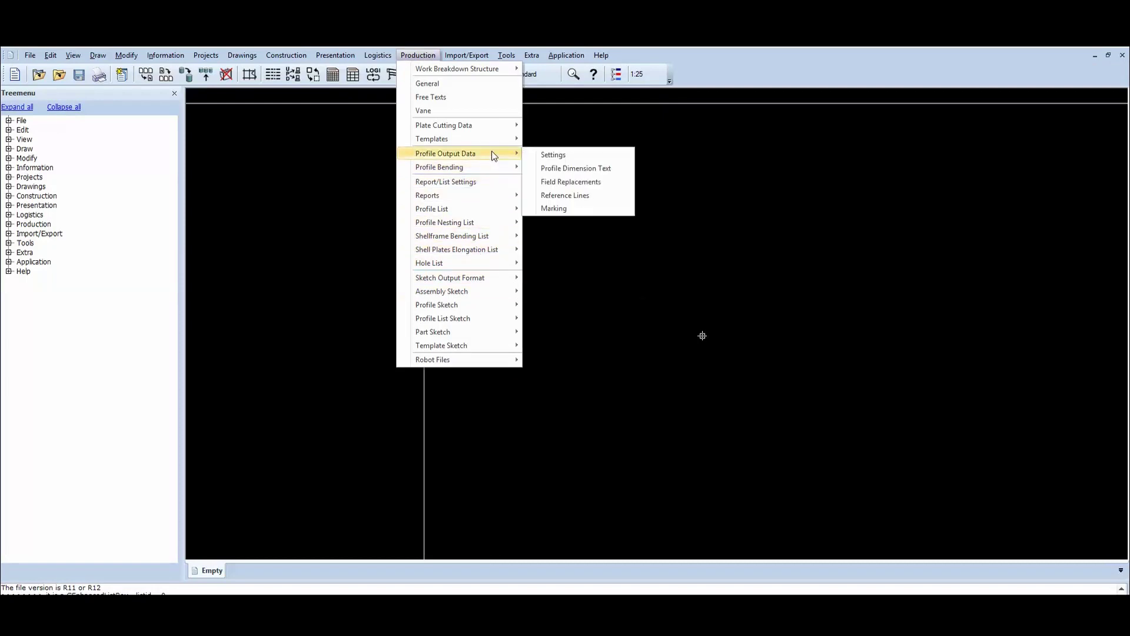
pyautogui.moveTo(493, 126)
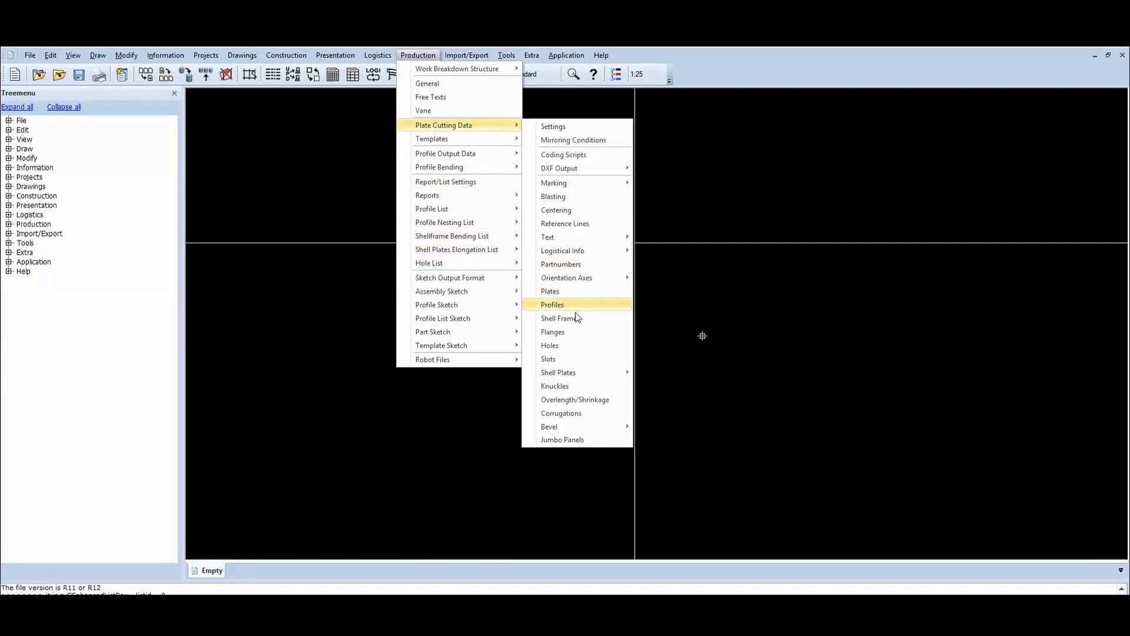
pyautogui.moveTo(603, 377)
pyautogui.click(674, 373)
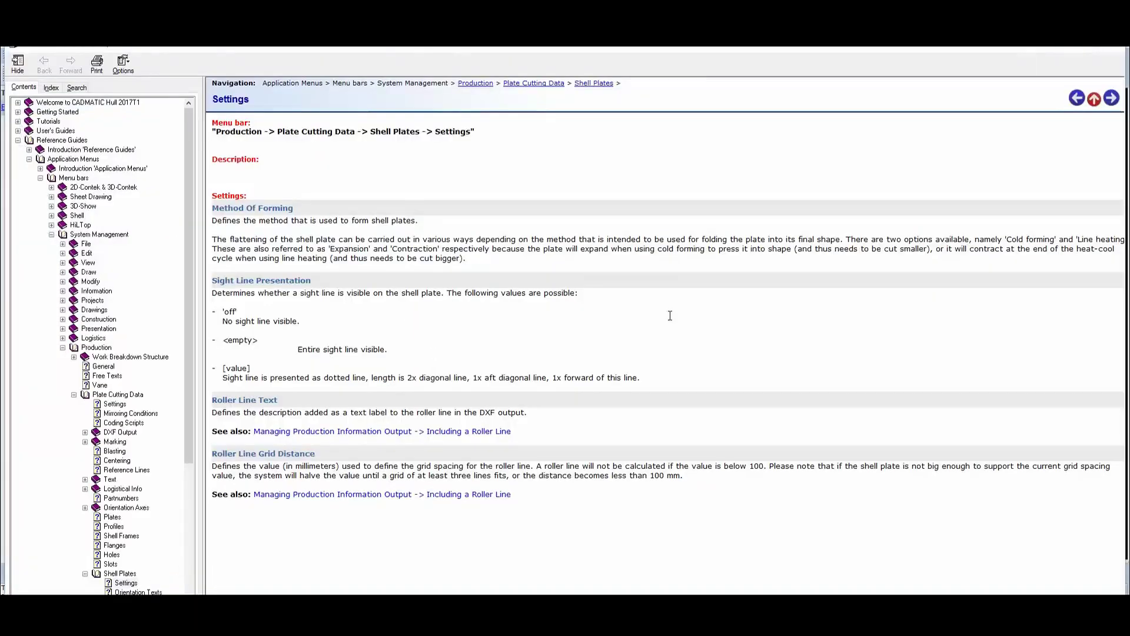
pyautogui.click(1121, 50)
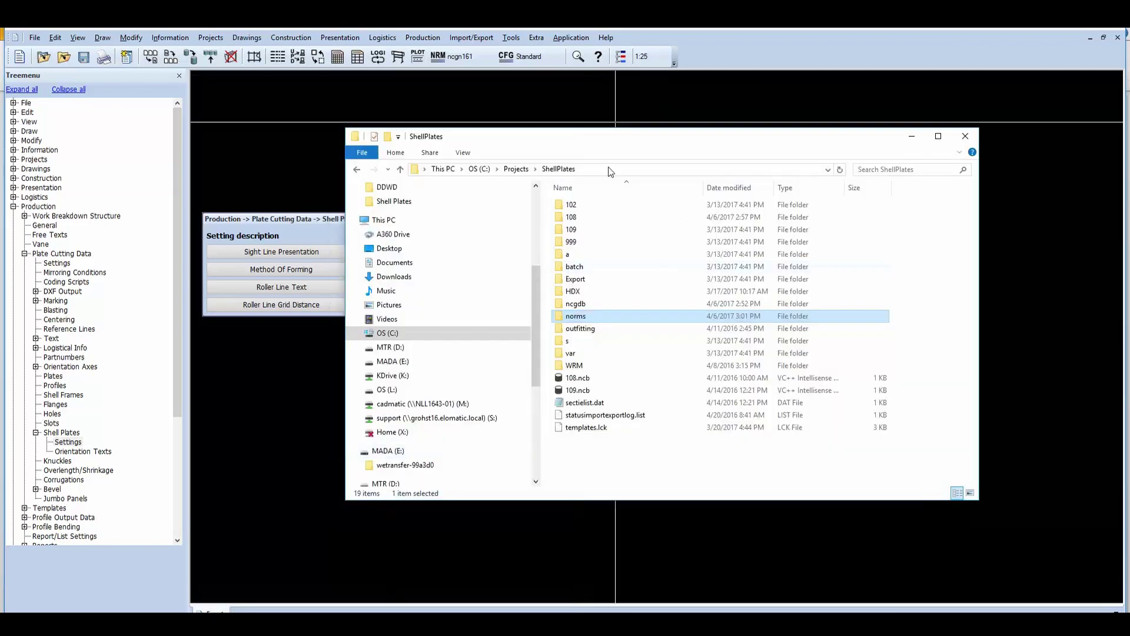
# Open the elongationreport.xls template from the cvar folder inside the ShellPlates project's norms folder
pyautogui.doubleClick(606, 317)
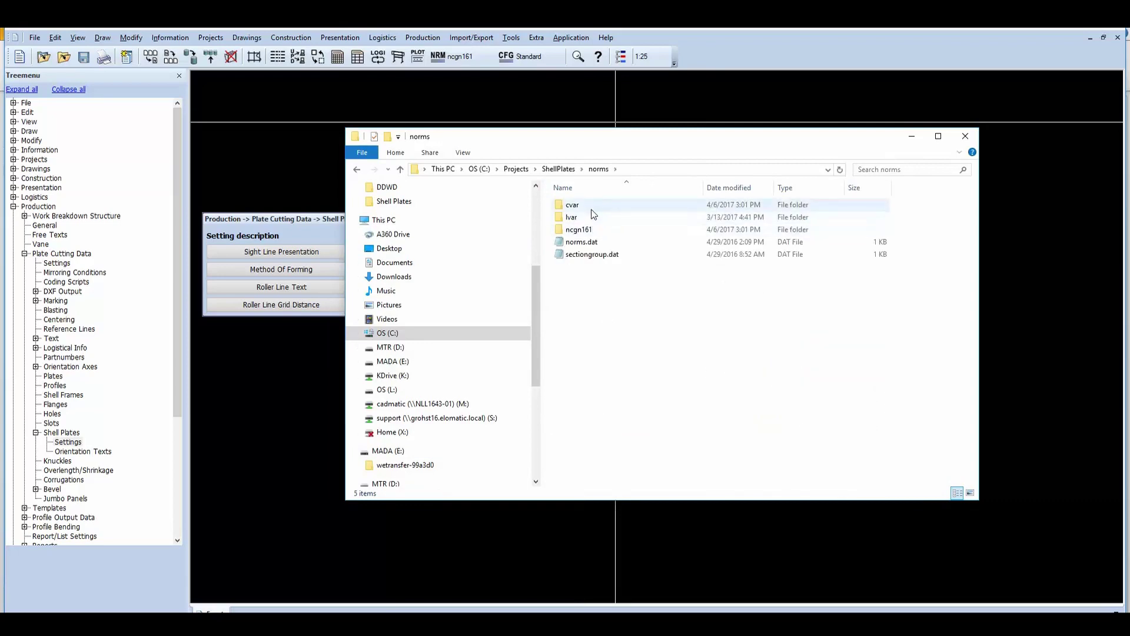
pyautogui.doubleClick(591, 207)
pyautogui.click(618, 330)
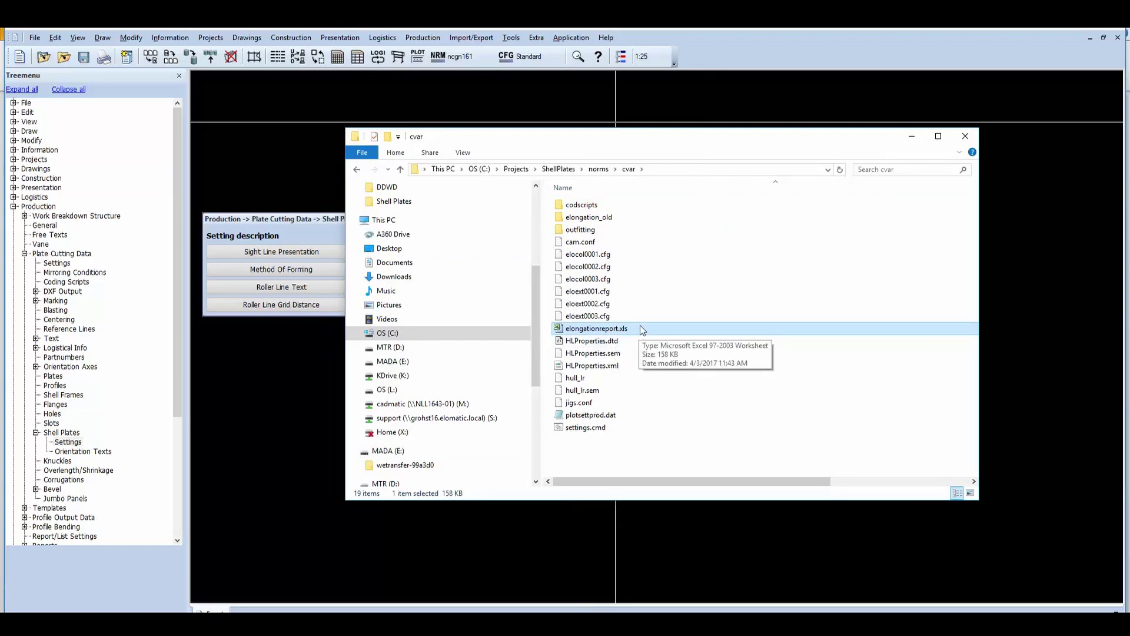
pyautogui.doubleClick(639, 327)
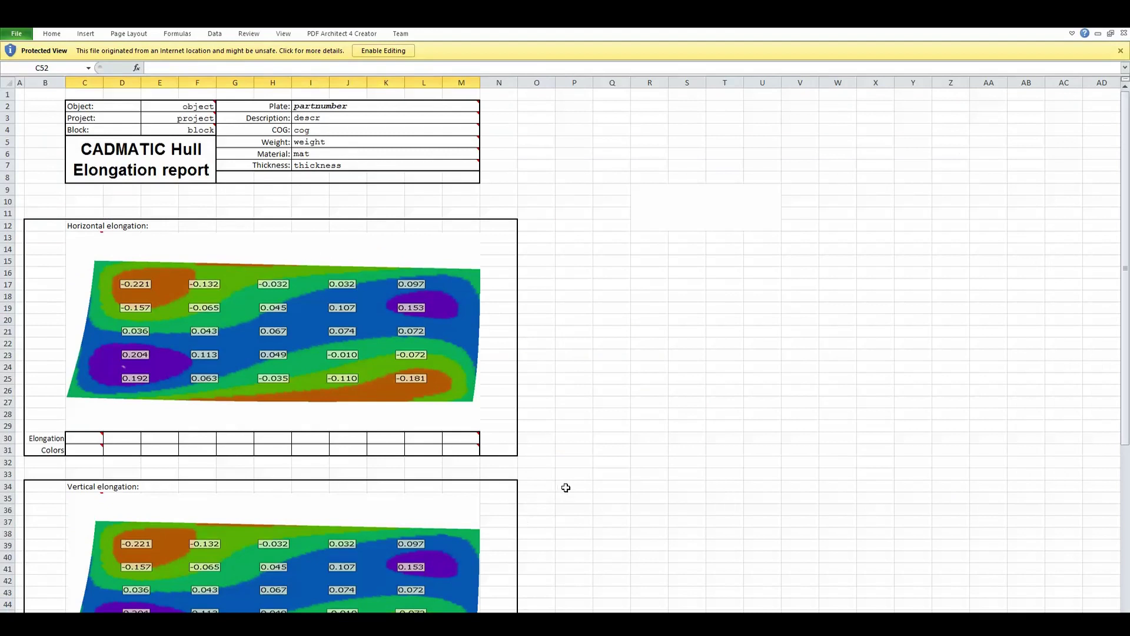
# Examine the elongation report template from its plate header through the horizontal and vertical elongation images to the 3D plate view, including their cell comments
pyautogui.moveTo(385, 109)
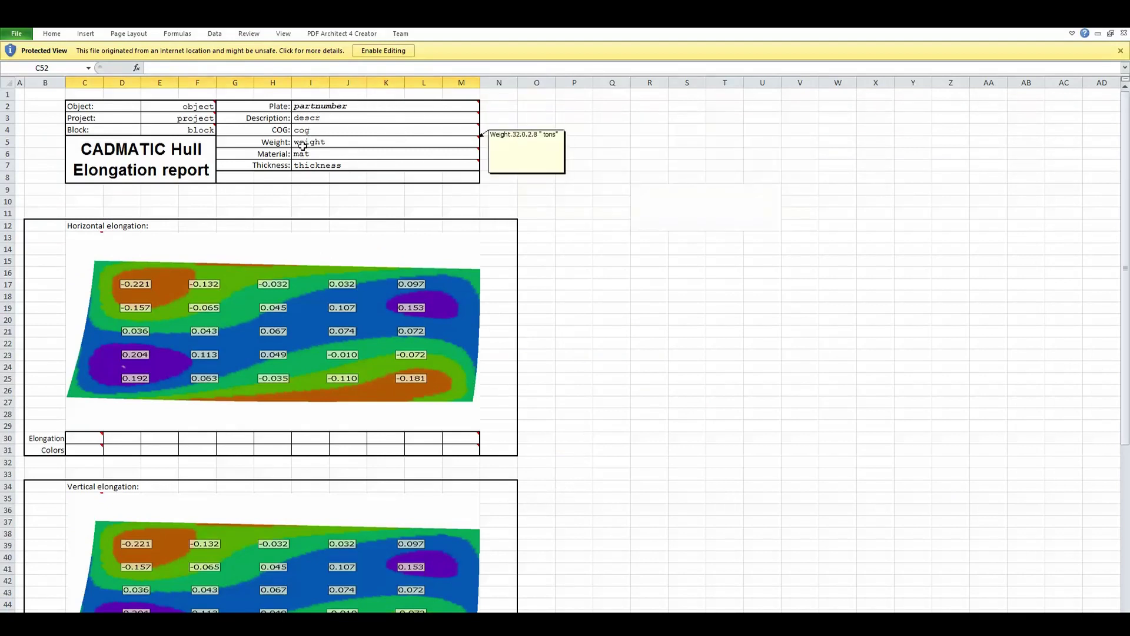
pyautogui.moveTo(318, 142)
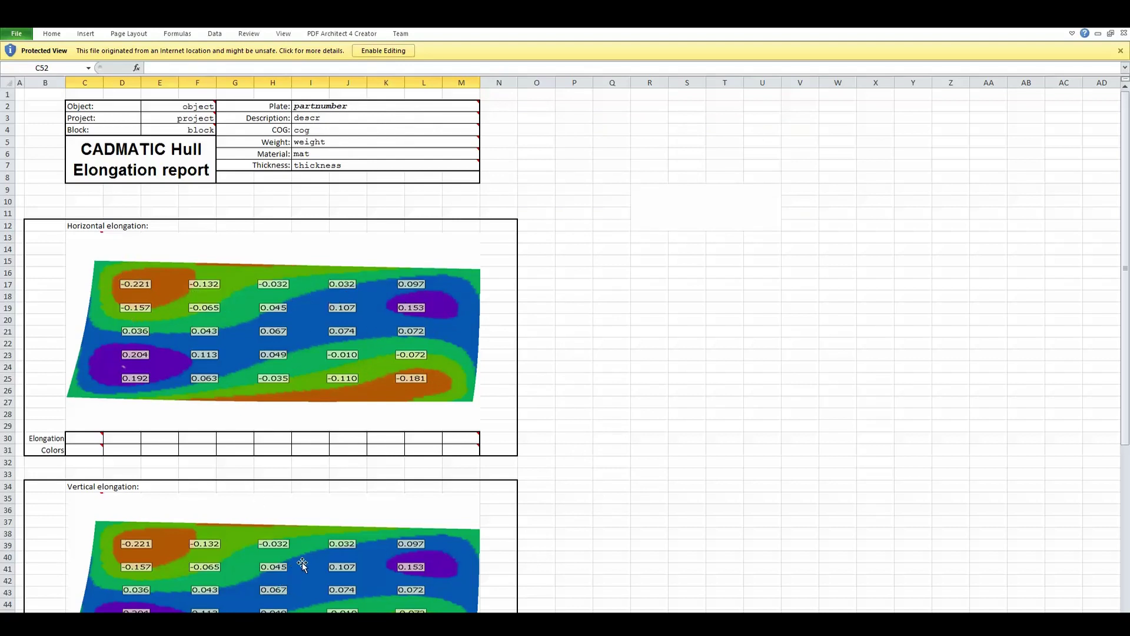
pyautogui.scroll(-1, 325, 553)
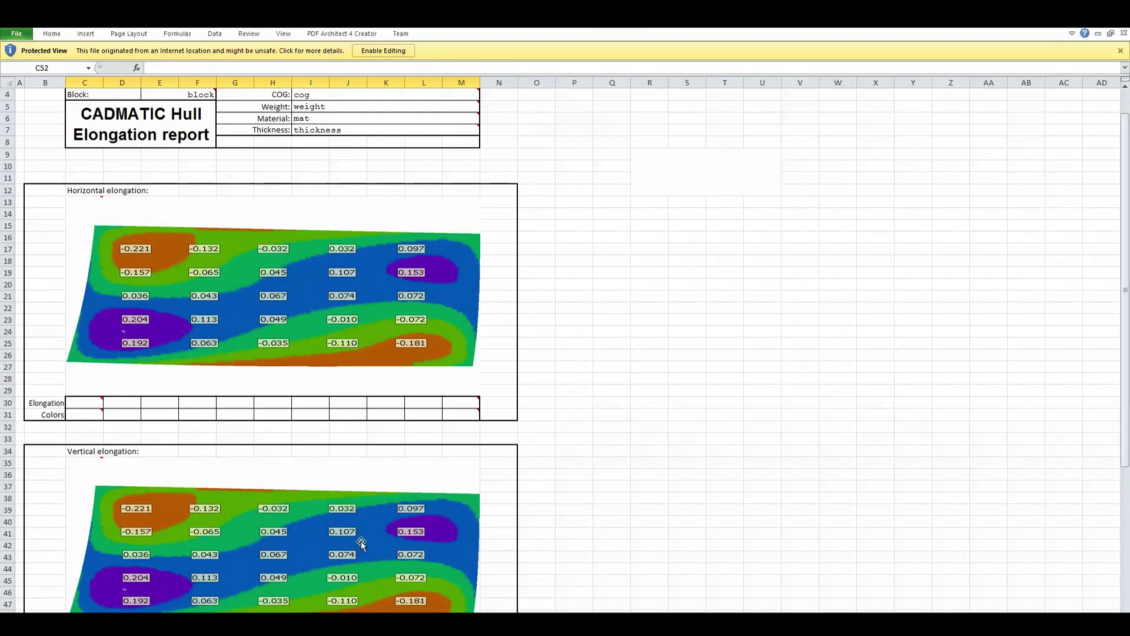
pyautogui.scroll(-2, 365, 526)
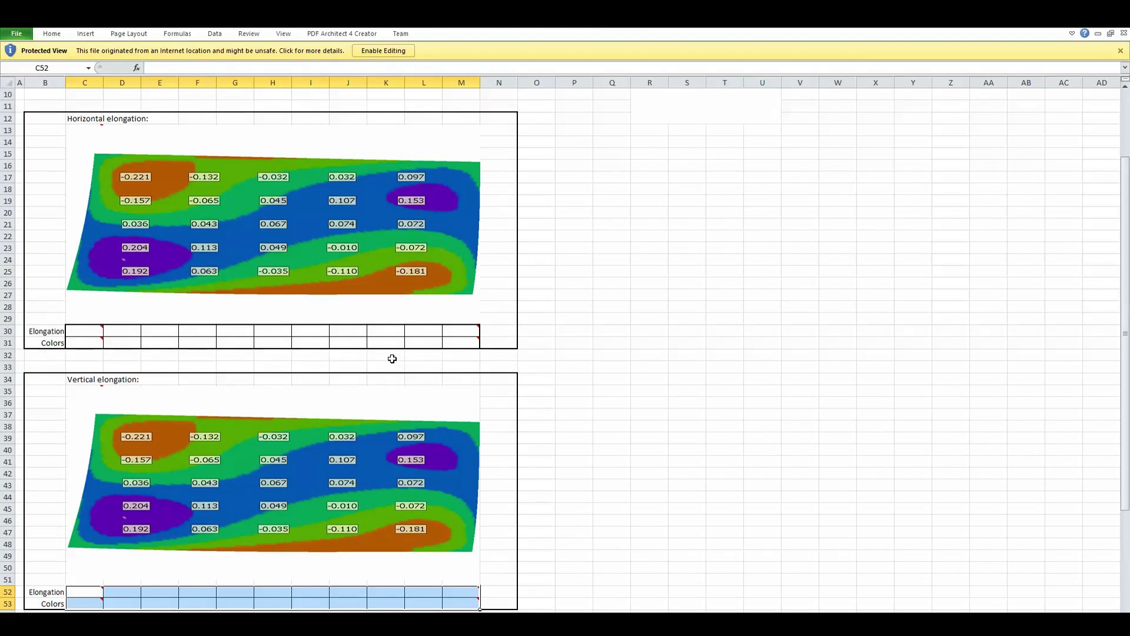
pyautogui.scroll(-8, 415, 436)
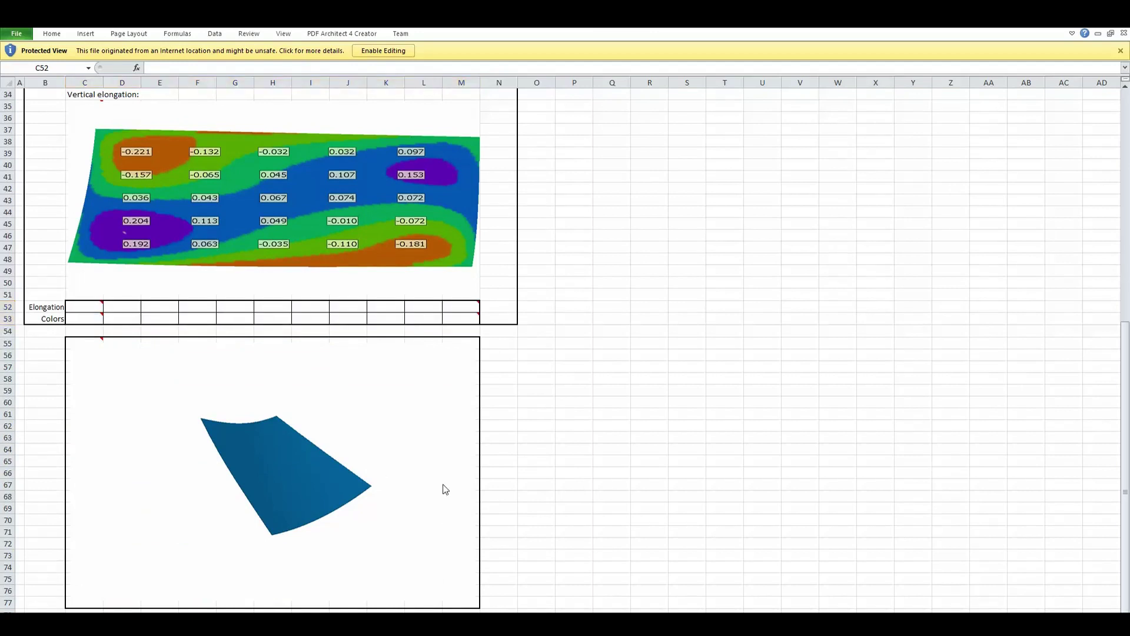
pyautogui.scroll(9, 430, 377)
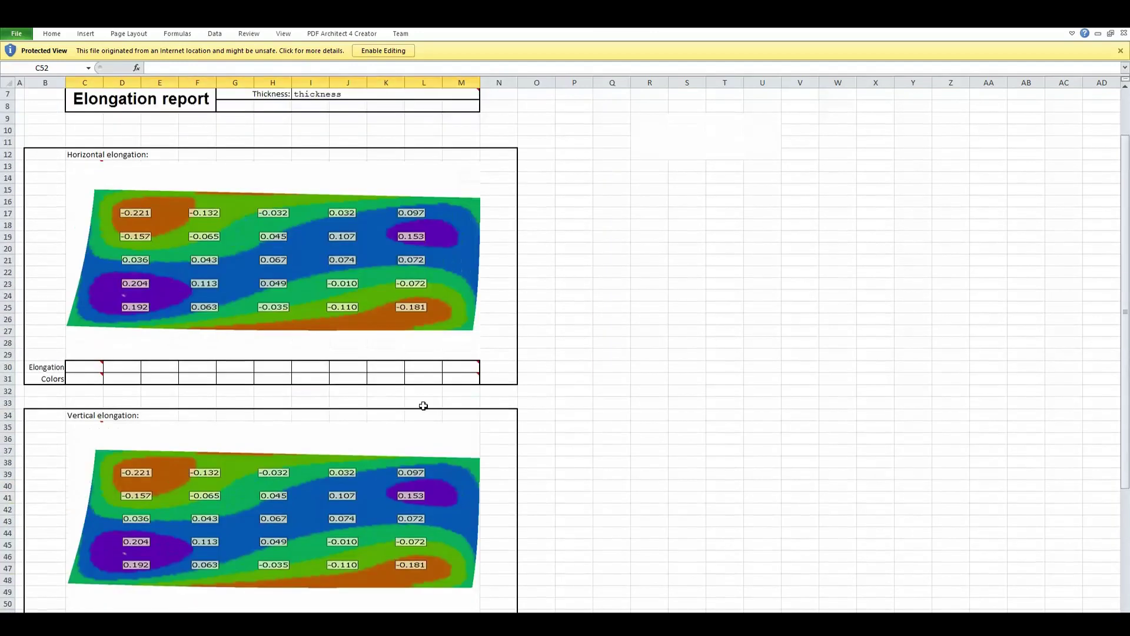
pyautogui.scroll(1, 423, 406)
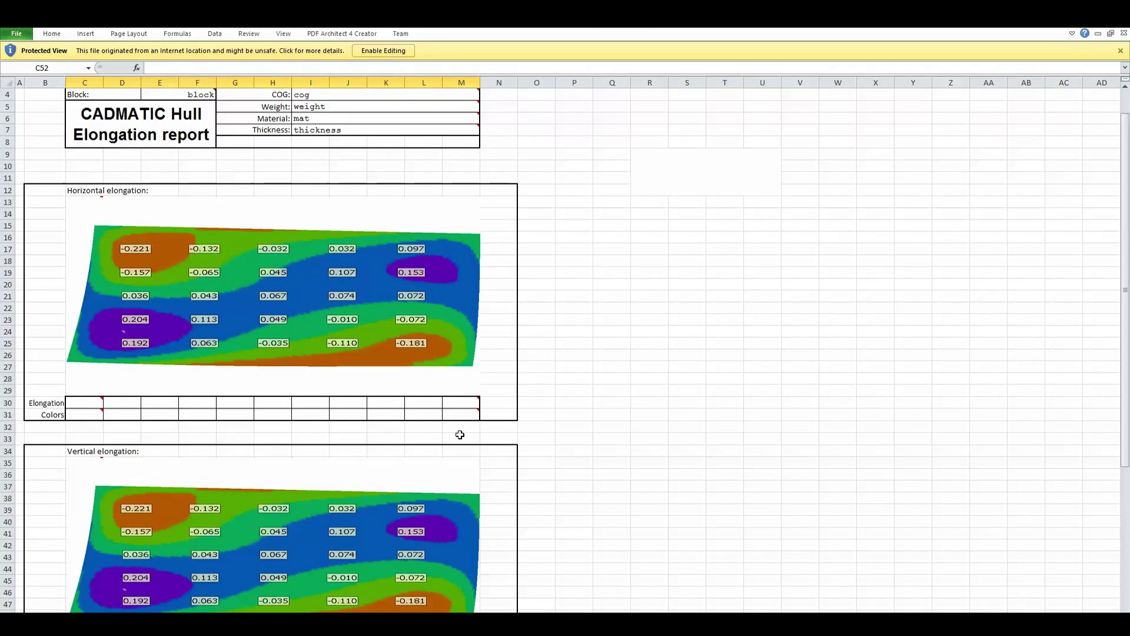
pyautogui.moveTo(91, 205)
pyautogui.moveTo(95, 462)
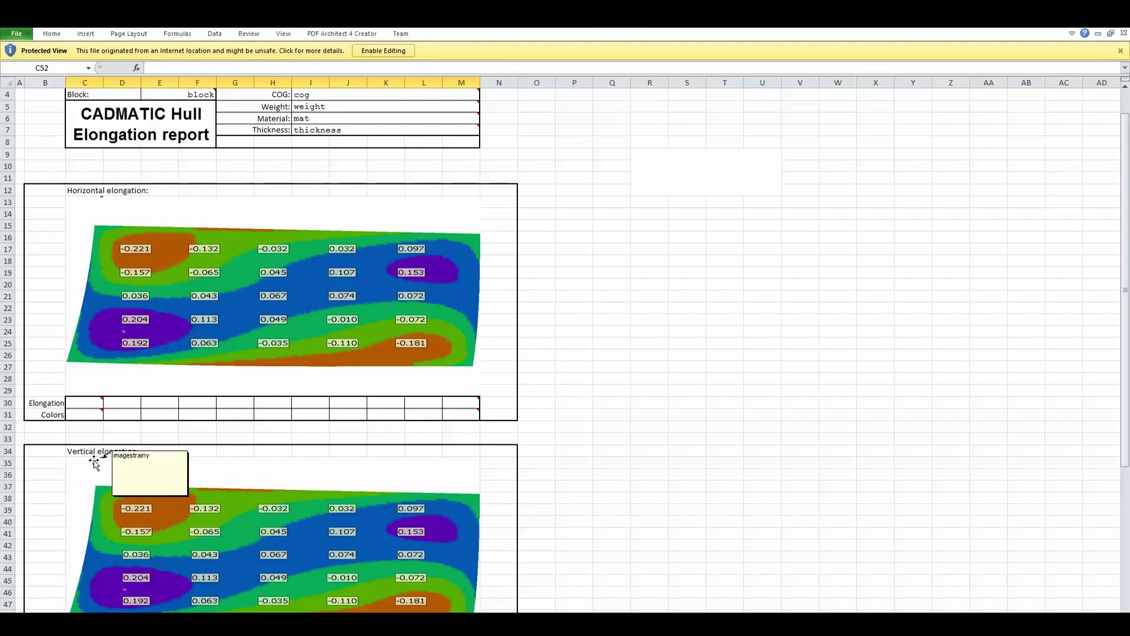
pyautogui.scroll(-10, 94, 462)
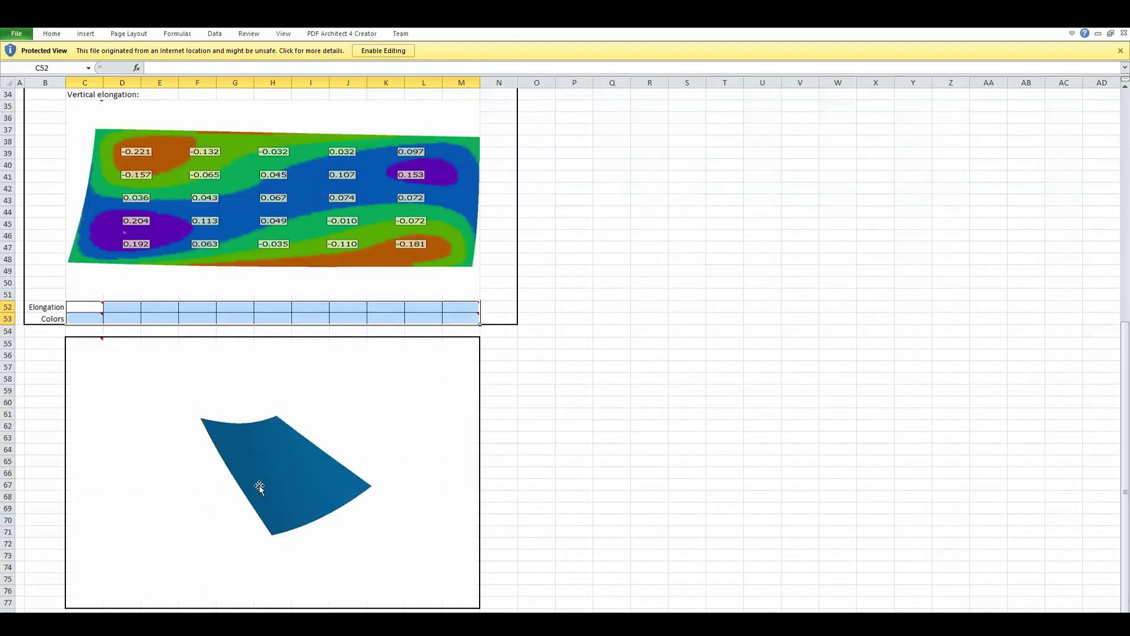
pyautogui.scroll(6, 270, 481)
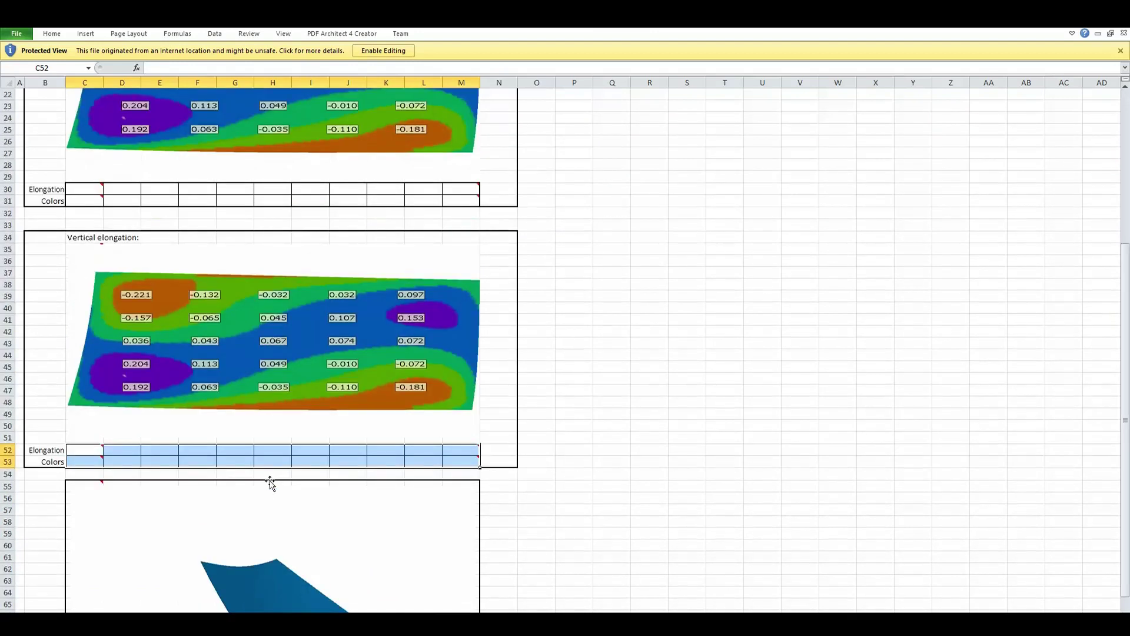
pyautogui.scroll(3, 269, 481)
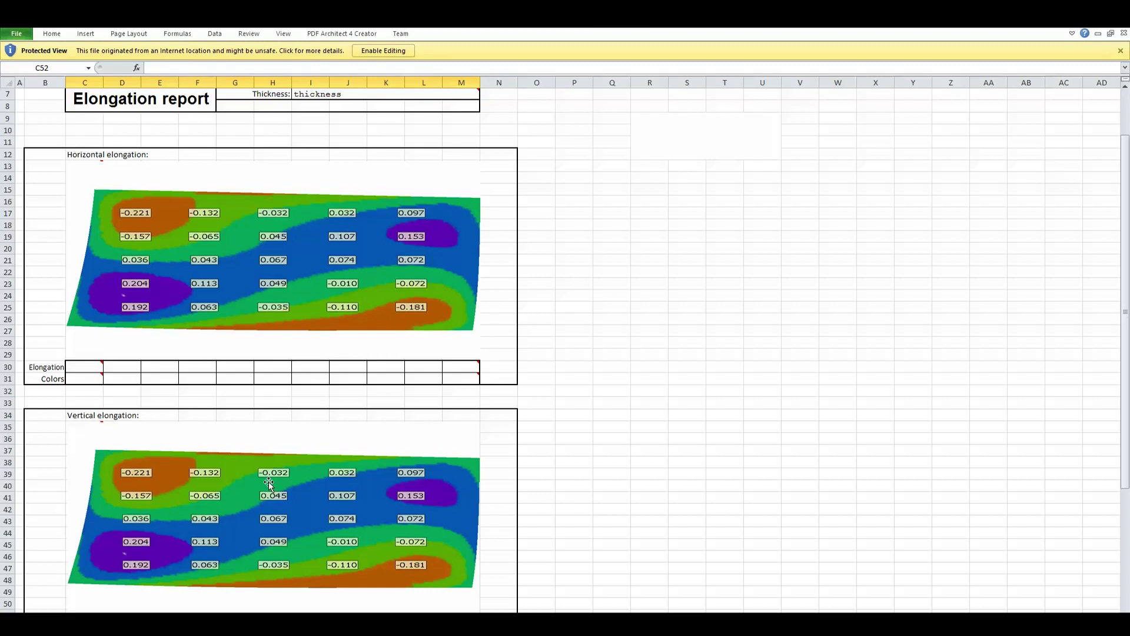
pyautogui.scroll(2, 184, 295)
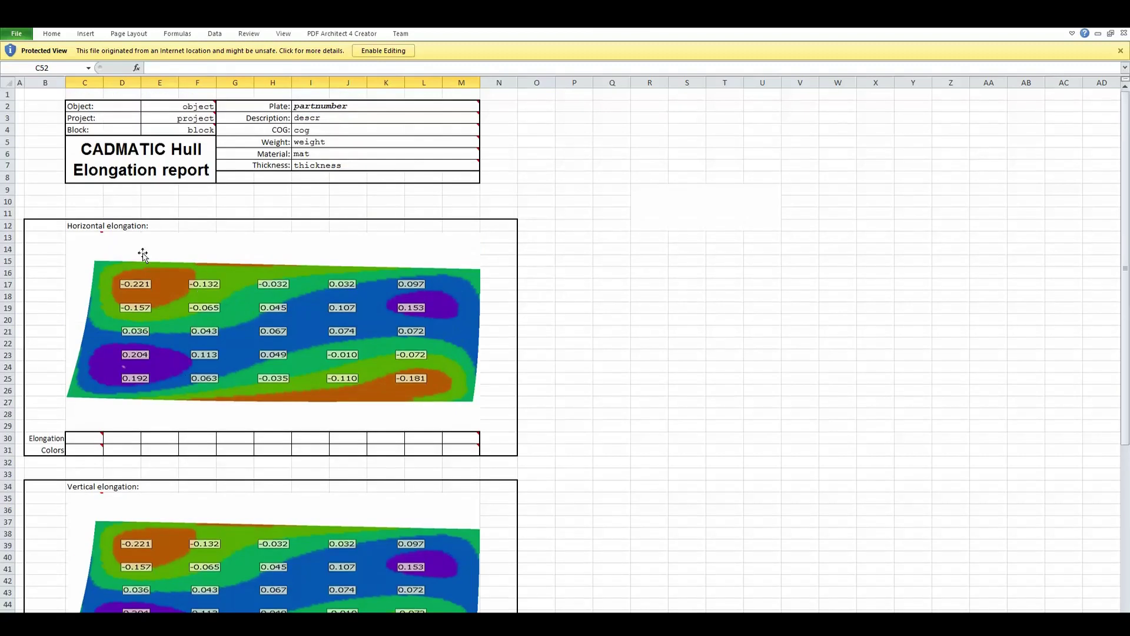
# Inspect the template's title and thickness field, and the comments on the horizontal elongation legend's first and last color cells
pyautogui.click(155, 155)
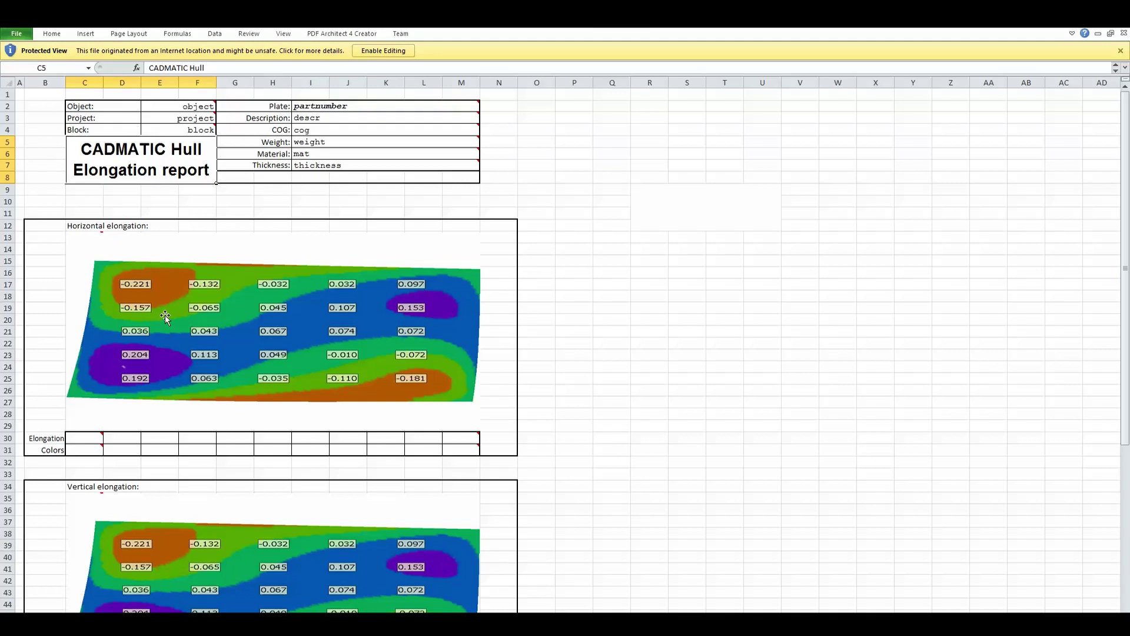
pyautogui.scroll(-1, 302, 444)
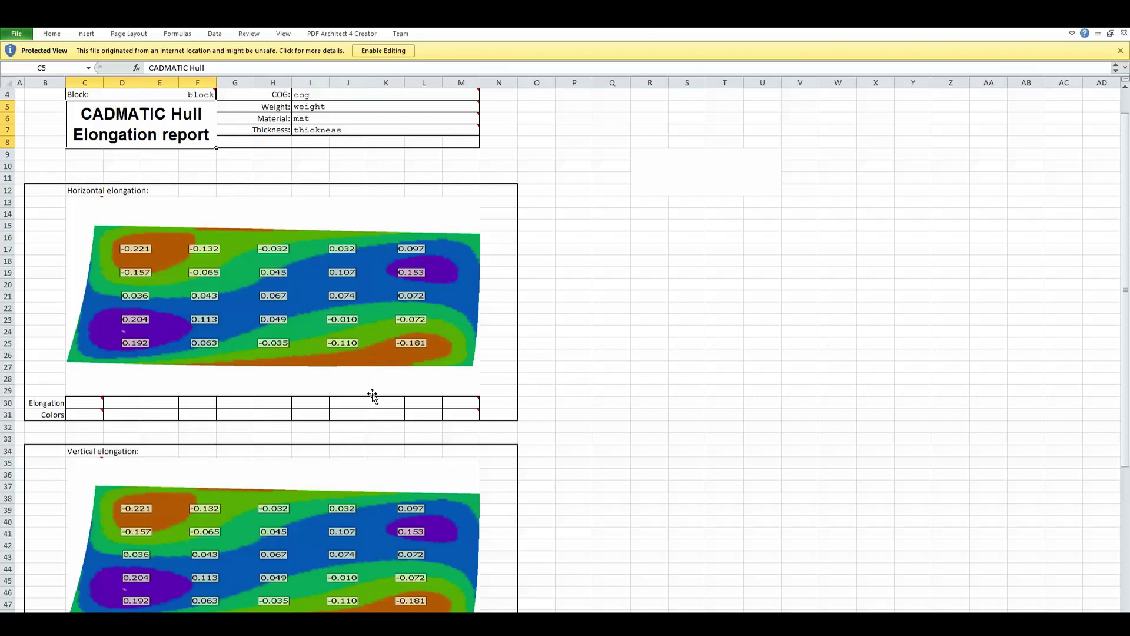
pyautogui.scroll(-1, 373, 396)
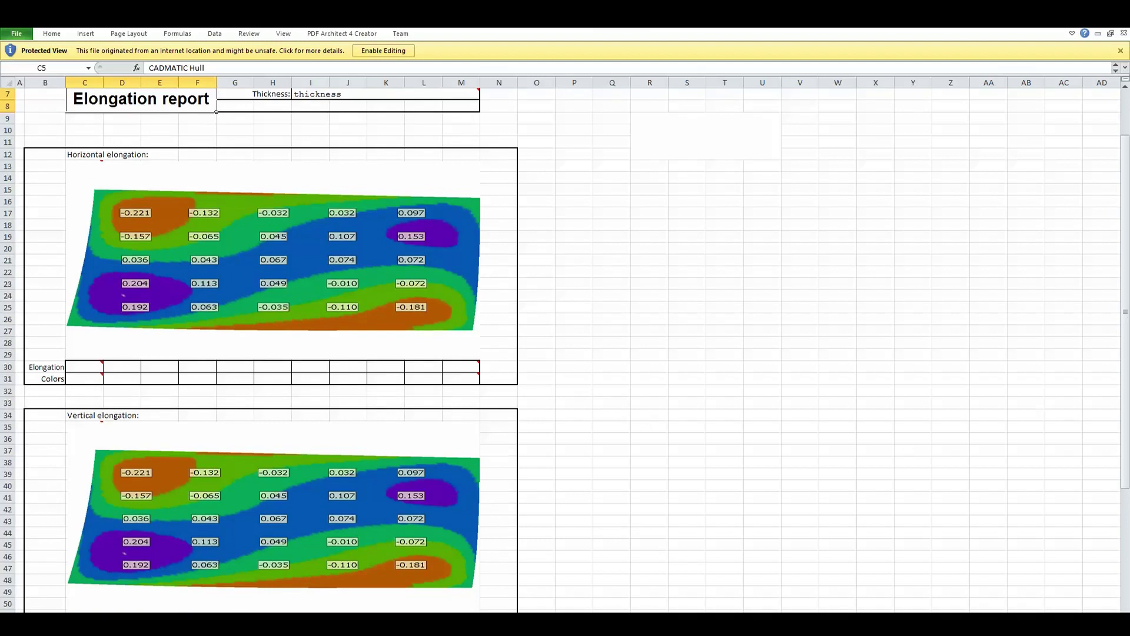
pyautogui.click(656, 425)
pyautogui.scroll(2, 656, 424)
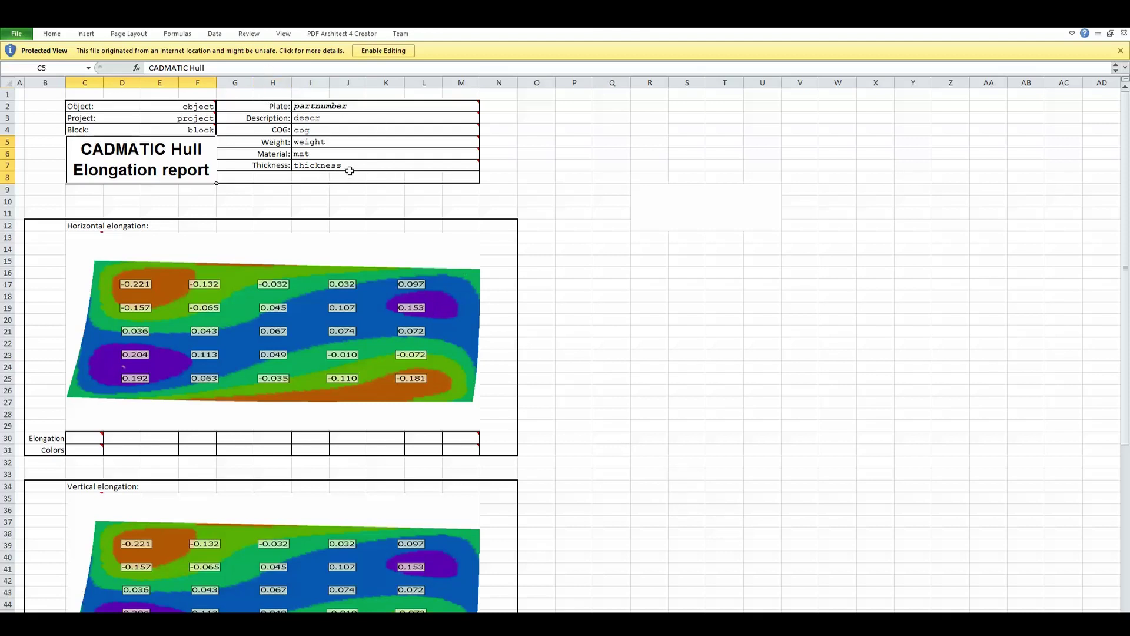
pyautogui.moveTo(350, 170)
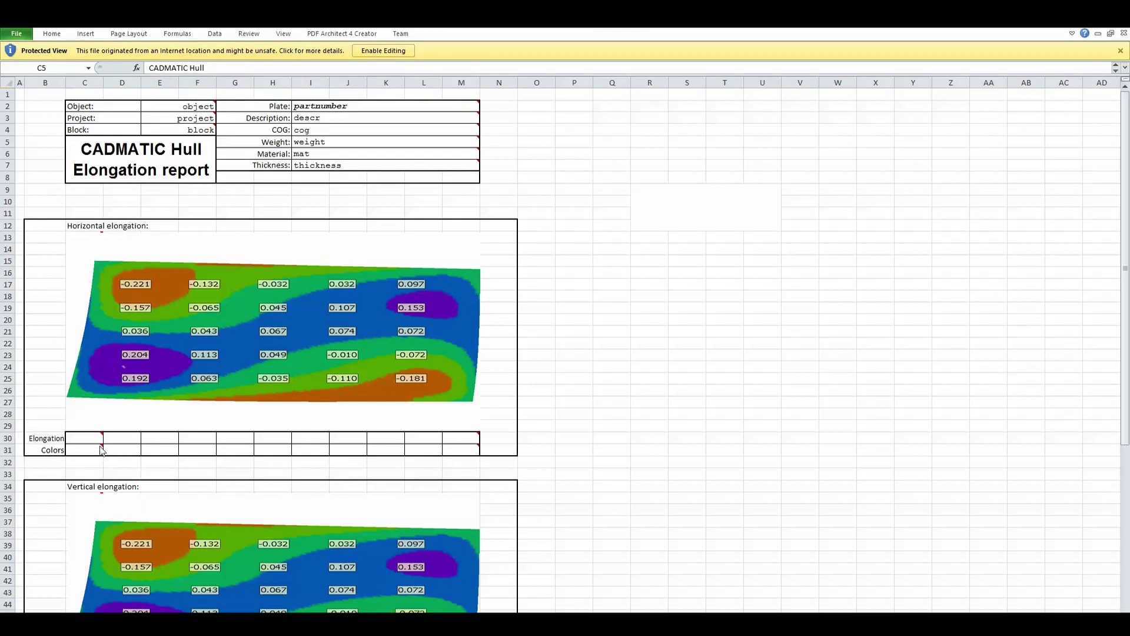
pyautogui.moveTo(102, 449)
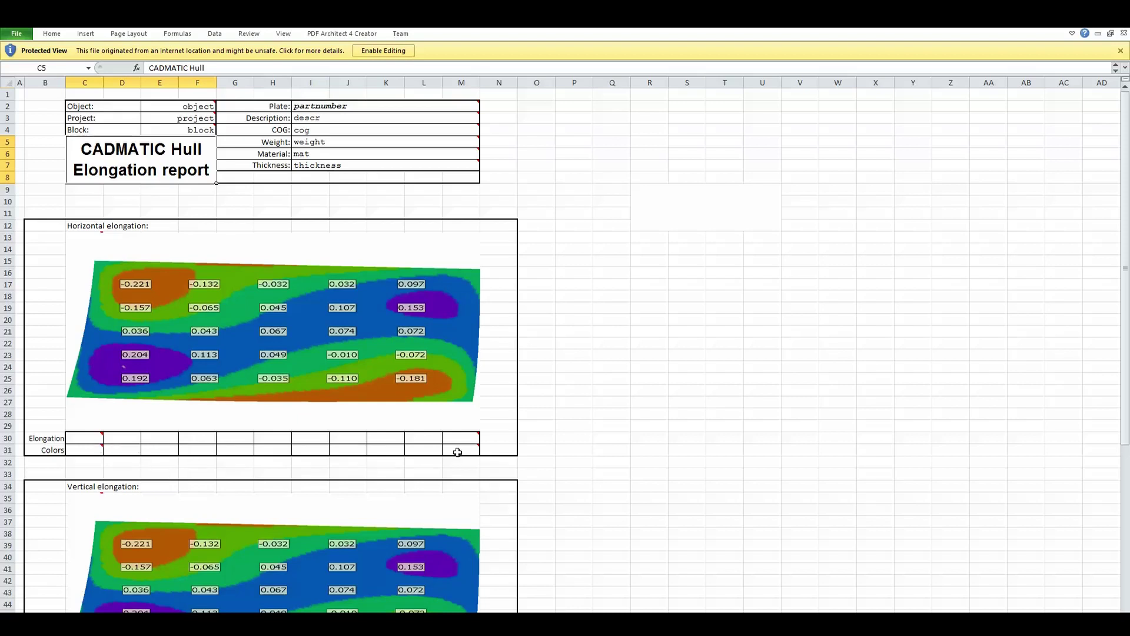
pyautogui.moveTo(473, 447)
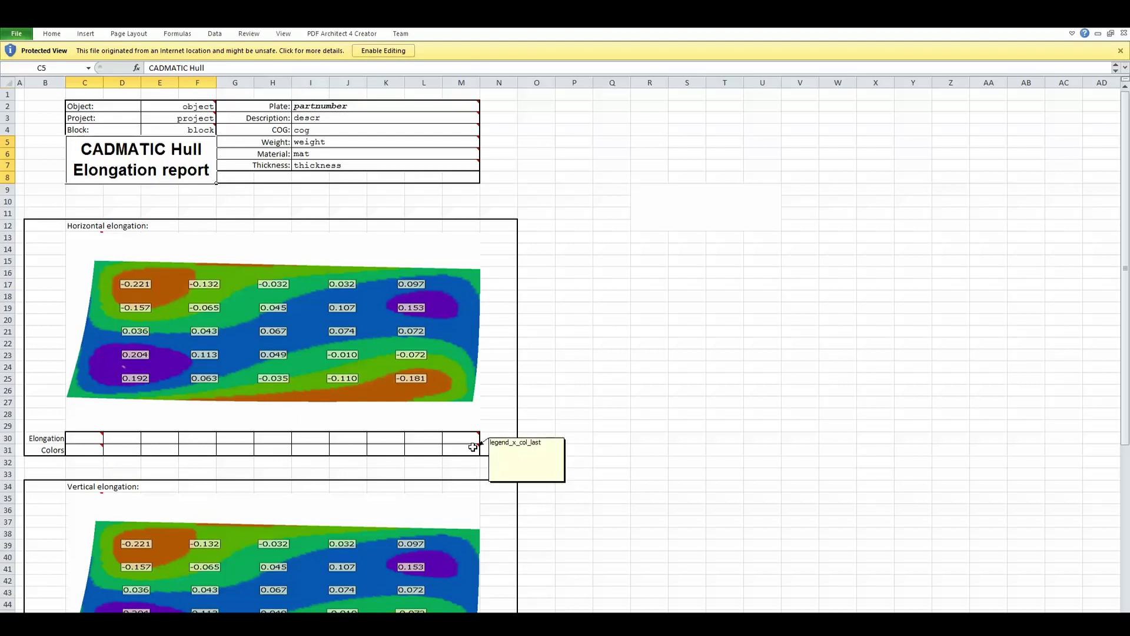
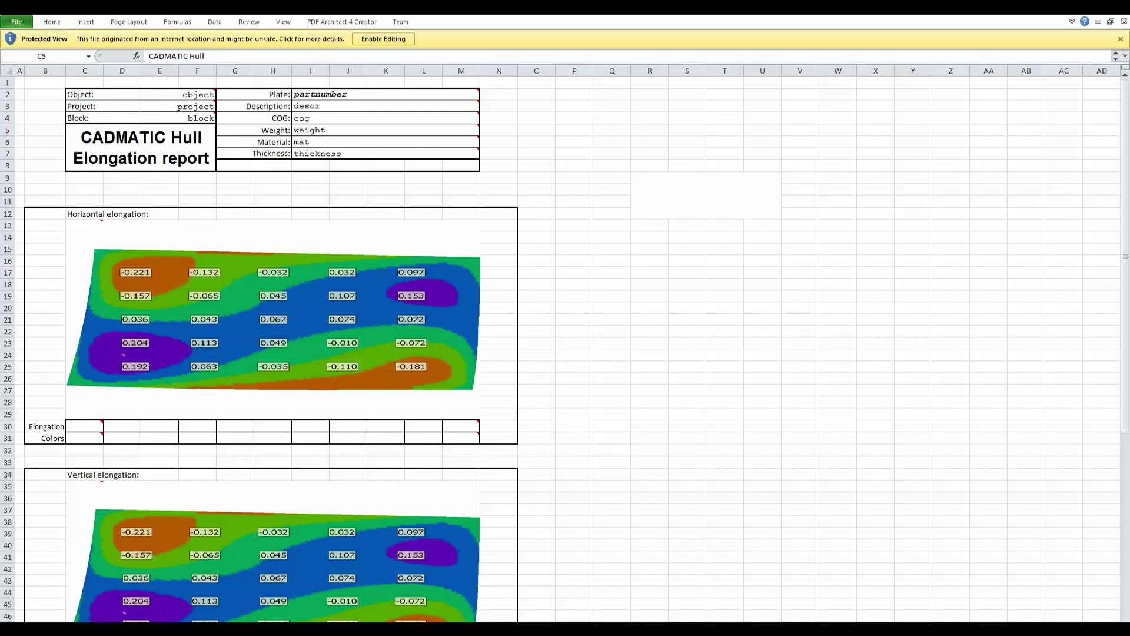
# Switch to File Explorer and open elongation156.xlsx from the ShellPlates project's 108 folder
pyautogui.hotkey('alt', 'Tab')
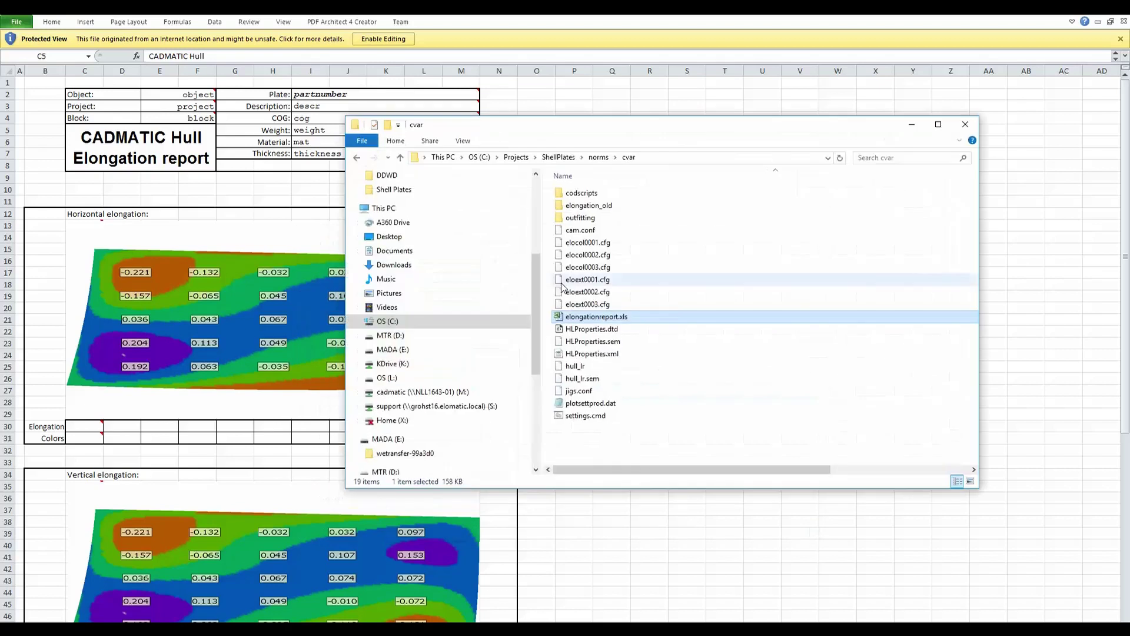
pyautogui.click(558, 157)
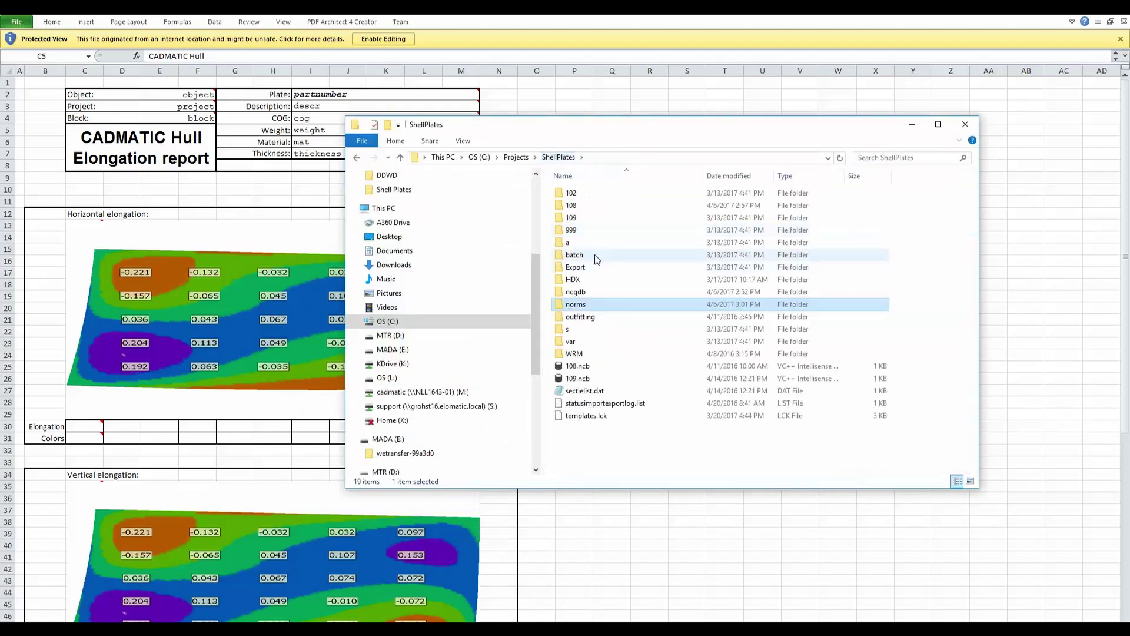
pyautogui.click(584, 207)
pyautogui.doubleClick(585, 209)
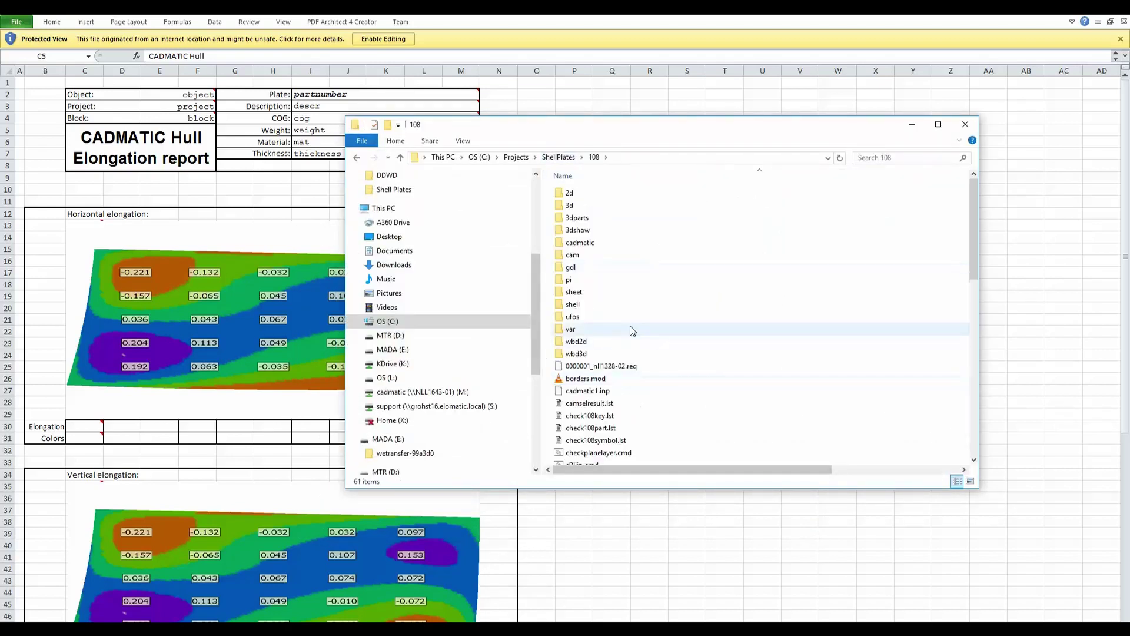
pyautogui.scroll(-3, 630, 326)
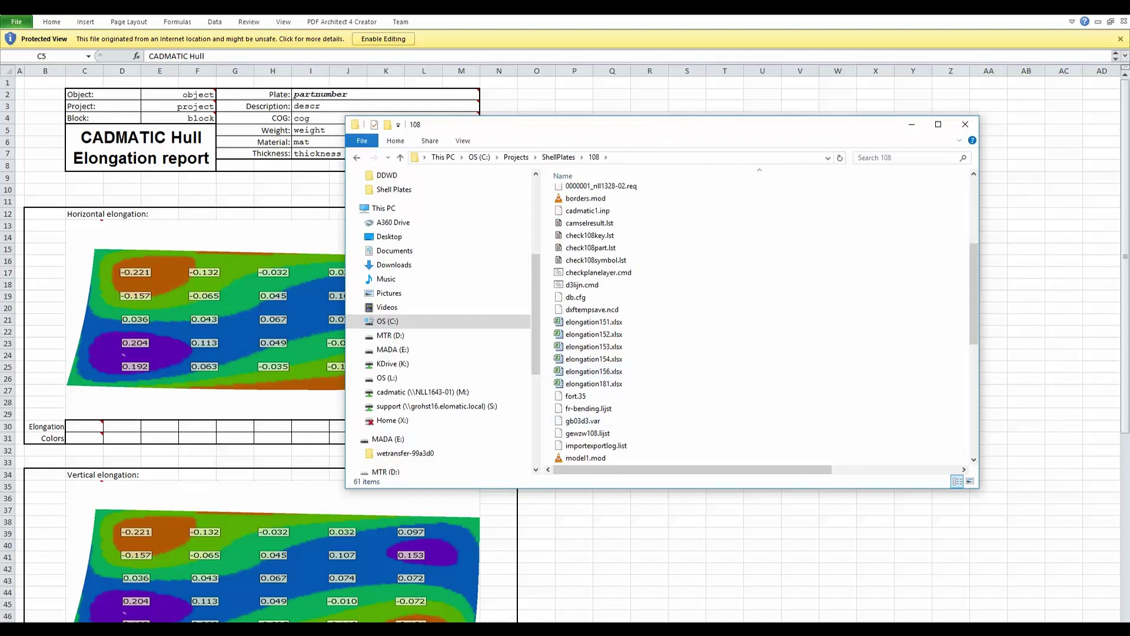
pyautogui.doubleClick(594, 371)
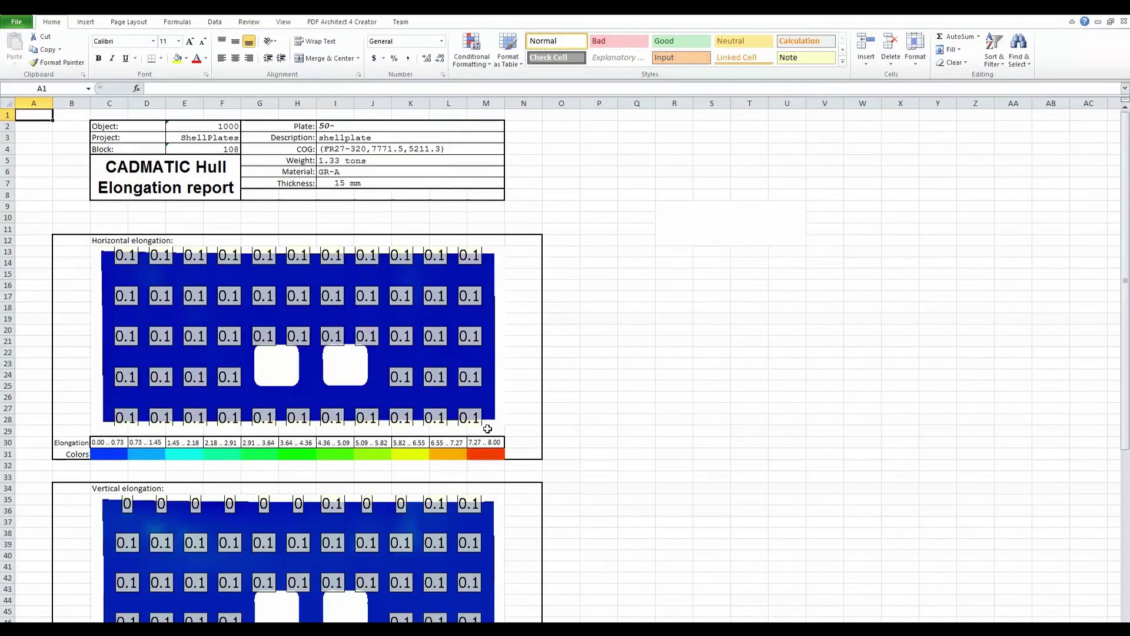
# Review the elongation156.xlsx report's plate header, horizontal and vertical elongation maps, color legends and 3D view, and return to the 108 folder
pyautogui.scroll(-3, 465, 329)
pyautogui.scroll(3, 436, 236)
pyautogui.scroll(-15, 416, 472)
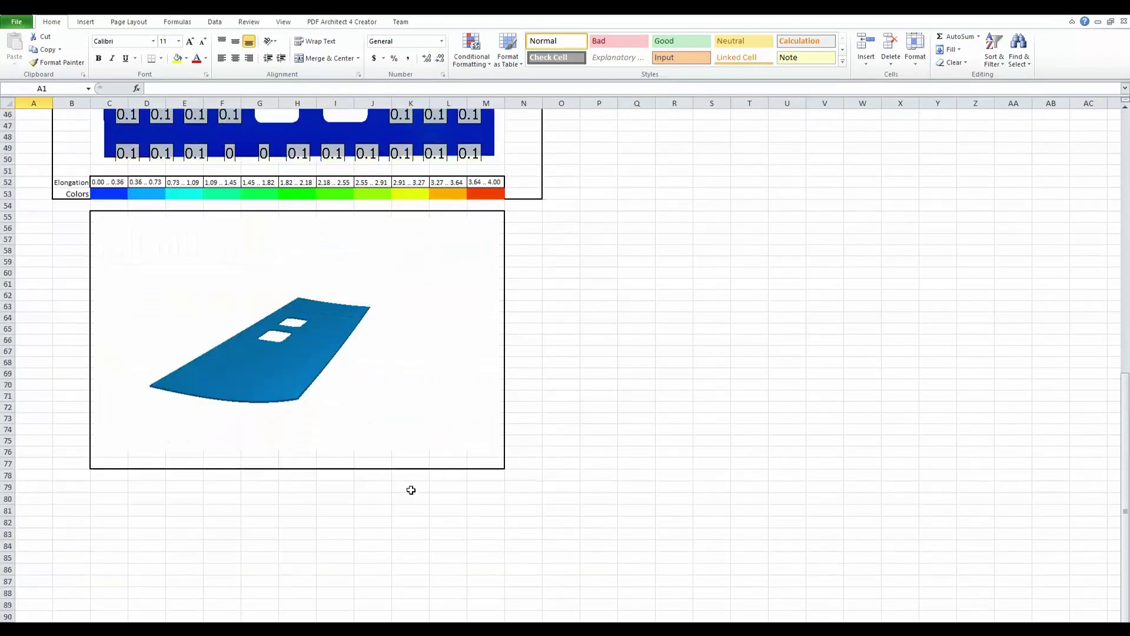
pyautogui.scroll(12, 411, 489)
pyautogui.scroll(4, 411, 489)
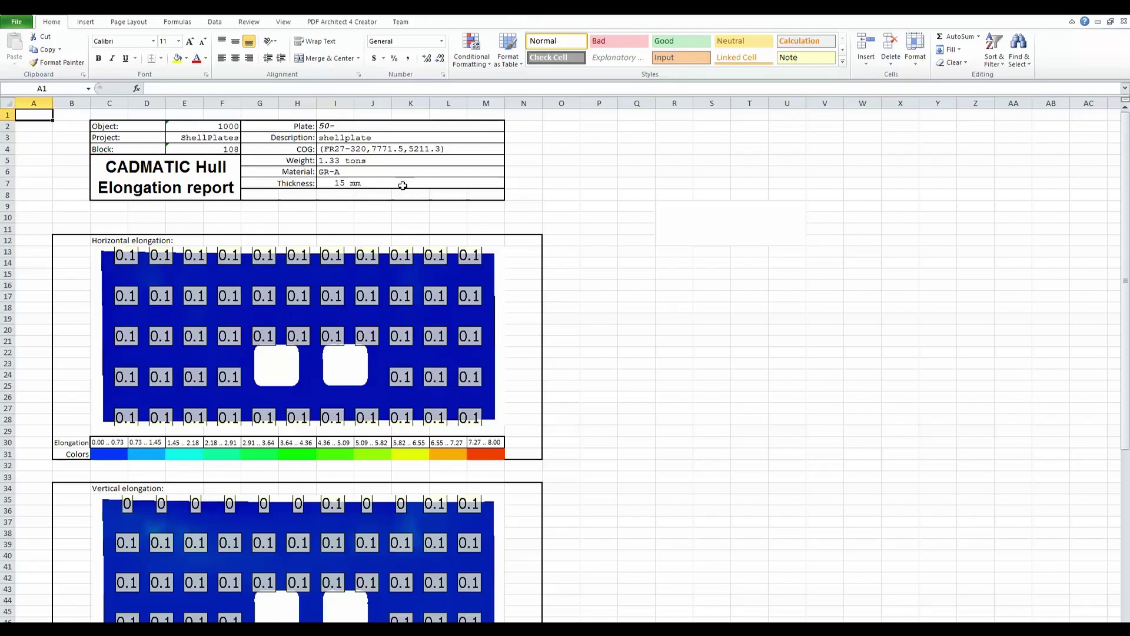
pyautogui.click(340, 126)
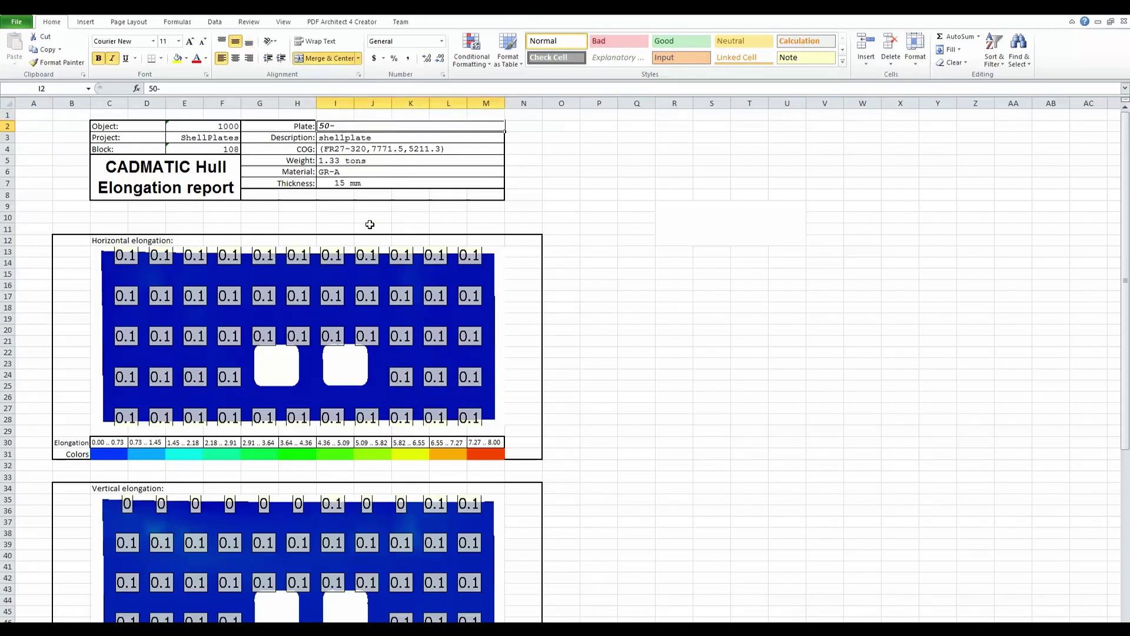
pyautogui.click(178, 181)
pyautogui.scroll(-2, 316, 389)
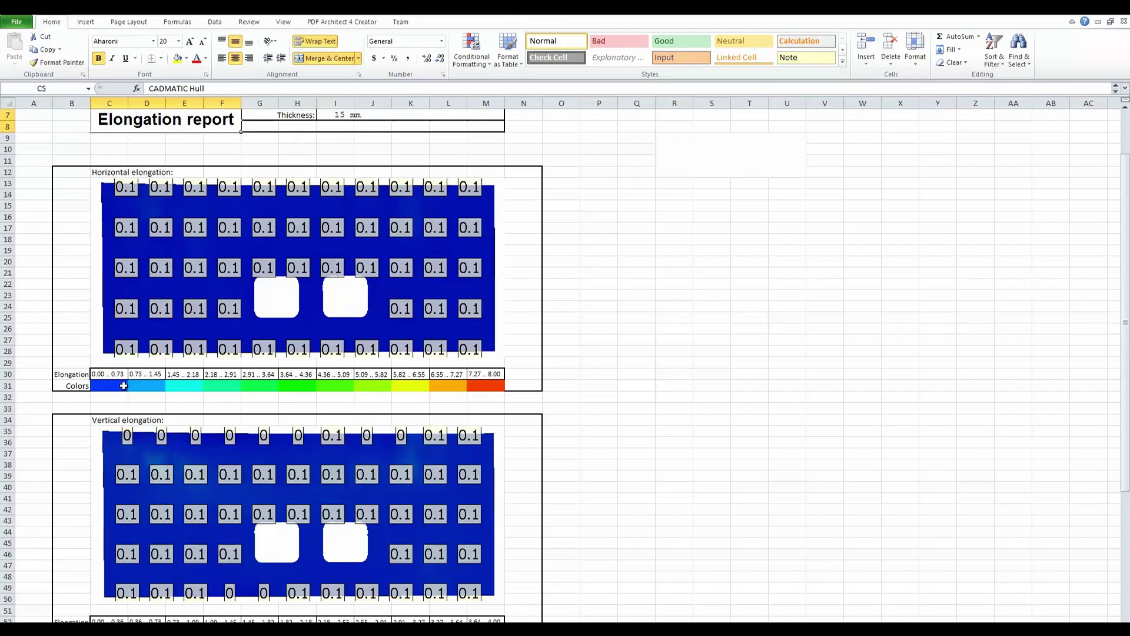
pyautogui.scroll(-11, 356, 456)
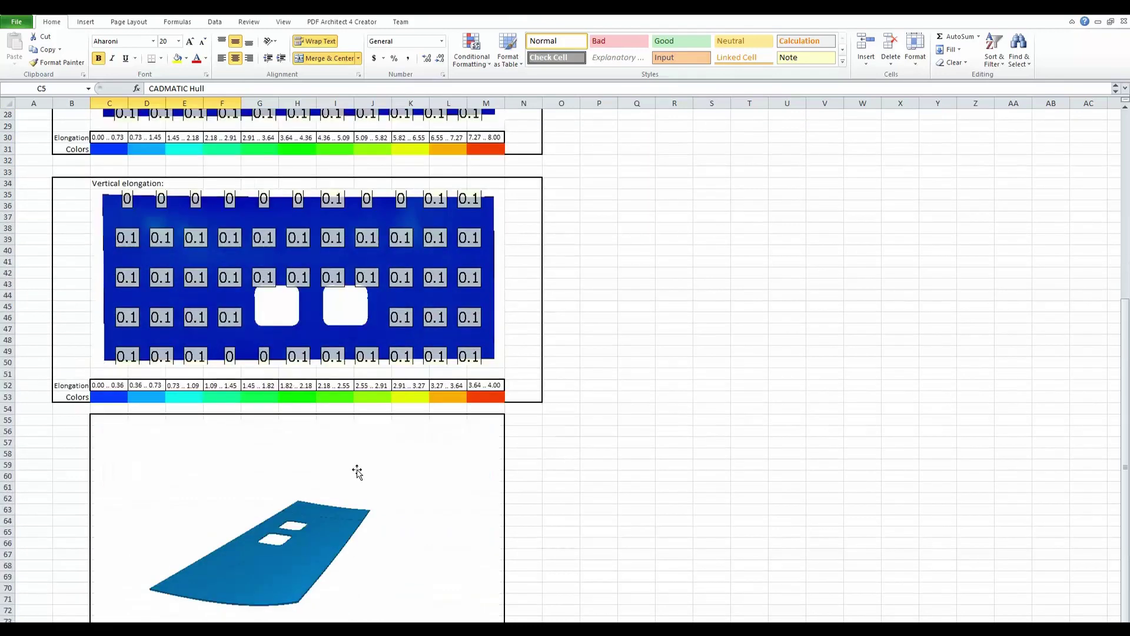
pyautogui.scroll(13, 359, 473)
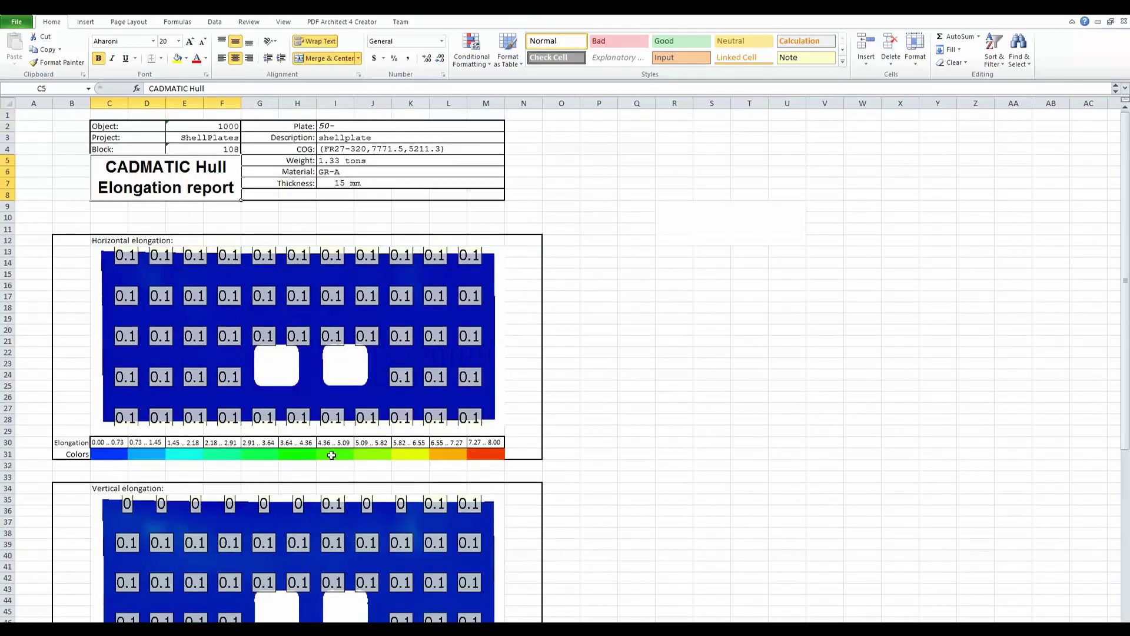
pyautogui.click(101, 618)
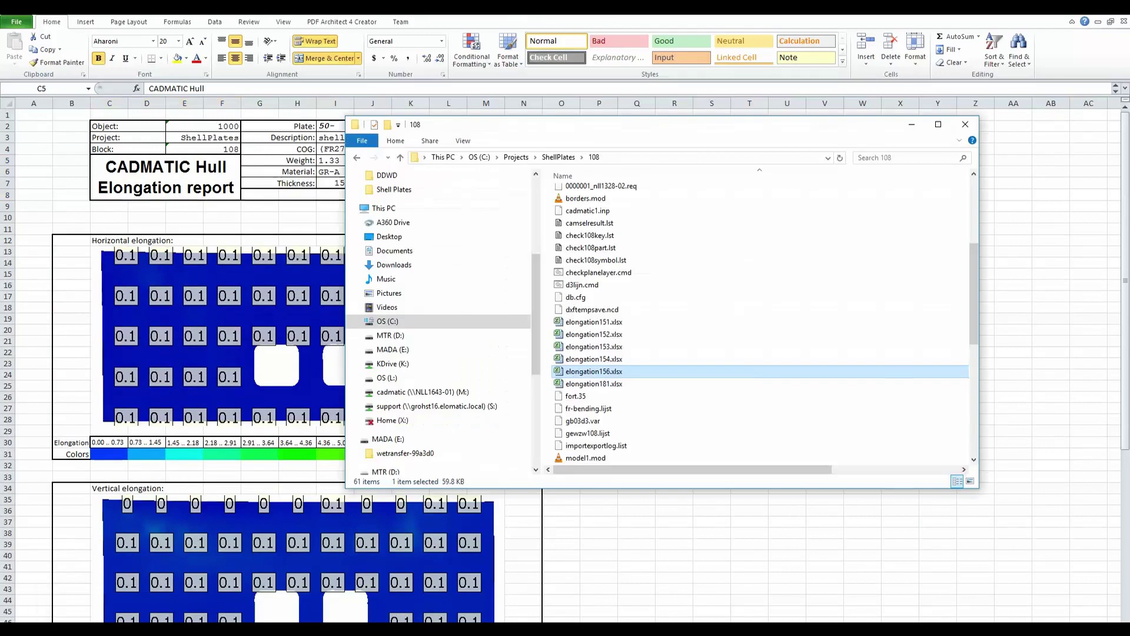
# Open elongation154.xlsx and review its plate header, horizontal and vertical elongation maps, color legends and 3D plate view
pyautogui.doubleClick(617, 359)
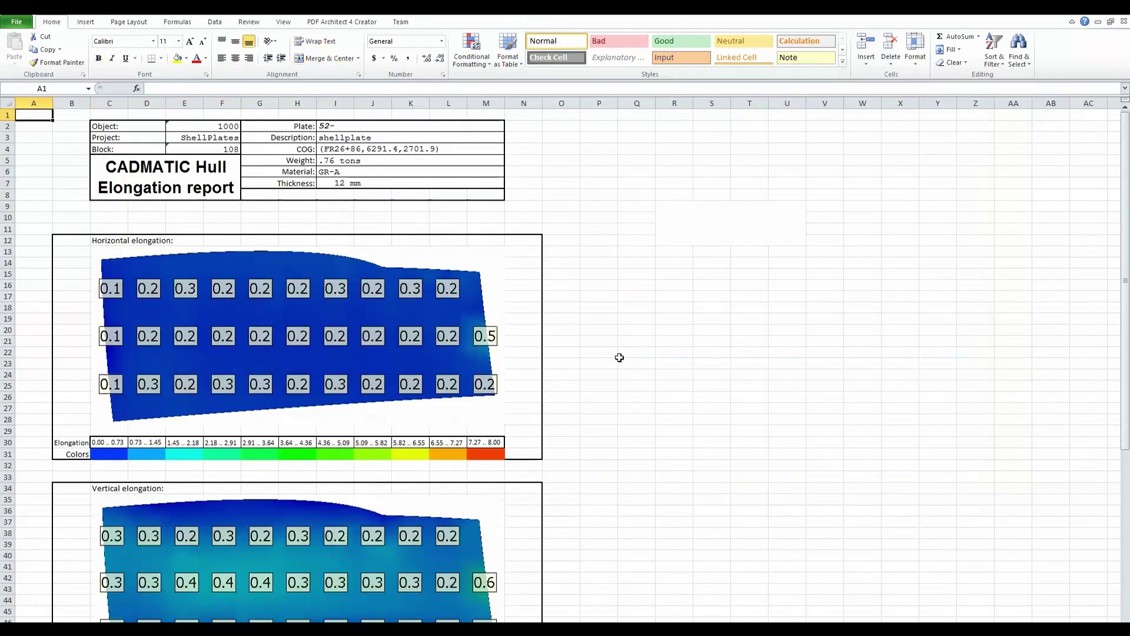
pyautogui.scroll(-3, 503, 474)
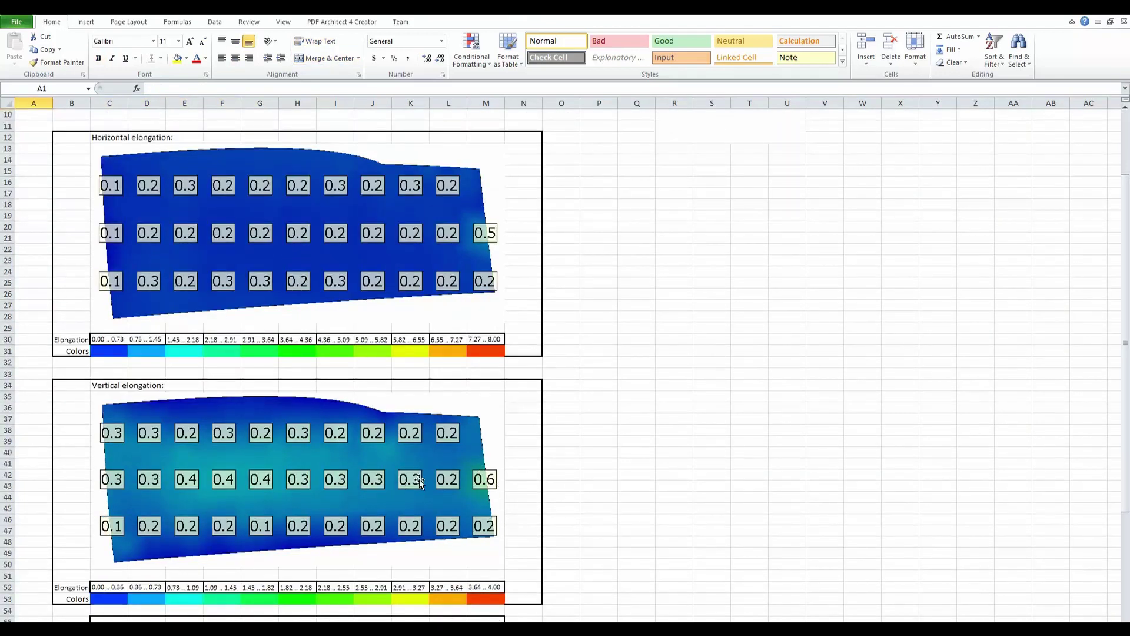
pyautogui.scroll(-2, 400, 511)
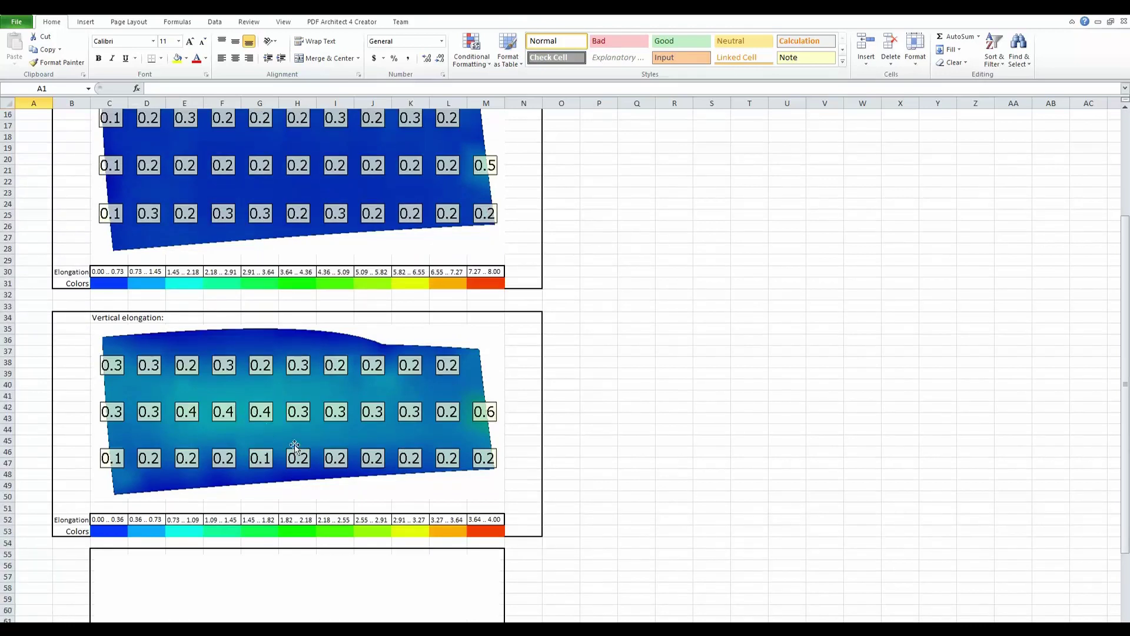
pyautogui.scroll(5, 294, 448)
pyautogui.scroll(-2, 338, 442)
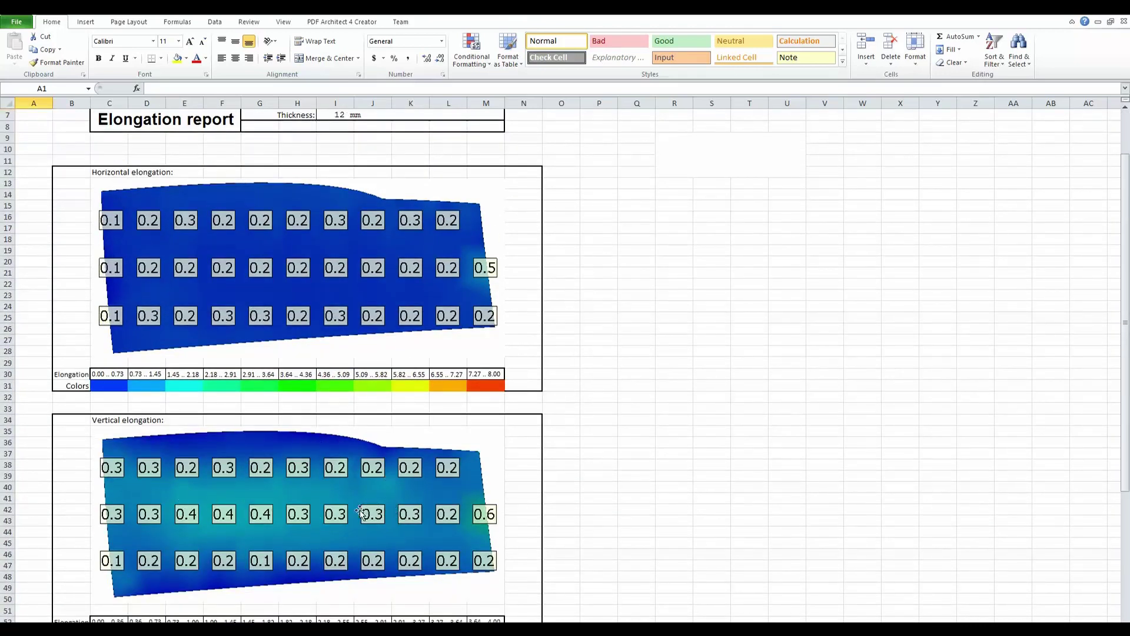
pyautogui.scroll(-2, 425, 516)
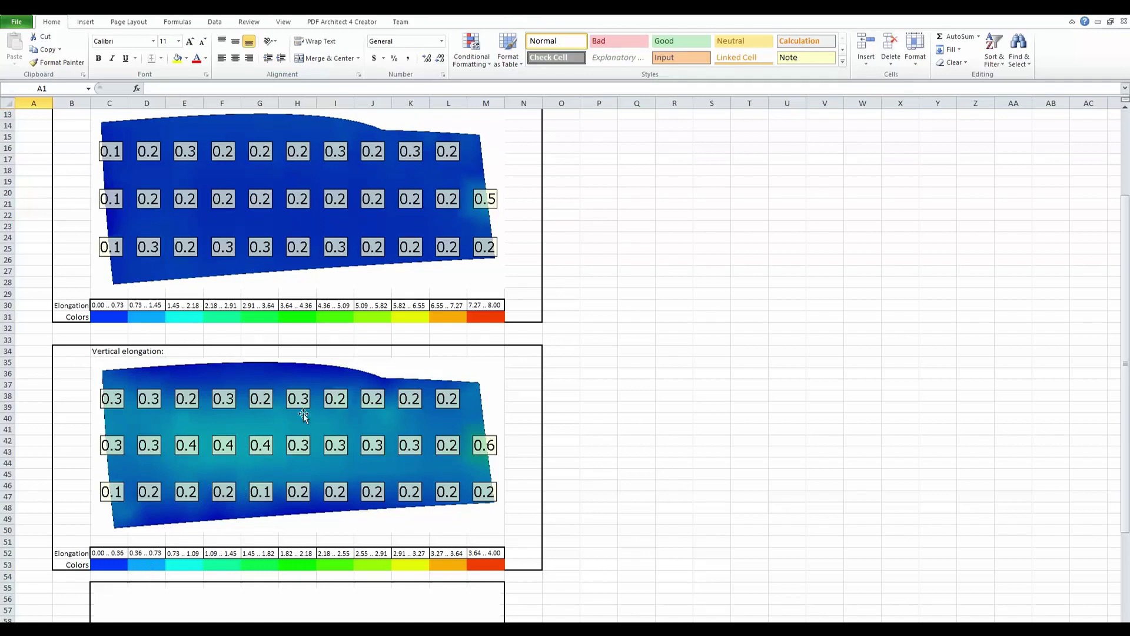
pyautogui.scroll(-4, 302, 413)
pyautogui.scroll(-2, 380, 469)
pyautogui.scroll(2, 454, 487)
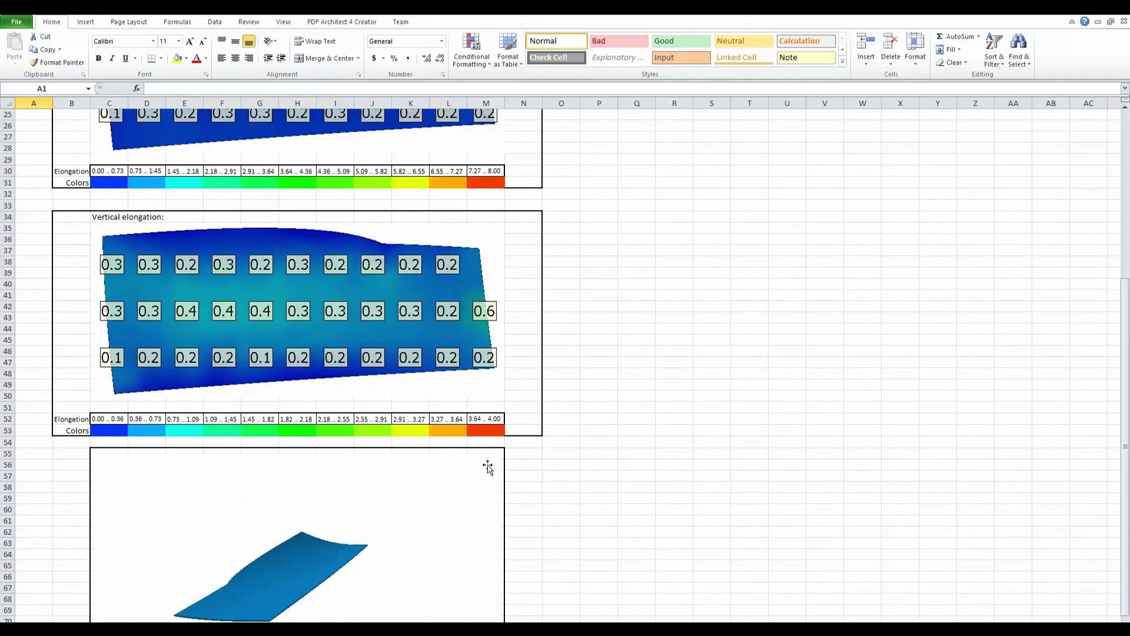
pyautogui.scroll(5, 612, 517)
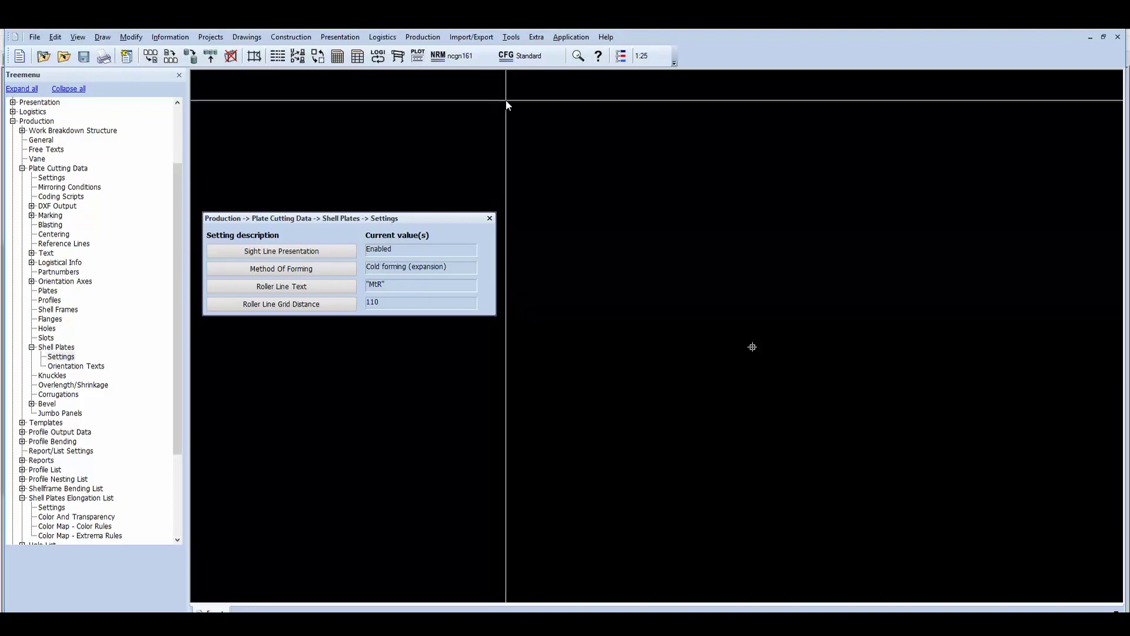
# In CADMATIC Hull, review the Shell Plates Elongation List settings and the Color And Transparency options for the shell plate and template
pyautogui.click(422, 37)
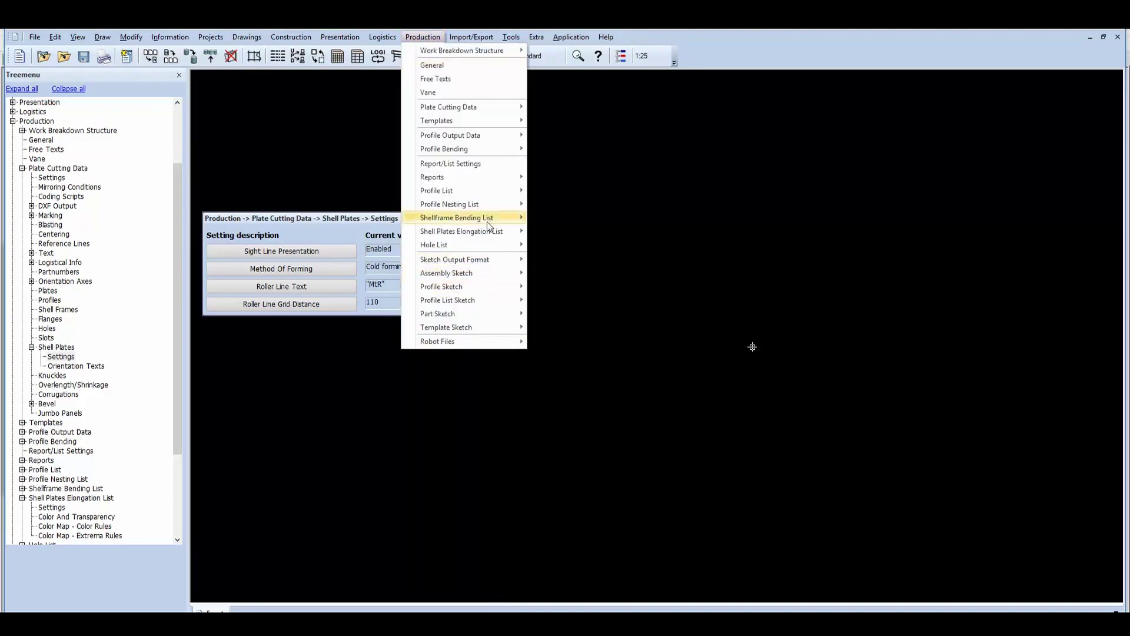
pyautogui.moveTo(489, 233)
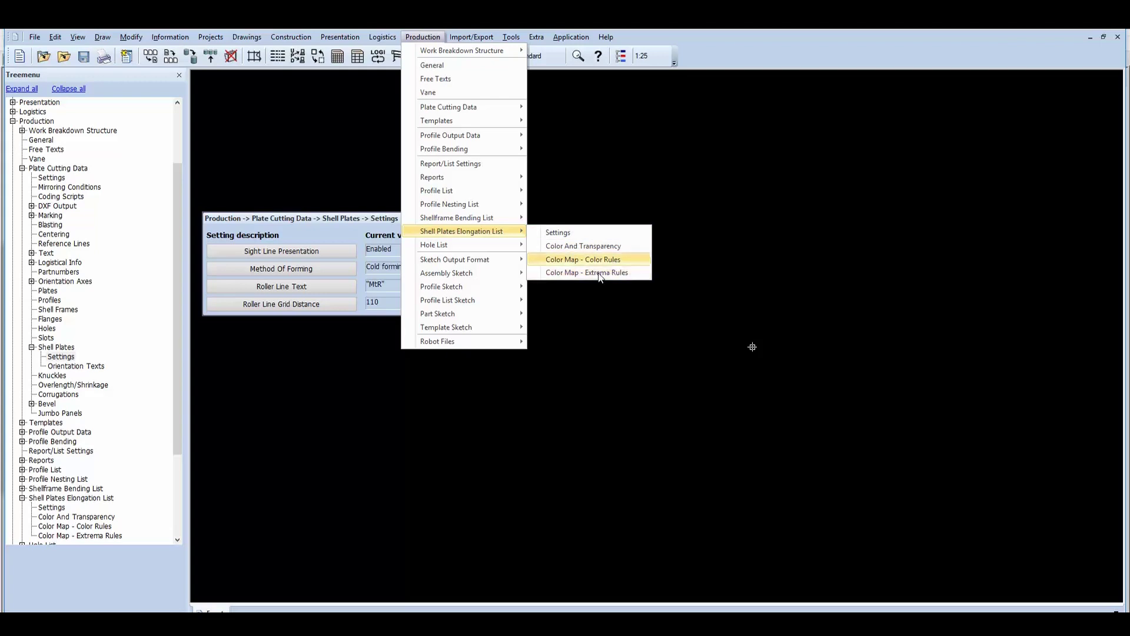
pyautogui.click(577, 233)
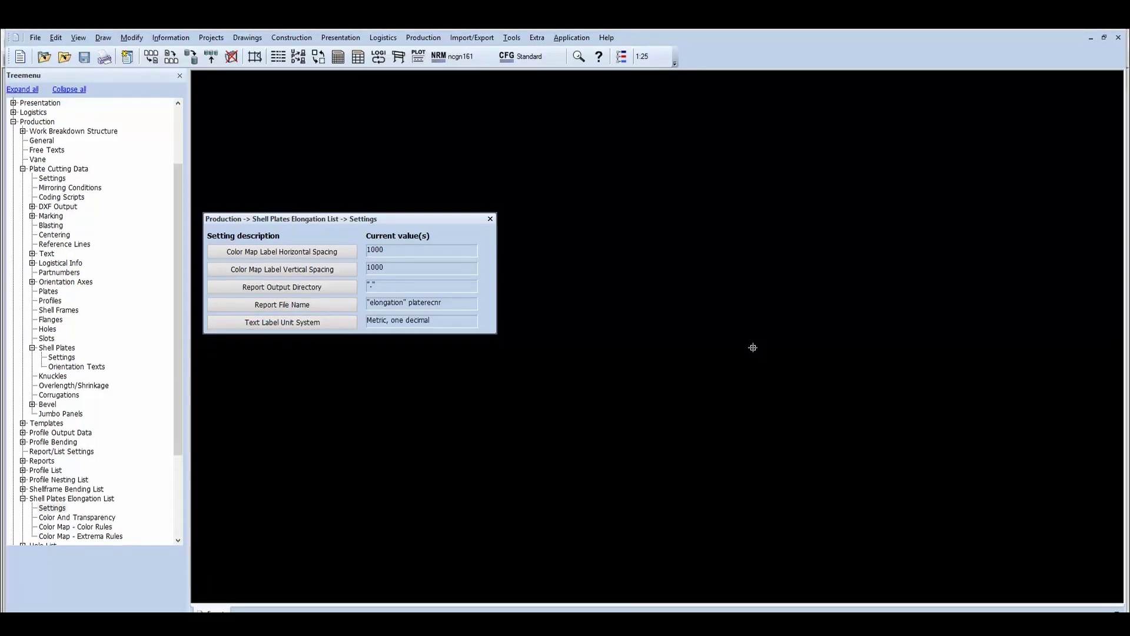
pyautogui.click(434, 41)
pyautogui.moveTo(485, 230)
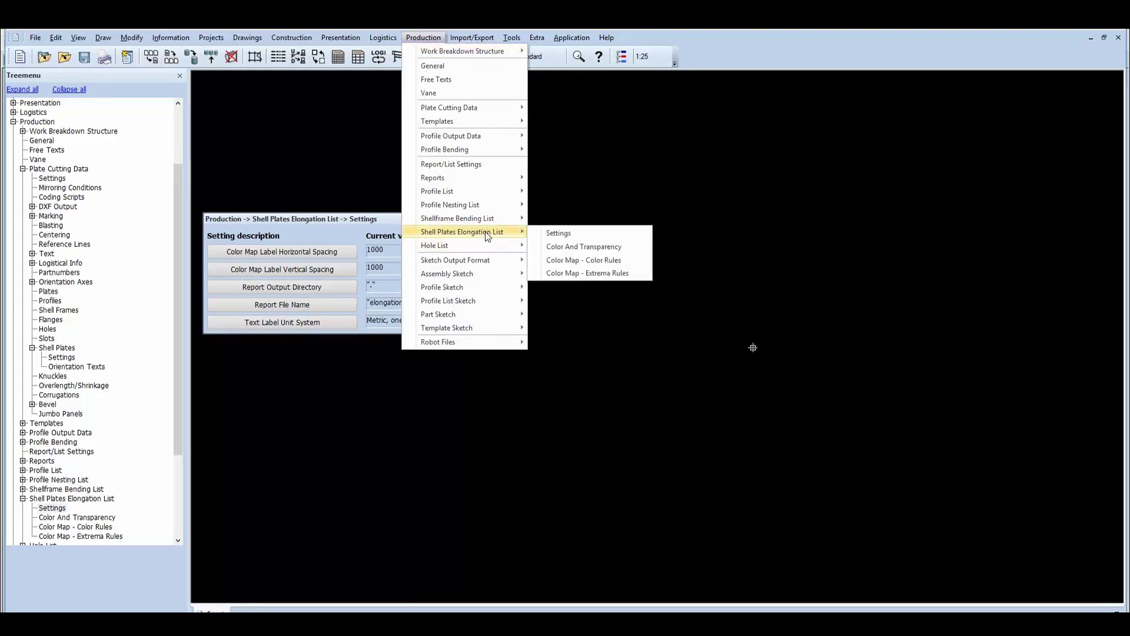
pyautogui.click(584, 246)
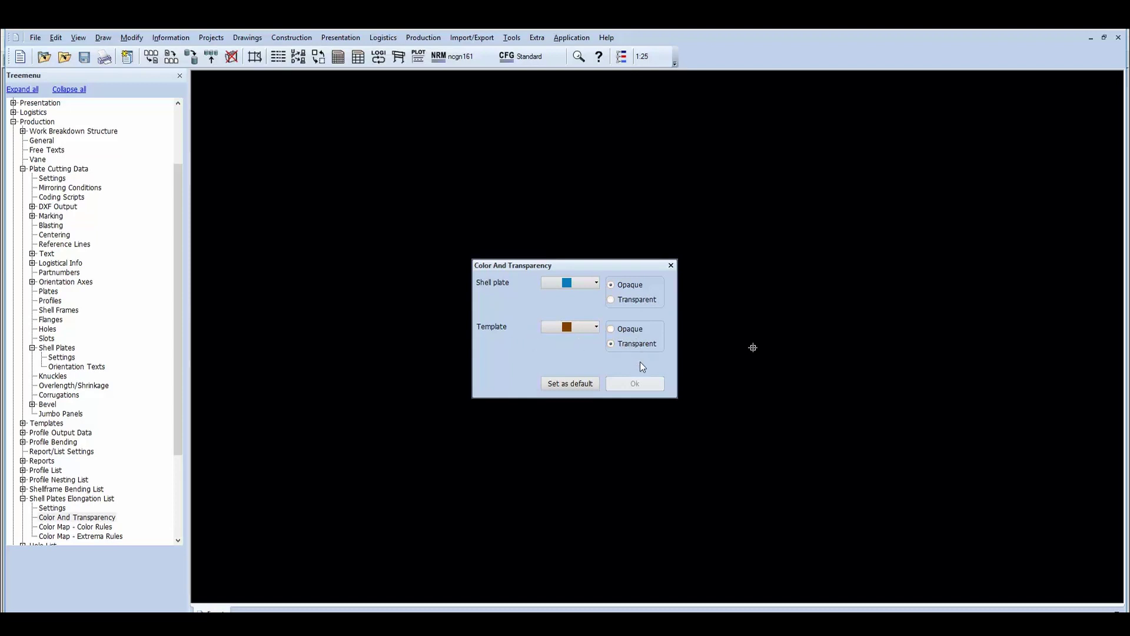
pyautogui.click(670, 265)
# Open the elongation list's Color Map color rules and bring up the thickness<=10 condition for editing
pyautogui.click(424, 38)
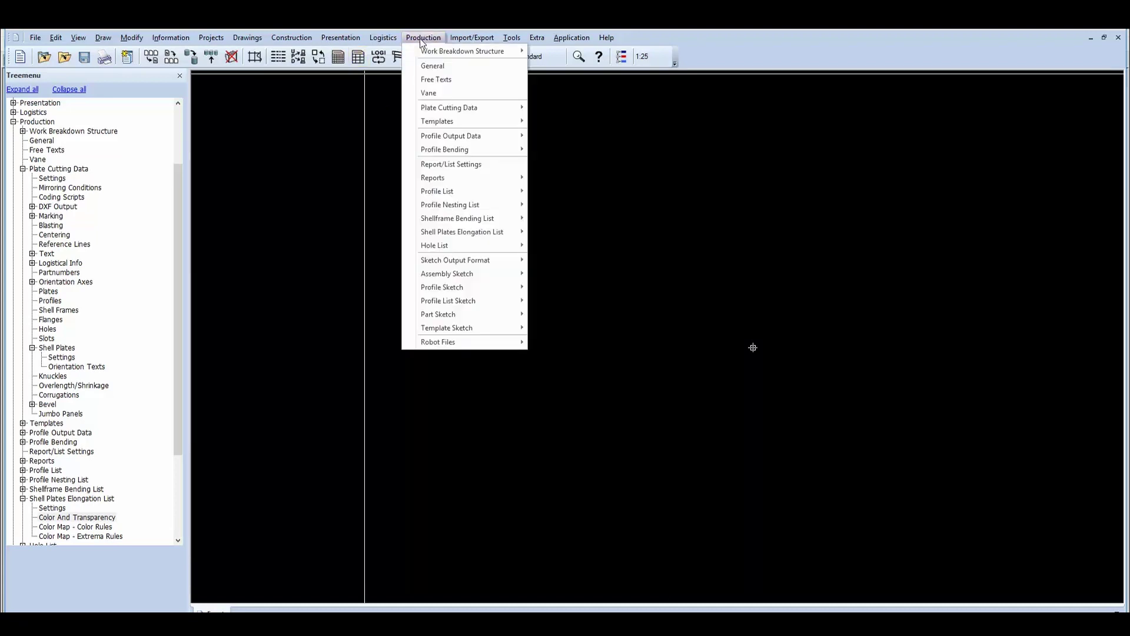
pyautogui.moveTo(498, 235)
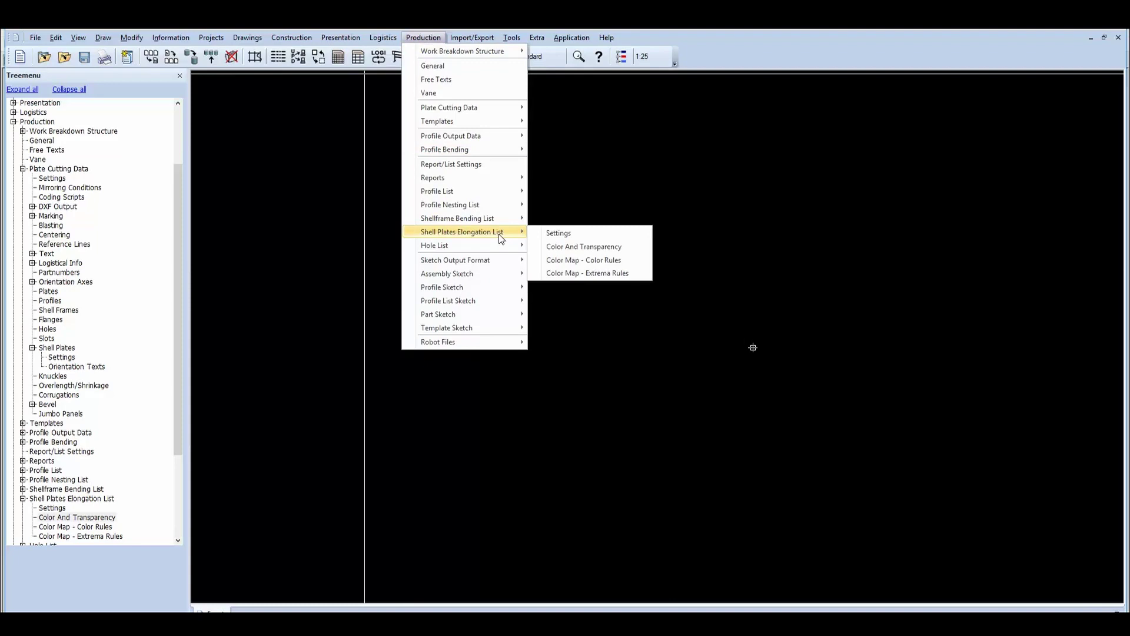
pyautogui.click(619, 261)
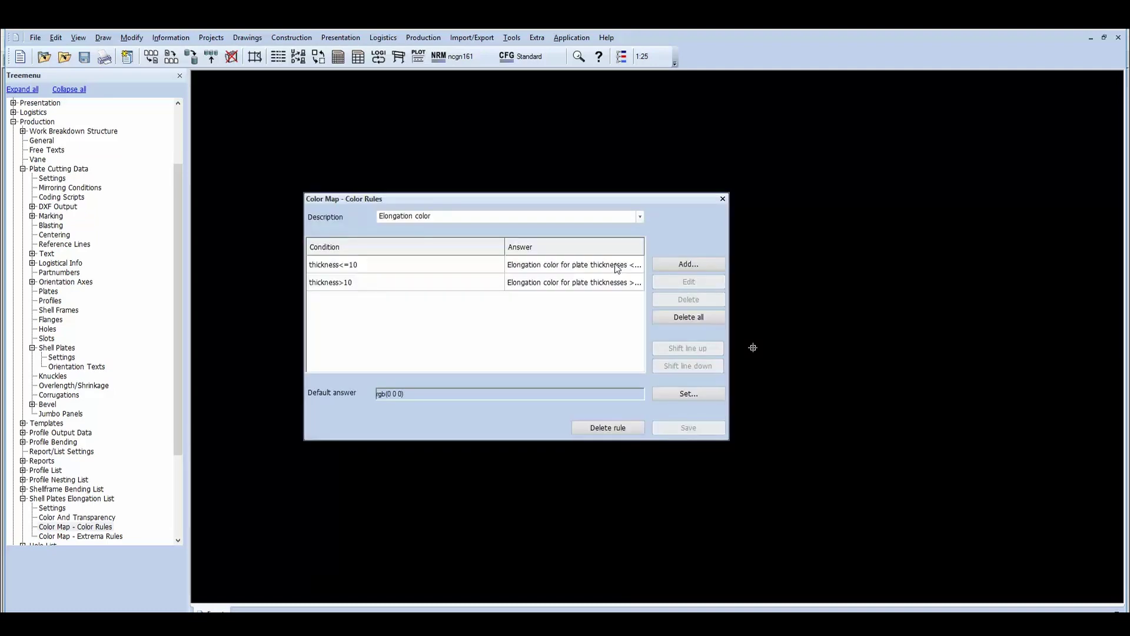
pyautogui.click(485, 263)
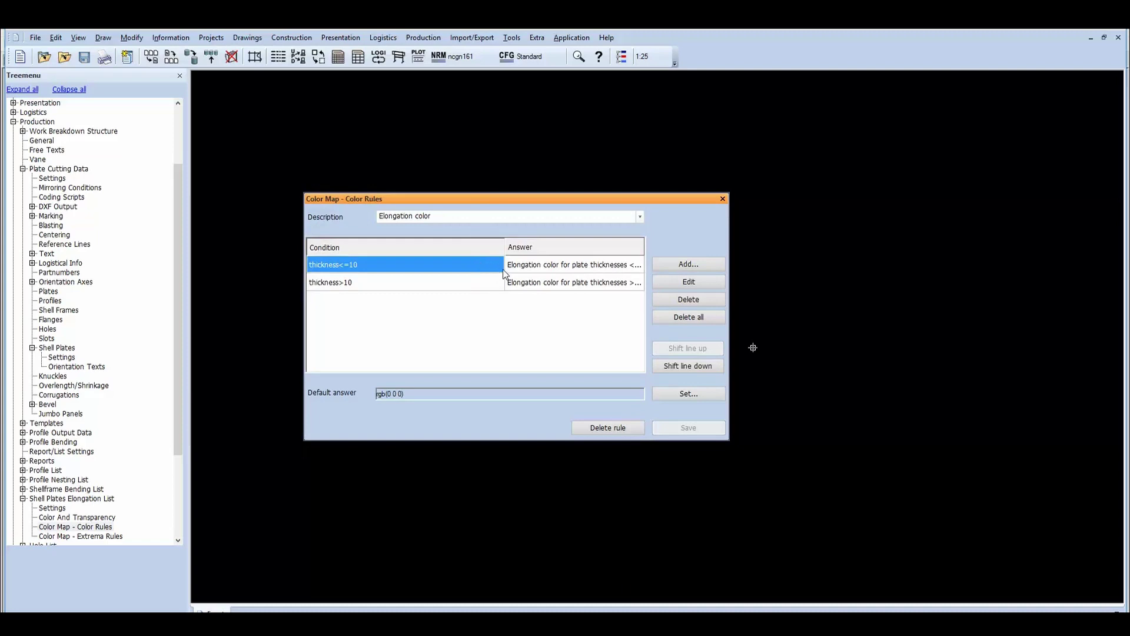
pyautogui.click(688, 282)
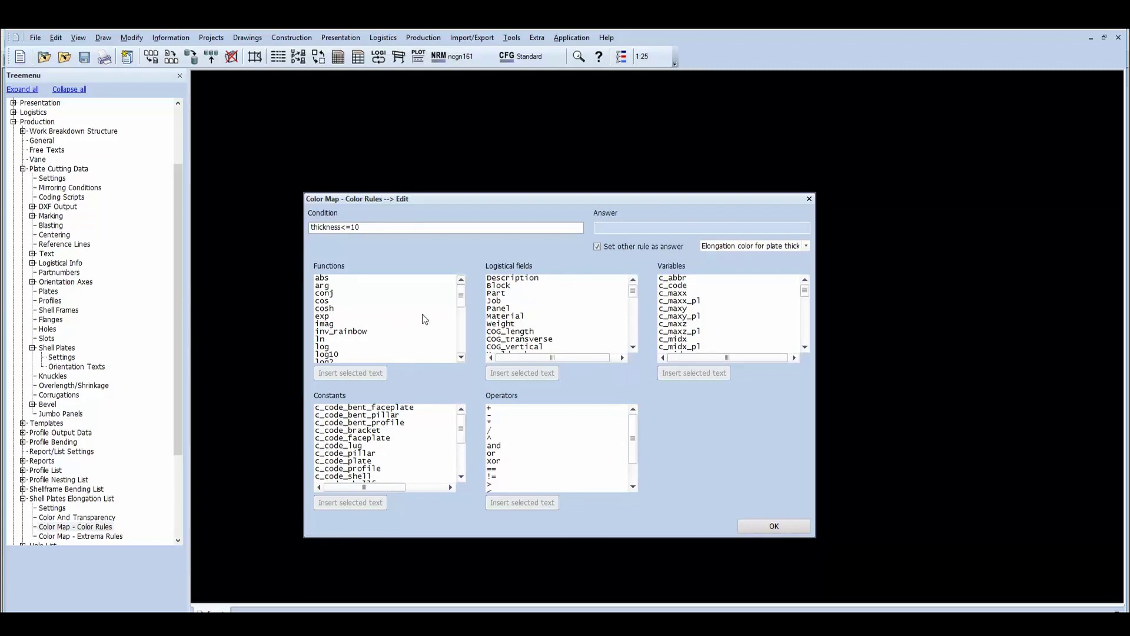
# Try inserting the inv_rainbow function into the condition, browse the available fields, variables, constants and operators, and discard the edit
pyautogui.click(350, 332)
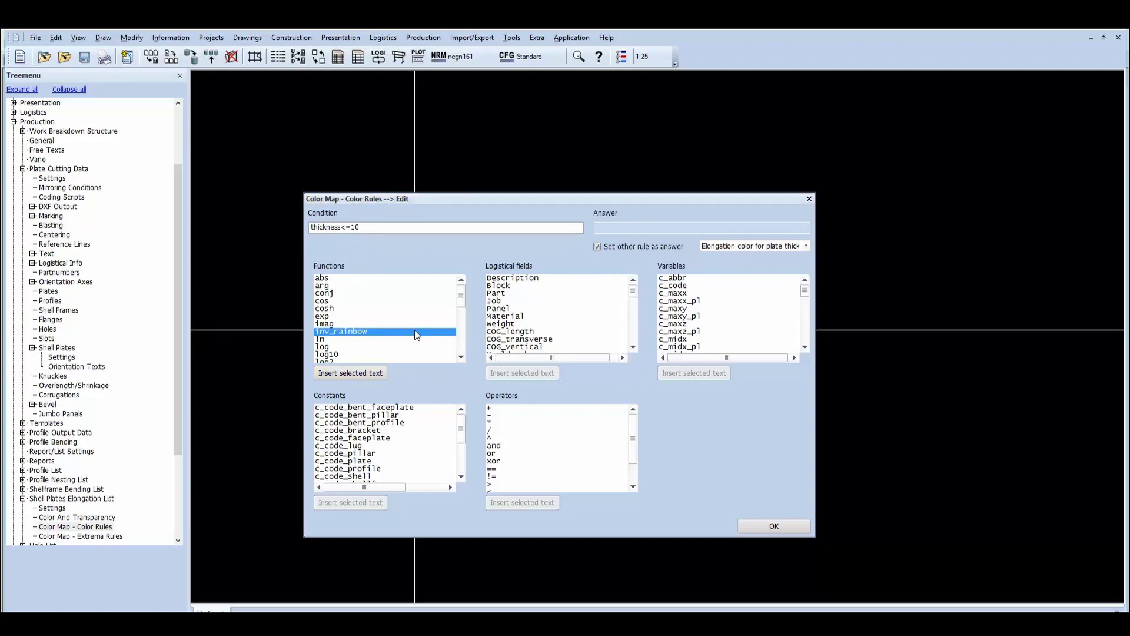
pyautogui.click(356, 375)
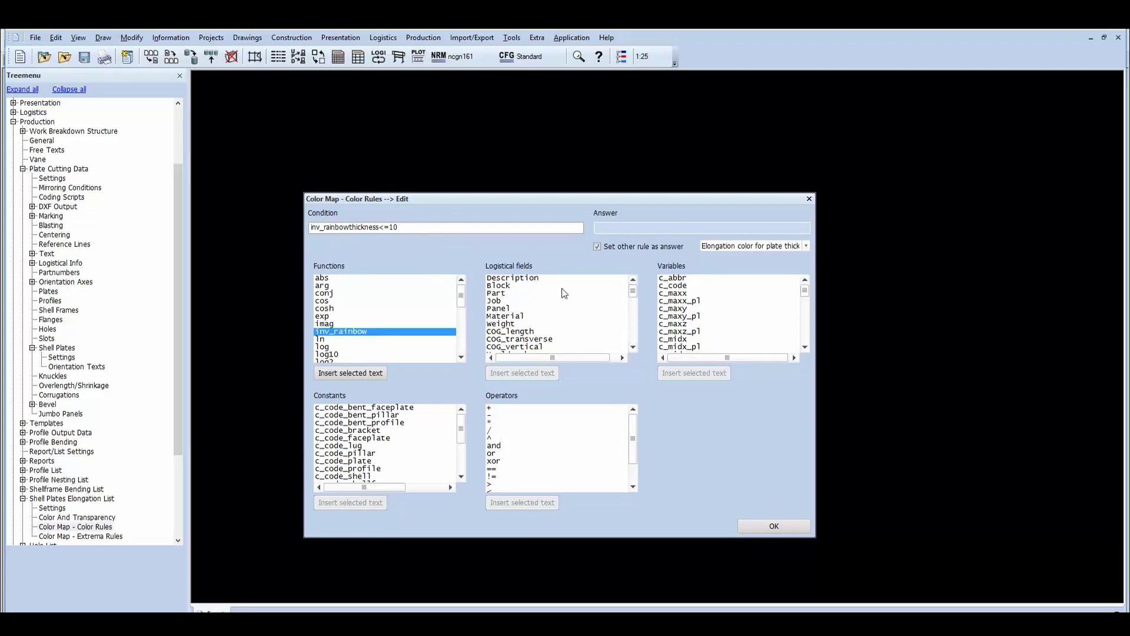
pyautogui.scroll(-5, 588, 296)
pyautogui.scroll(-3, 543, 335)
pyautogui.click(530, 316)
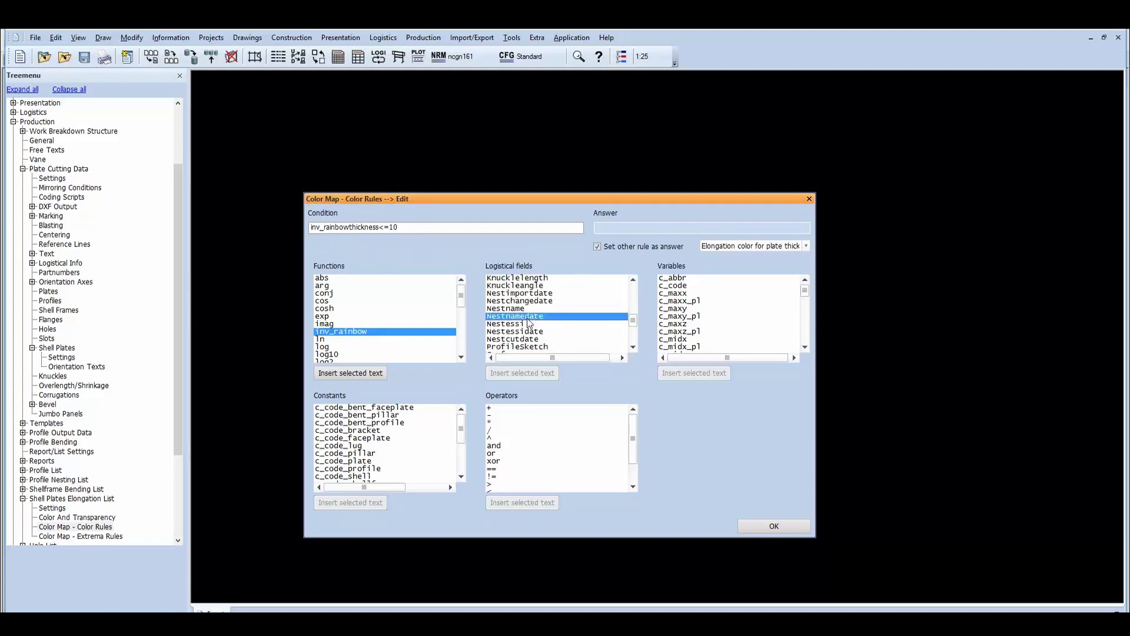
pyautogui.scroll(-15, 699, 344)
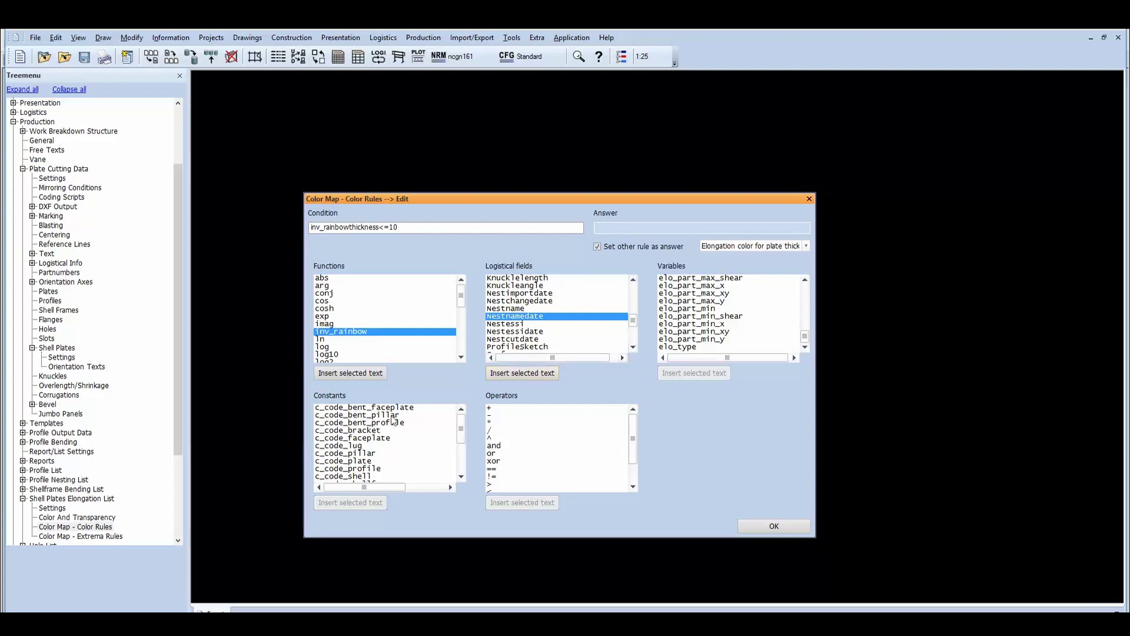
pyautogui.scroll(-2, 381, 446)
pyautogui.scroll(-2, 531, 461)
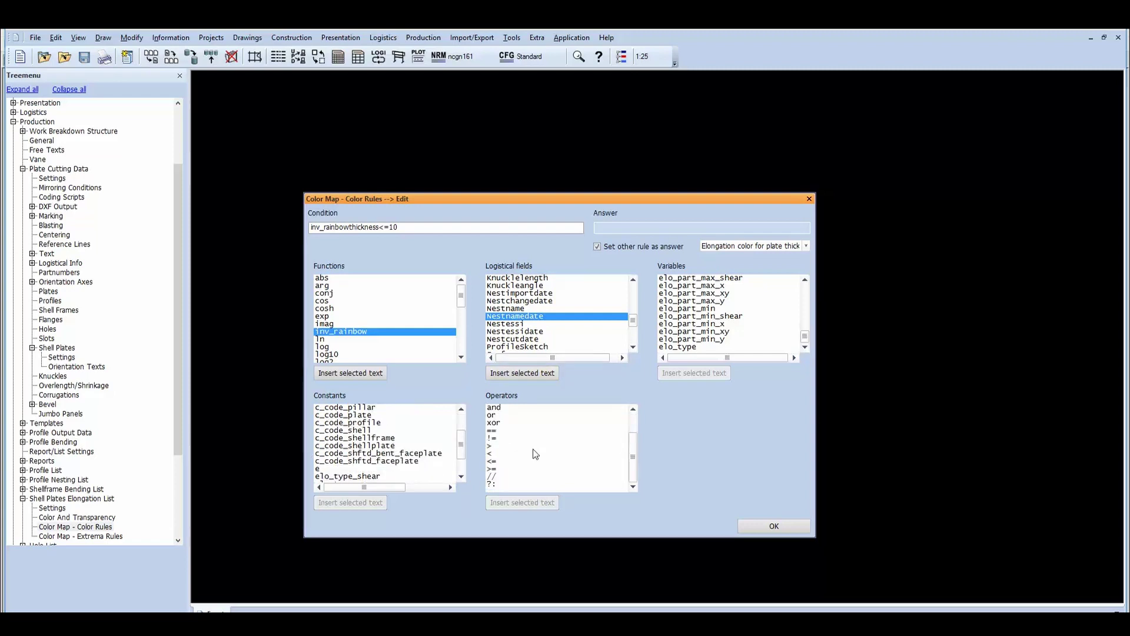
pyautogui.click(809, 198)
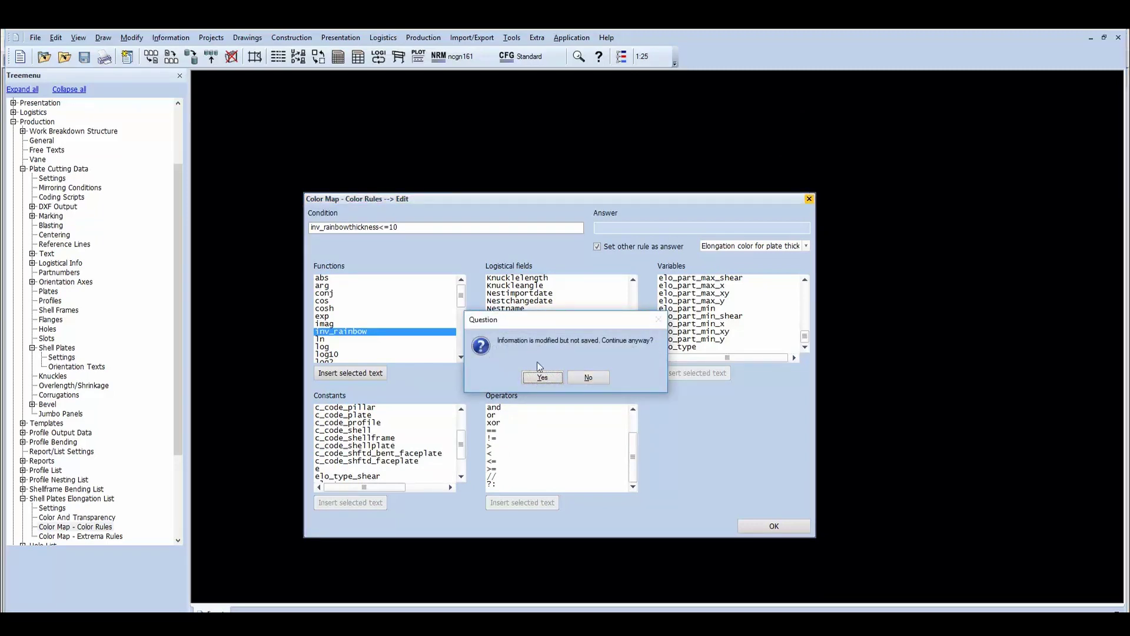
pyautogui.click(546, 380)
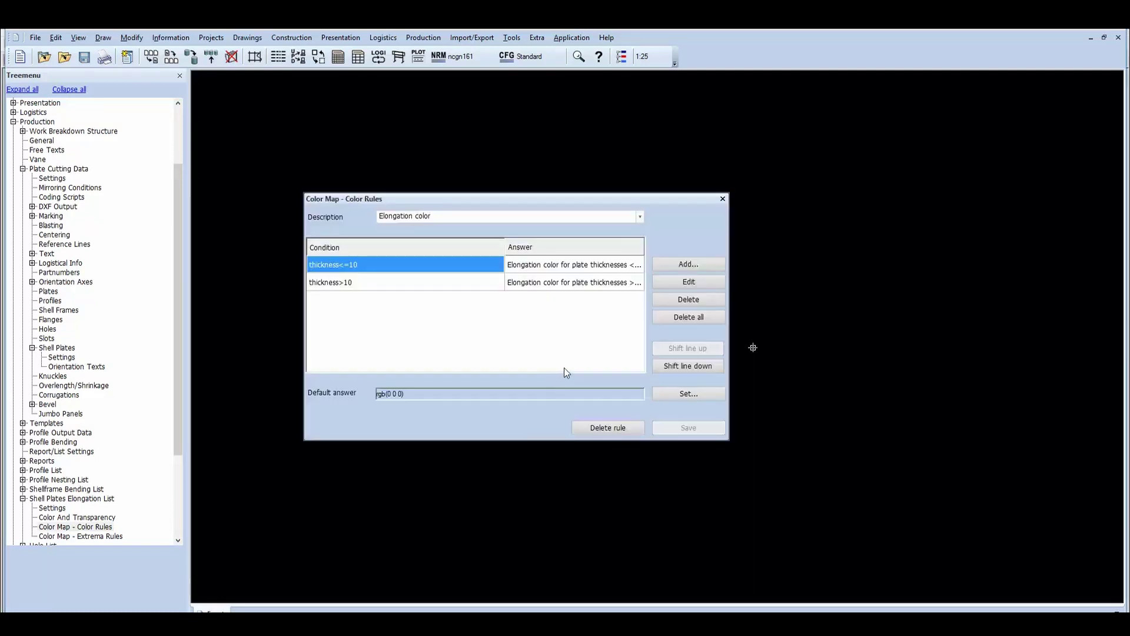
pyautogui.click(723, 199)
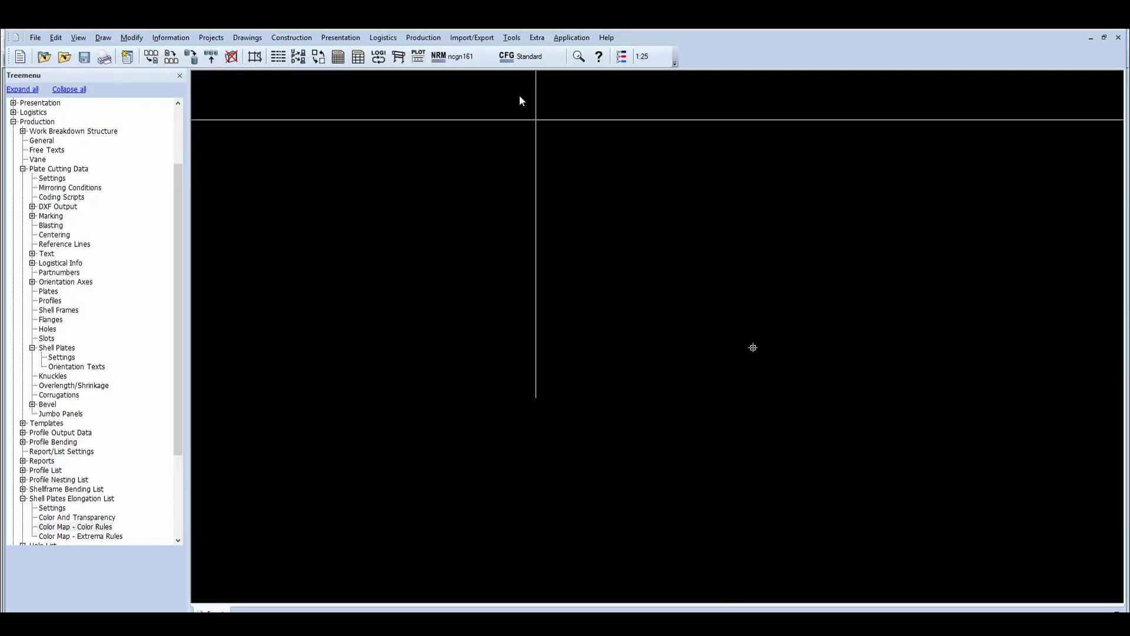
# Open the elongation list's Color Map extrema rules and examine the form for adding a new rule
pyautogui.click(438, 40)
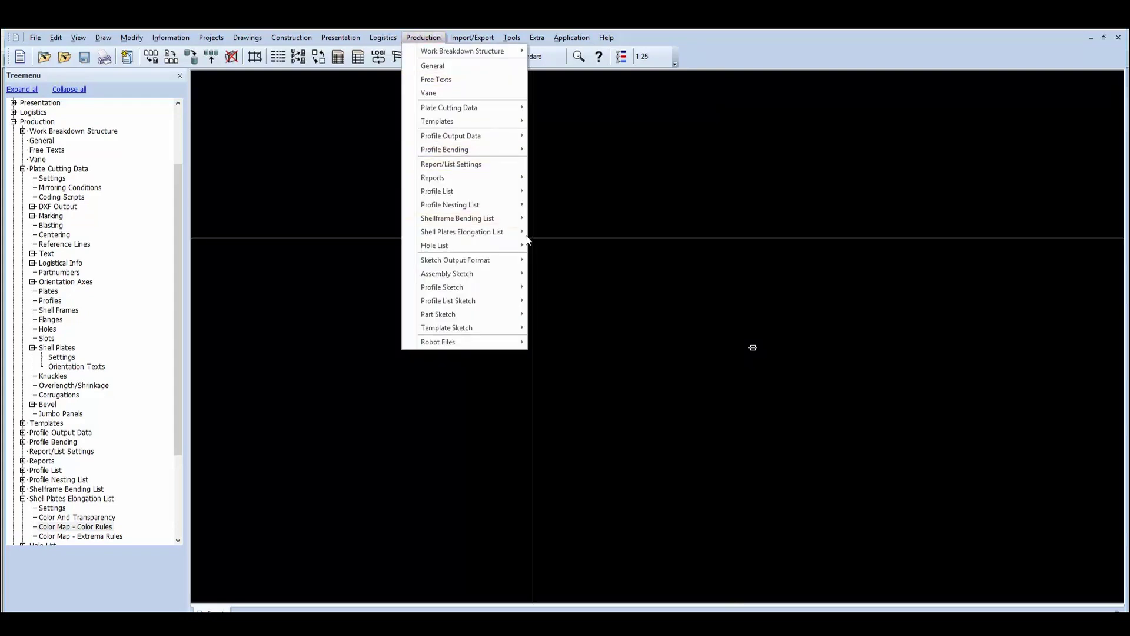
pyautogui.moveTo(506, 232)
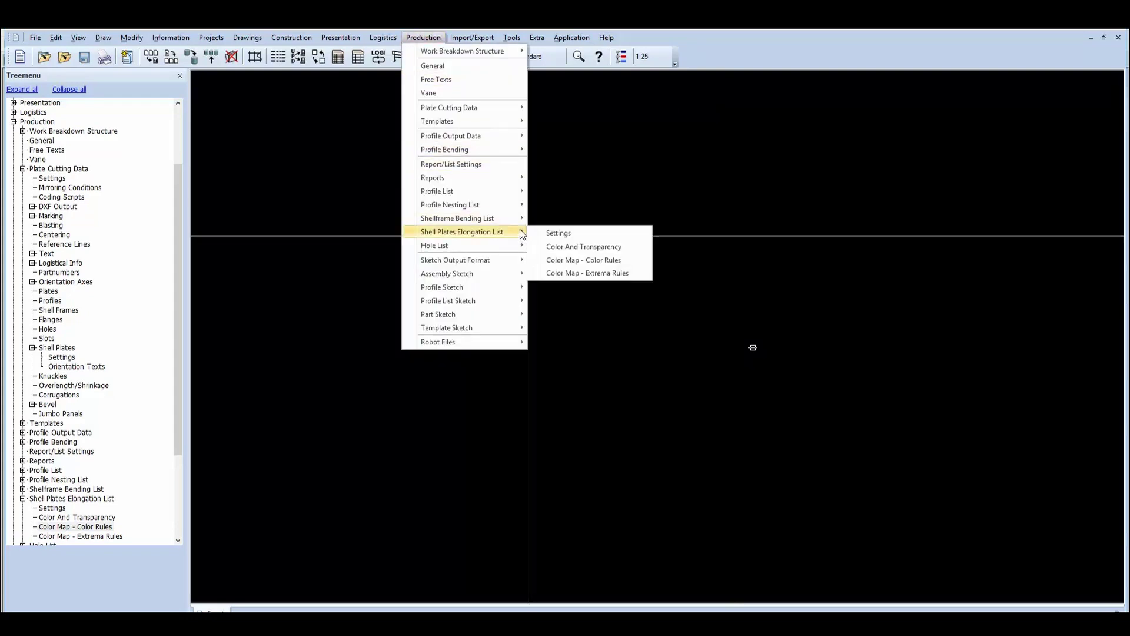
pyautogui.click(633, 272)
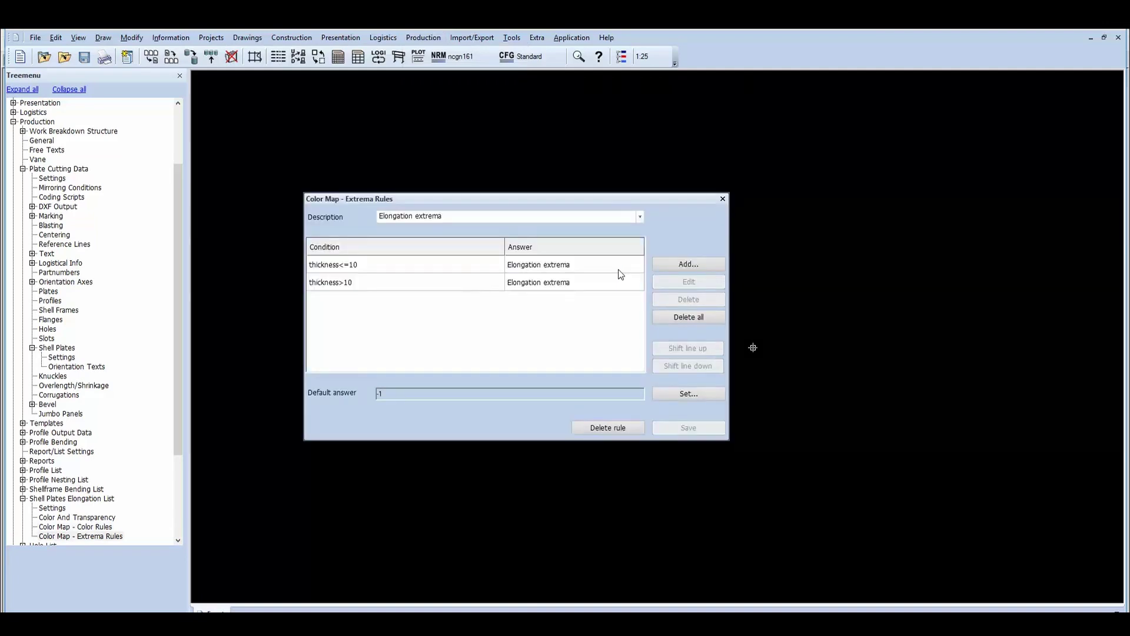
pyautogui.click(486, 268)
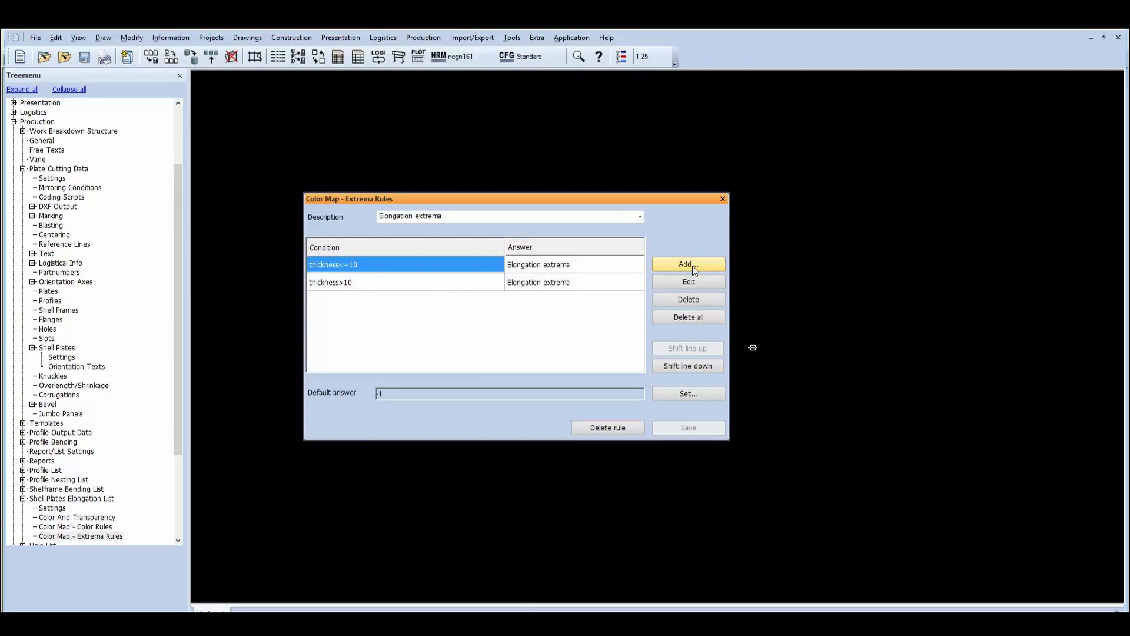
pyautogui.click(692, 266)
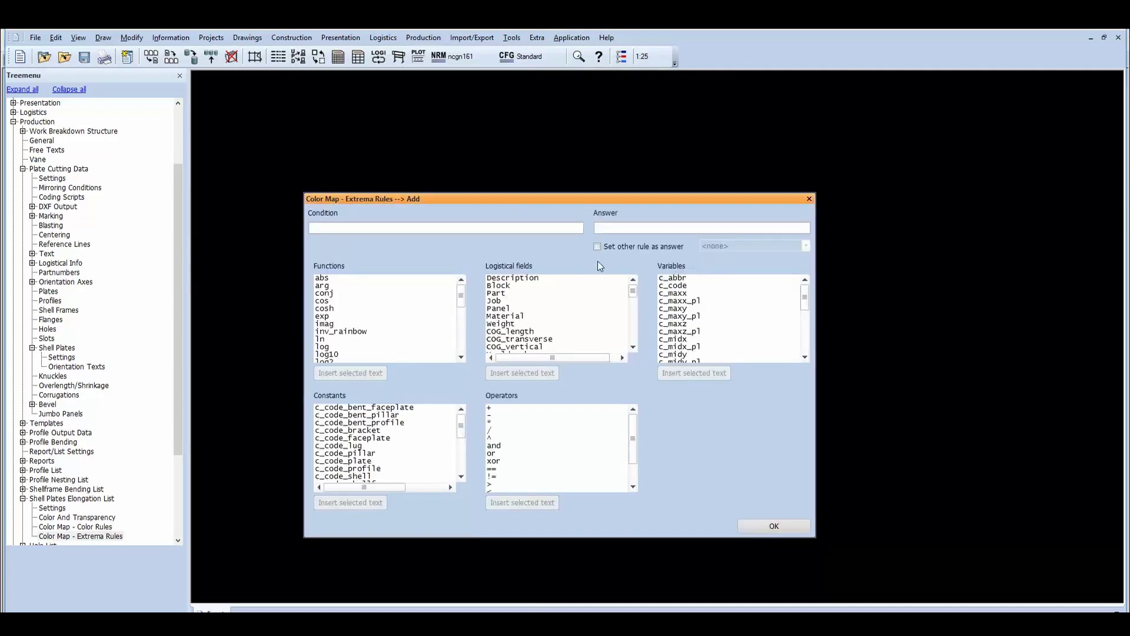
pyautogui.scroll(-2, 616, 419)
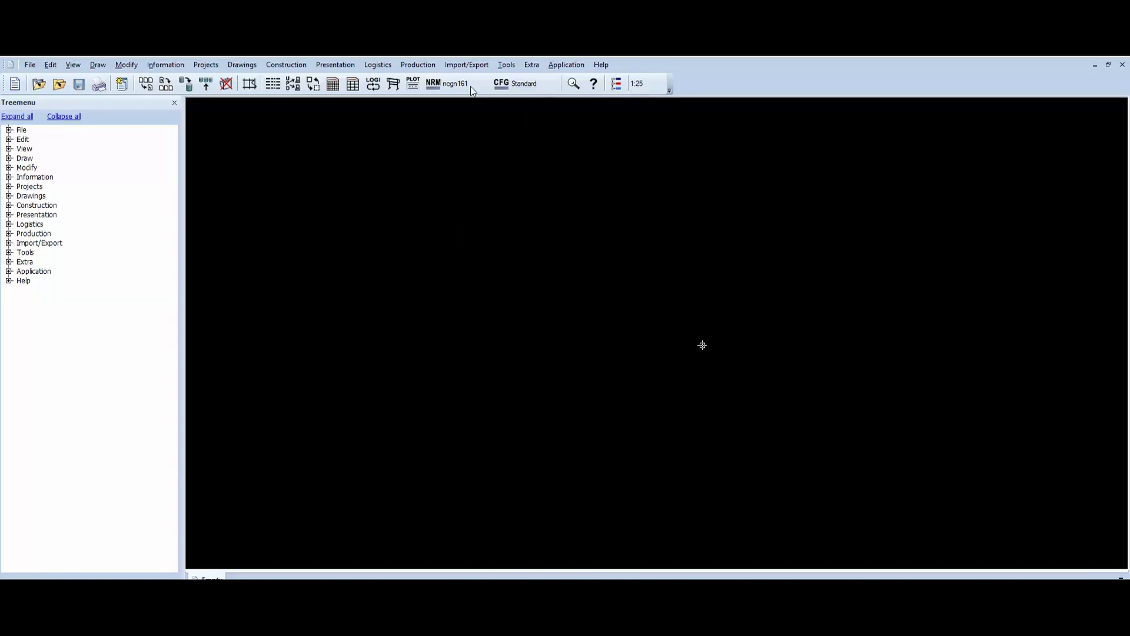
# Open the Shell Plates settings for plate cutting data, read their help page, and return to the settings
pyautogui.click(423, 66)
pyautogui.moveTo(491, 139)
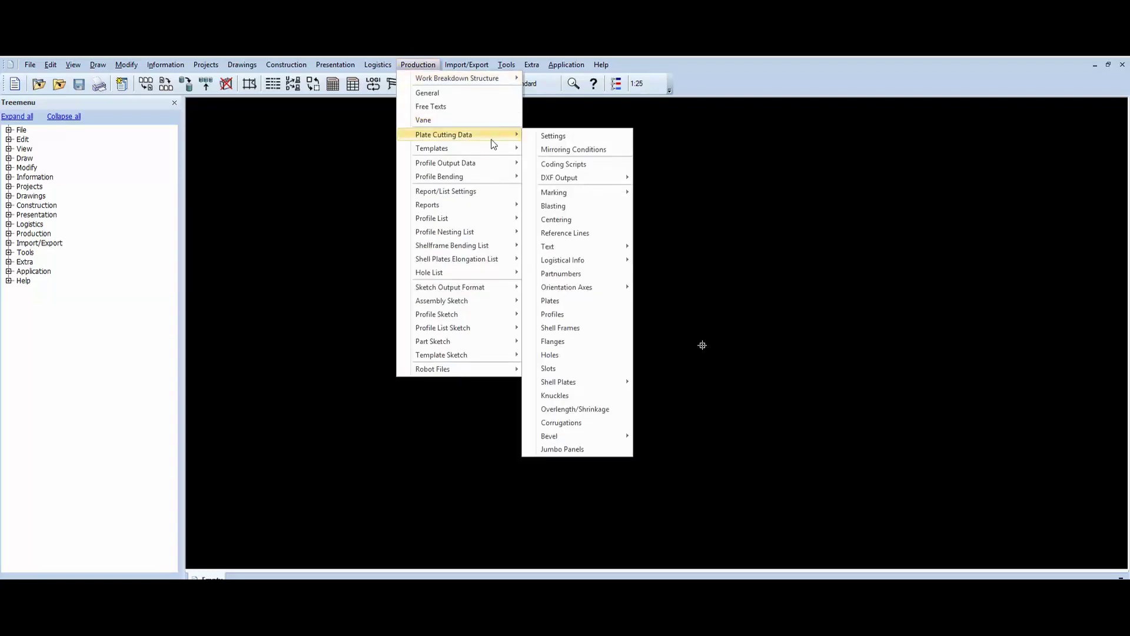
pyautogui.moveTo(600, 382)
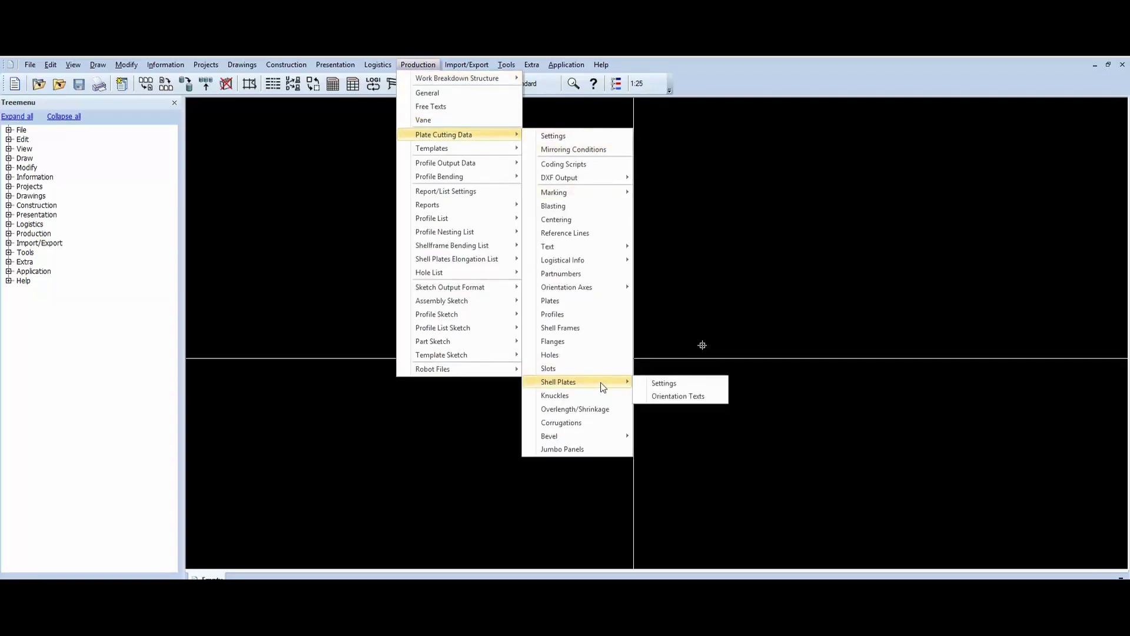
pyautogui.click(688, 383)
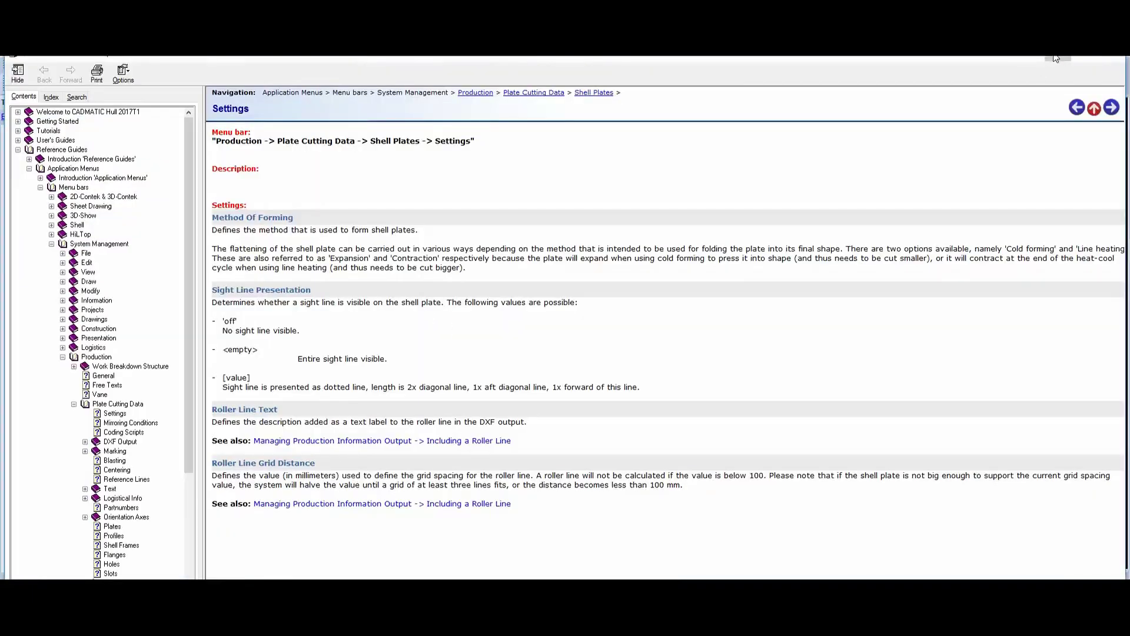
pyautogui.click(1057, 54)
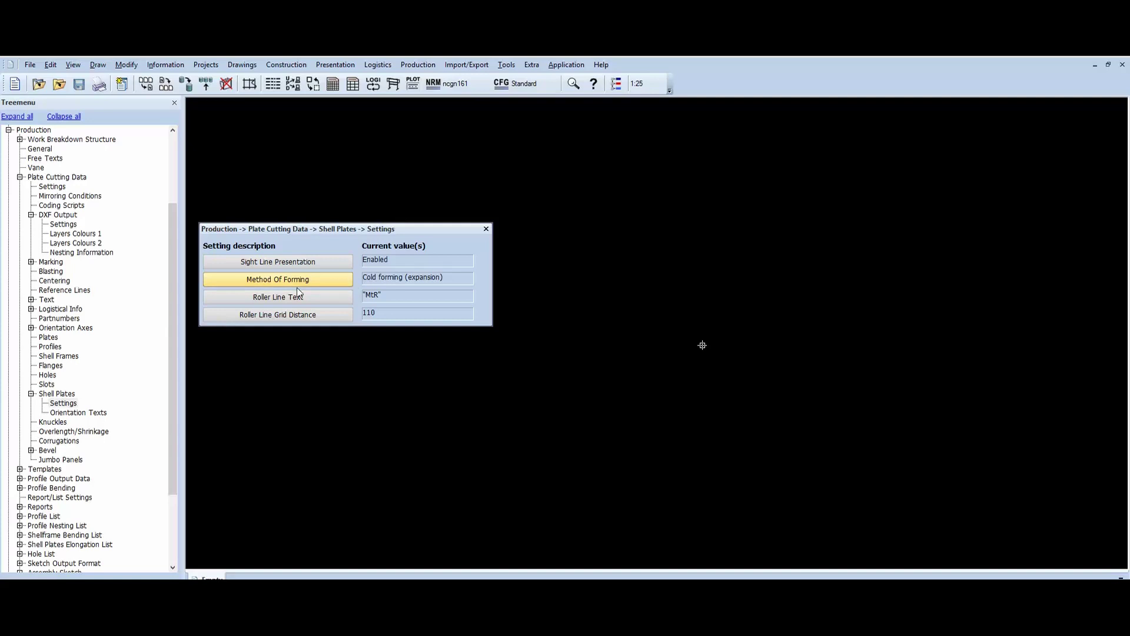
# Open the DXF Output settings of the plate cutting data, read their help page, and close the help and settings
pyautogui.click(420, 65)
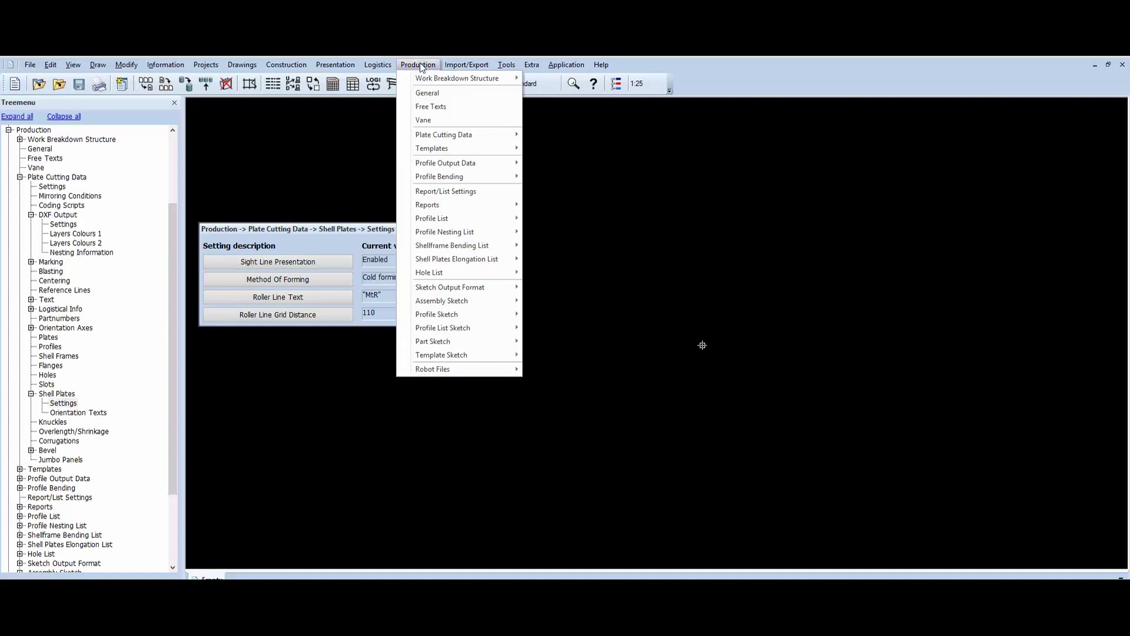
pyautogui.moveTo(493, 137)
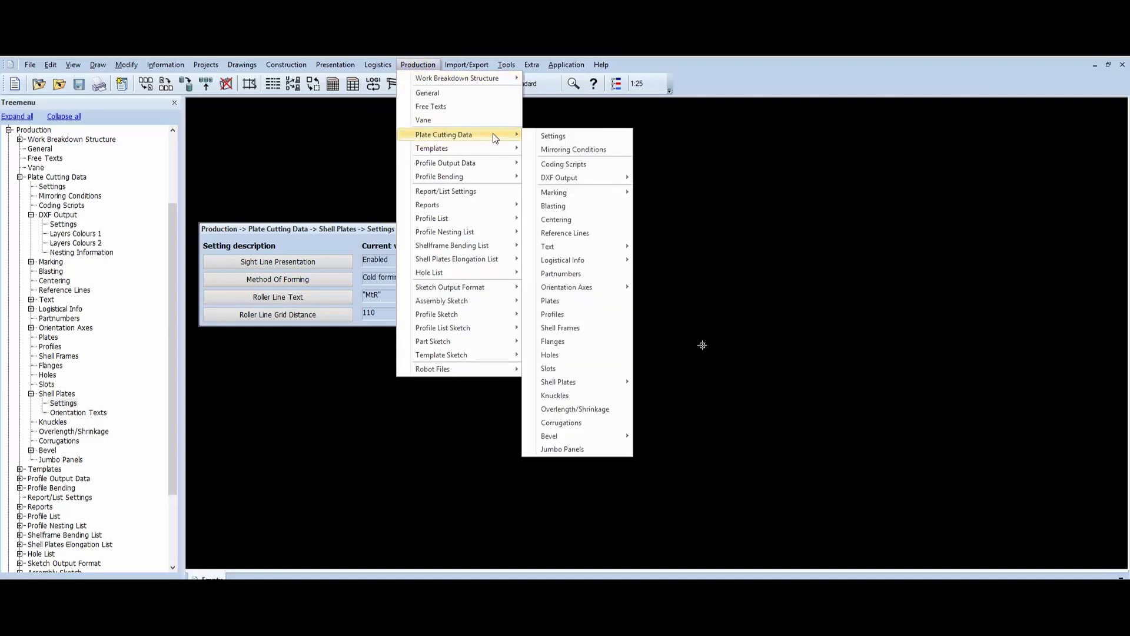
pyautogui.moveTo(610, 177)
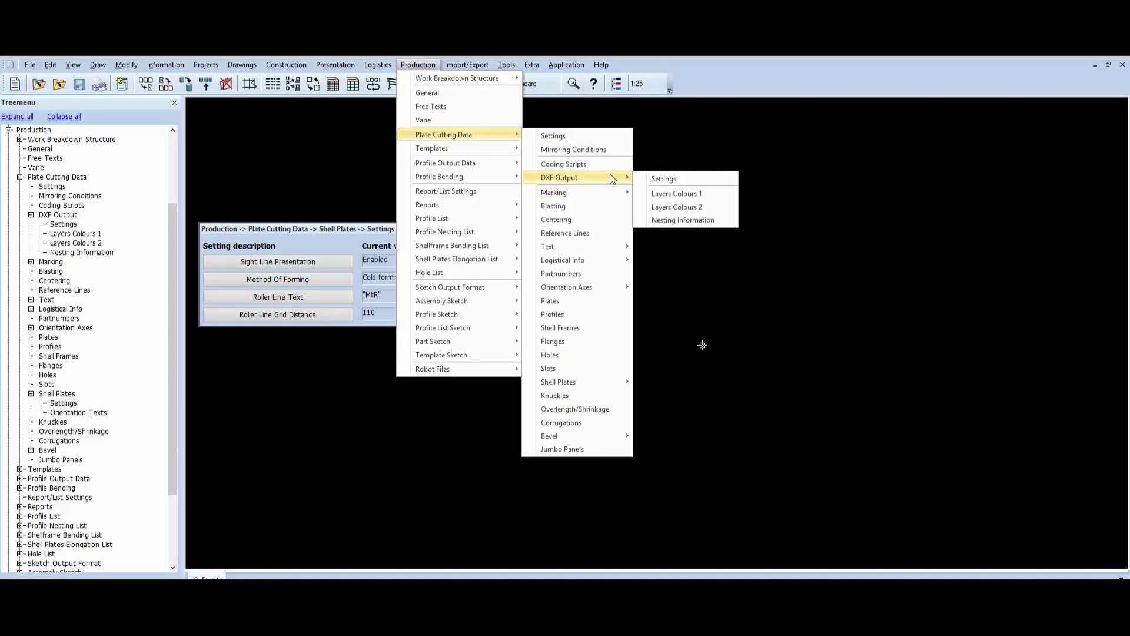
pyautogui.press('F1')
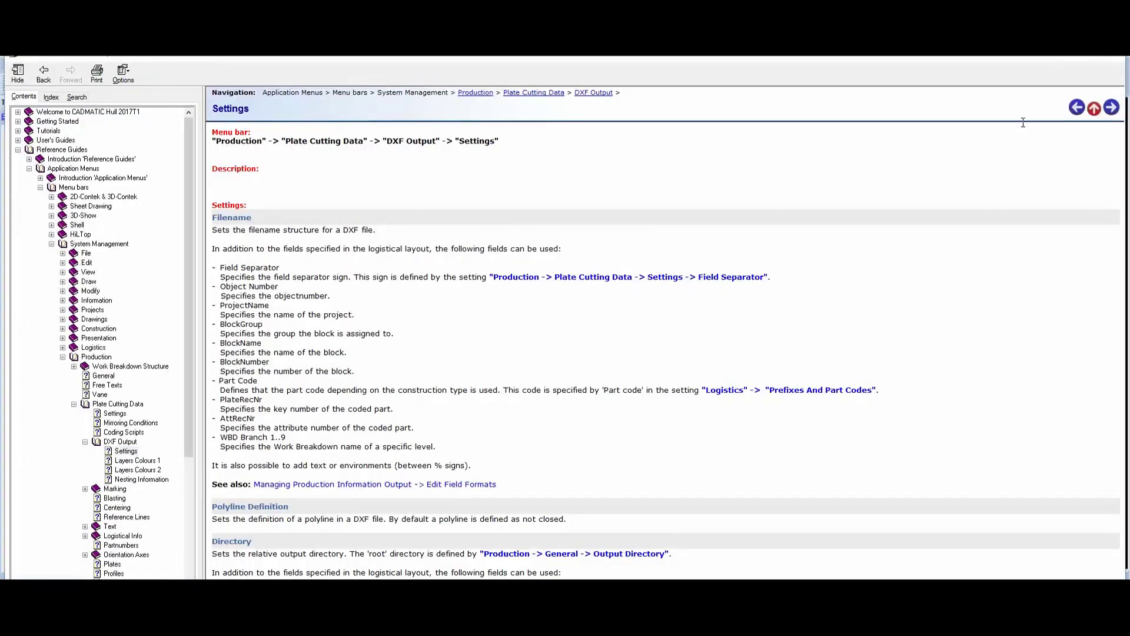
pyautogui.click(1121, 62)
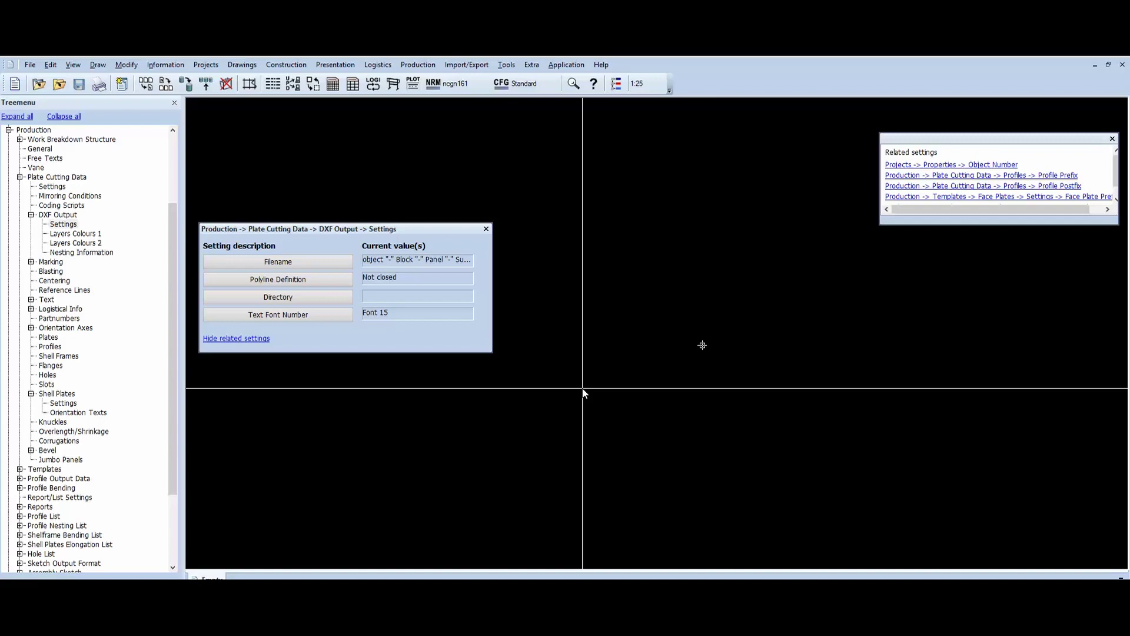
pyautogui.click(487, 226)
pyautogui.click(486, 229)
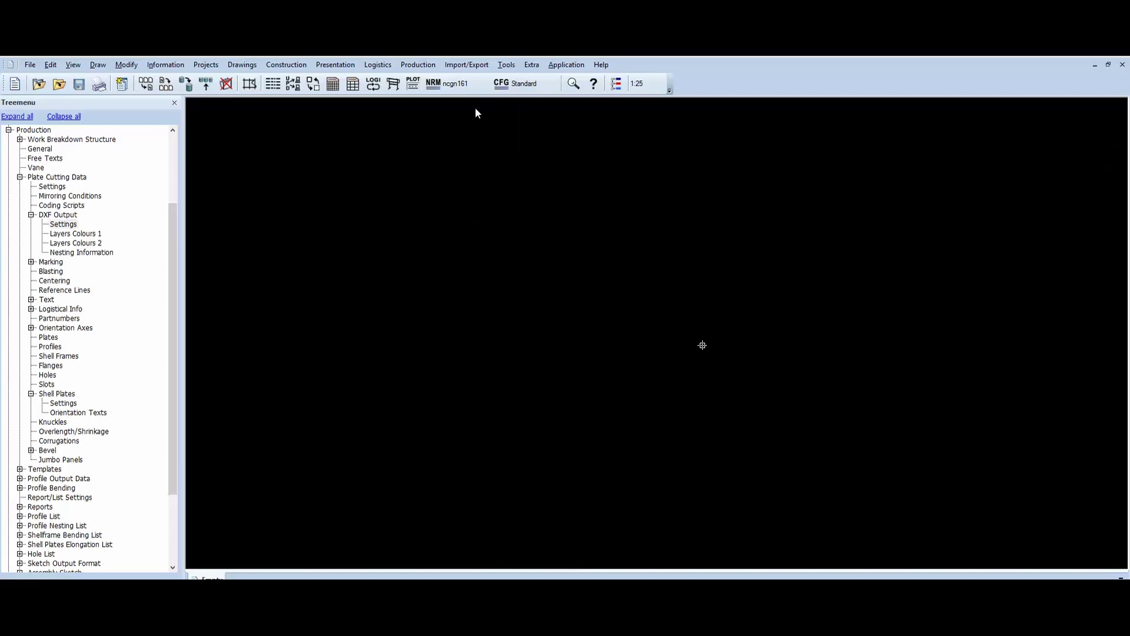
# Check the Marking settings for plates in the plate cutting data, consult their help page, and close them
pyautogui.click(421, 61)
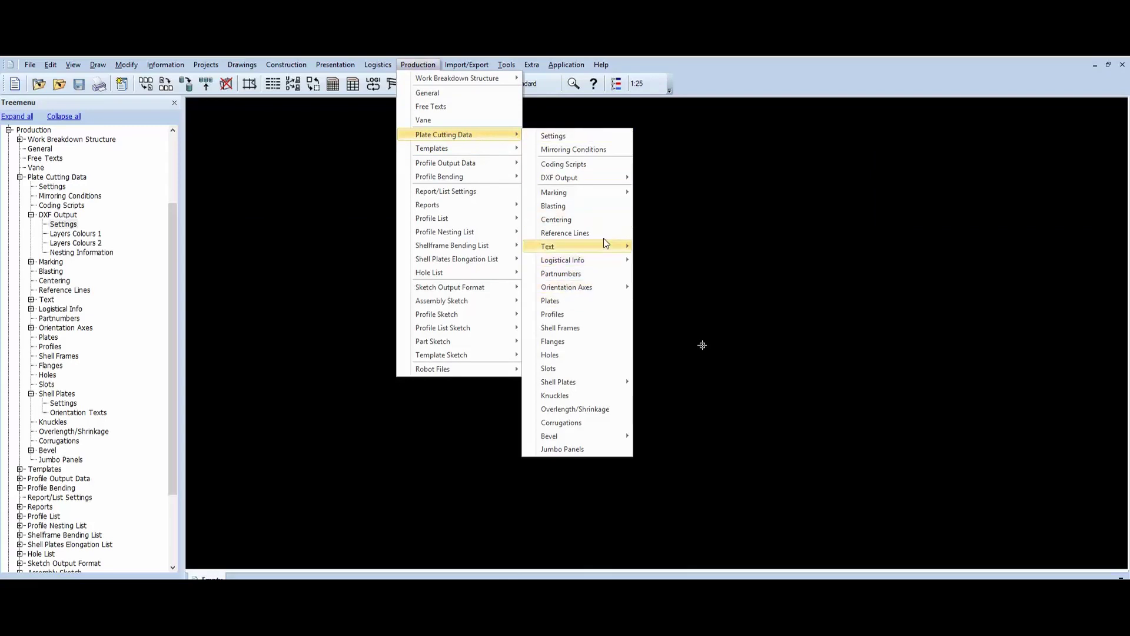
pyautogui.moveTo(607, 191)
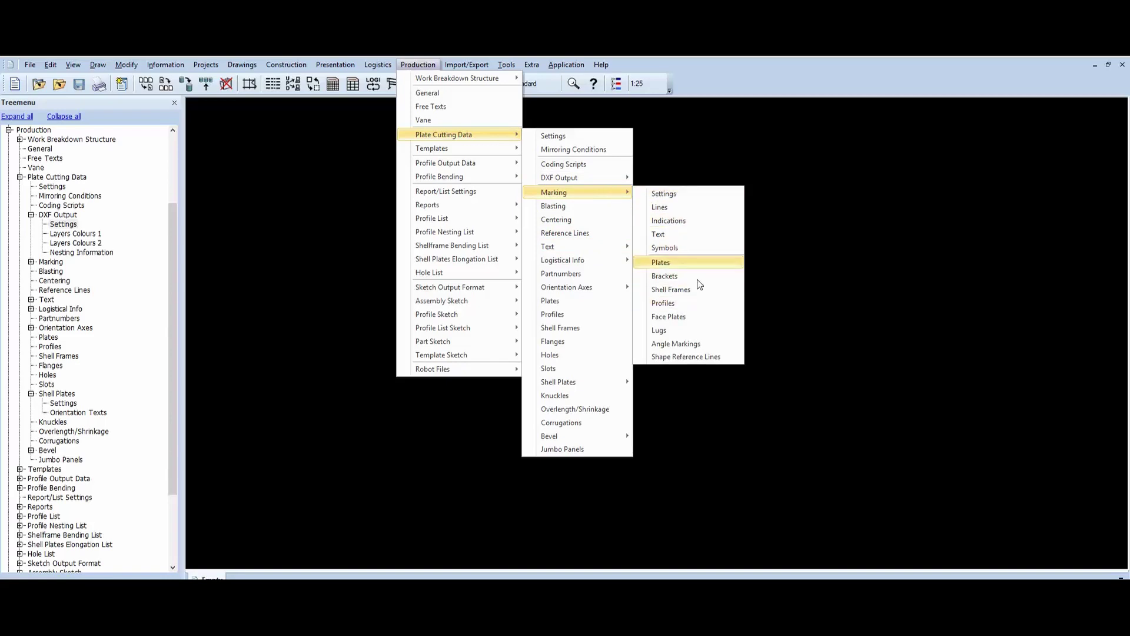
pyautogui.click(701, 263)
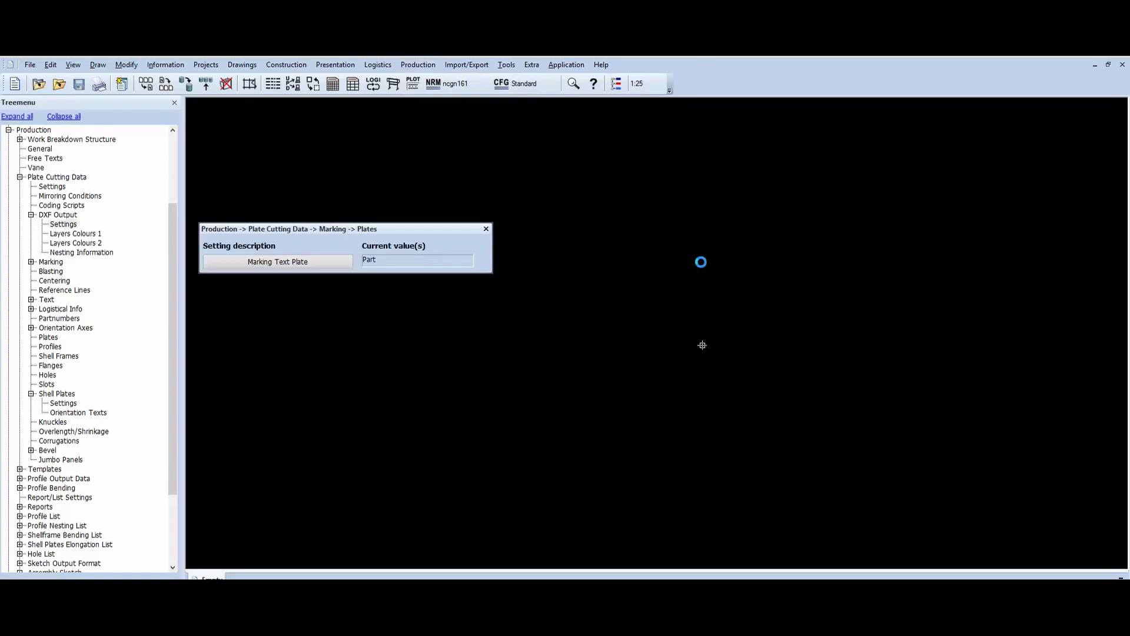
pyautogui.press('F1')
pyautogui.click(1106, 59)
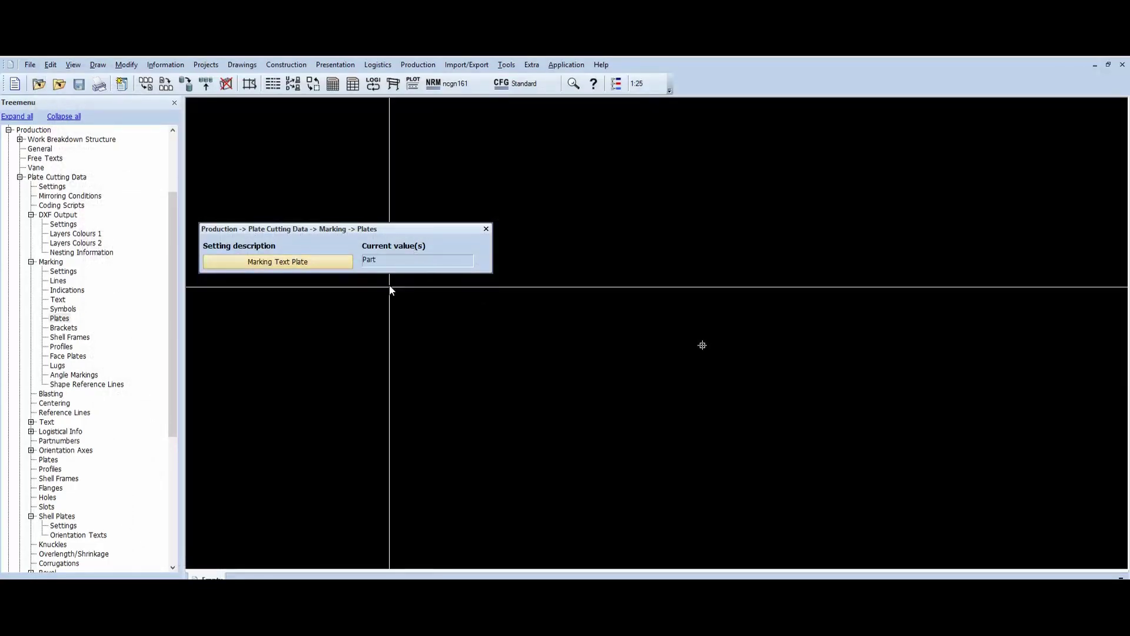
pyautogui.click(487, 229)
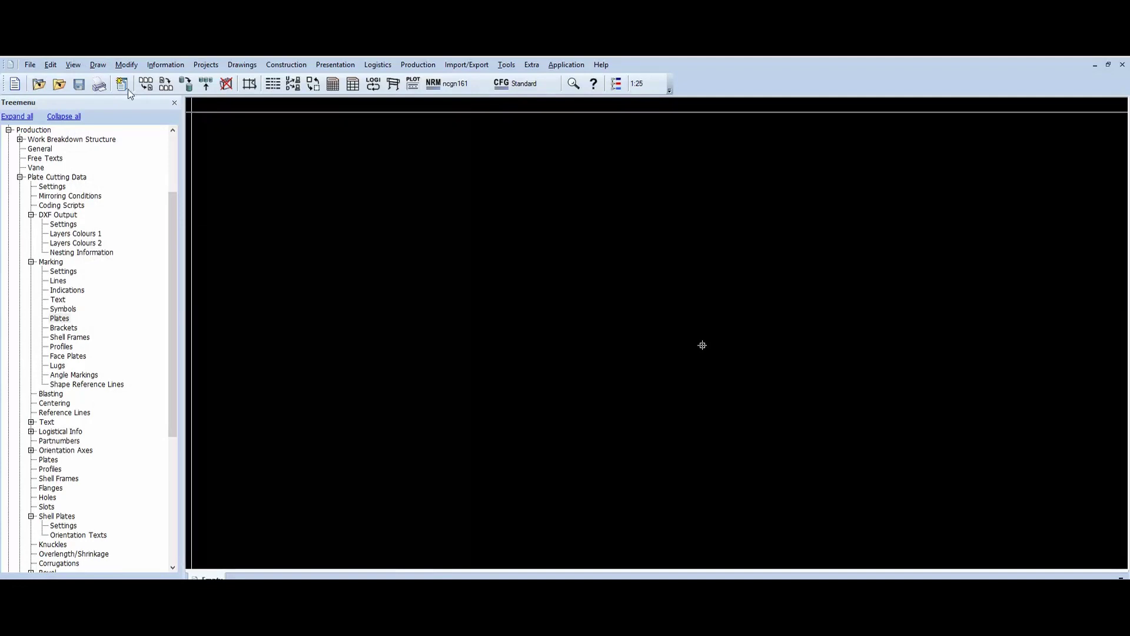
# Open the 108-zsha side view of block 108 from the history of recently used drawings
pyautogui.click(38, 84)
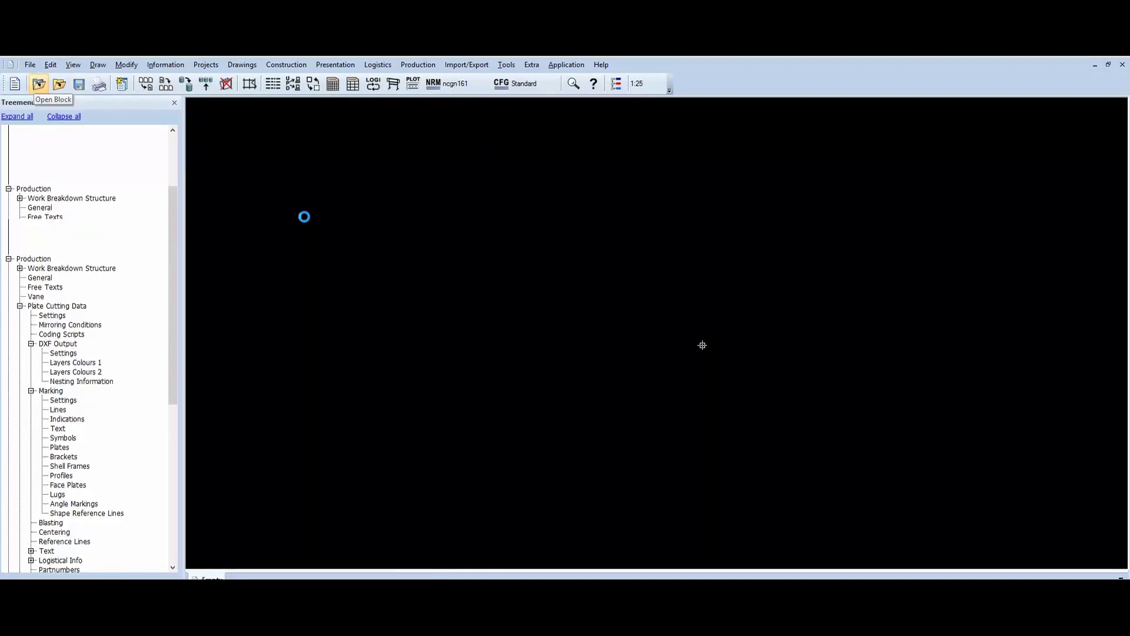
pyautogui.click(362, 333)
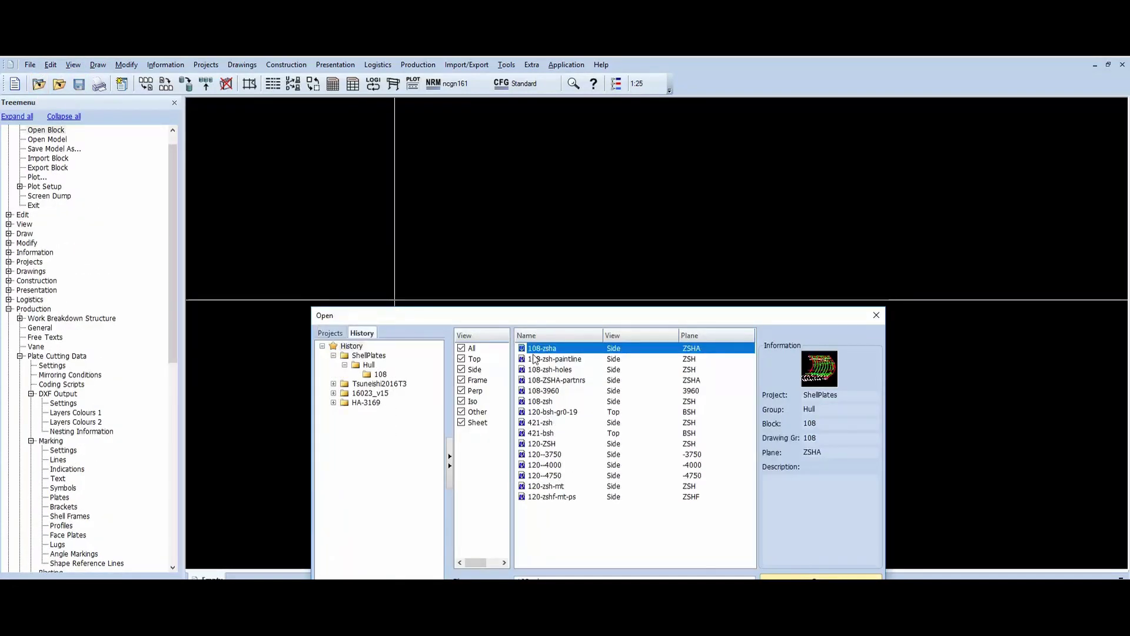
pyautogui.doubleClick(548, 348)
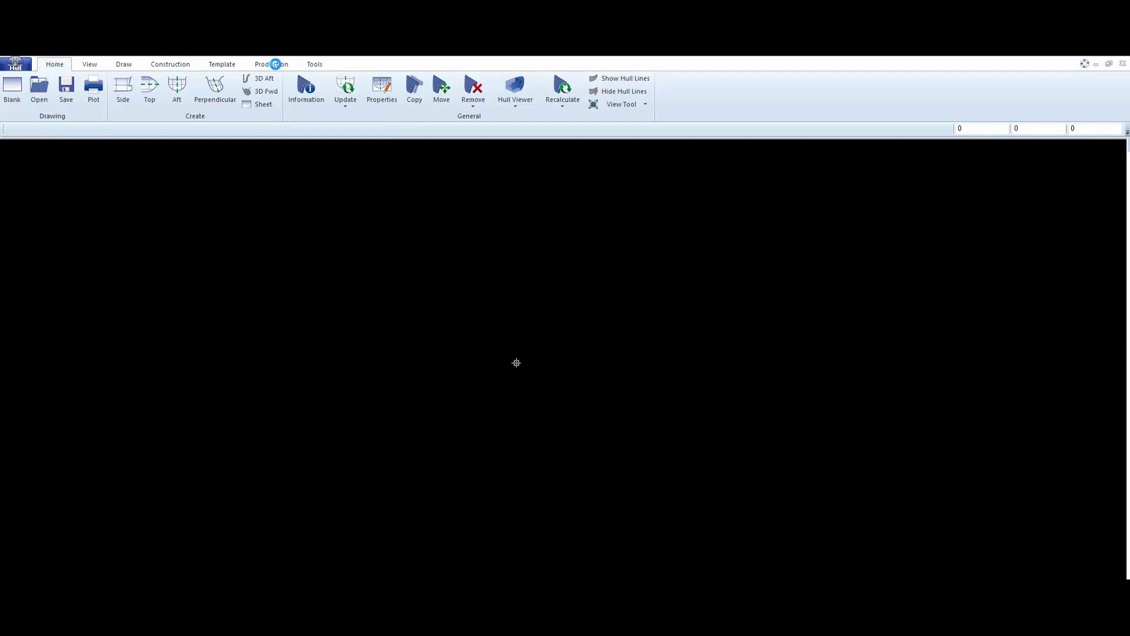
# Bring up the coded drawings of block 108 and examine the contours, markings and roller lines of 1000-108---50.dxf
pyautogui.click(278, 64)
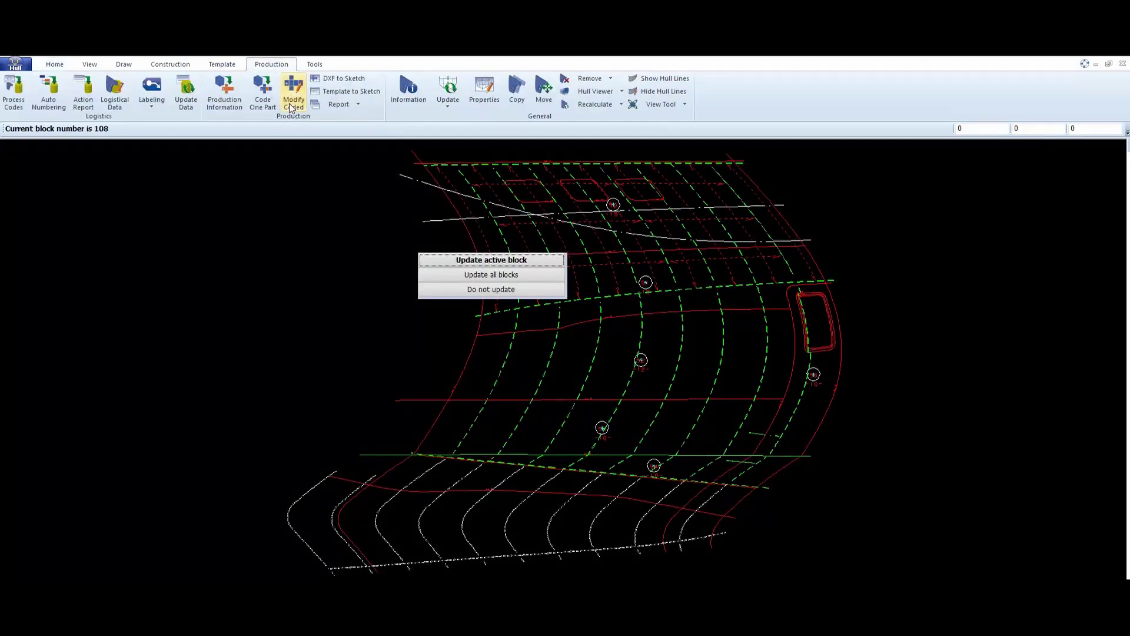
pyautogui.click(293, 92)
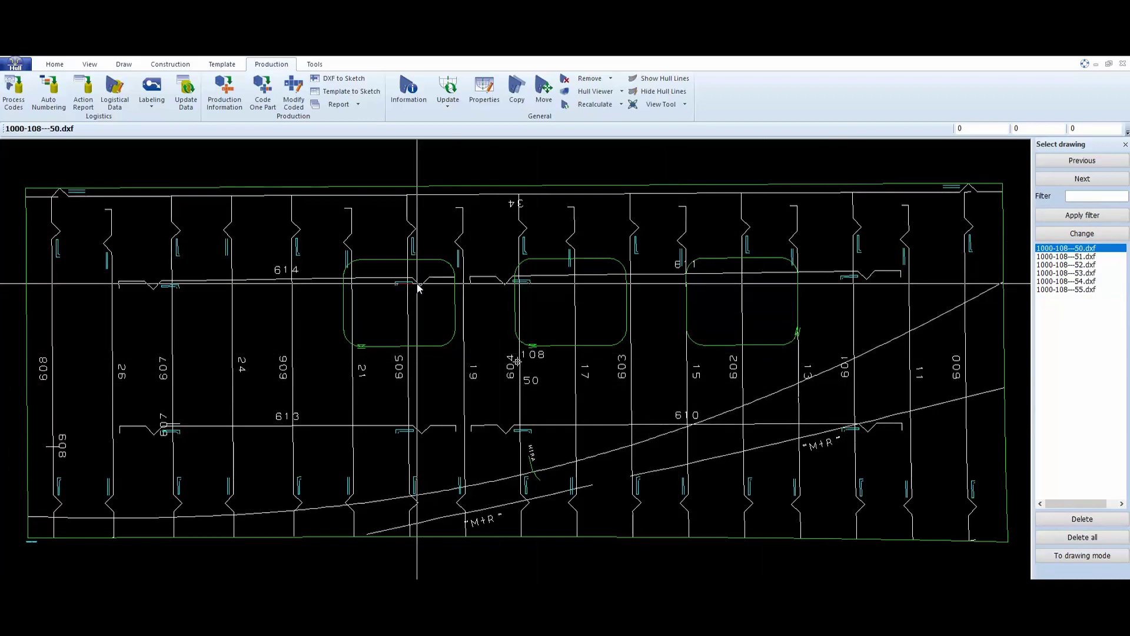
pyautogui.scroll(1, 444, 341)
pyautogui.scroll(-1, 444, 341)
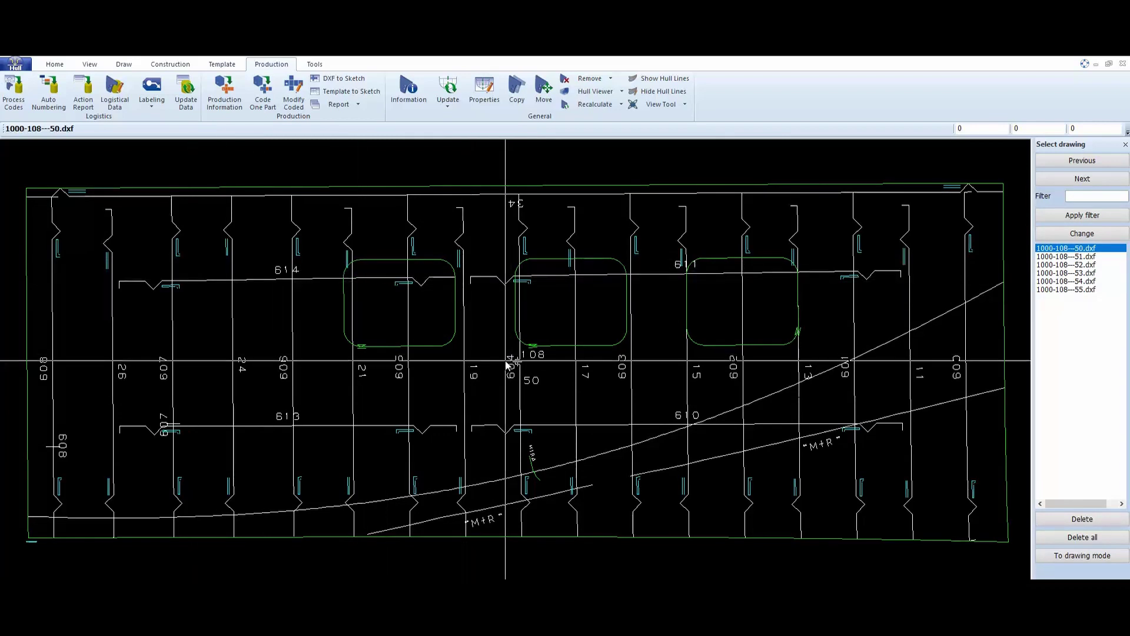
pyautogui.scroll(1, 577, 297)
pyautogui.scroll(-1, 577, 297)
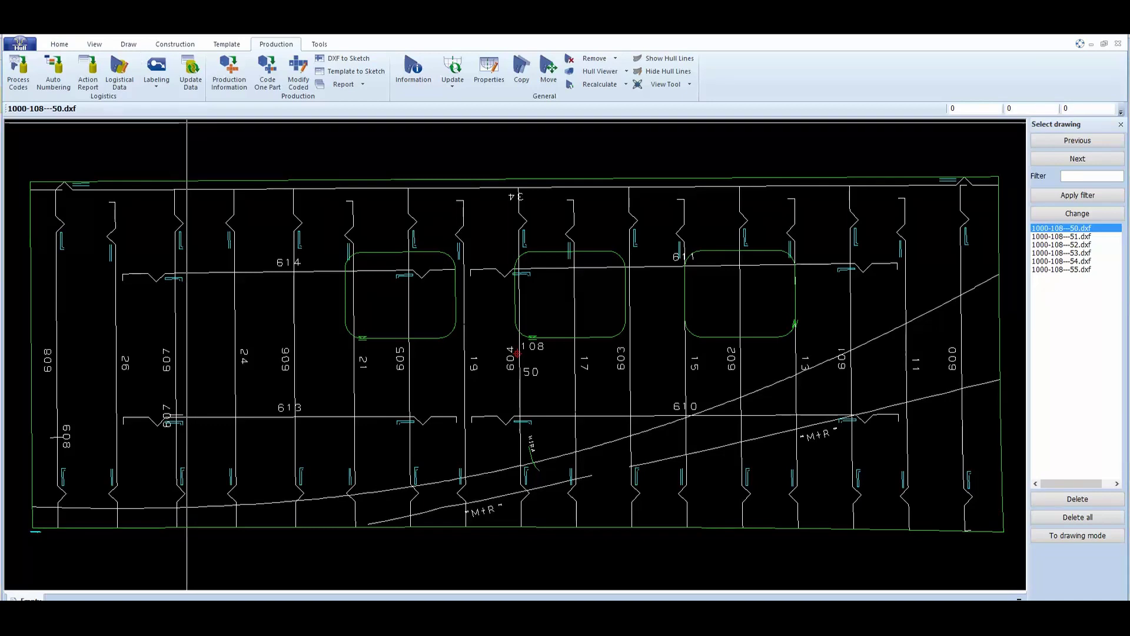
# Create a standard side shell view towards Port for block 108, with a maximum height of 7000 and scale 25
pyautogui.click(127, 70)
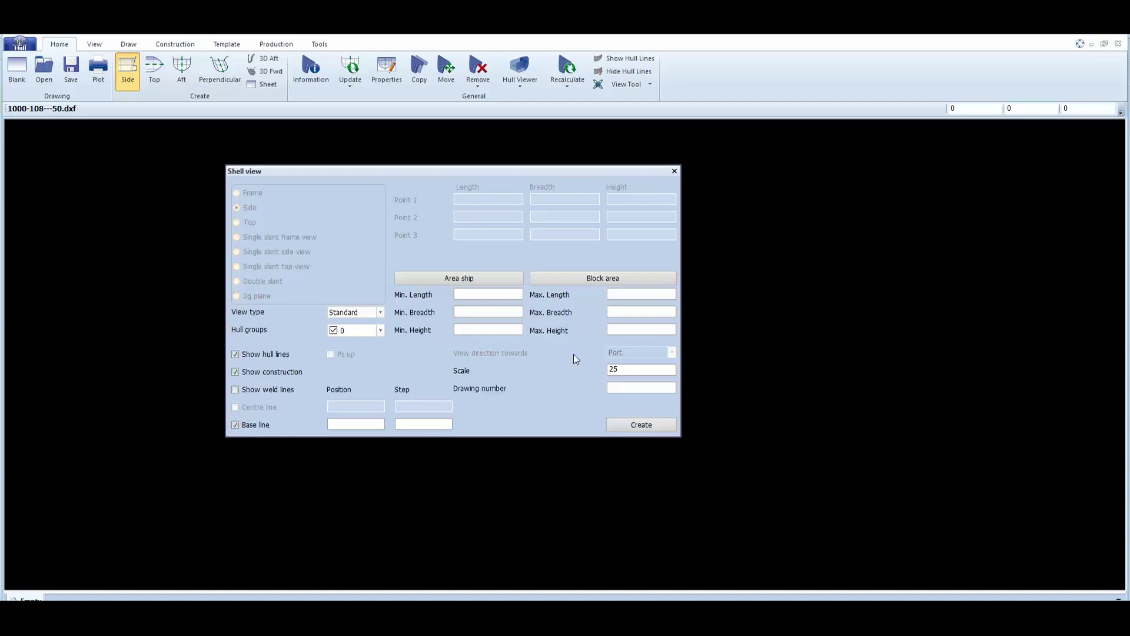
pyautogui.moveTo(643, 330); pyautogui.dragTo(610, 329)
pyautogui.write('7000')
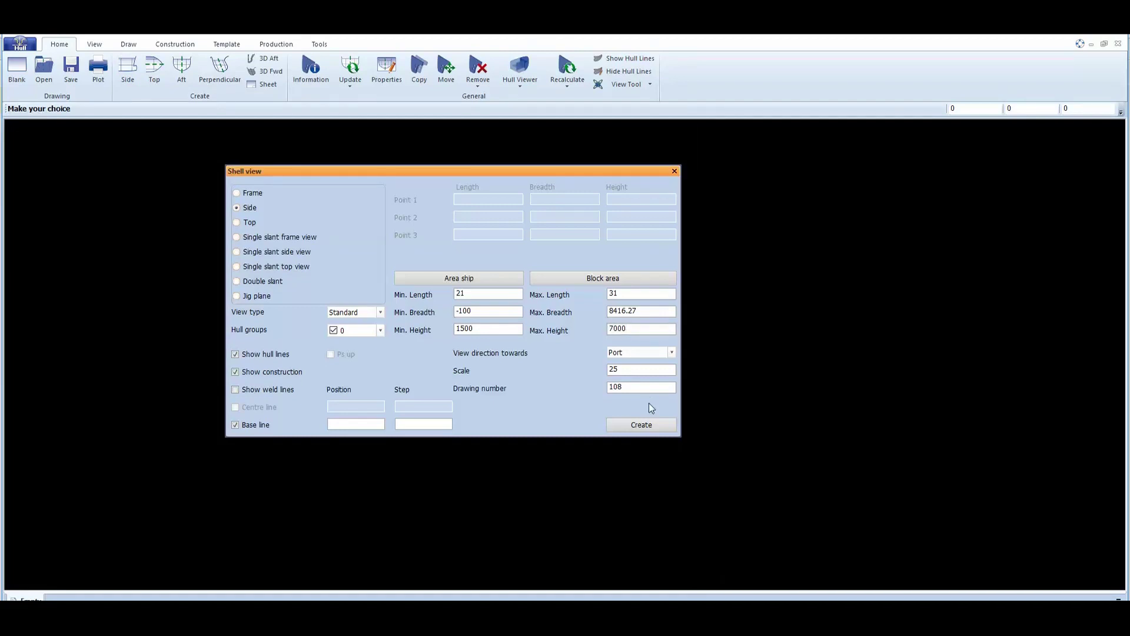
pyautogui.click(627, 425)
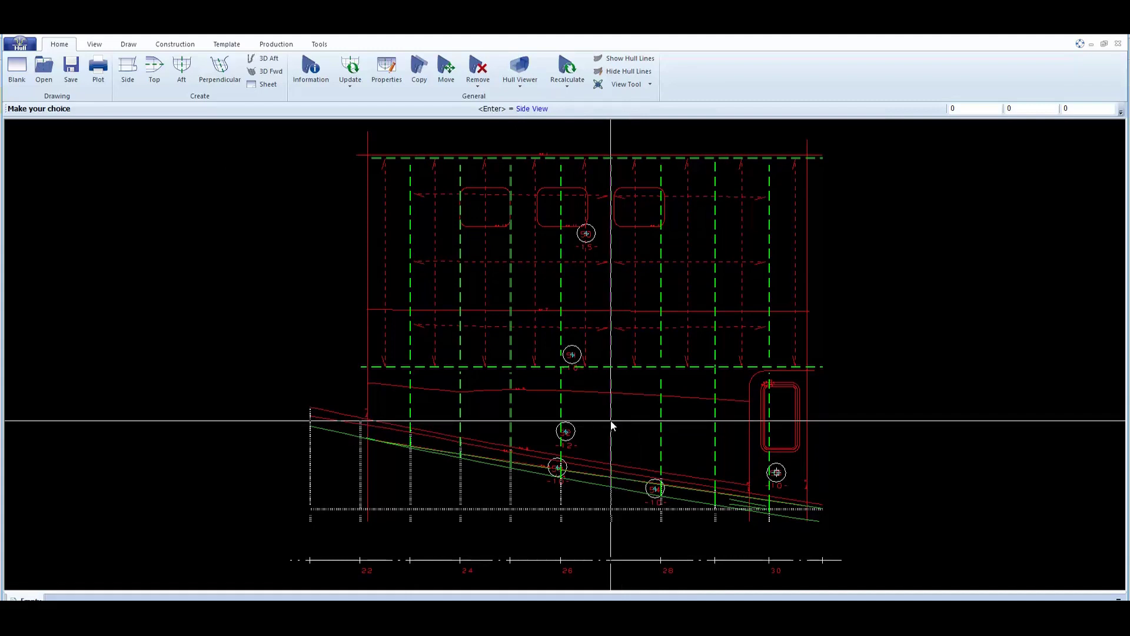
# Insert a shell hole in the upper shell plate using the closed rounded hull line se 10
pyautogui.scroll(2, 627, 336)
pyautogui.moveTo(629, 300); pyautogui.dragTo(561, 452, button='middle')
pyautogui.scroll(3, 551, 423)
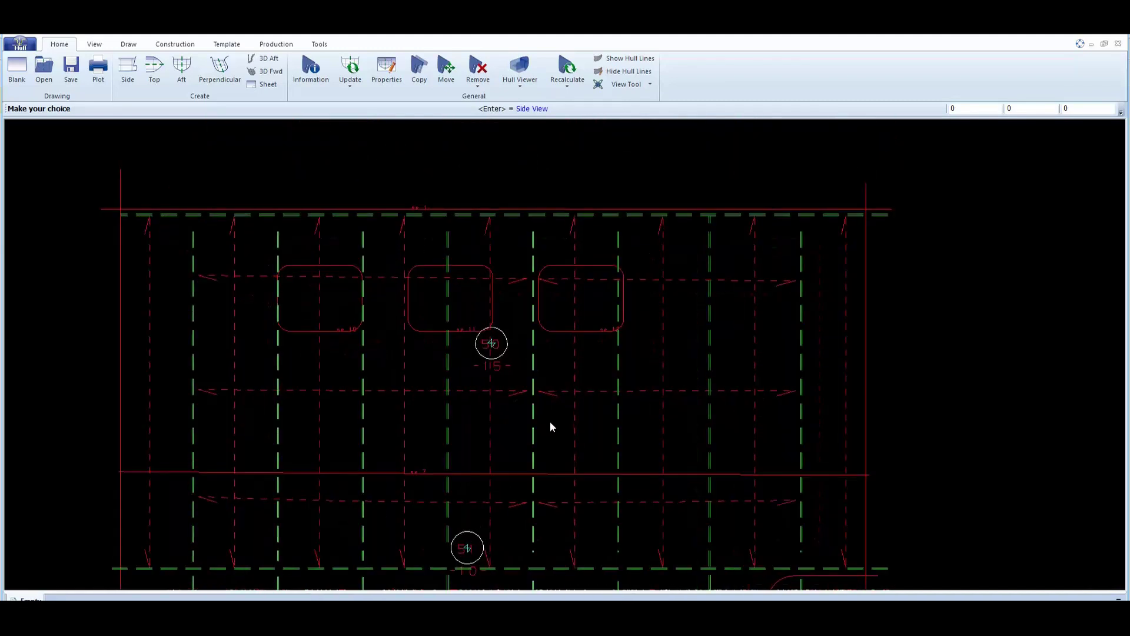
pyautogui.moveTo(494, 392)
pyautogui.mouseDown(button='middle')
pyautogui.moveTo(549, 393)
pyautogui.moveTo(550, 366)
pyautogui.mouseUp(button='middle')
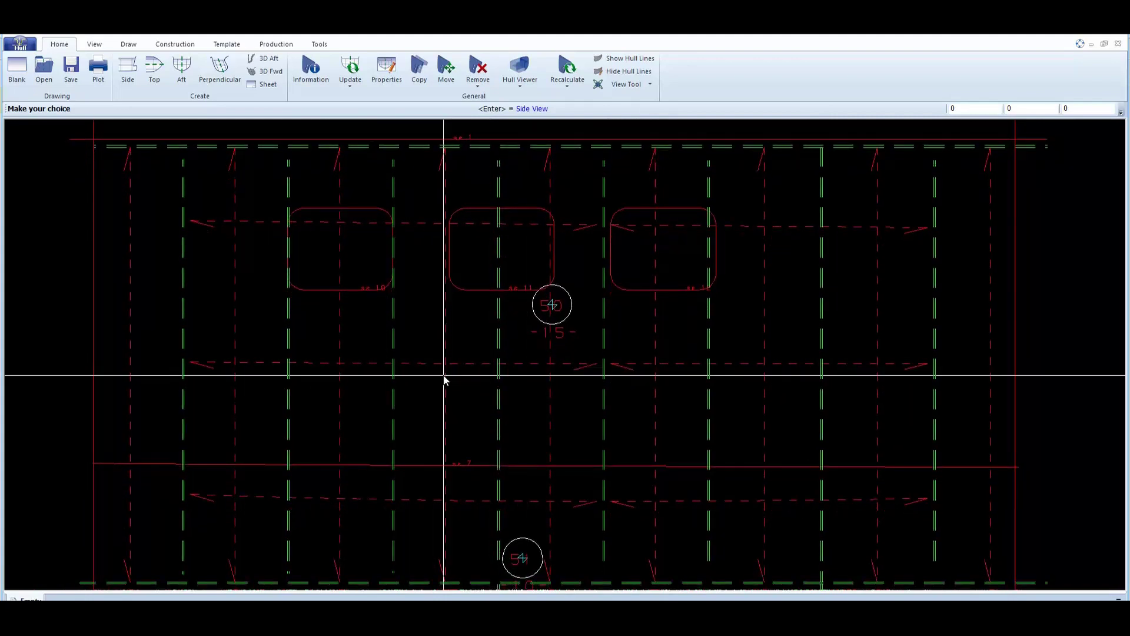
pyautogui.click(180, 48)
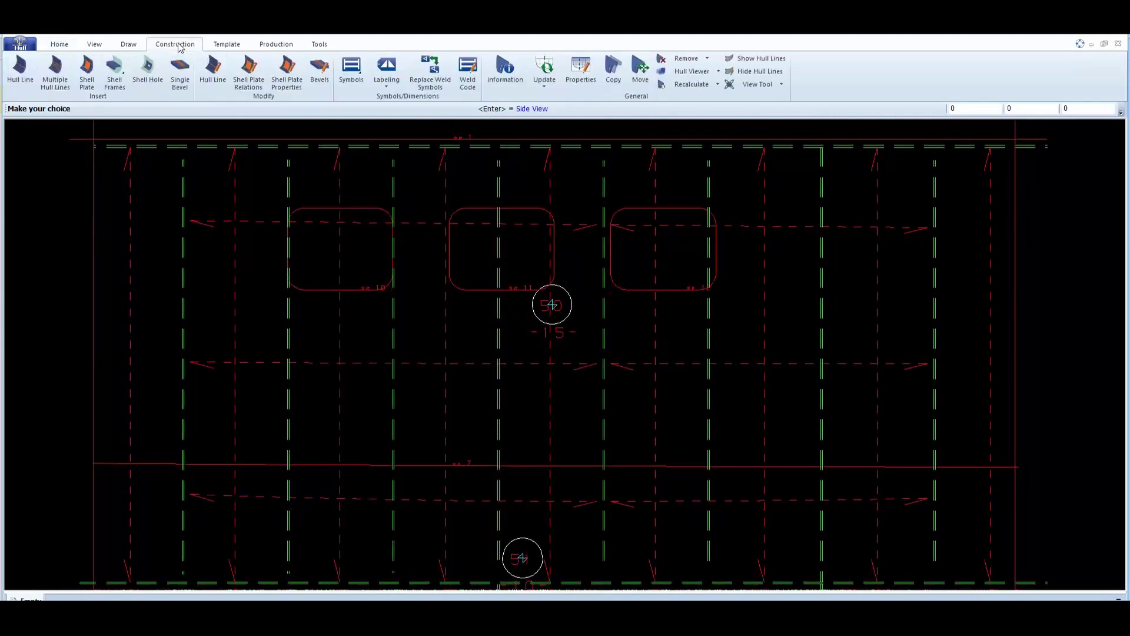
pyautogui.click(148, 74)
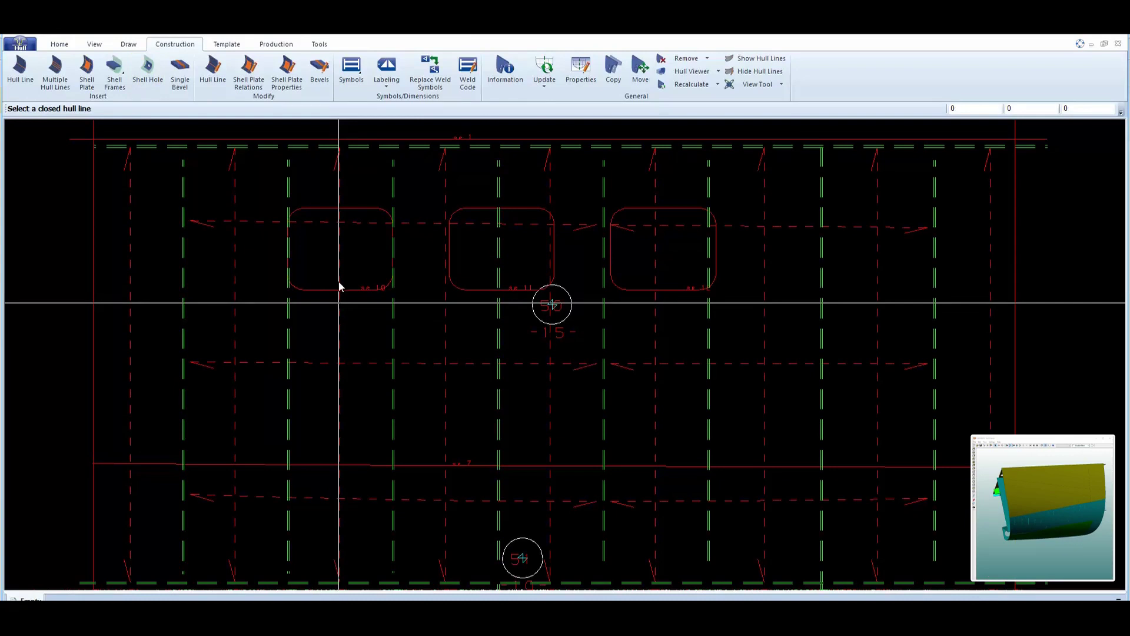
pyautogui.click(375, 209)
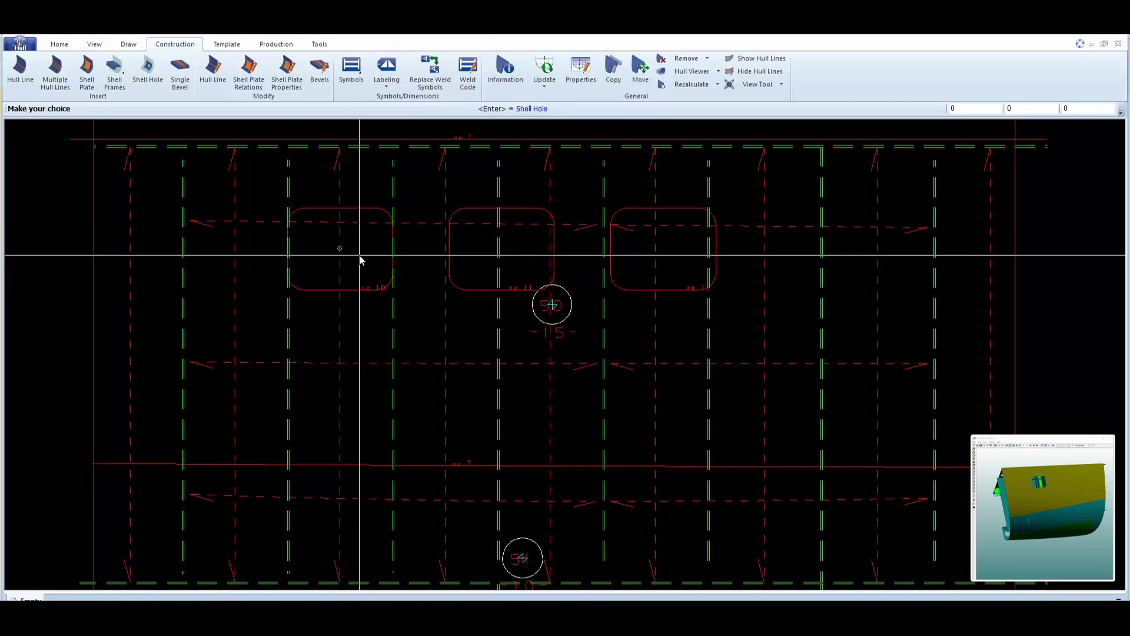
# Inspect the new shell hole at se 10 up close and query its item information through its centre mark
pyautogui.scroll(2, 361, 264)
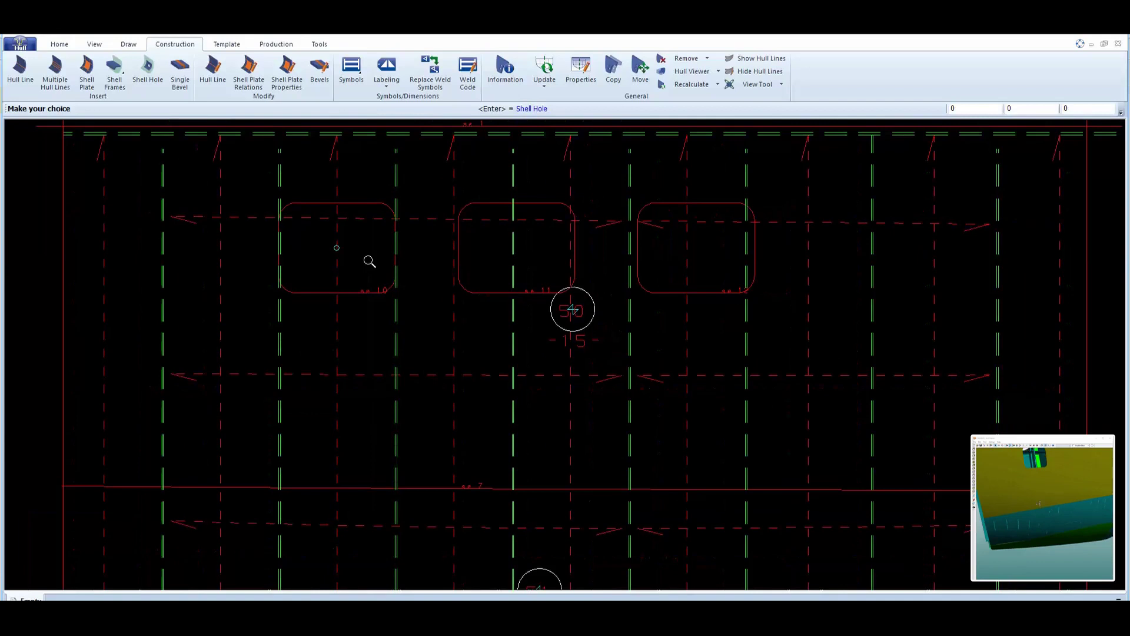
pyautogui.scroll(-1, 366, 266)
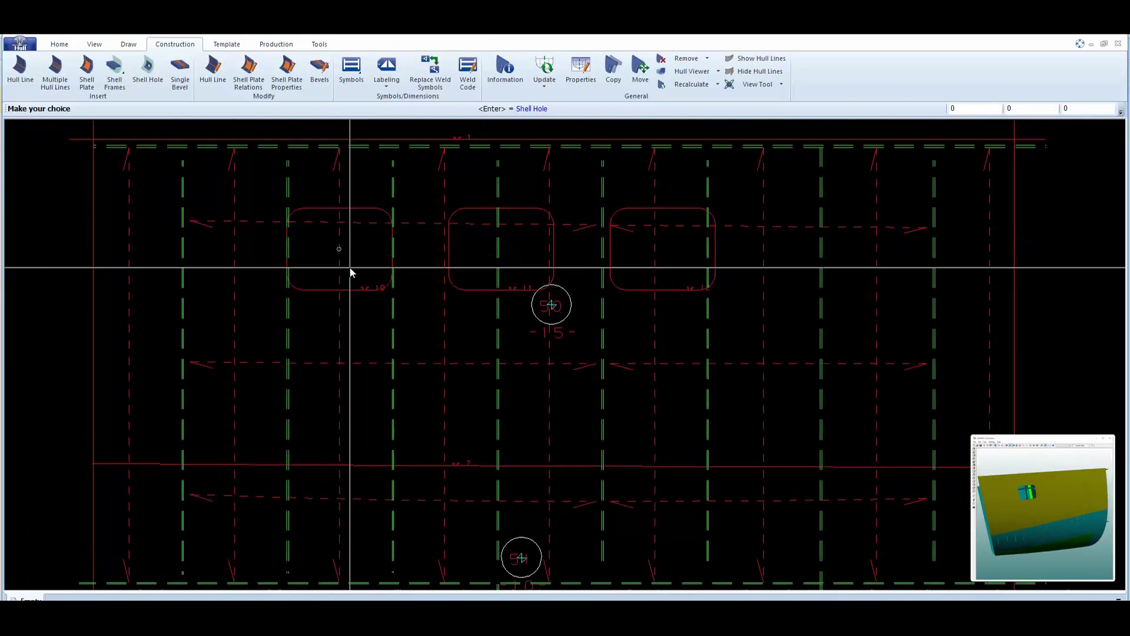
pyautogui.scroll(2, 350, 271)
pyautogui.moveTo(363, 239); pyautogui.dragTo(383, 318, button='middle')
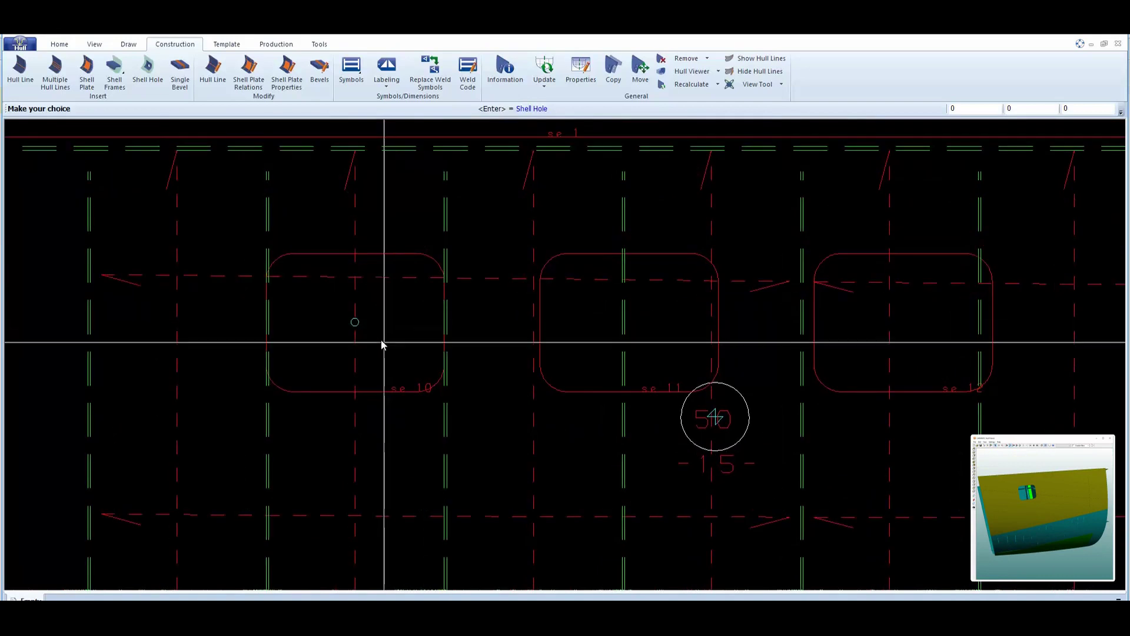
pyautogui.scroll(2, 356, 327)
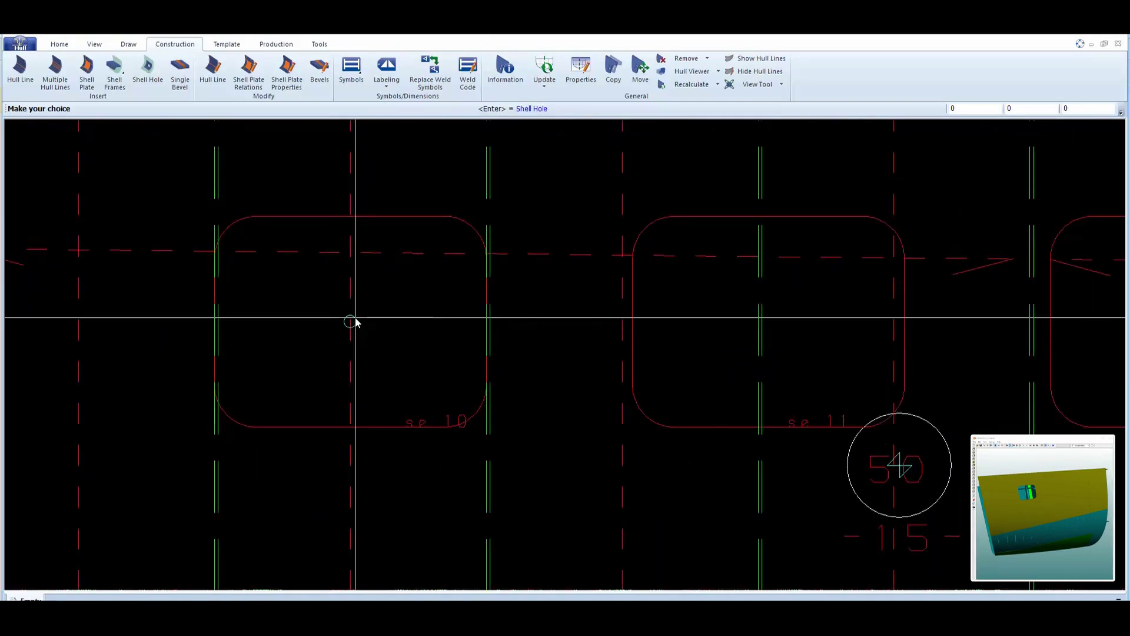
pyautogui.scroll(-2, 411, 349)
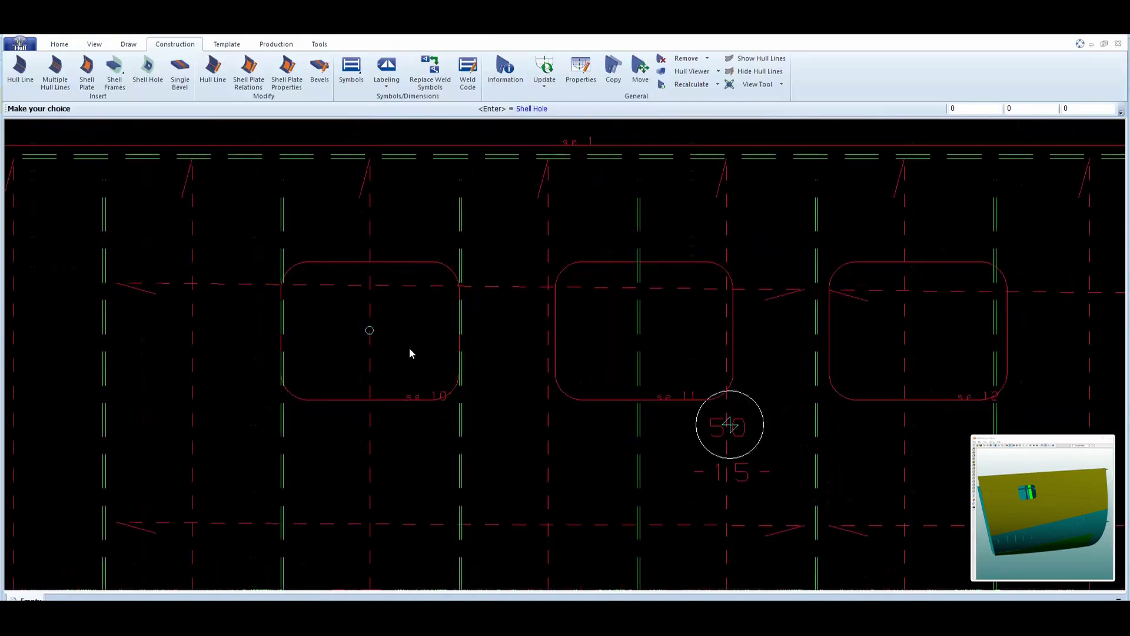
pyautogui.scroll(-1, 411, 350)
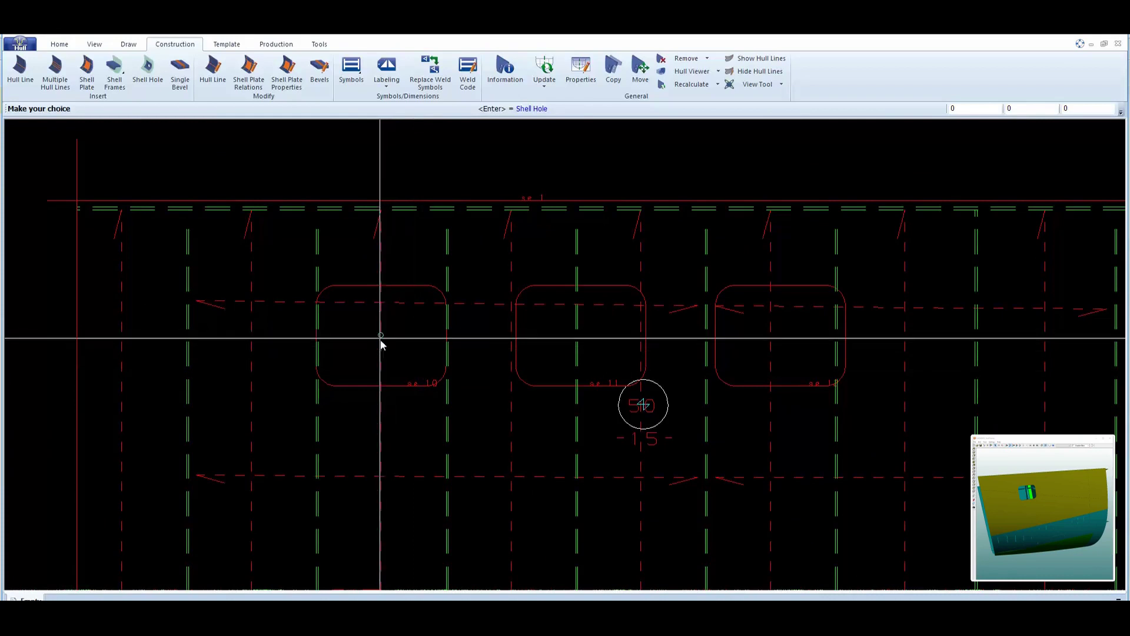
pyautogui.scroll(1, 383, 340)
pyautogui.scroll(1, 383, 341)
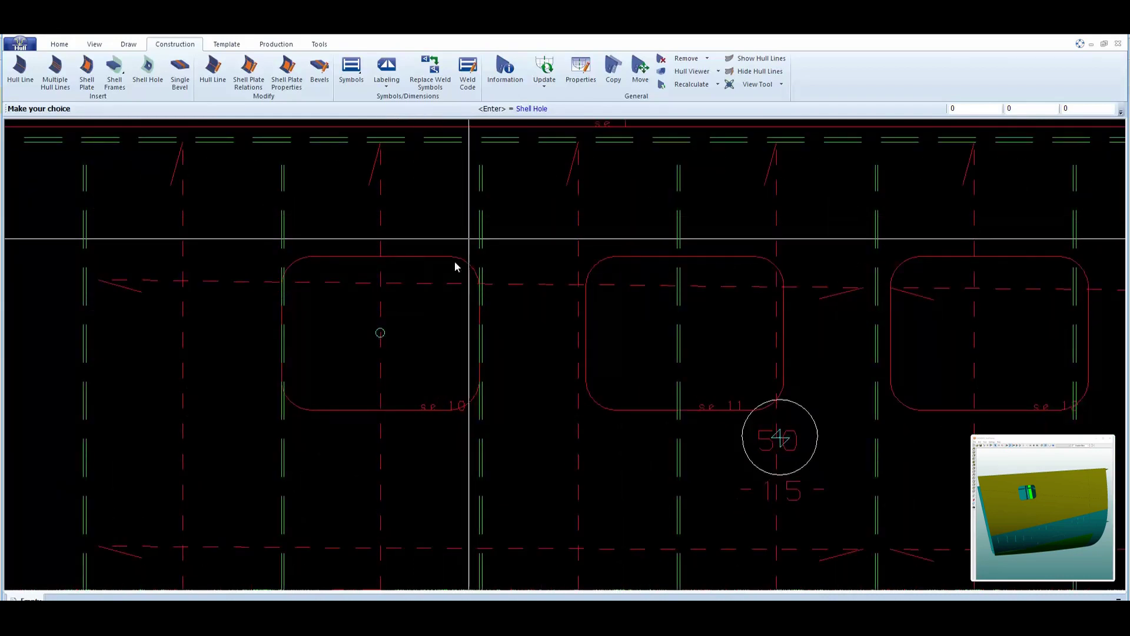
pyautogui.click(514, 81)
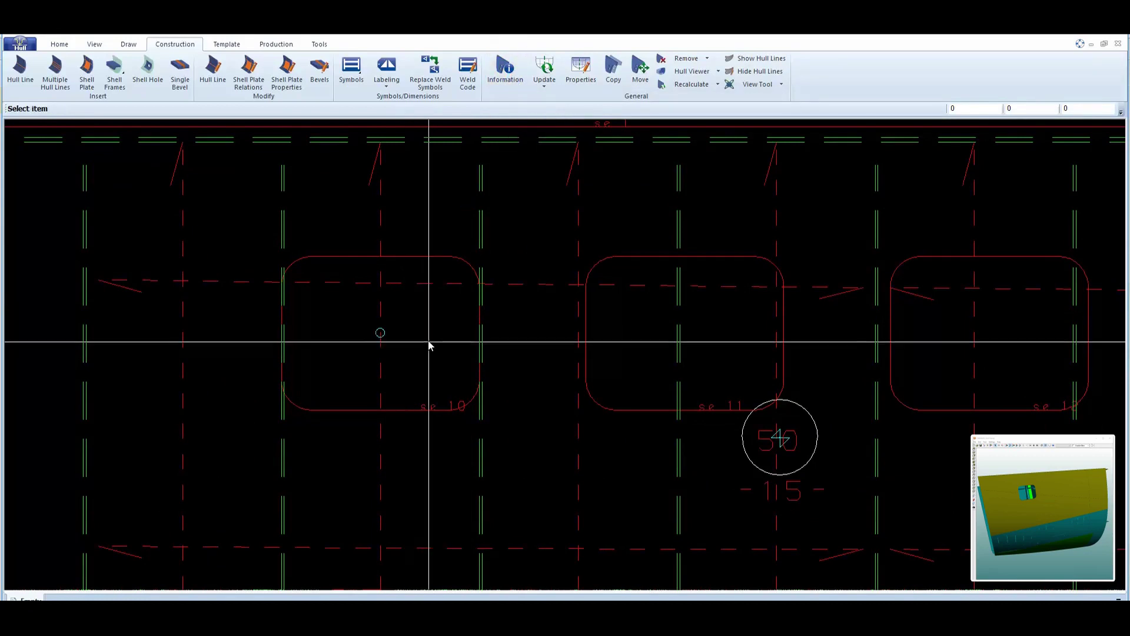
pyautogui.click(381, 333)
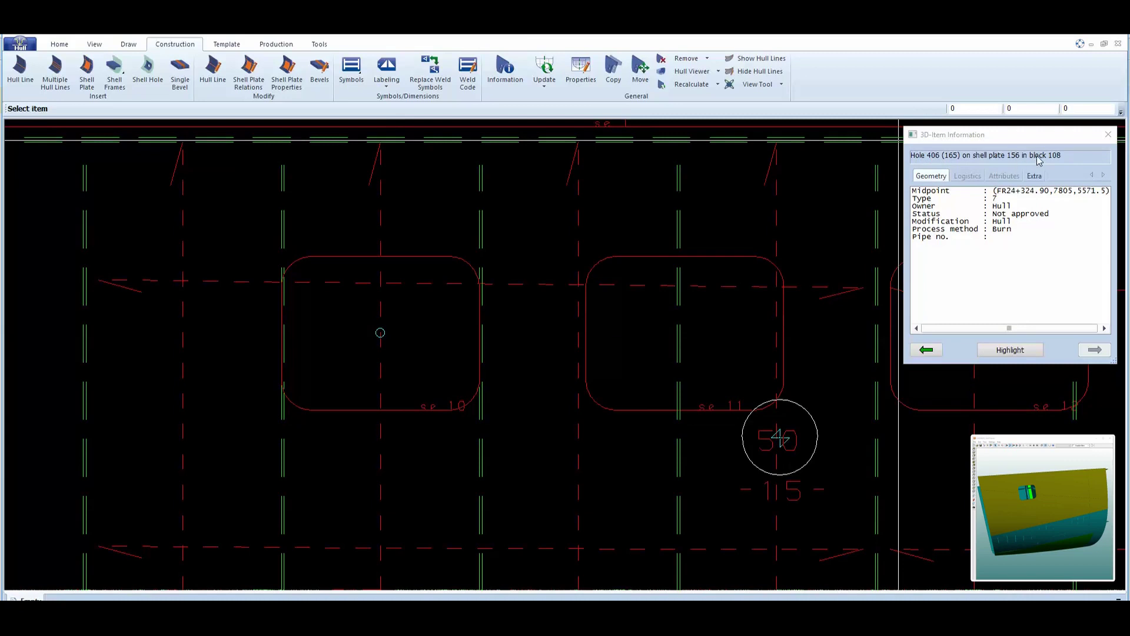
# Insert shell holes in the upper shell plate using the closed rounded hull lines se 11 and se 12
pyautogui.click(1109, 135)
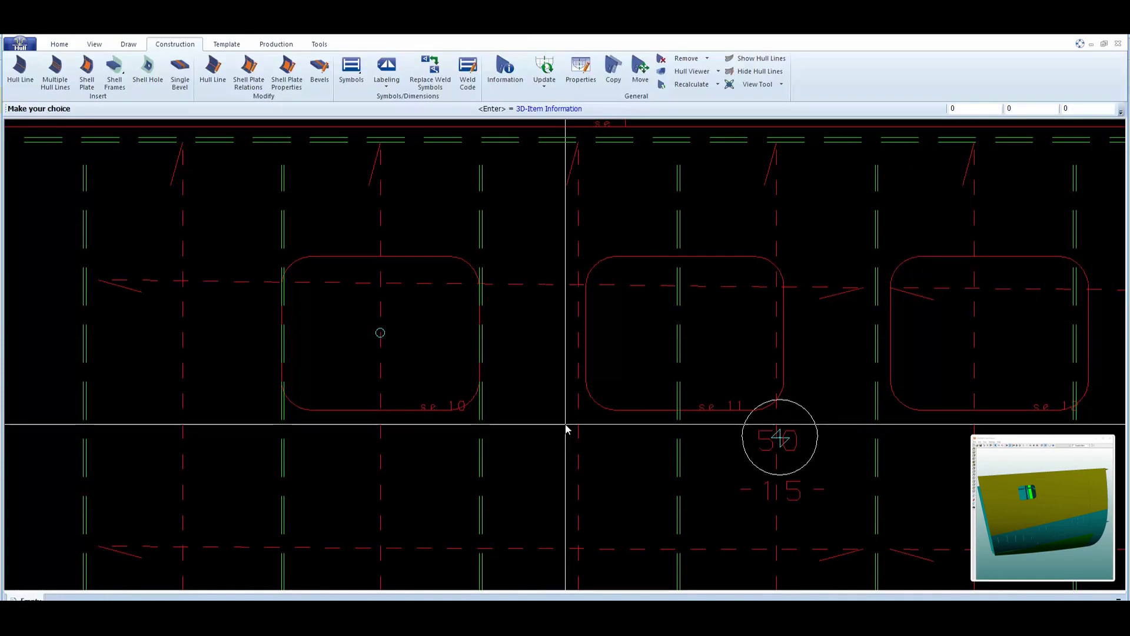
pyautogui.moveTo(698, 302); pyautogui.dragTo(545, 309, button='middle')
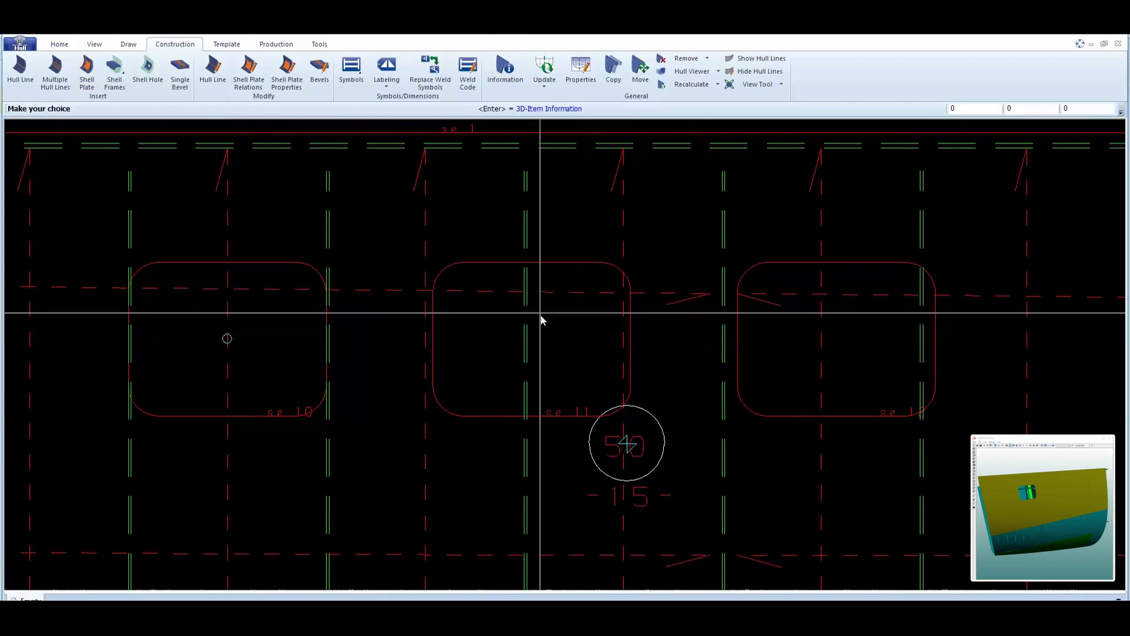
pyautogui.click(148, 72)
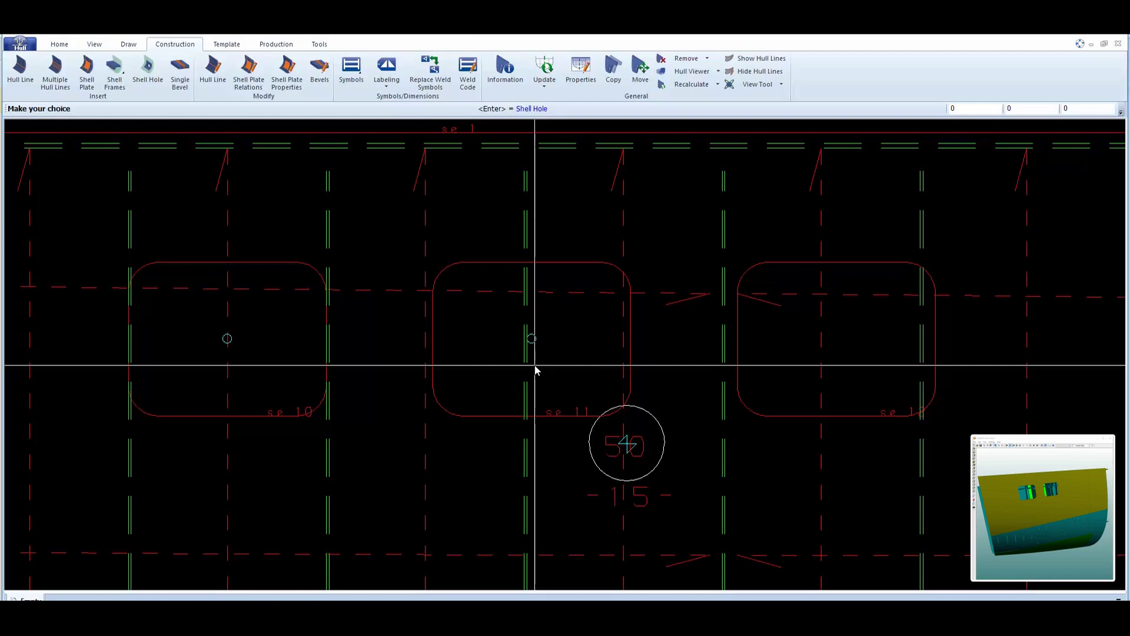
pyautogui.click(147, 80)
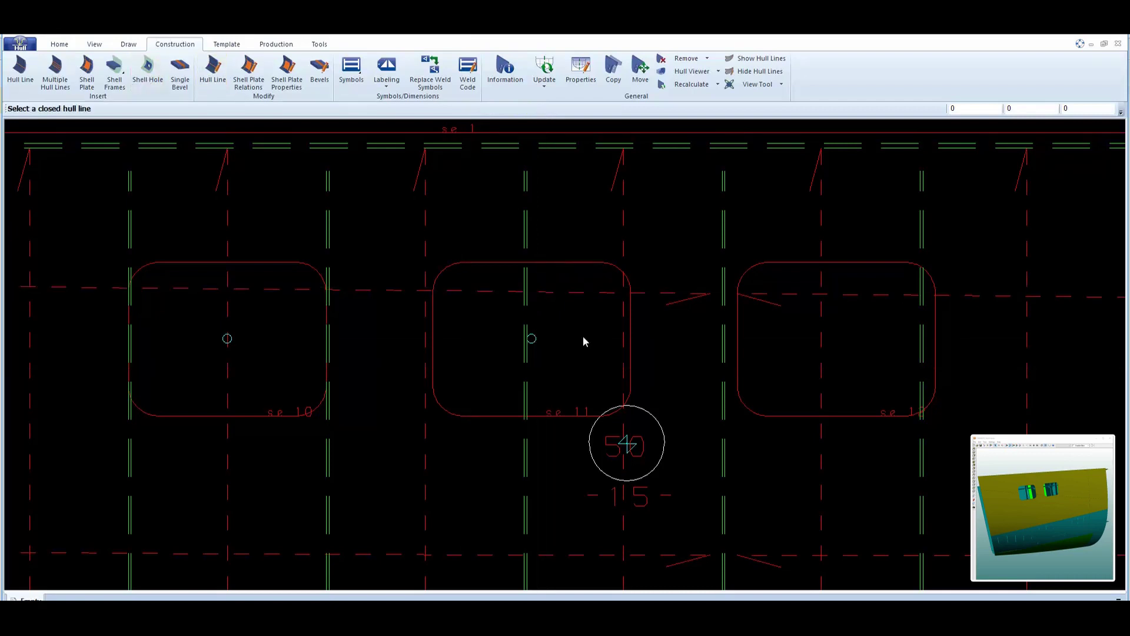
pyautogui.click(859, 263)
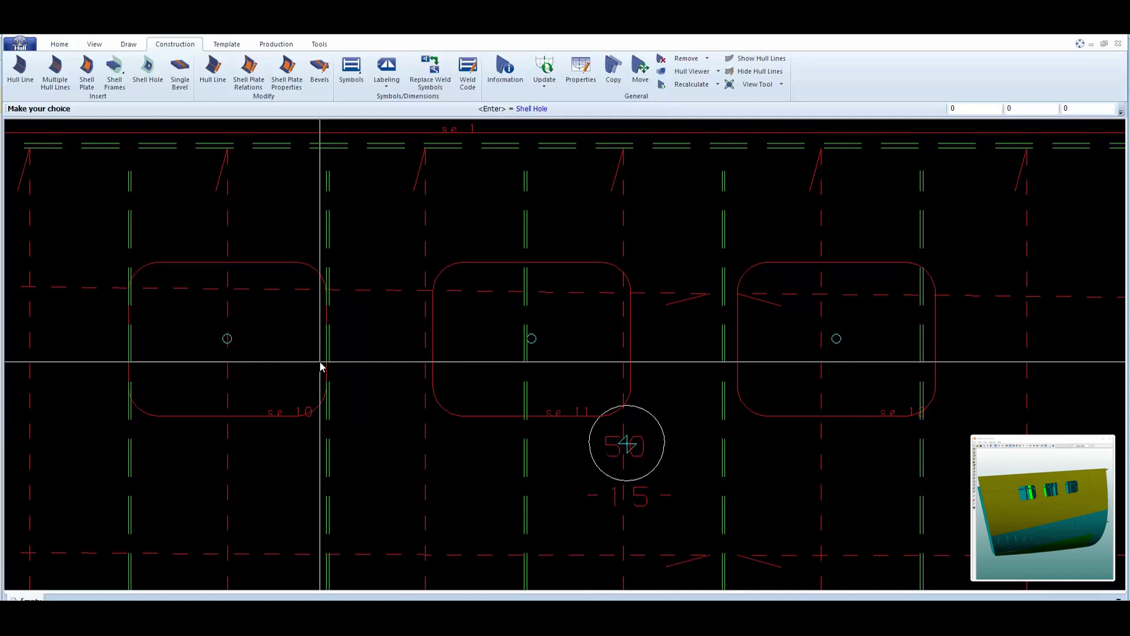
# Save the drawing as 108-ZSH, overwriting the existing one, when starting to modify hull line se 10
pyautogui.moveTo(300, 355); pyautogui.dragTo(372, 367, button='middle')
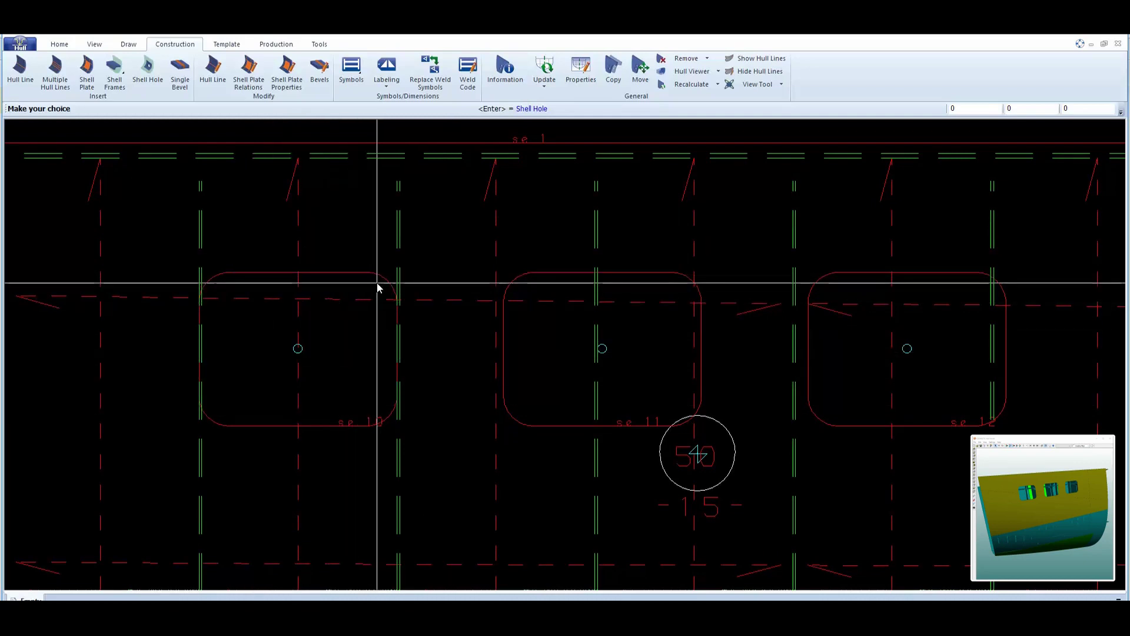
pyautogui.click(213, 71)
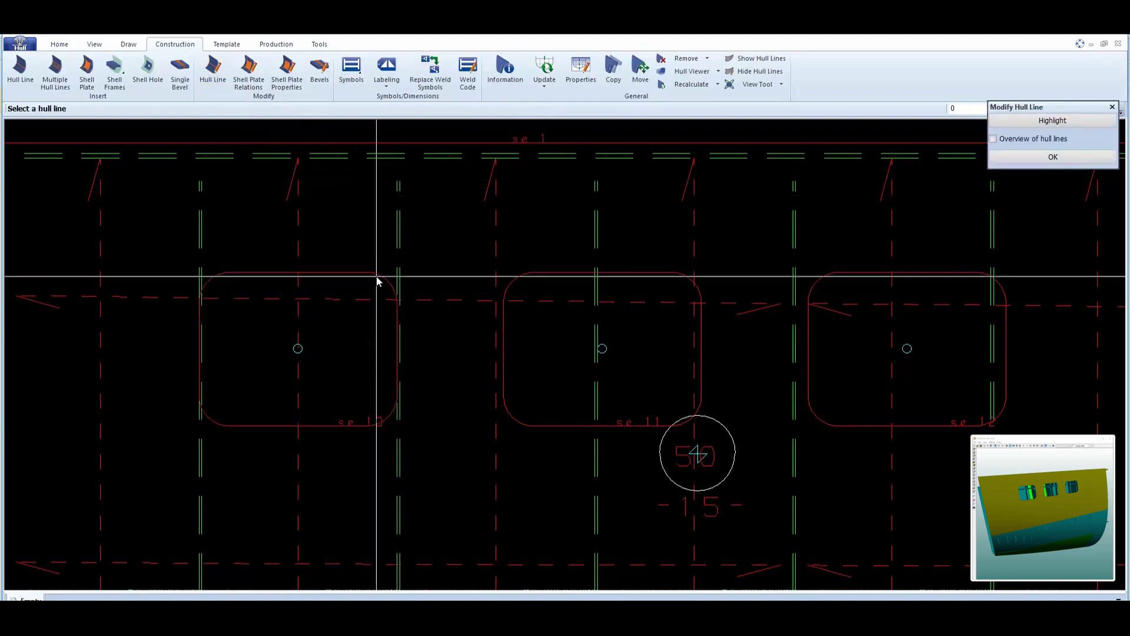
pyautogui.click(1053, 157)
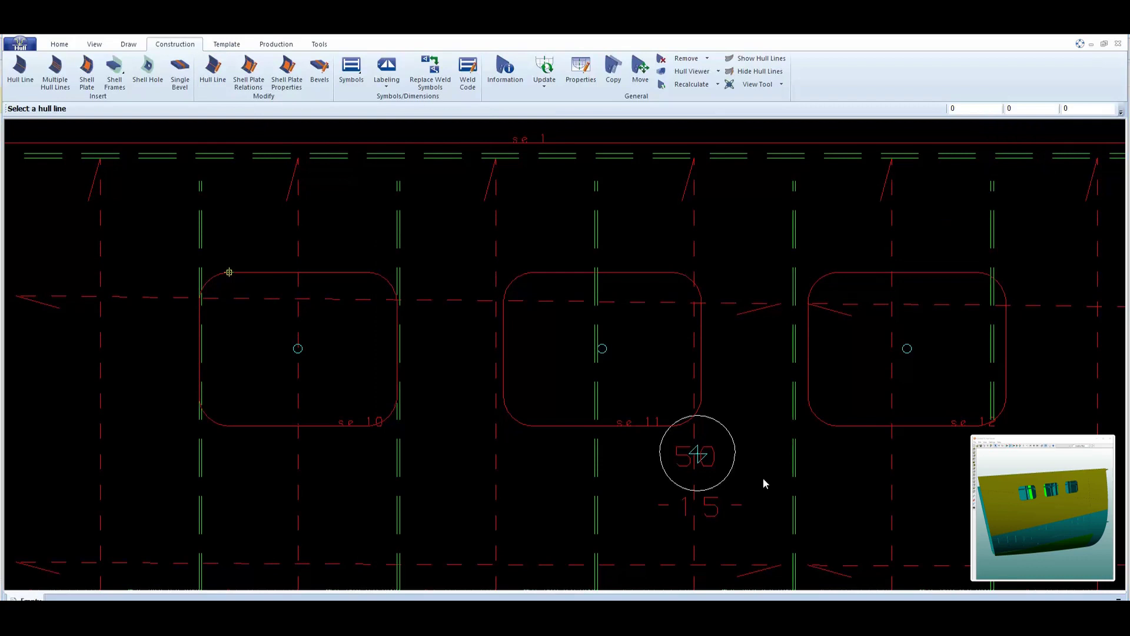
pyautogui.click(565, 368)
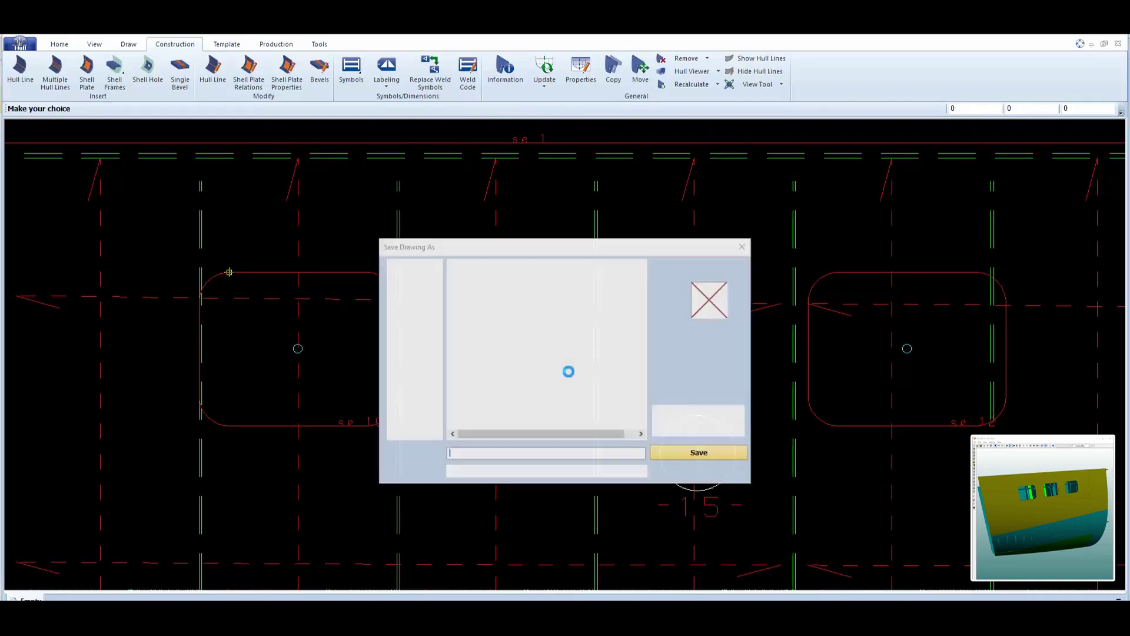
pyautogui.click(699, 453)
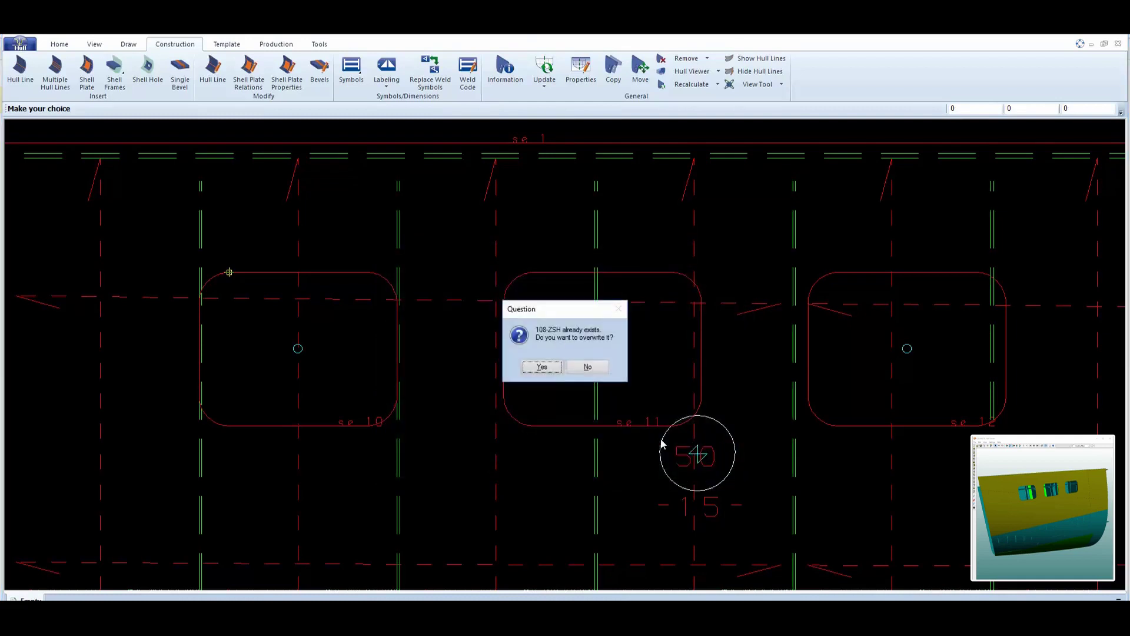
pyautogui.click(541, 368)
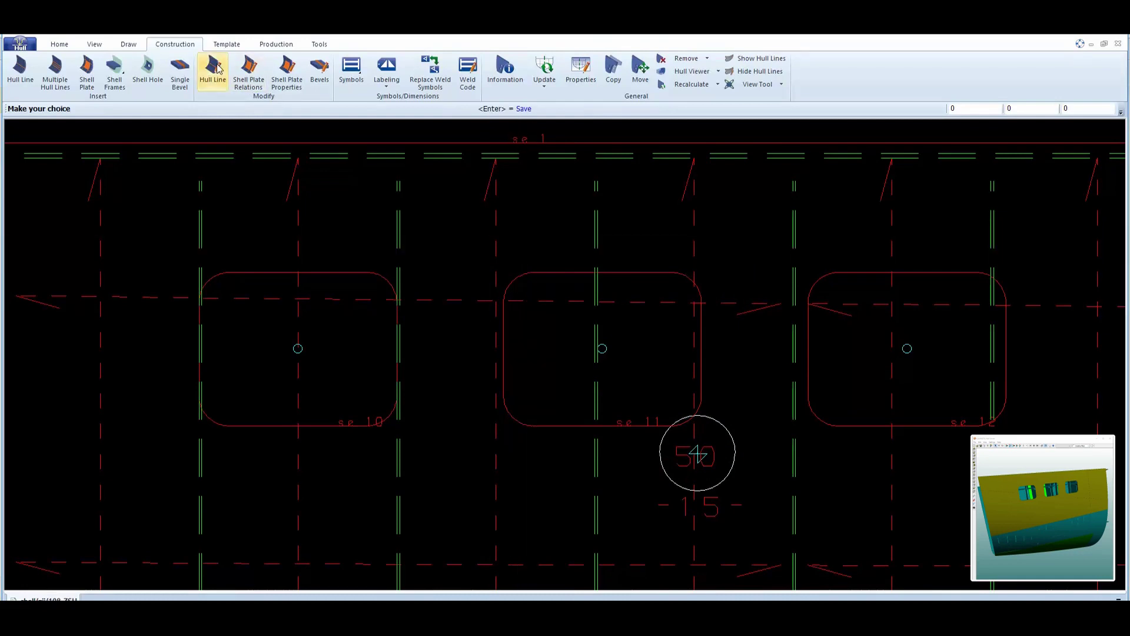
# Modify hull line se 10 by shifting its two FR25 points in view by X -100
pyautogui.click(216, 68)
pyautogui.click(356, 415)
pyautogui.click(1042, 156)
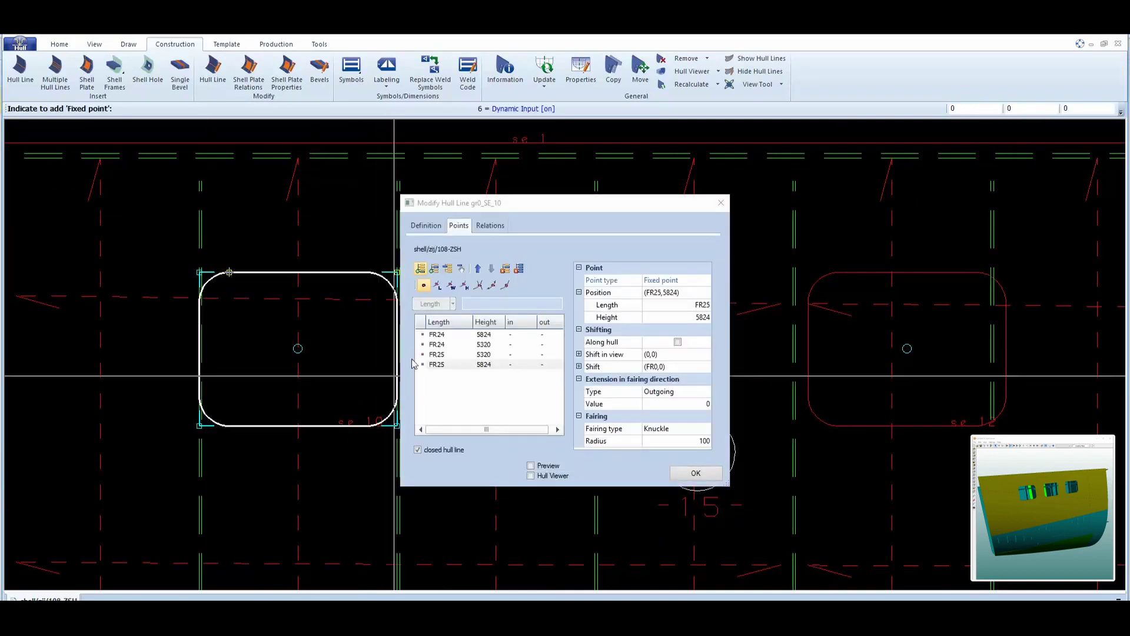
pyautogui.click(445, 355)
pyautogui.keyDown('shift'); pyautogui.click(466, 365); pyautogui.keyUp('shift')
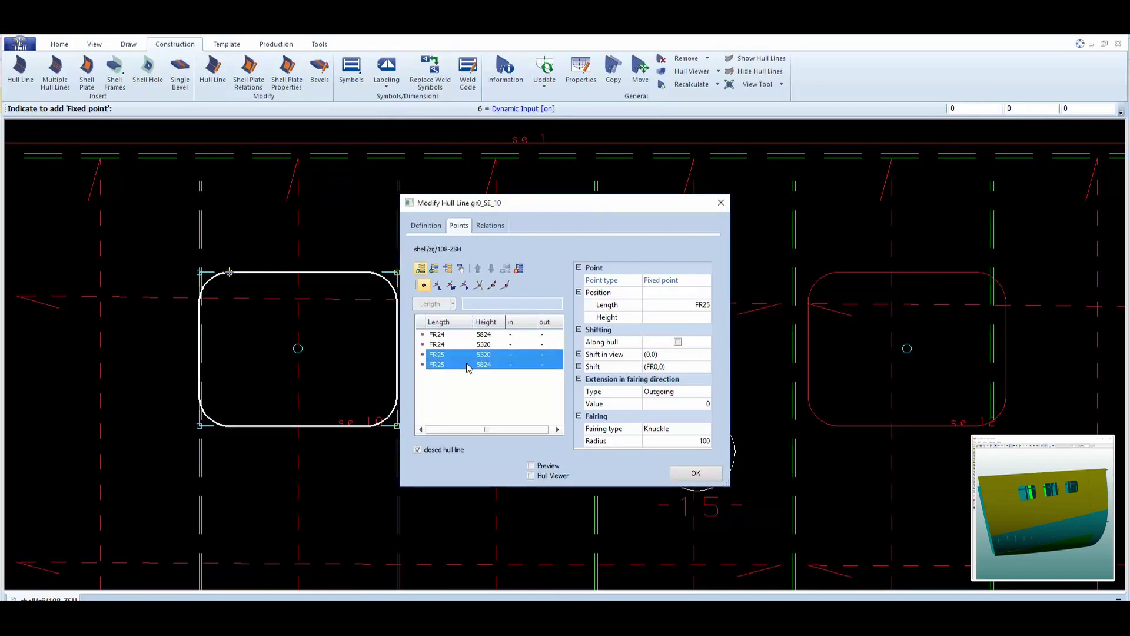
pyautogui.moveTo(593, 202); pyautogui.dragTo(745, 212)
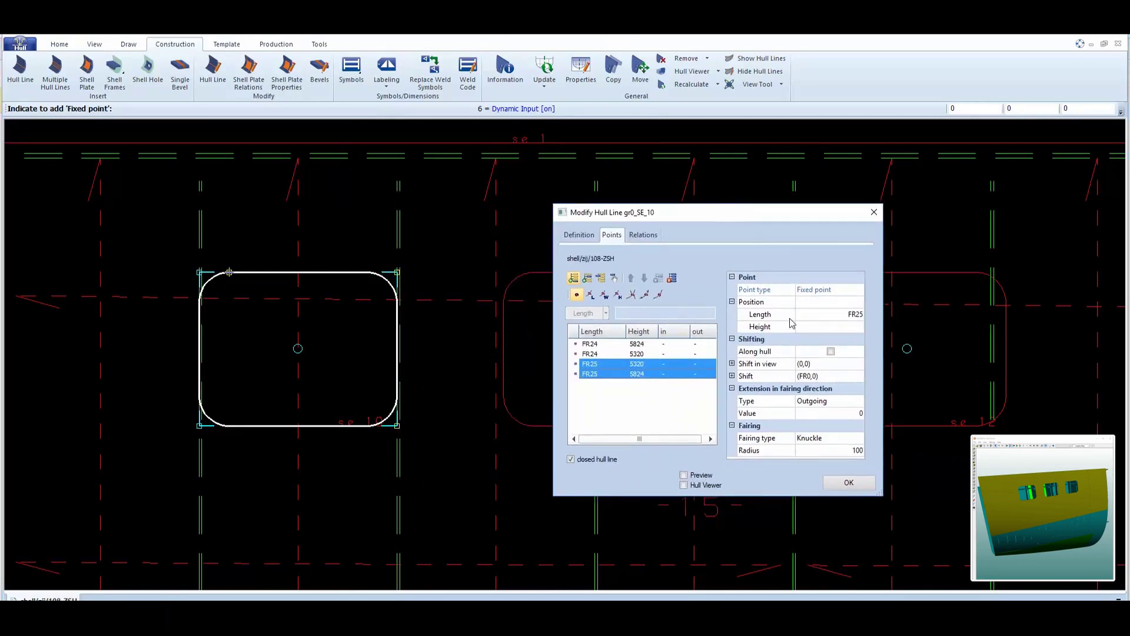
pyautogui.click(732, 363)
pyautogui.click(833, 377)
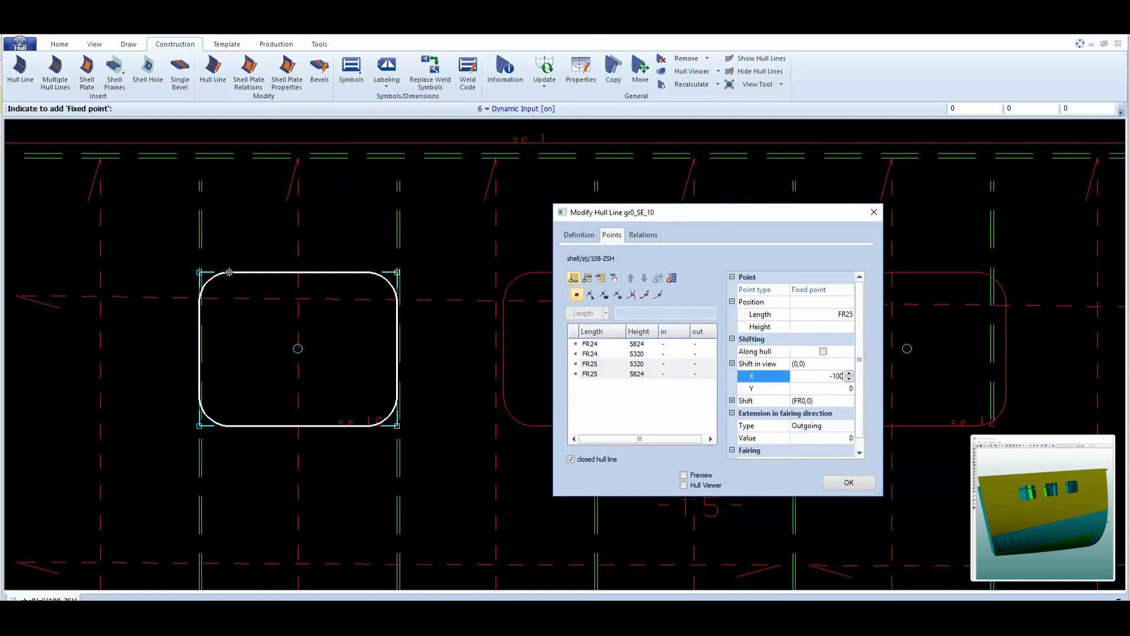
pyautogui.press('Return')
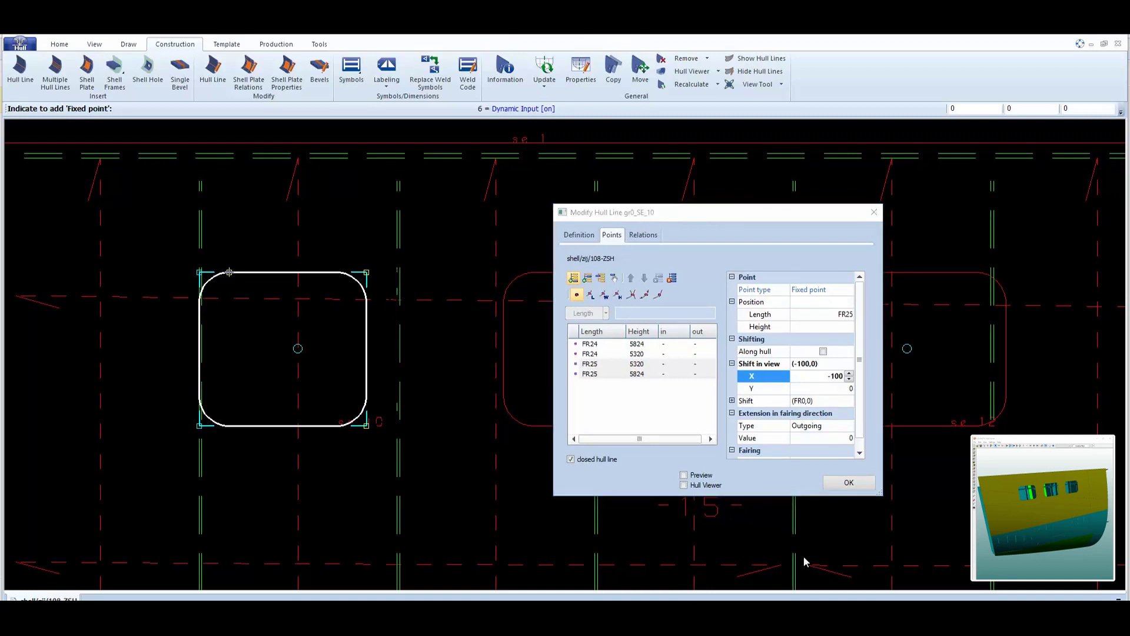
pyautogui.click(856, 486)
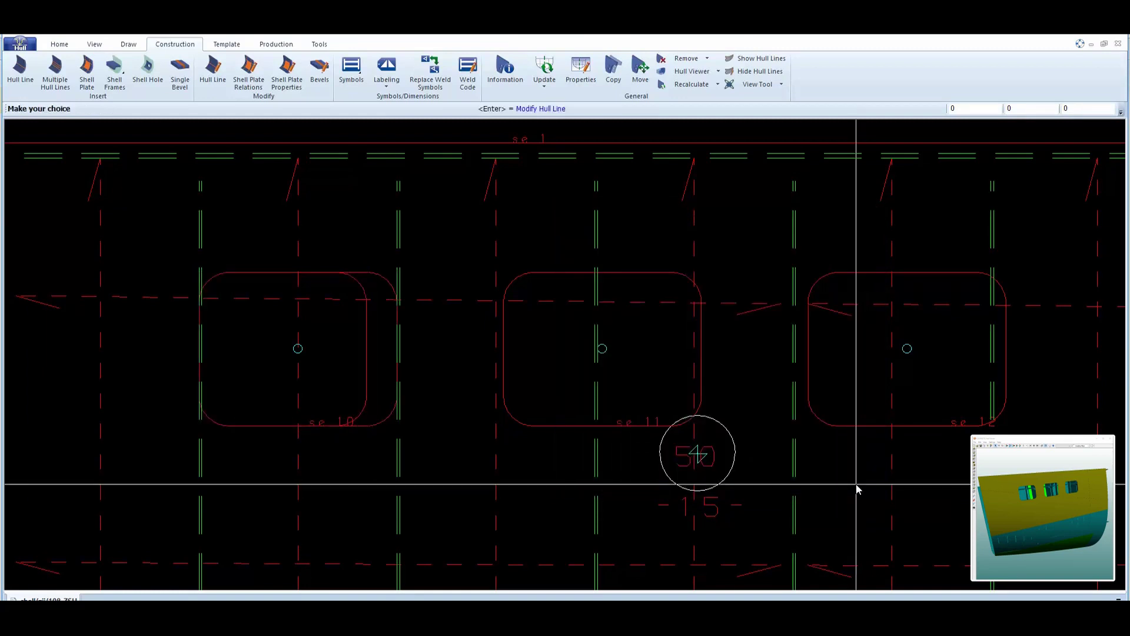
# Recalculate the construction of the shell plate labelled 50 to apply the modified se 10 outline to its hole
pyautogui.scroll(1, 312, 356)
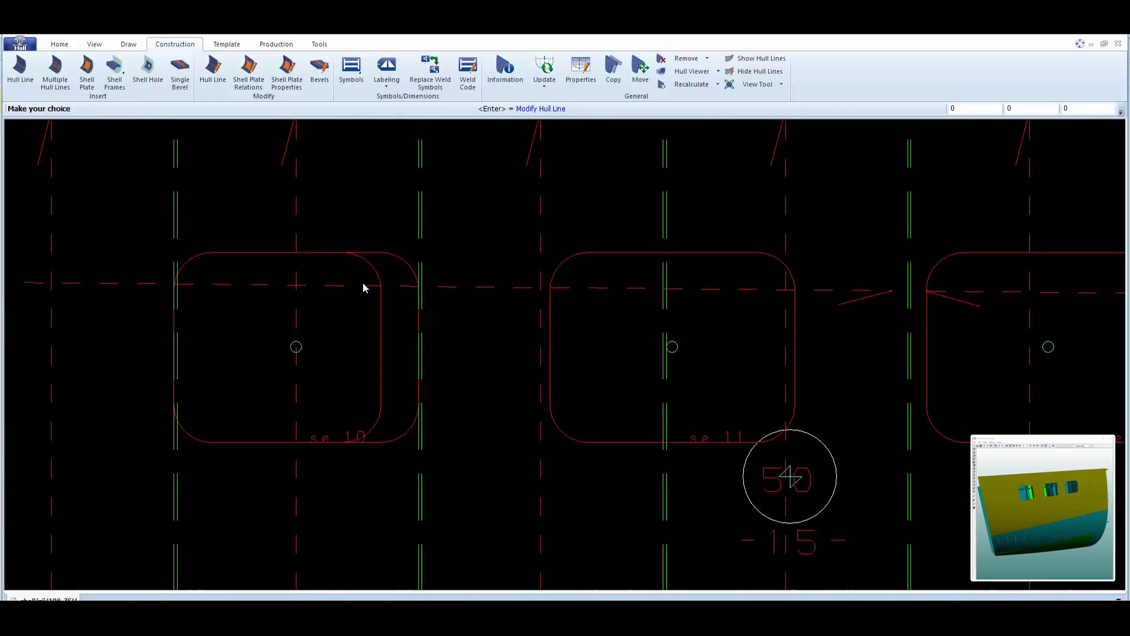
pyautogui.scroll(-1, 399, 425)
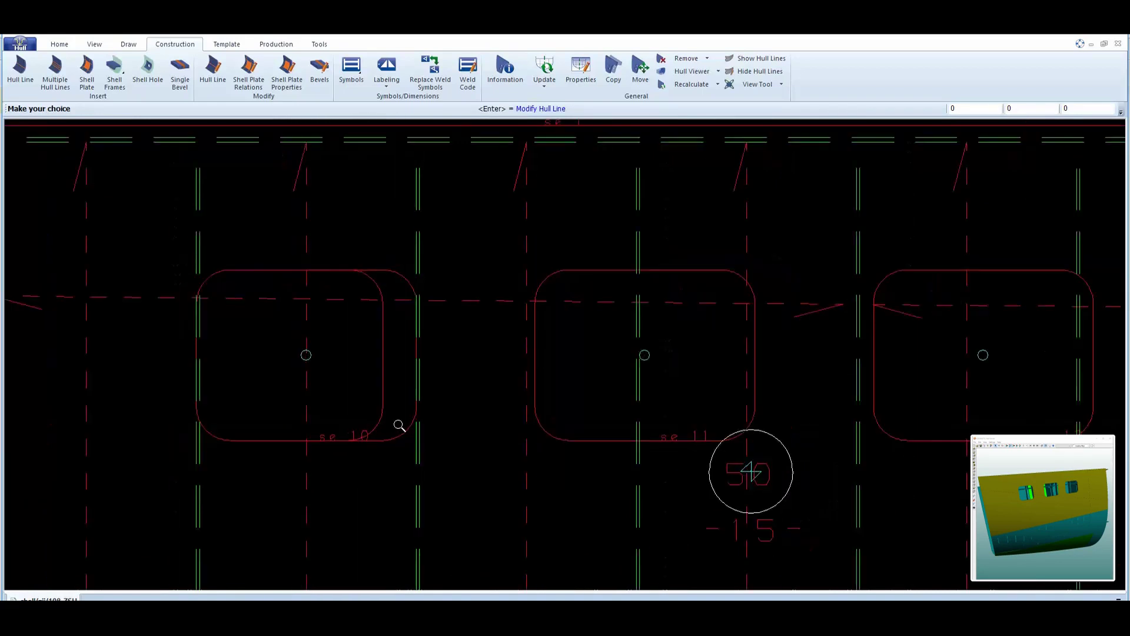
pyautogui.scroll(-1, 399, 425)
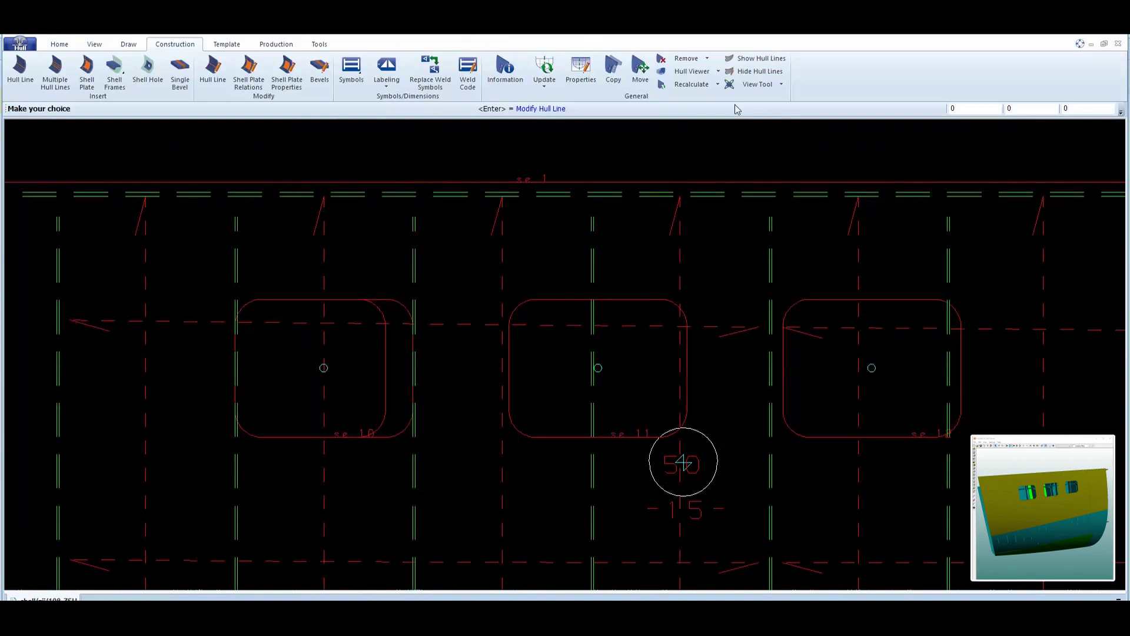
pyautogui.click(717, 86)
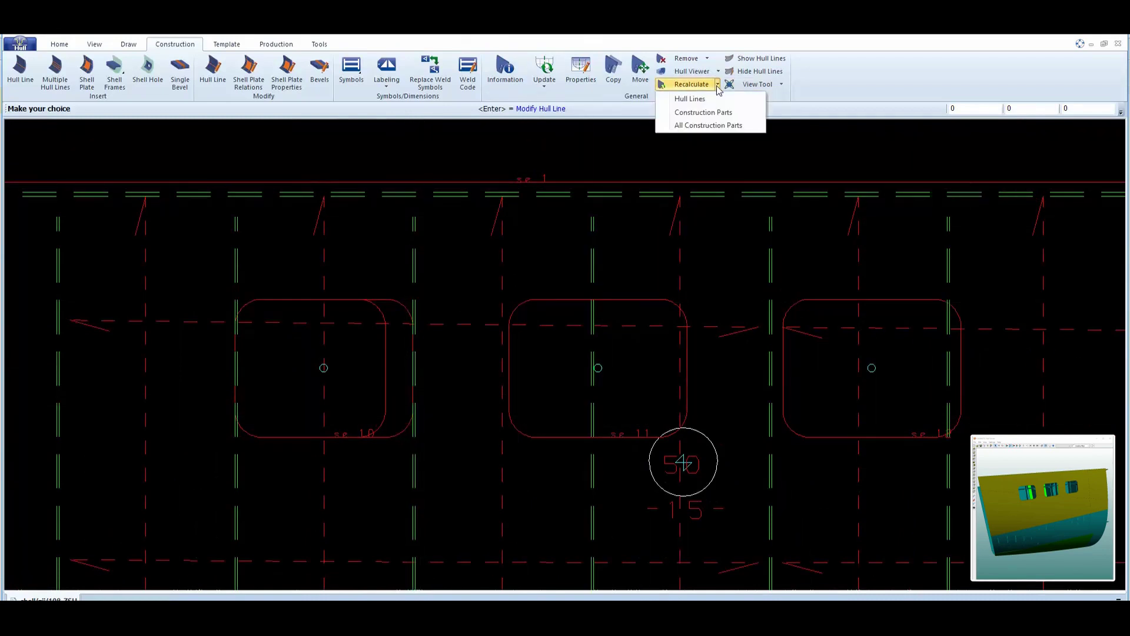
pyautogui.click(733, 115)
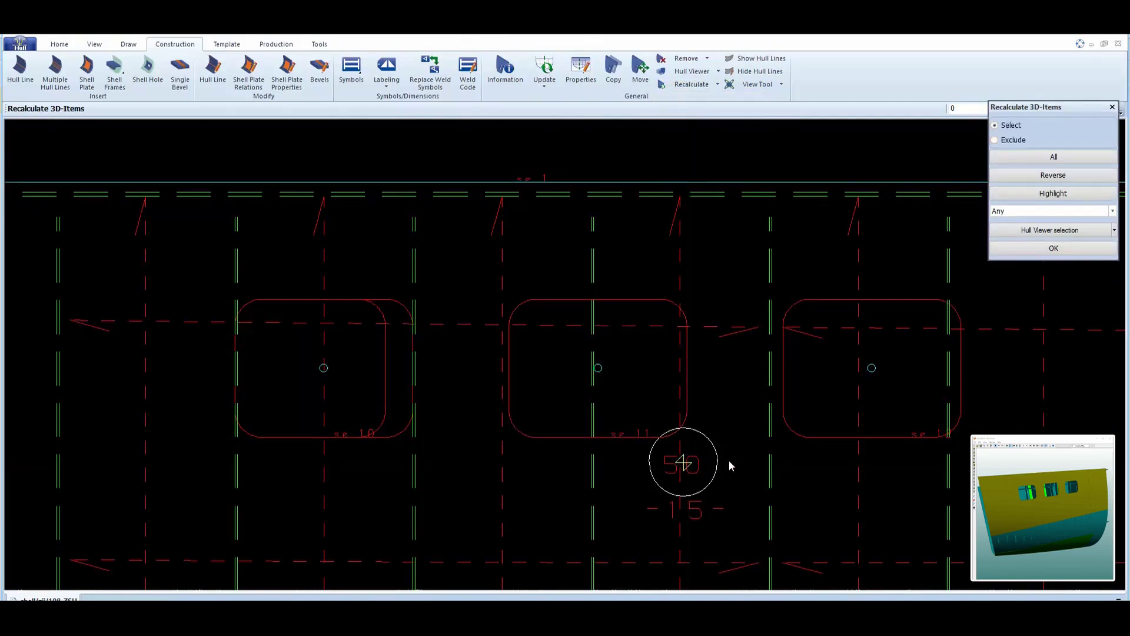
pyautogui.click(1029, 254)
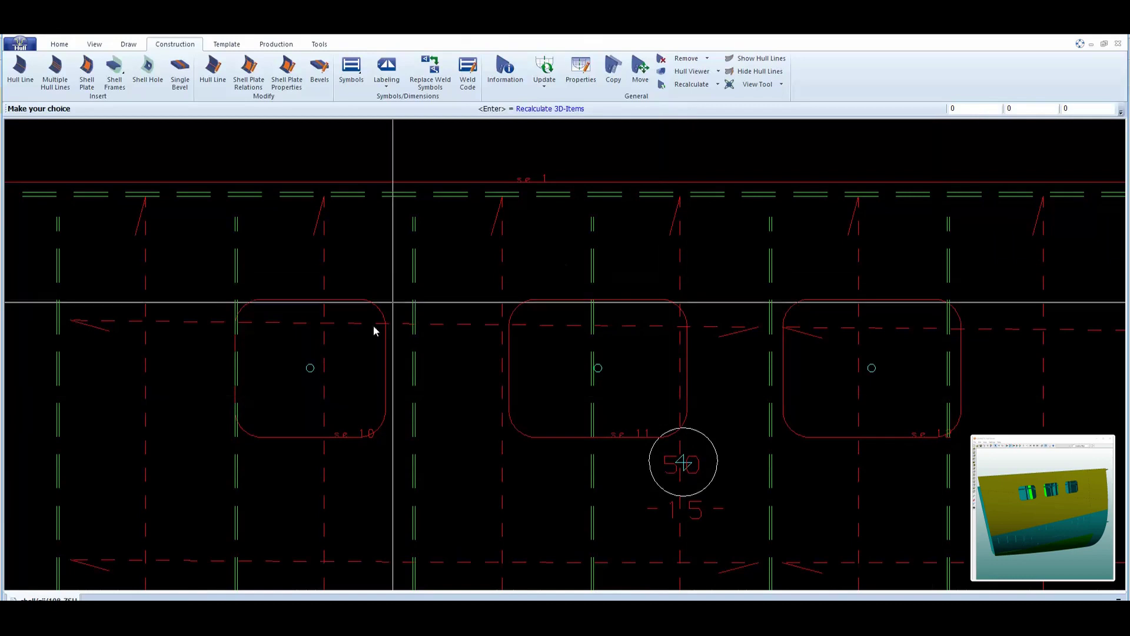
# Examine the outline and centre mark of the recalculated shell hole at se 10 alongside the holes at se 11 and se 12
pyautogui.scroll(-1, 448, 403)
pyautogui.scroll(-1, 453, 406)
pyautogui.moveTo(502, 436); pyautogui.dragTo(506, 398, button='middle')
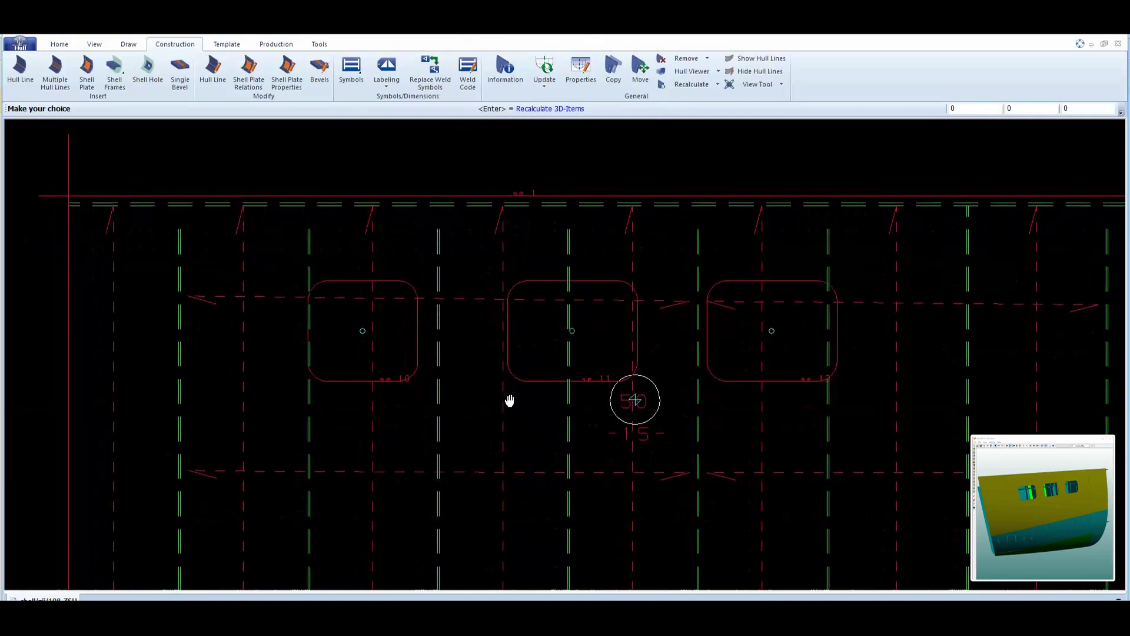
pyautogui.scroll(2, 380, 334)
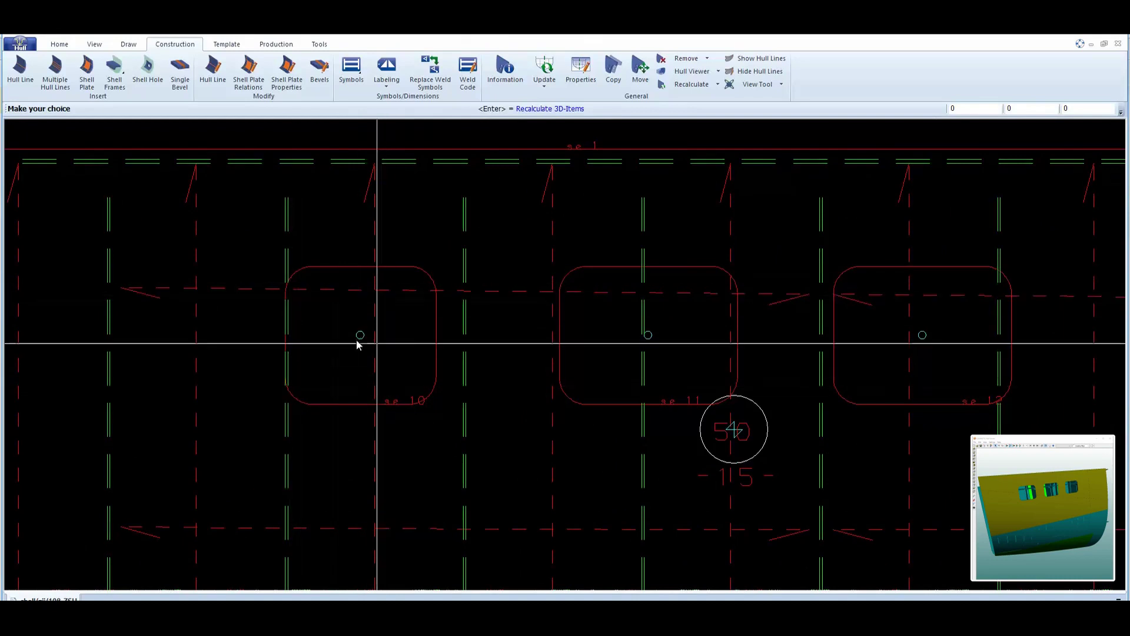
pyautogui.scroll(1, 434, 378)
pyautogui.scroll(1, 434, 378)
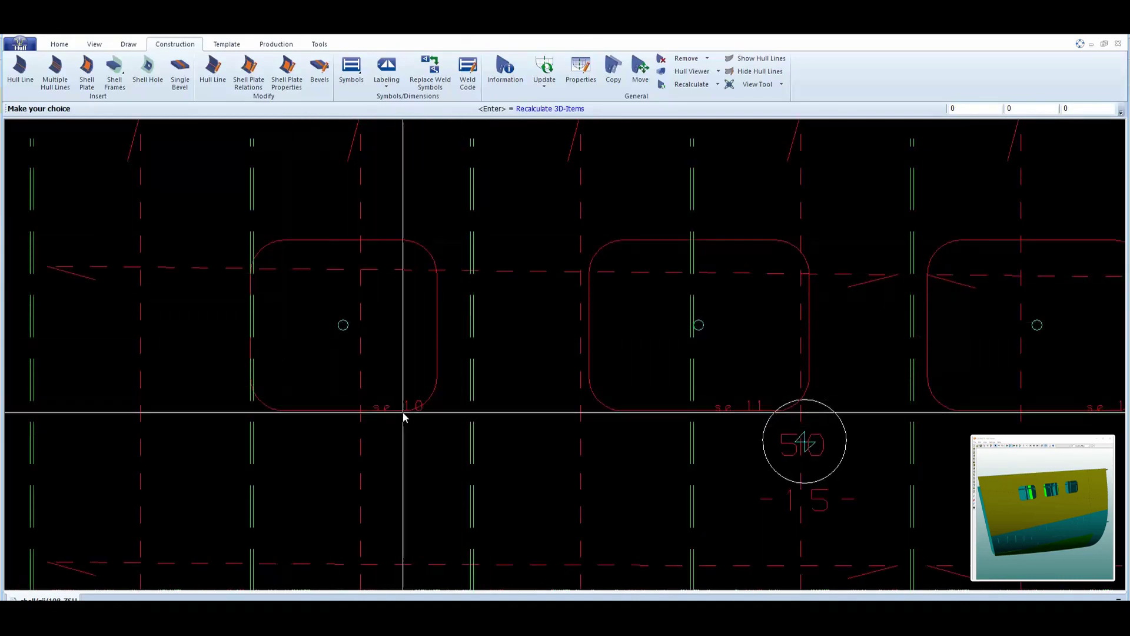
pyautogui.scroll(-2, 429, 398)
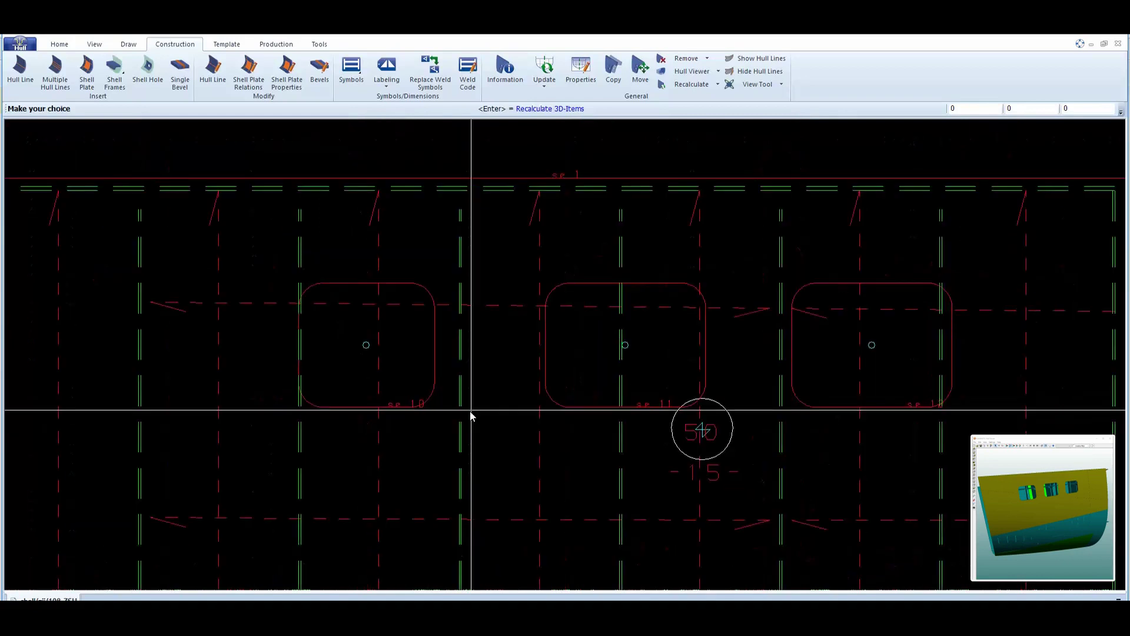
pyautogui.scroll(-1, 487, 434)
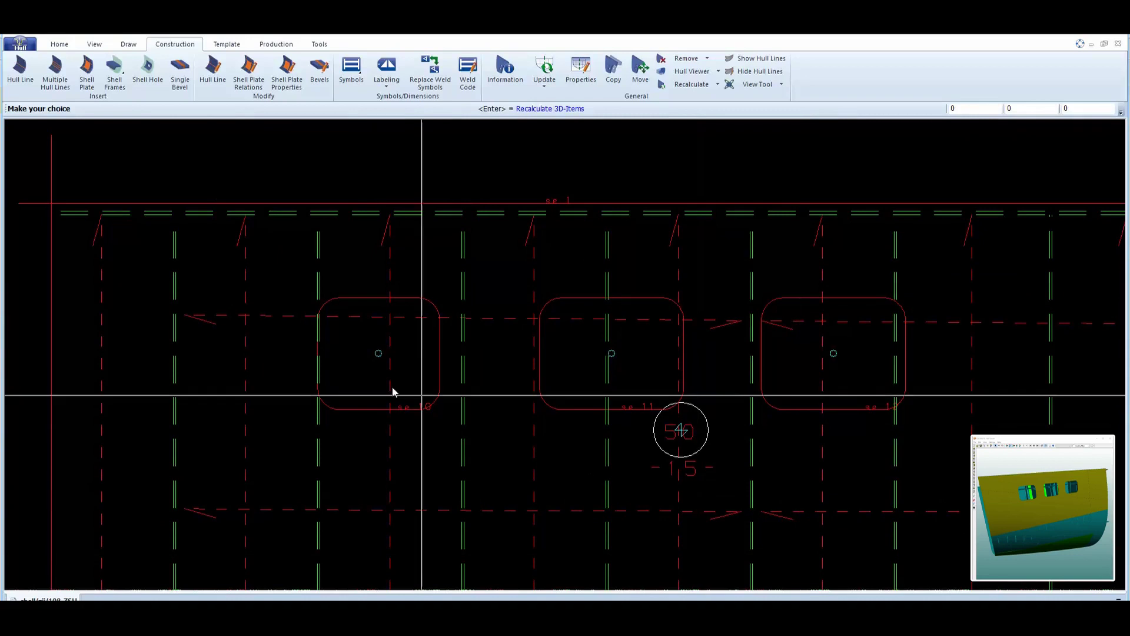
pyautogui.scroll(1, 440, 384)
pyautogui.scroll(-2, 439, 384)
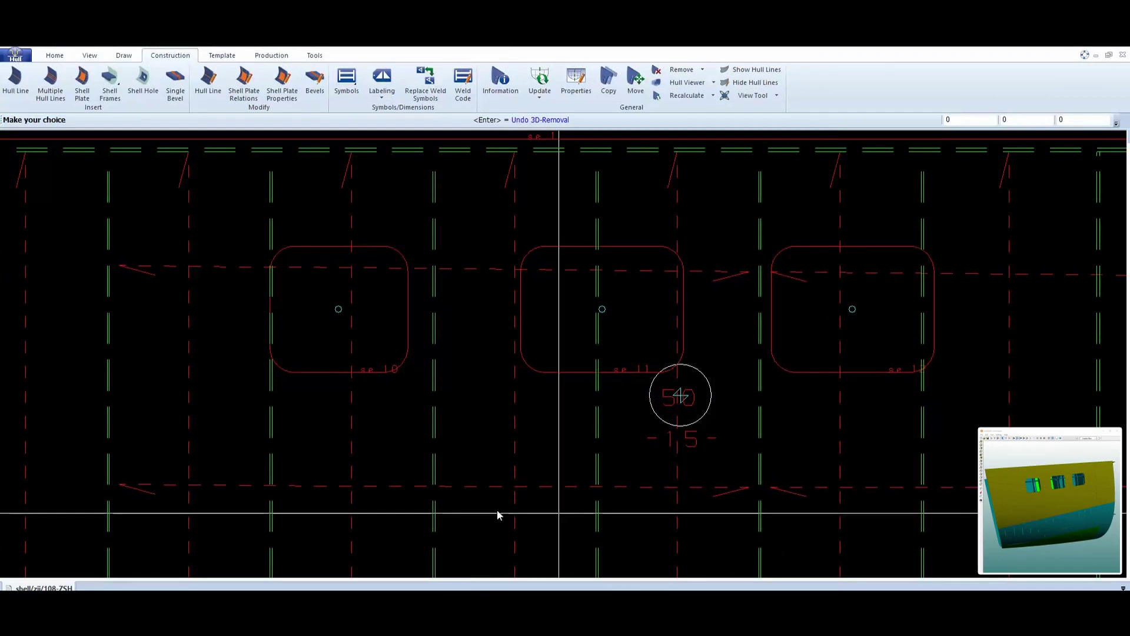
# Remove the shell hole at se 10 from the construction, selecting it by its centre mark
pyautogui.click(703, 70)
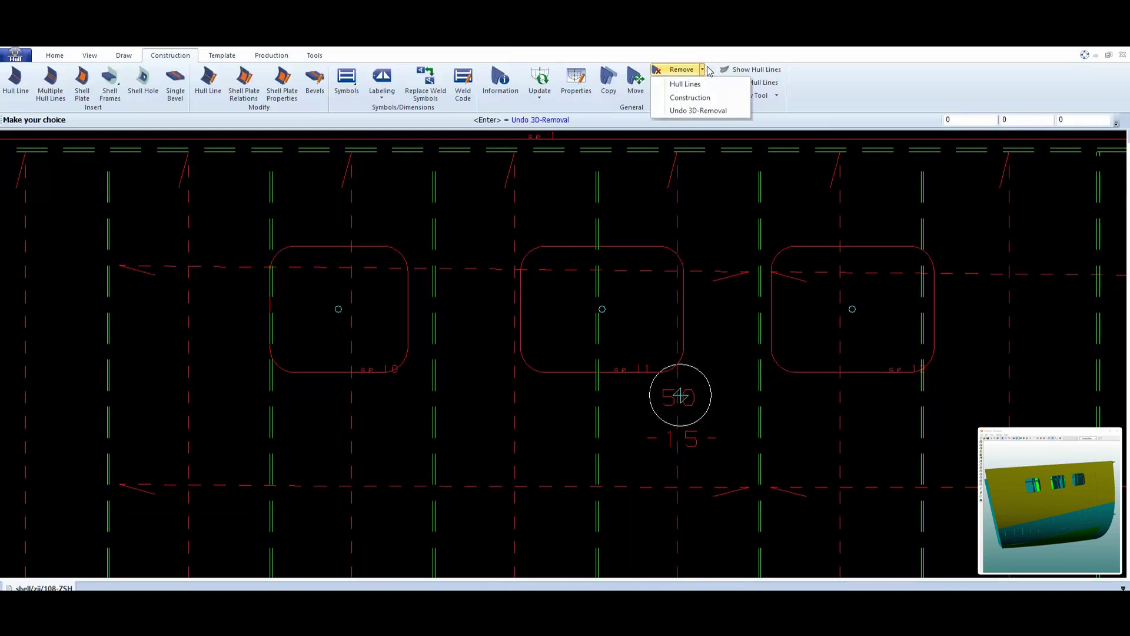
pyautogui.click(690, 98)
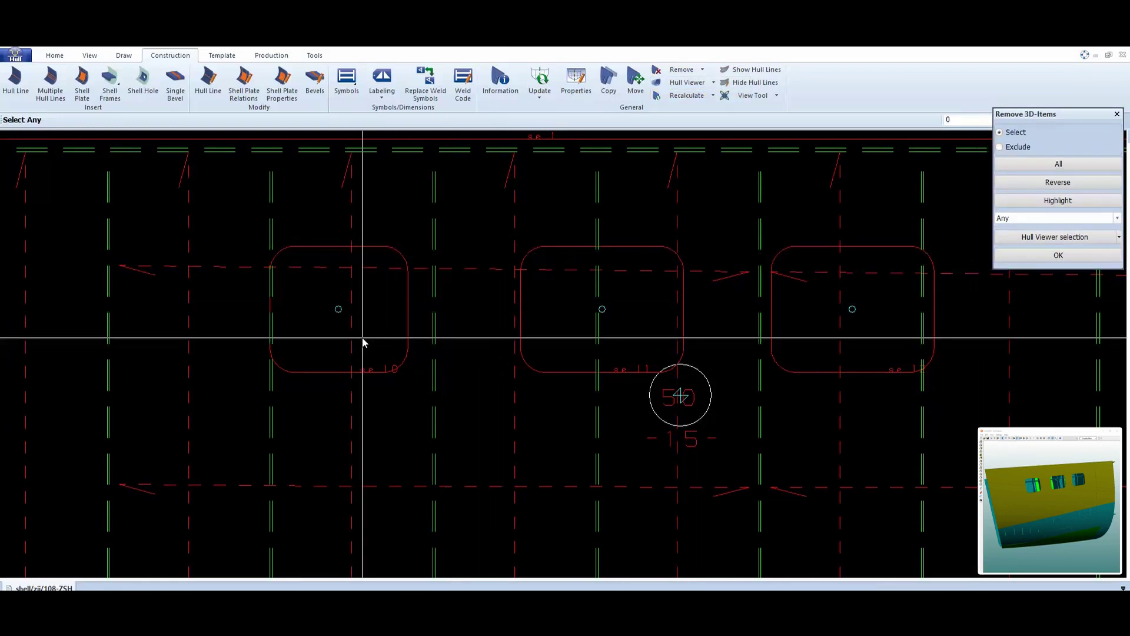
pyautogui.click(336, 311)
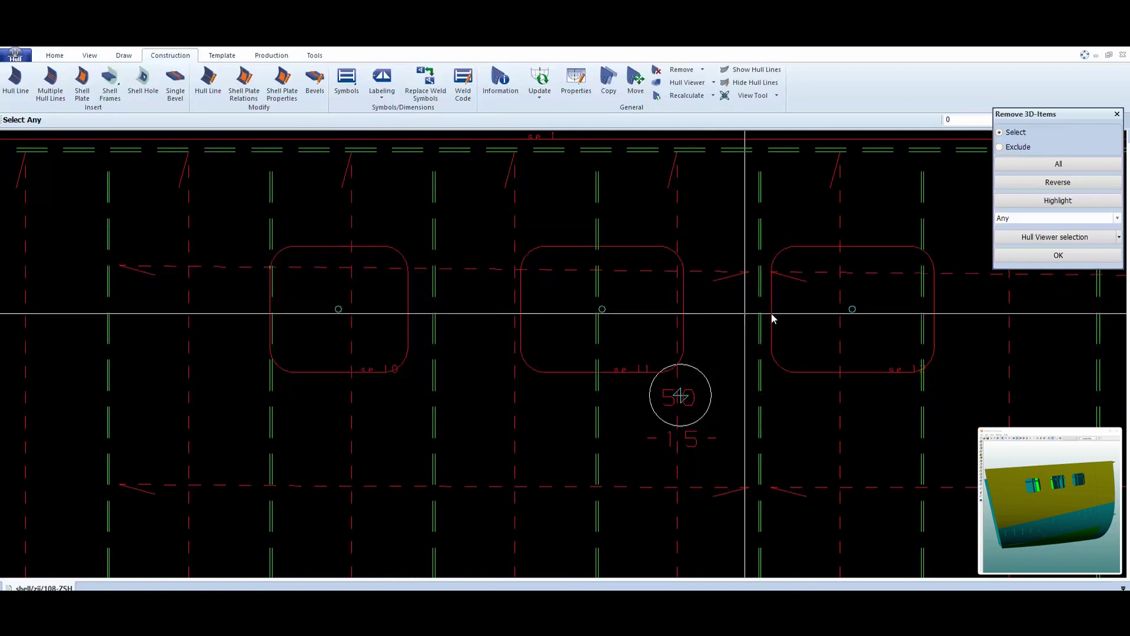
pyautogui.click(1057, 255)
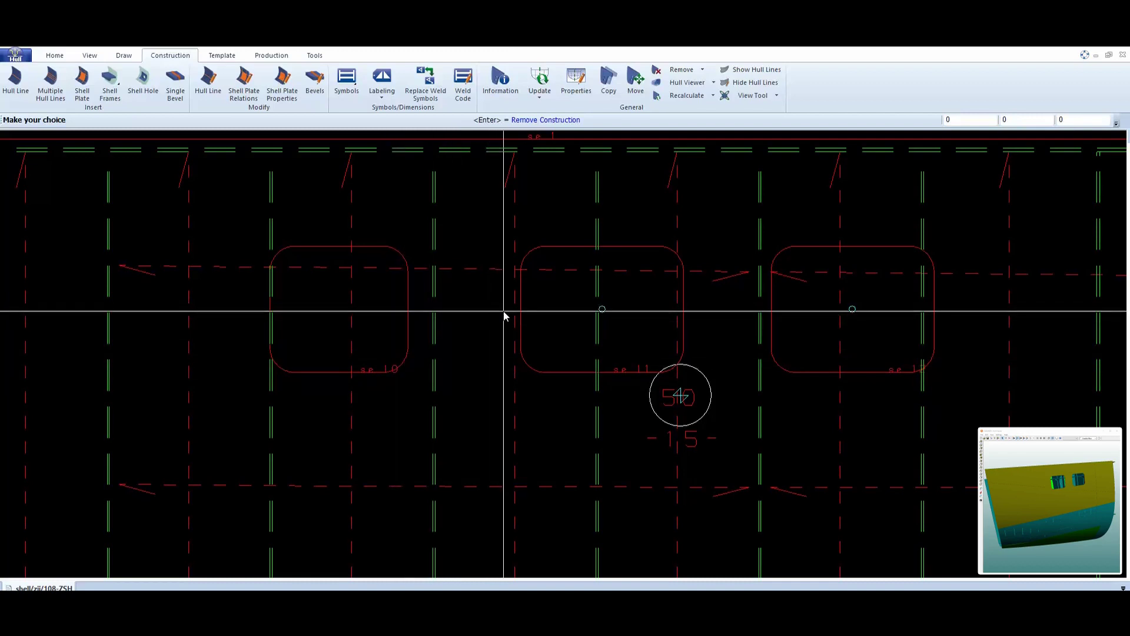
# Remove all remaining shell holes from the construction, filtering the 3D-item selection to Shell holes and highlighting it before confirming
pyautogui.click(702, 69)
pyautogui.click(718, 99)
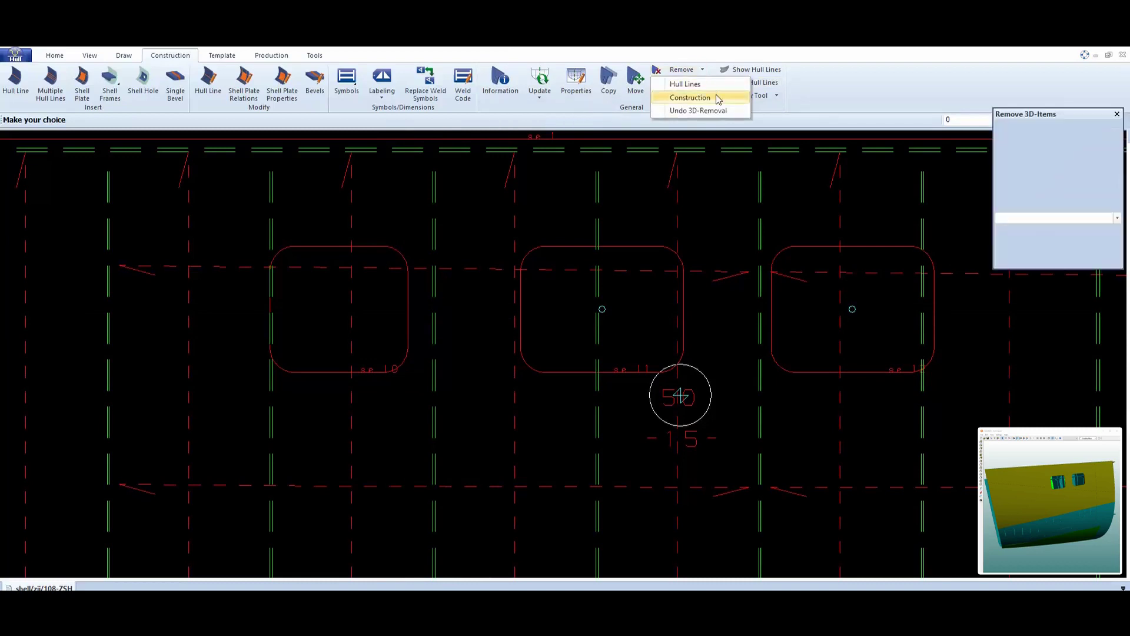
pyautogui.click(1080, 219)
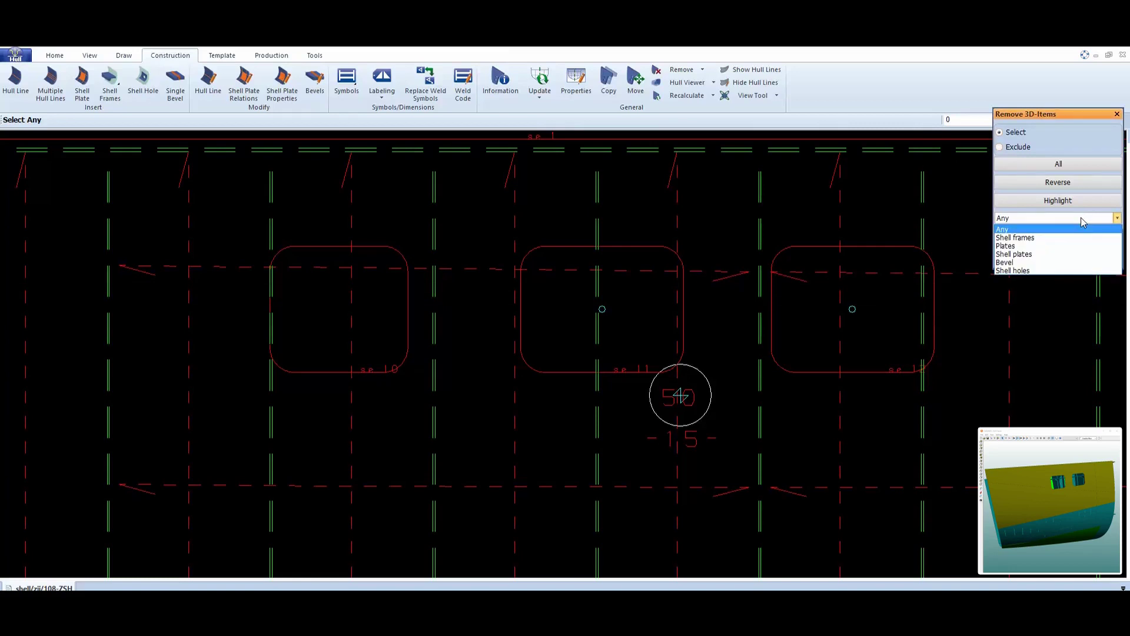
pyautogui.click(1031, 271)
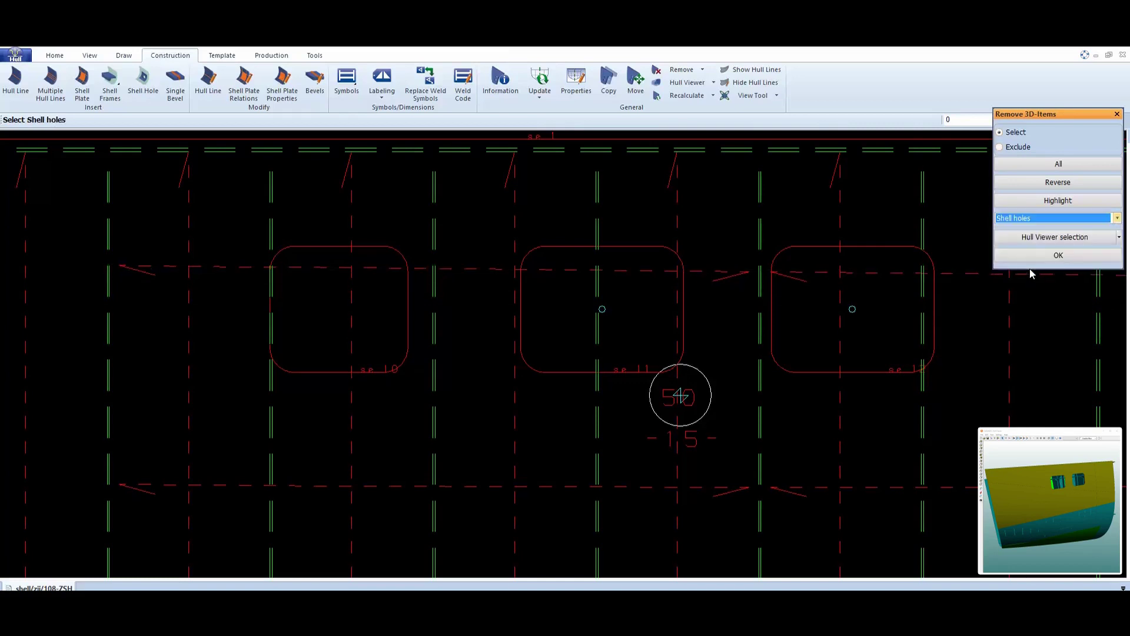
pyautogui.click(1058, 164)
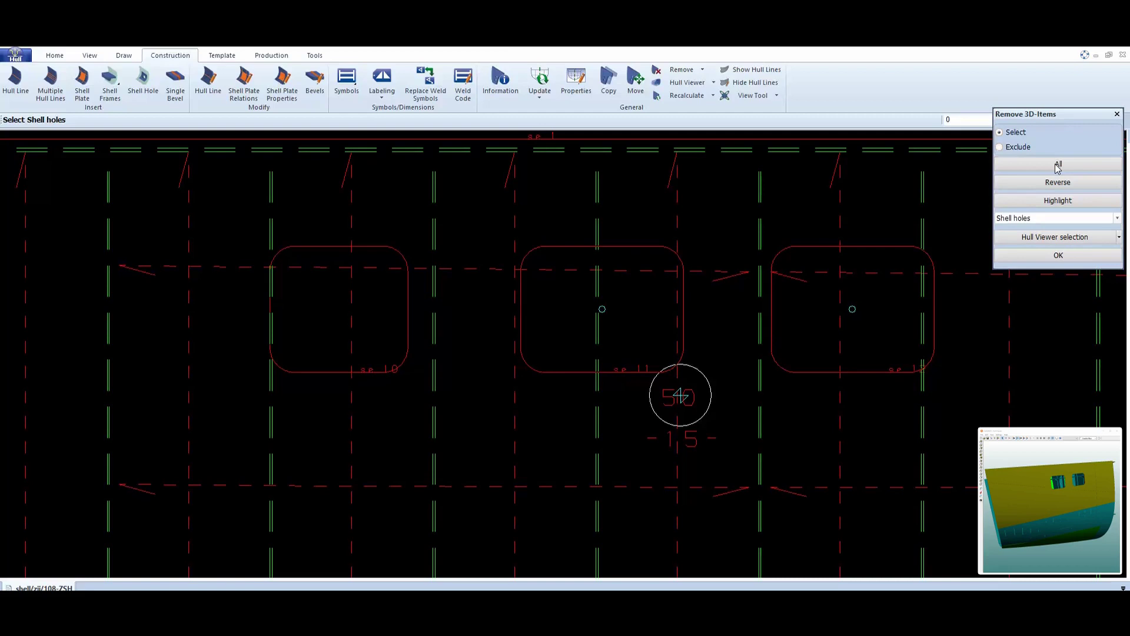
pyautogui.click(1060, 201)
pyautogui.click(1060, 256)
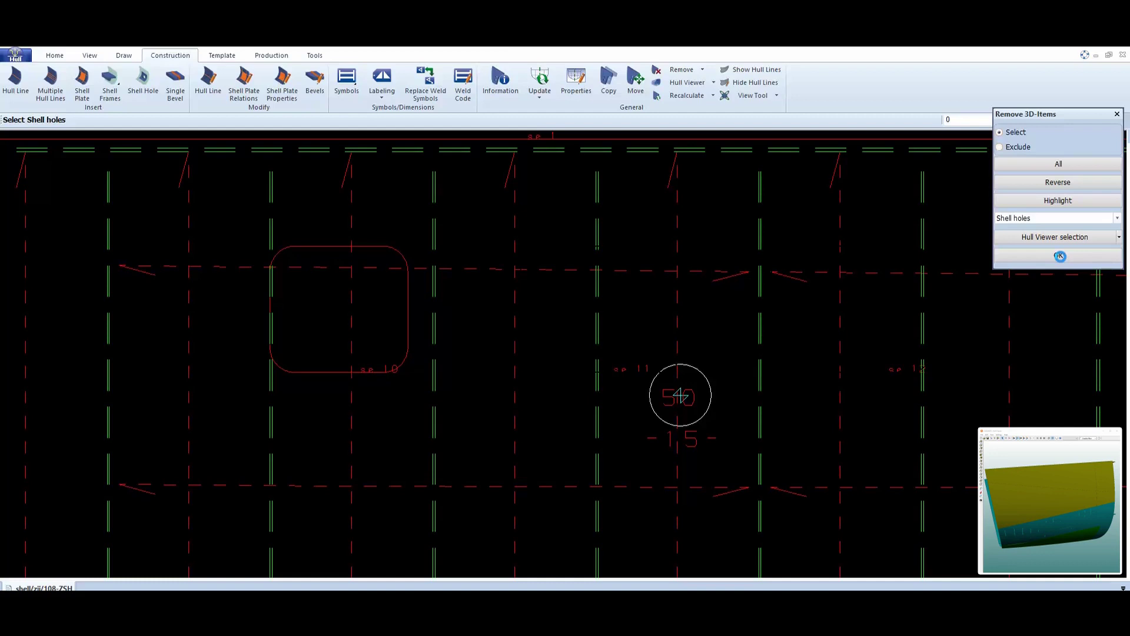
pyautogui.click(1060, 256)
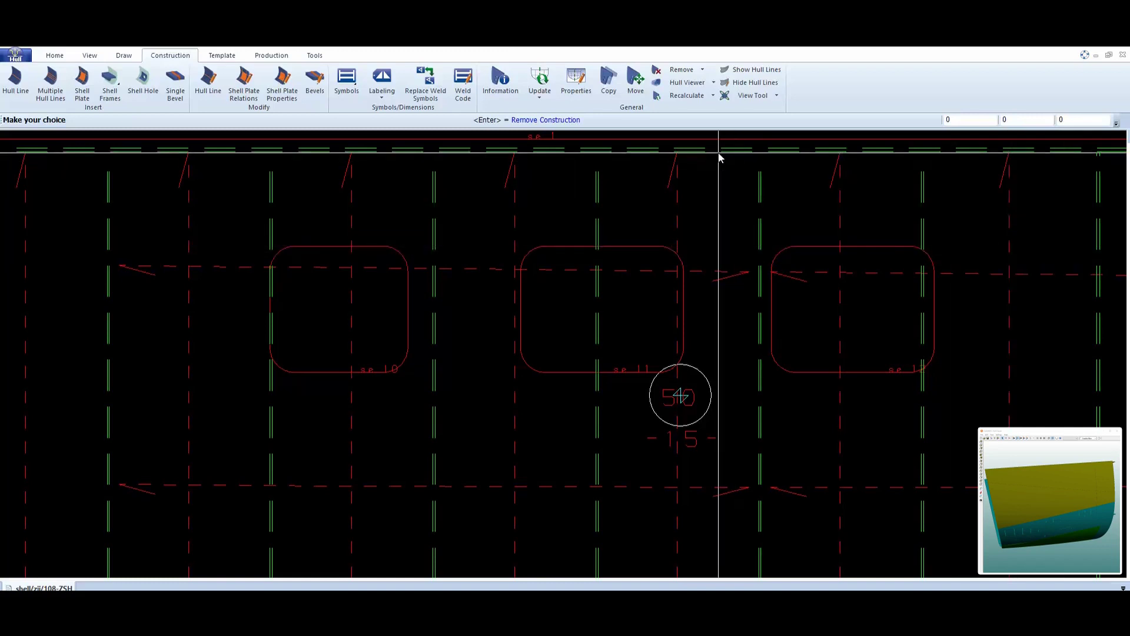
# Undo the 3D removal of the shell holes and update the active block
pyautogui.click(704, 70)
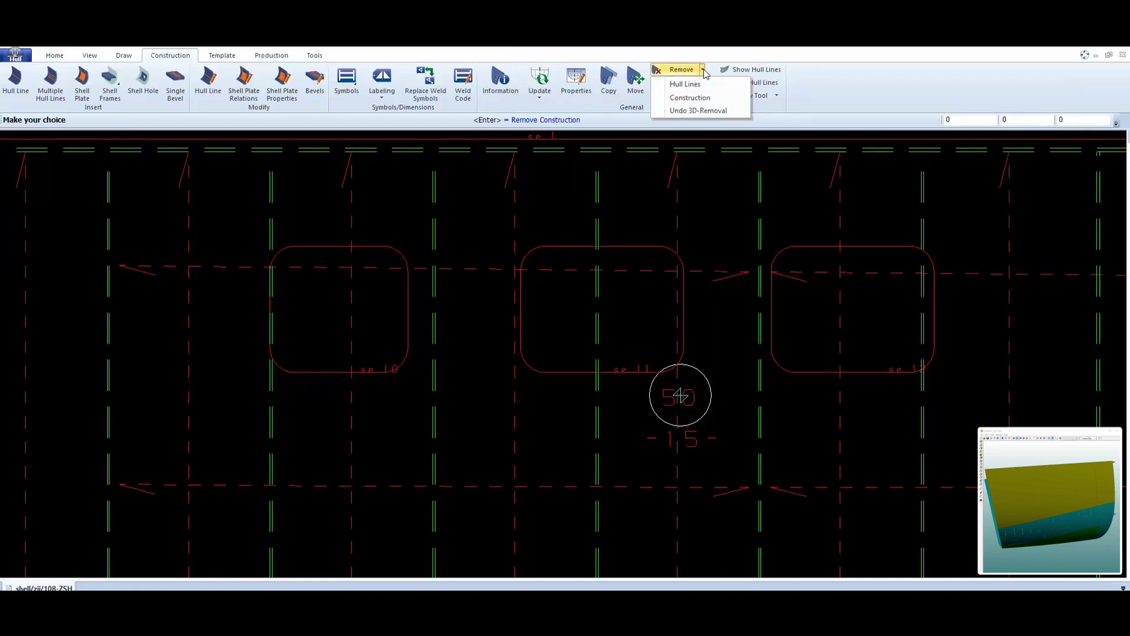
pyautogui.click(717, 111)
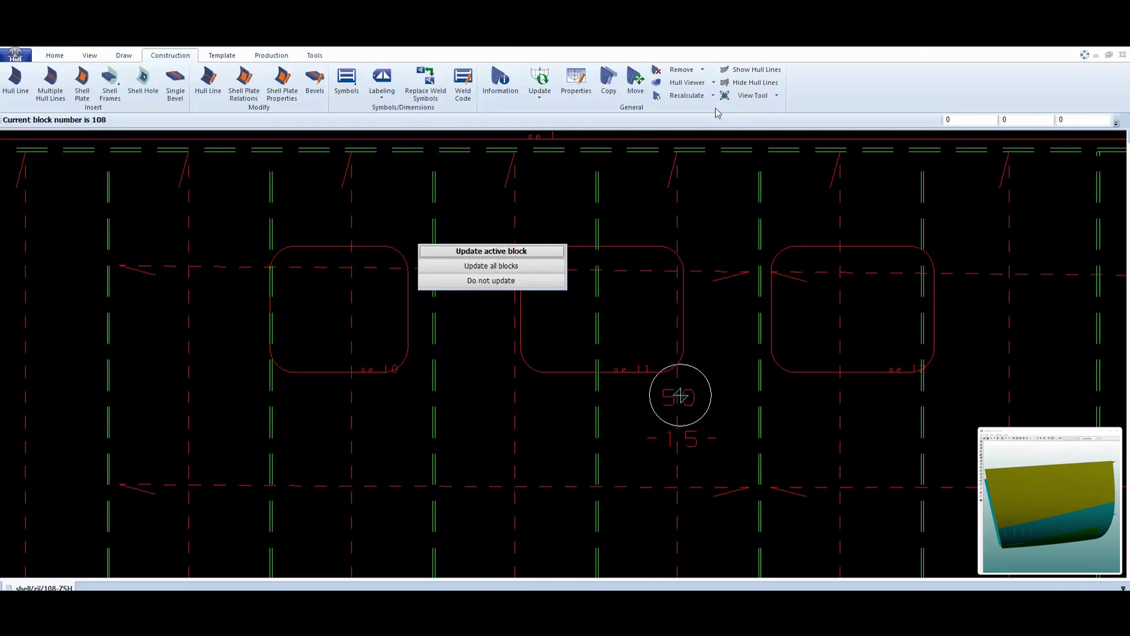
pyautogui.click(500, 251)
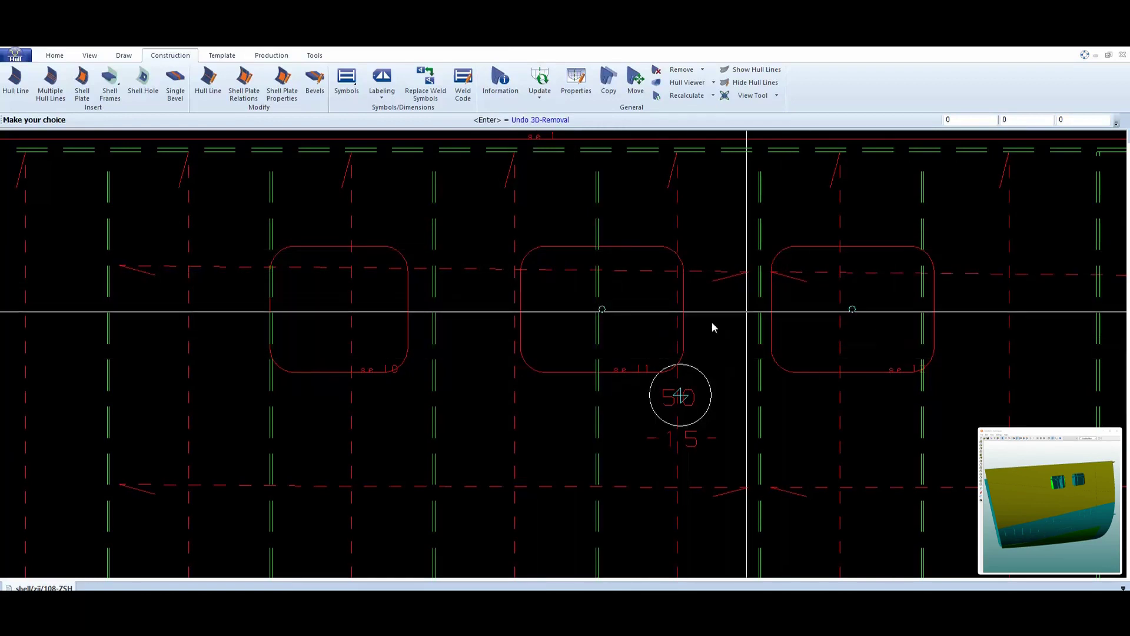
# Review the 3D-item information of the shell hole at se 12, selecting it by its centre mark, and close it
pyautogui.scroll(1, 673, 322)
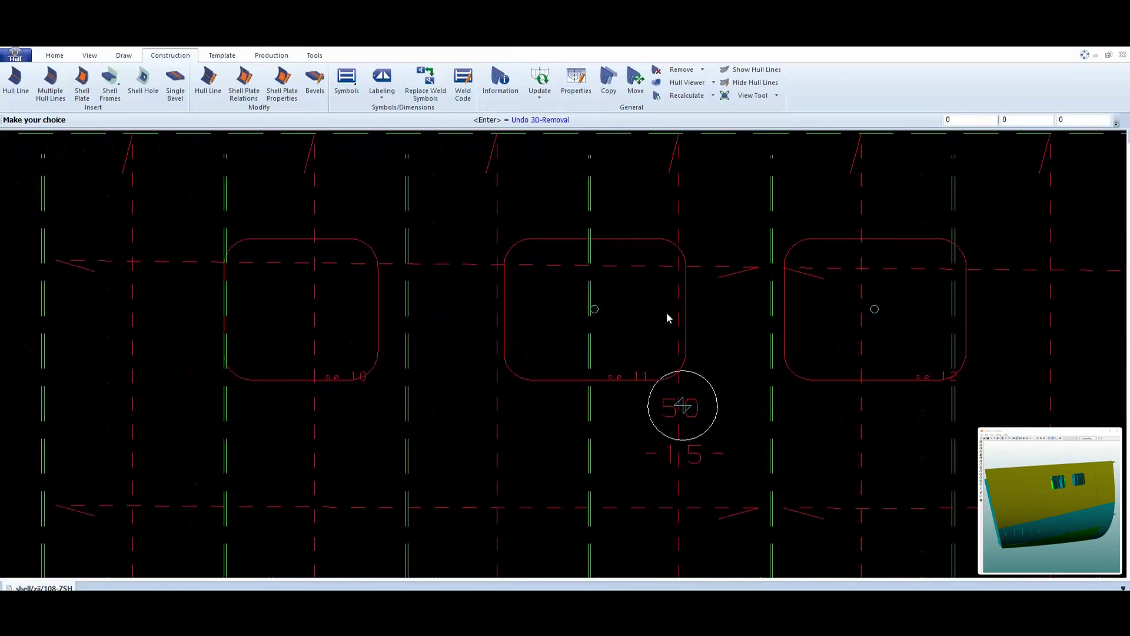
pyautogui.click(500, 80)
pyautogui.scroll(1, 629, 321)
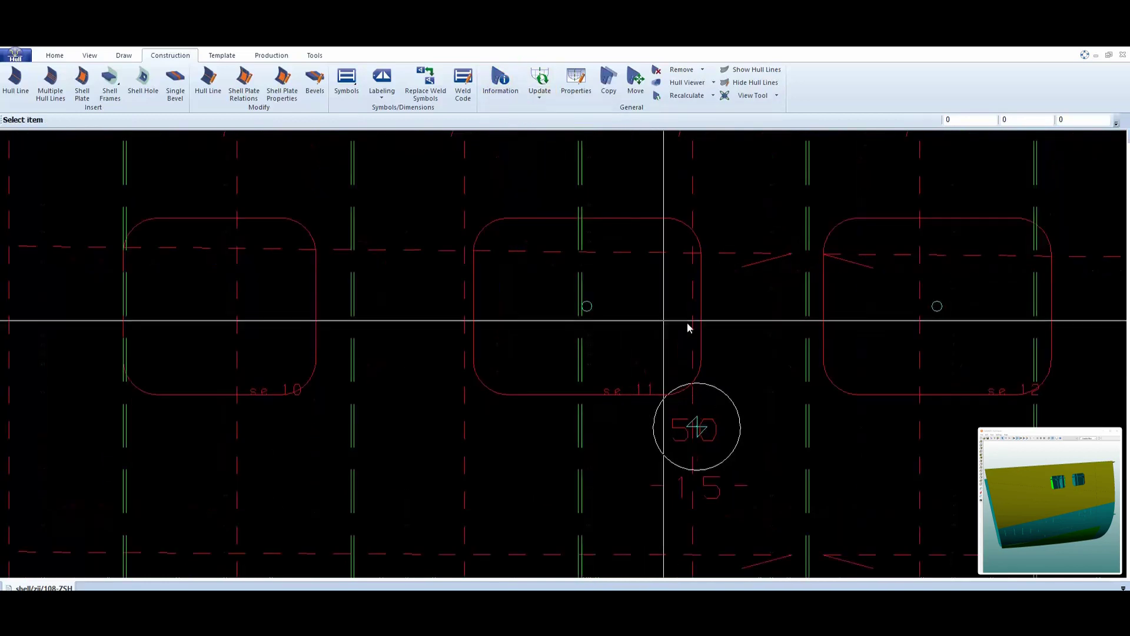
pyautogui.click(937, 308)
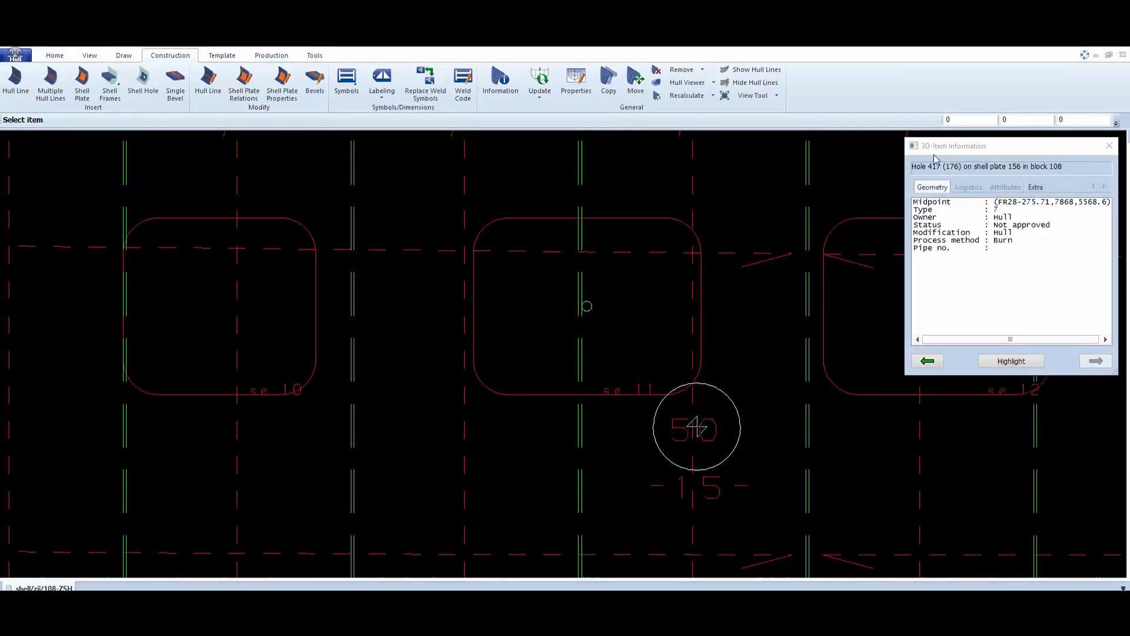
pyautogui.click(1110, 148)
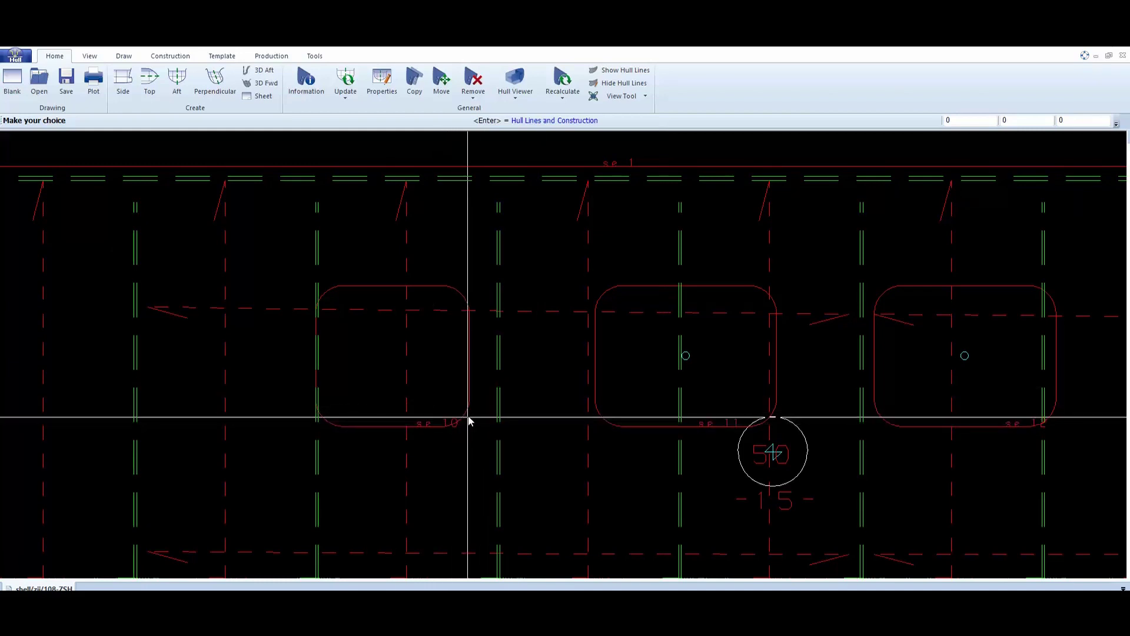
pyautogui.scroll(1, 790, 385)
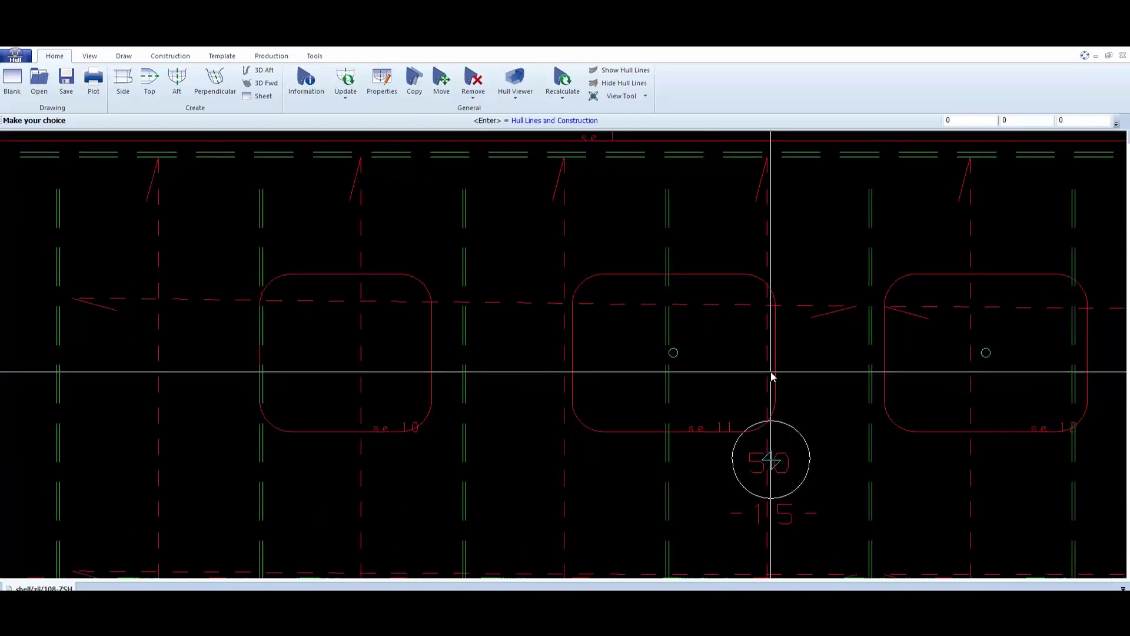
pyautogui.scroll(1, 795, 365)
pyautogui.middleClick(794, 364)
pyautogui.scroll(14, 608, 280)
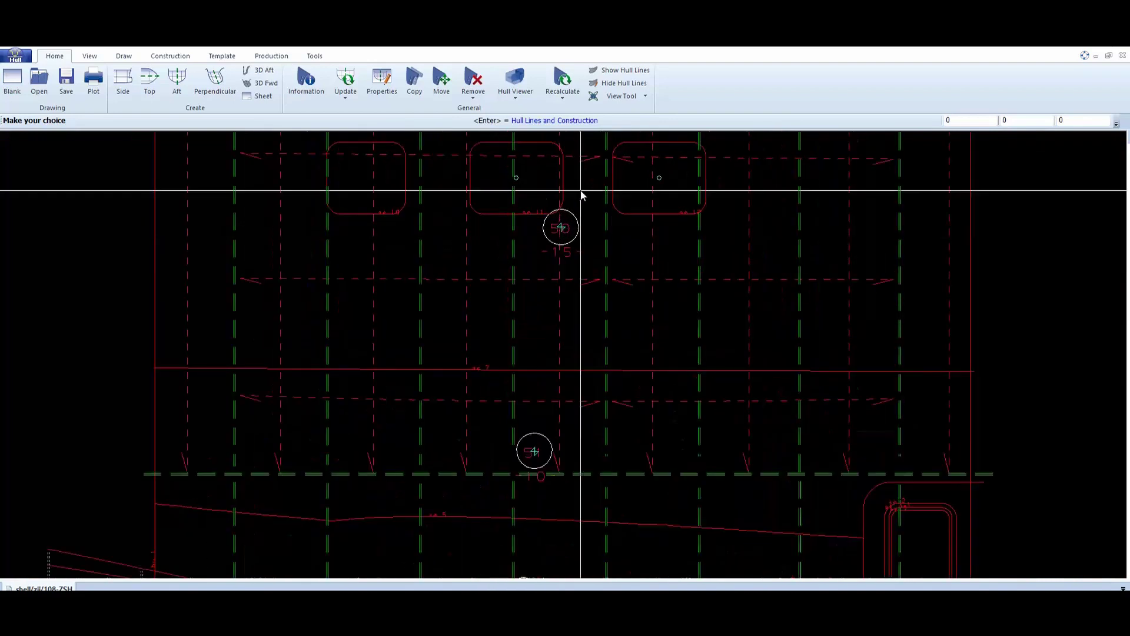
pyautogui.moveTo(713, 415)
pyautogui.mouseDown(button='middle')
pyautogui.moveTo(704, 389)
pyautogui.moveTo(677, 373)
pyautogui.mouseUp(button='middle')
pyautogui.scroll(1, 656, 377)
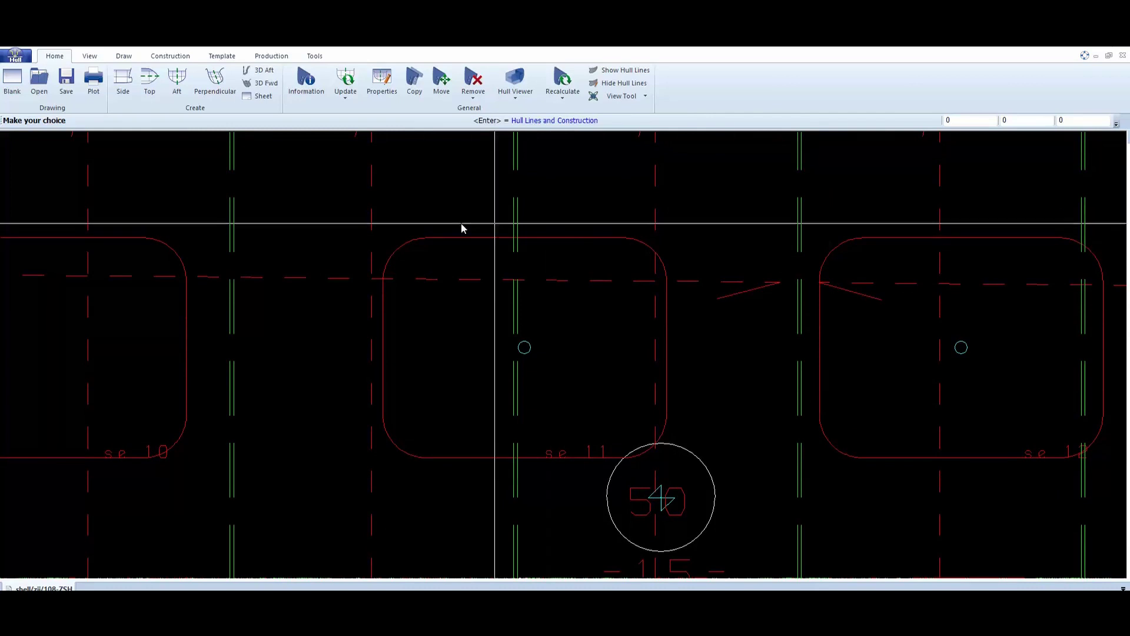
pyautogui.scroll(-5, 611, 302)
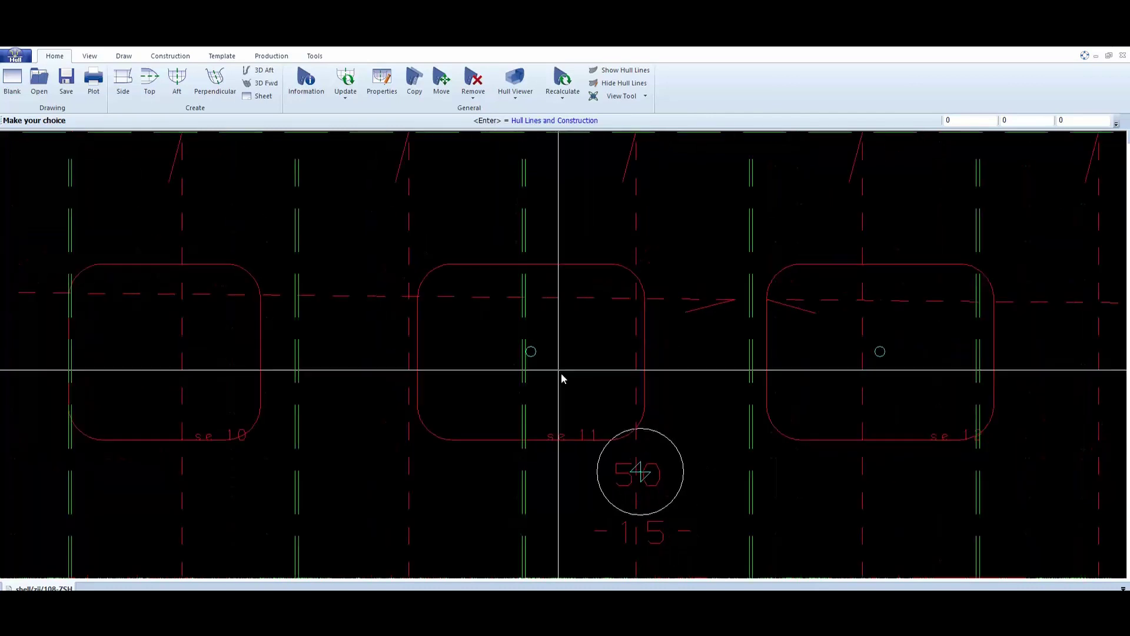
pyautogui.moveTo(595, 462)
pyautogui.mouseDown(button='middle')
pyautogui.moveTo(663, 344)
pyautogui.moveTo(567, 399)
pyautogui.mouseUp(button='middle')
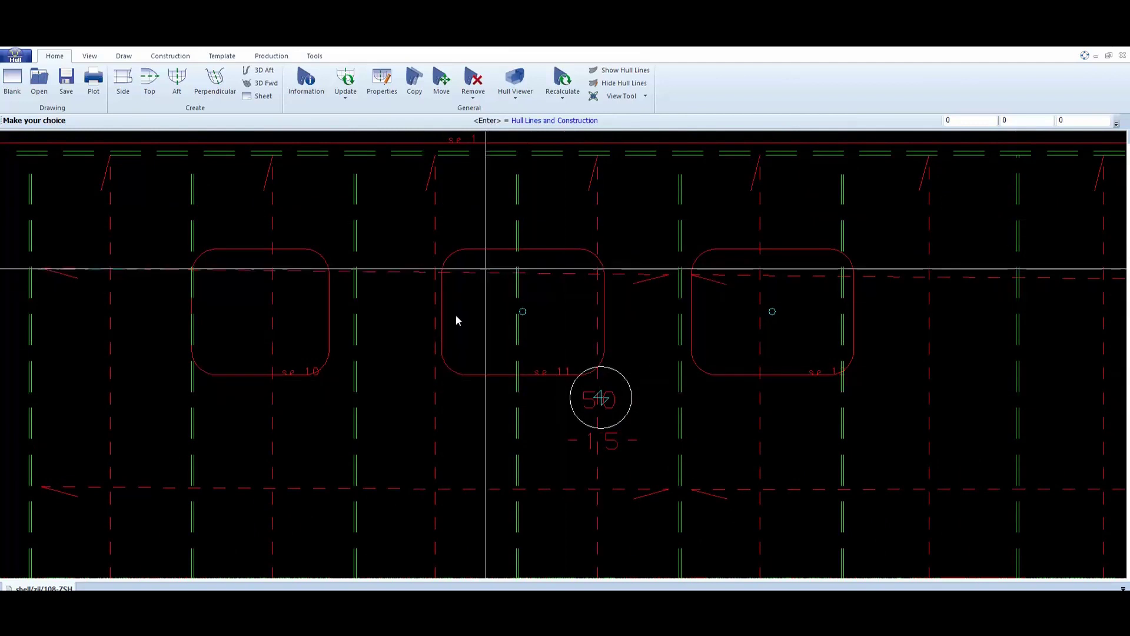
pyautogui.scroll(-5, 555, 459)
pyautogui.moveTo(591, 493); pyautogui.dragTo(591, 449, button='middle')
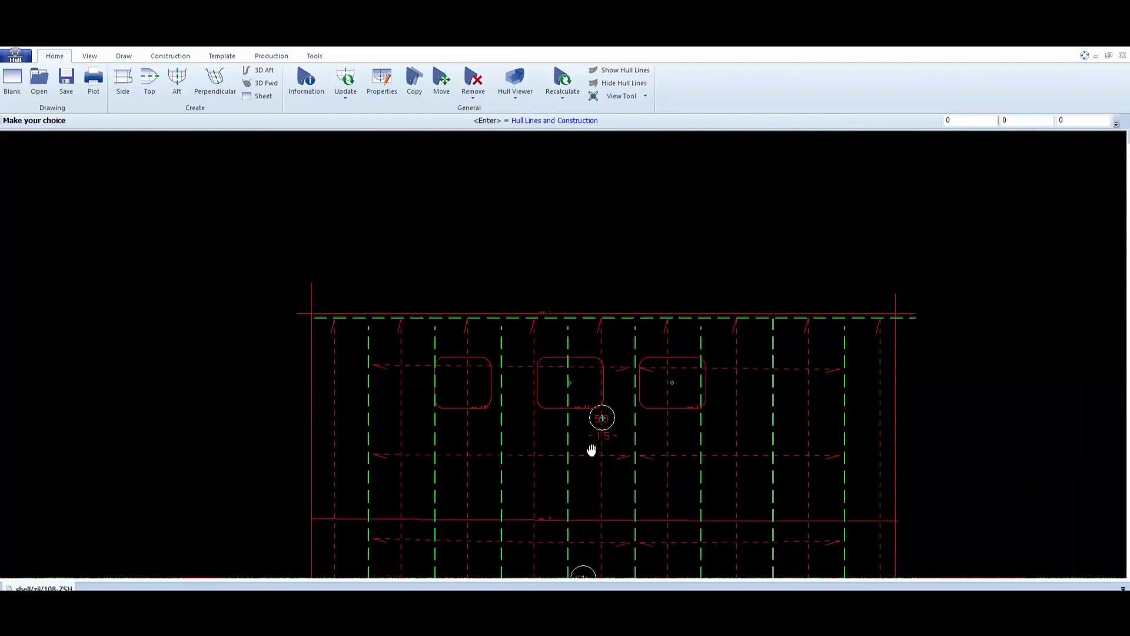
pyautogui.scroll(5, 588, 399)
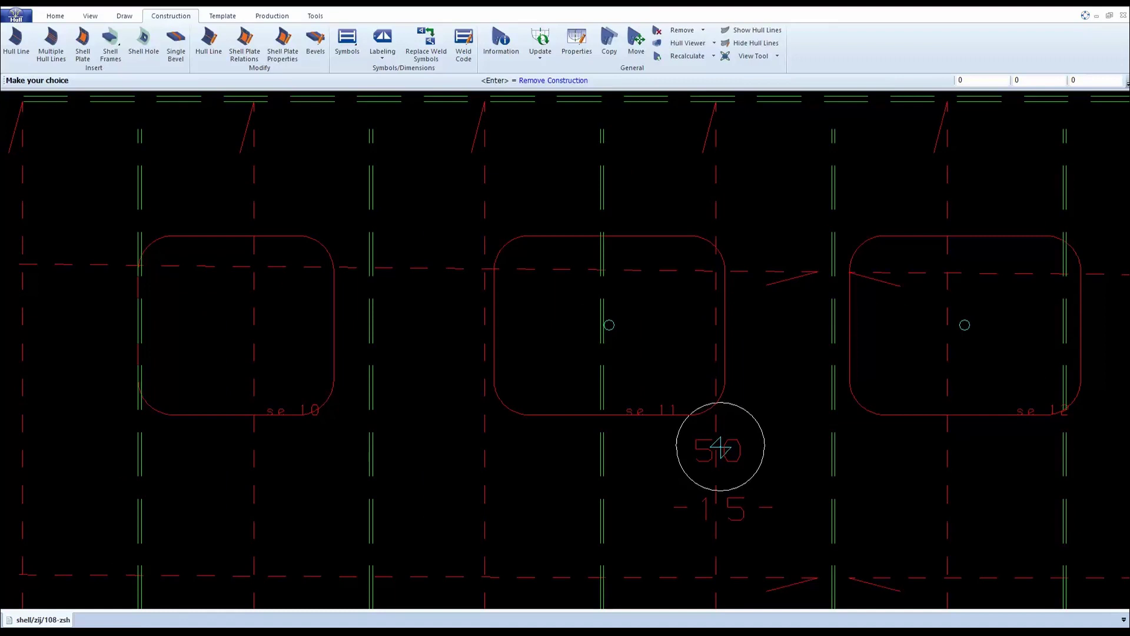
# Start a single bevel and select shell plates 51 and 52 across their shared seam, highlighting and accepting the selection
pyautogui.click(173, 51)
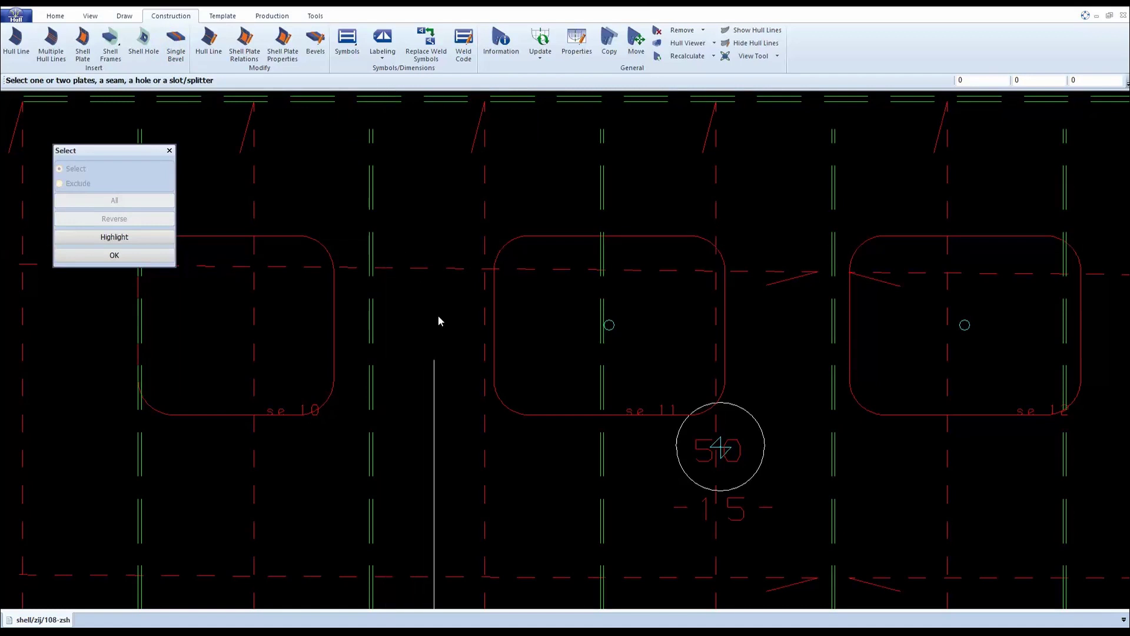
pyautogui.scroll(-5, 436, 323)
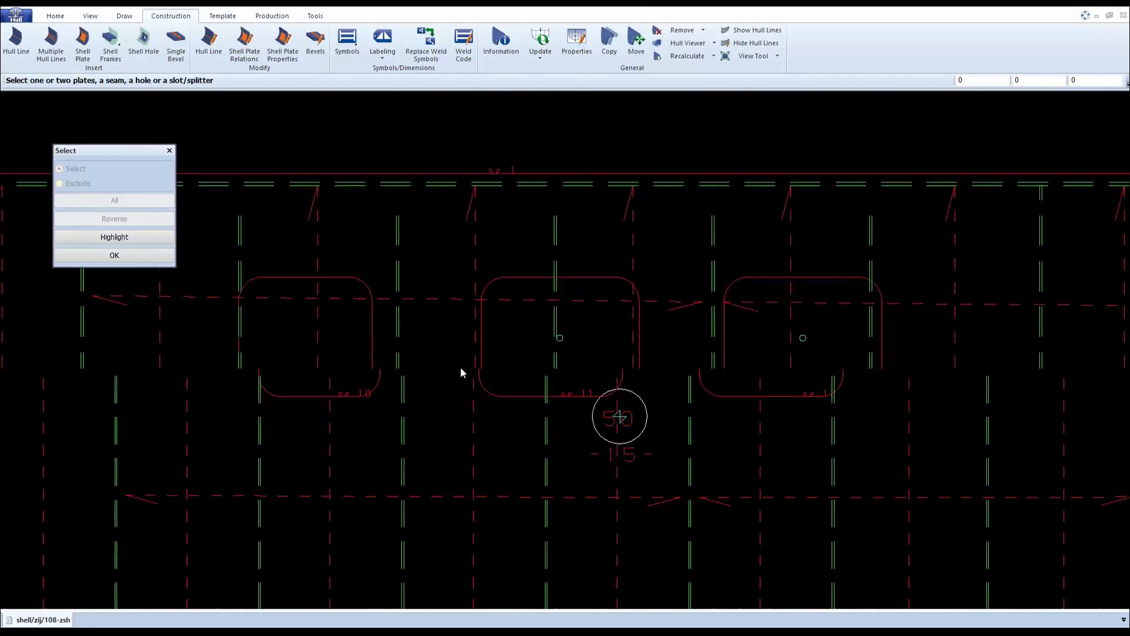
pyautogui.scroll(-5, 526, 321)
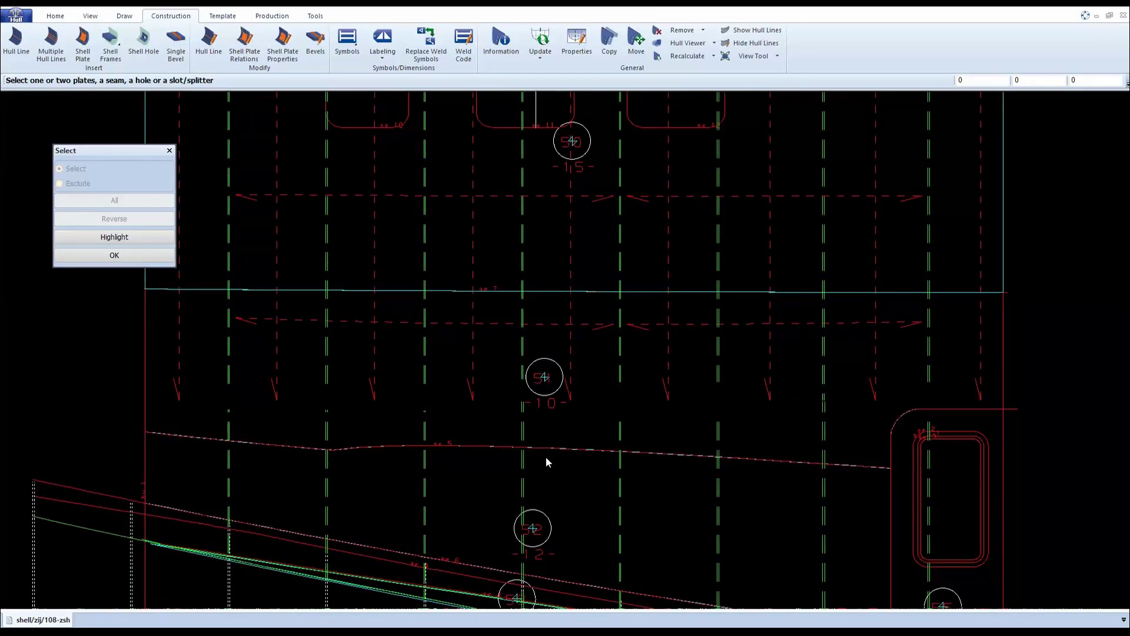
pyautogui.scroll(3, 542, 414)
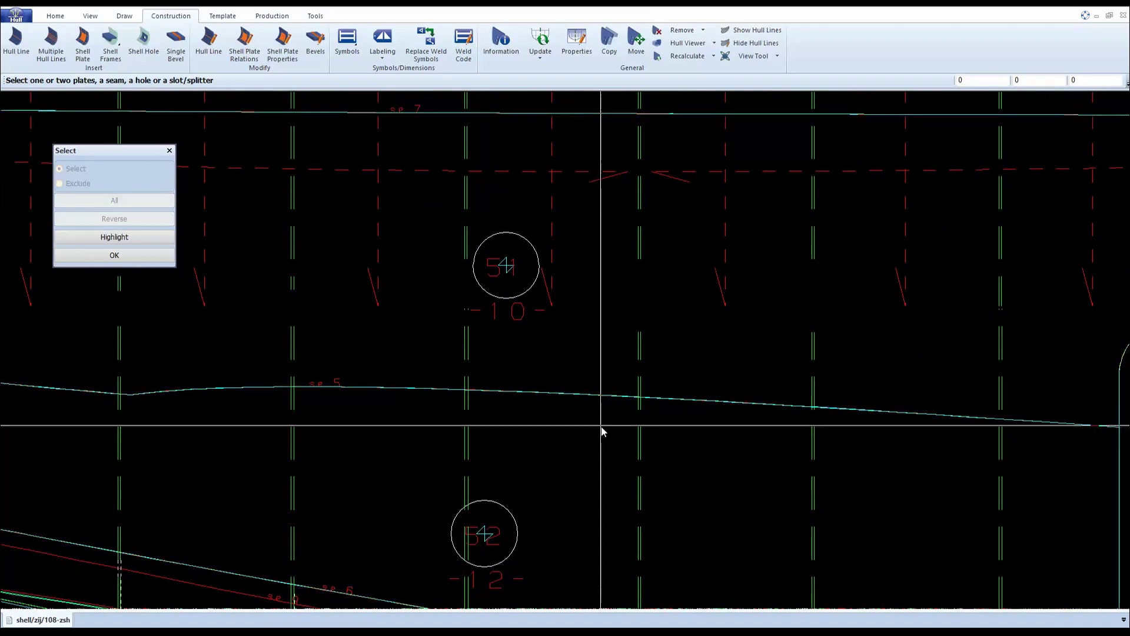
pyautogui.moveTo(599, 415); pyautogui.dragTo(523, 366)
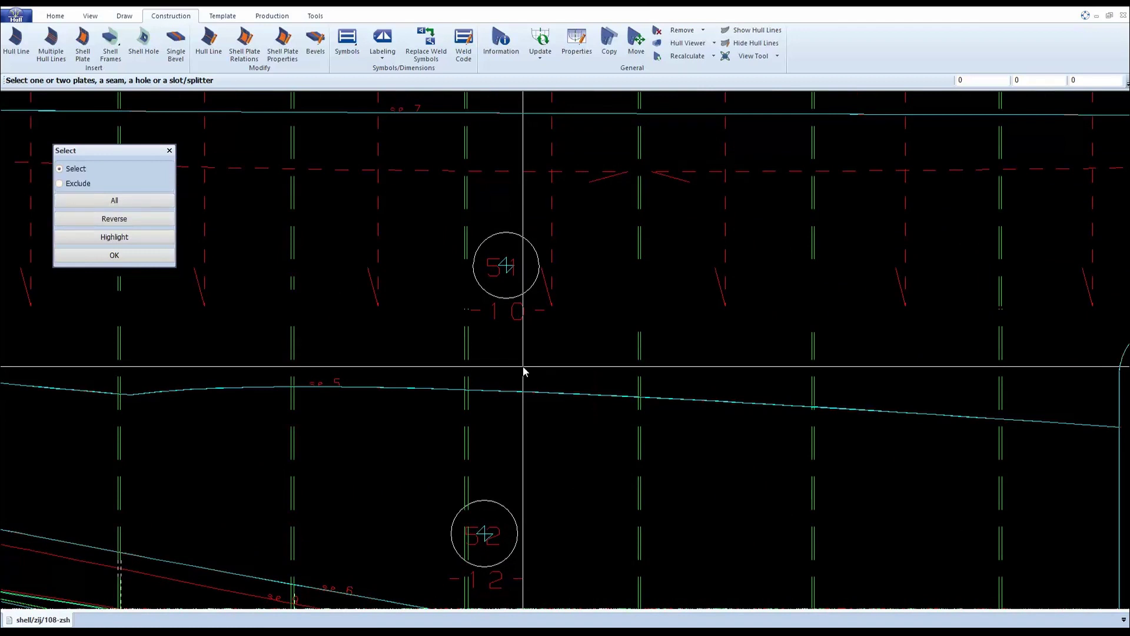
pyautogui.scroll(-2, 313, 338)
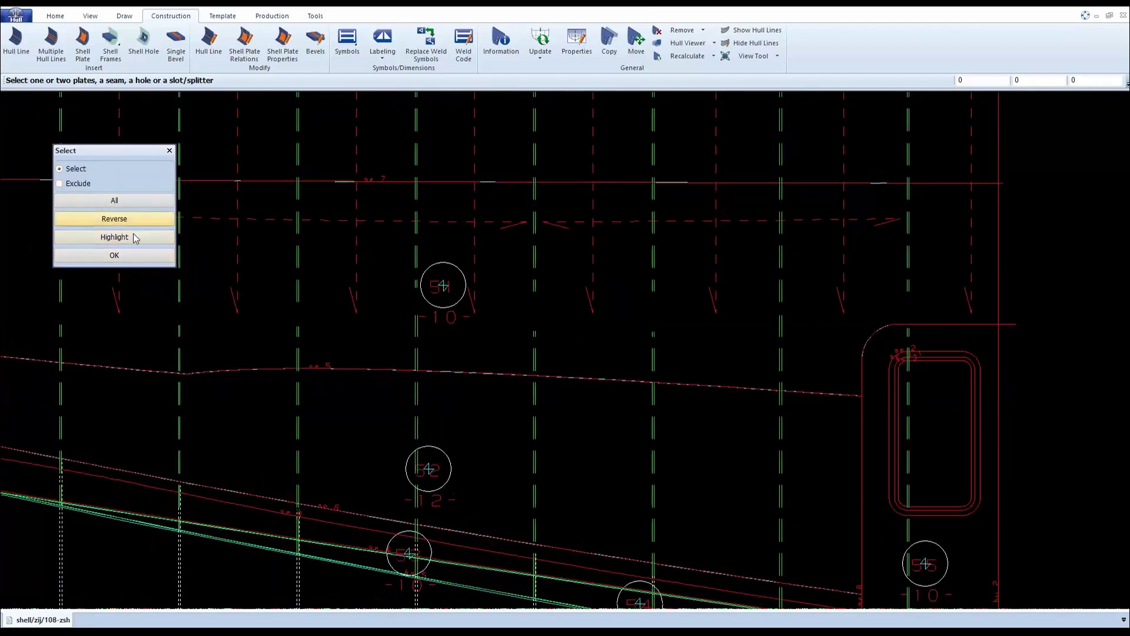
pyautogui.click(142, 237)
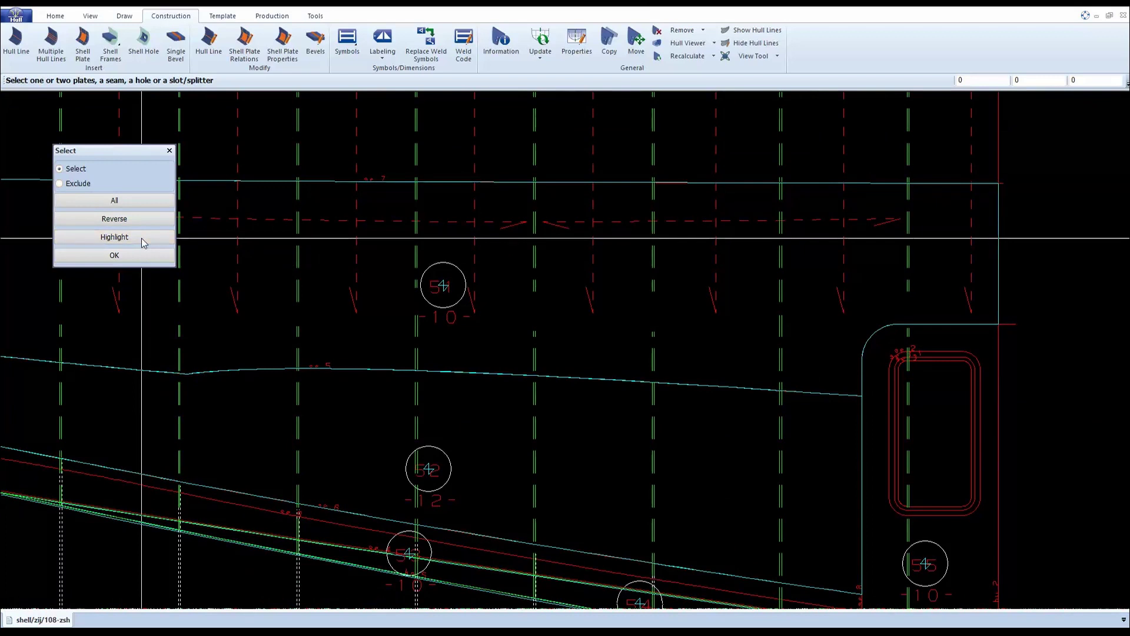
pyautogui.click(148, 257)
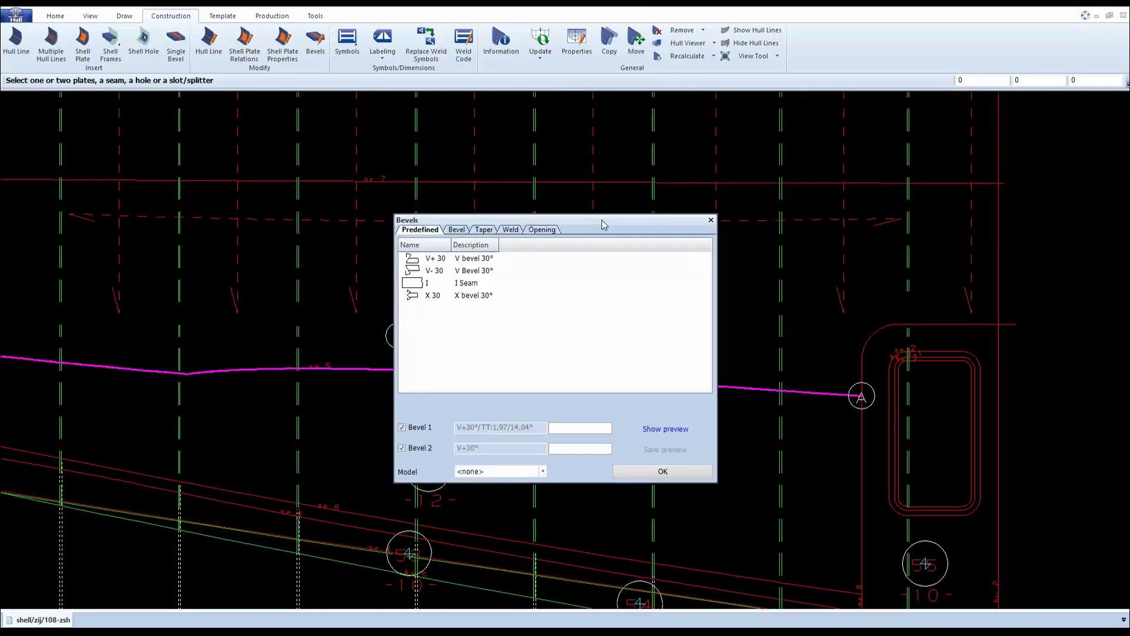
# Assign the predefined V+ 30 bevel to both sides of the seam between plates 51 and 52, with relative angles turned off
pyautogui.moveTo(604, 224); pyautogui.dragTo(778, 228)
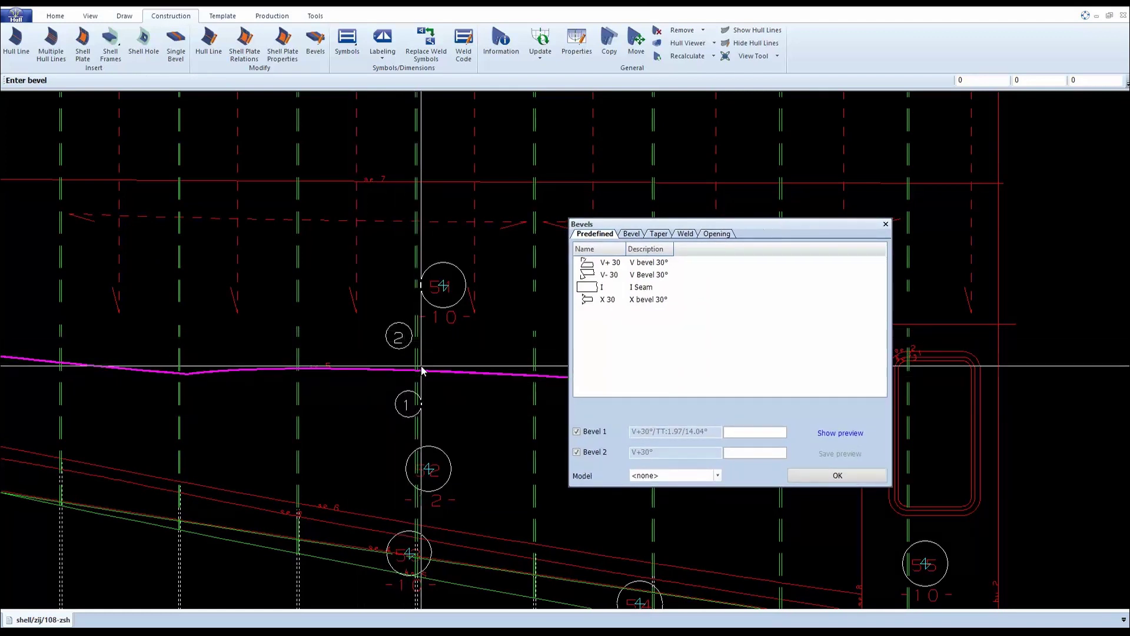
pyautogui.click(616, 265)
pyautogui.click(616, 263)
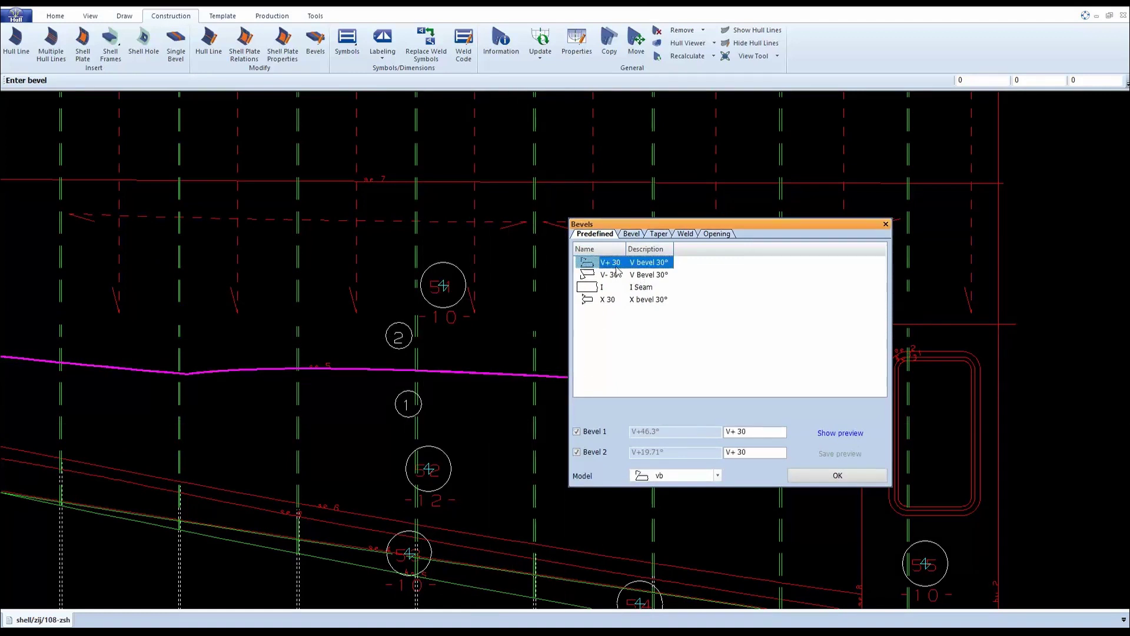
pyautogui.click(635, 235)
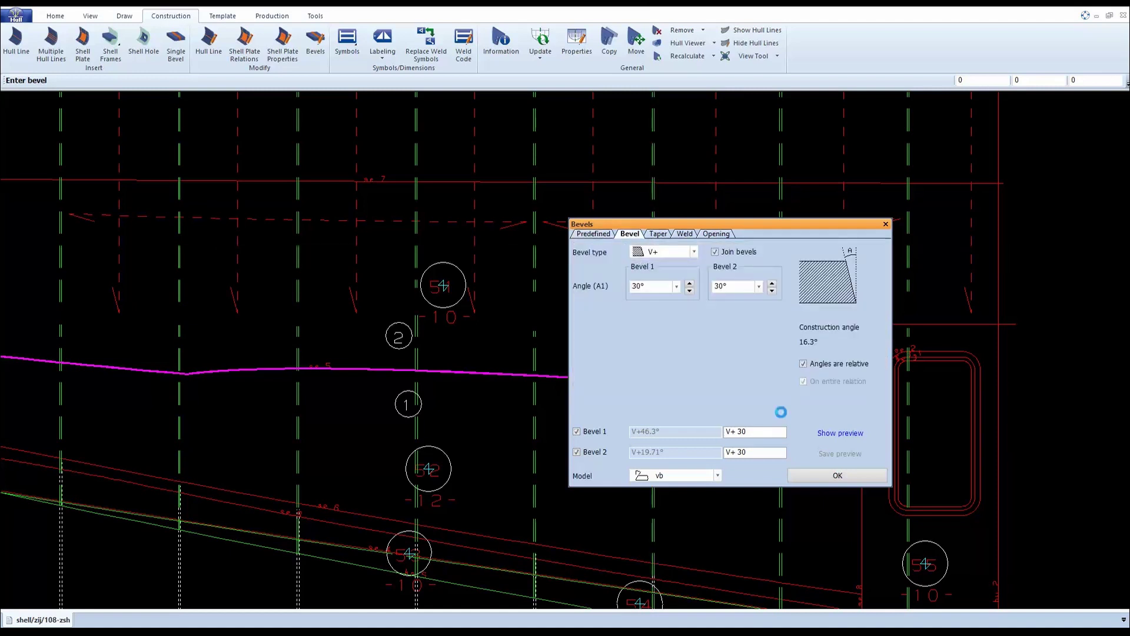
pyautogui.click(806, 365)
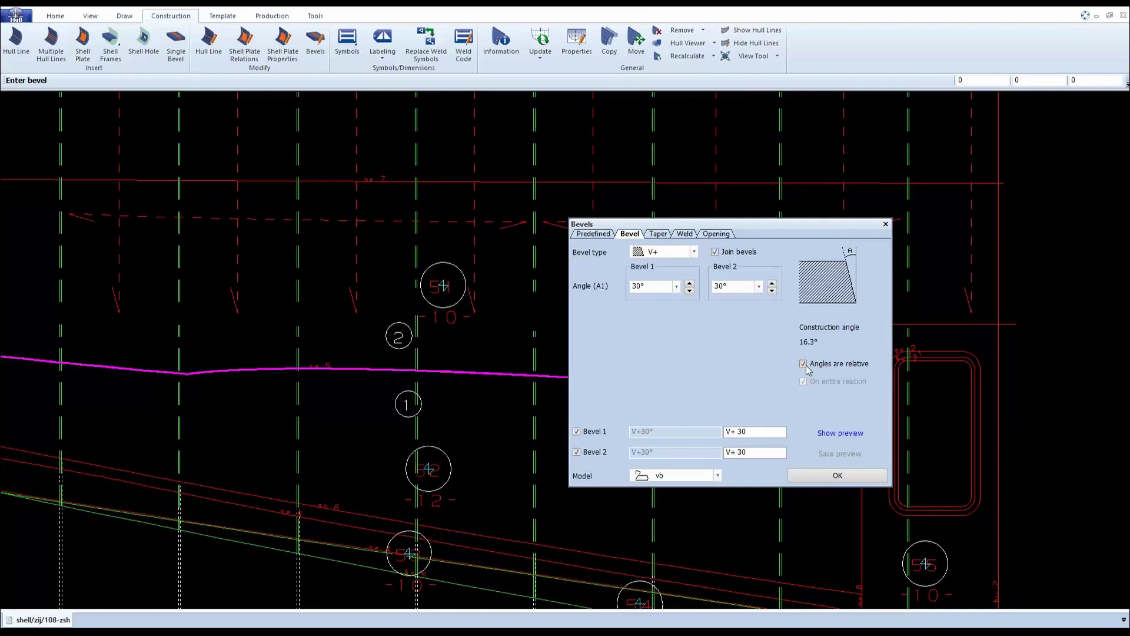
pyautogui.click(834, 476)
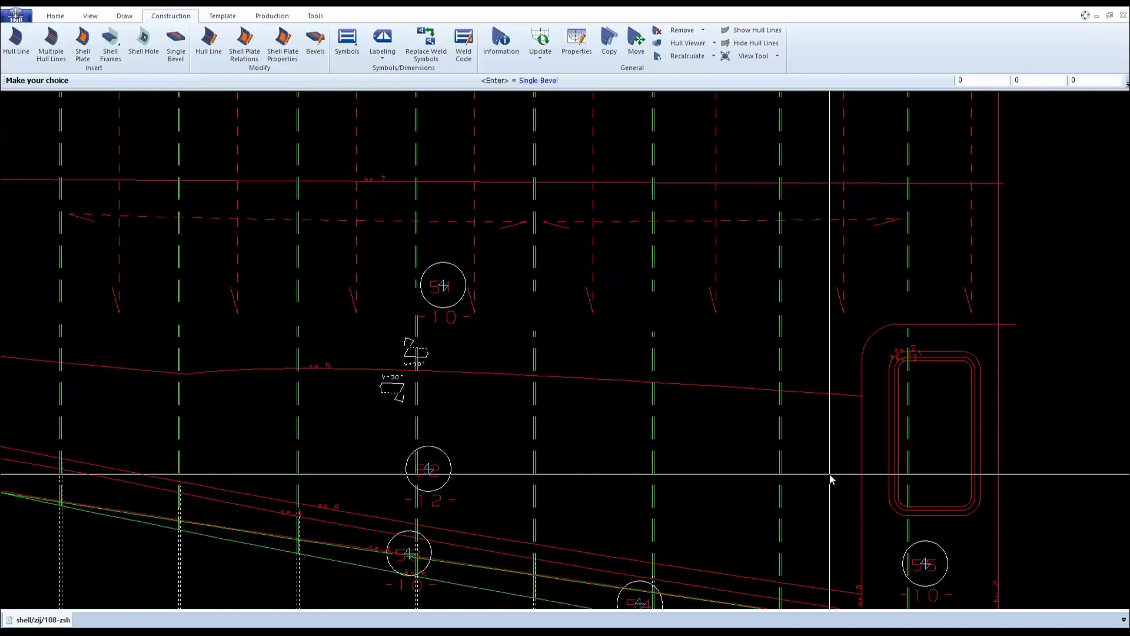
pyautogui.scroll(2, 434, 390)
pyautogui.moveTo(429, 386); pyautogui.dragTo(603, 403, button='middle')
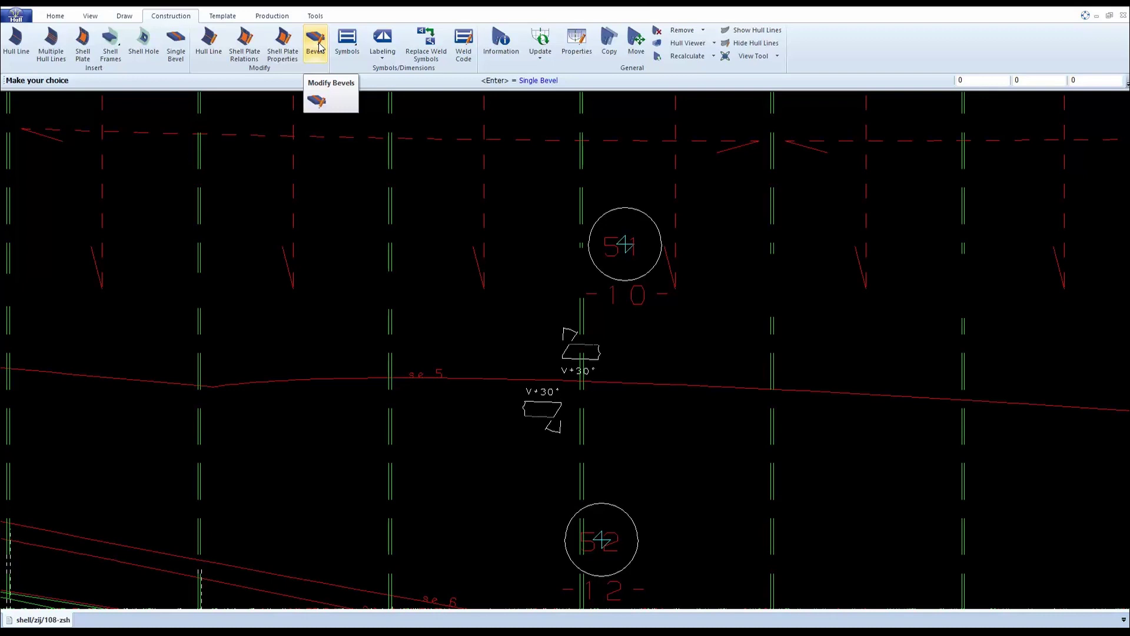
pyautogui.click(702, 30)
pyautogui.click(686, 55)
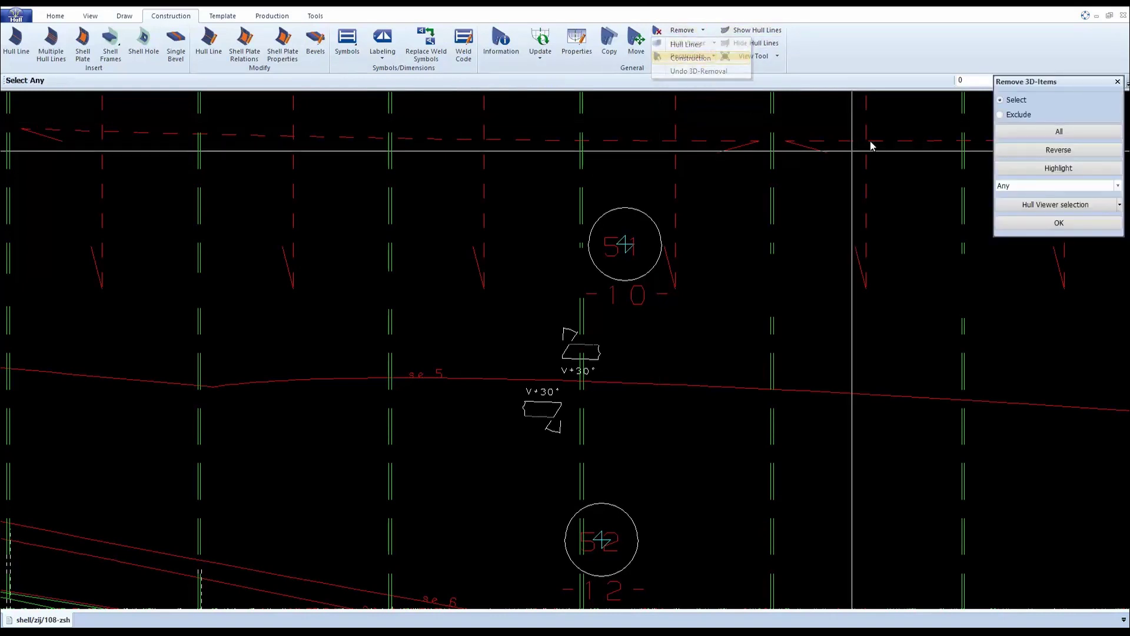
pyautogui.click(1030, 187)
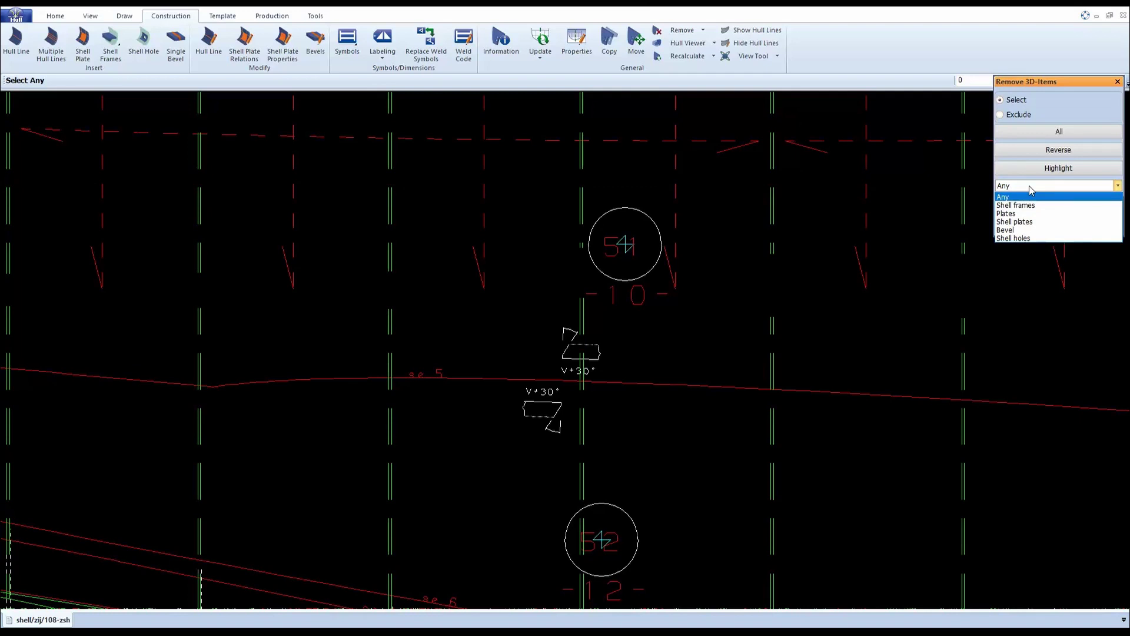
pyautogui.click(1028, 231)
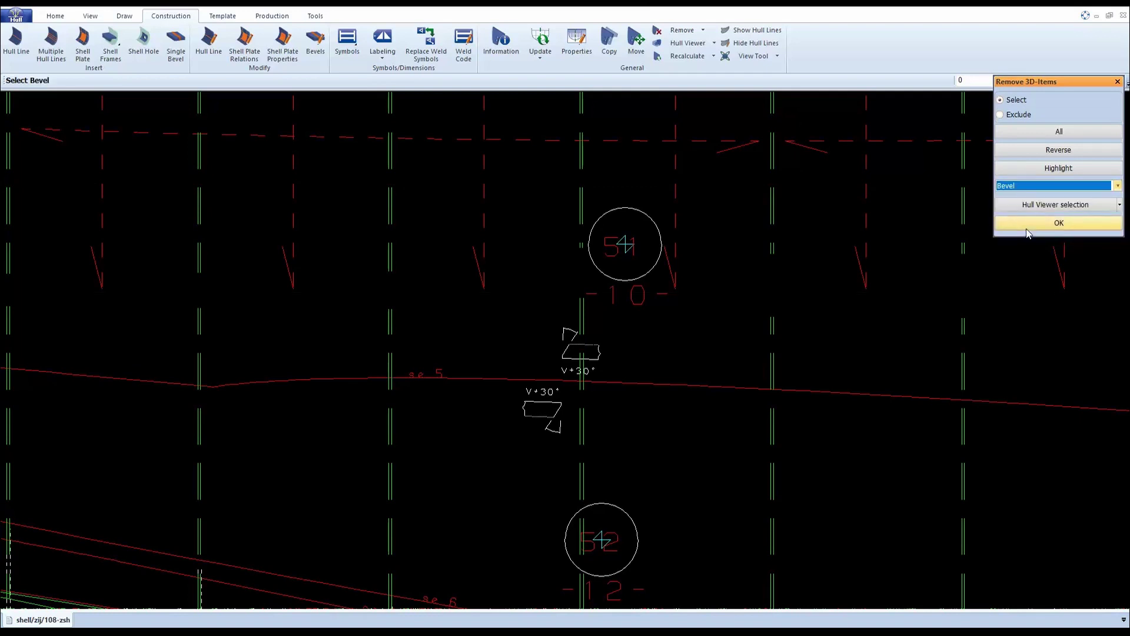
pyautogui.moveTo(870, 480); pyautogui.dragTo(374, 287)
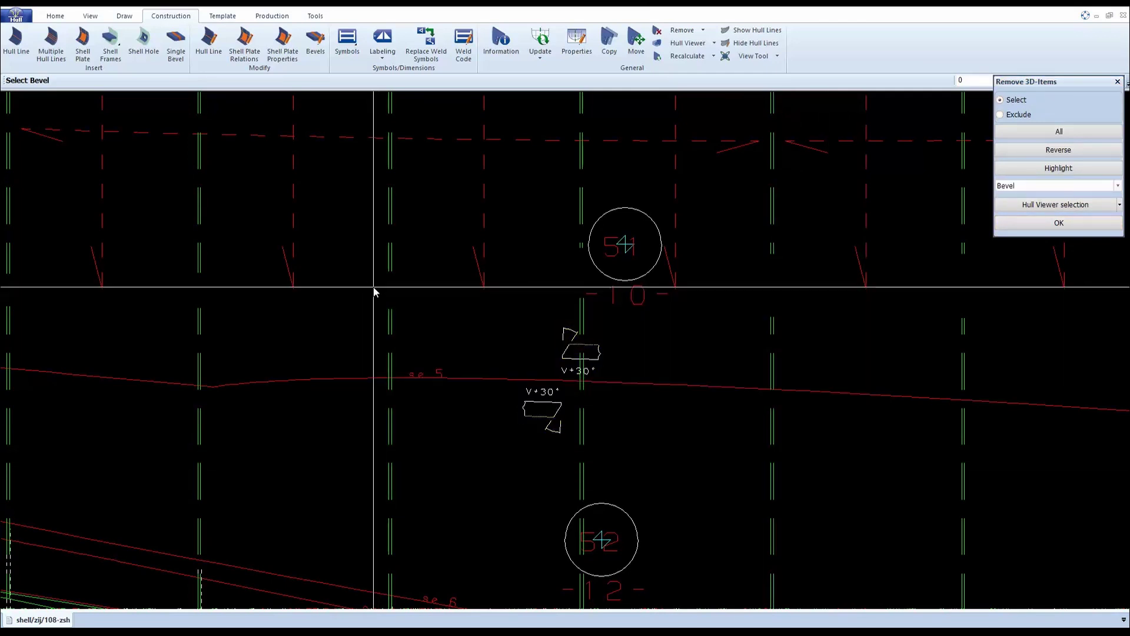
pyautogui.click(1058, 169)
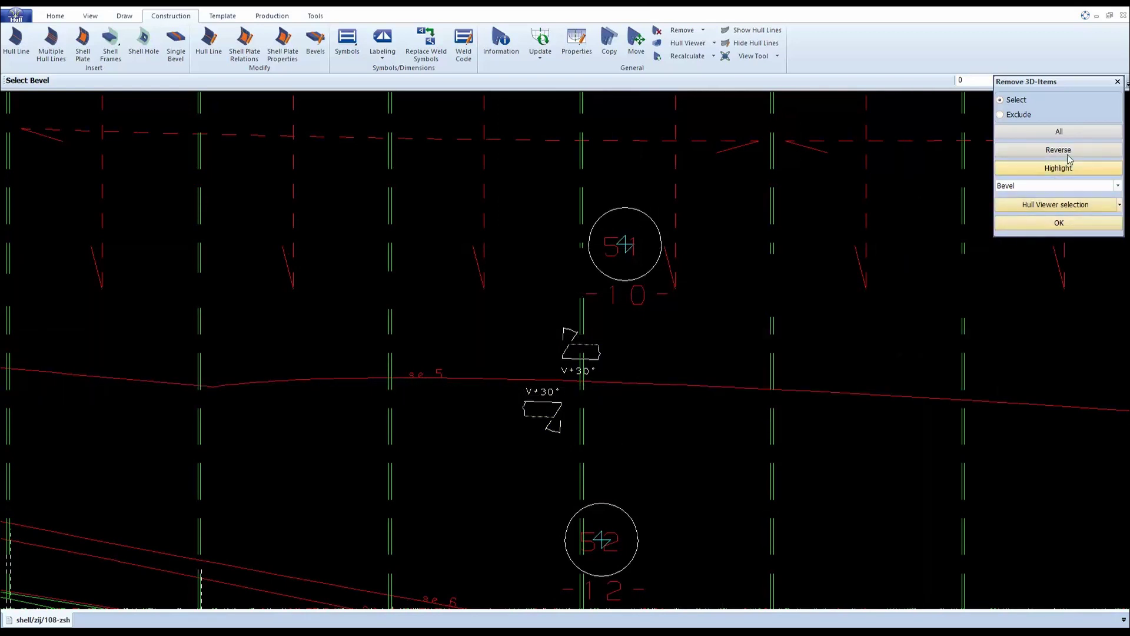
pyautogui.click(1117, 82)
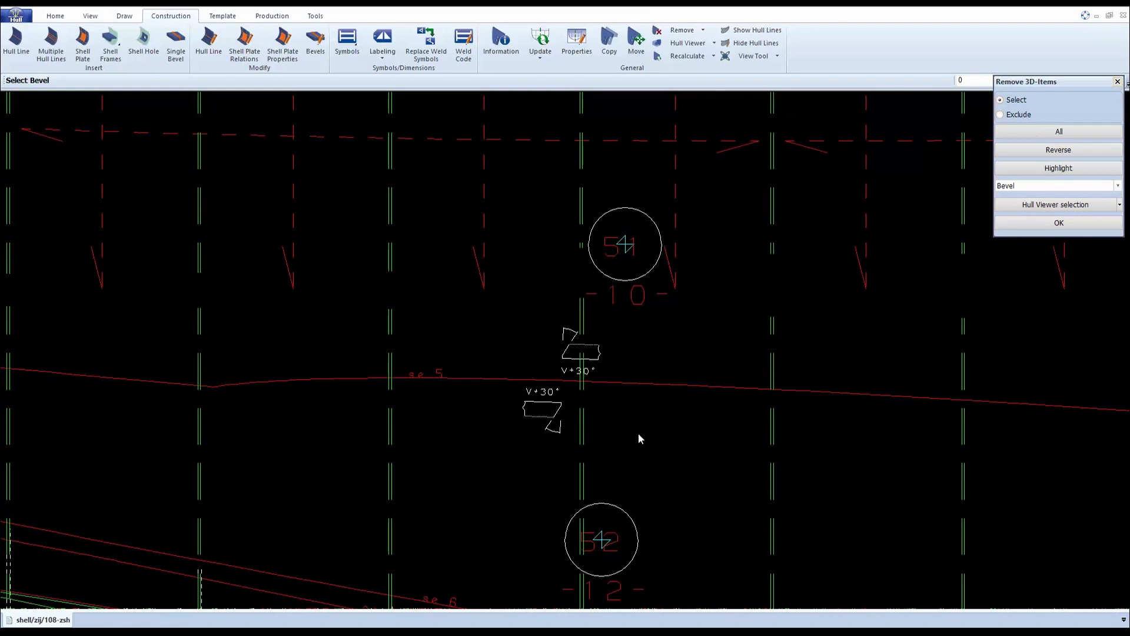
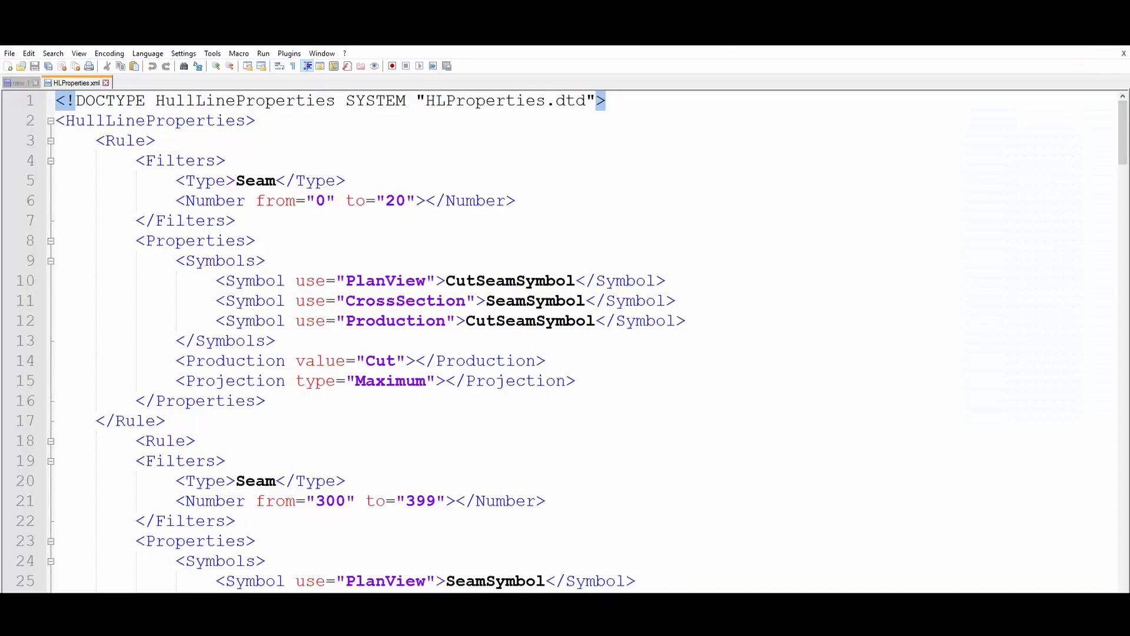
# Read through the seam, butt and dimension line rules in HLProperties.xml in the text editor
pyautogui.click(557, 406)
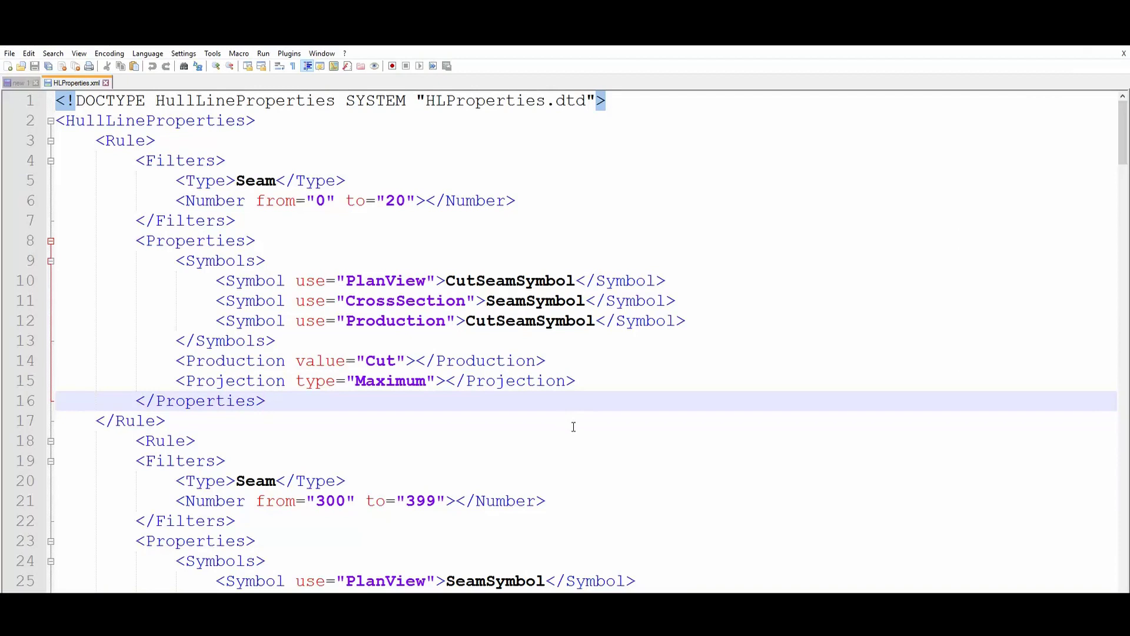
pyautogui.scroll(-14, 573, 426)
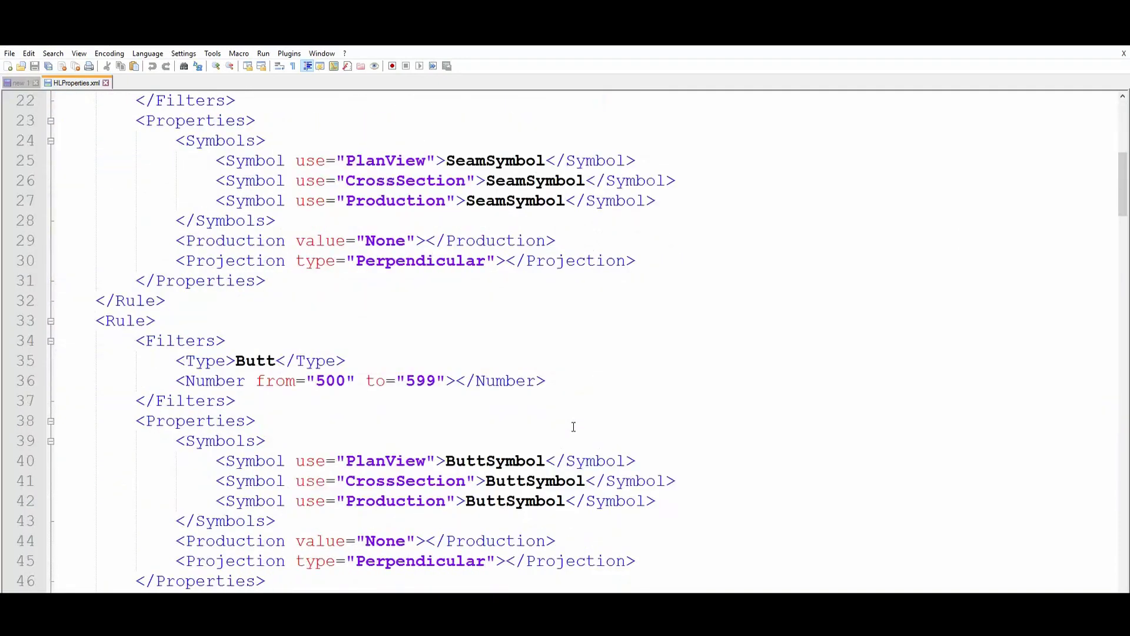
pyautogui.scroll(-1, 573, 426)
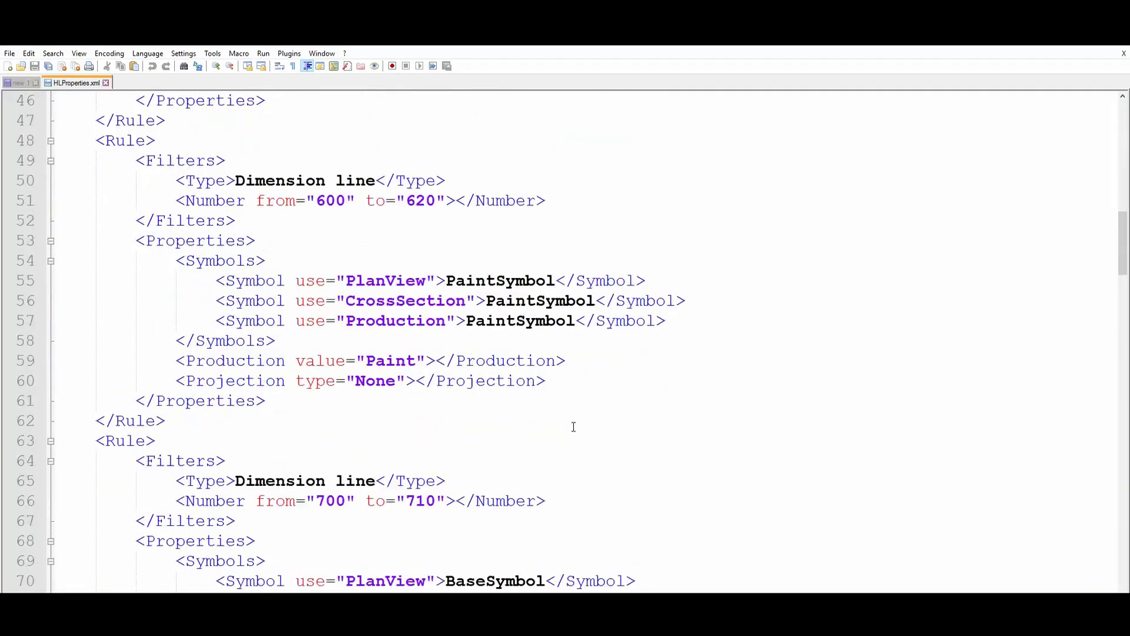
pyautogui.scroll(-2, 573, 426)
pyautogui.scroll(3, 572, 425)
# Examine the production value, type, symbols and number range of the dimension line rule for numbers 600 to 620
pyautogui.click(486, 421)
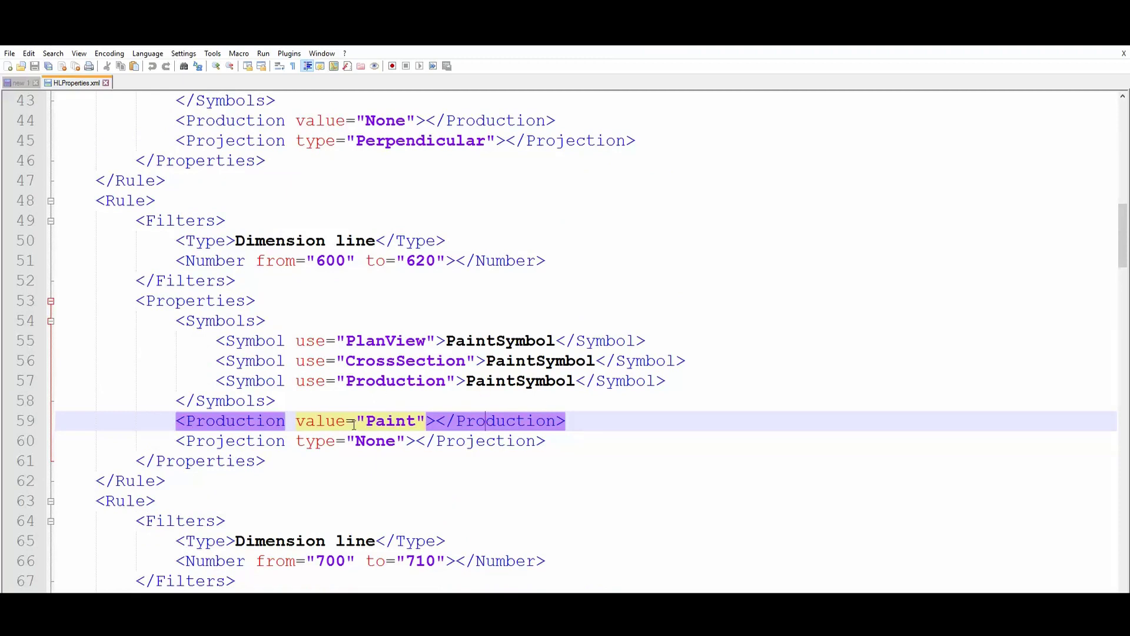
pyautogui.doubleClick(384, 421)
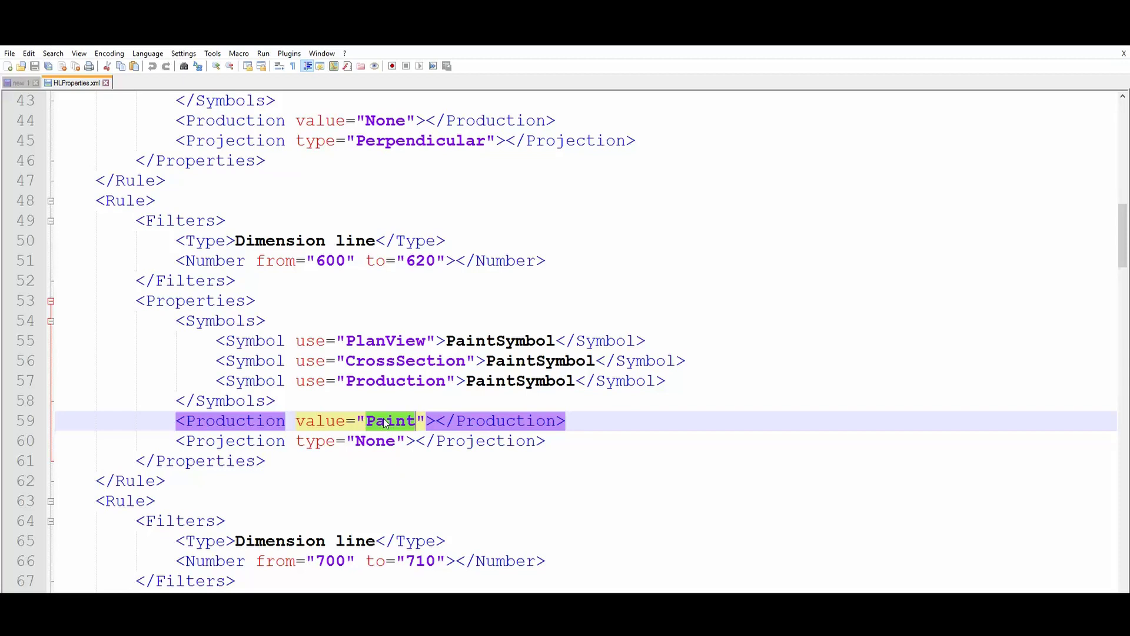
pyautogui.moveTo(445, 240)
pyautogui.mouseDown()
pyautogui.moveTo(176, 241)
pyautogui.moveTo(266, 245)
pyautogui.mouseUp()
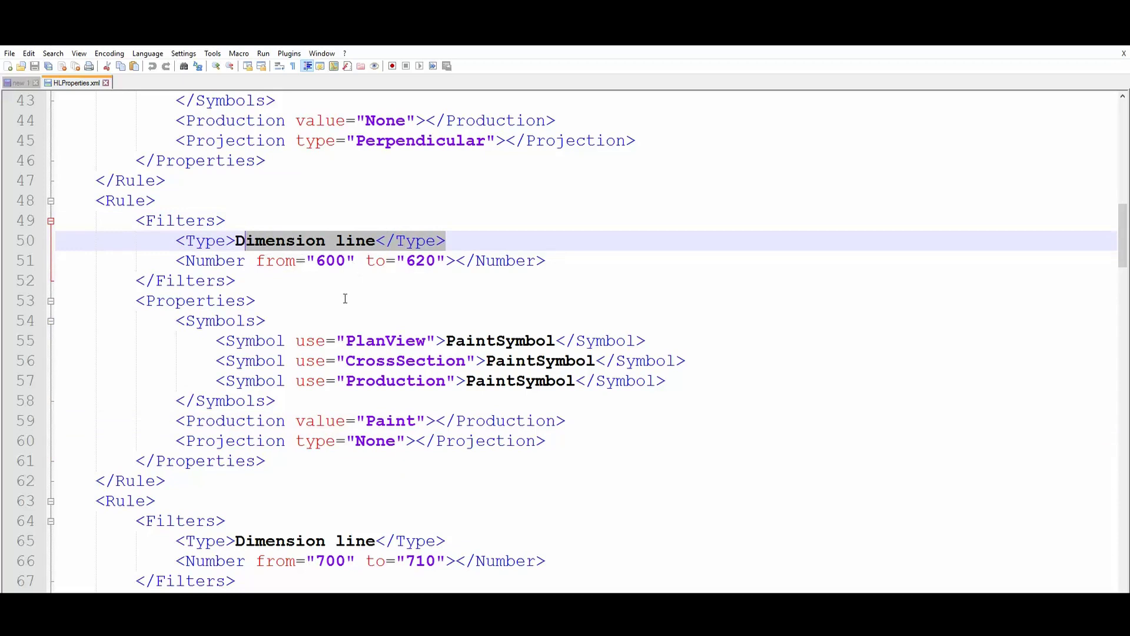
pyautogui.doubleClick(507, 340)
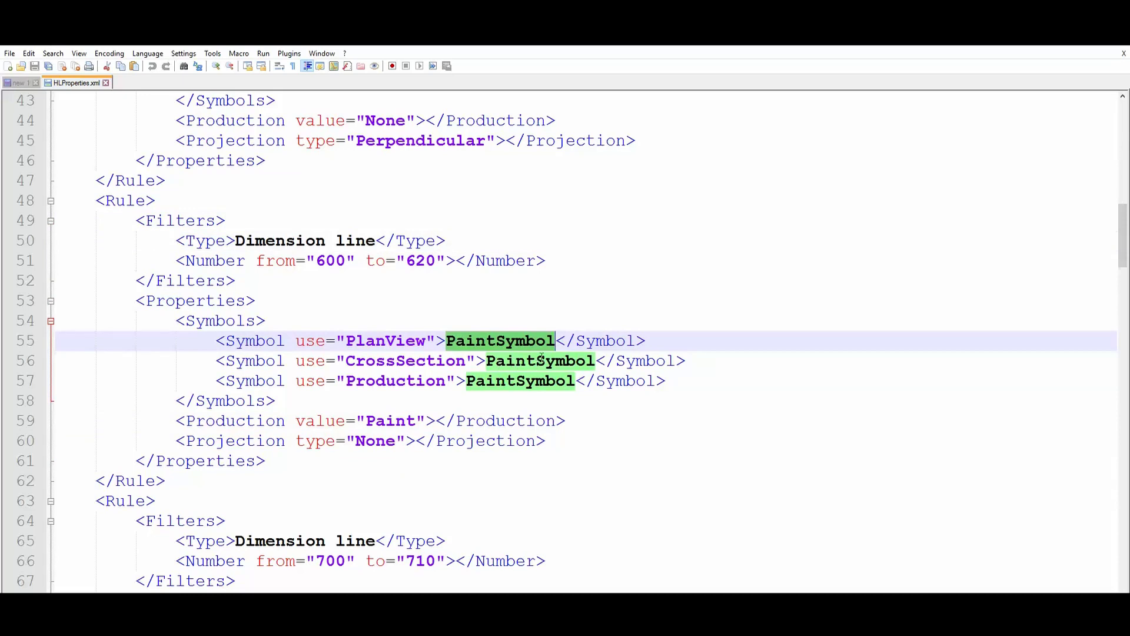
pyautogui.click(473, 251)
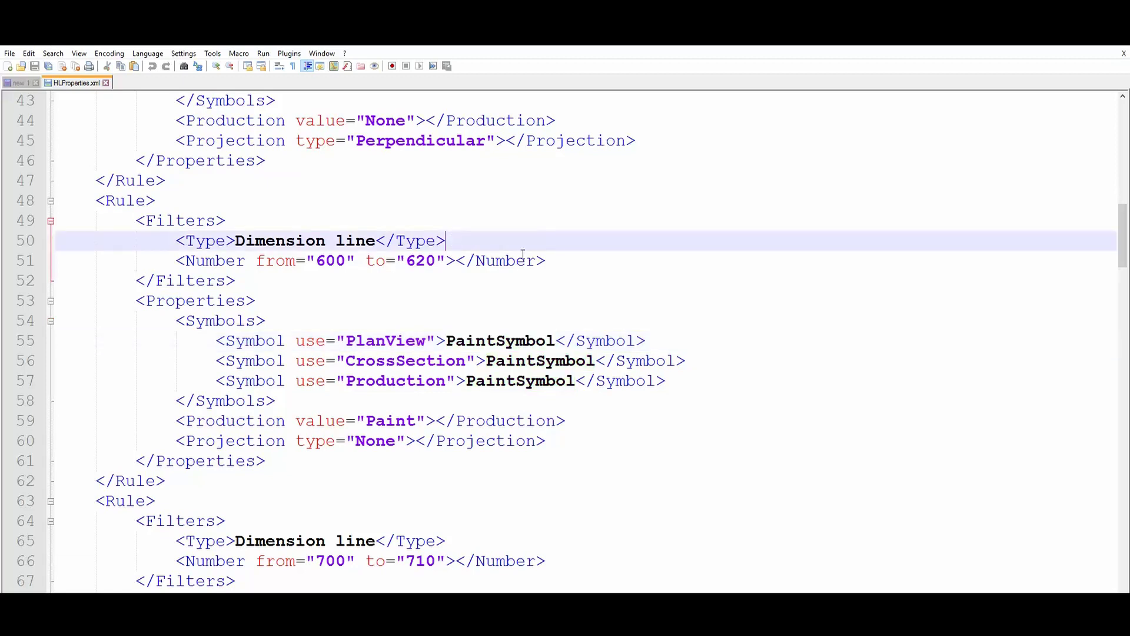
pyautogui.press('Down')
pyautogui.press('End')
pyautogui.hotkey('shift', 'Home')
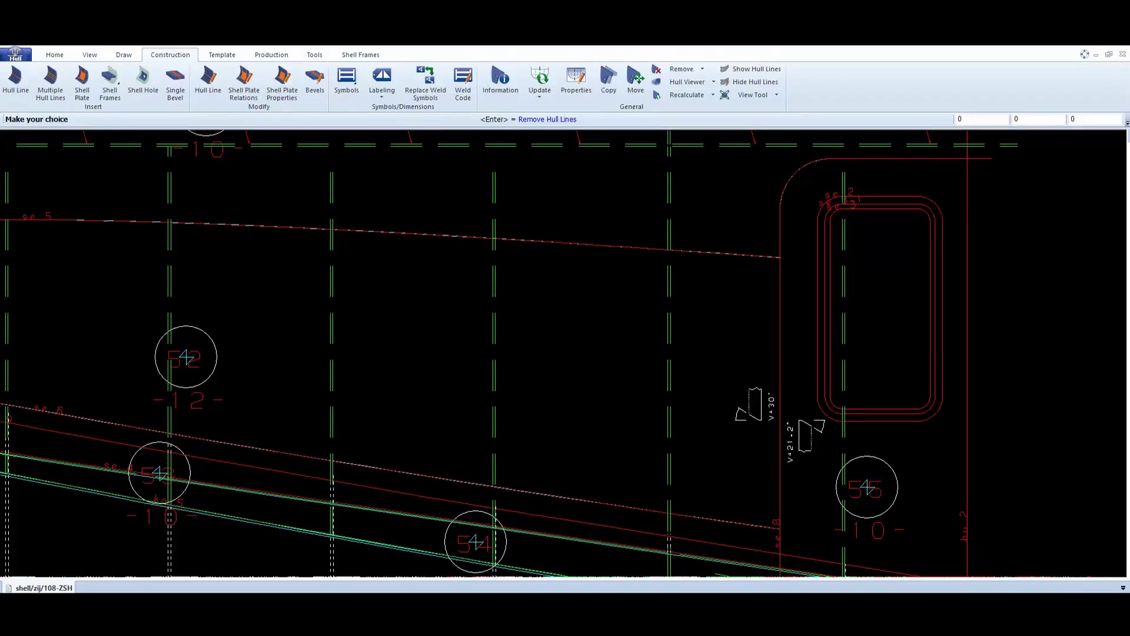
# Switch back to the hull drawing and define a new hull line of type Dimension line with number 601
pyautogui.click(15, 83)
pyautogui.click(531, 300)
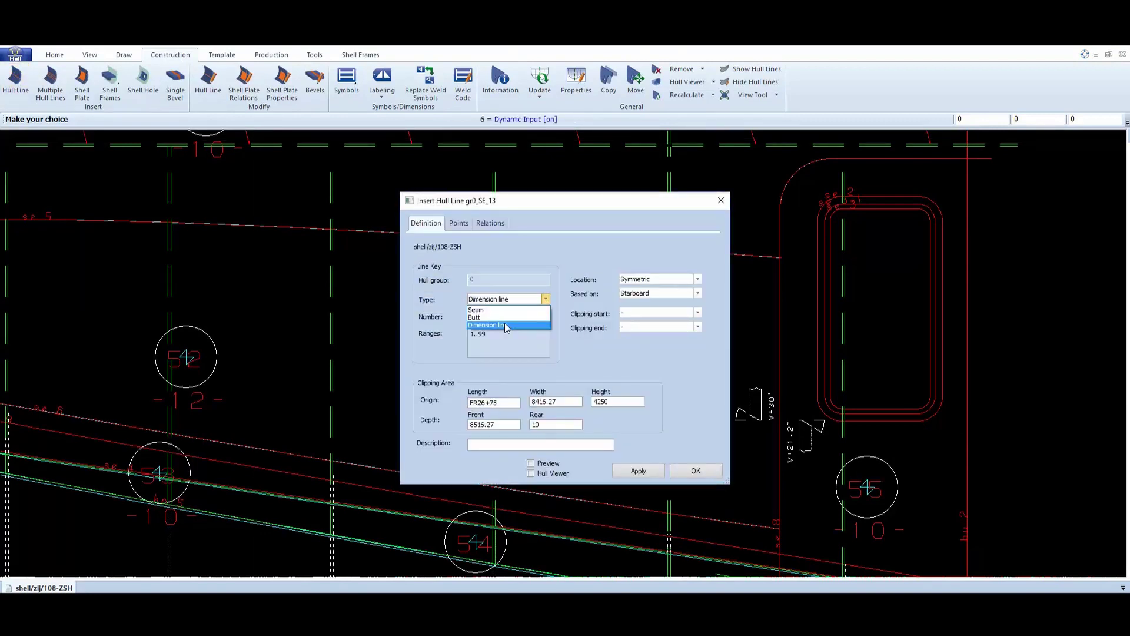
pyautogui.click(505, 325)
pyautogui.click(510, 316)
pyautogui.write('601')
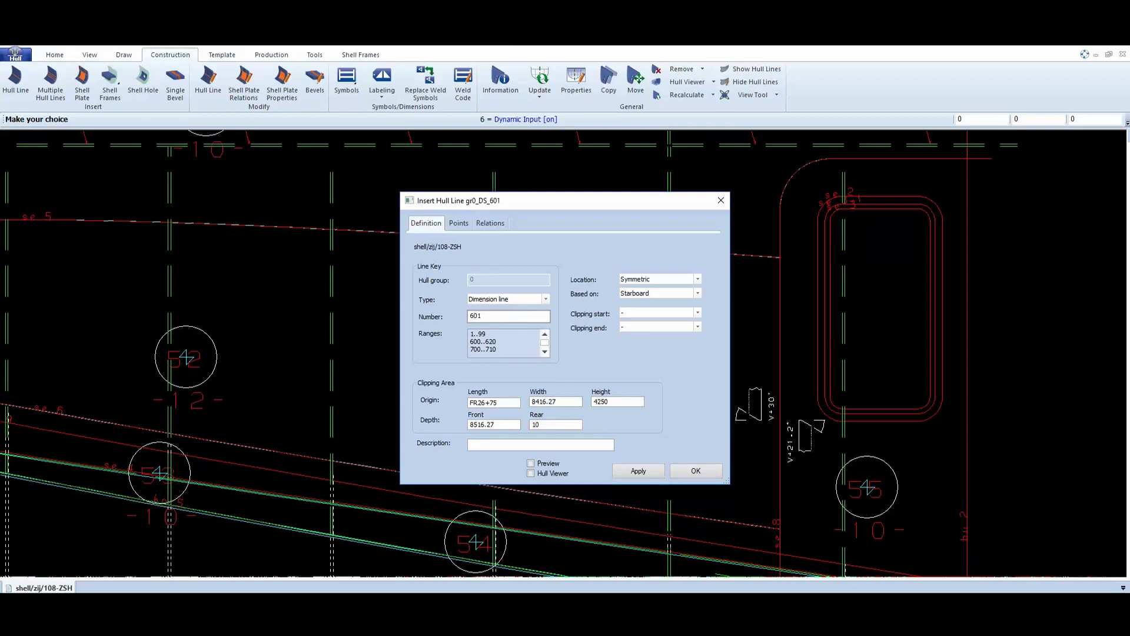
# Route the dimension line across plate 51 through four fixed points at about FR23-209, FR25-254, FR27+271 and FR30+232
pyautogui.click(460, 224)
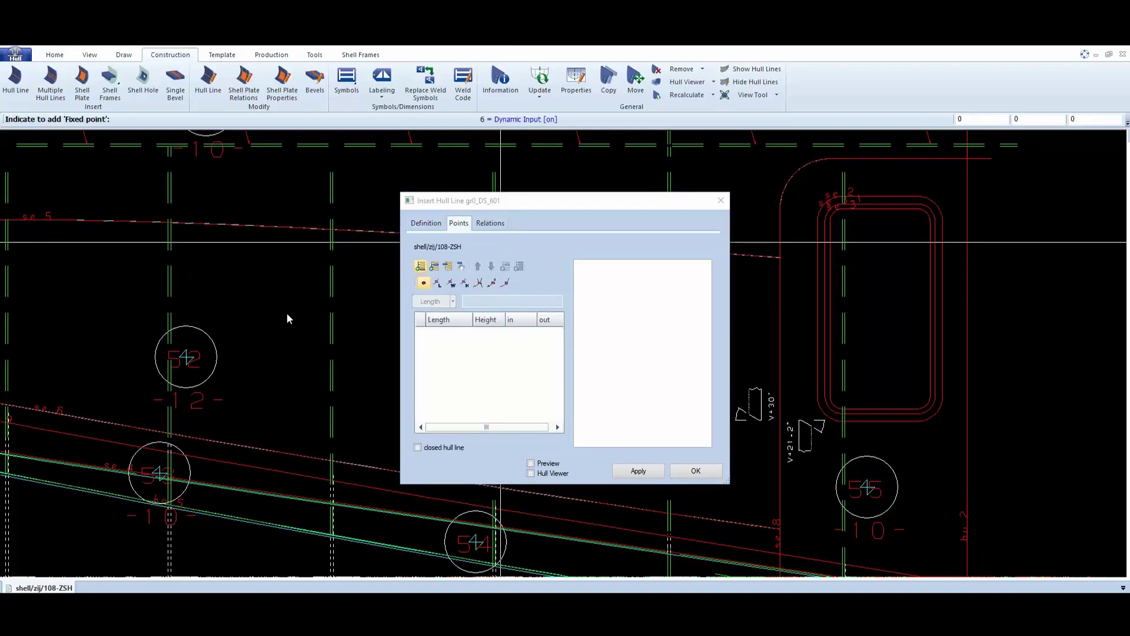
pyautogui.scroll(-5, 288, 319)
pyautogui.moveTo(213, 256); pyautogui.dragTo(808, 488, button='middle')
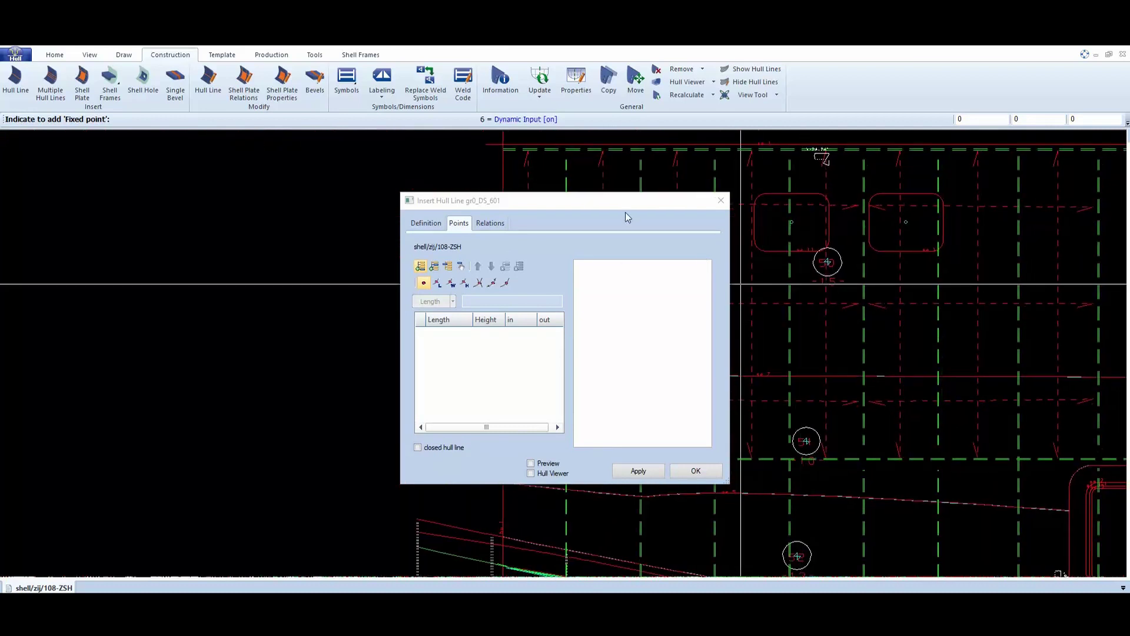
pyautogui.moveTo(616, 202); pyautogui.dragTo(242, 211)
pyautogui.moveTo(930, 468)
pyautogui.mouseDown(button='middle')
pyautogui.moveTo(797, 446)
pyautogui.moveTo(841, 437)
pyautogui.mouseUp(button='middle')
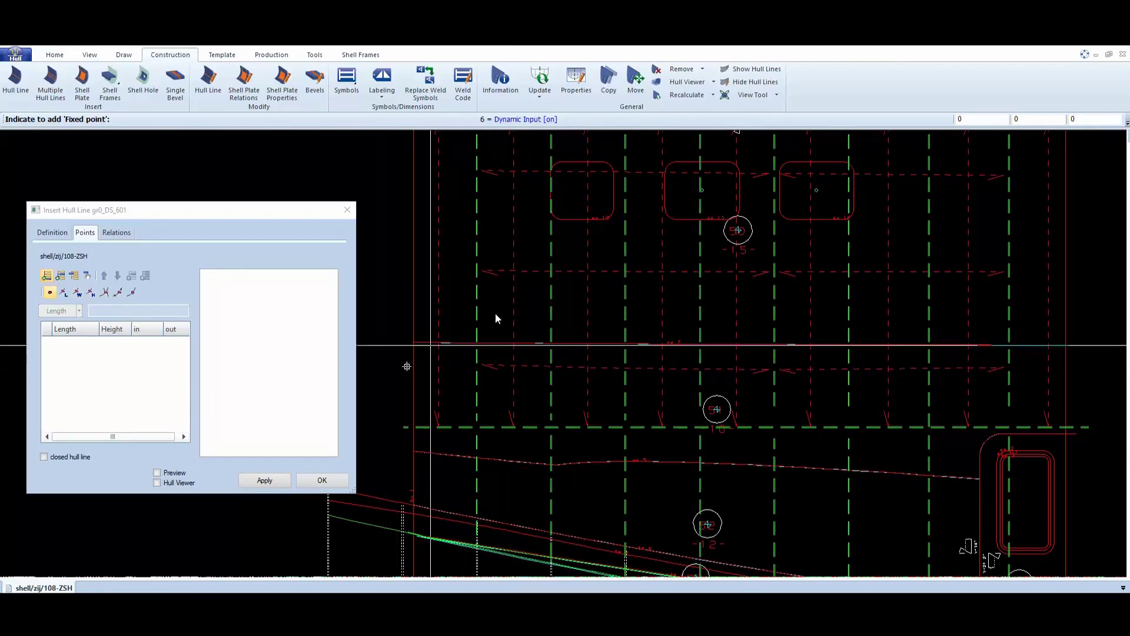
pyautogui.click(452, 384)
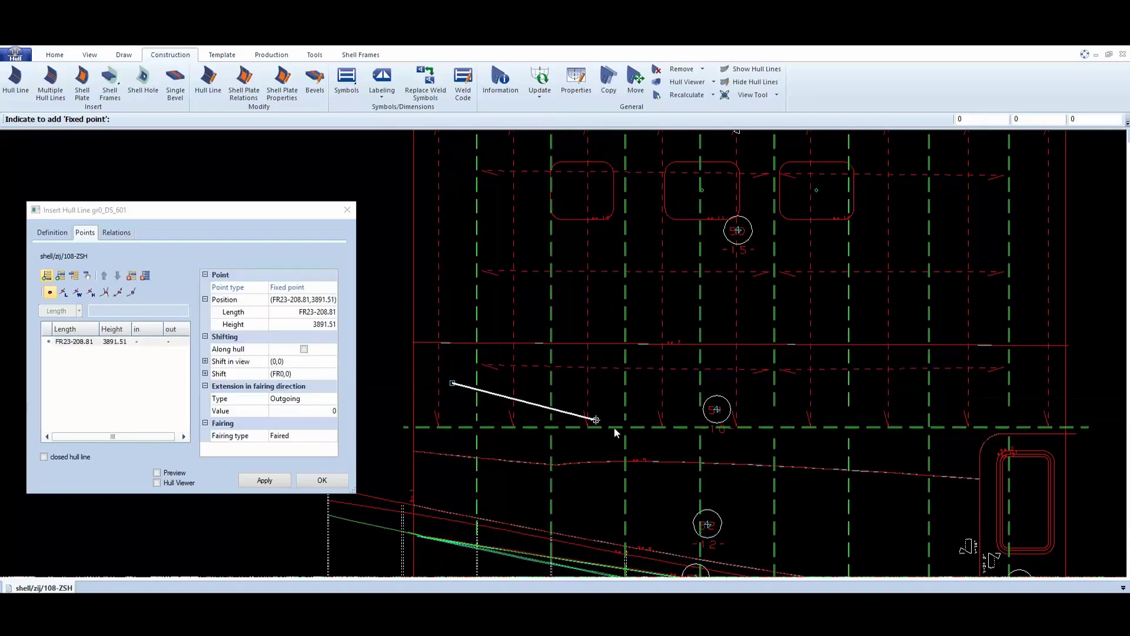
pyautogui.click(596, 420)
pyautogui.click(804, 444)
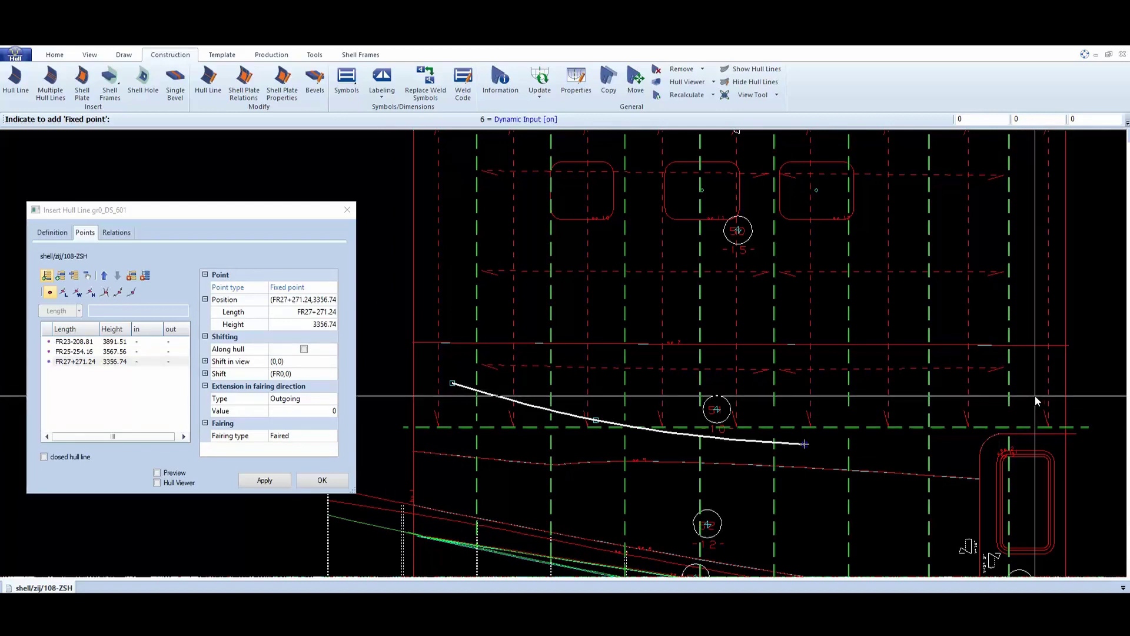
pyautogui.click(1034, 396)
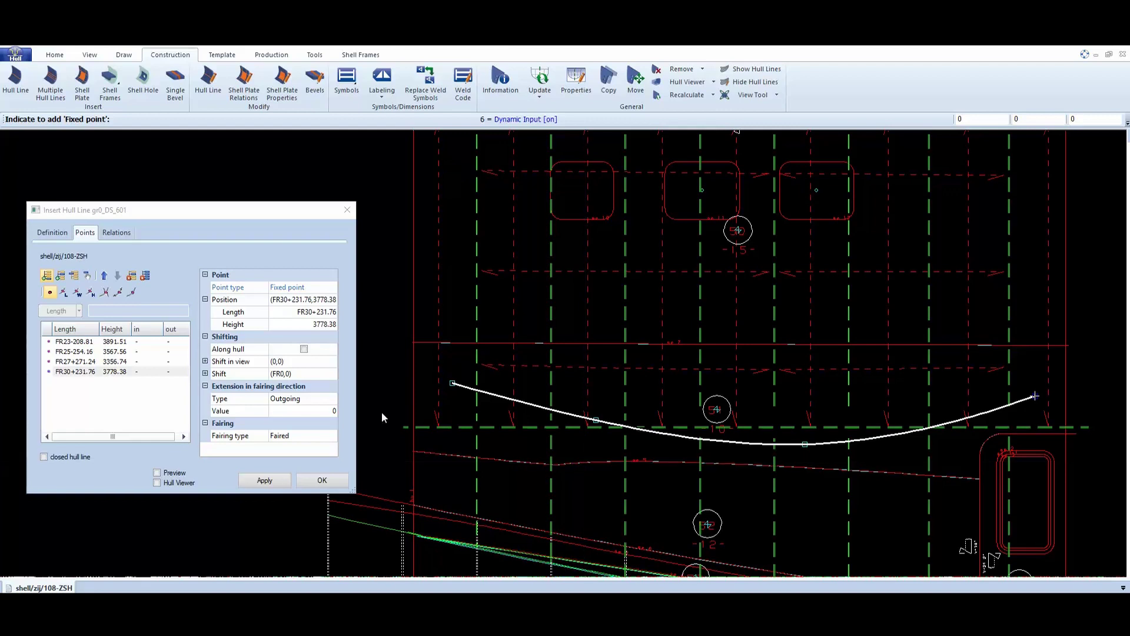
# Extend the dimension line's first point by 500 in the fairing direction, with extension type Outgoing
pyautogui.click(125, 341)
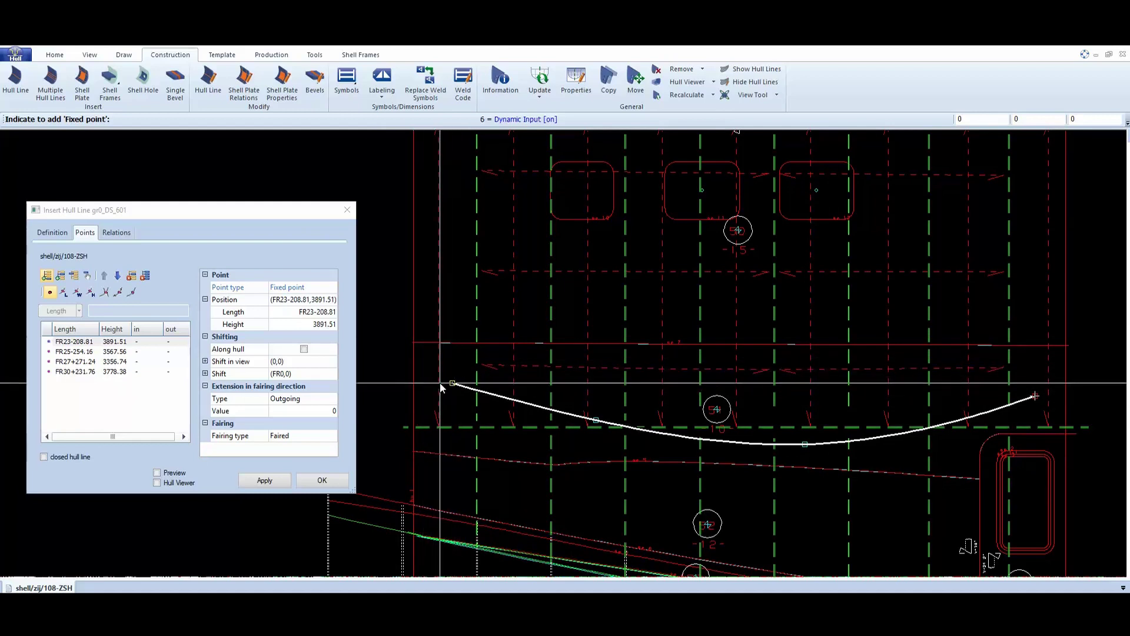
pyautogui.click(320, 412)
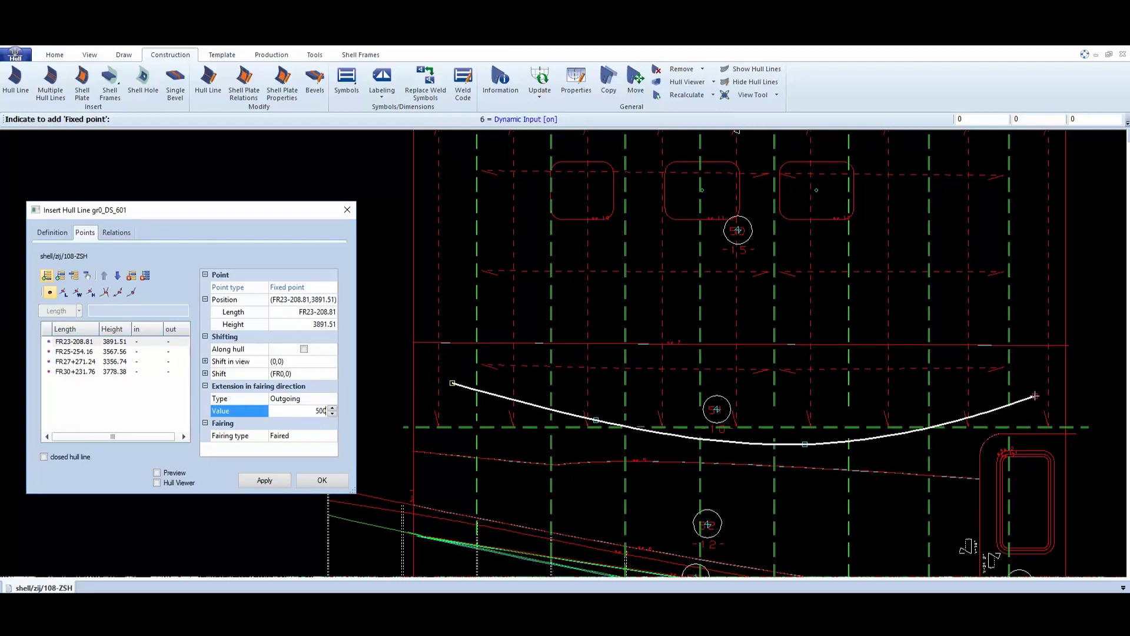
pyautogui.press('Return')
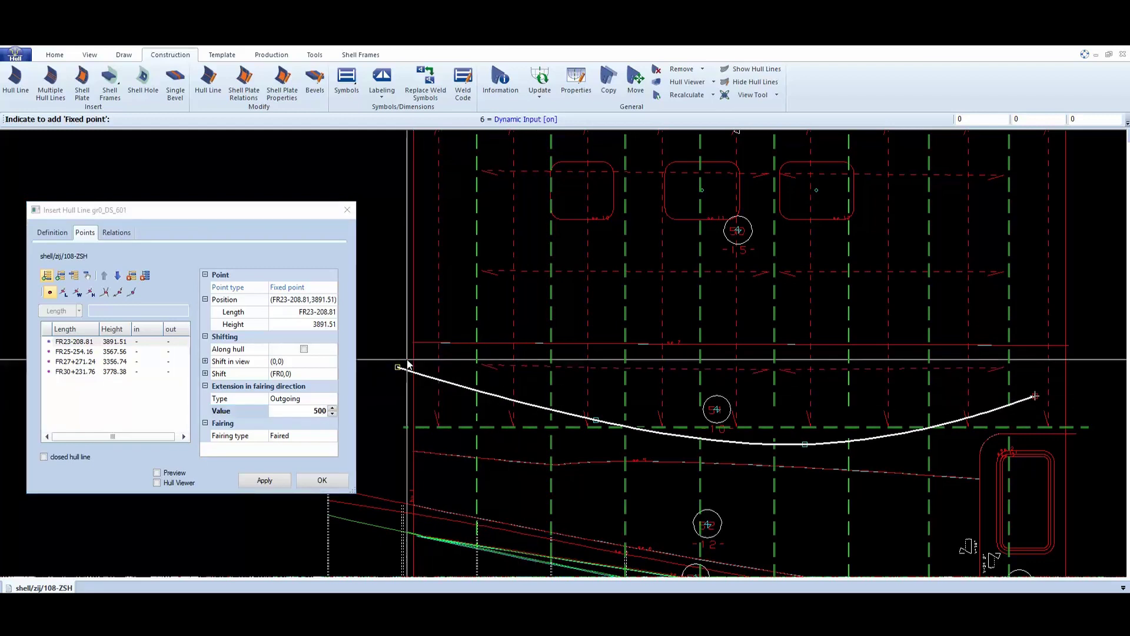
pyautogui.click(311, 399)
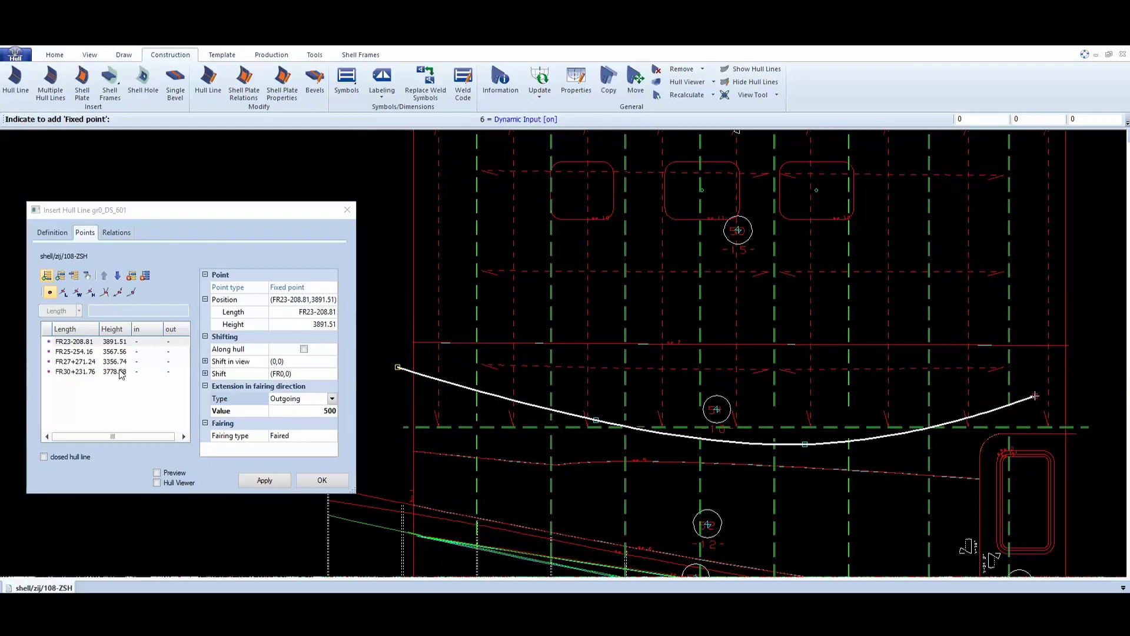
# Extend the dimension line's last point by 500 with extension type Incoming, and insert the hull line
pyautogui.click(96, 373)
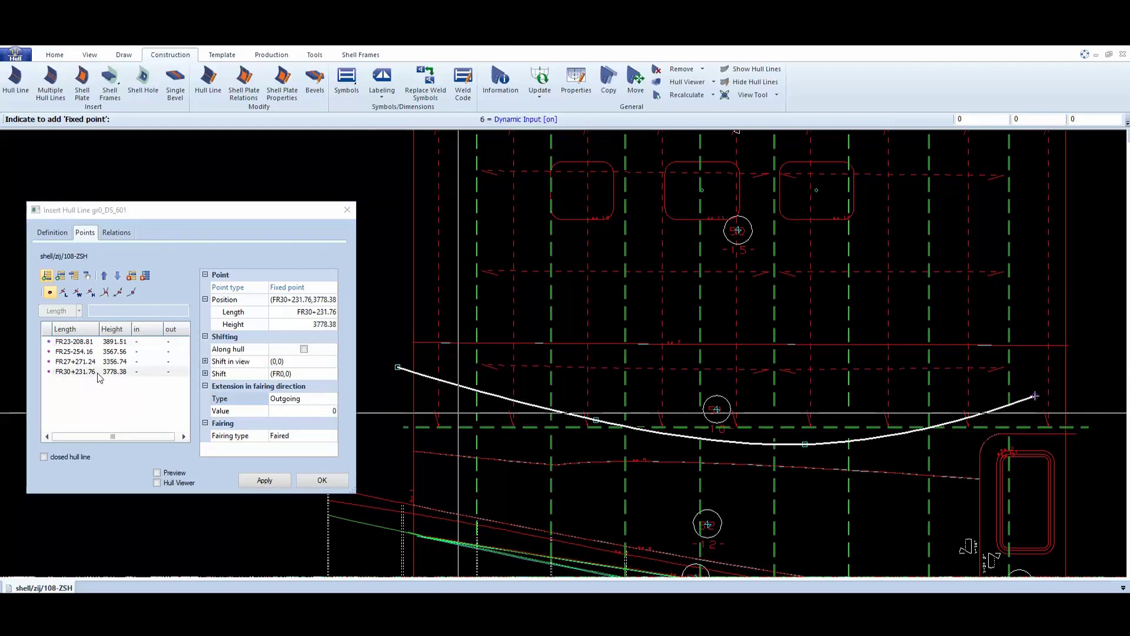
pyautogui.click(299, 400)
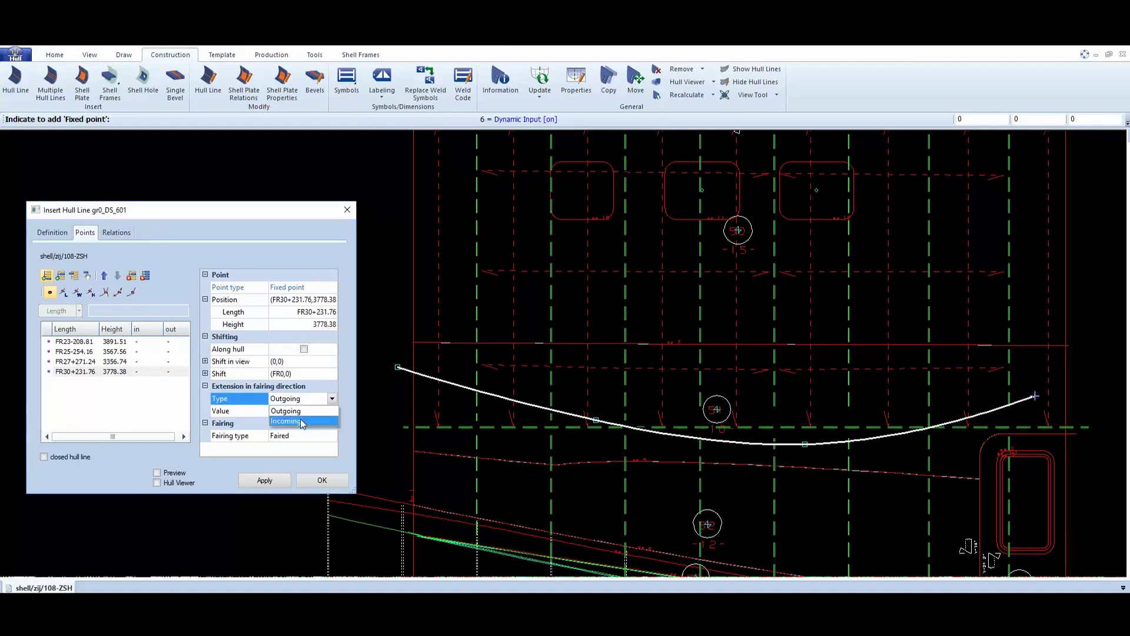
pyautogui.click(300, 420)
pyautogui.click(309, 412)
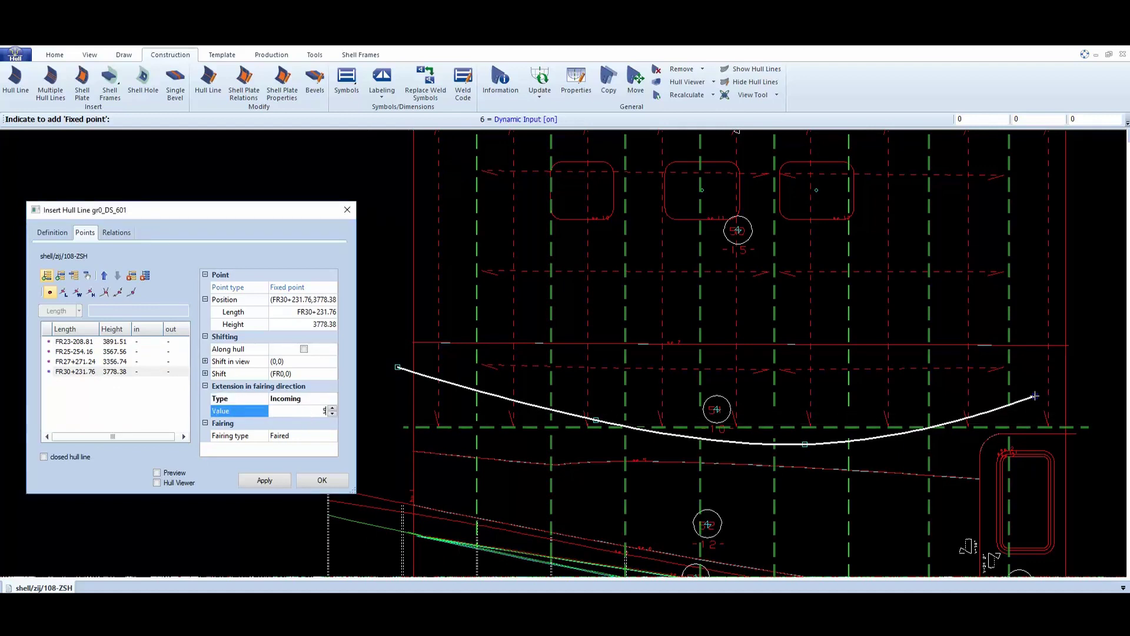
pyautogui.press('Return')
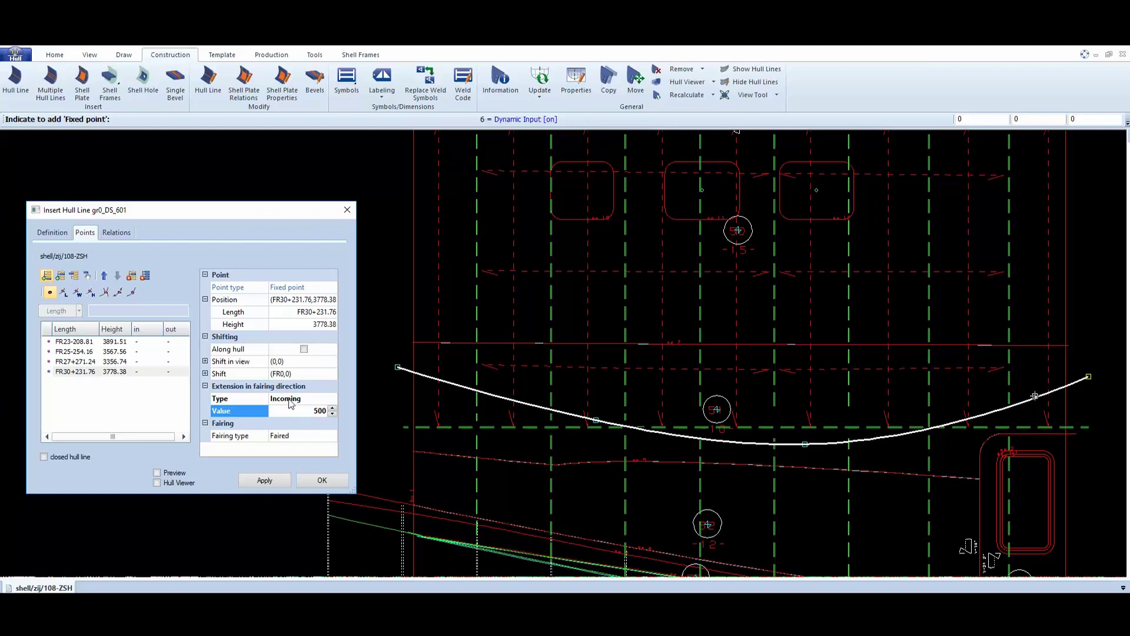
pyautogui.click(327, 482)
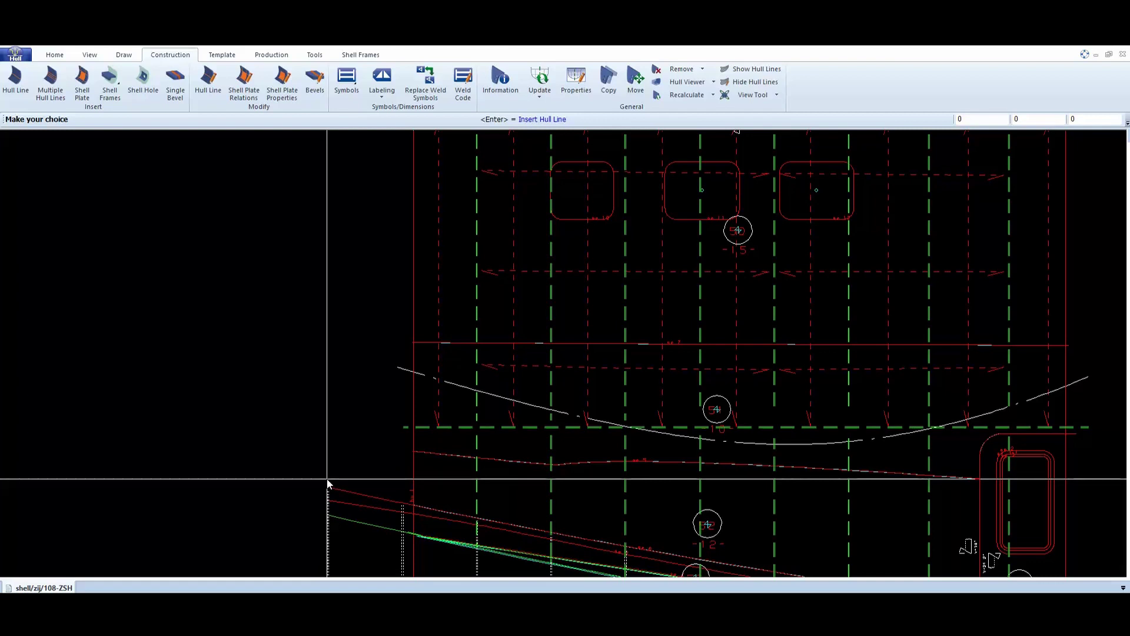
# Add Paint Line Distances dimensions to the drawing
pyautogui.click(125, 56)
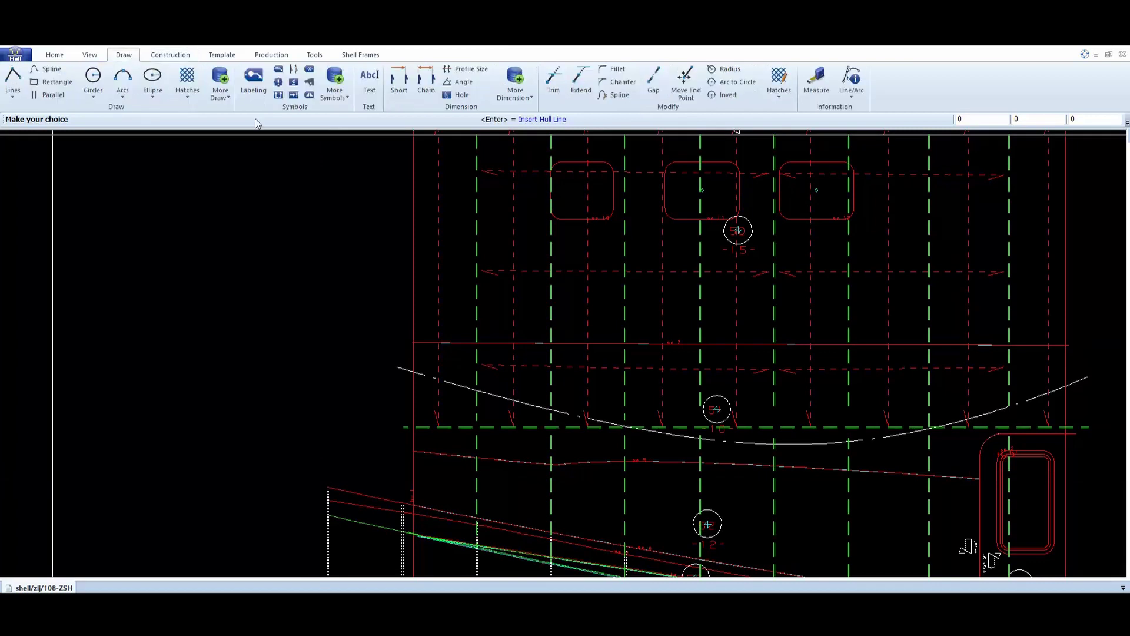
pyautogui.click(520, 98)
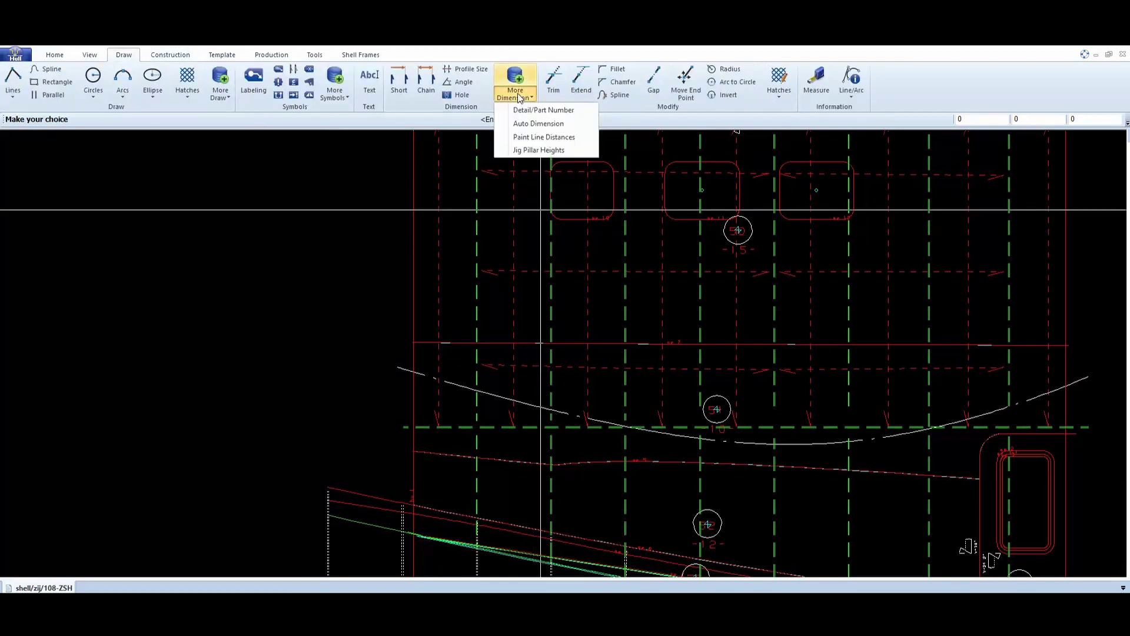
pyautogui.click(568, 136)
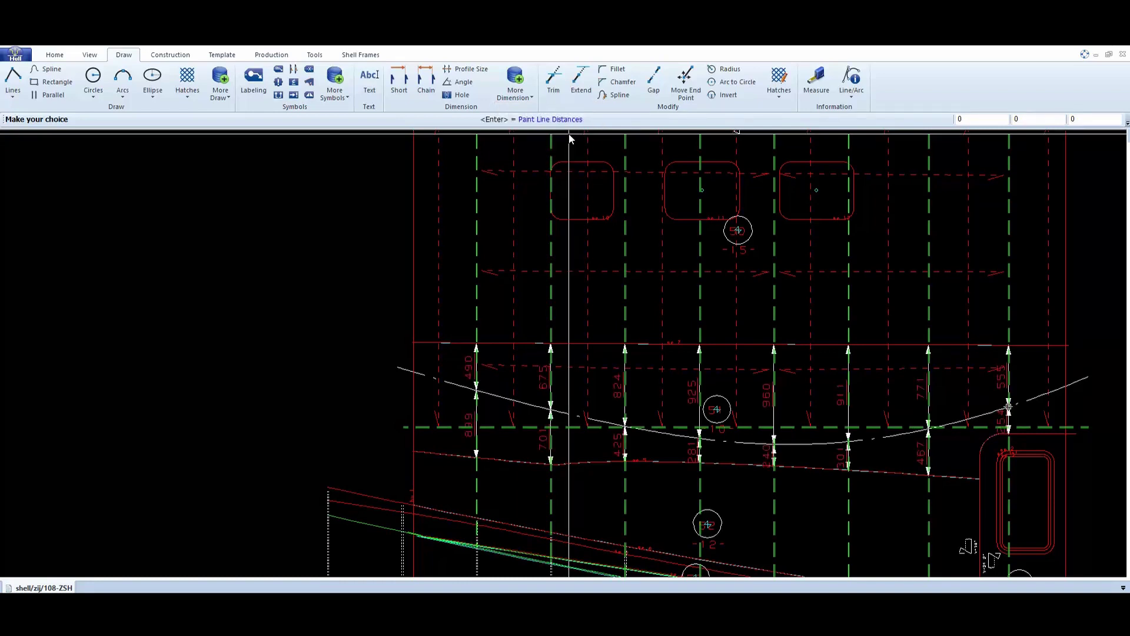
# Examine the distance dimensions at the frames between the new dimension line and the adjacent seams, including where the arrowheads meet the frame lines
pyautogui.moveTo(760, 462); pyautogui.dragTo(696, 454, button='middle')
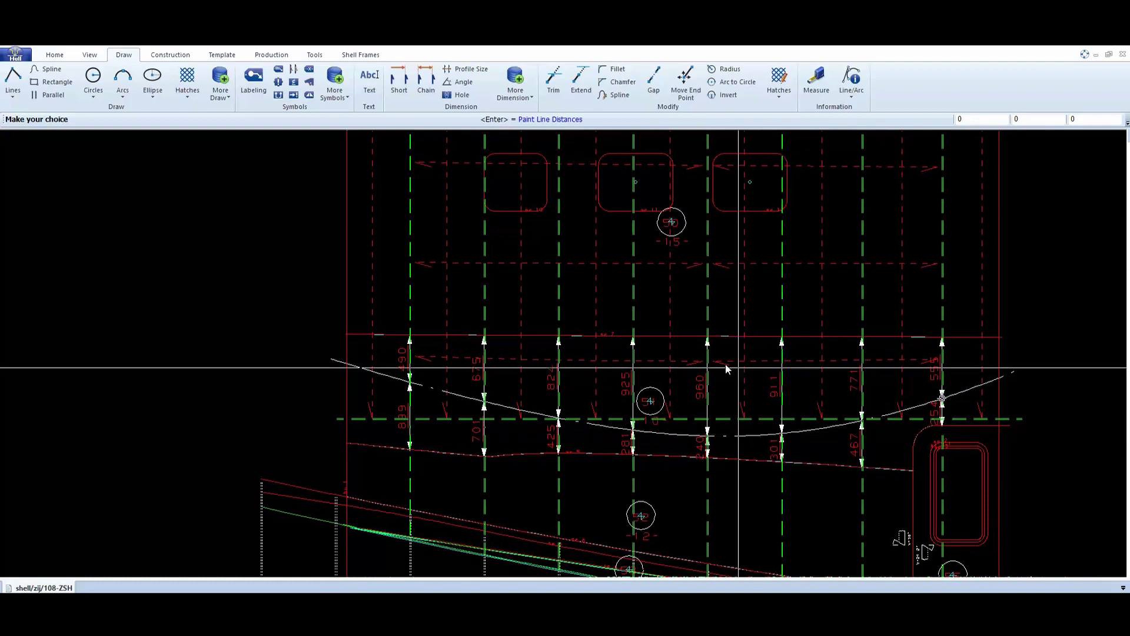
pyautogui.scroll(3, 406, 402)
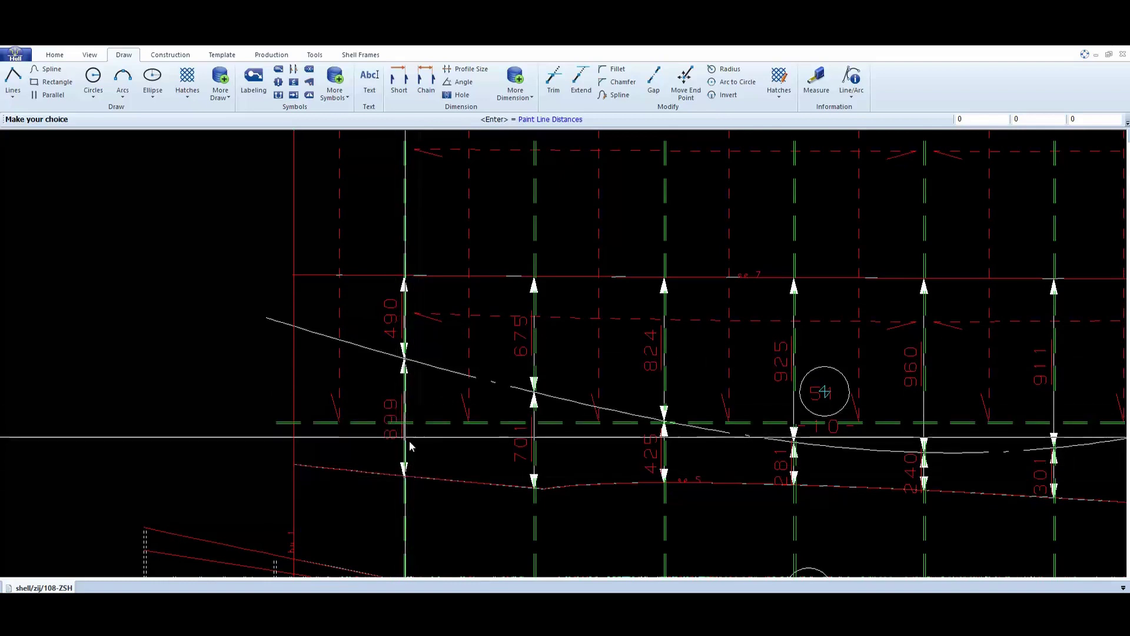
pyautogui.scroll(2, 411, 442)
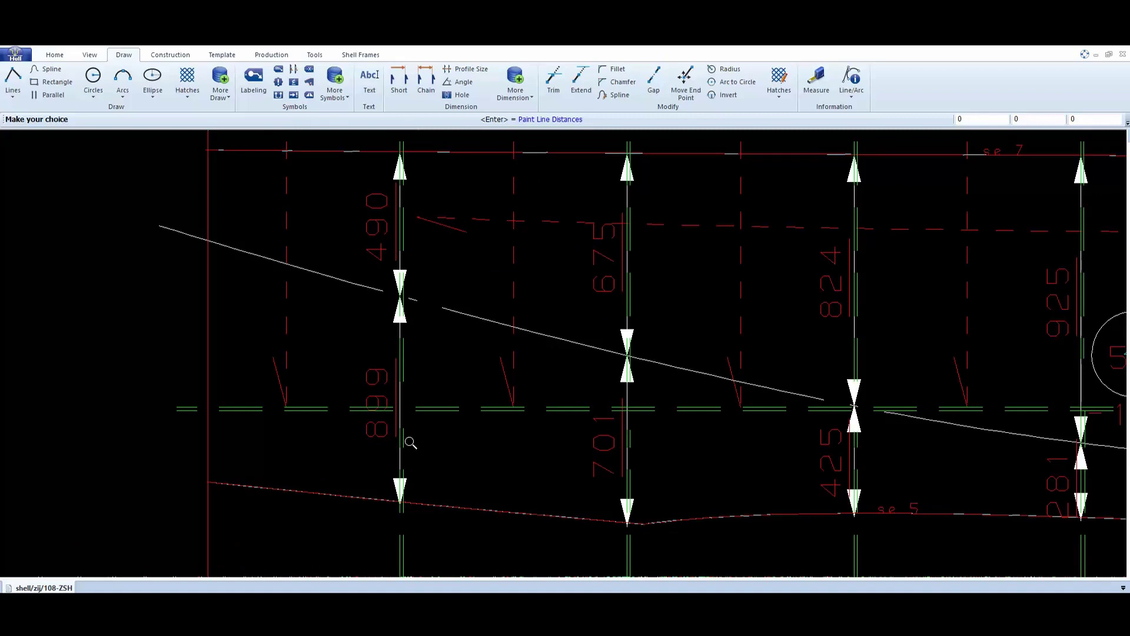
pyautogui.moveTo(470, 196); pyautogui.dragTo(462, 286, button='middle')
pyautogui.scroll(4, 391, 255)
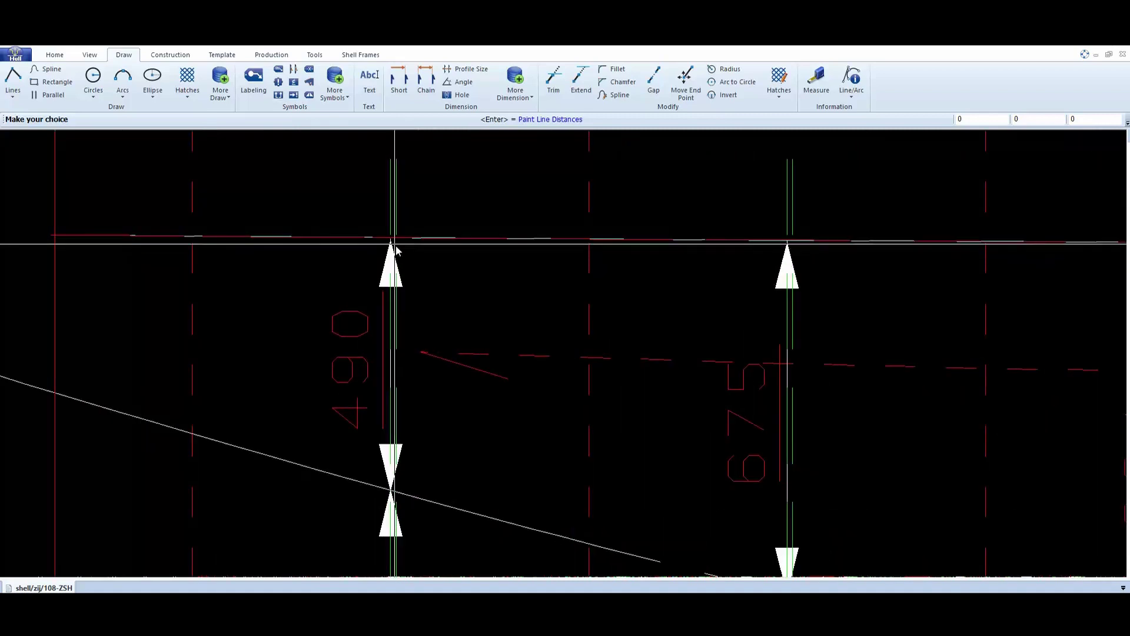
pyautogui.scroll(4, 396, 248)
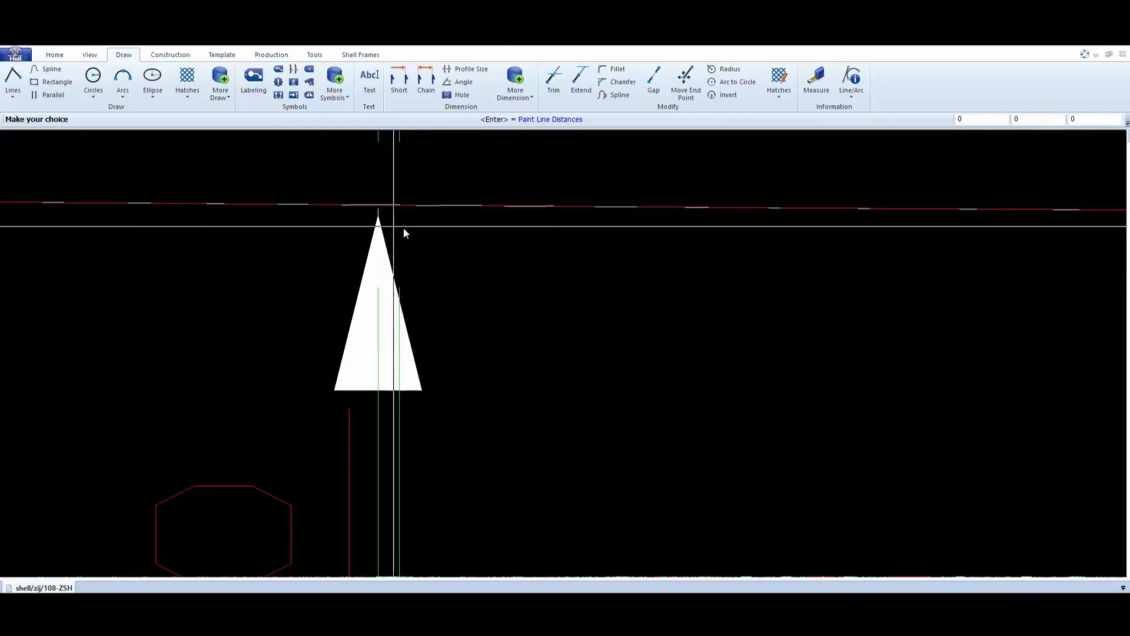
pyautogui.scroll(-1, 472, 306)
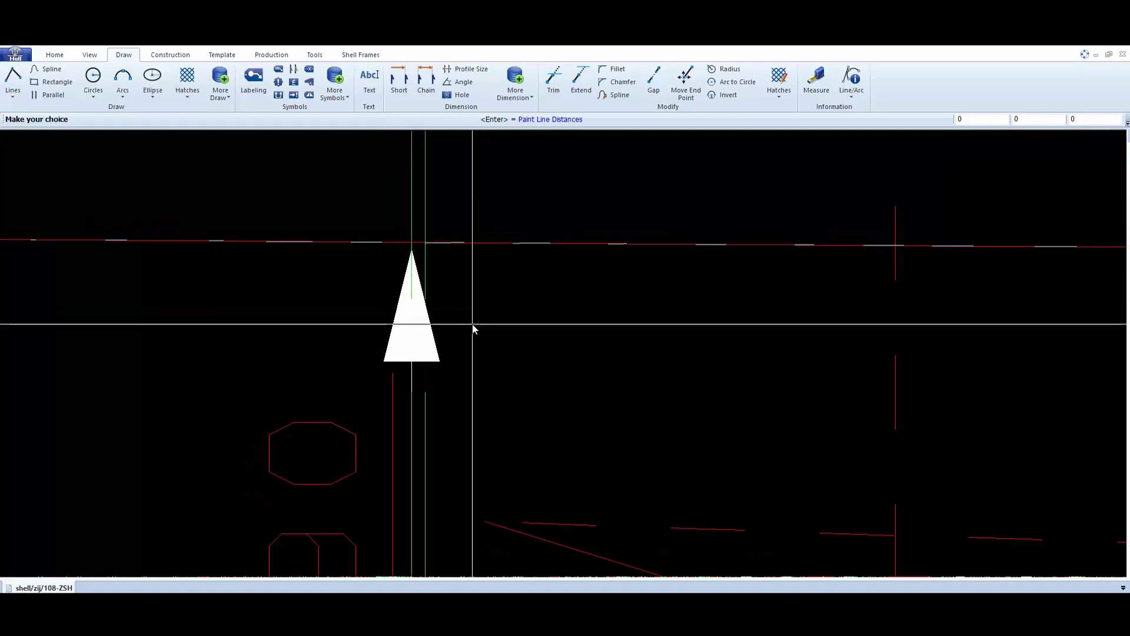
pyautogui.scroll(-3, 473, 328)
pyautogui.scroll(-3, 559, 325)
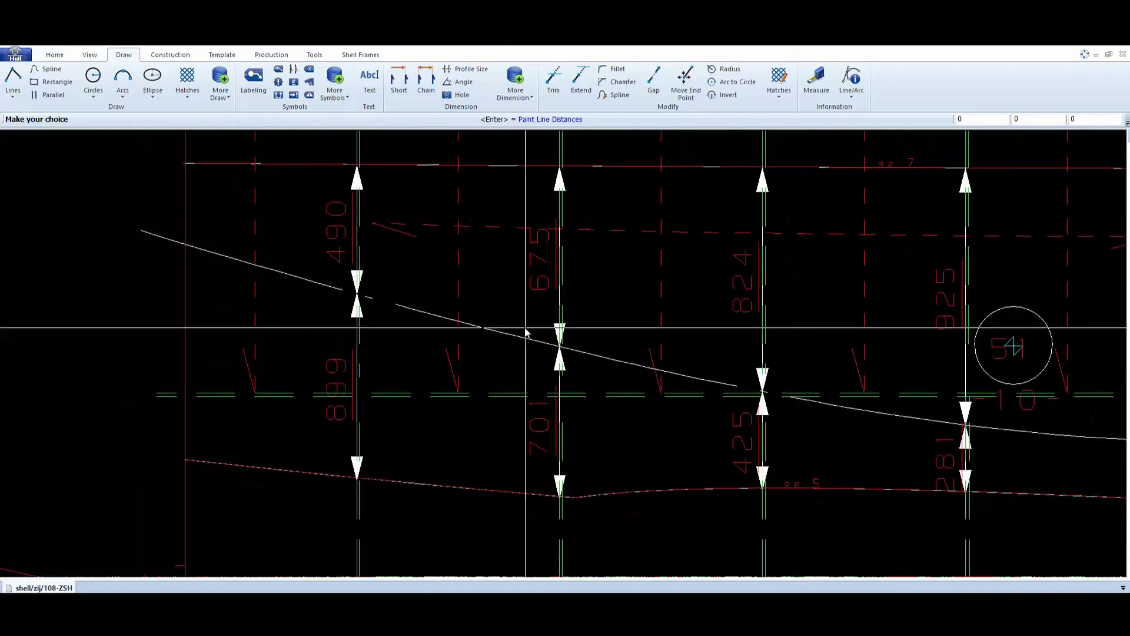
pyautogui.moveTo(880, 312); pyautogui.dragTo(678, 335, button='middle')
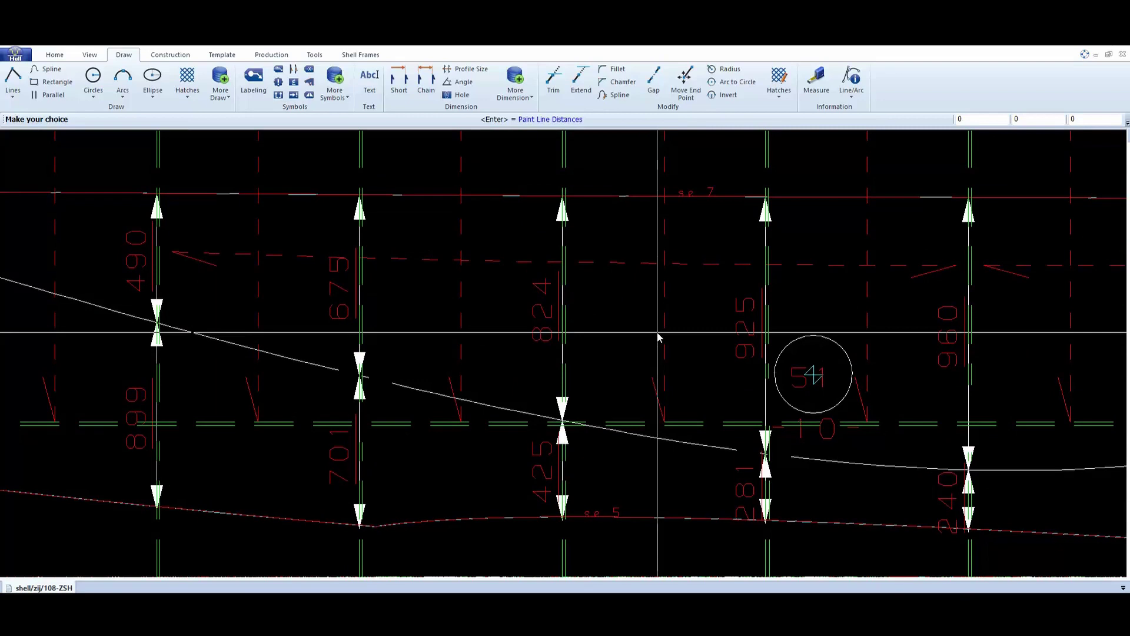
pyautogui.scroll(-2, 658, 336)
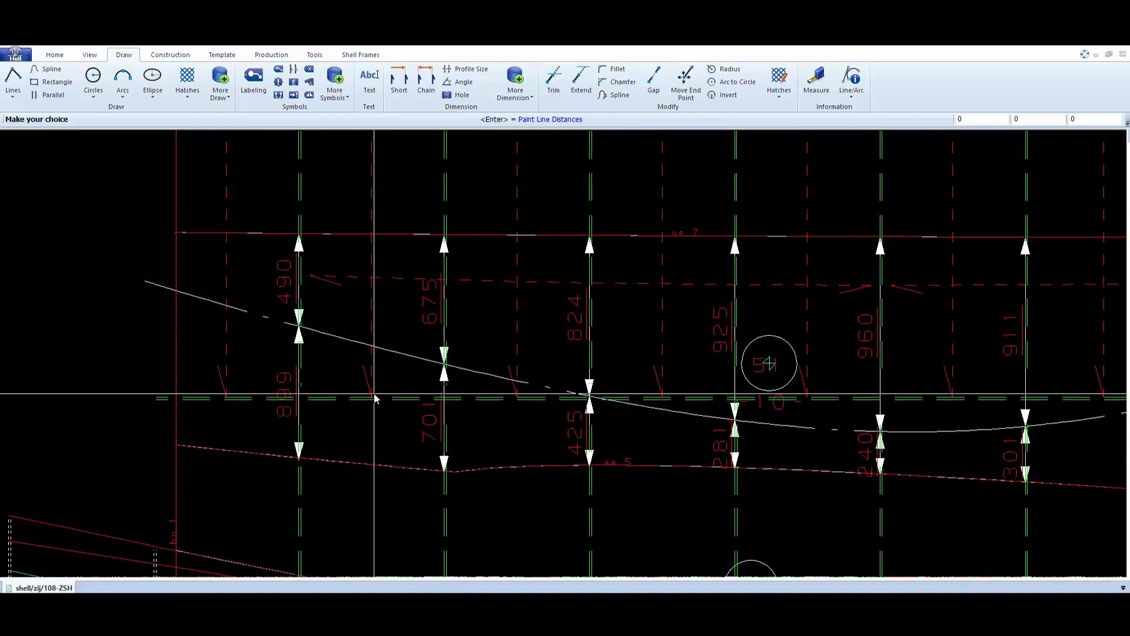
pyautogui.moveTo(353, 429)
pyautogui.mouseDown()
pyautogui.moveTo(252, 315)
pyautogui.moveTo(259, 248)
pyautogui.mouseUp()
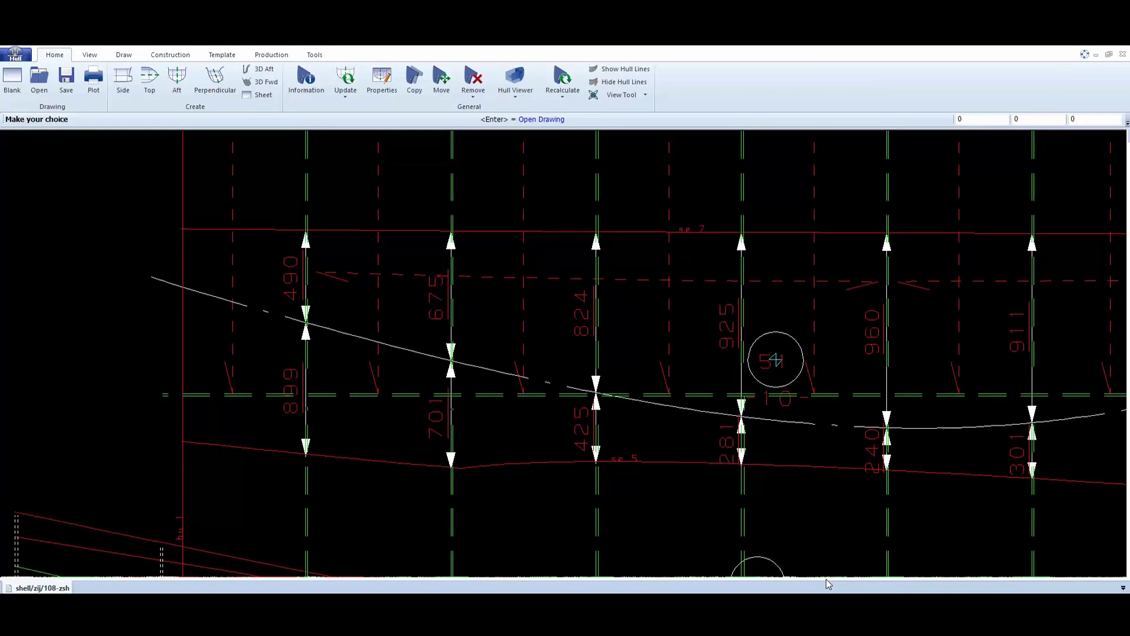
# Switch to 3D-Contek and create an orthogonal frame view at length 26 with shell plates shown, centre line at 0 and base line at 1000
pyautogui.click(23, 56)
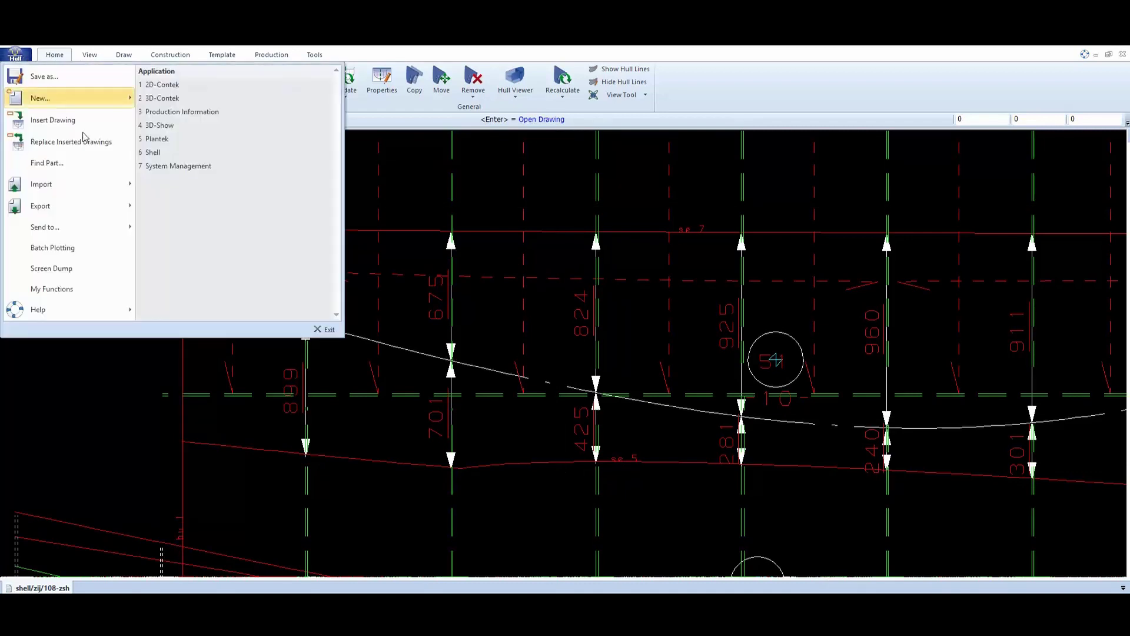
pyautogui.click(162, 98)
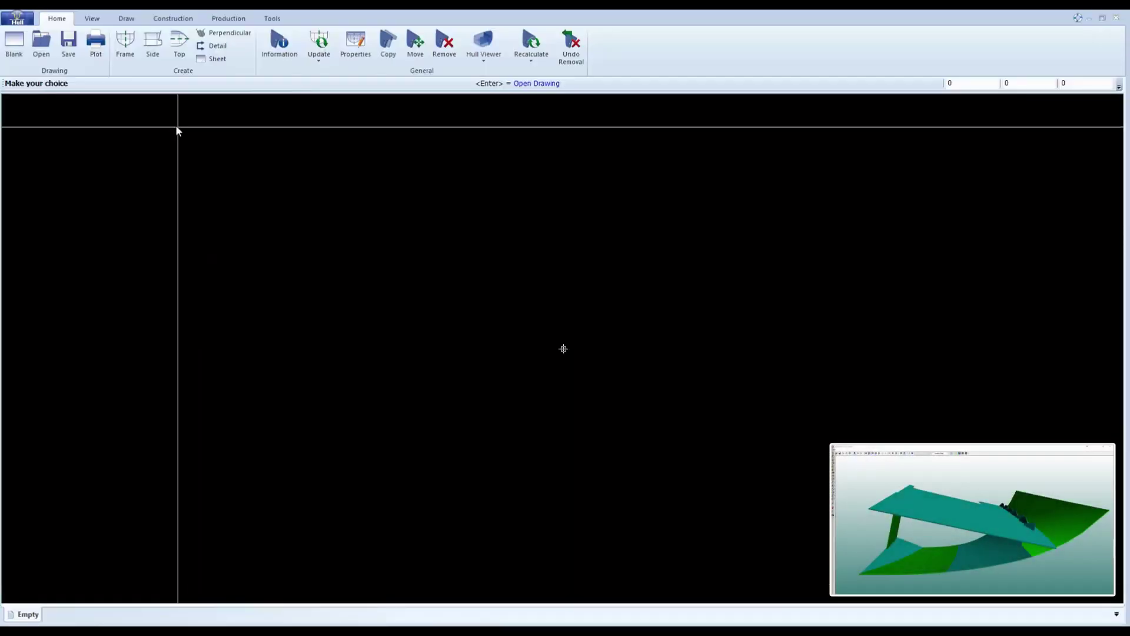
pyautogui.click(128, 46)
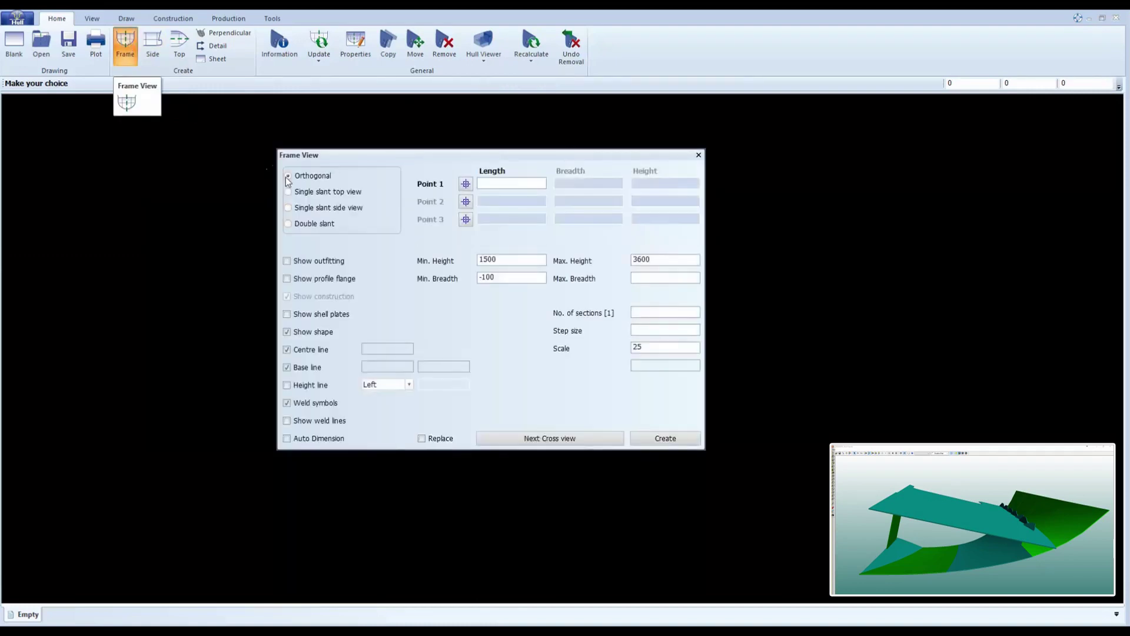
pyautogui.click(498, 186)
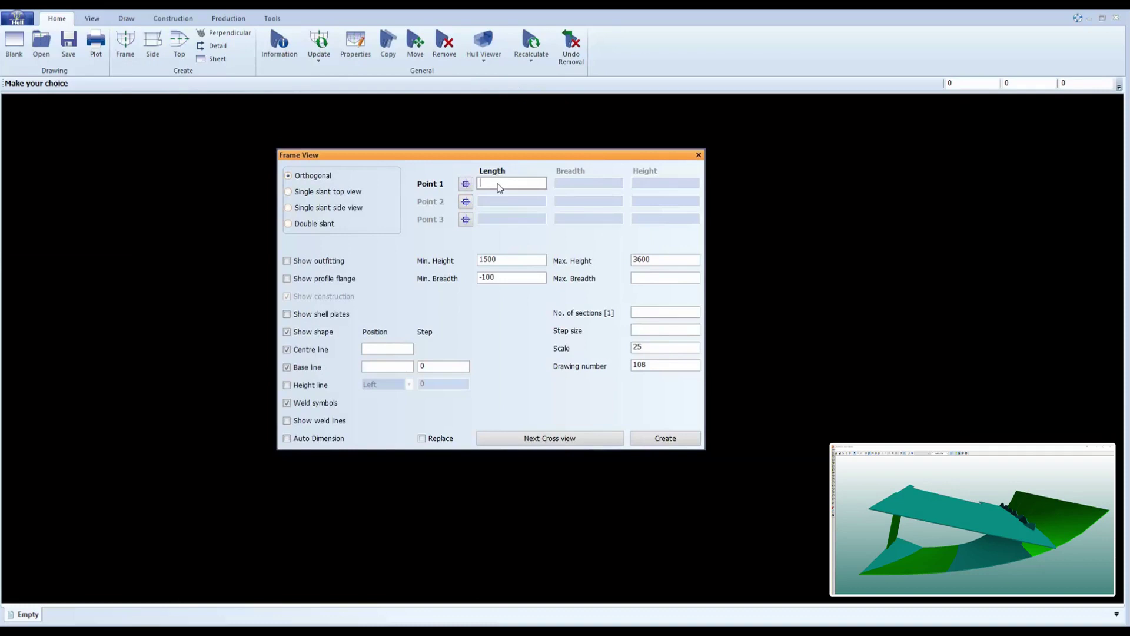
pyautogui.write('26')
pyautogui.click(341, 313)
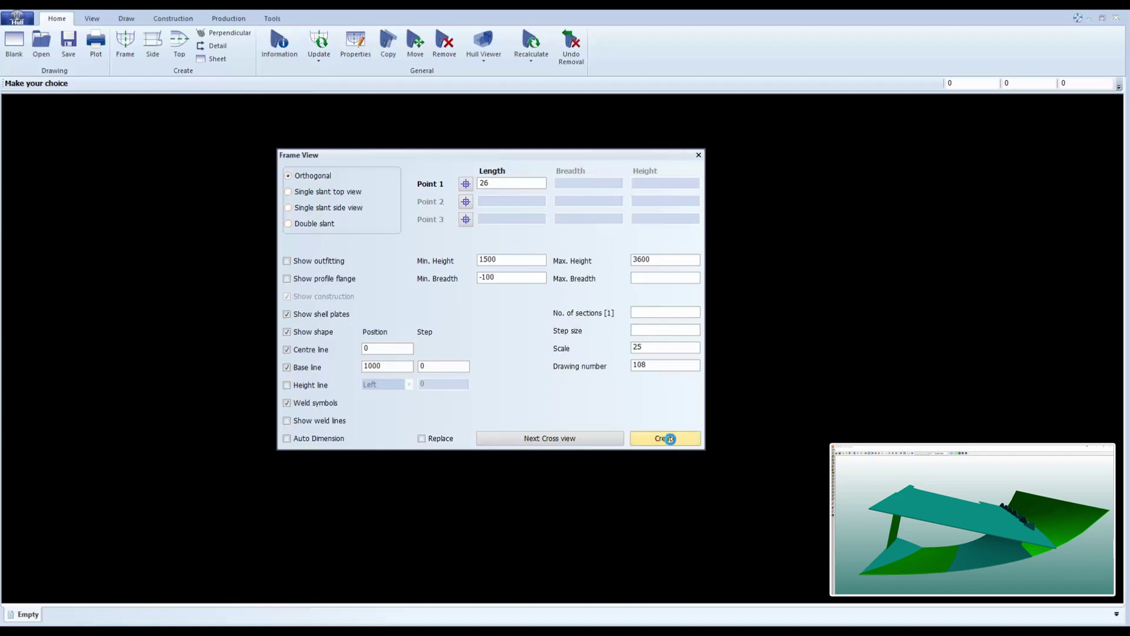
pyautogui.click(670, 438)
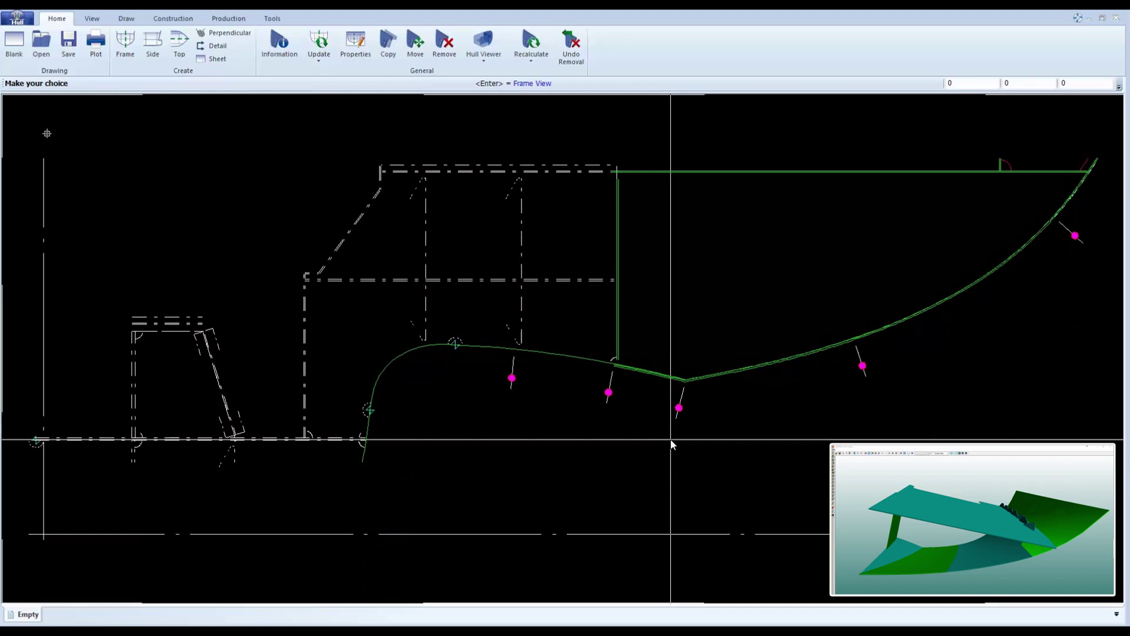
pyautogui.moveTo(790, 358); pyautogui.dragTo(703, 429, button='middle')
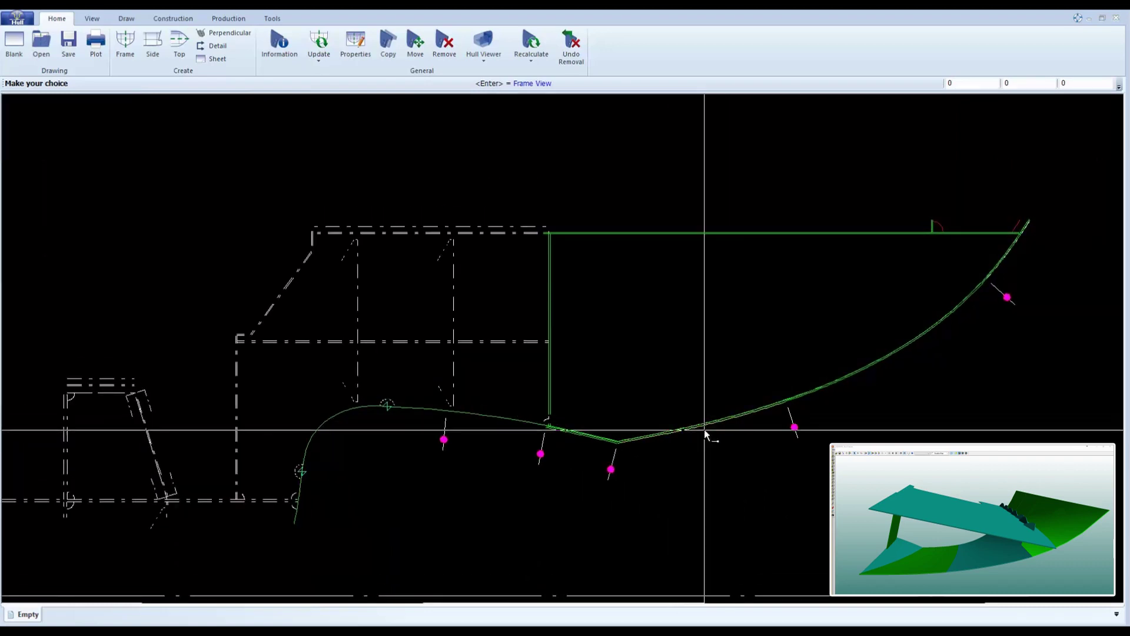
# Review the frame view's drawing properties, including the shell plate and grid line settings, without changing them
pyautogui.scroll(1, 760, 425)
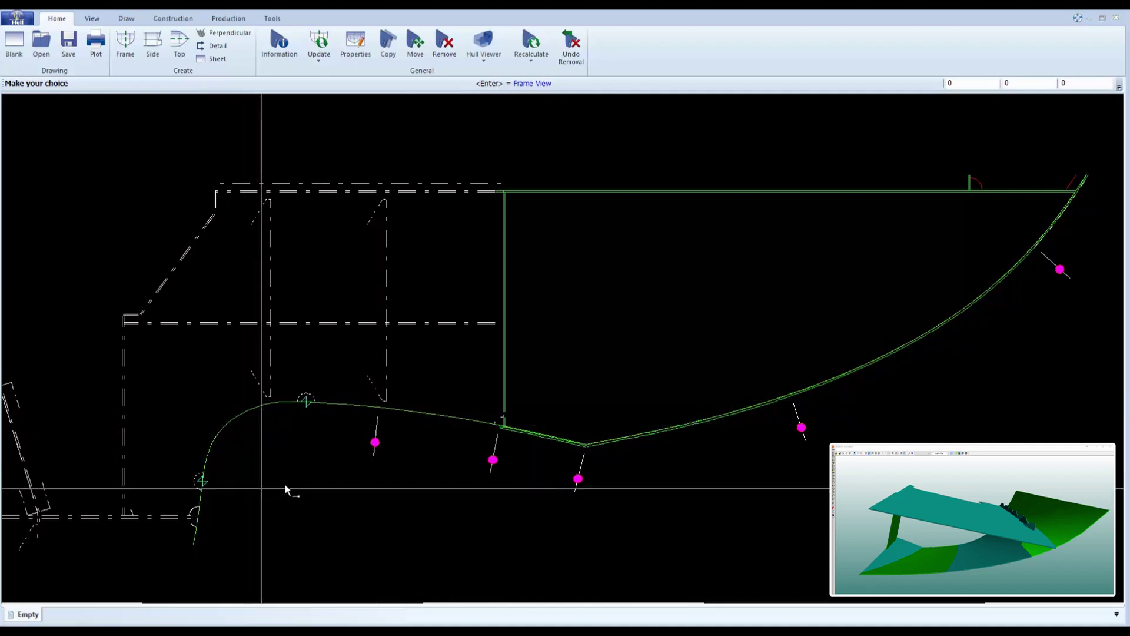
pyautogui.moveTo(845, 416); pyautogui.dragTo(676, 507, button='middle')
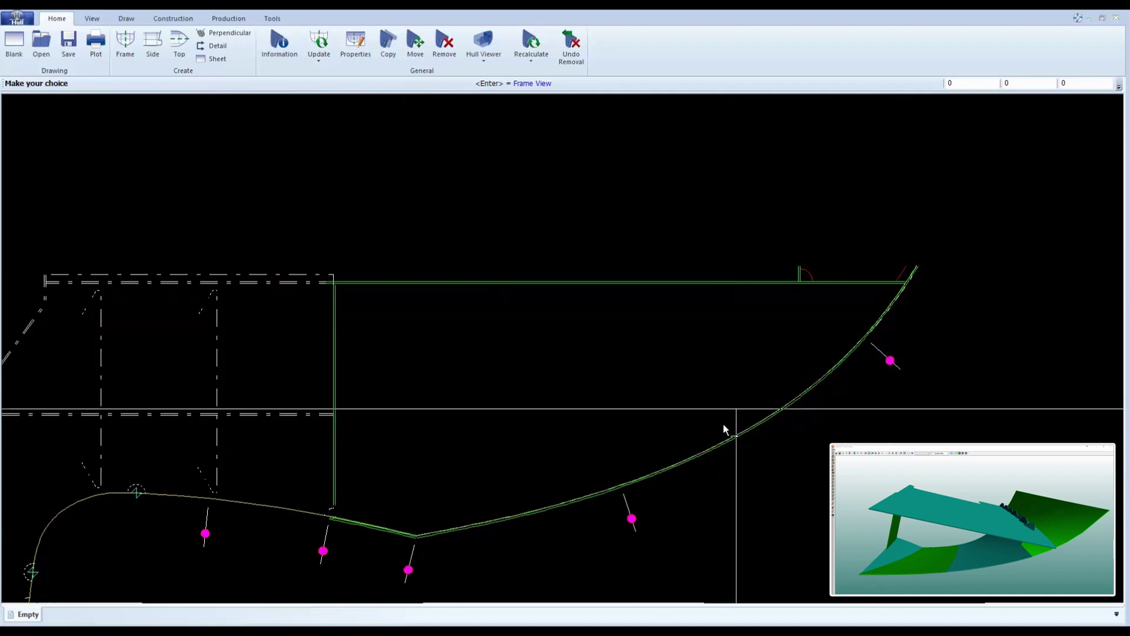
pyautogui.scroll(1, 633, 471)
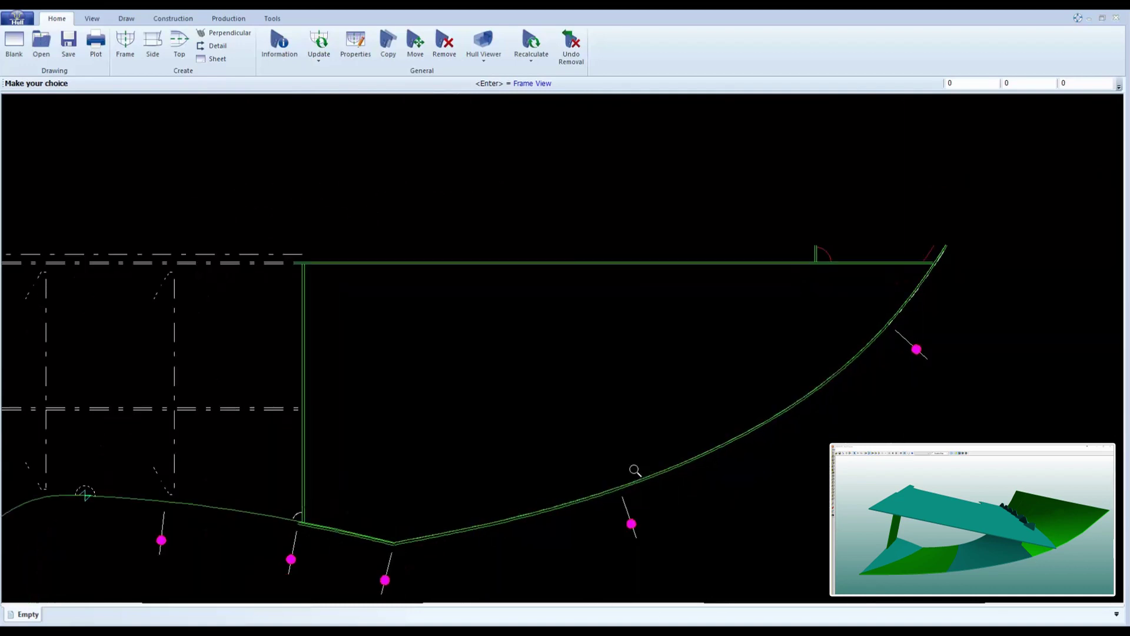
pyautogui.click(353, 51)
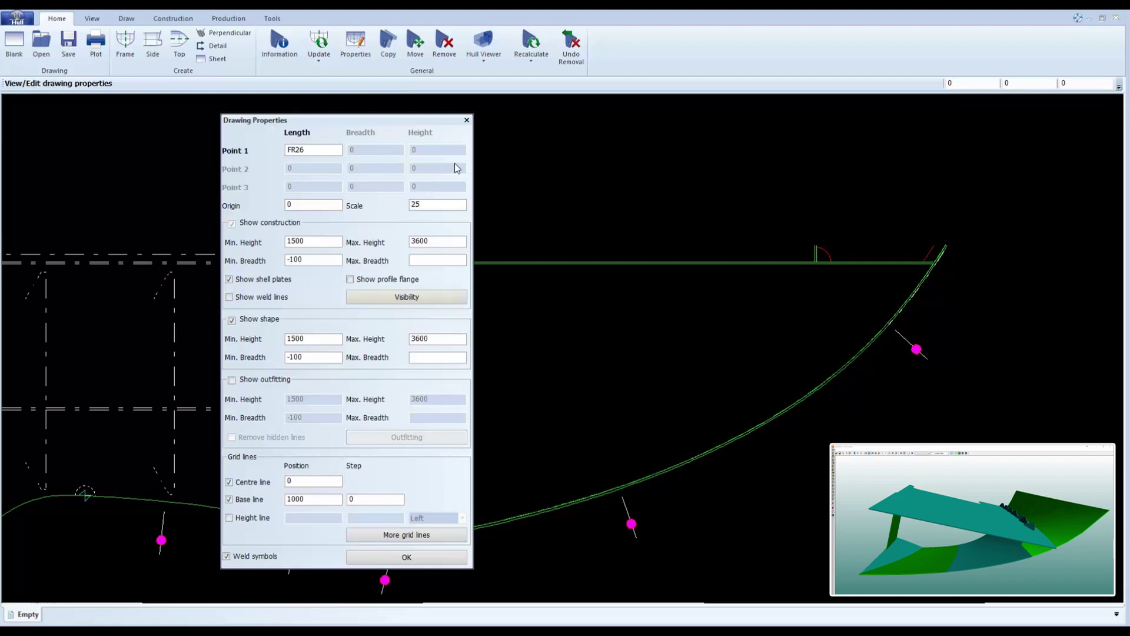
pyautogui.click(467, 121)
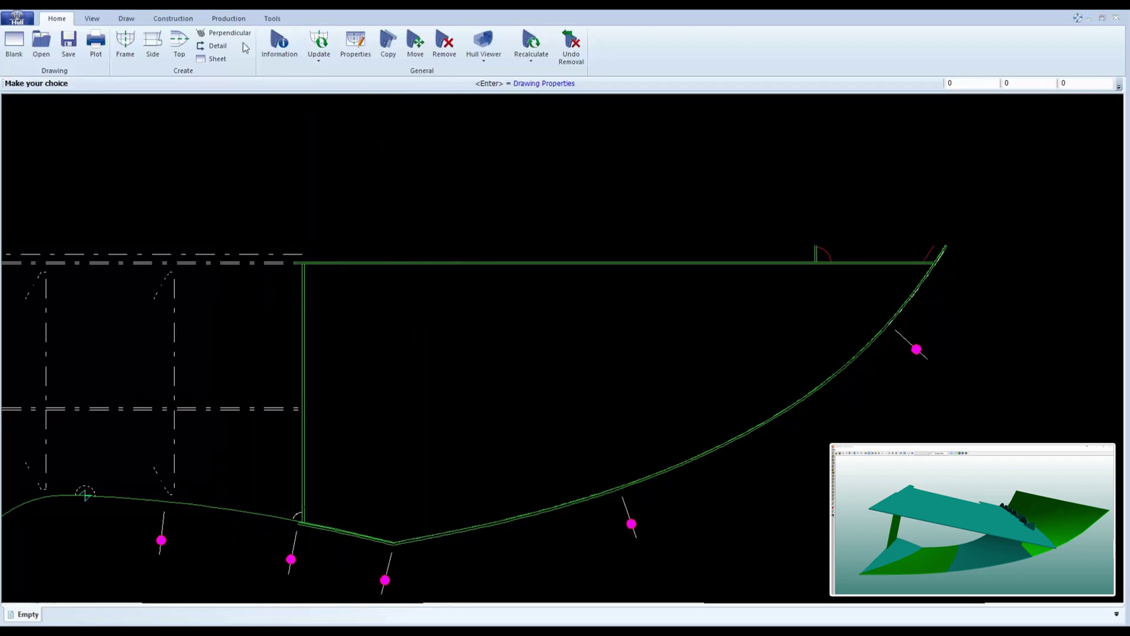
# Start inserting a plate in view with thickness 10, thickness direction towards reversed frame and material GR-A
pyautogui.click(174, 18)
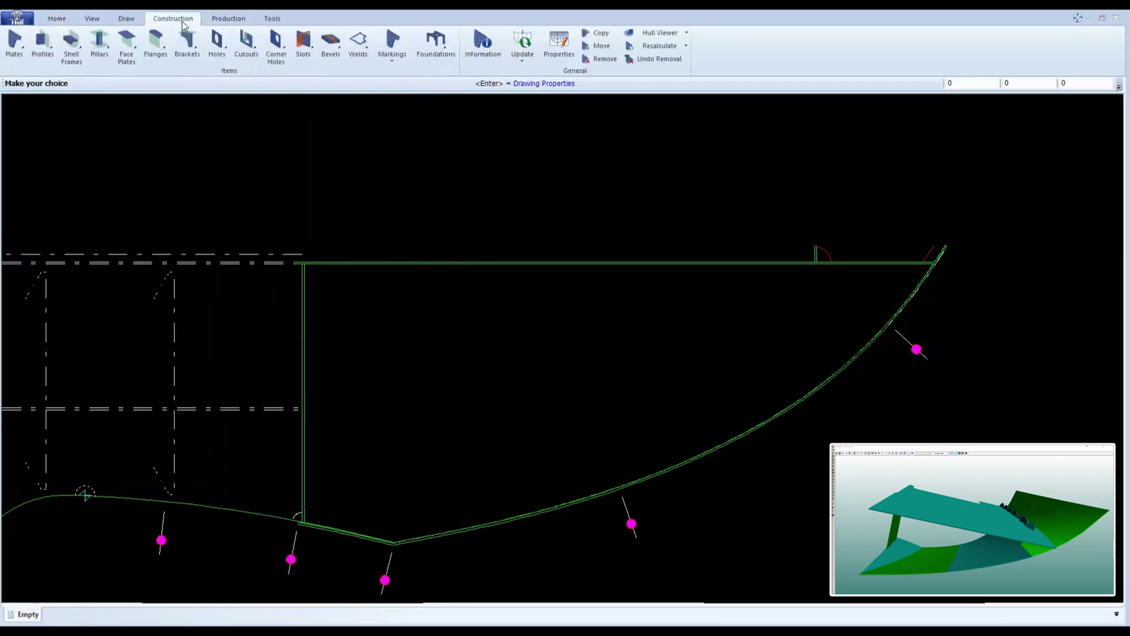
pyautogui.click(16, 45)
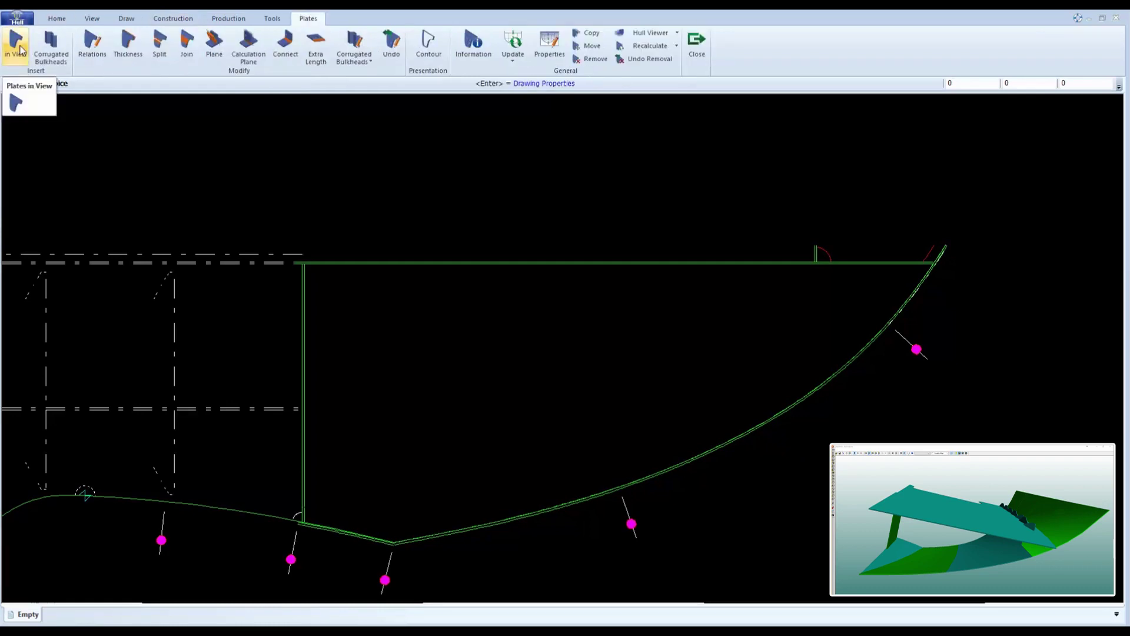
pyautogui.click(20, 47)
pyautogui.write('10')
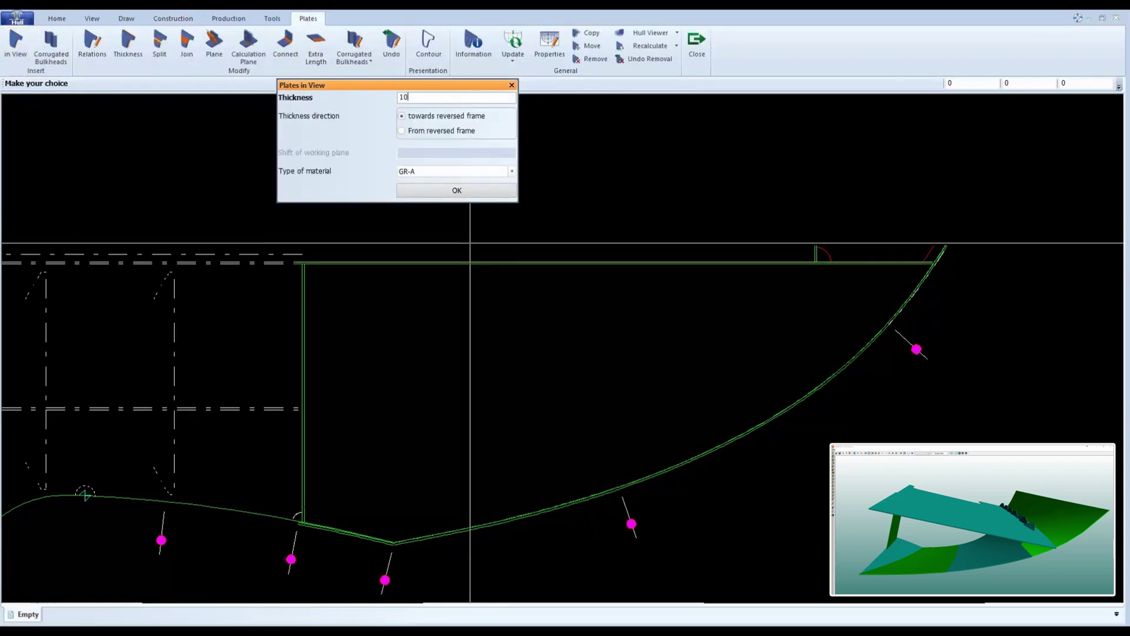
pyautogui.click(457, 190)
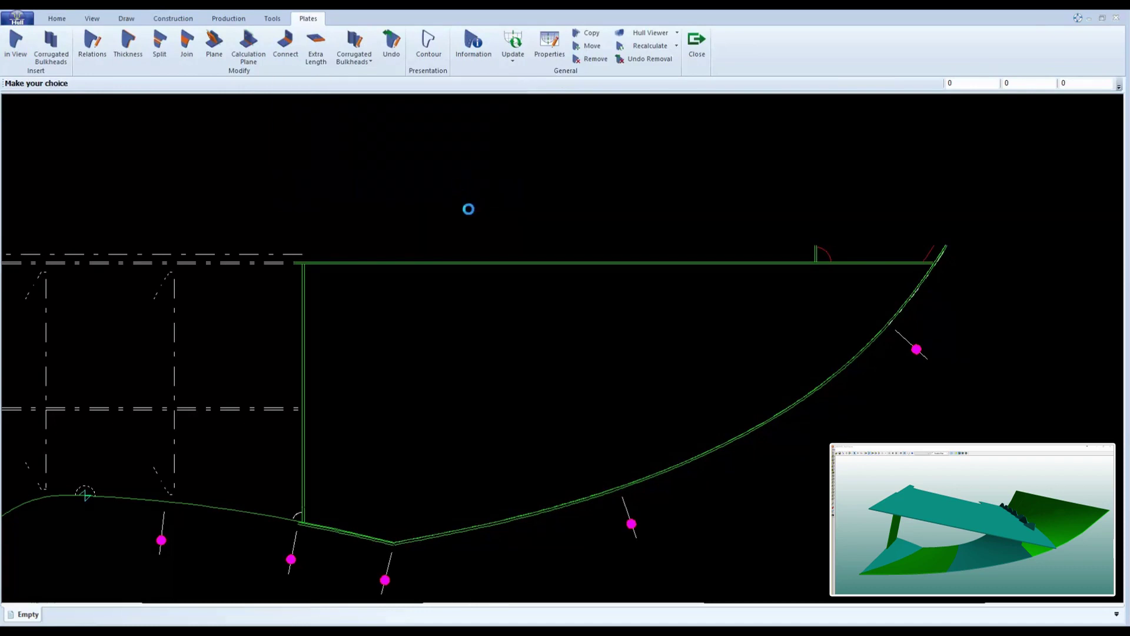
# Define the plate contour counter-clockwise along the upper horizontal line, the vertical line and the shell plates, and insert the plate
pyautogui.moveTo(603, 293); pyautogui.dragTo(552, 297, button='middle')
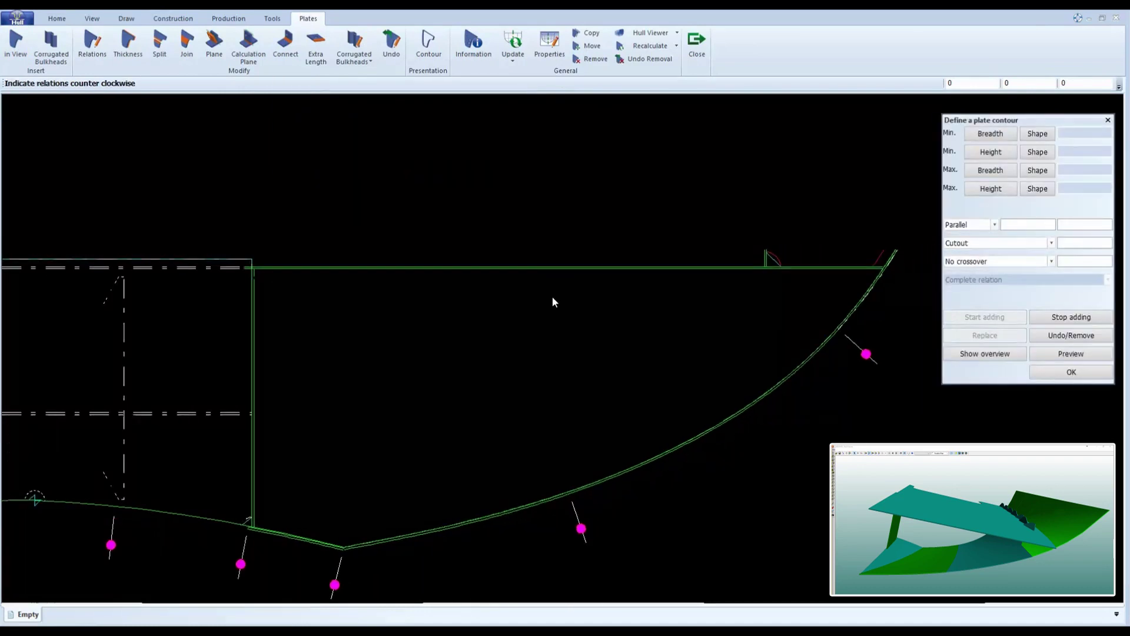
pyautogui.click(504, 271)
pyautogui.click(261, 358)
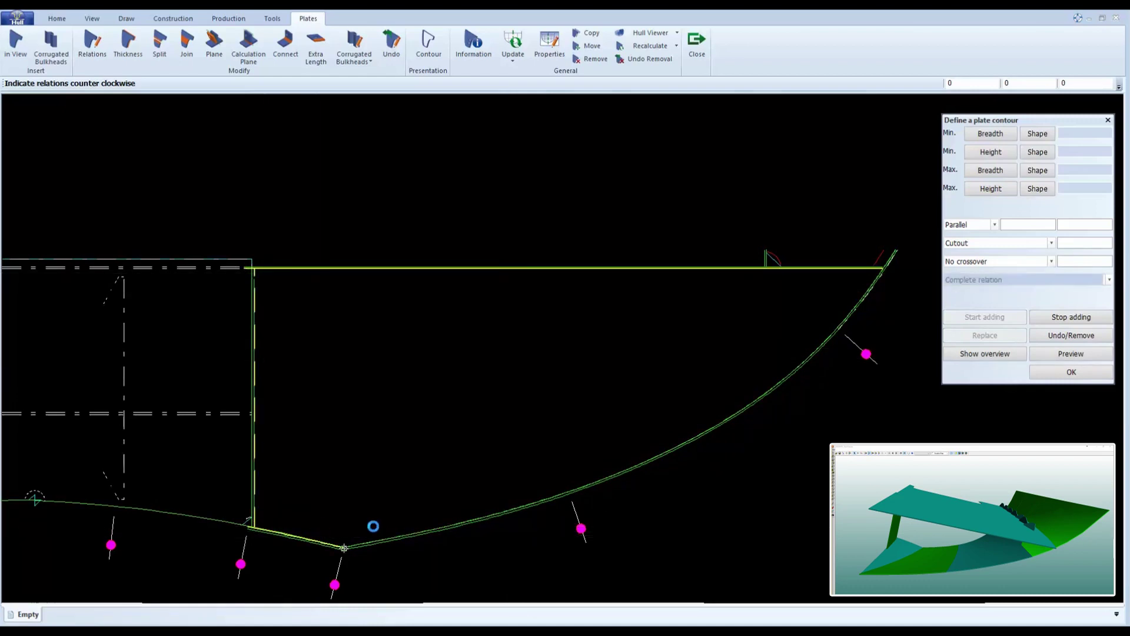
pyautogui.click(526, 487)
pyautogui.click(724, 399)
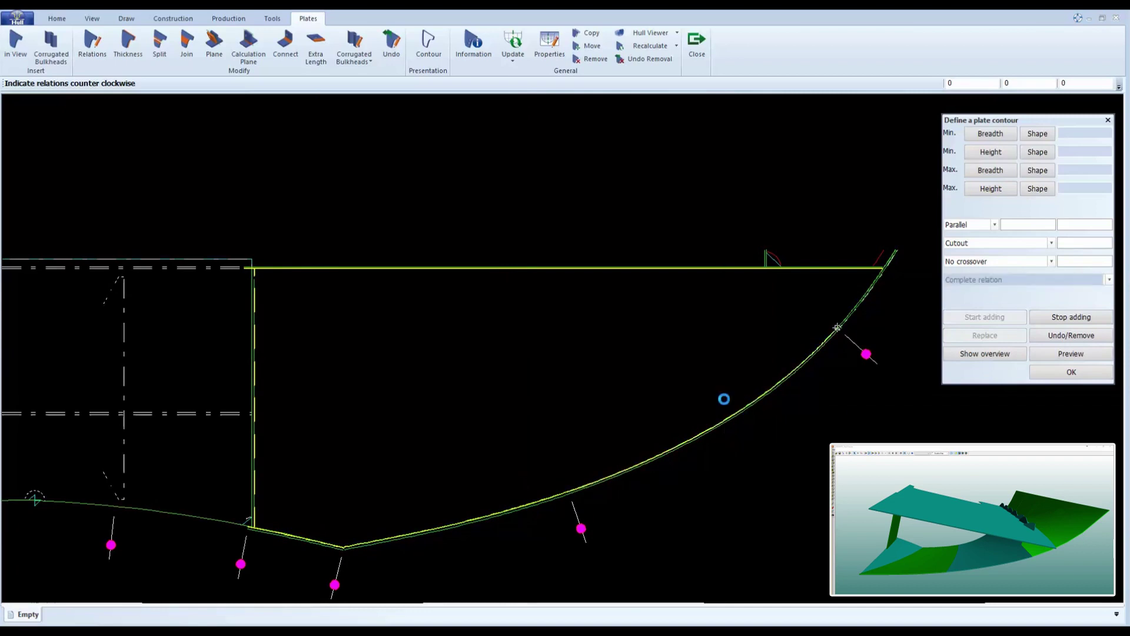
pyautogui.click(844, 293)
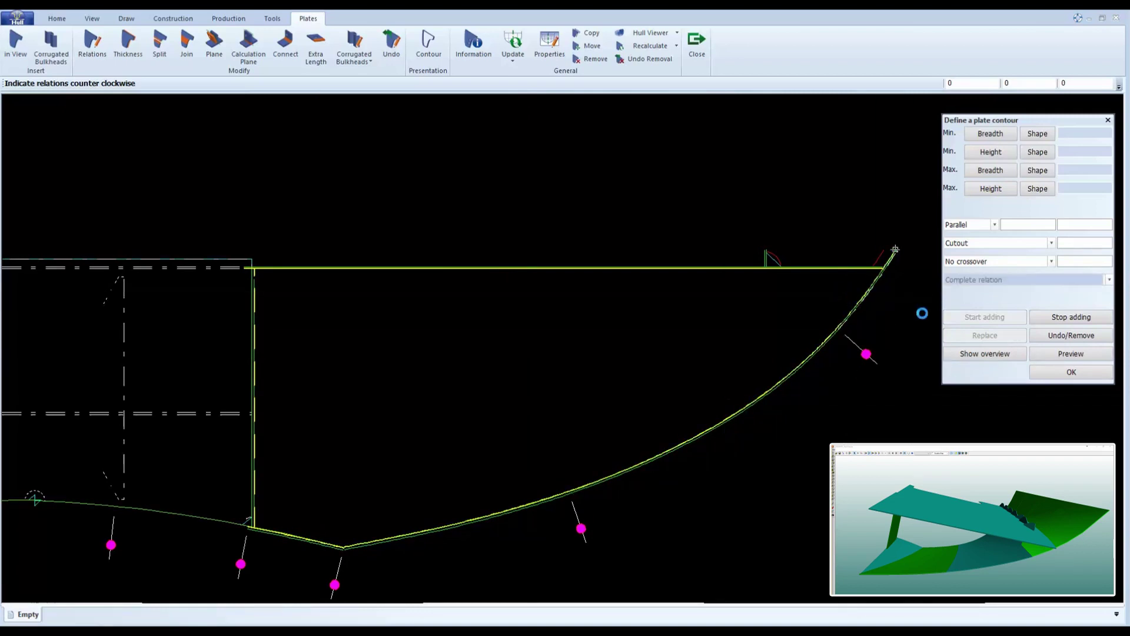
pyautogui.click(1054, 371)
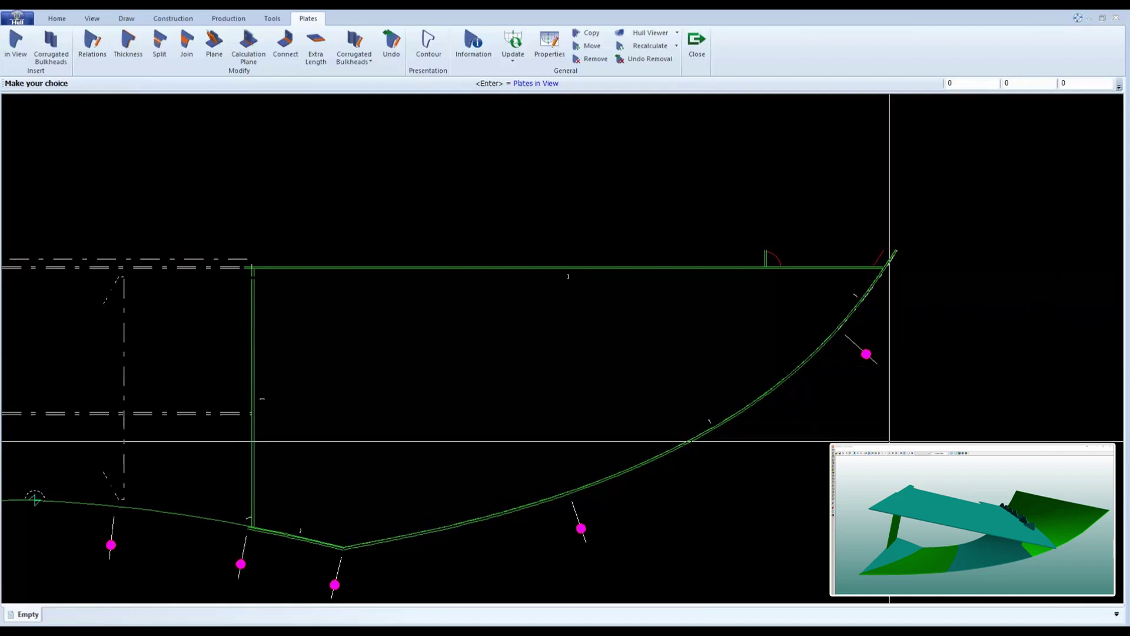
pyautogui.scroll(1, 762, 461)
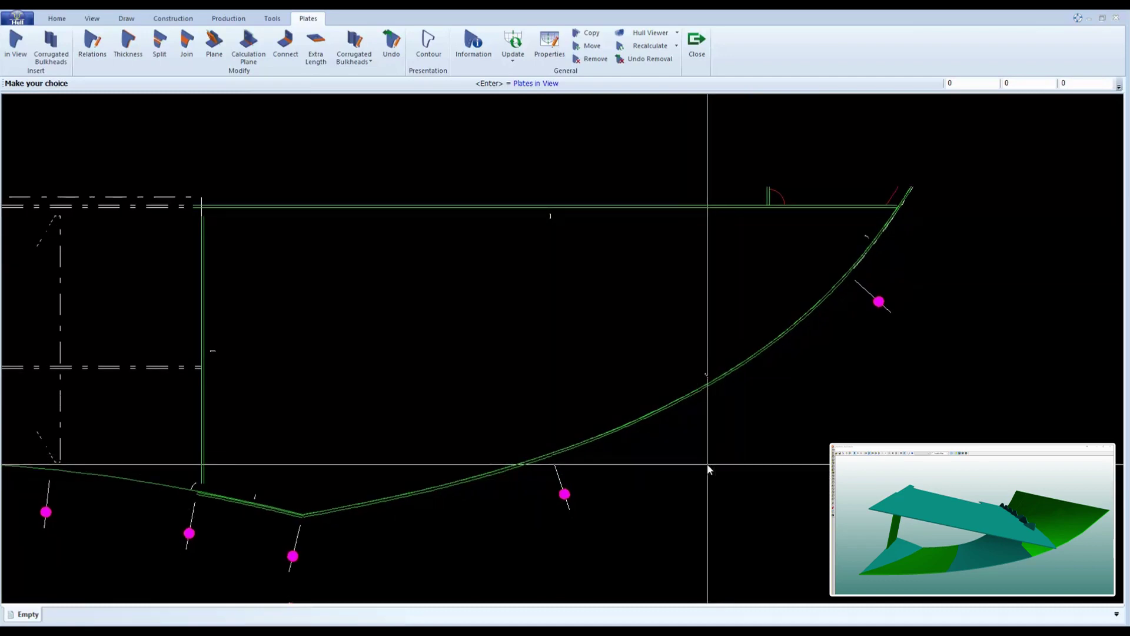
pyautogui.scroll(1, 718, 463)
pyautogui.moveTo(713, 421); pyautogui.dragTo(758, 457, button='middle')
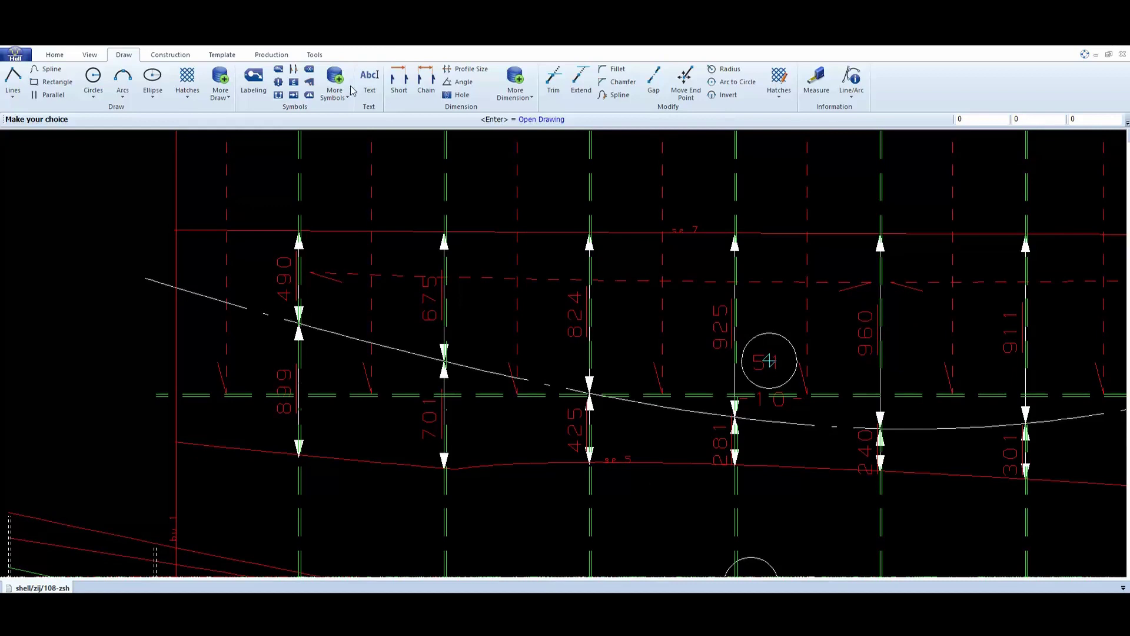
# Create a new template set with the unused shell plate 51 selected
pyautogui.click(222, 55)
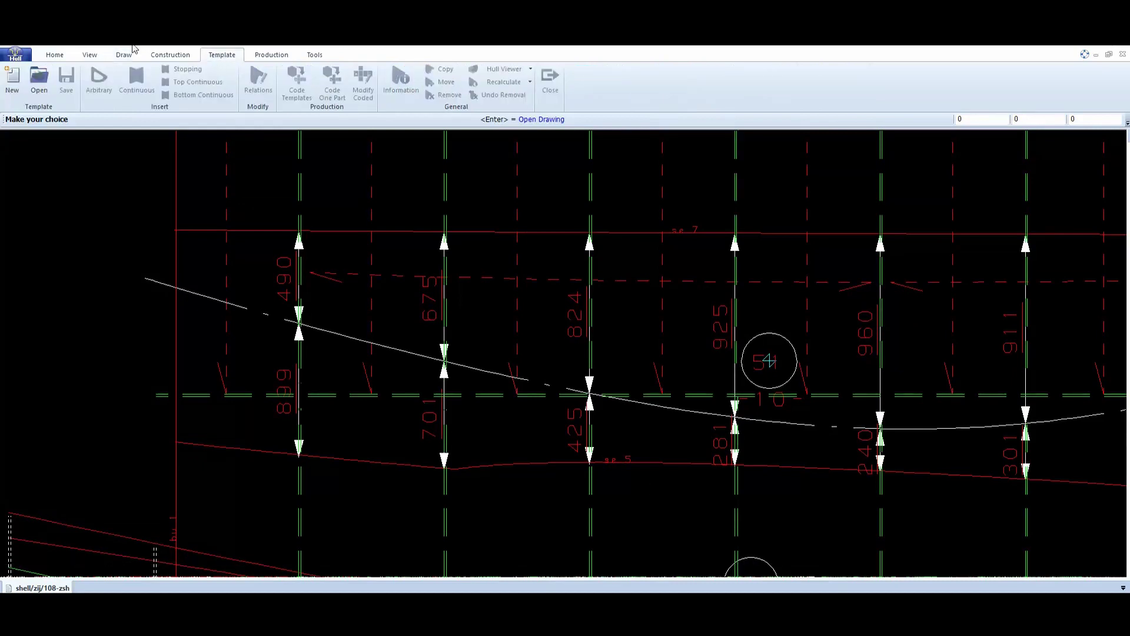
pyautogui.click(13, 84)
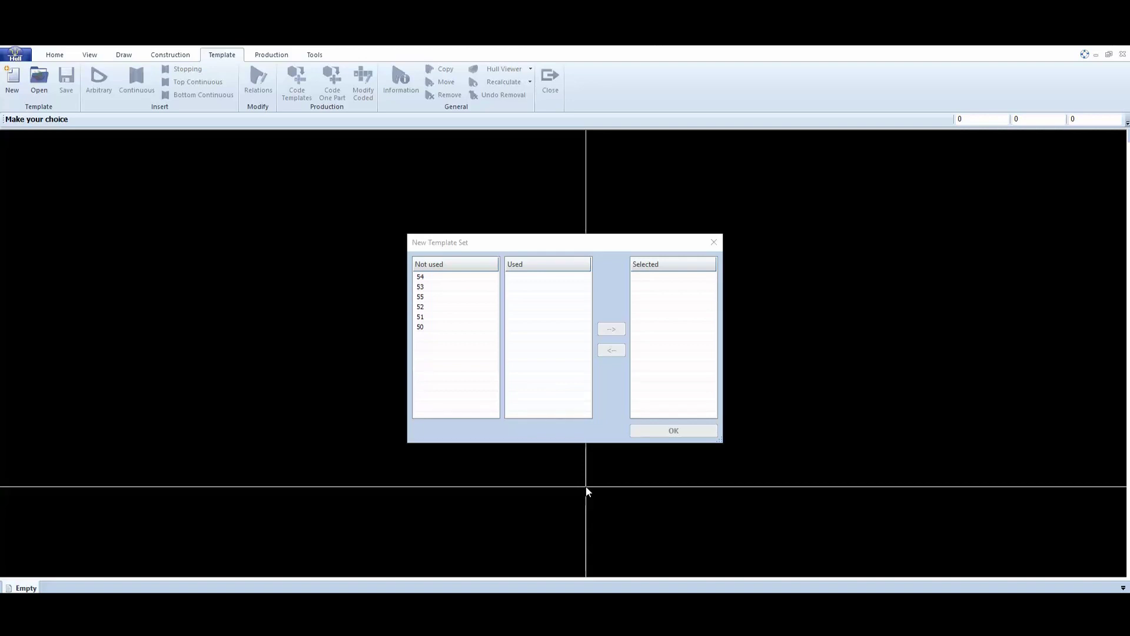
pyautogui.click(474, 317)
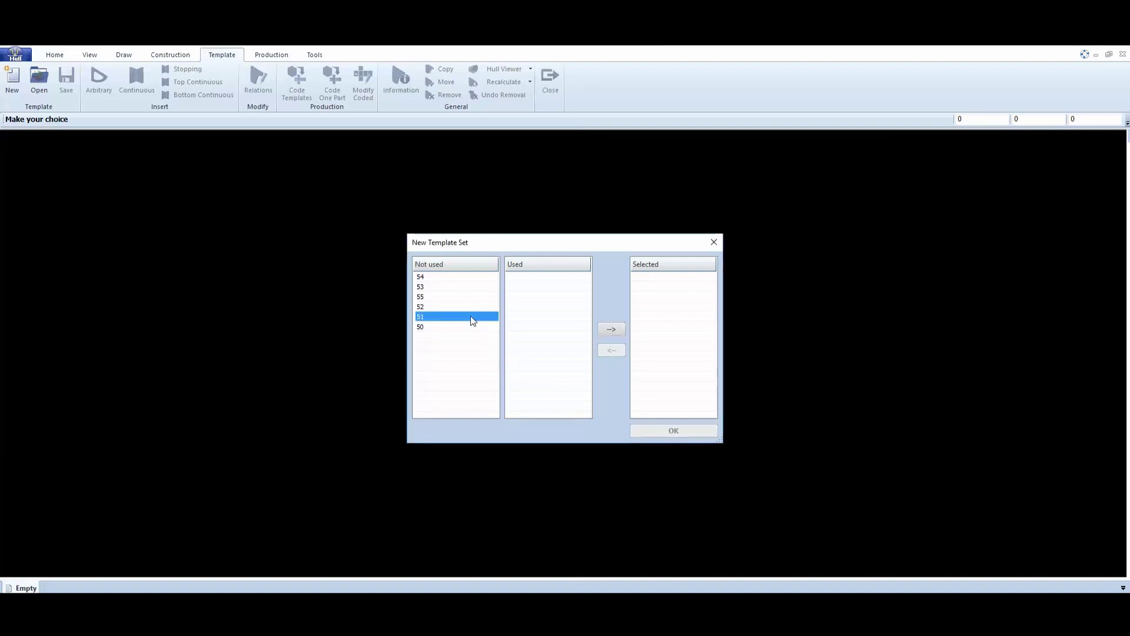
pyautogui.click(609, 329)
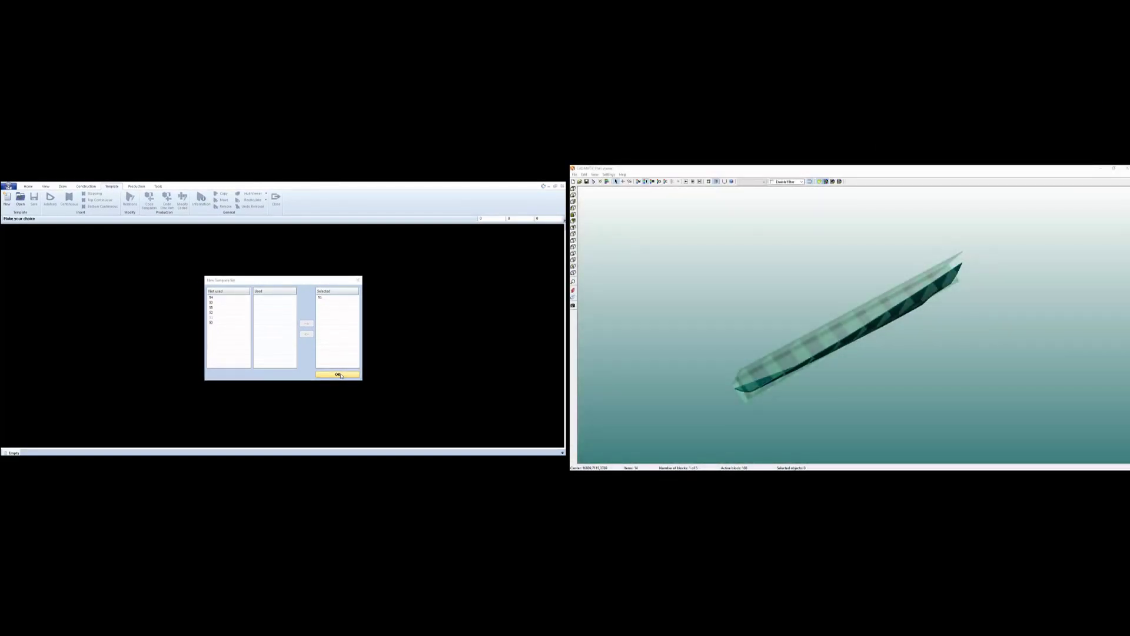
pyautogui.click(338, 375)
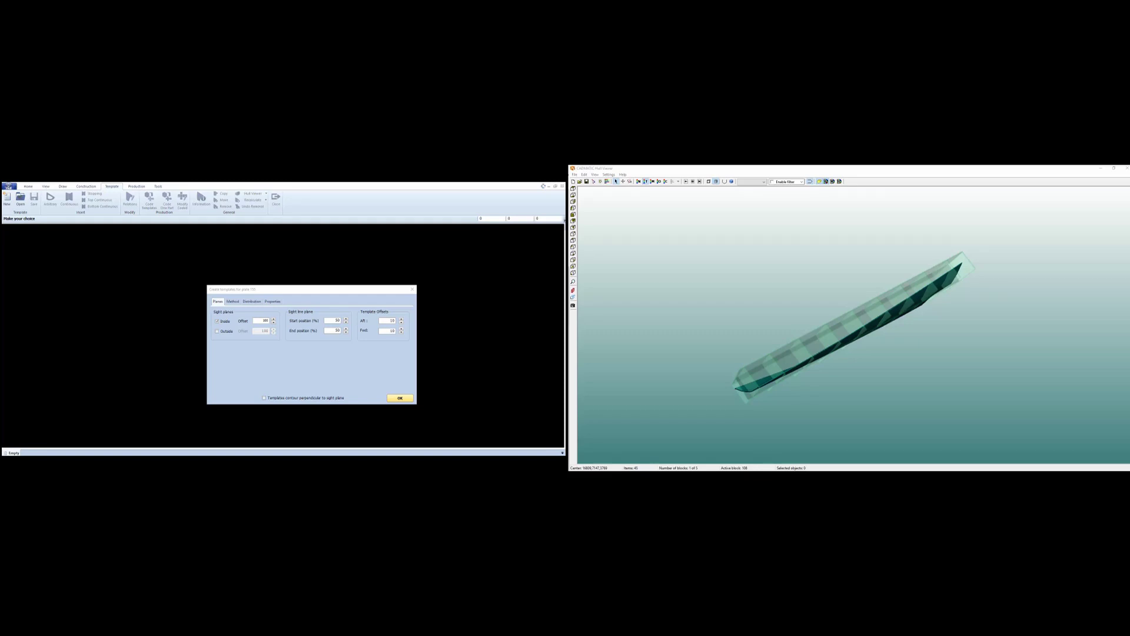
# Try enabling the outside sight plane for the templates and compare it with the plate in the 3D viewer
pyautogui.moveTo(844, 321); pyautogui.dragTo(875, 386, button='middle')
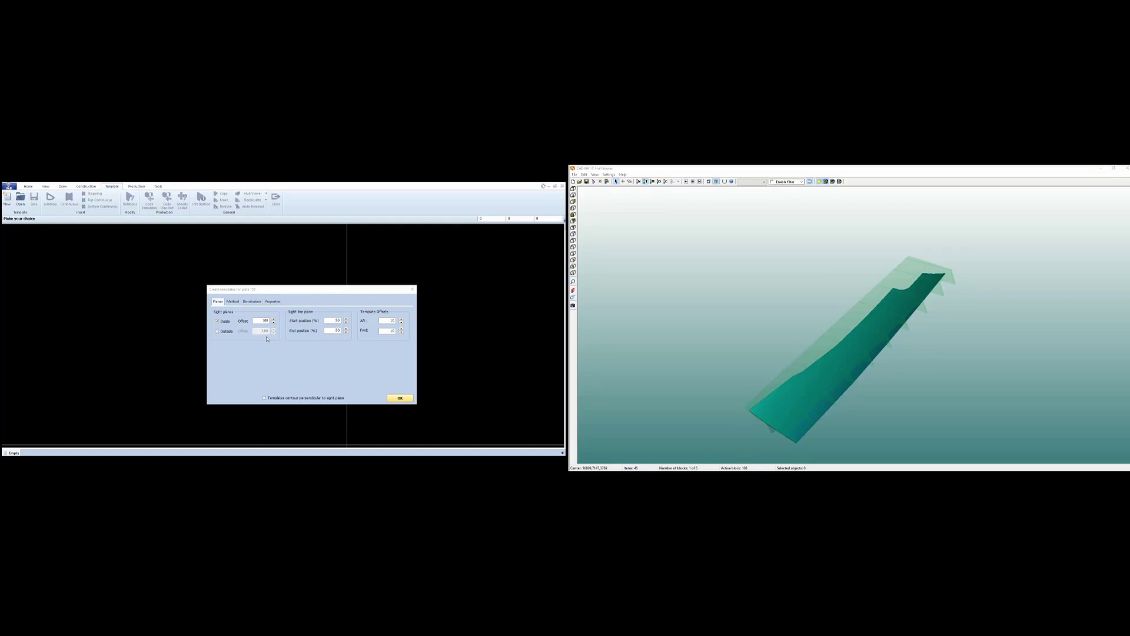
pyautogui.click(217, 332)
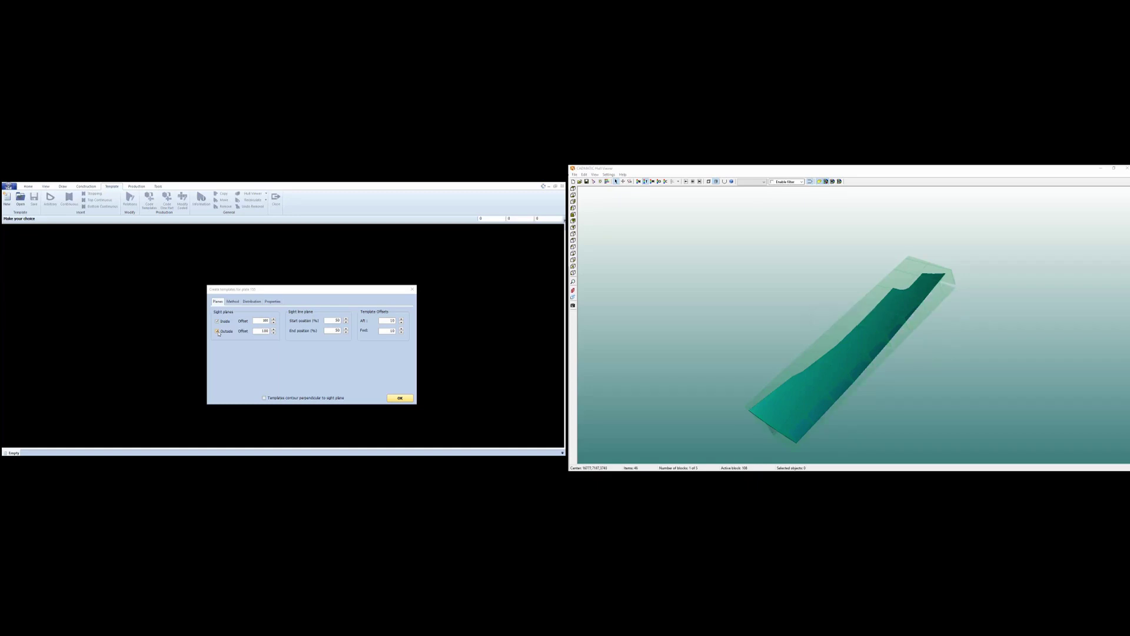
pyautogui.moveTo(852, 321); pyautogui.dragTo(761, 304, button='middle')
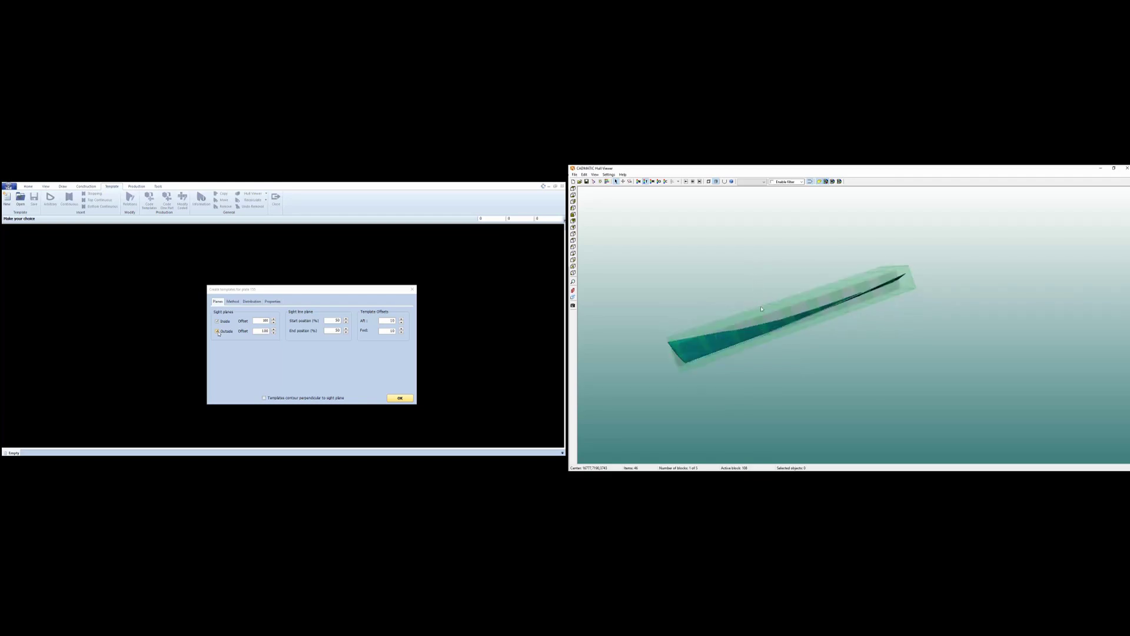
pyautogui.click(218, 332)
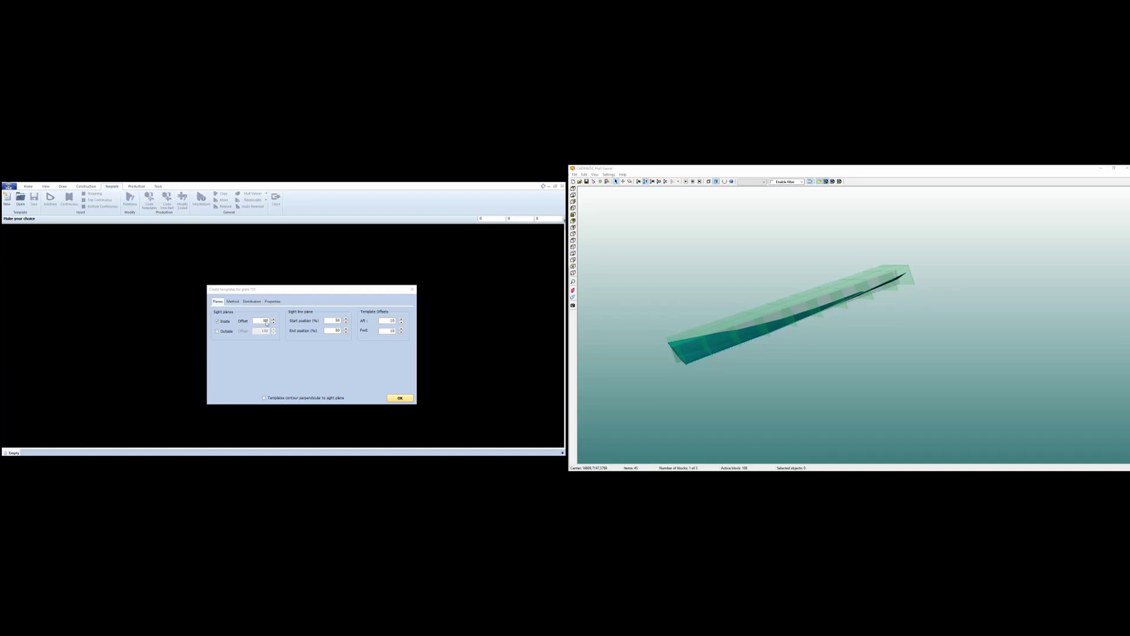
# Try an offset of 0 for the inside sight plane, and set the offset to 200
pyautogui.click(265, 323)
pyautogui.doubleClick(265, 322)
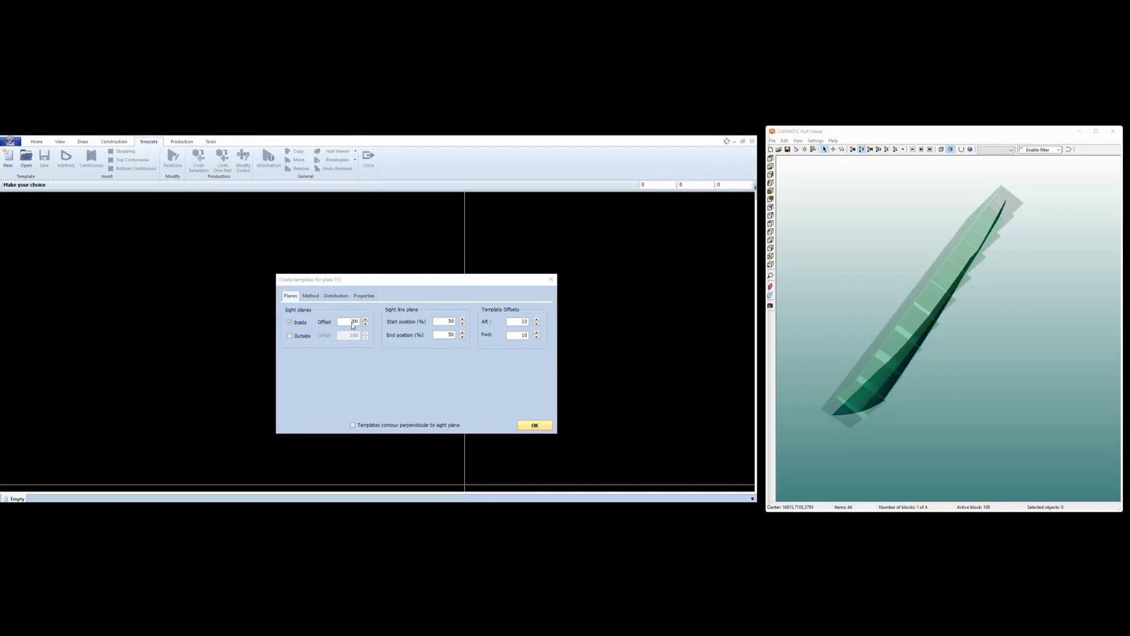
pyautogui.doubleClick(353, 324)
pyautogui.moveTo(351, 321); pyautogui.dragTo(358, 321)
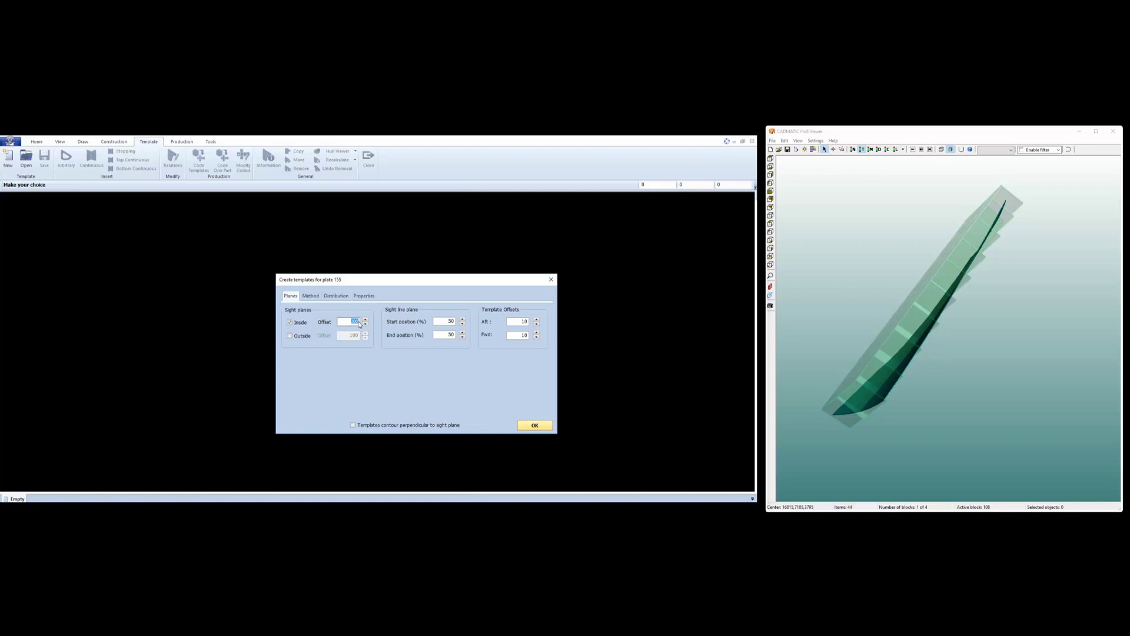
pyautogui.write('0')
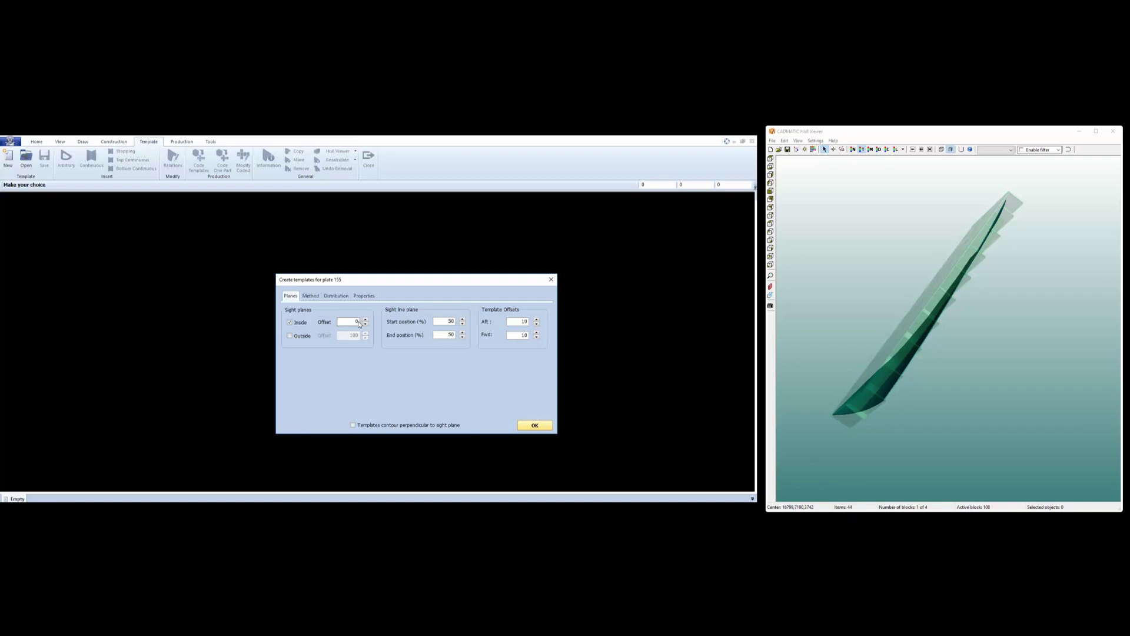
pyautogui.write('200')
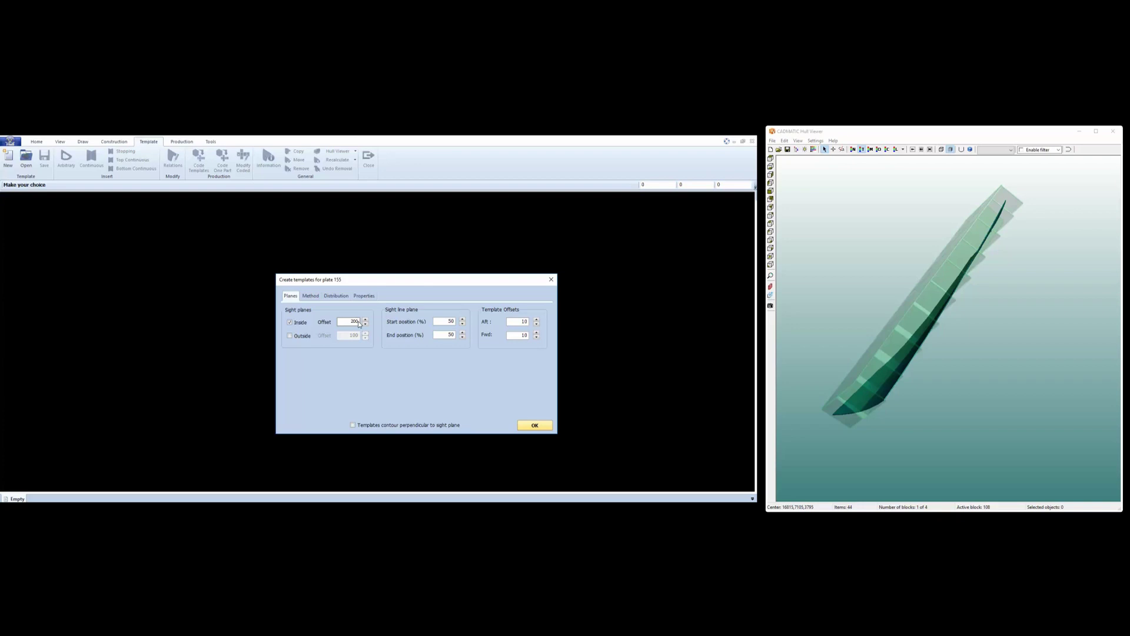
pyautogui.click(534, 425)
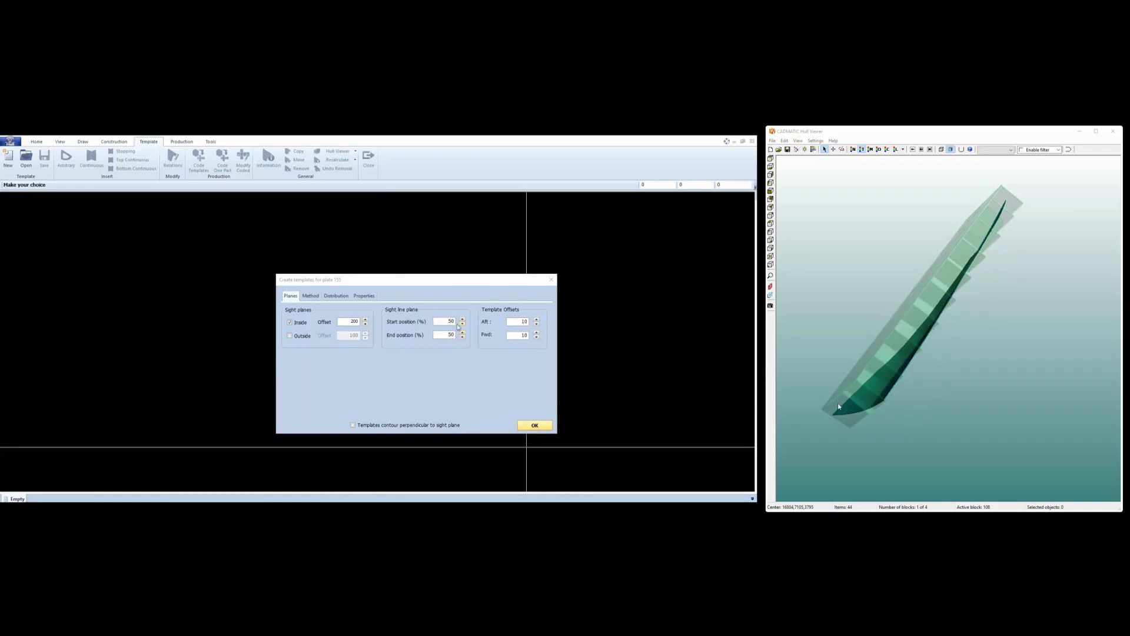
# Set the sight line plane's start position to 70%
pyautogui.click(448, 323)
pyautogui.doubleClick(452, 322)
pyautogui.write('7')
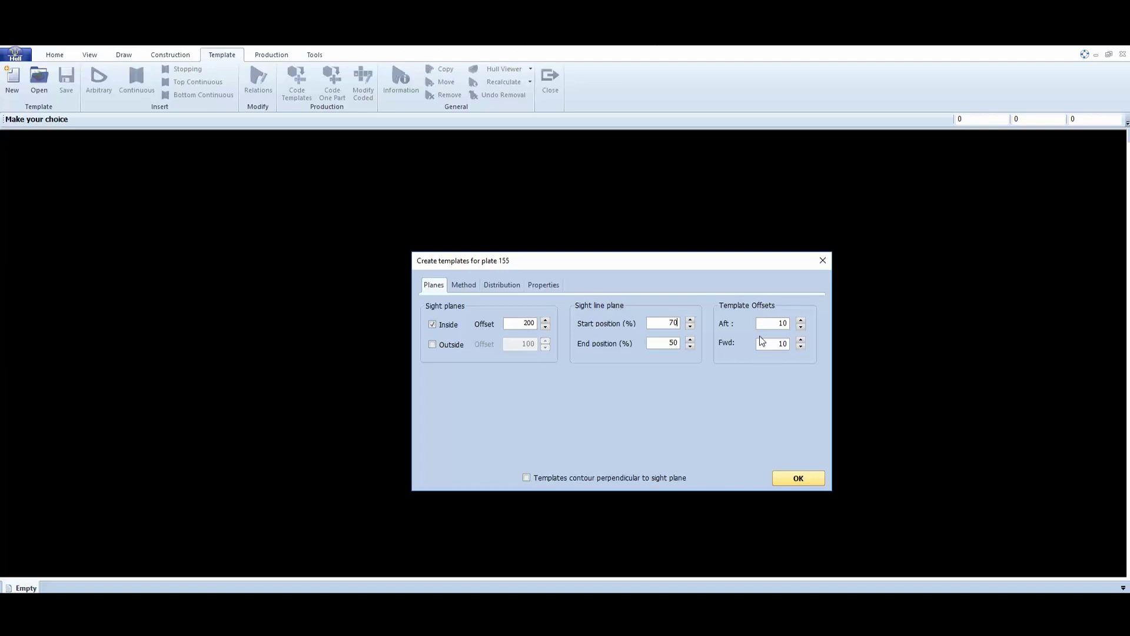
# Check the direction options for the On grid method, and set the template method to Angle to sight line plane and sight plane
pyautogui.click(464, 284)
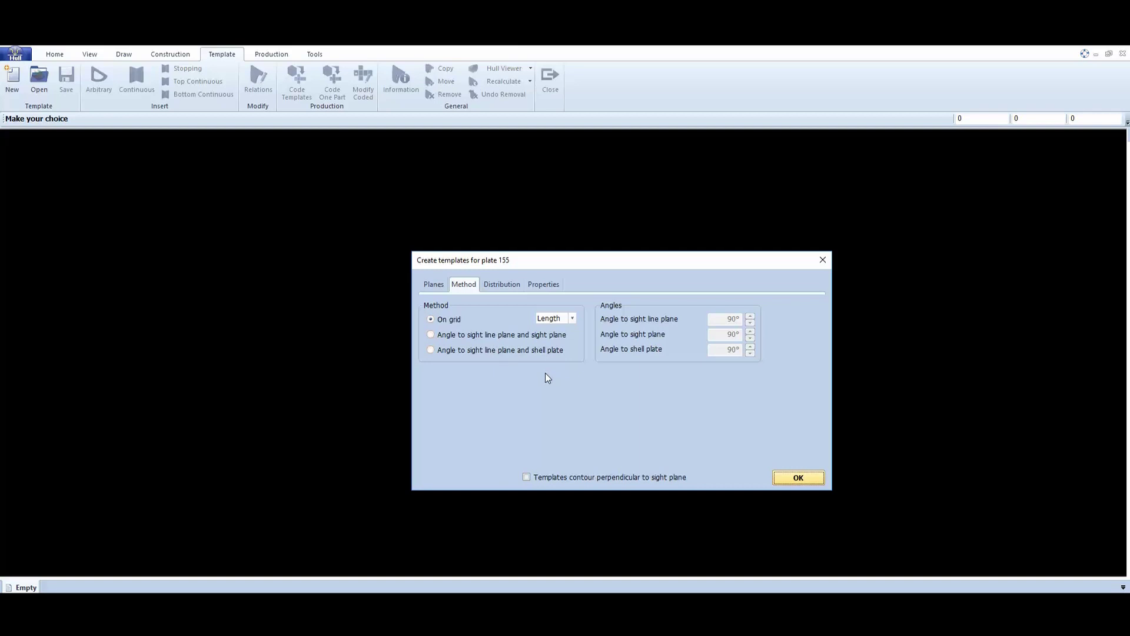
pyautogui.click(572, 318)
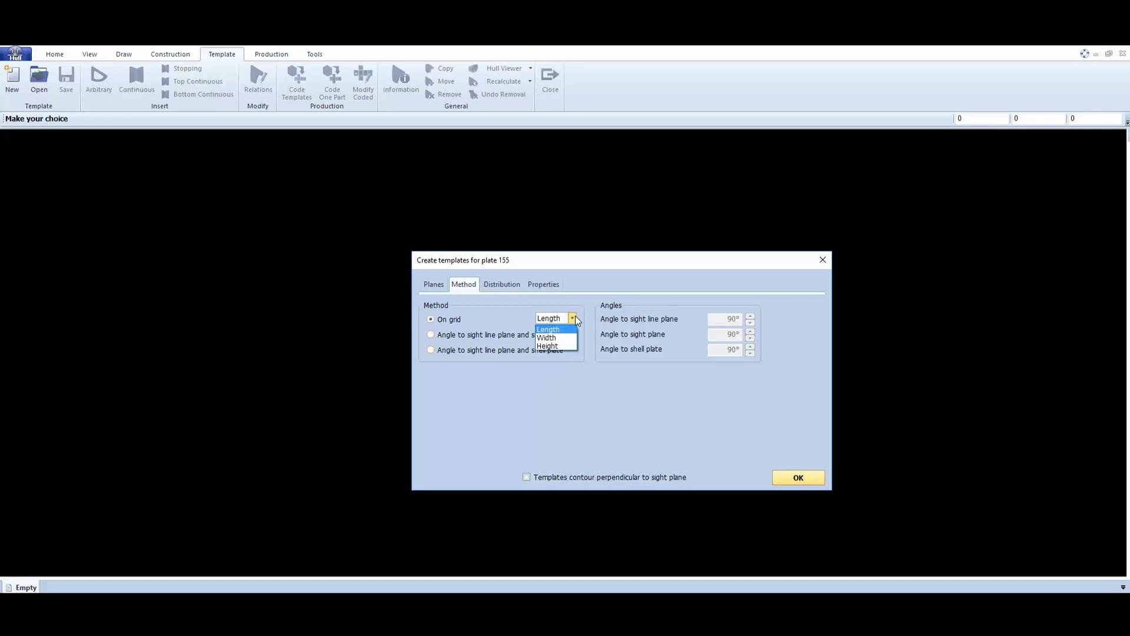
pyautogui.click(573, 318)
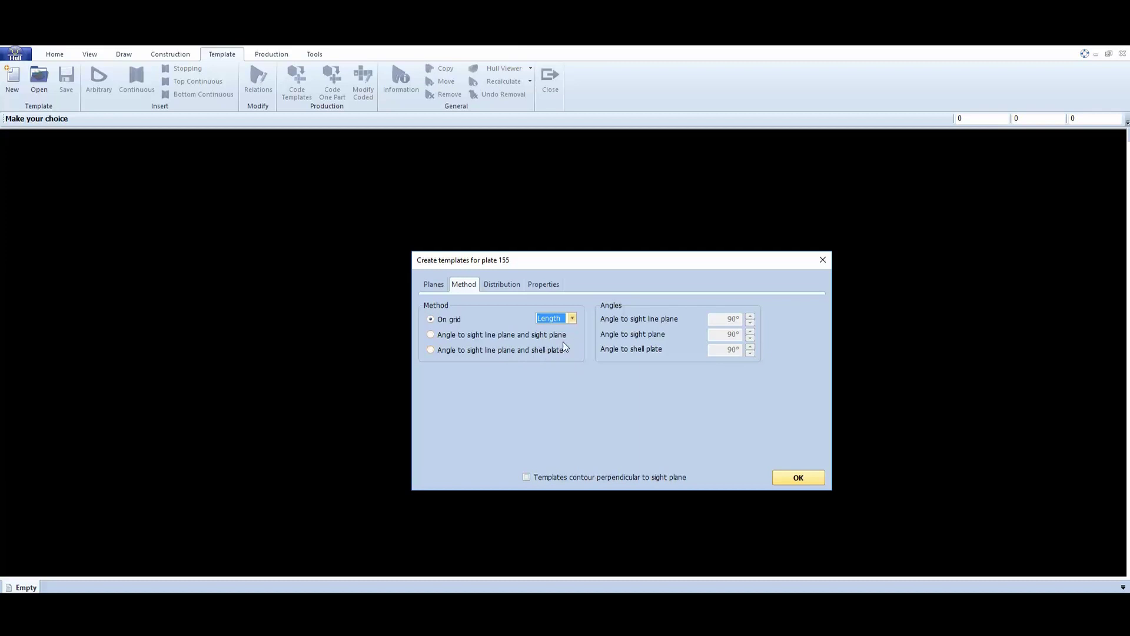
pyautogui.click(546, 336)
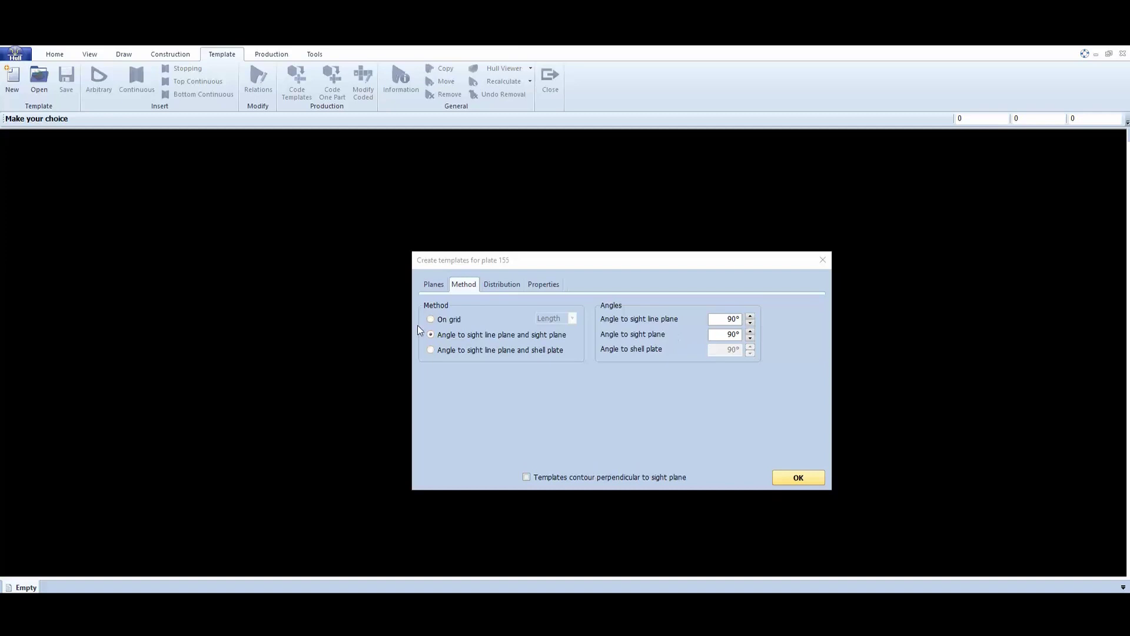
# Set the template method to On grid, and examine the Shell settings and their help description in System Management
pyautogui.click(433, 317)
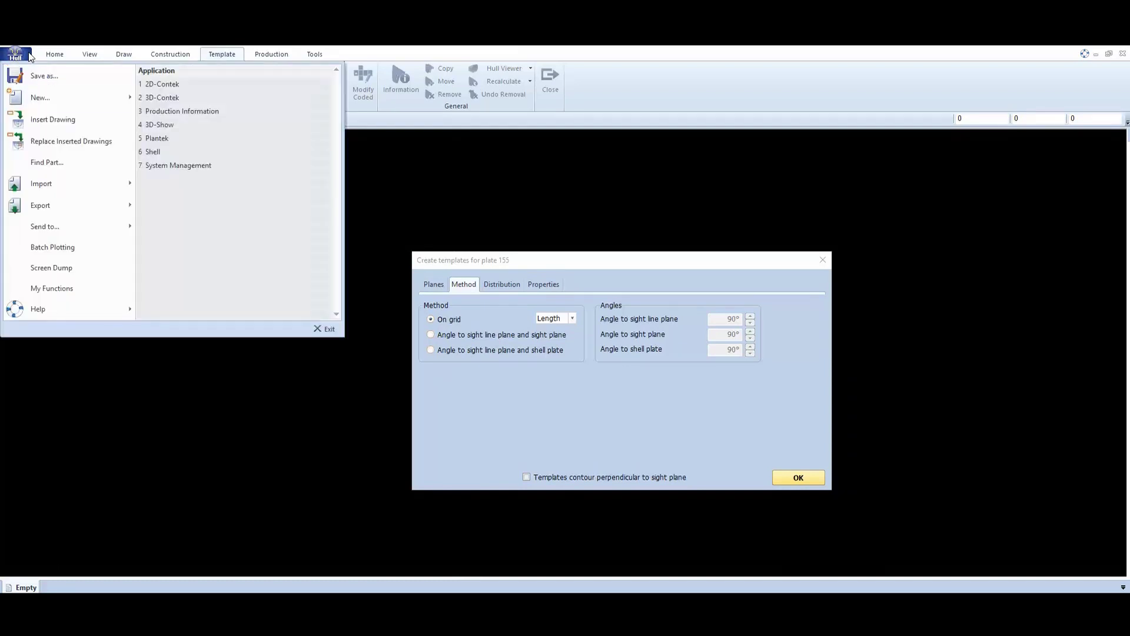
pyautogui.click(198, 166)
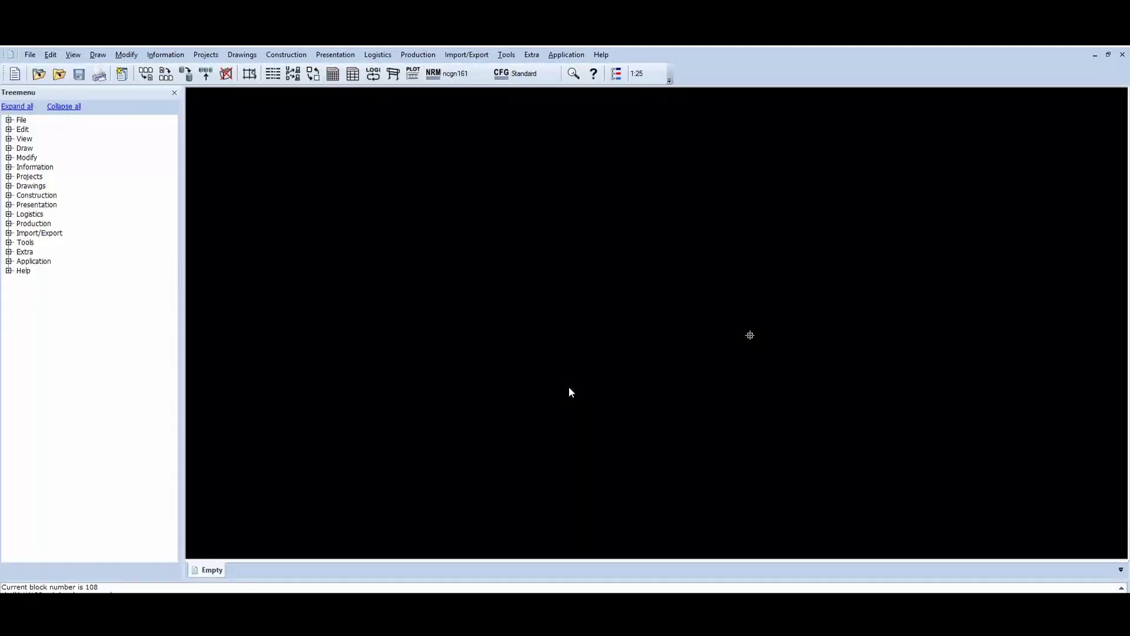
pyautogui.click(532, 54)
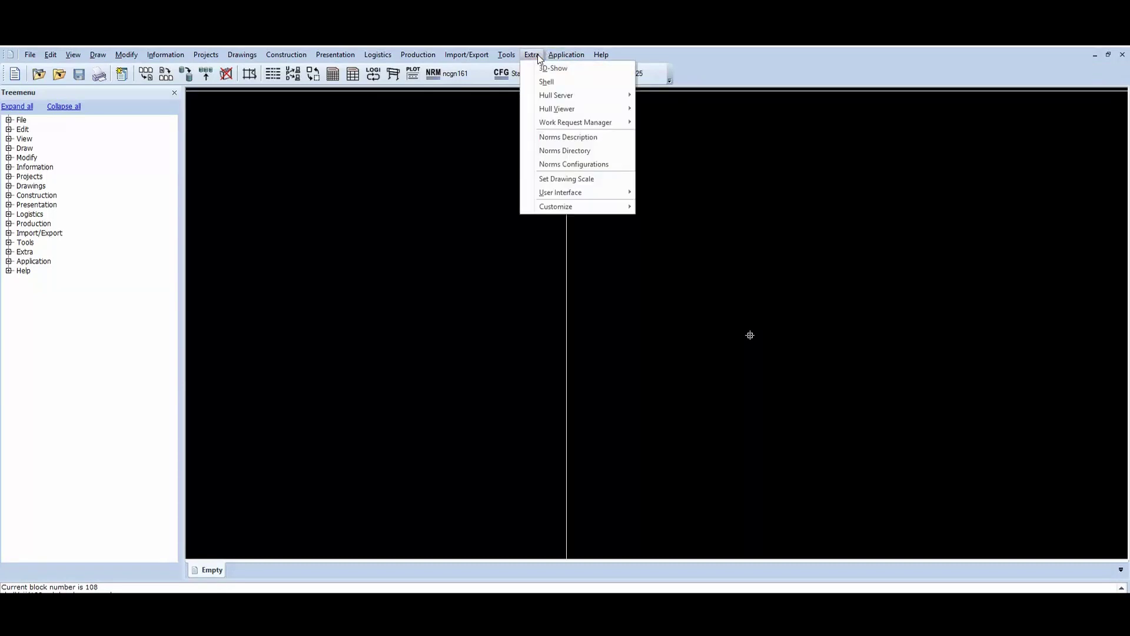
pyautogui.click(574, 81)
pyautogui.press('F1')
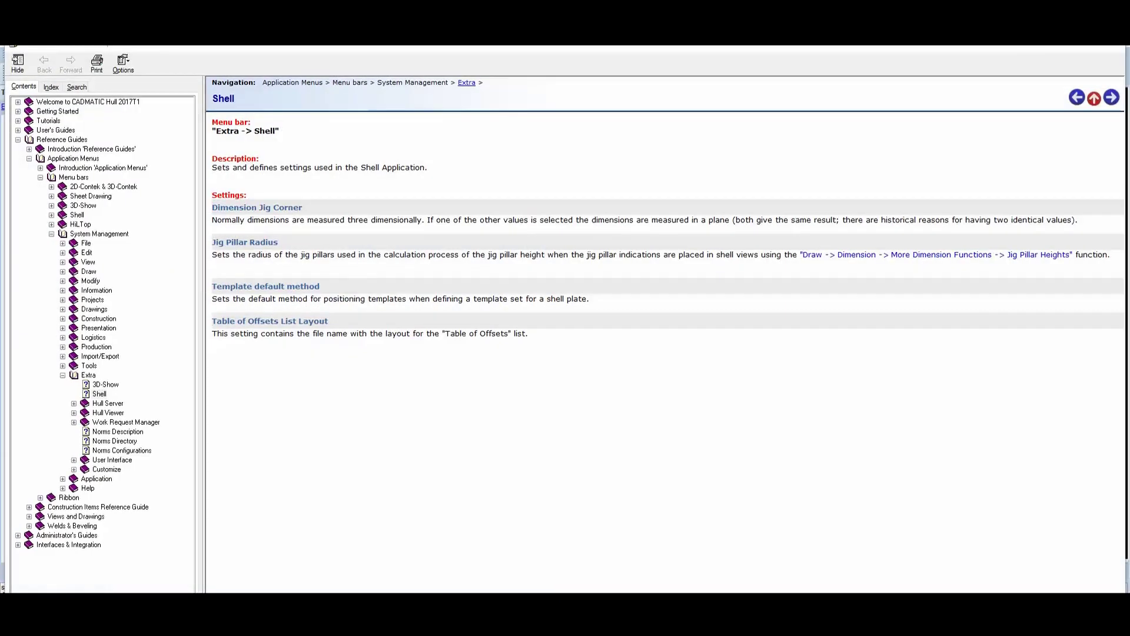
pyautogui.click(1056, 49)
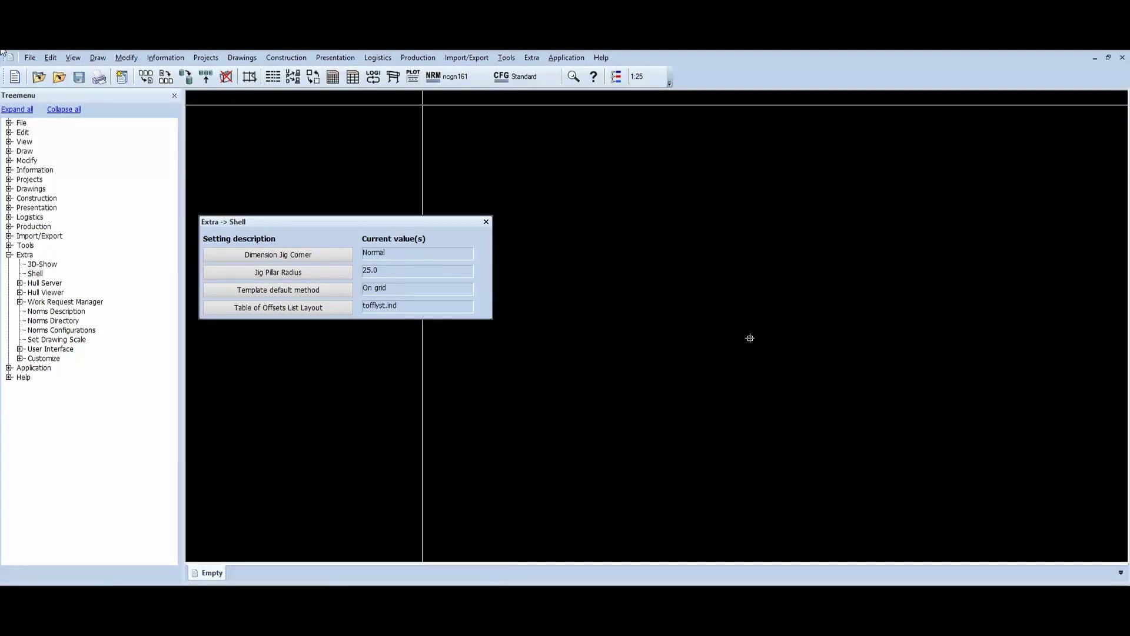
# Open the side view drawing 108-zsh from block 108 of the ShellPlates project in the Shell application
pyautogui.click(39, 78)
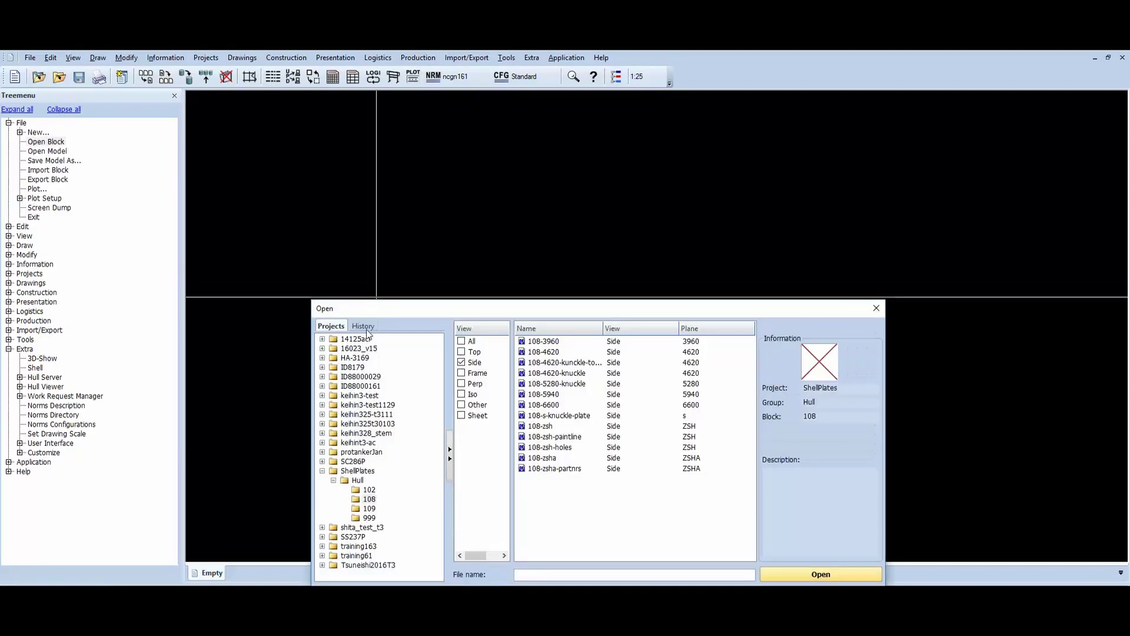
pyautogui.click(827, 569)
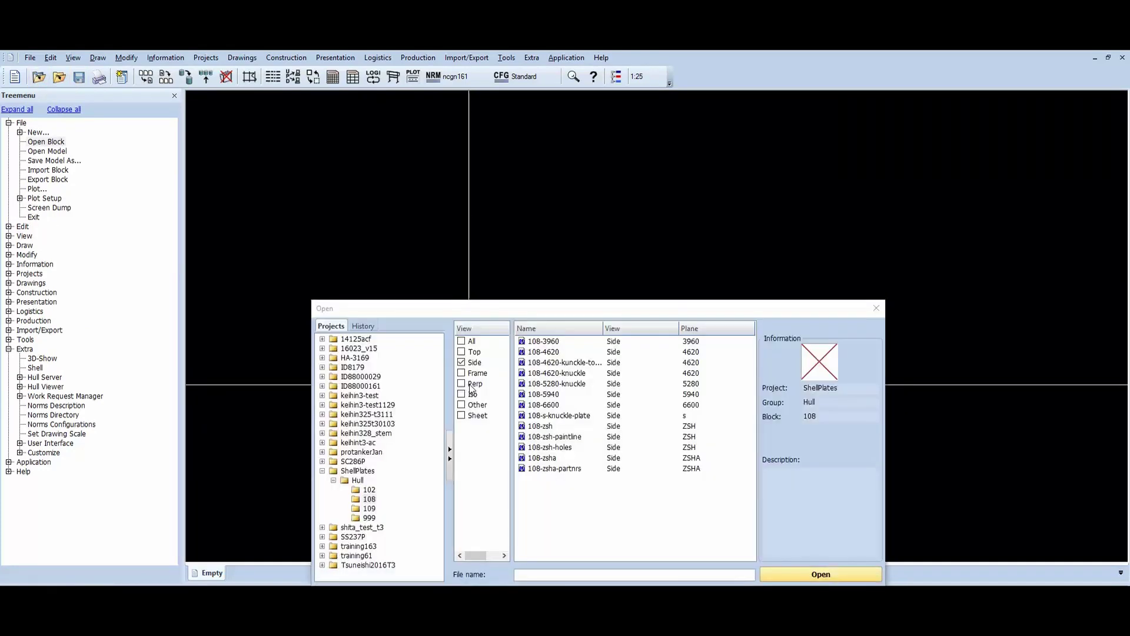
pyautogui.click(542, 342)
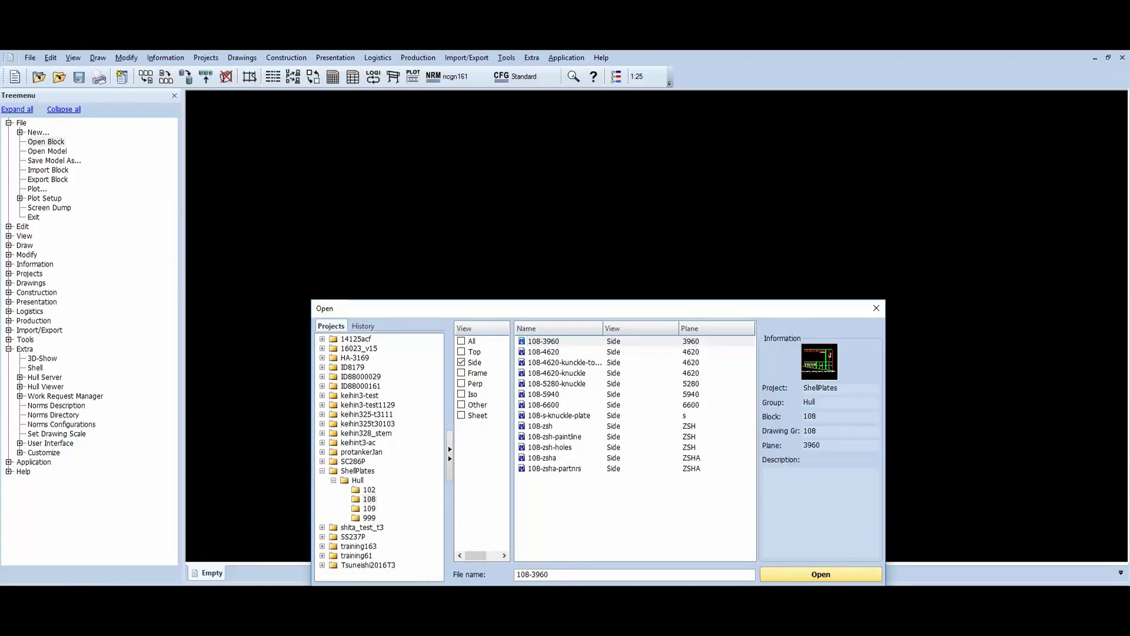
pyautogui.click(553, 342)
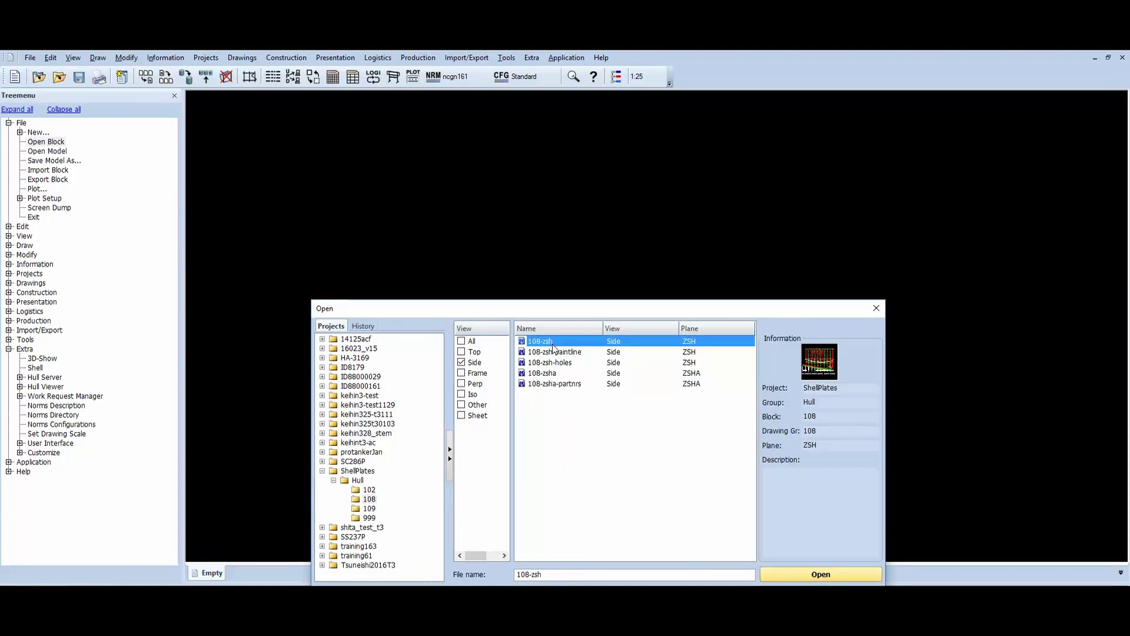
pyautogui.doubleClick(553, 343)
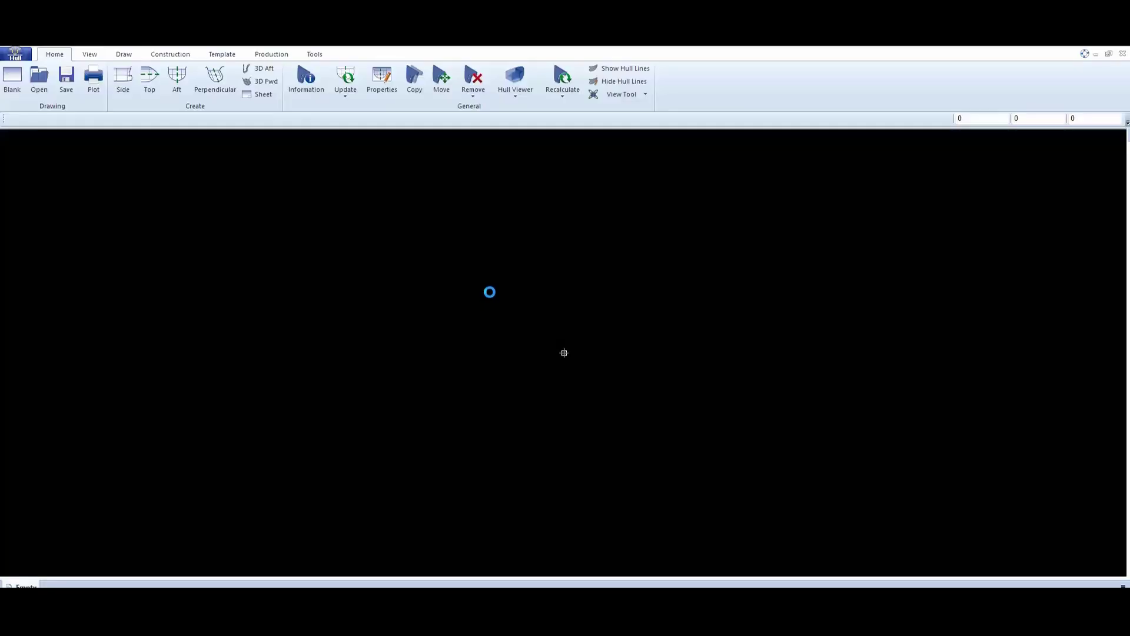
# Create a new template set for the unused shell plate 51
pyautogui.click(229, 56)
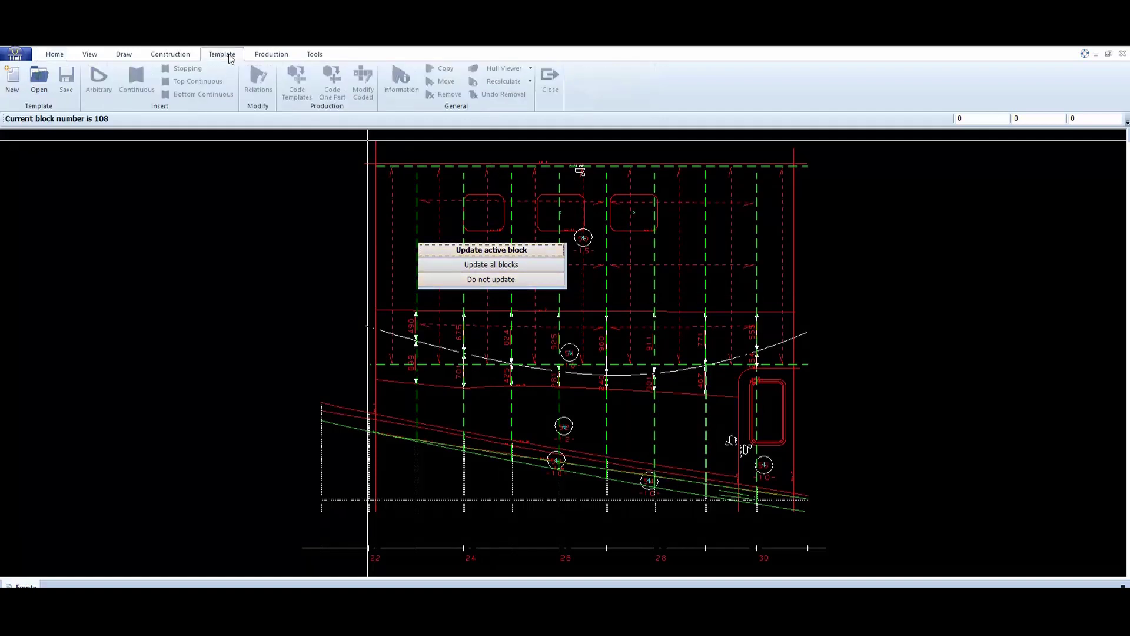
pyautogui.click(10, 85)
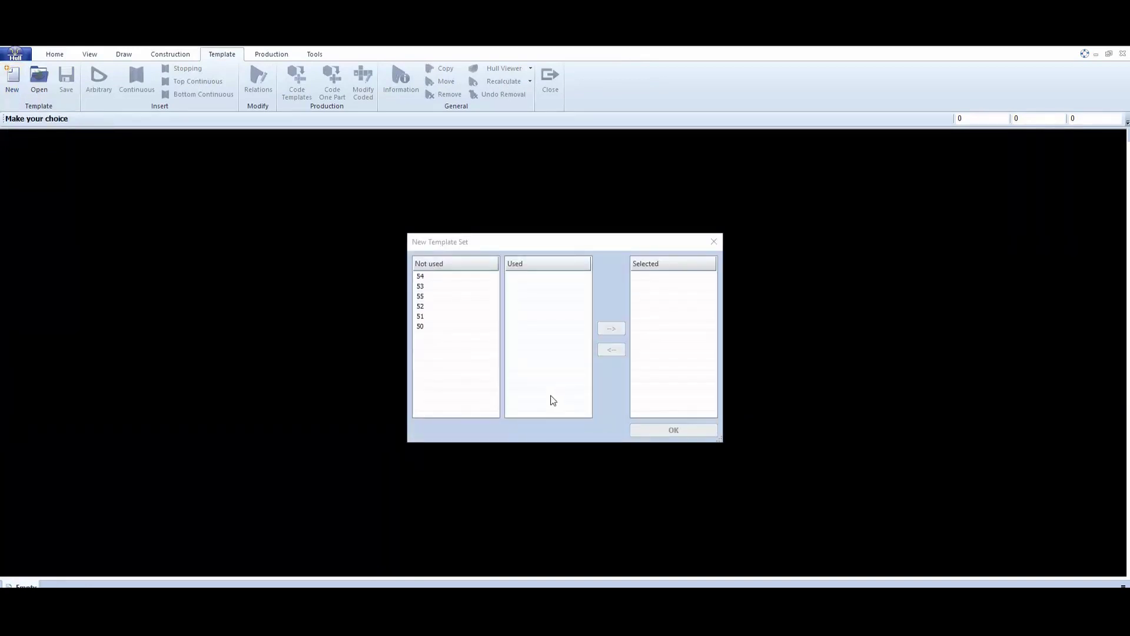
pyautogui.click(457, 316)
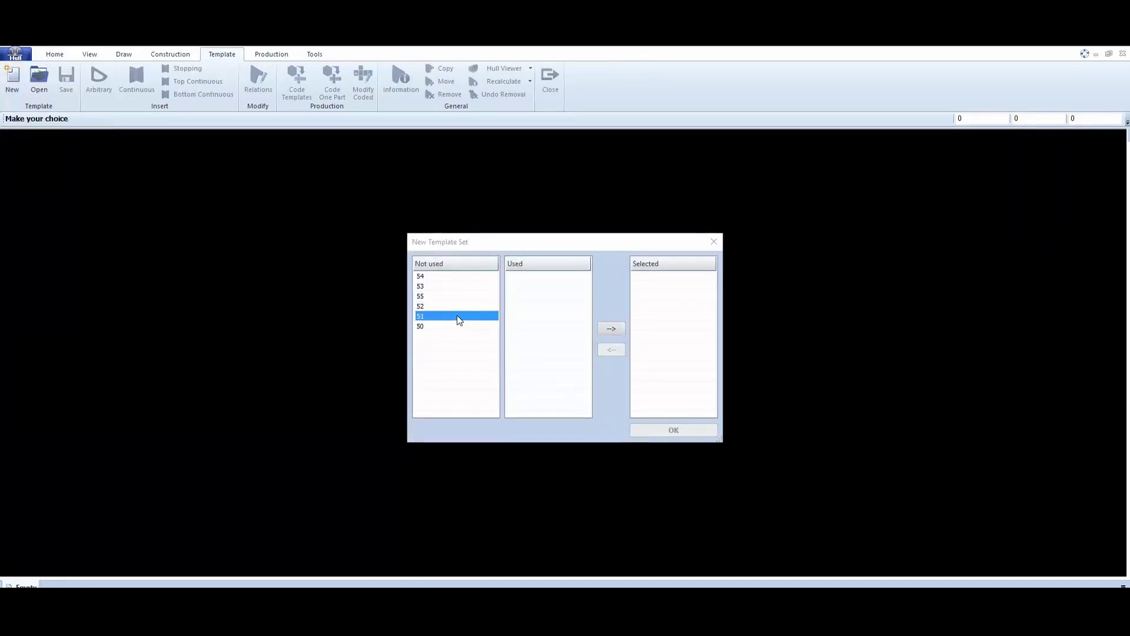
pyautogui.click(611, 328)
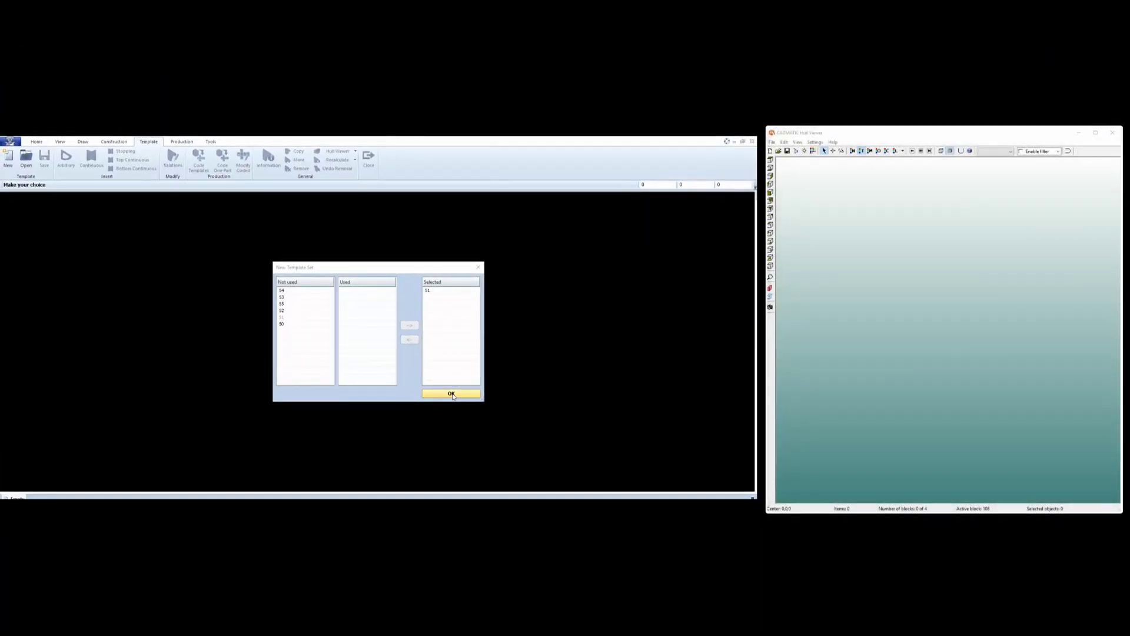
pyautogui.click(451, 394)
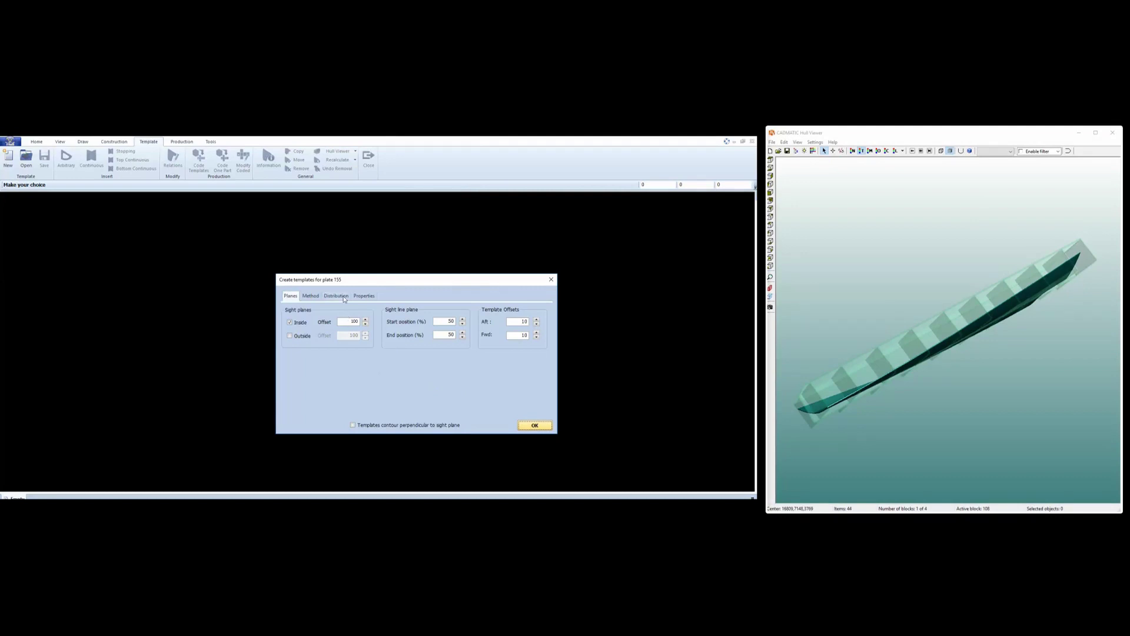
# Try a step of FR0.5 for the template distribution, and set the step back to FR1
pyautogui.click(337, 296)
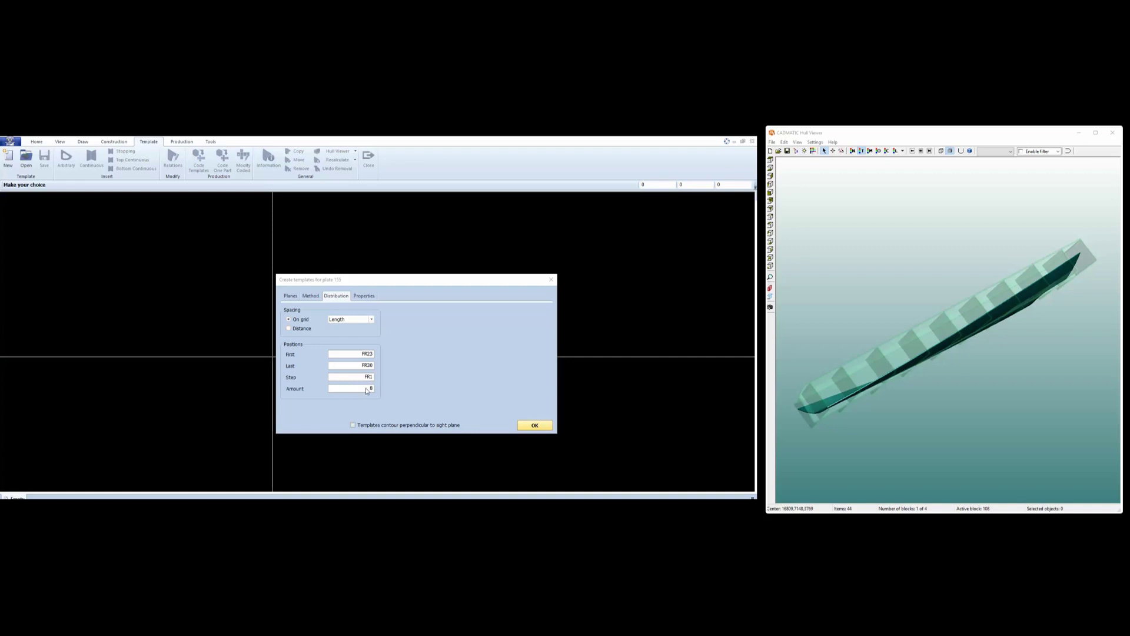
pyautogui.click(364, 379)
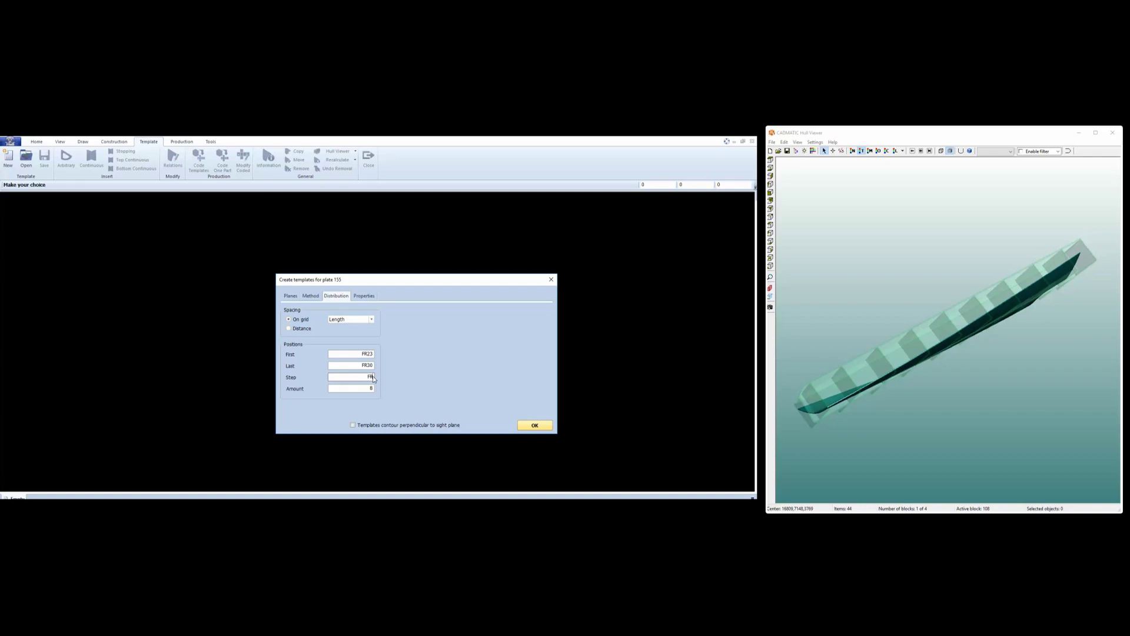
pyautogui.write('0.5')
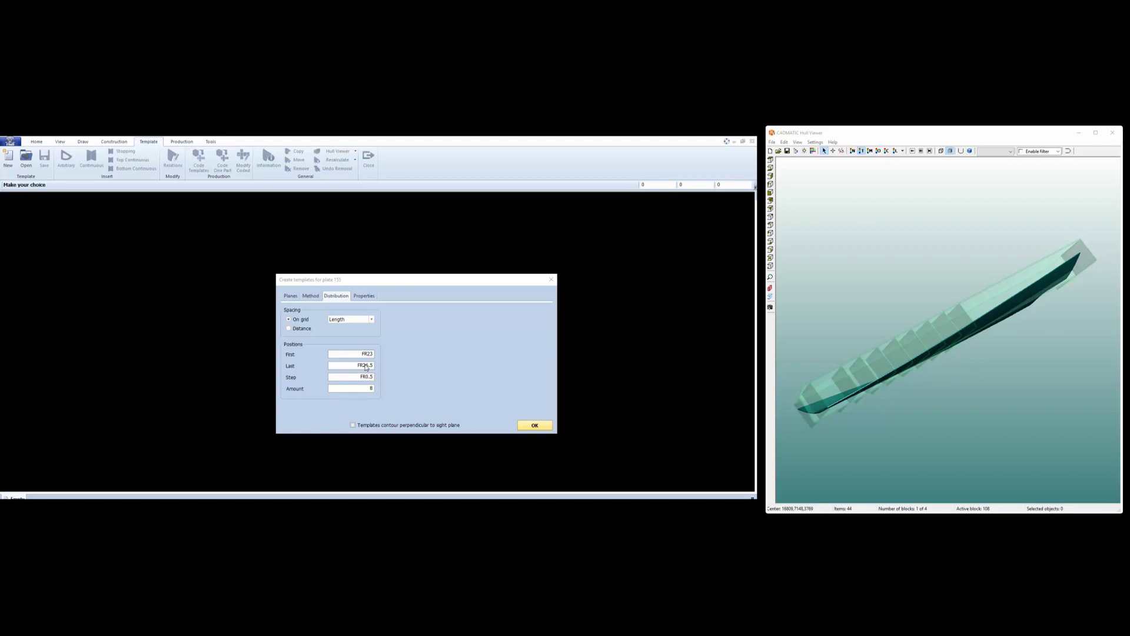
pyautogui.click(366, 367)
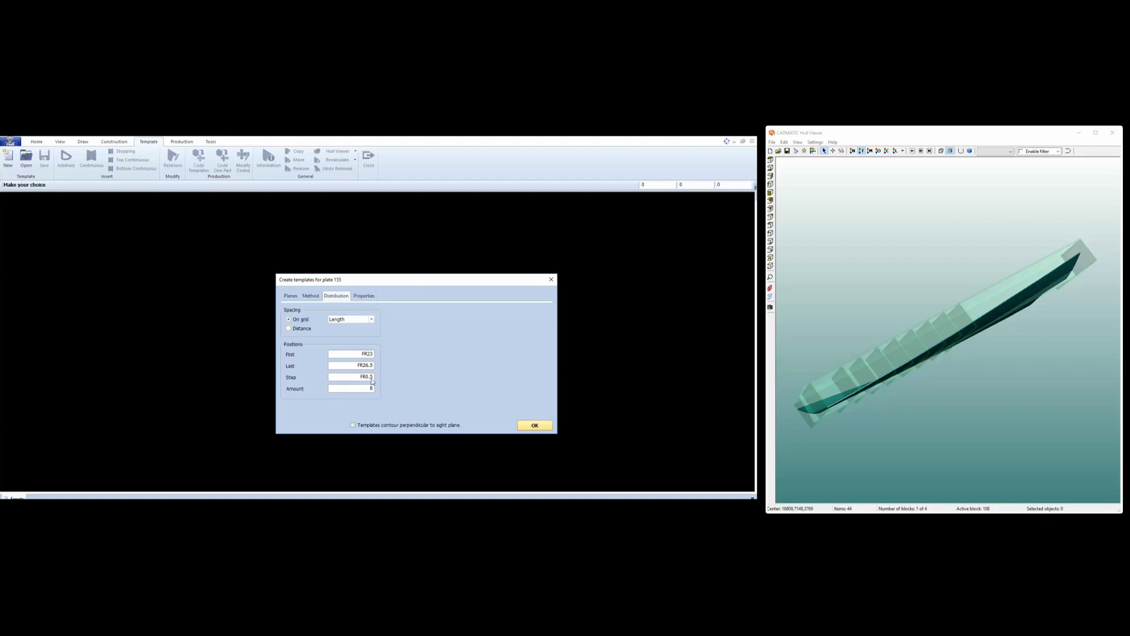
pyautogui.press('BackSpace')
pyautogui.press('BackSpace')
pyautogui.write('1')
pyautogui.press('Return')
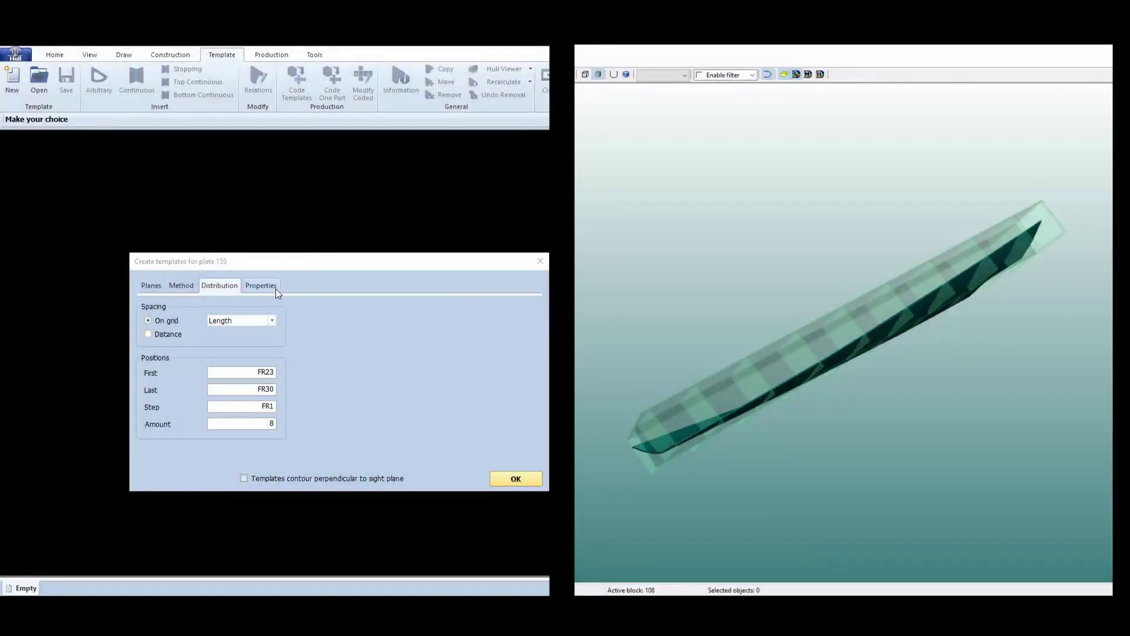
# Compare the first and last distribution positions with the listed templates, and examine the angles of the FR26 template
pyautogui.click(267, 287)
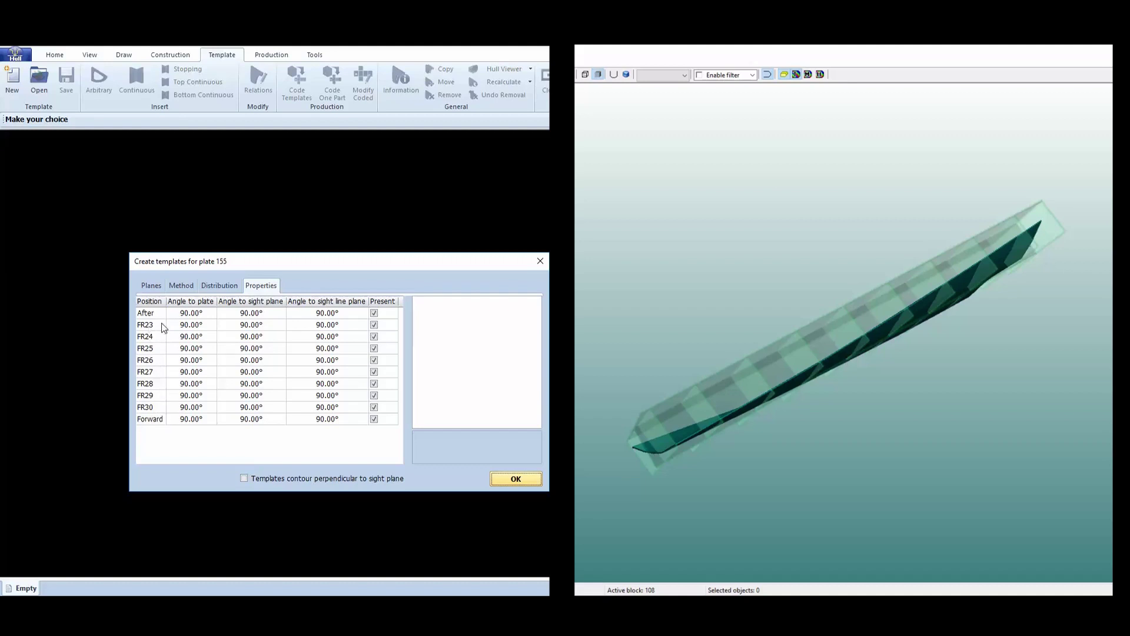
pyautogui.click(228, 287)
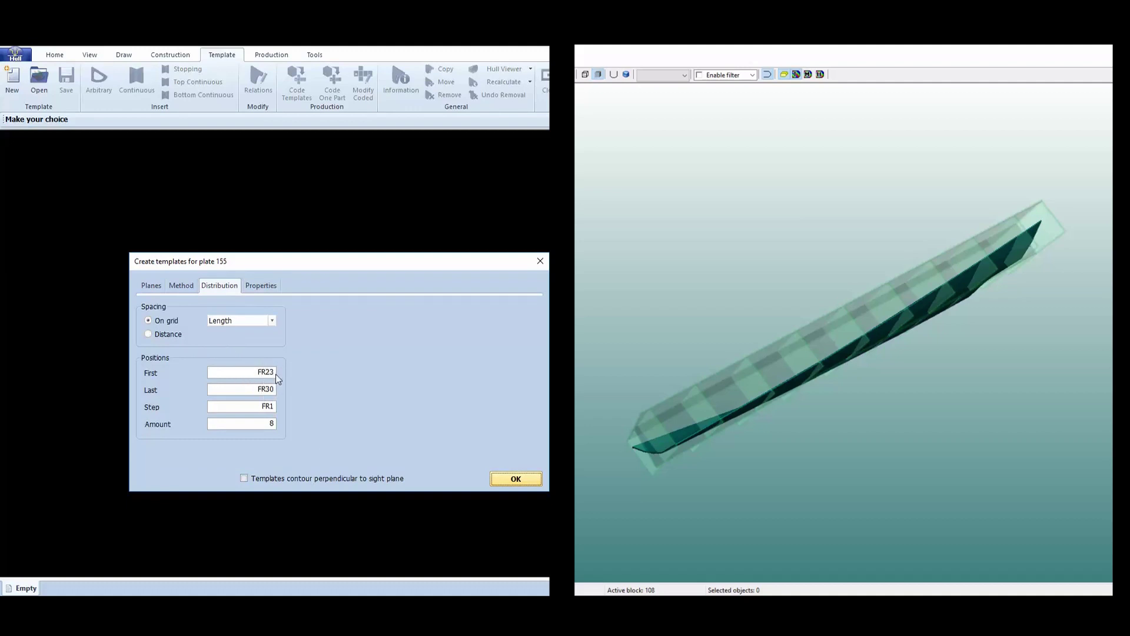
pyautogui.click(264, 286)
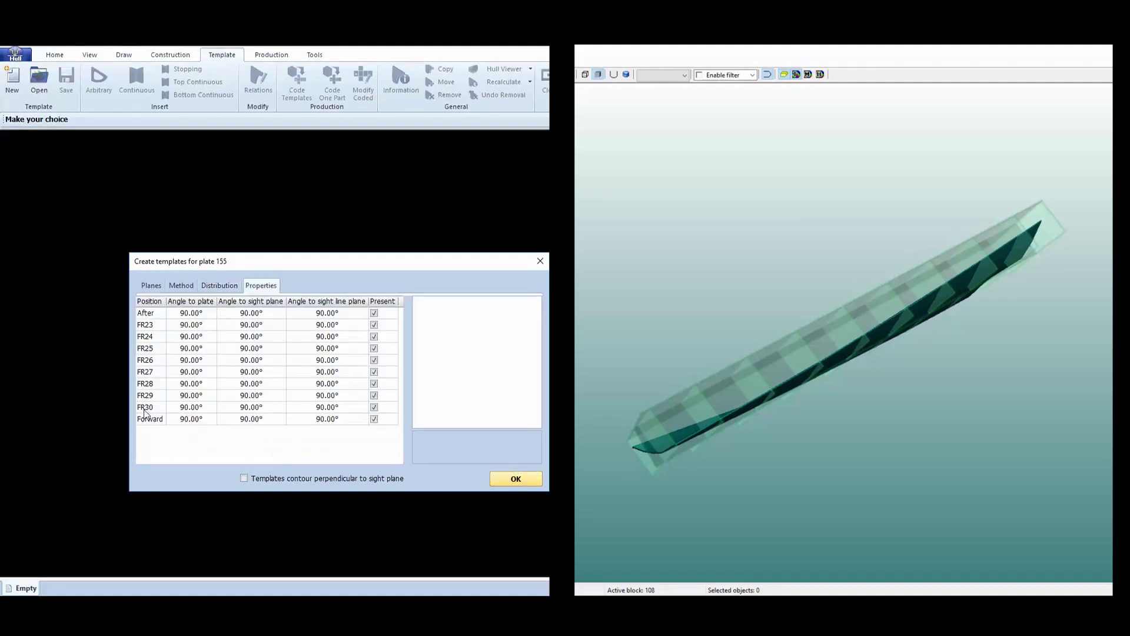
pyautogui.click(220, 286)
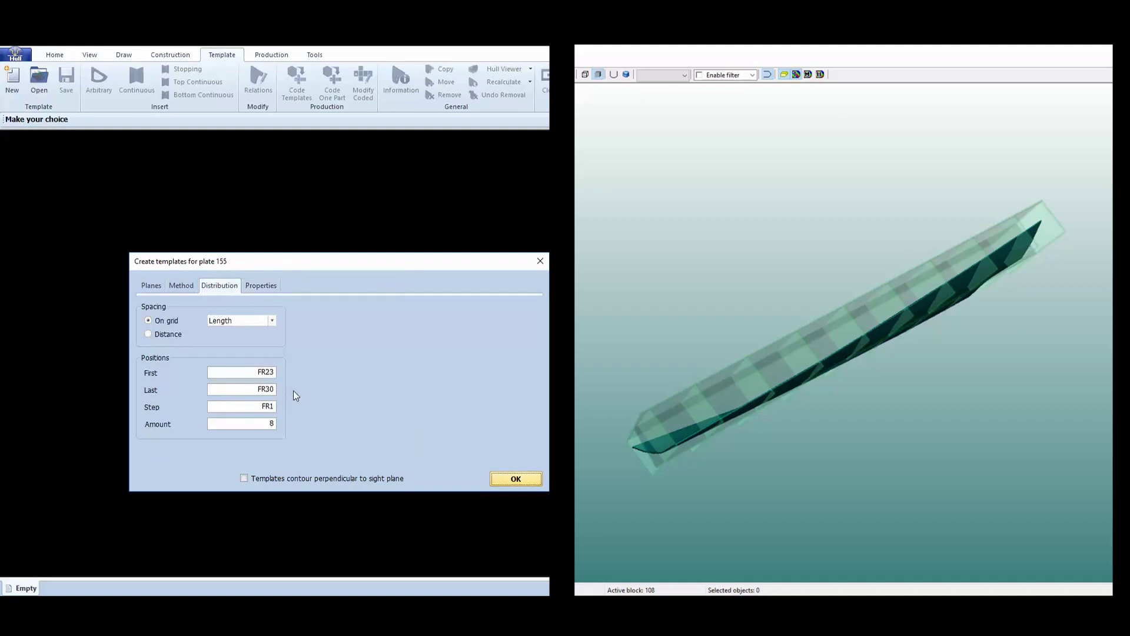
pyautogui.click(263, 284)
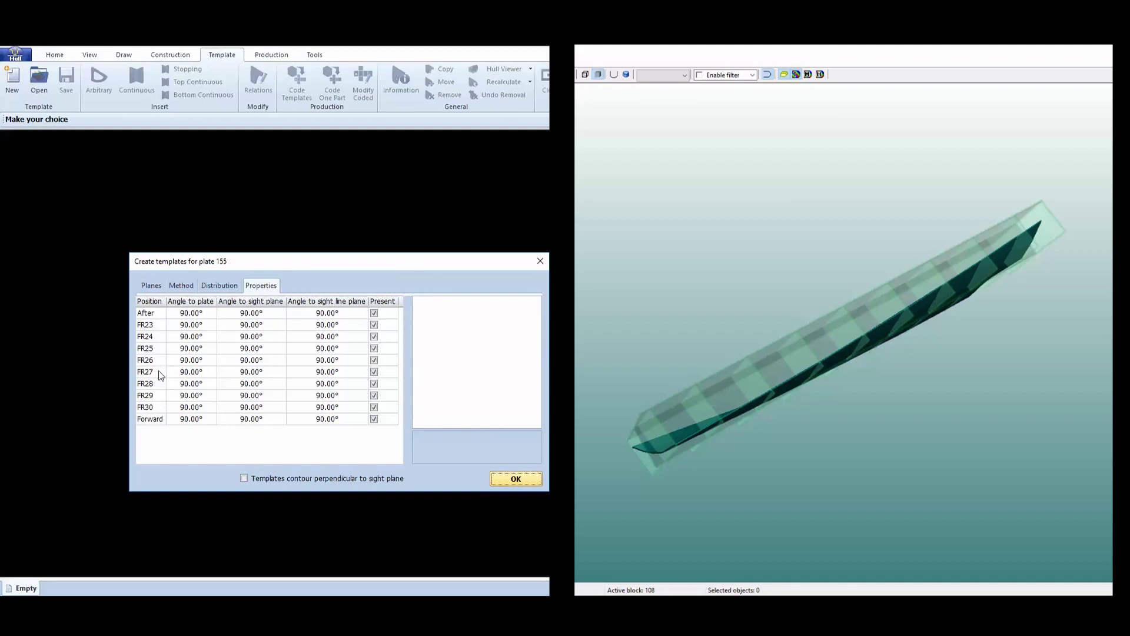
pyautogui.click(190, 361)
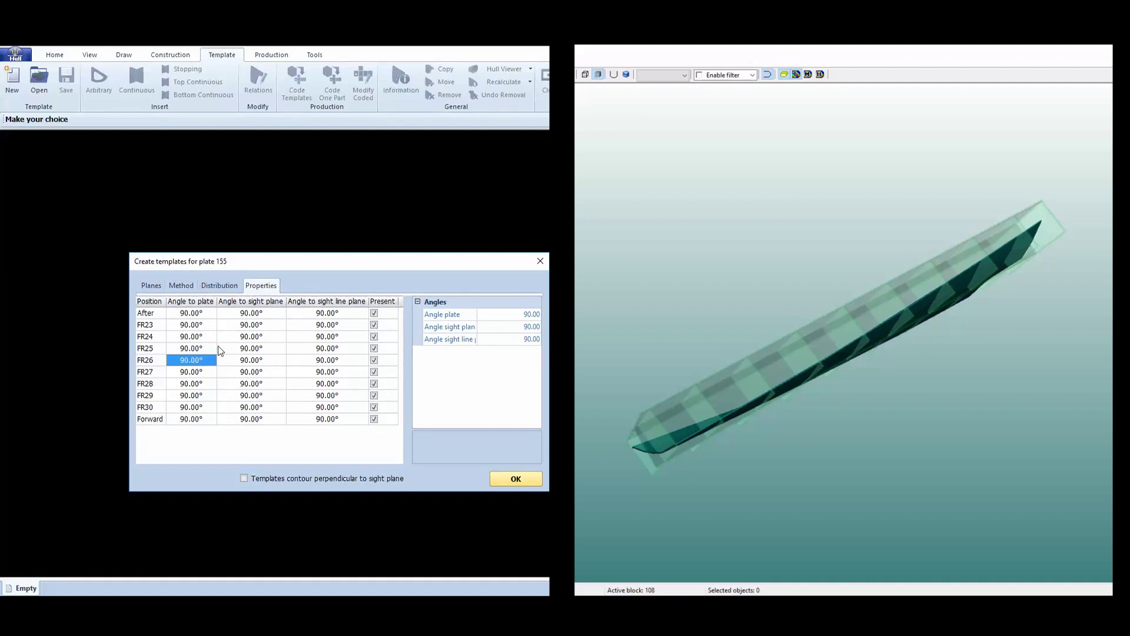
# Set the template method to Angle to sight line plane and sight plane, with a 60° angle to the sight plane
pyautogui.click(187, 287)
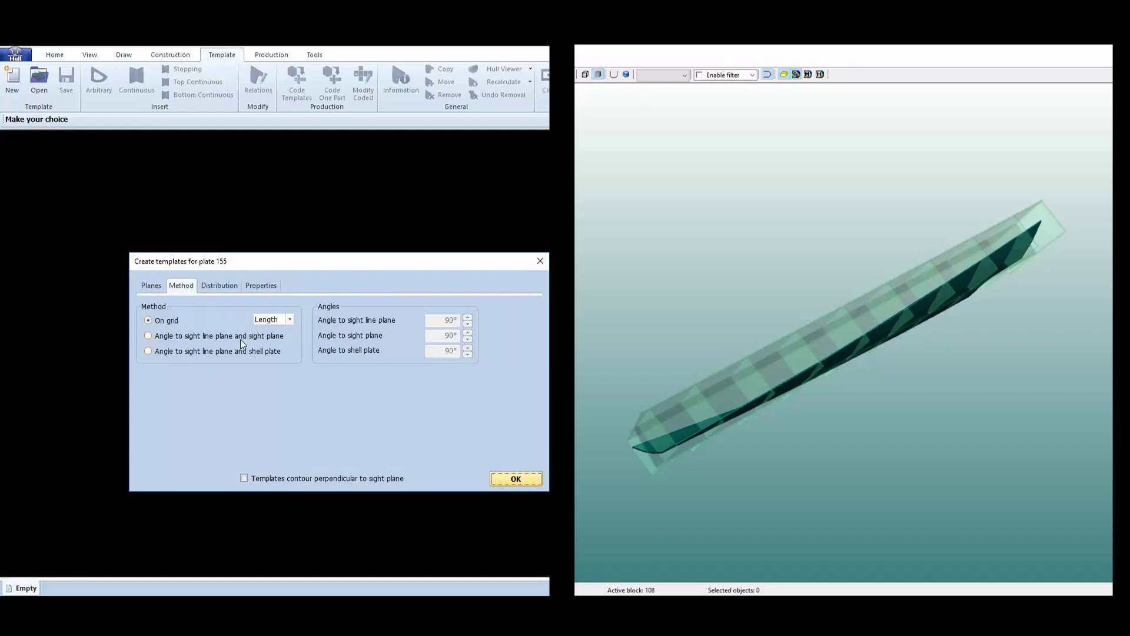
pyautogui.click(185, 336)
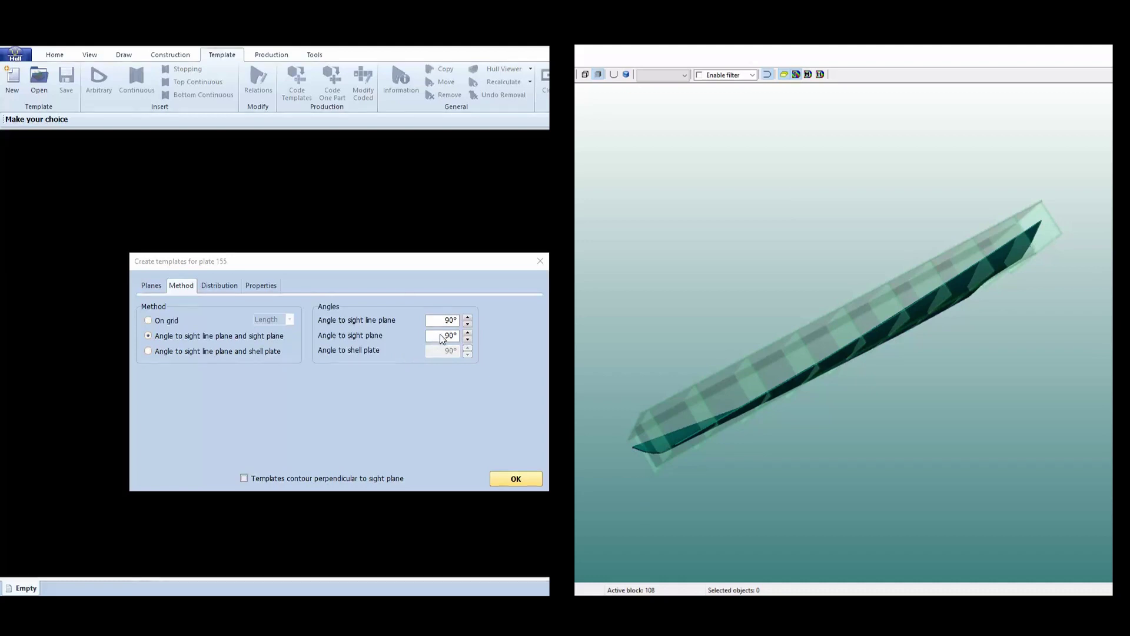
pyautogui.moveTo(445, 334); pyautogui.dragTo(450, 334)
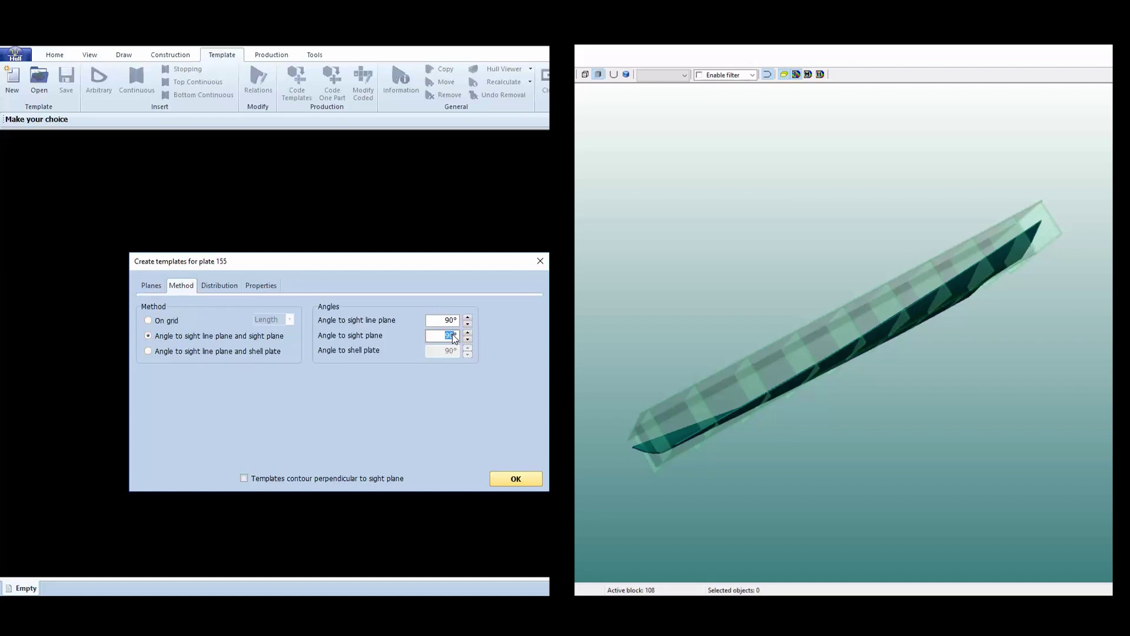
pyautogui.write('60')
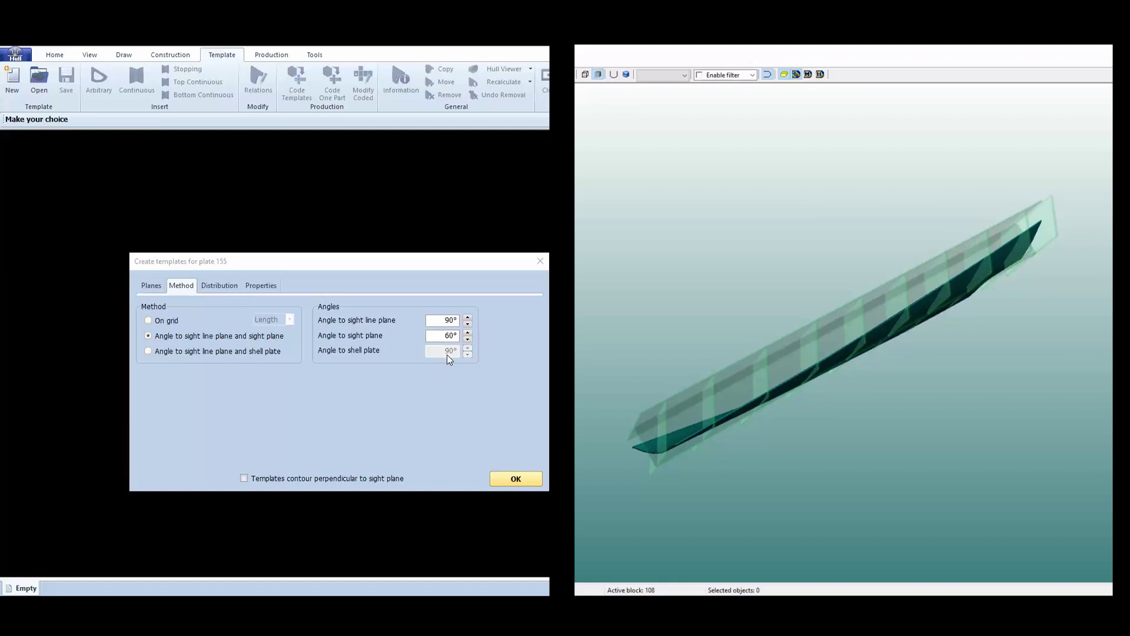
# Set the FR26 template's sight plane angle to 90°, and mark that template as not present
pyautogui.click(262, 286)
pyautogui.click(199, 363)
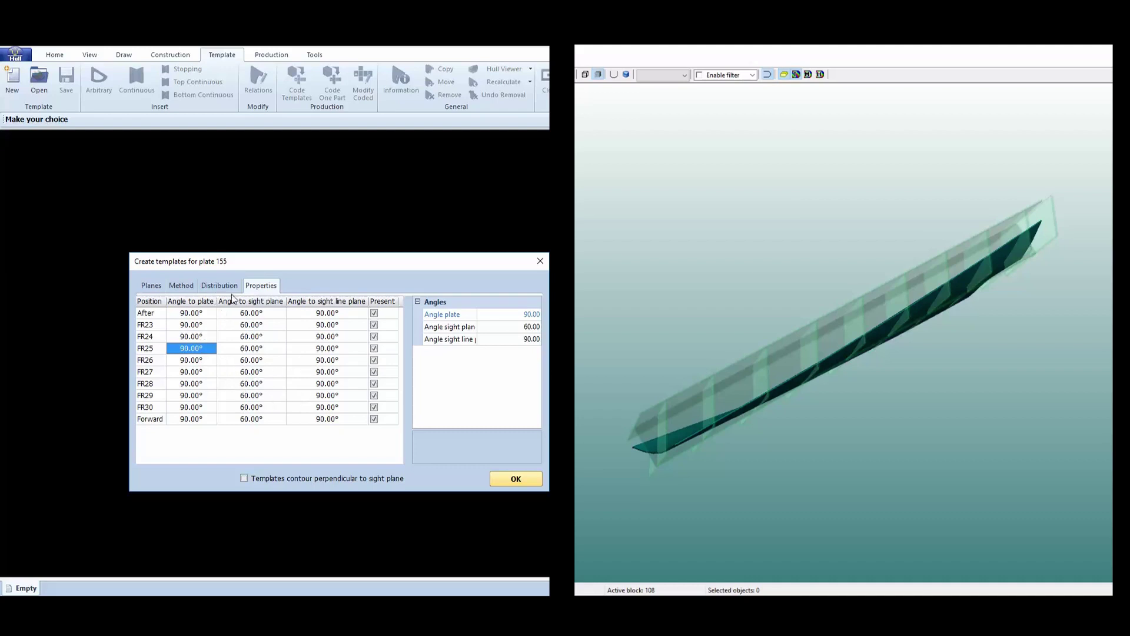
pyautogui.click(202, 362)
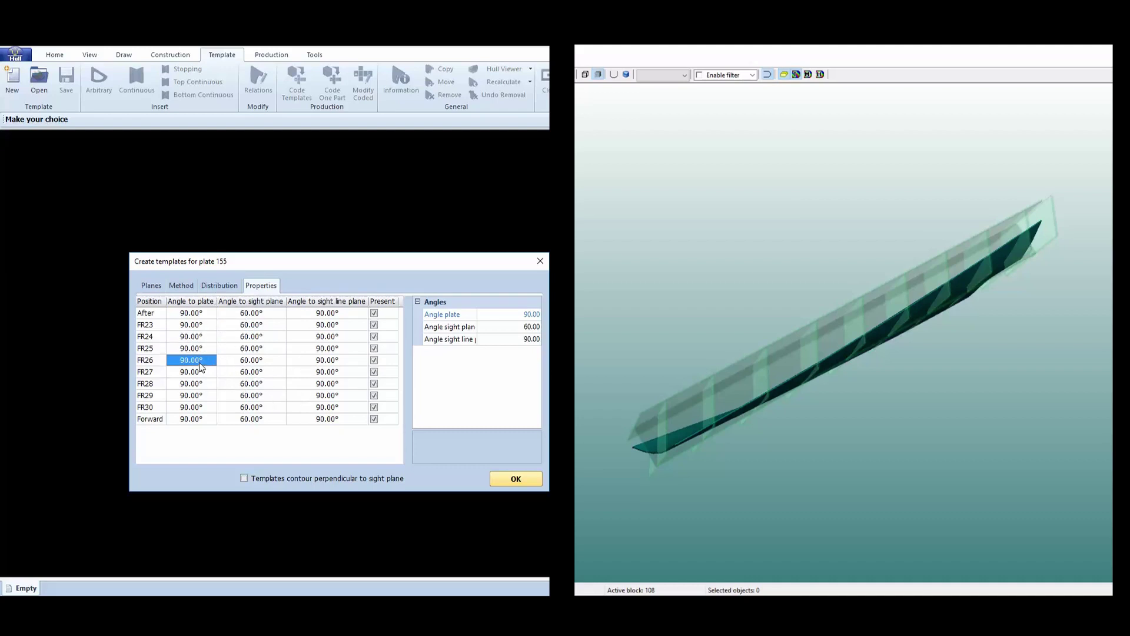
pyautogui.click(518, 326)
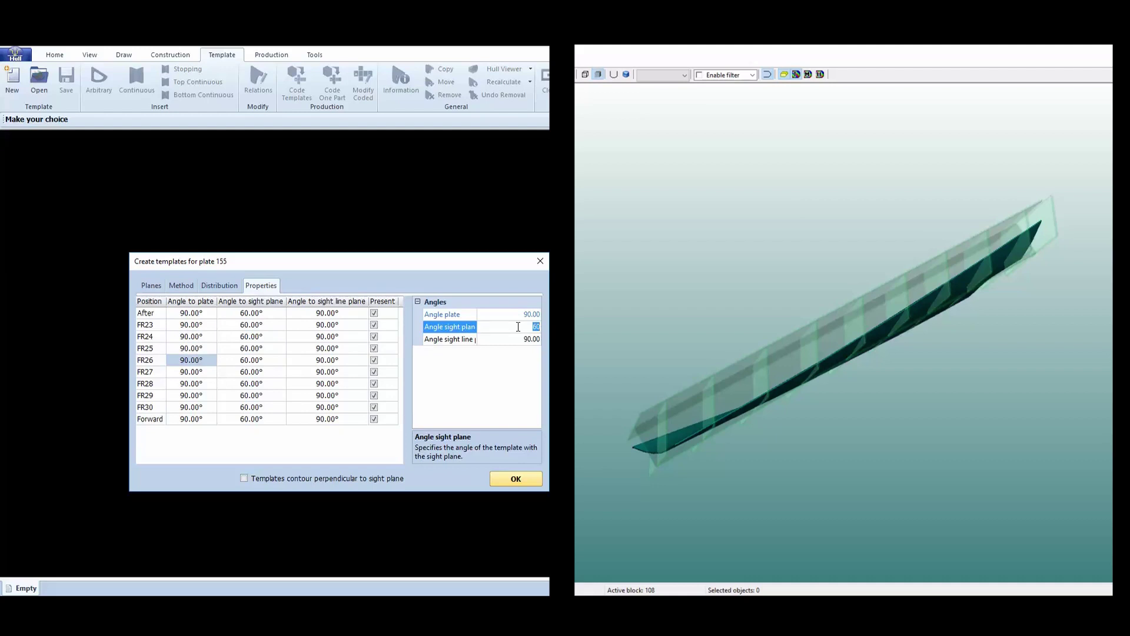
pyautogui.write('90')
pyautogui.press('Return')
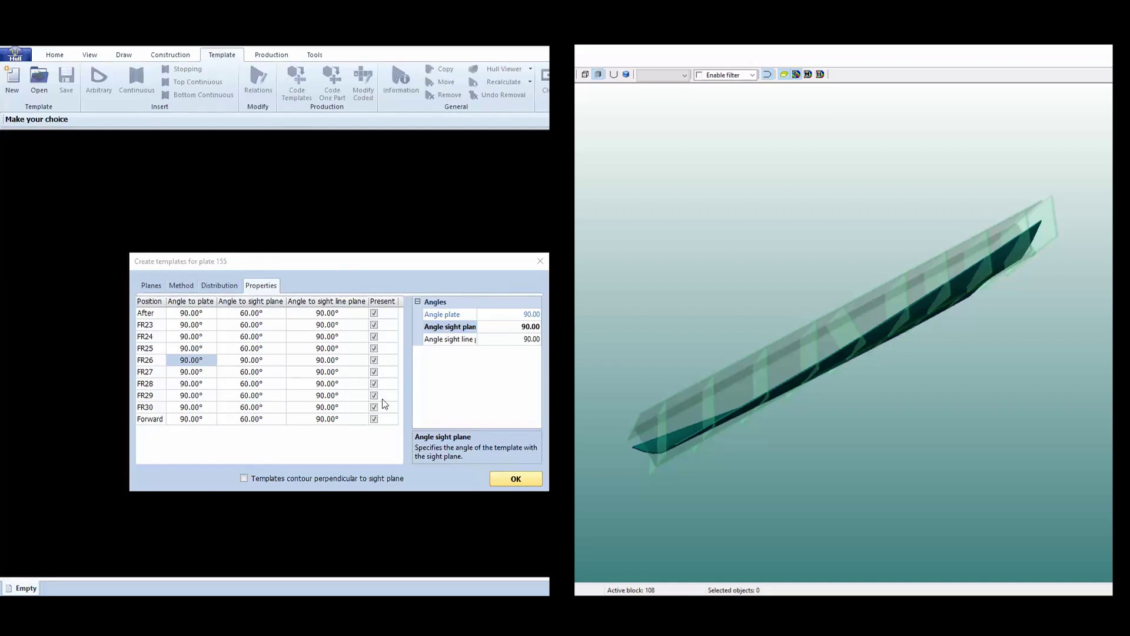
pyautogui.click(376, 360)
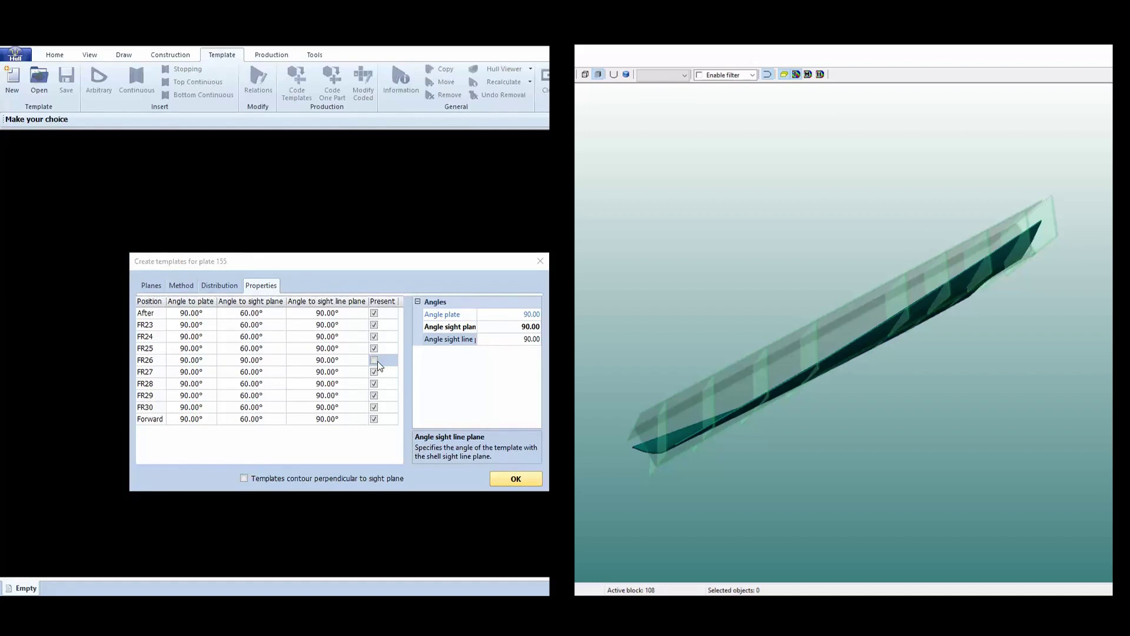
# Create the templates for the shell plate with the chosen settings, and inspect them from several sides in the Hull Viewer
pyautogui.click(519, 478)
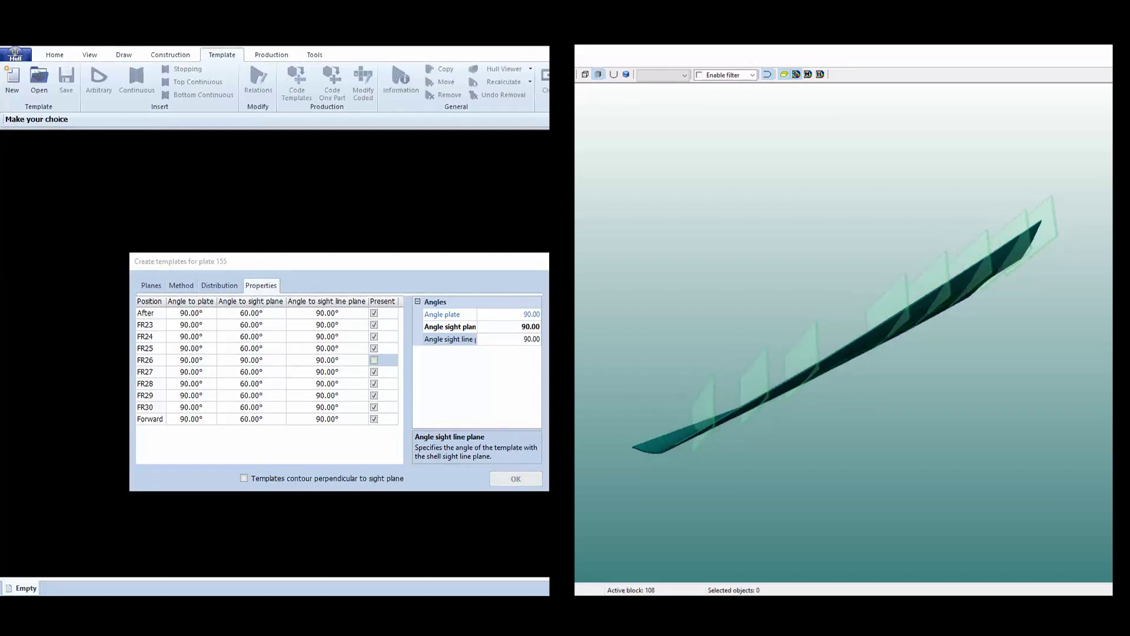
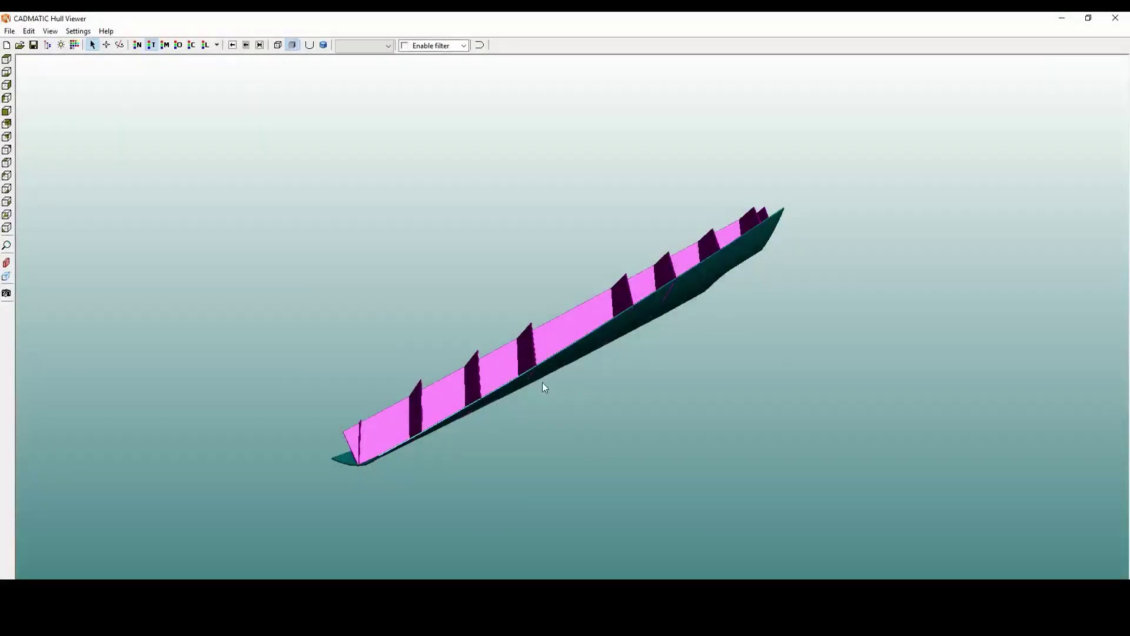
pyautogui.moveTo(542, 336); pyautogui.dragTo(583, 484)
pyautogui.moveTo(605, 334); pyautogui.dragTo(580, 395)
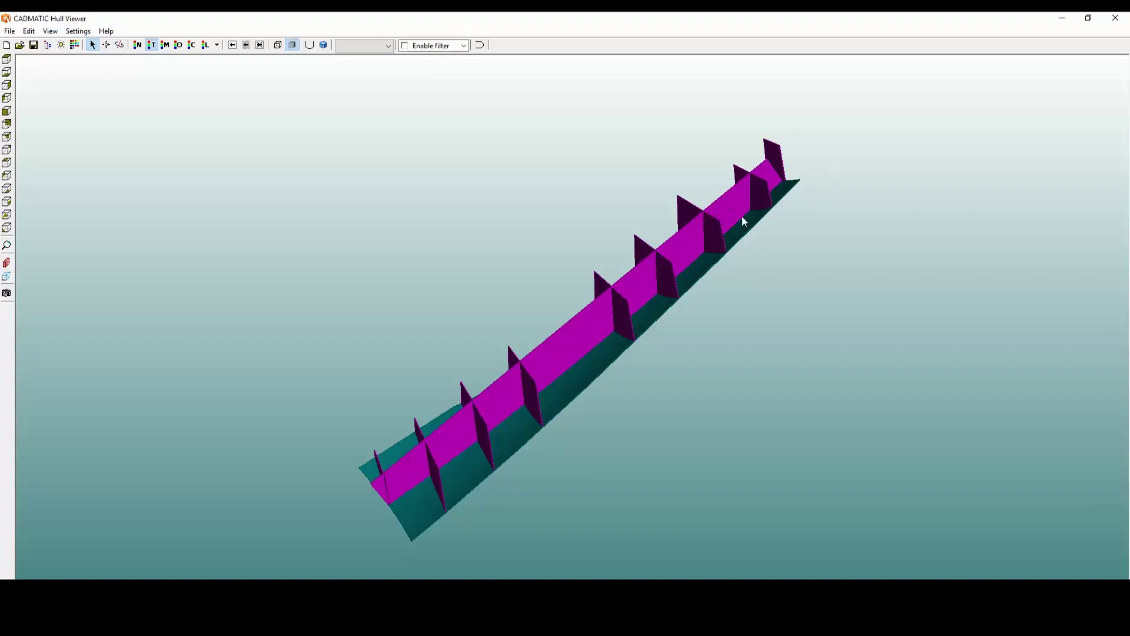
pyautogui.moveTo(729, 206); pyautogui.dragTo(851, 217, button='middle')
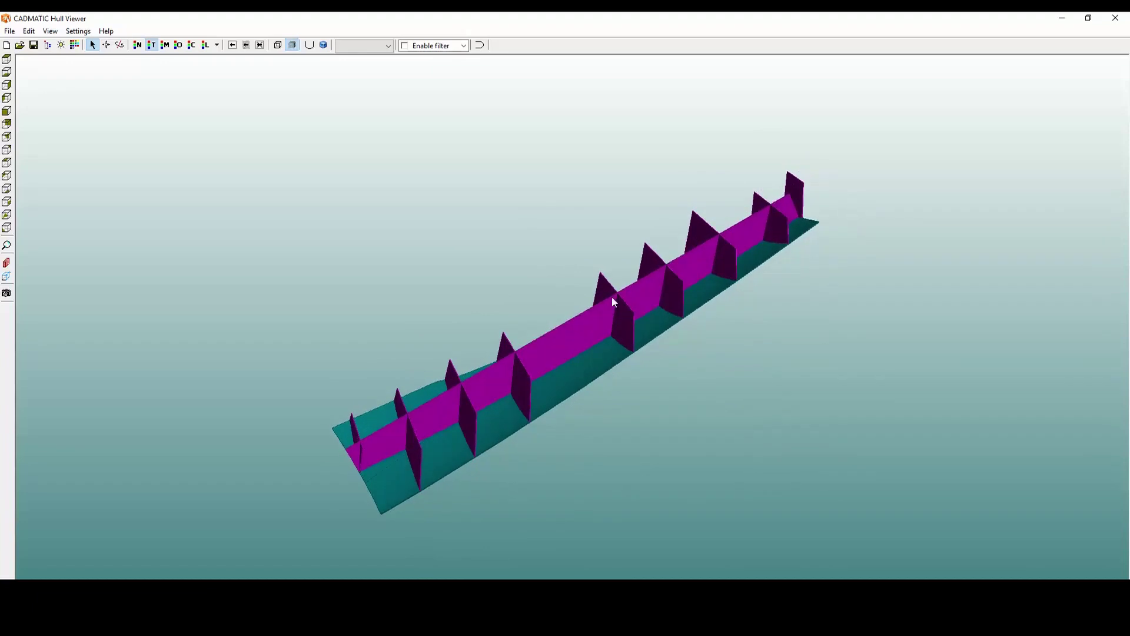
pyautogui.scroll(1, 547, 349)
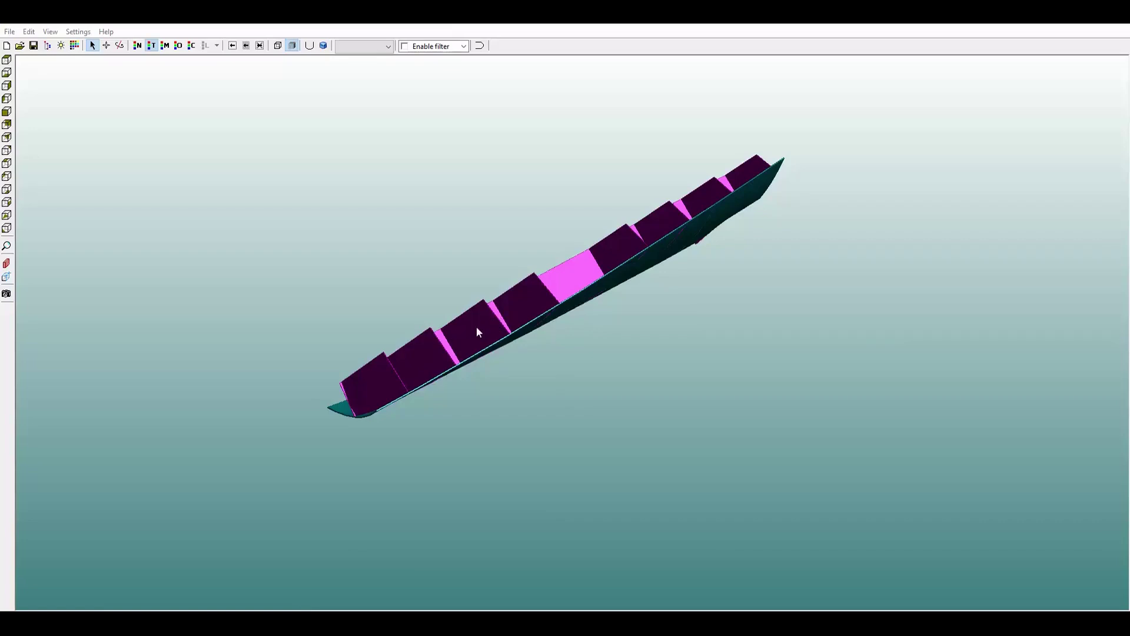
# Check the logistics description in the item information of the FR25 template, and close the information
pyautogui.rightClick(533, 296)
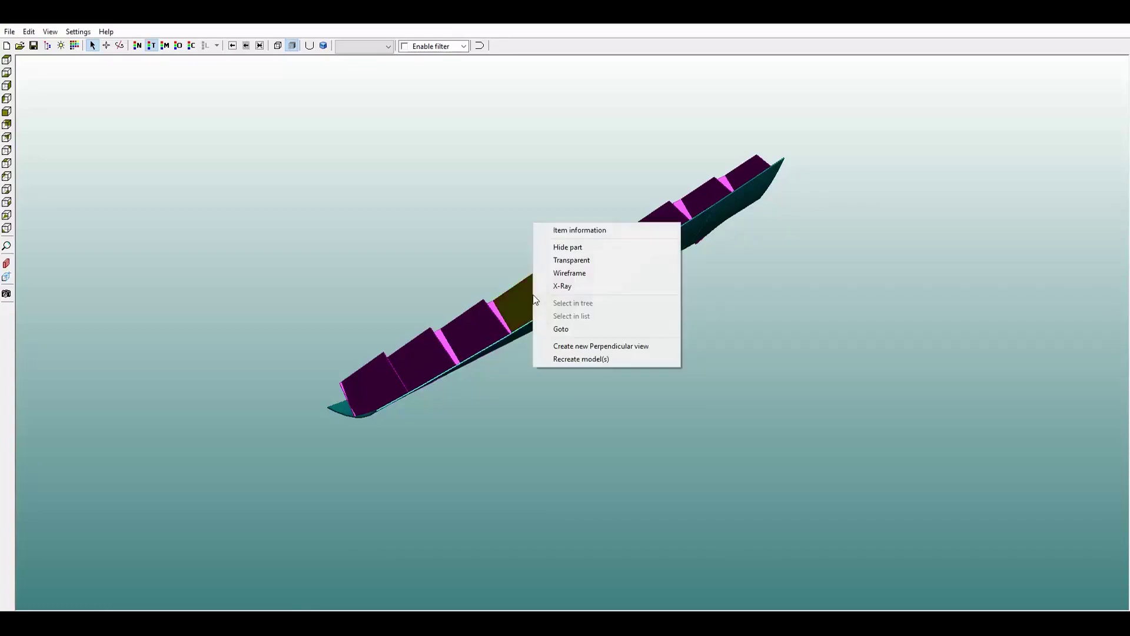
pyautogui.click(607, 229)
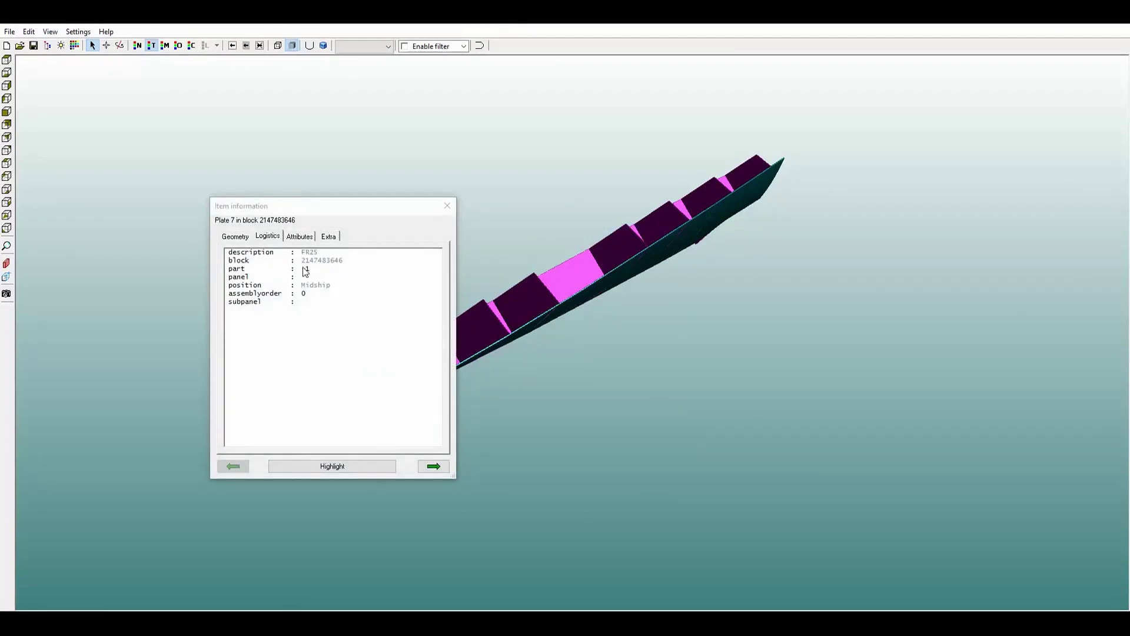
pyautogui.click(314, 253)
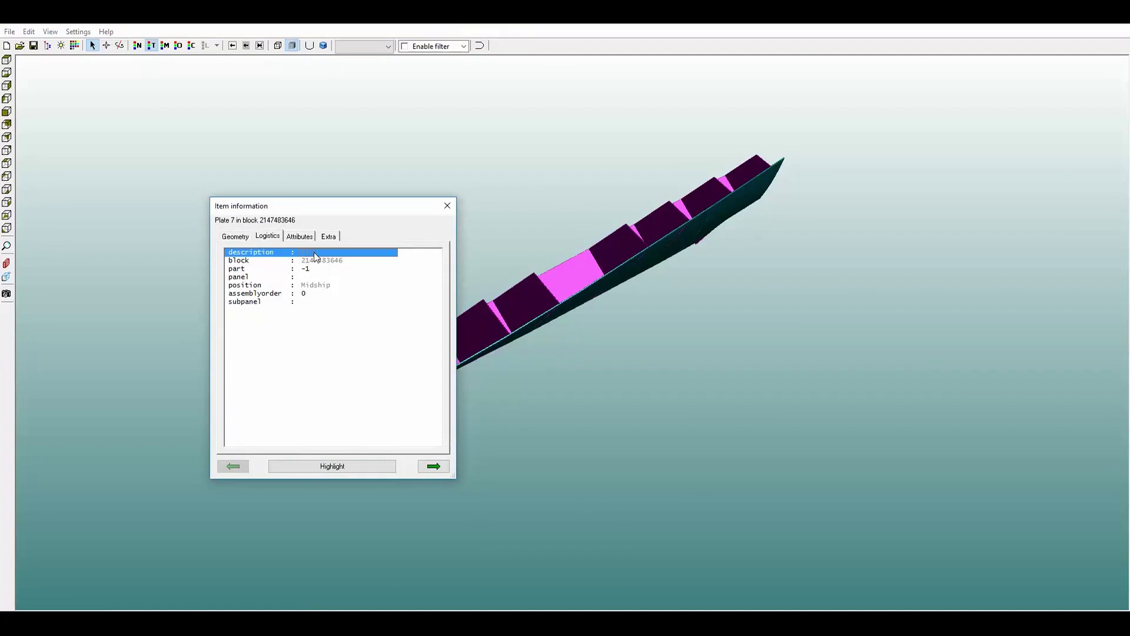
pyautogui.click(571, 290)
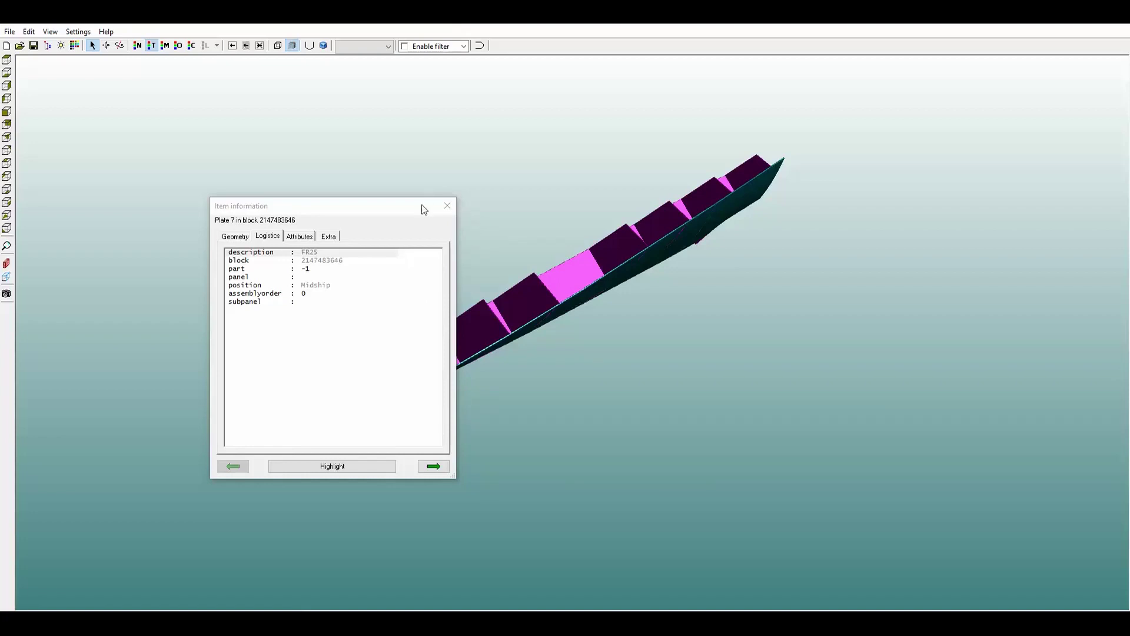
pyautogui.click(443, 207)
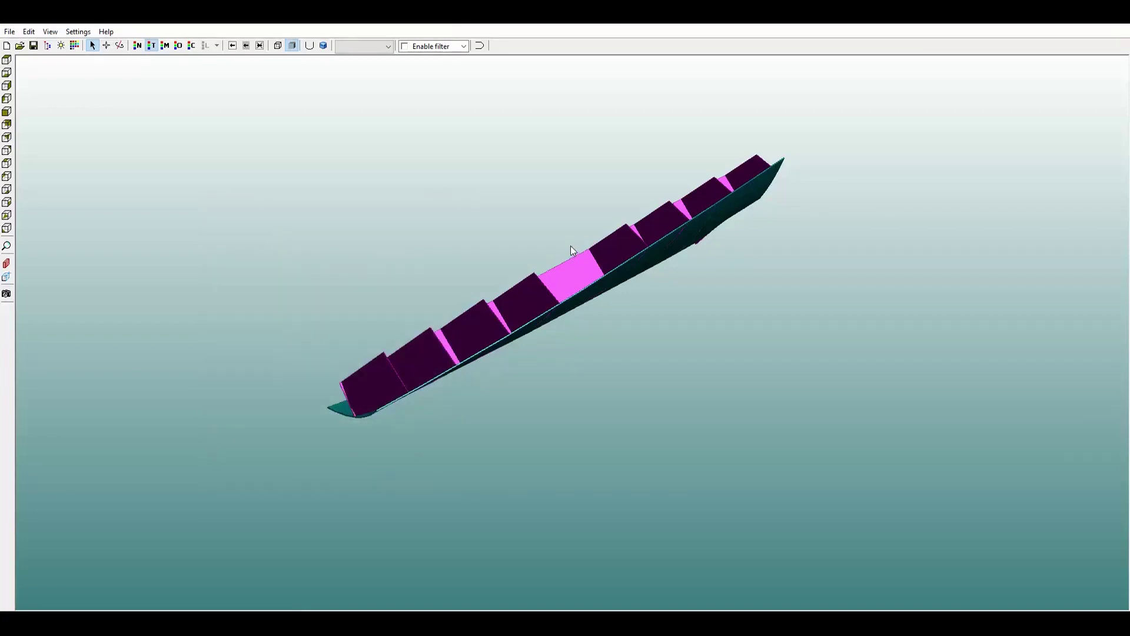
# Display the item information of the long sight line plane plate that crosses all the templates
pyautogui.moveTo(570, 245); pyautogui.dragTo(685, 455, button='middle')
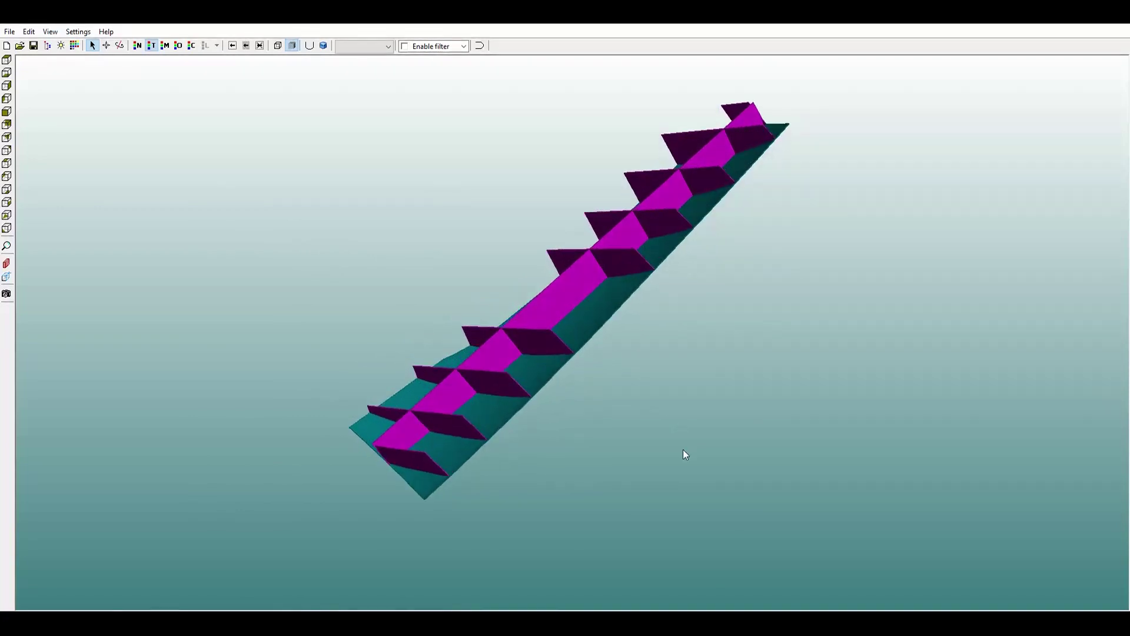
pyautogui.moveTo(628, 267); pyautogui.dragTo(683, 293, button='middle')
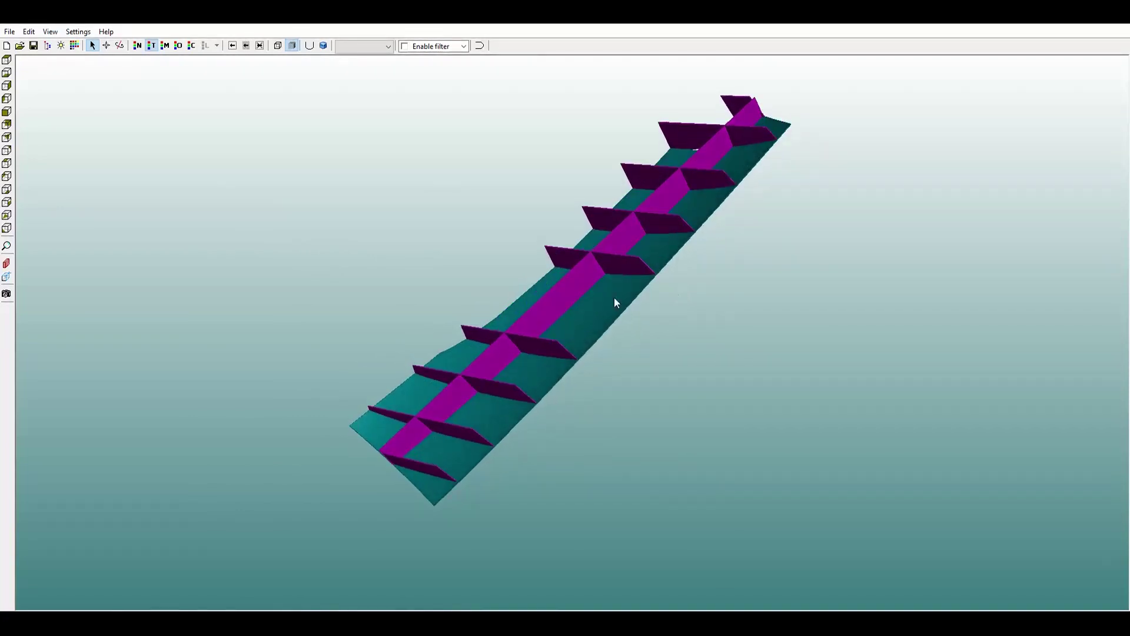
pyautogui.rightClick(542, 350)
pyautogui.click(502, 383)
pyautogui.click(512, 383)
pyautogui.rightClick(553, 300)
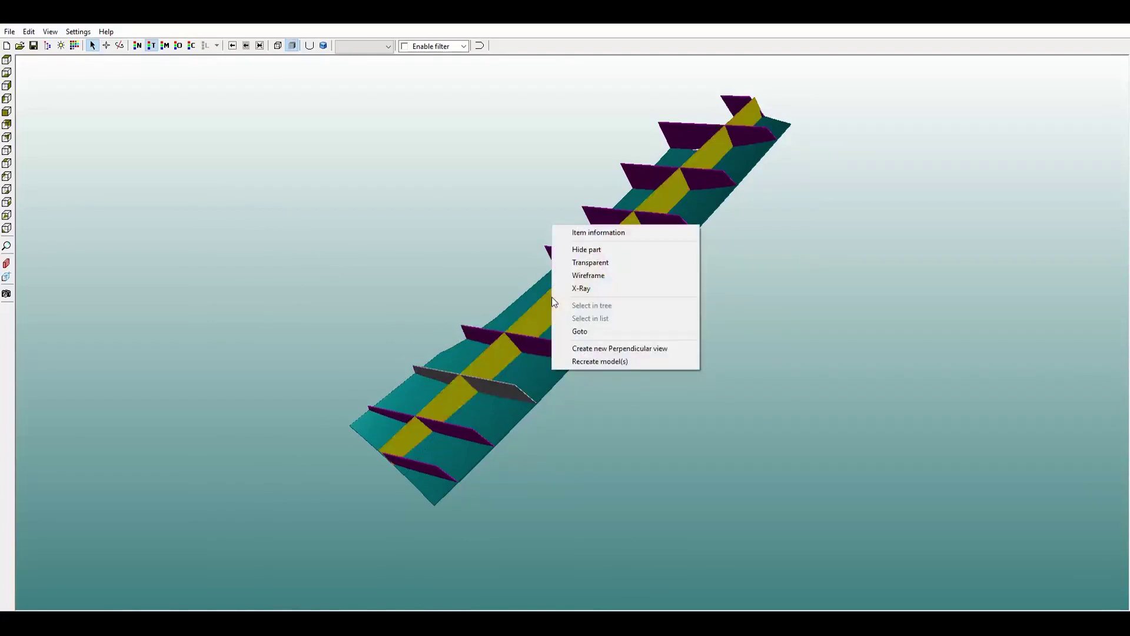
pyautogui.click(599, 231)
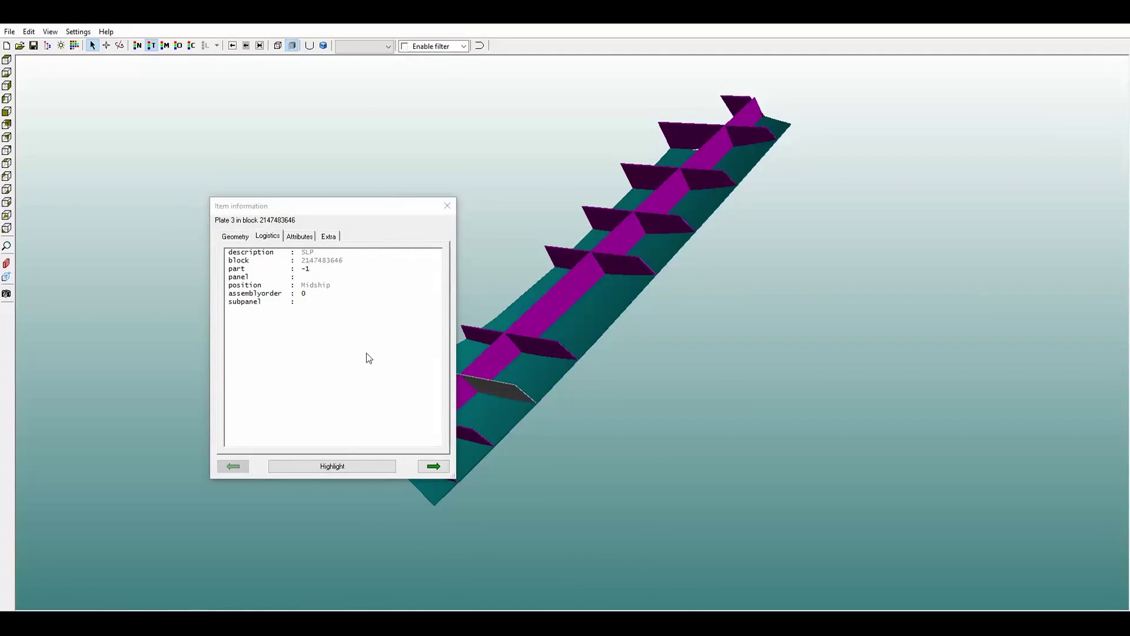
# Review the attributes, relations and geometry of the sight line plane plate, and close its item information
pyautogui.click(444, 202)
pyautogui.click(300, 237)
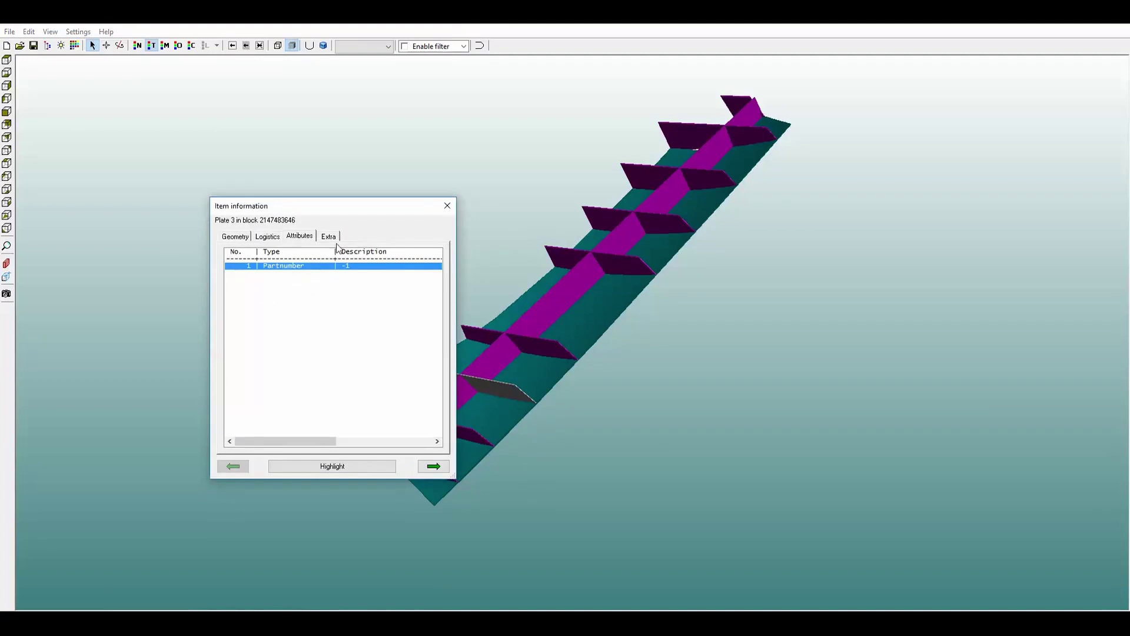
pyautogui.click(329, 236)
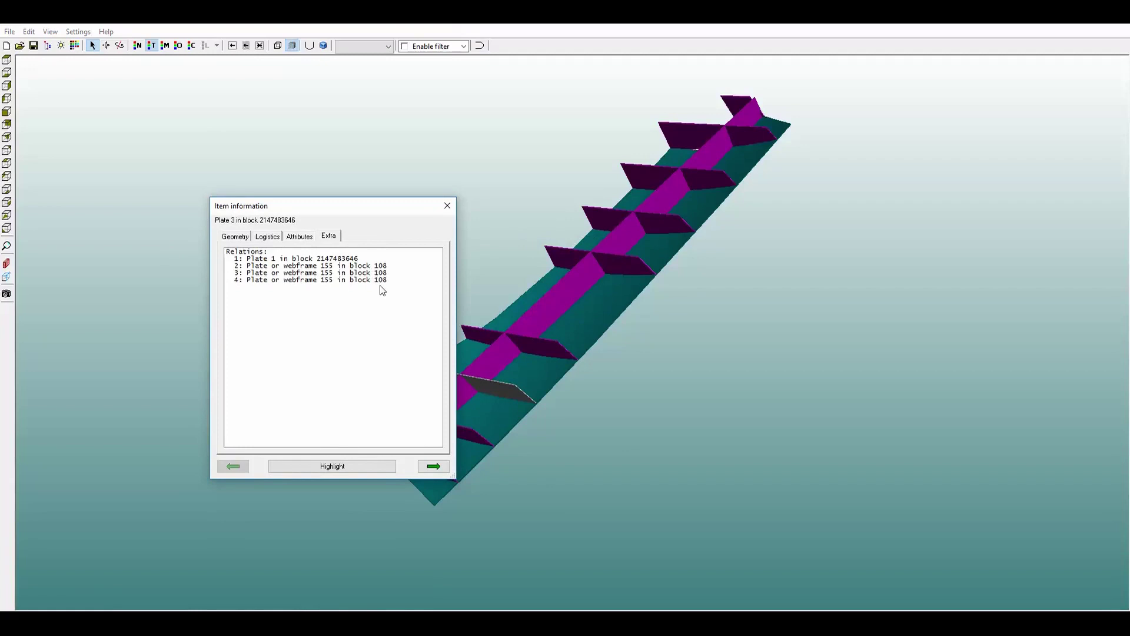
pyautogui.click(239, 237)
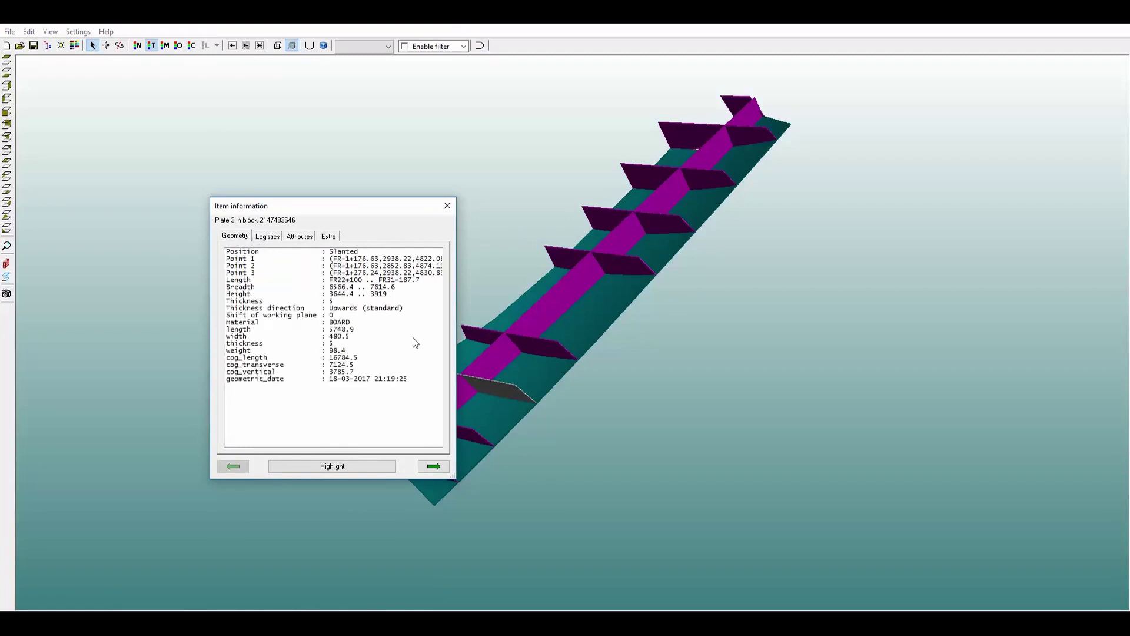
pyautogui.click(432, 193)
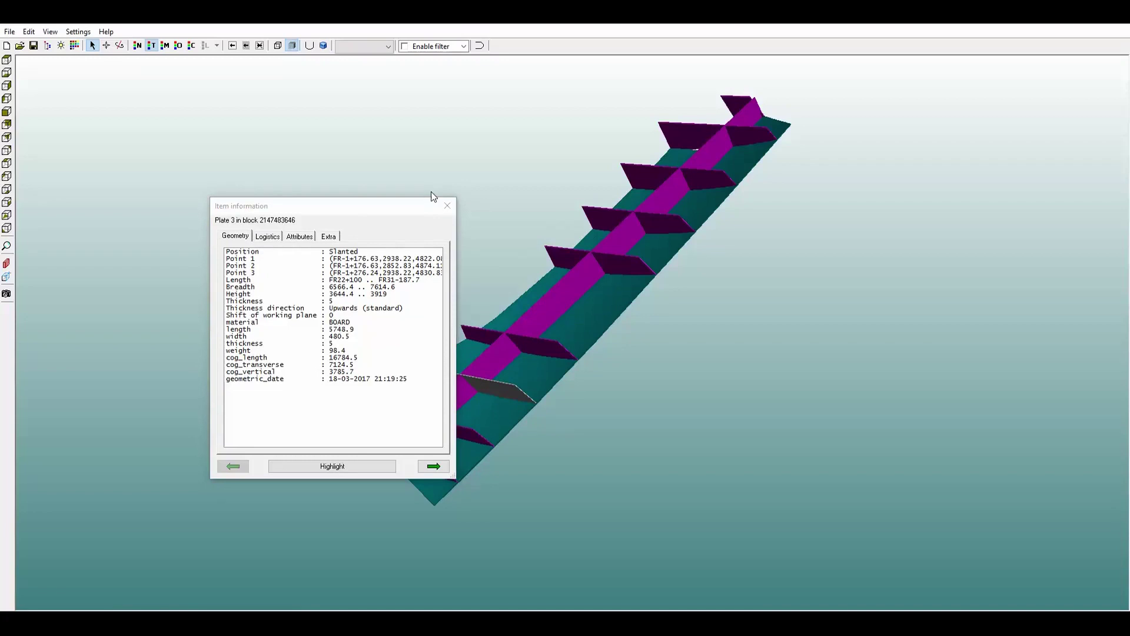
pyautogui.click(451, 206)
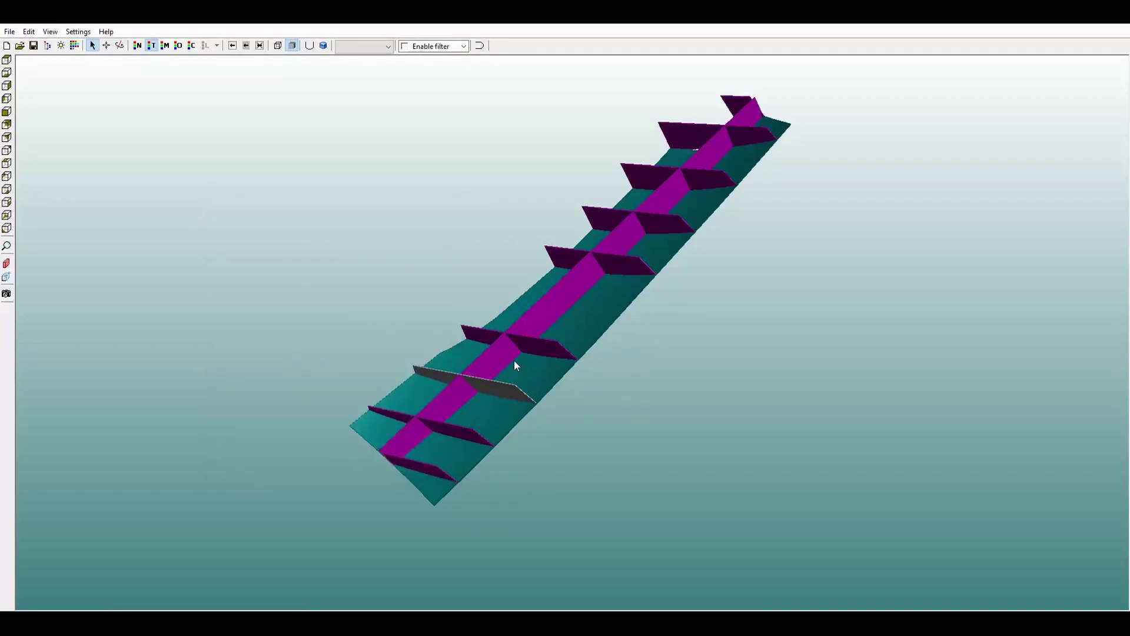
# Create a new perpendicular view of the FR25 template in the Hull Viewer, with its contour enlarged in the template drawing
pyautogui.click(545, 348)
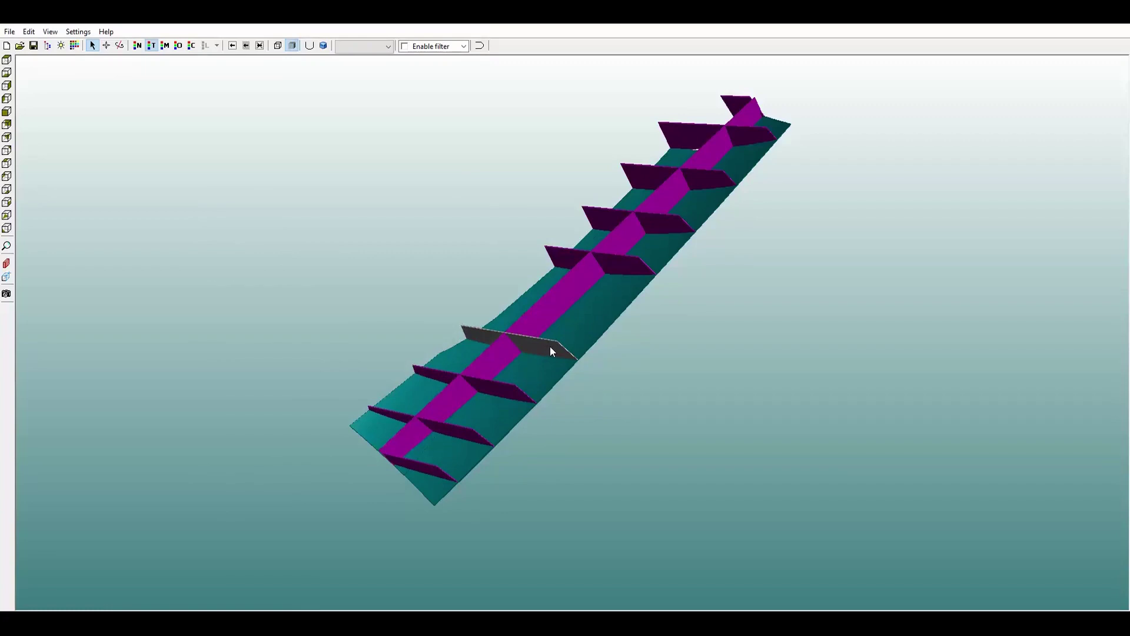
pyautogui.rightClick(551, 347)
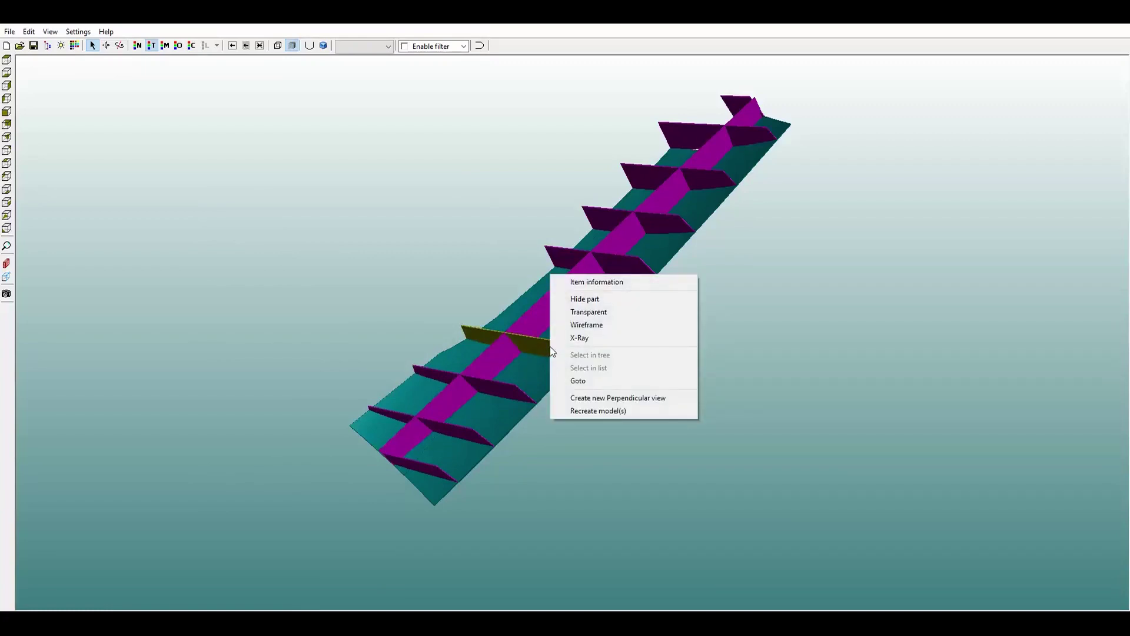
pyautogui.click(670, 399)
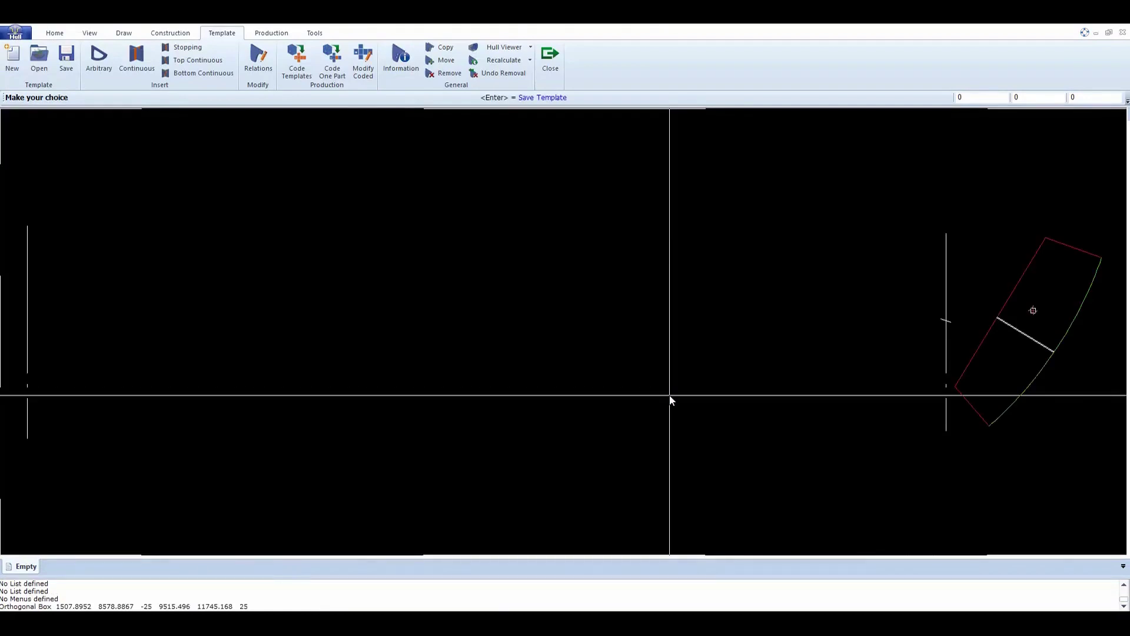
pyautogui.moveTo(992, 301); pyautogui.dragTo(676, 339, button='middle')
pyautogui.scroll(3, 676, 340)
pyautogui.scroll(2, 979, 392)
pyautogui.moveTo(799, 369); pyautogui.dragTo(786, 321, button='middle')
pyautogui.scroll(-2, 765, 327)
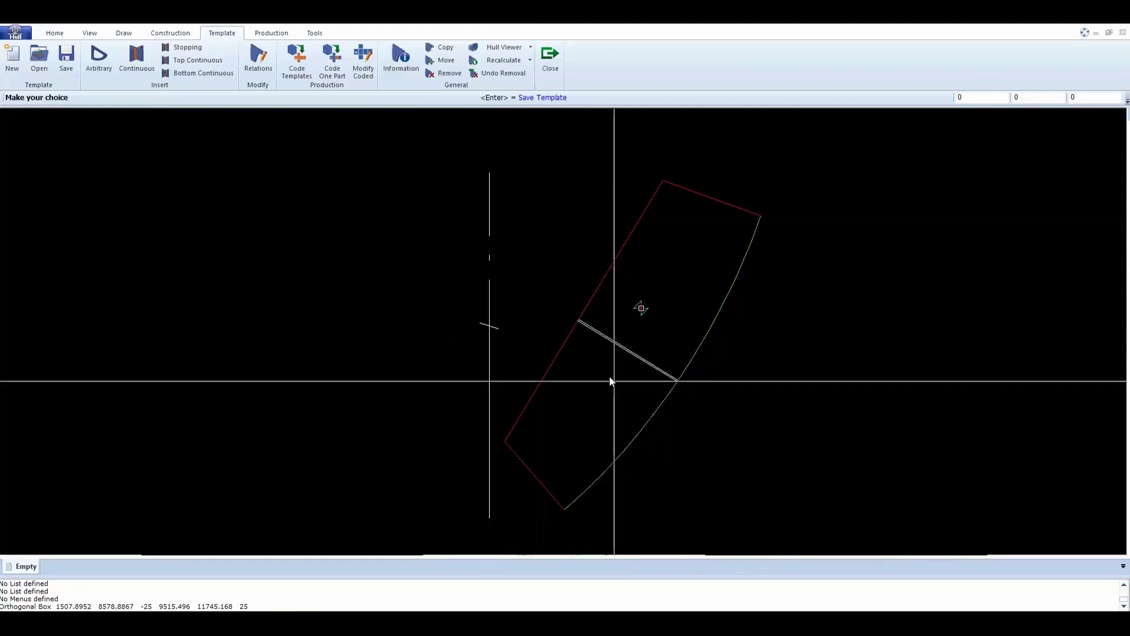
# Examine the relations that bound the FR25 template's contour, and leave the contour modification
pyautogui.click(263, 60)
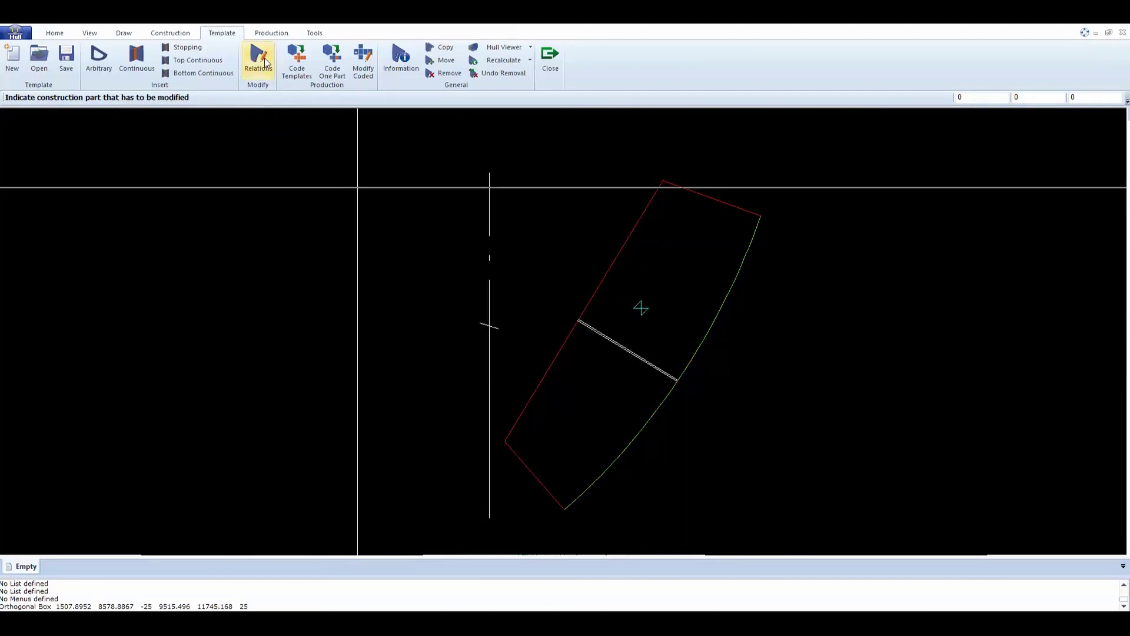
pyautogui.click(639, 307)
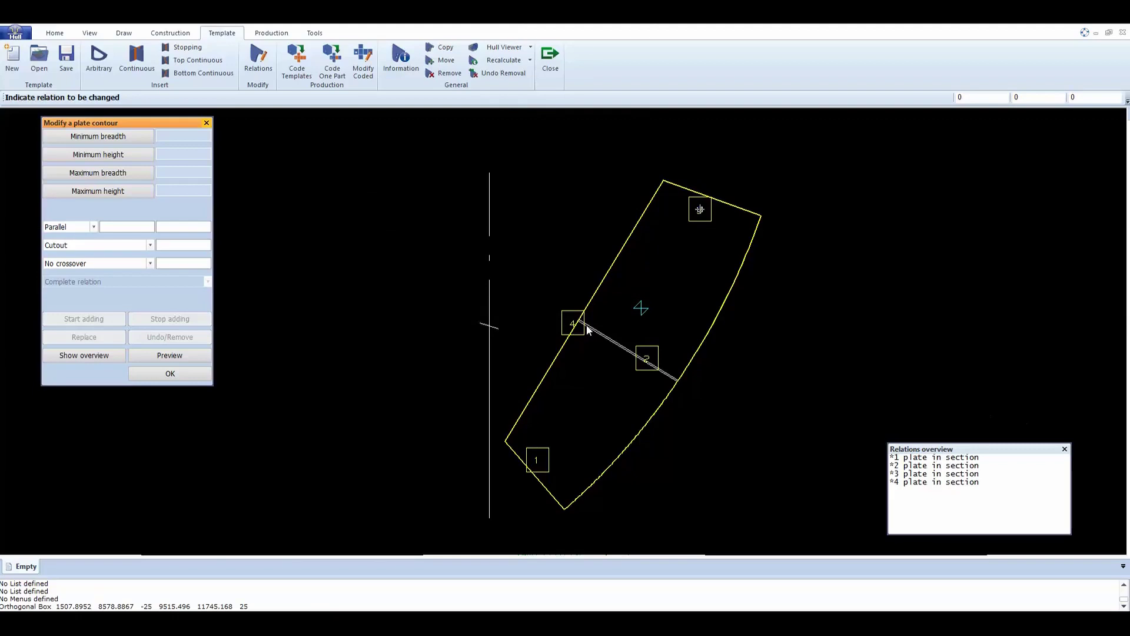
pyautogui.click(1064, 448)
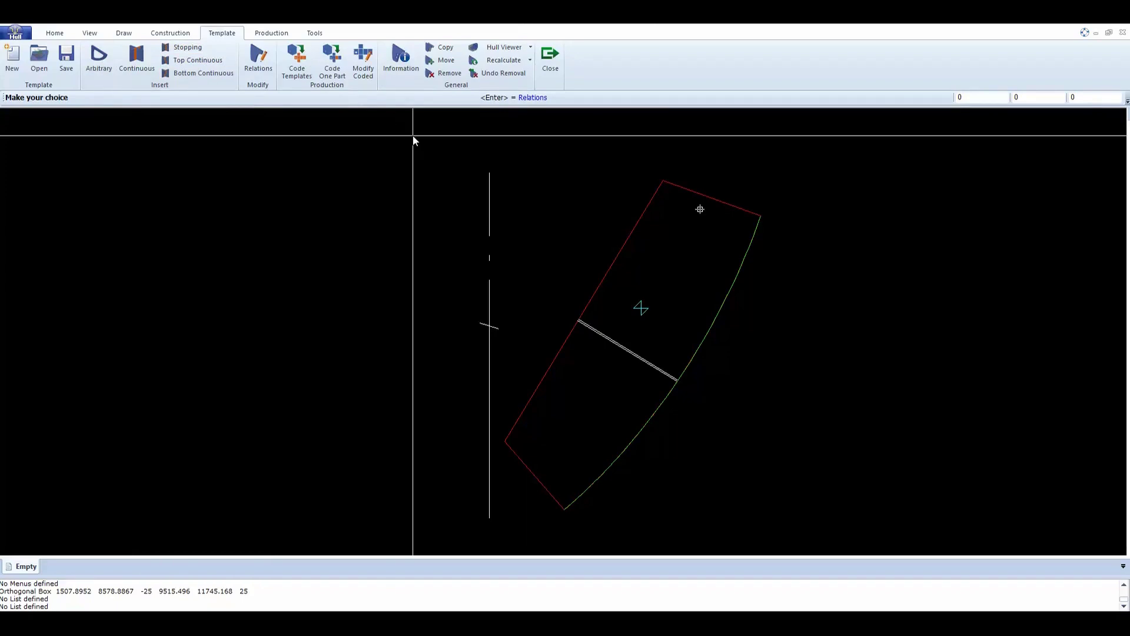
# Check the geometry and logistics of the FR25 template in its 3D item information
pyautogui.click(399, 59)
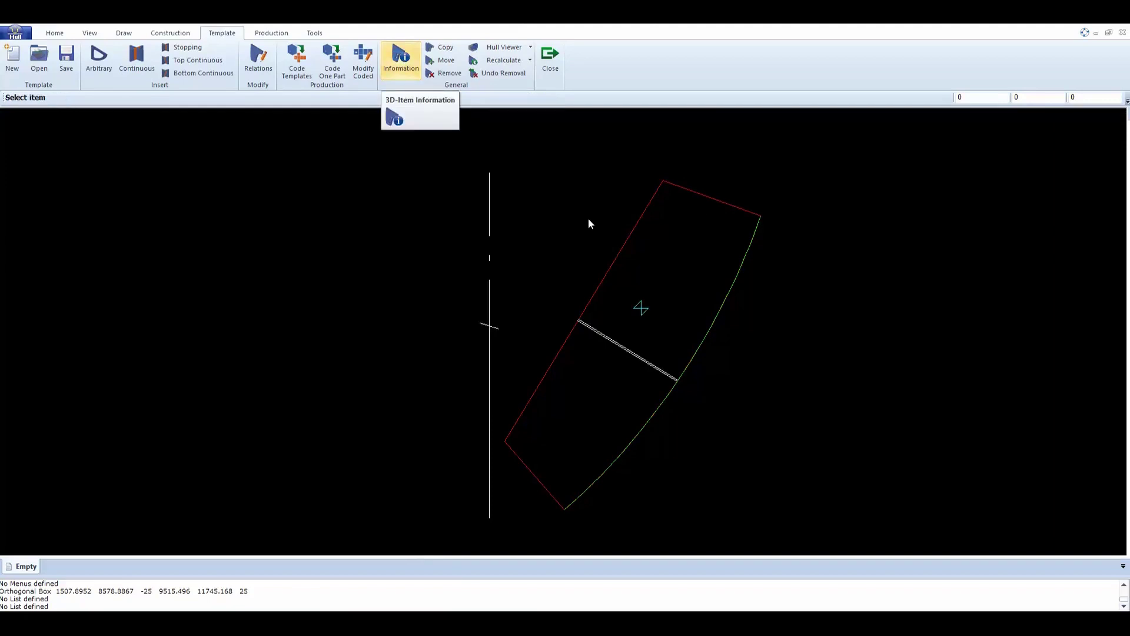
pyautogui.click(642, 308)
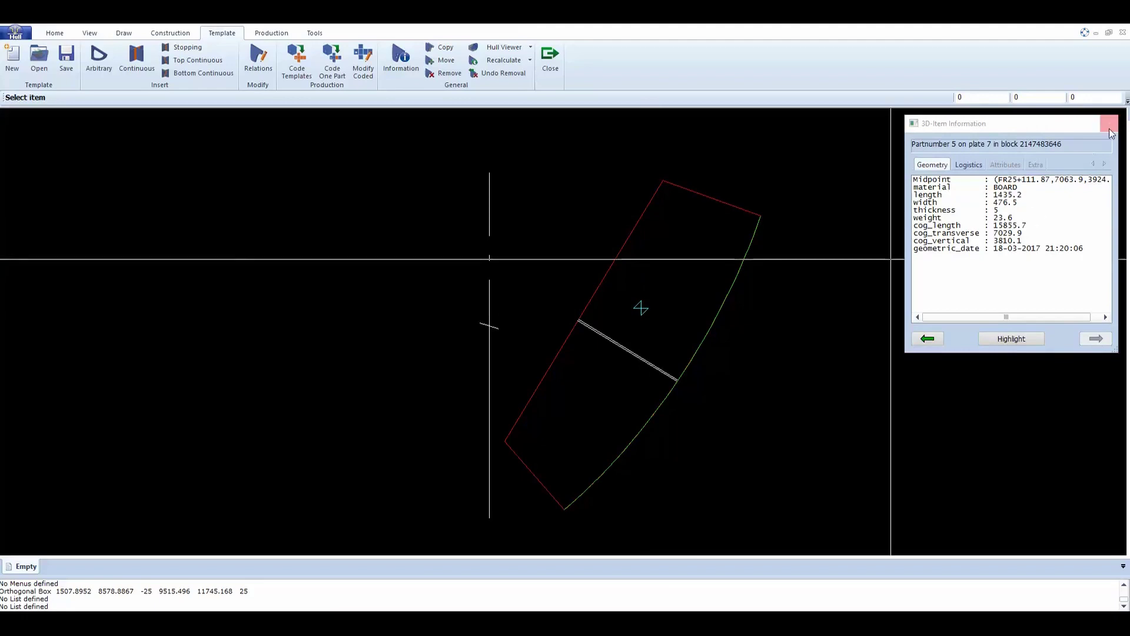
pyautogui.click(968, 165)
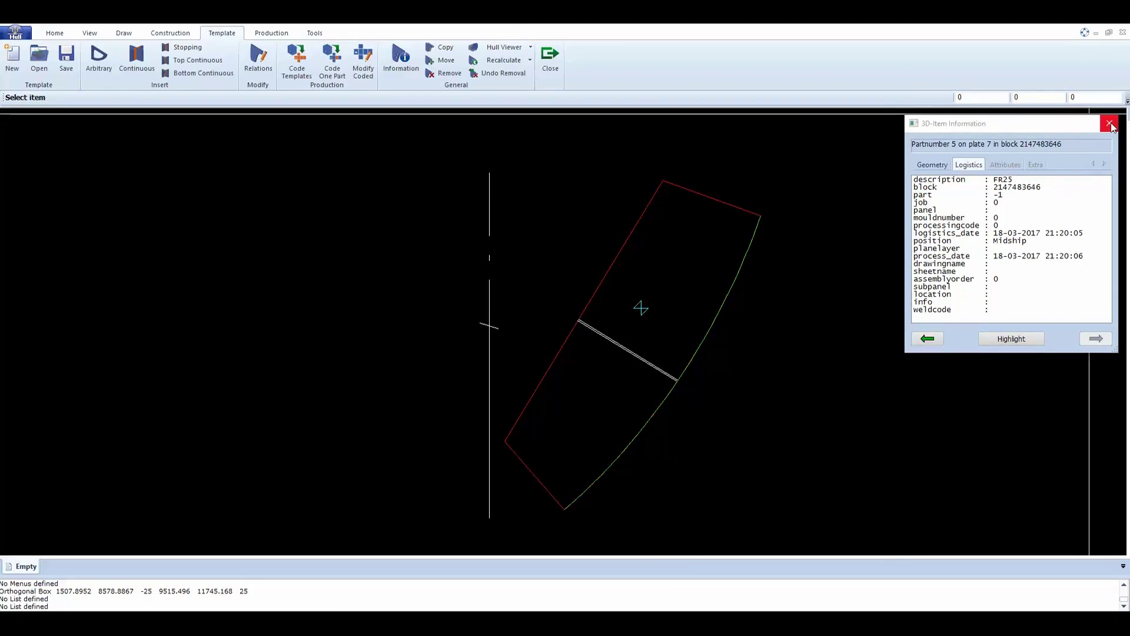
pyautogui.rightClick(748, 358)
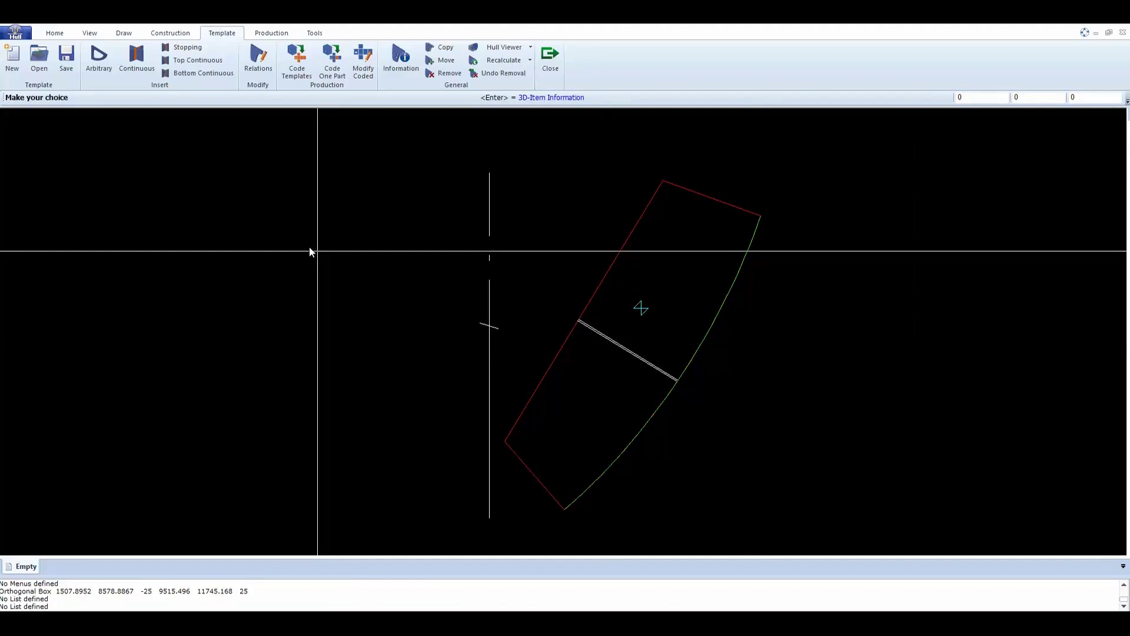
# Save the template set as PL 51 for plate 51 with Production Information set to Yes
pyautogui.click(66, 62)
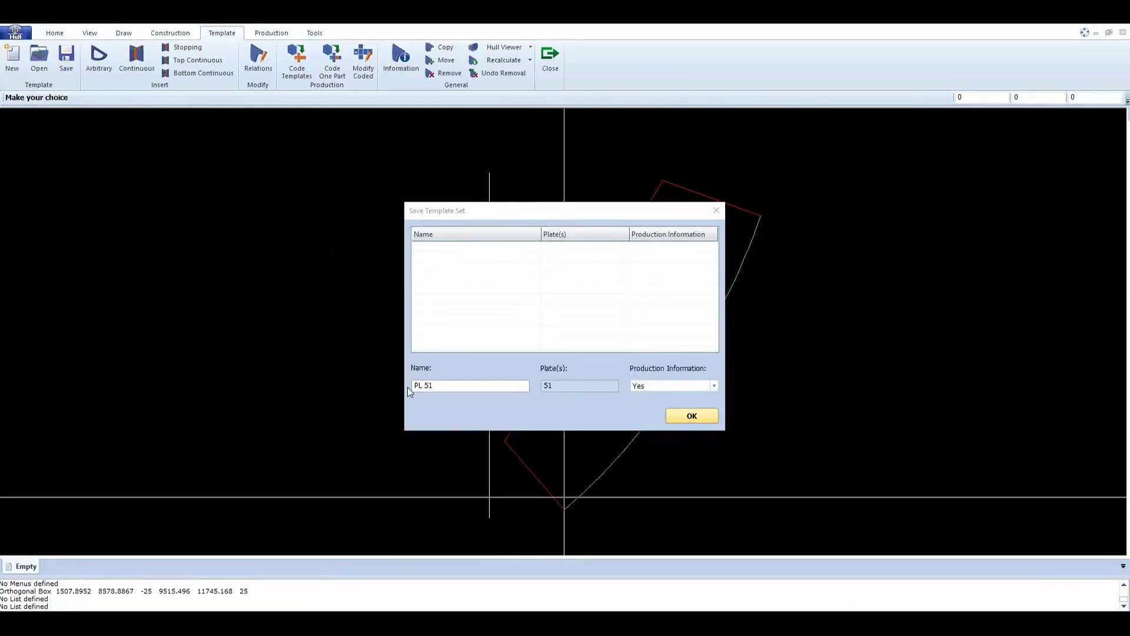
pyautogui.click(478, 385)
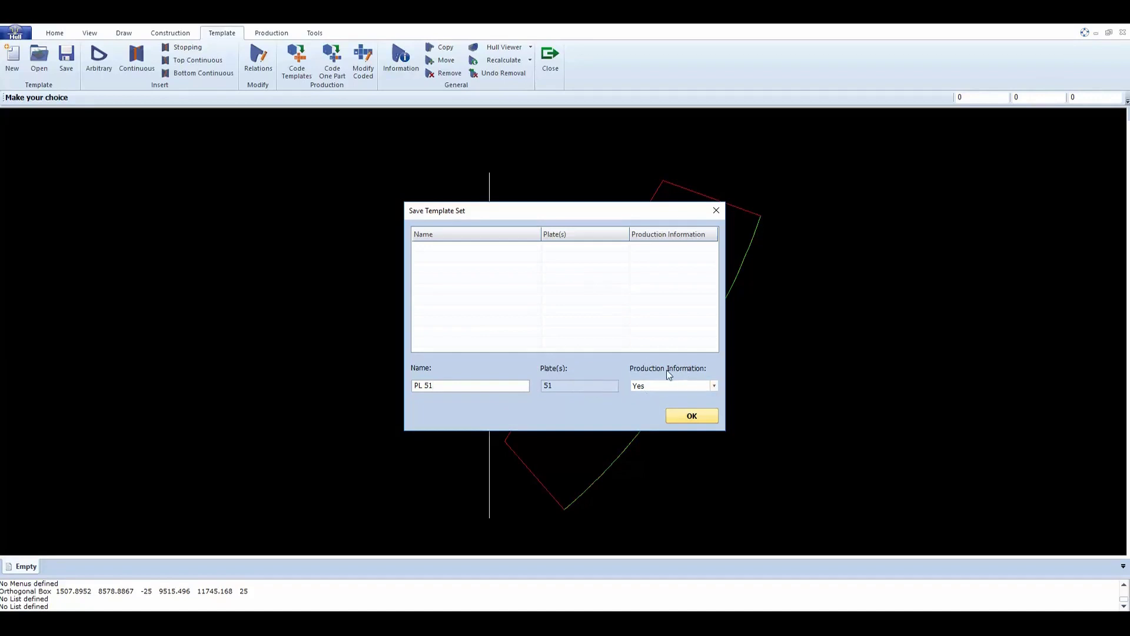
pyautogui.click(698, 387)
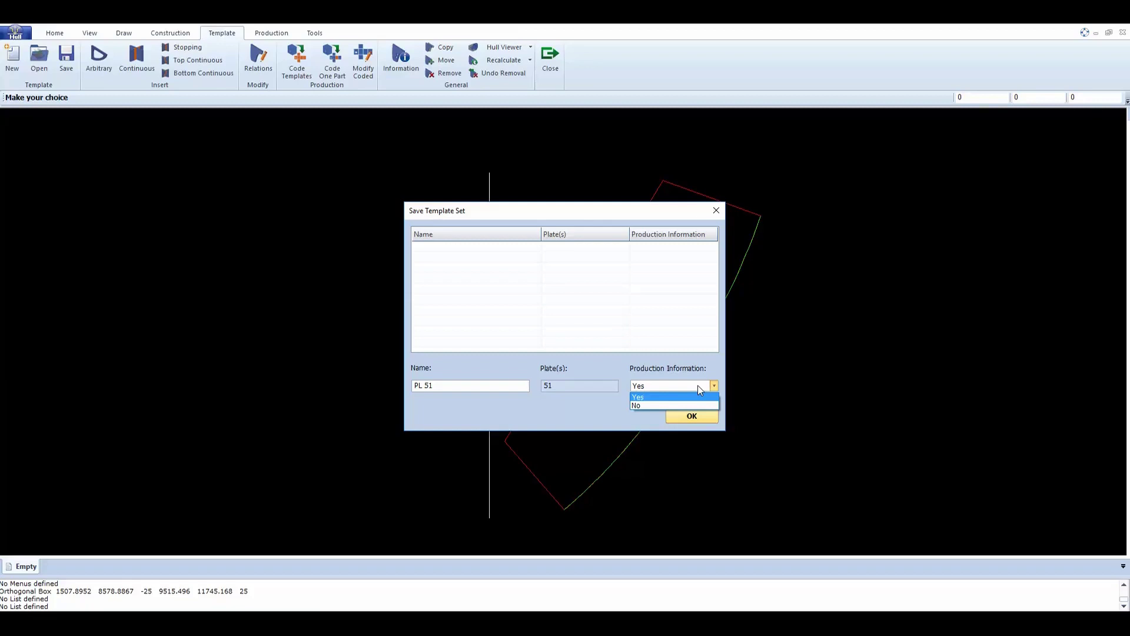
pyautogui.click(698, 385)
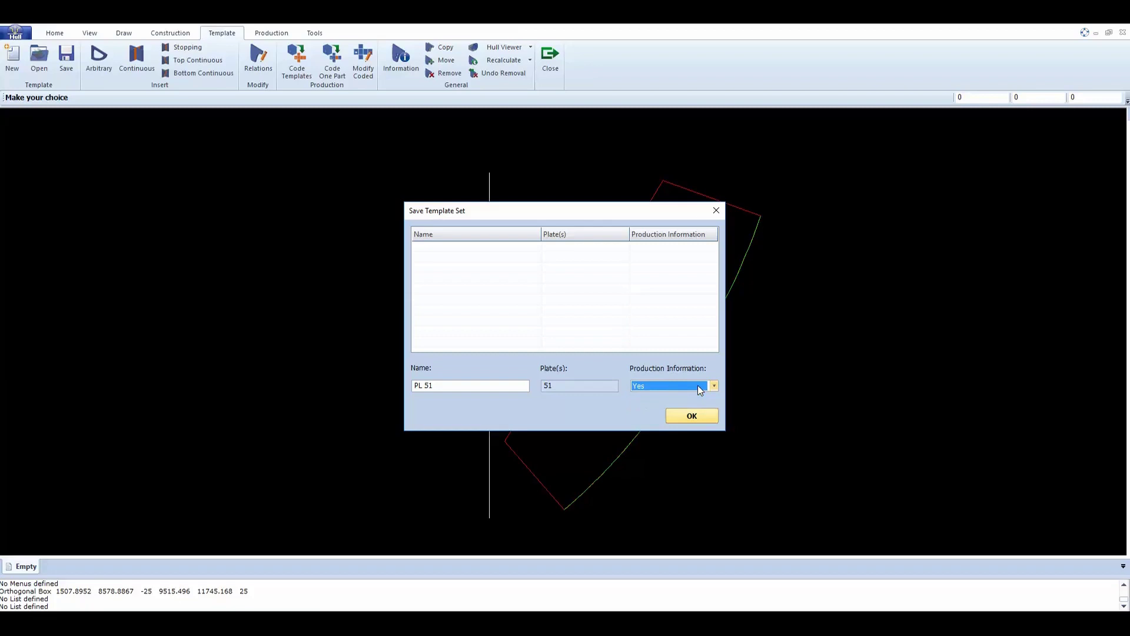
pyautogui.click(692, 416)
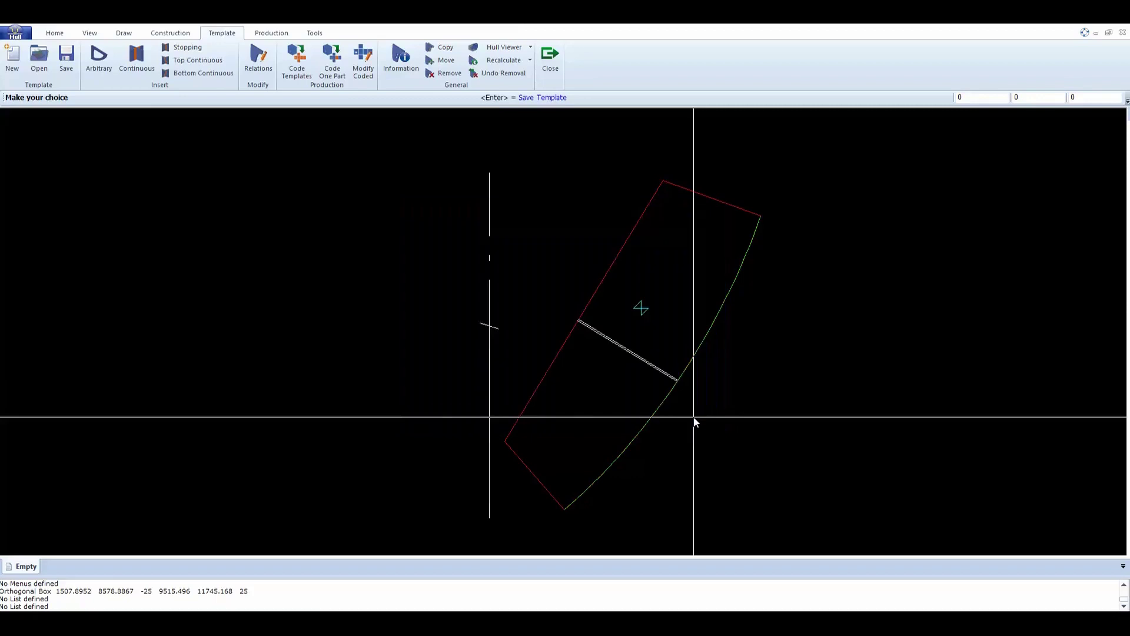
pyautogui.click(67, 56)
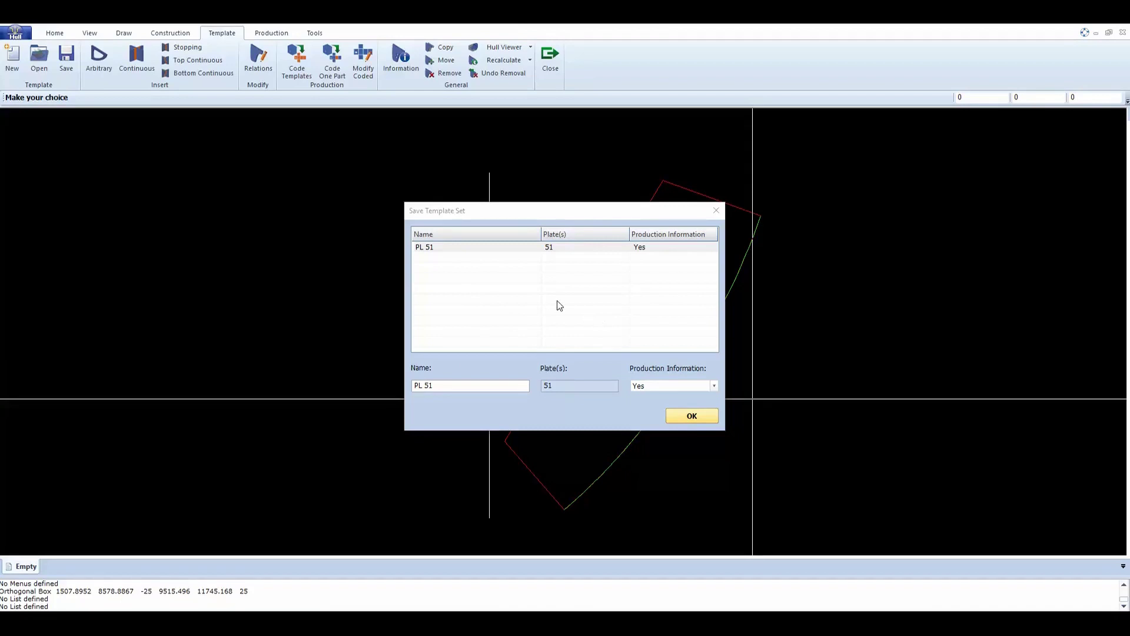
pyautogui.click(488, 250)
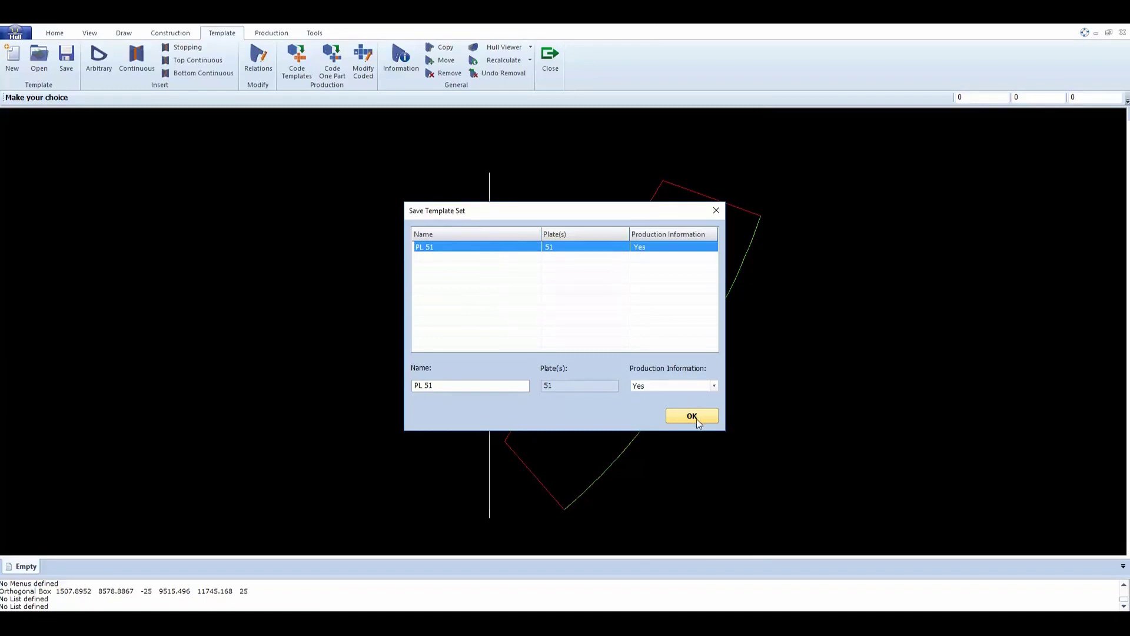
pyautogui.click(715, 210)
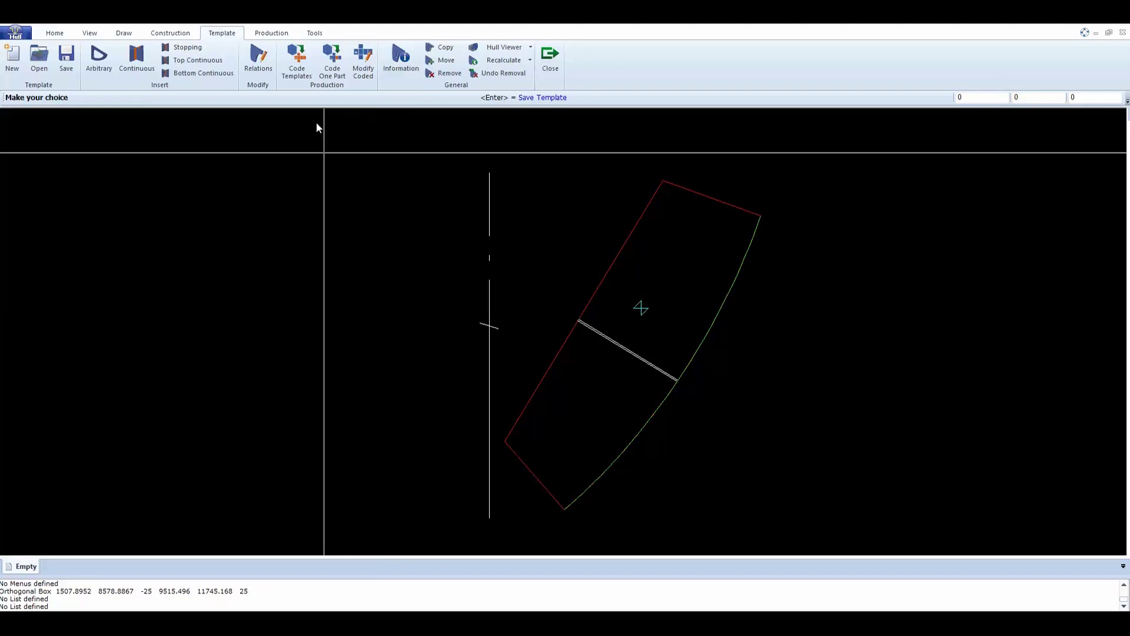
pyautogui.click(300, 58)
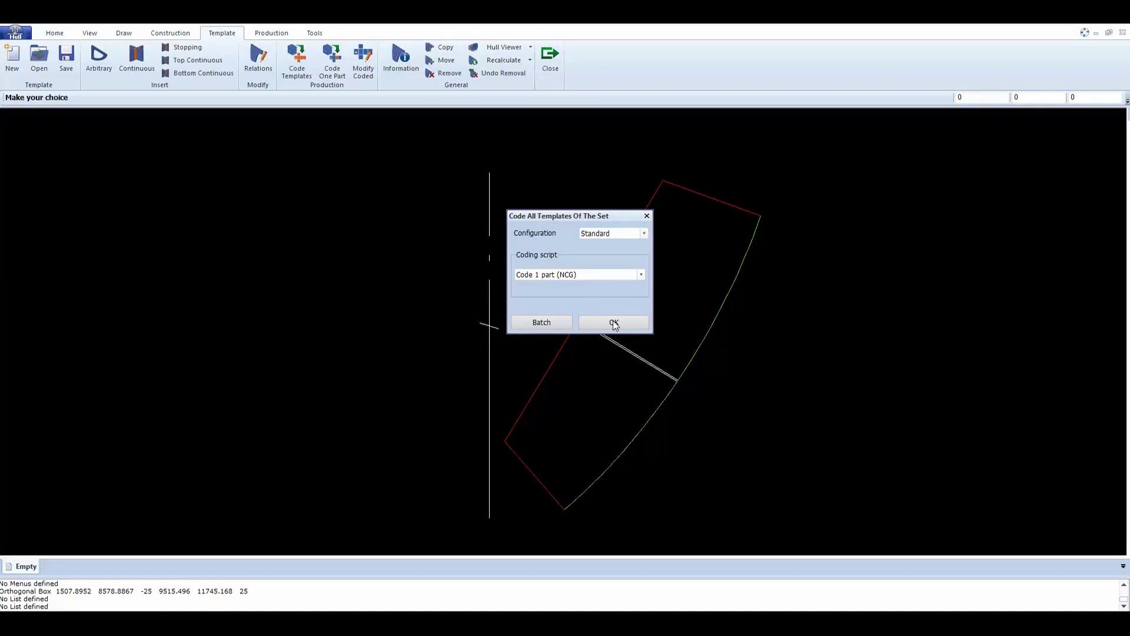
pyautogui.click(647, 216)
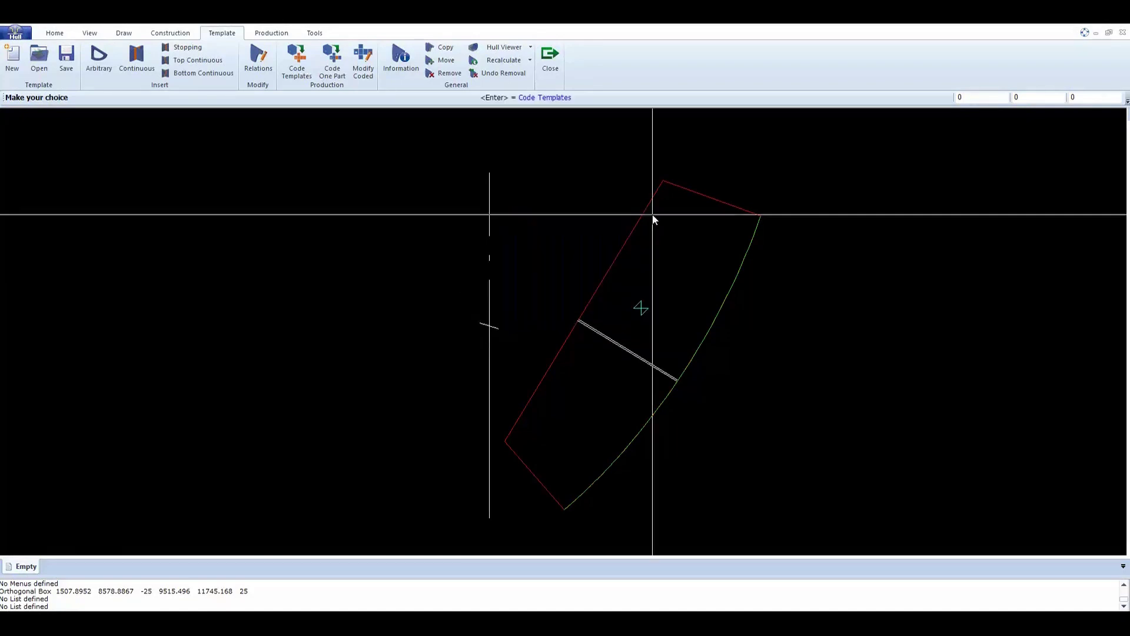
# Review the coded template drawings of plate 51, from 108_-51-AFT.dxf through 108_-51-SLP.dxf
pyautogui.click(365, 64)
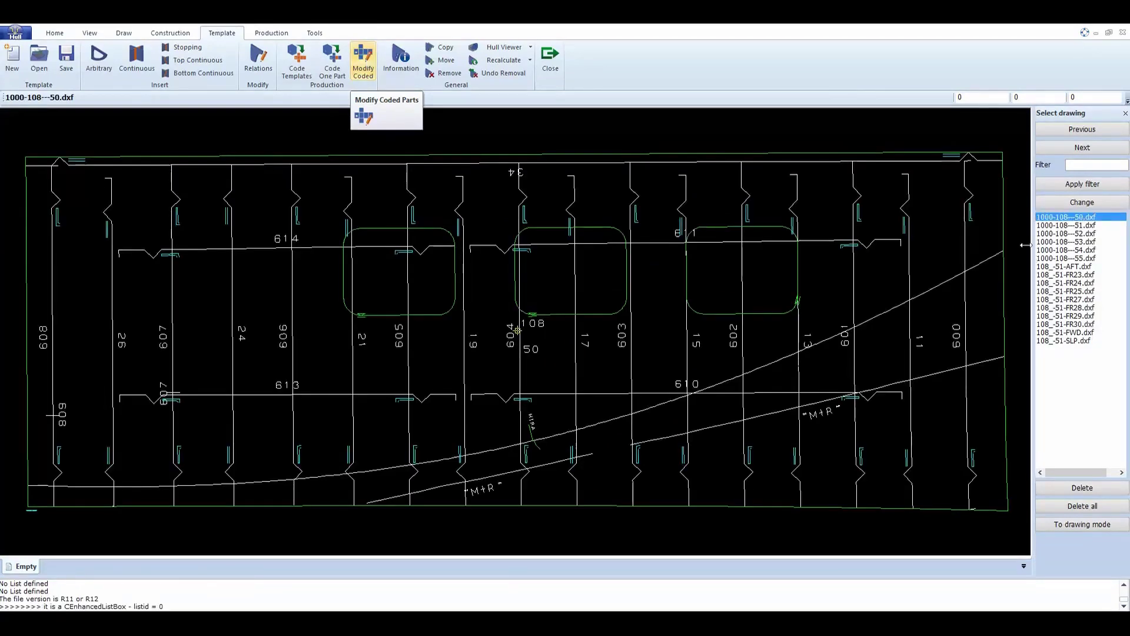
pyautogui.click(1074, 267)
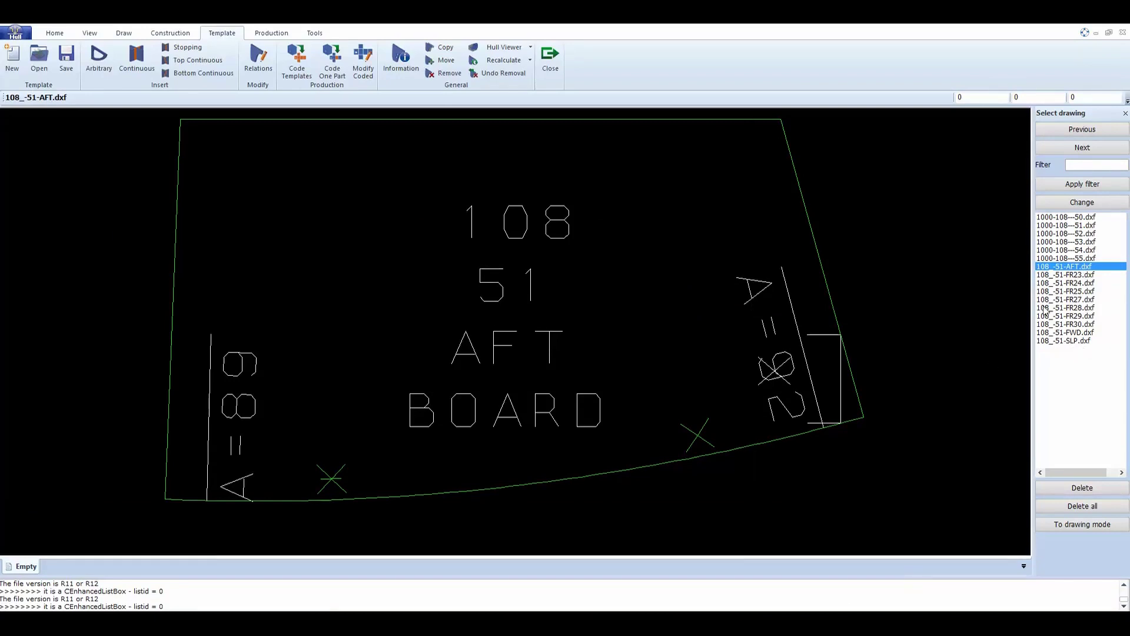
pyautogui.click(1081, 275)
pyautogui.click(1086, 284)
pyautogui.click(1082, 291)
pyautogui.click(1083, 299)
pyautogui.click(1082, 307)
pyautogui.click(1077, 316)
pyautogui.click(1074, 324)
pyautogui.click(1077, 332)
pyautogui.click(1078, 341)
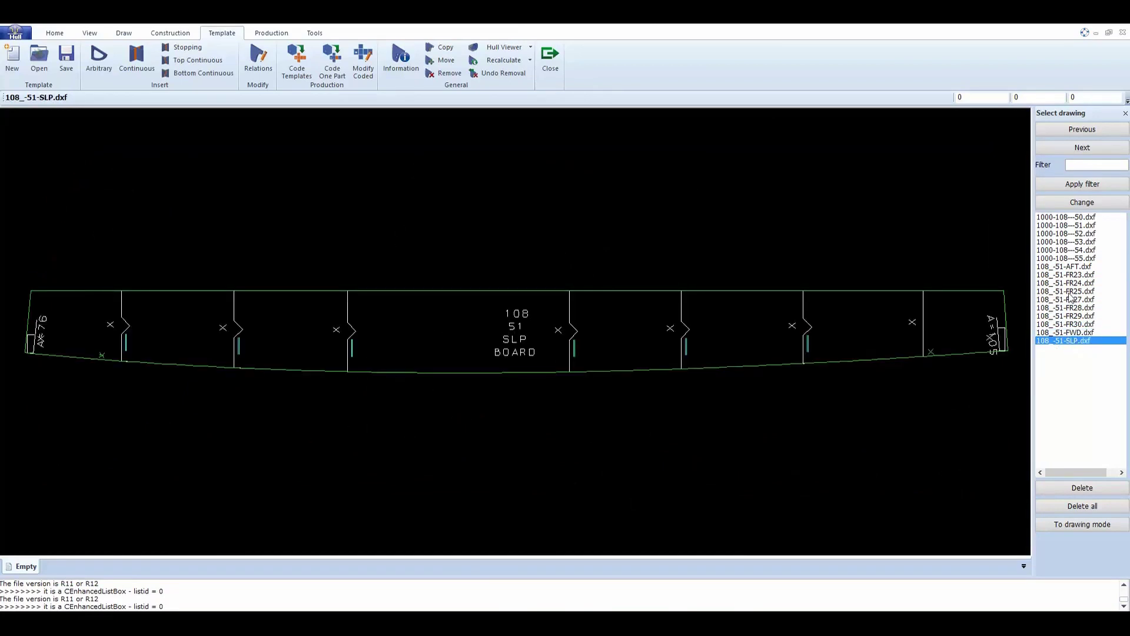
# Inspect the coded FR23 and SLP template drawings again, and close the template set without saving
pyautogui.click(1076, 275)
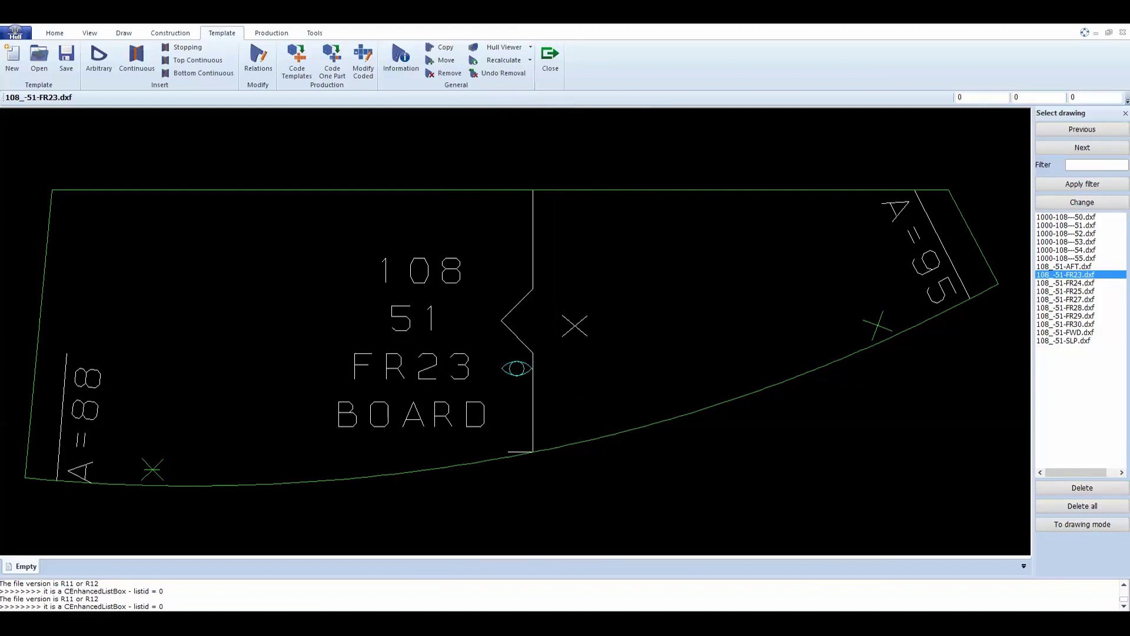
pyautogui.click(1081, 341)
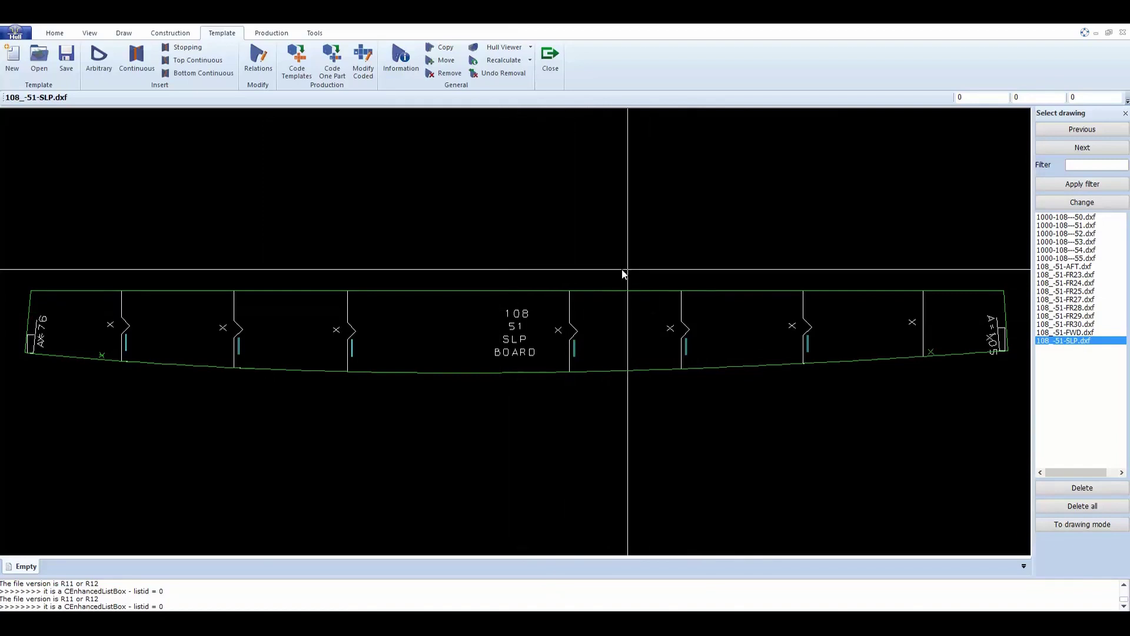
pyautogui.click(551, 62)
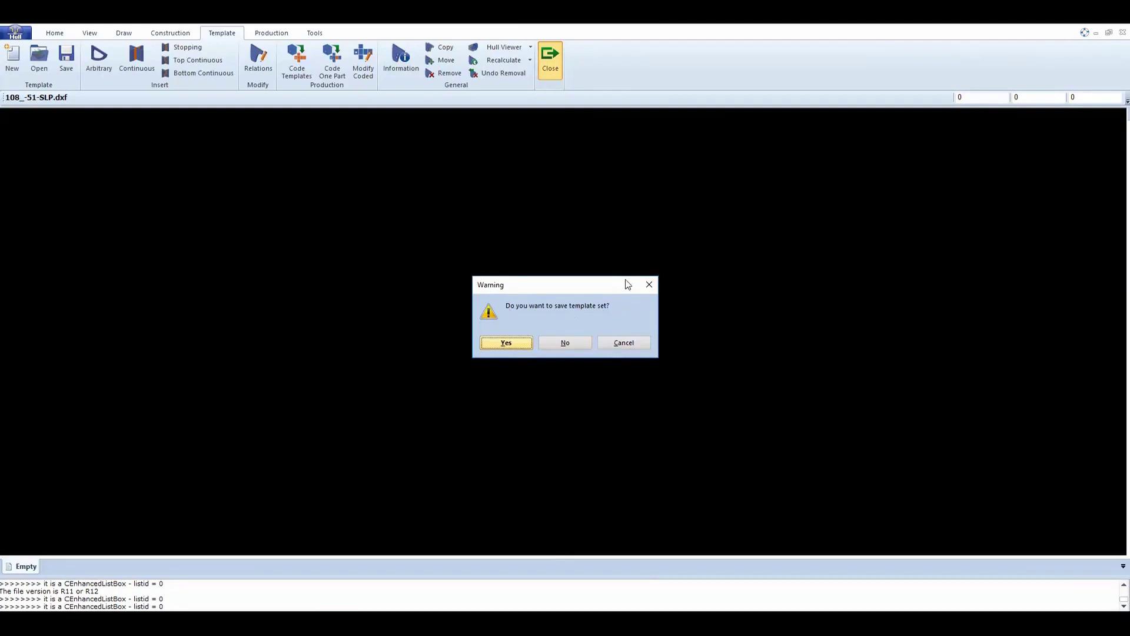
pyautogui.click(562, 343)
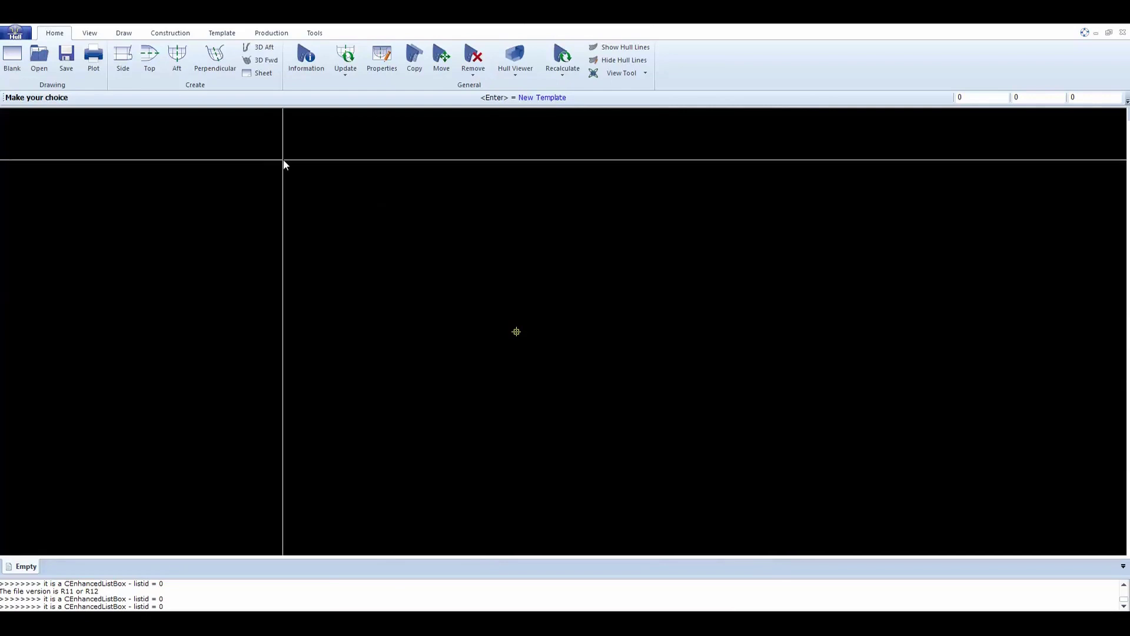
# View the code block results of the production information and load the report camall108-t155
pyautogui.click(187, 34)
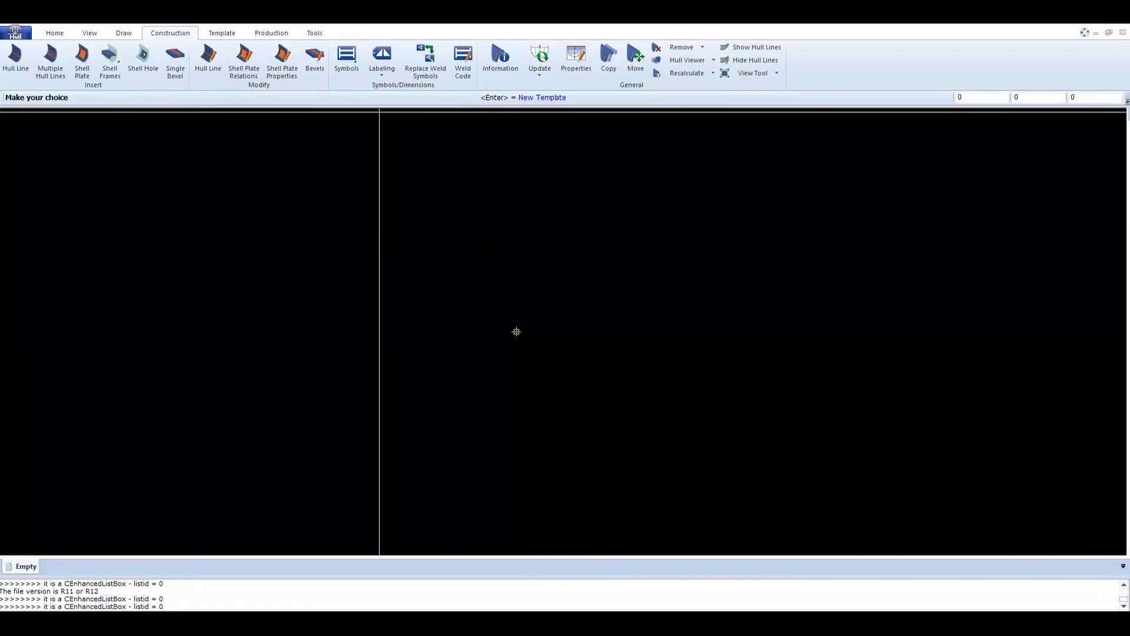
pyautogui.click(271, 35)
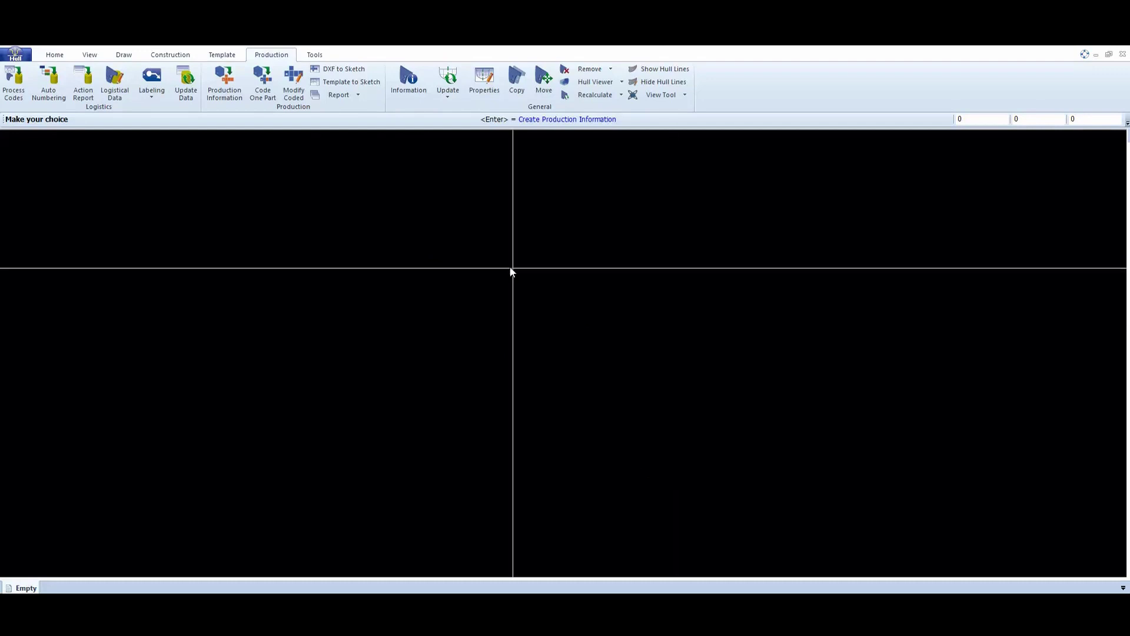
pyautogui.click(228, 88)
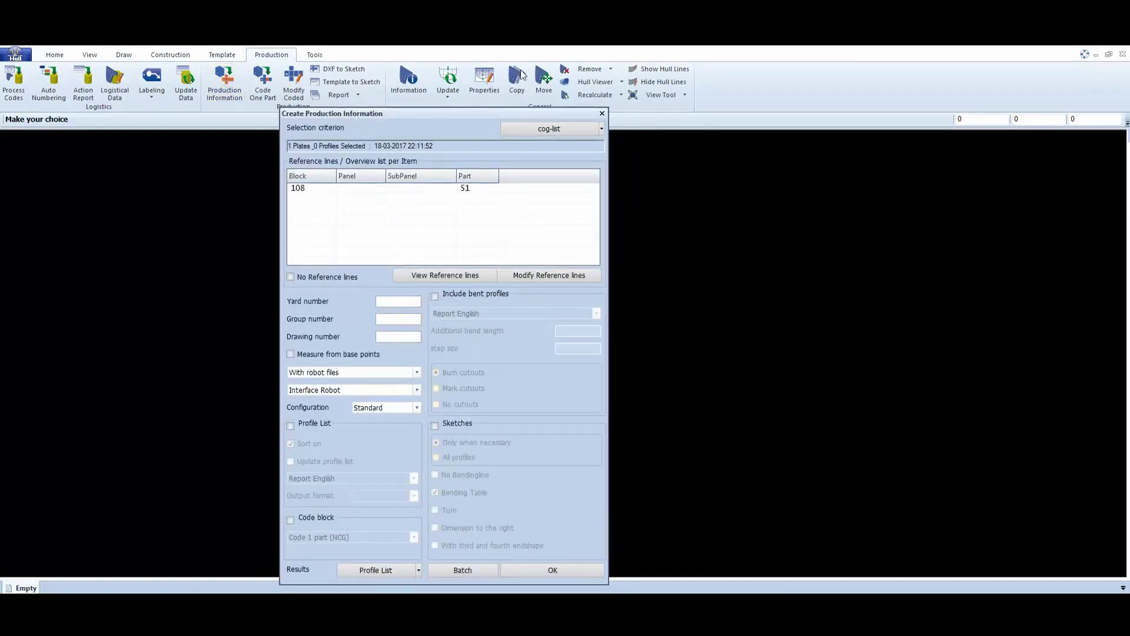
pyautogui.moveTo(480, 110); pyautogui.dragTo(520, 61)
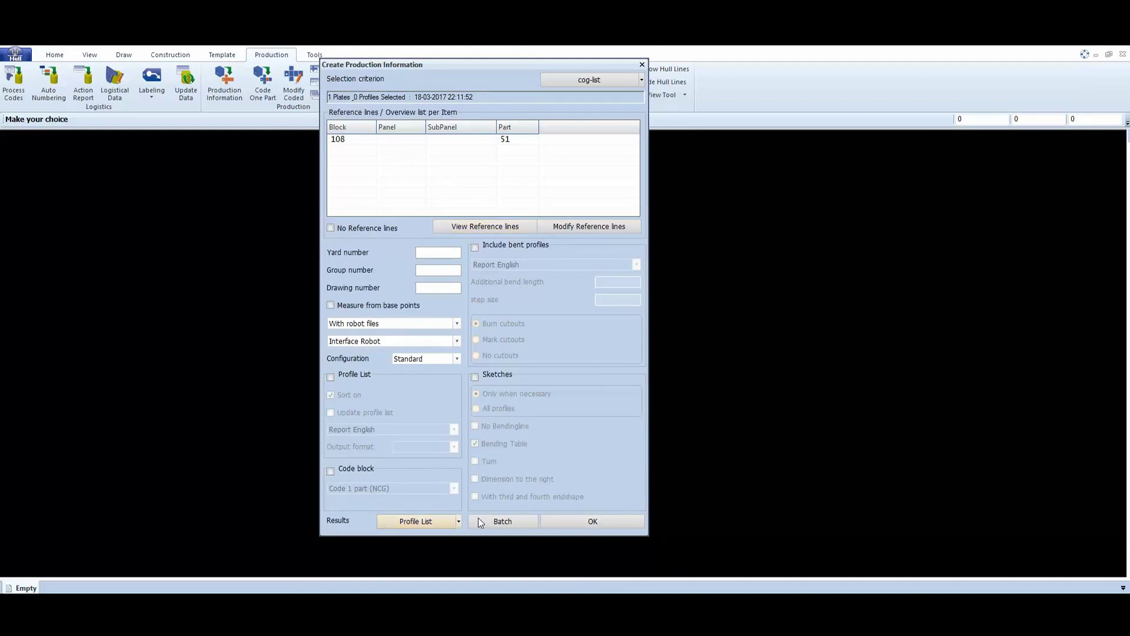
pyautogui.click(458, 521)
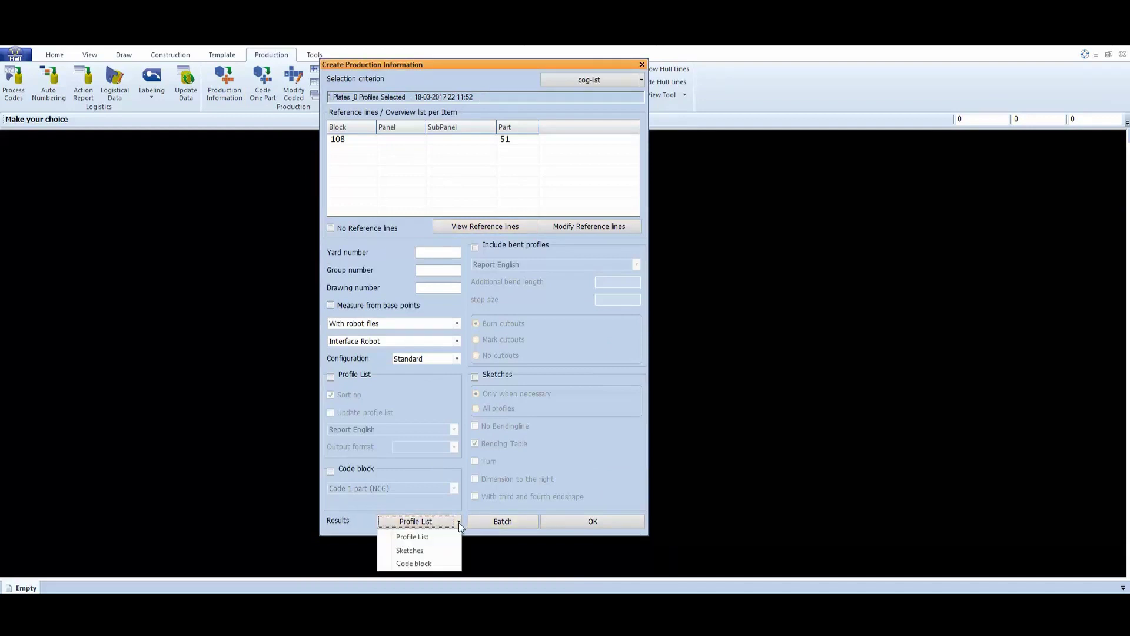
pyautogui.click(429, 564)
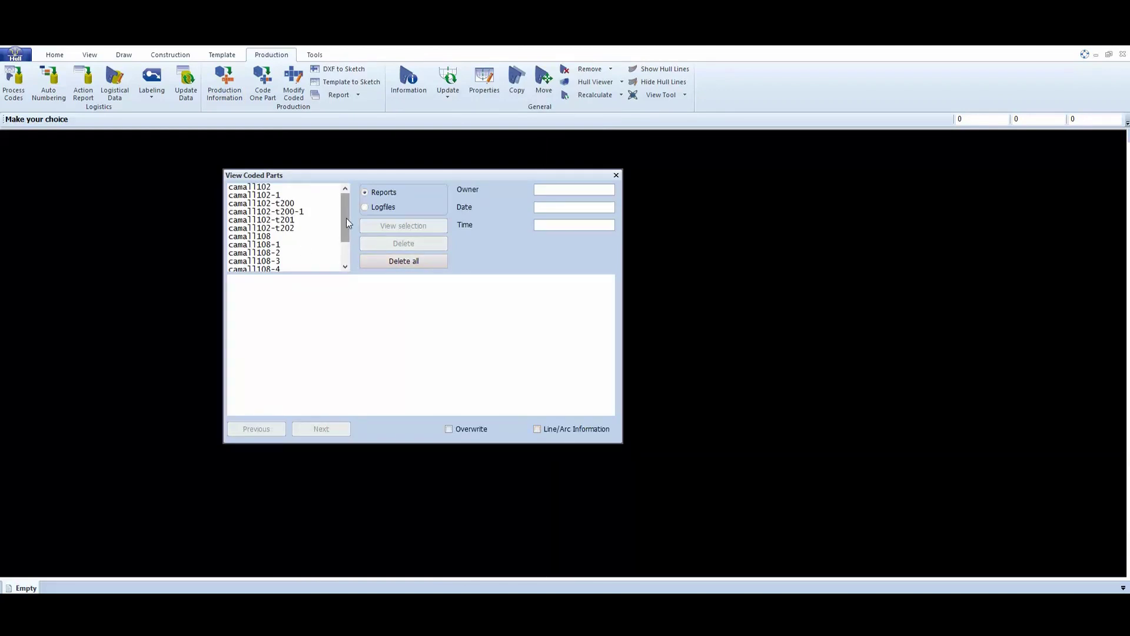
pyautogui.moveTo(346, 218); pyautogui.dragTo(345, 248)
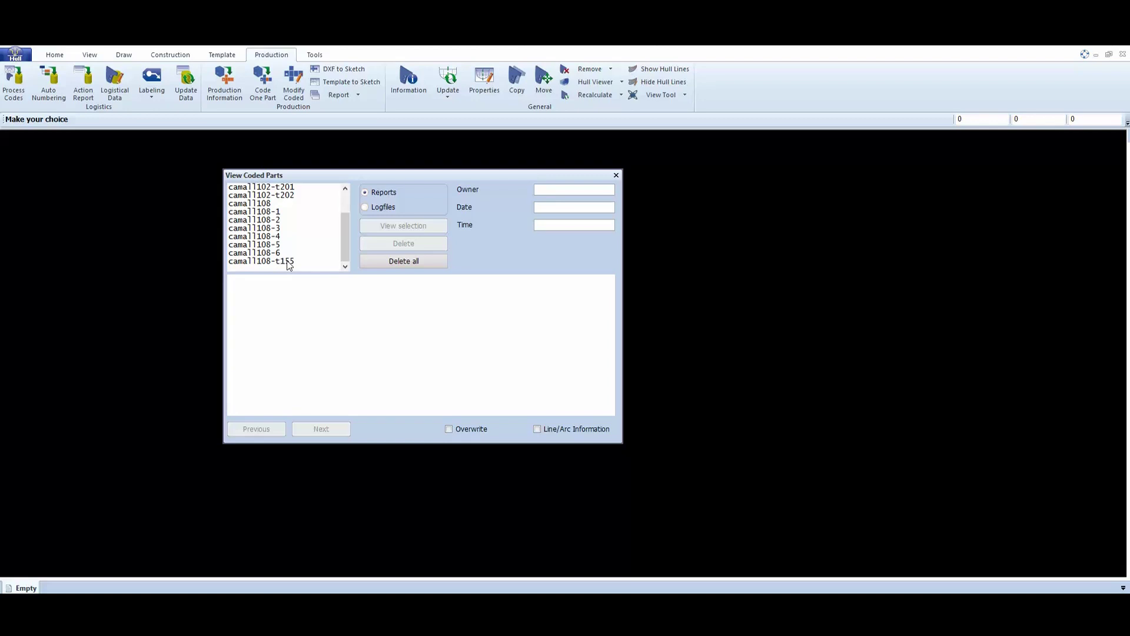
pyautogui.doubleClick(289, 262)
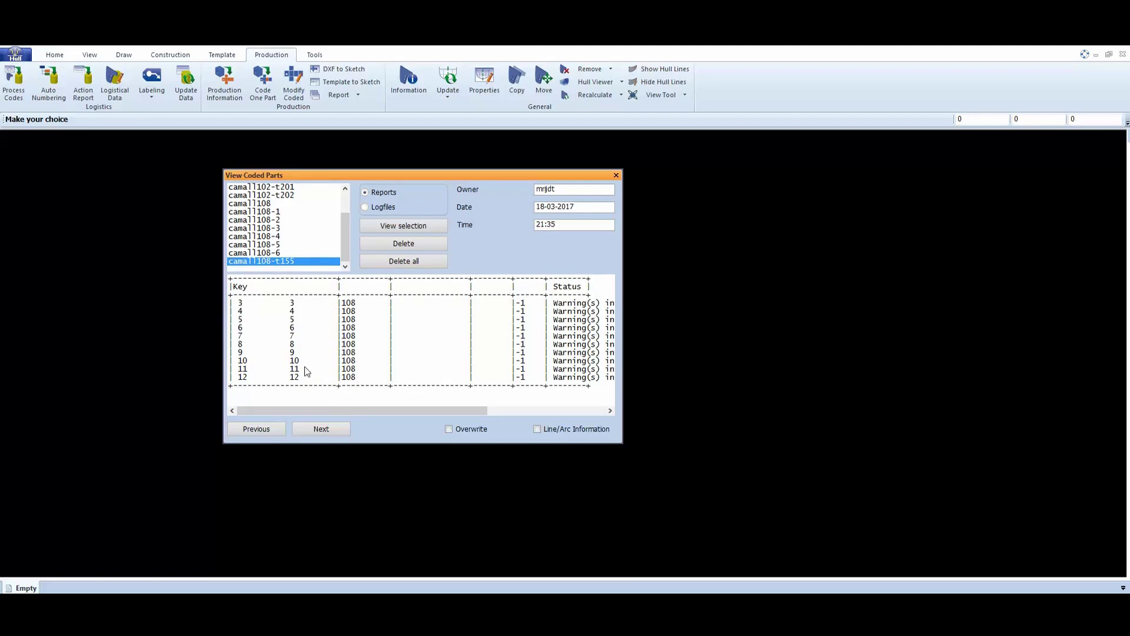
# Examine the coded parts 5 to 10 in the camall108-t155 report, and leave the production information
pyautogui.click(291, 323)
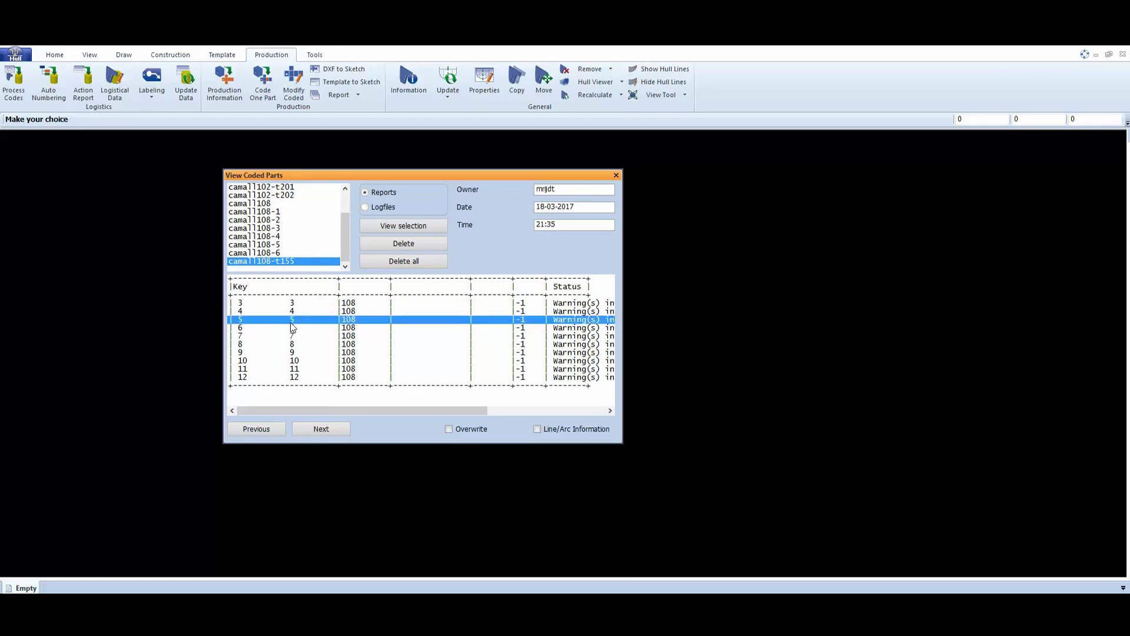
pyautogui.click(296, 345)
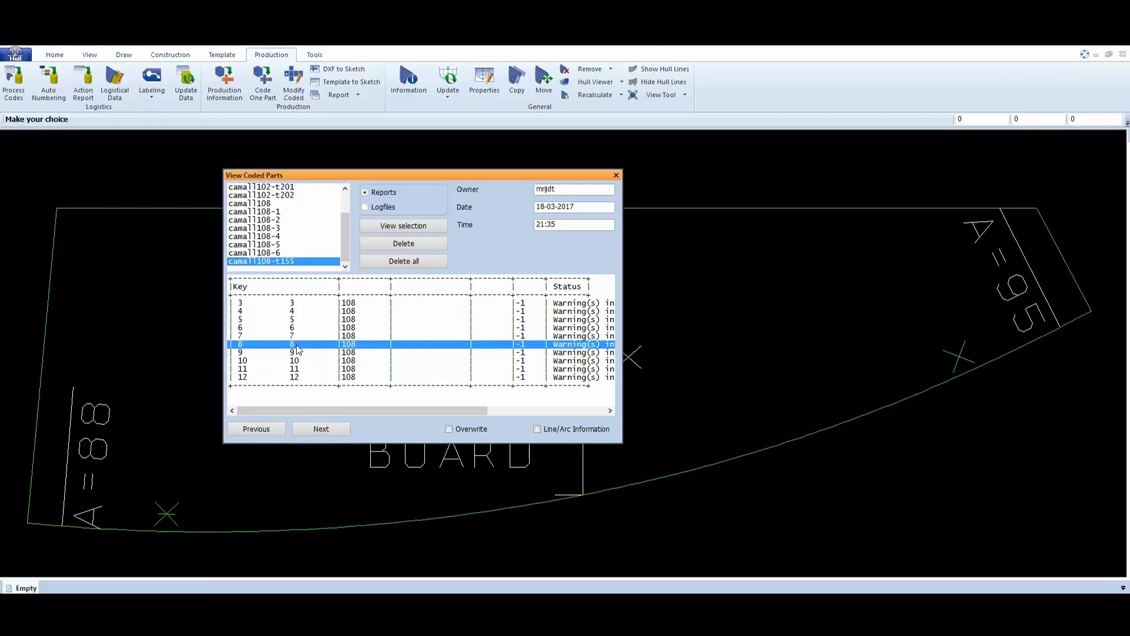
pyautogui.click(292, 361)
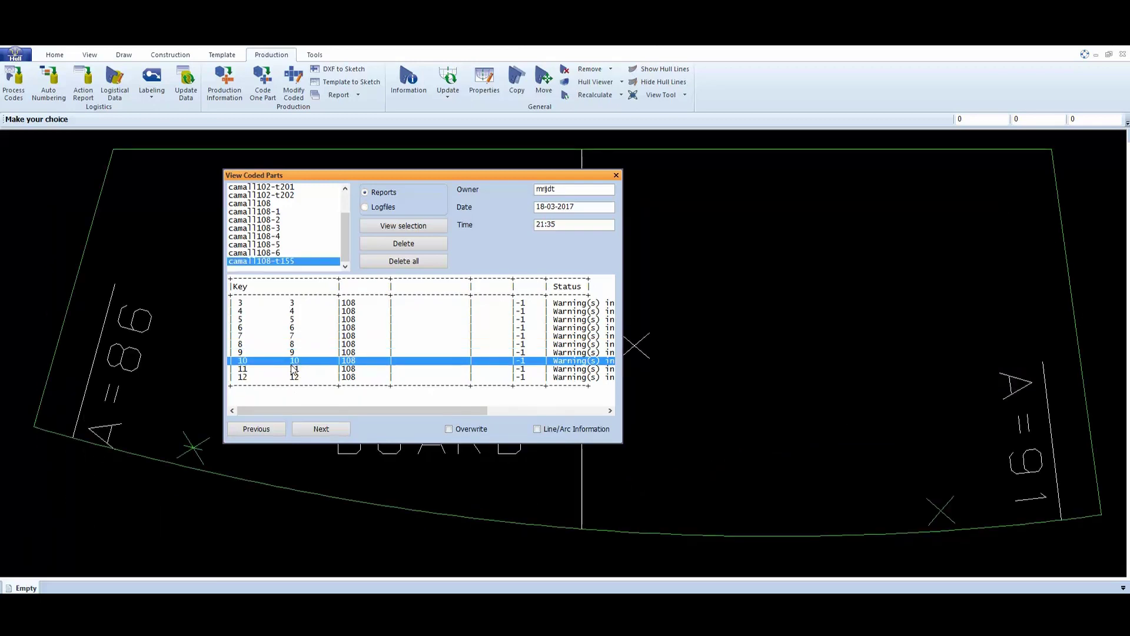
pyautogui.click(296, 352)
pyautogui.click(295, 344)
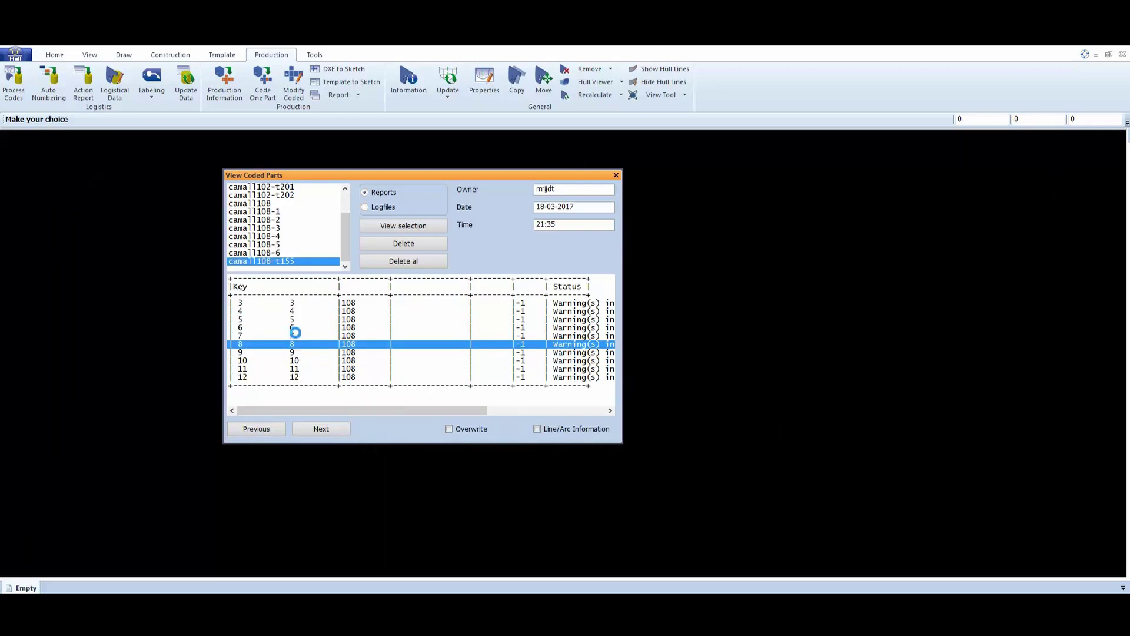
pyautogui.click(295, 335)
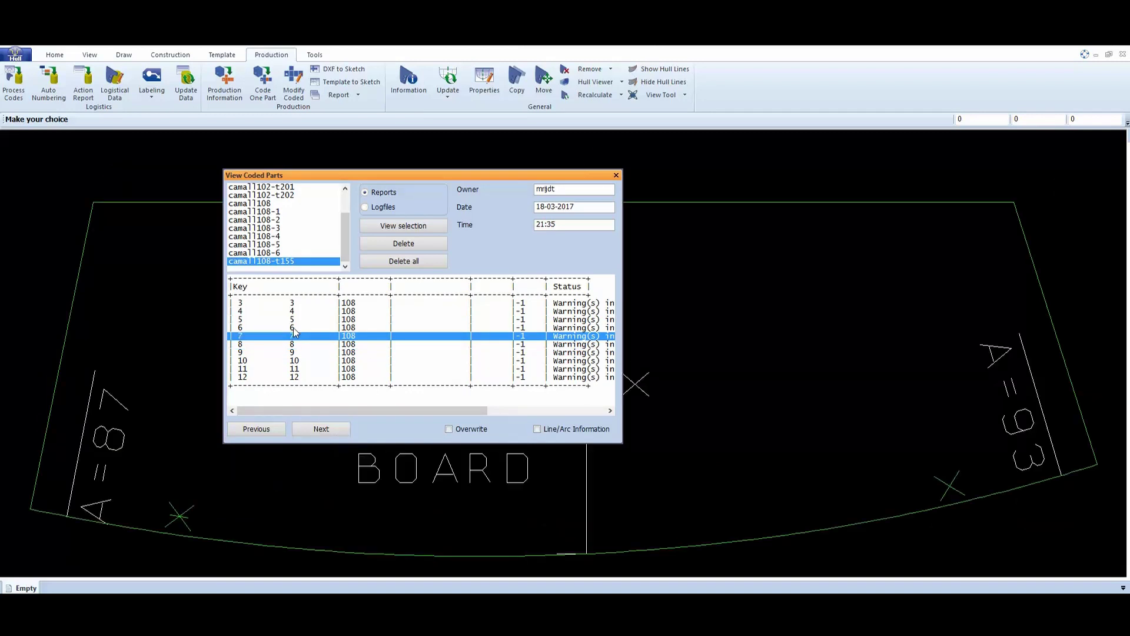
pyautogui.click(295, 328)
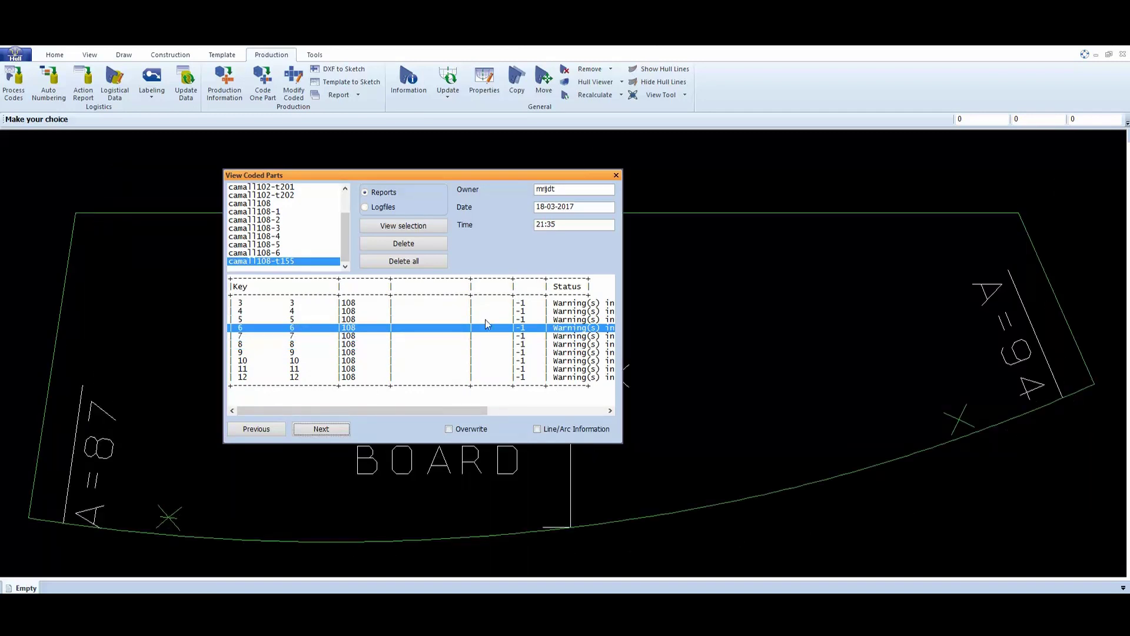
pyautogui.click(616, 175)
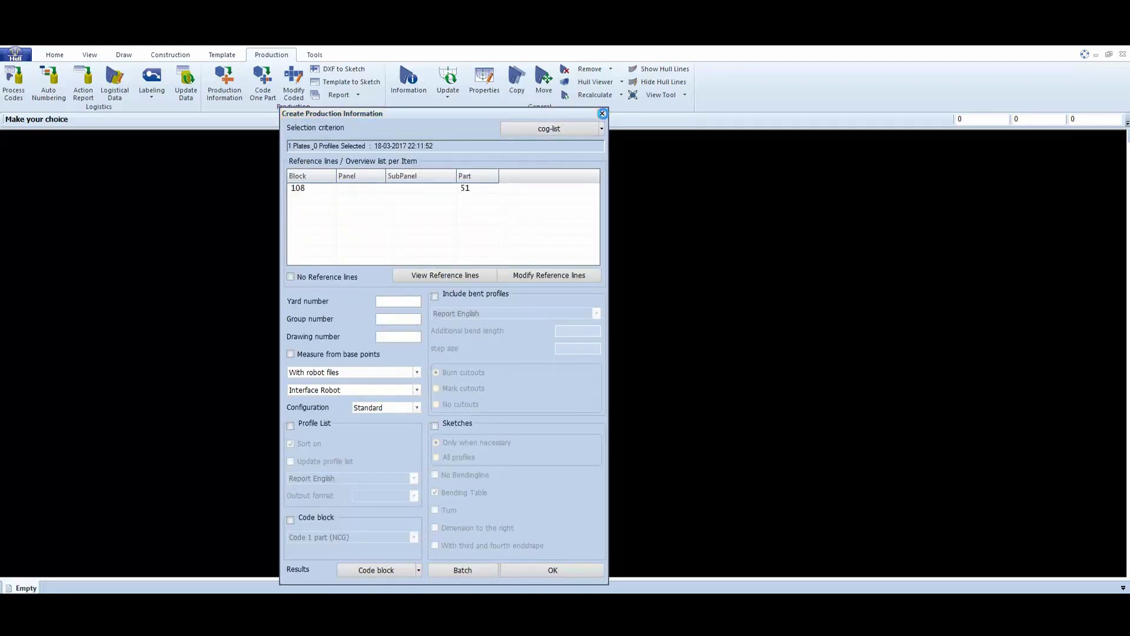
pyautogui.click(601, 113)
# Switch to the Shell application, keeping the original area values of block 108
pyautogui.click(55, 54)
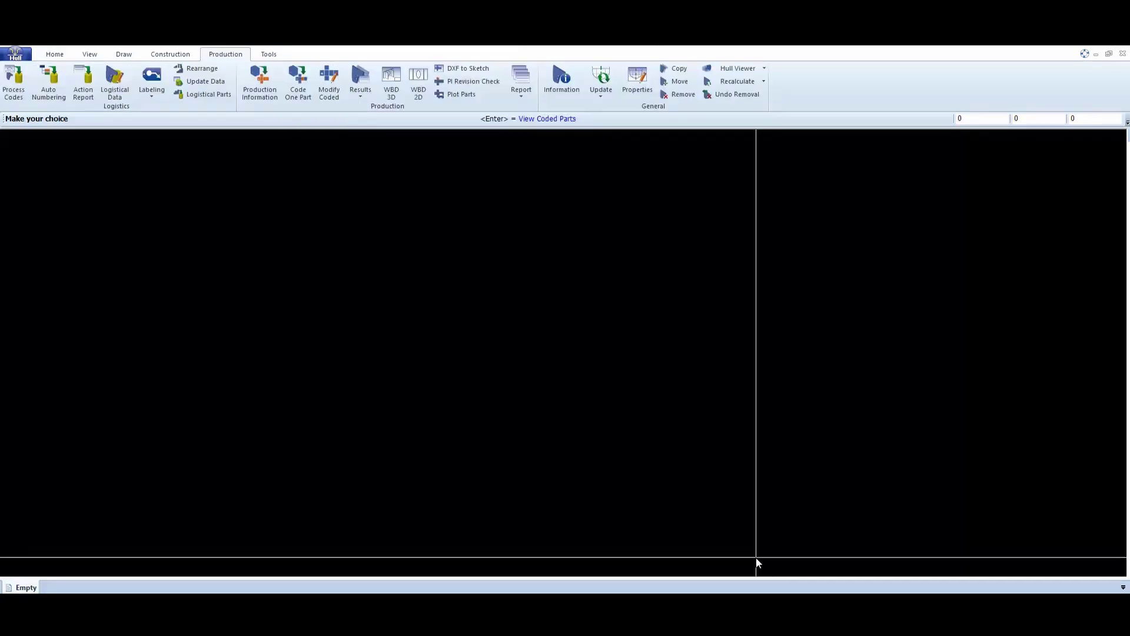
pyautogui.click(24, 54)
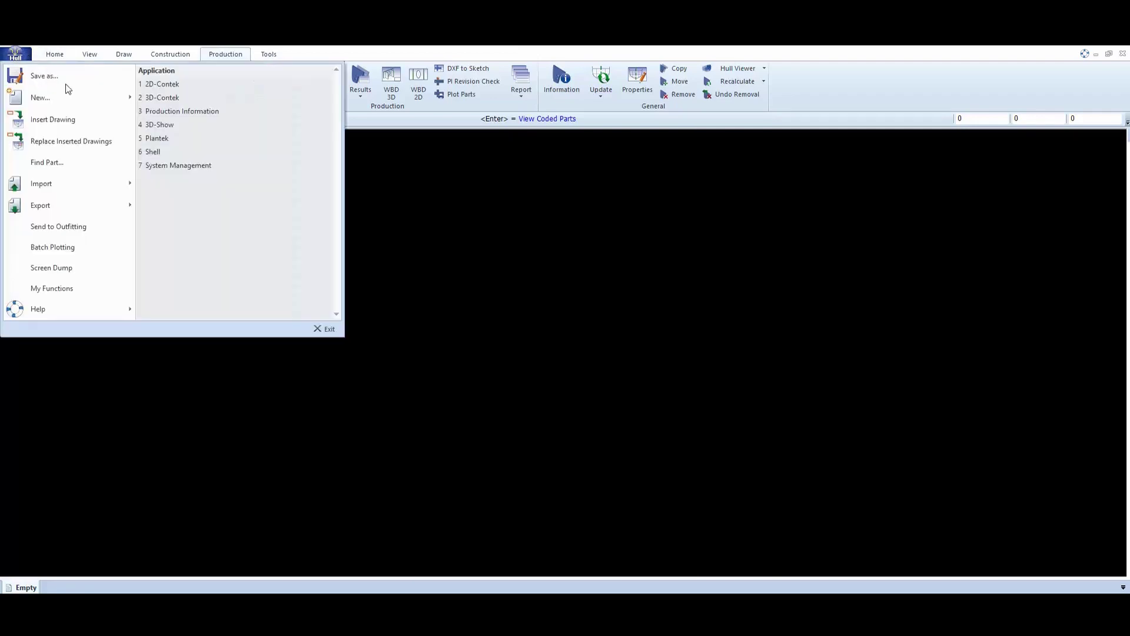
pyautogui.click(188, 153)
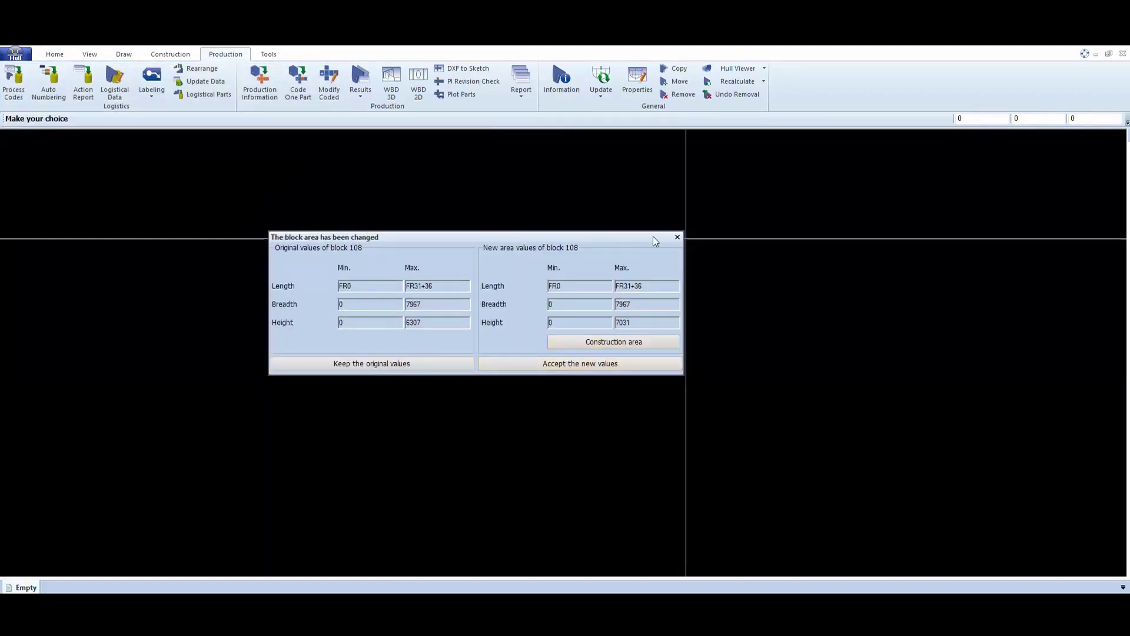
pyautogui.click(441, 362)
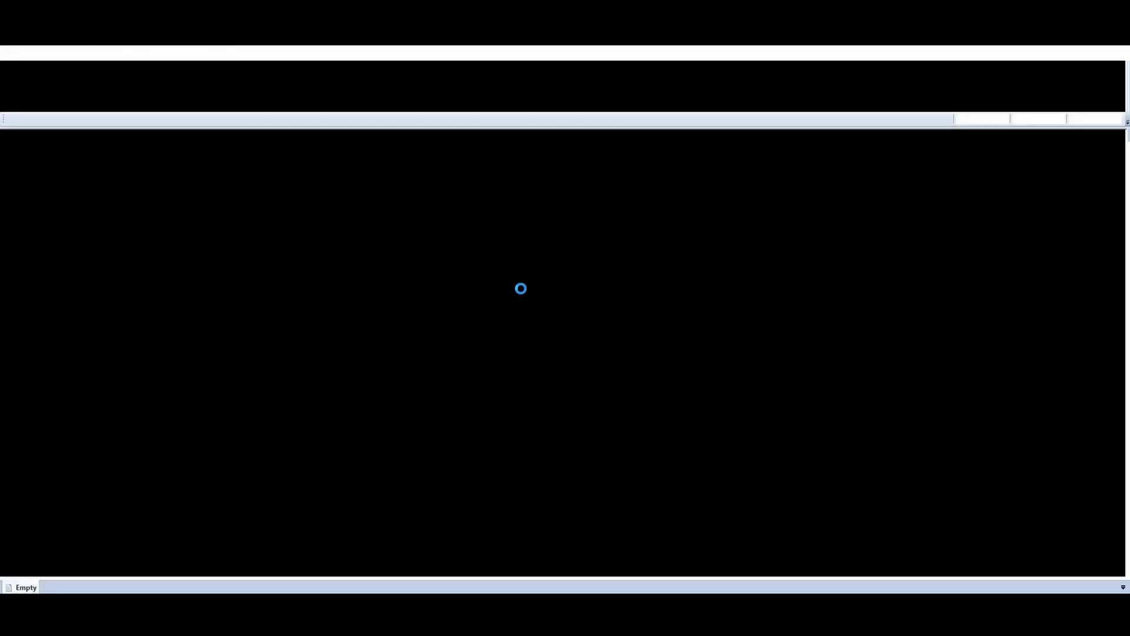
pyautogui.moveTo(520, 282); pyautogui.dragTo(284, 103)
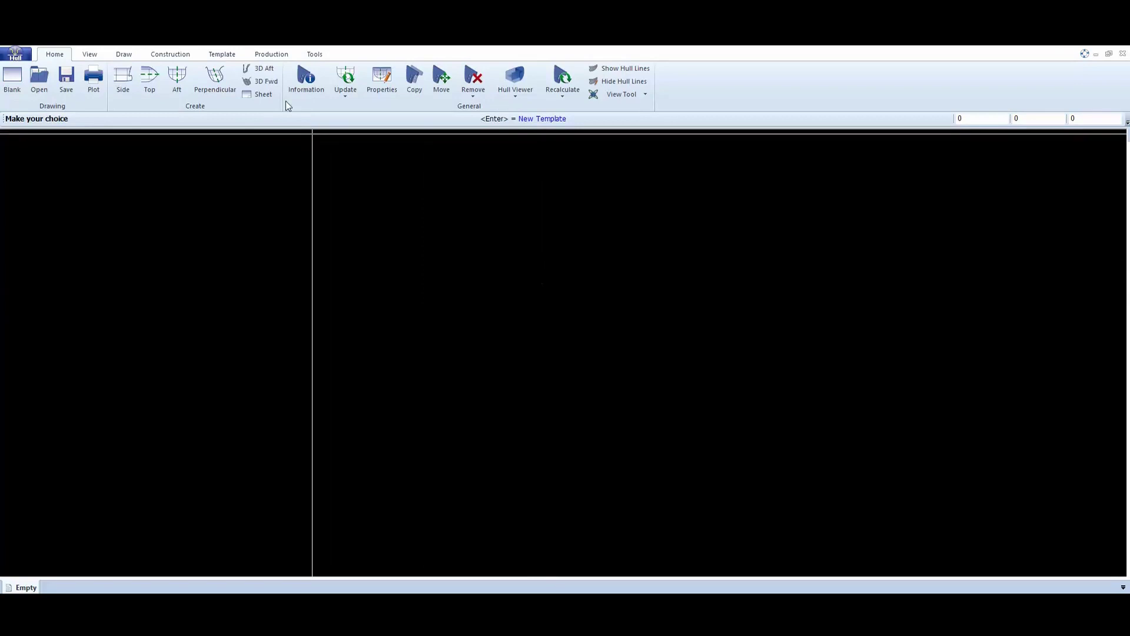
# Open the existing template set PL 51
pyautogui.click(223, 54)
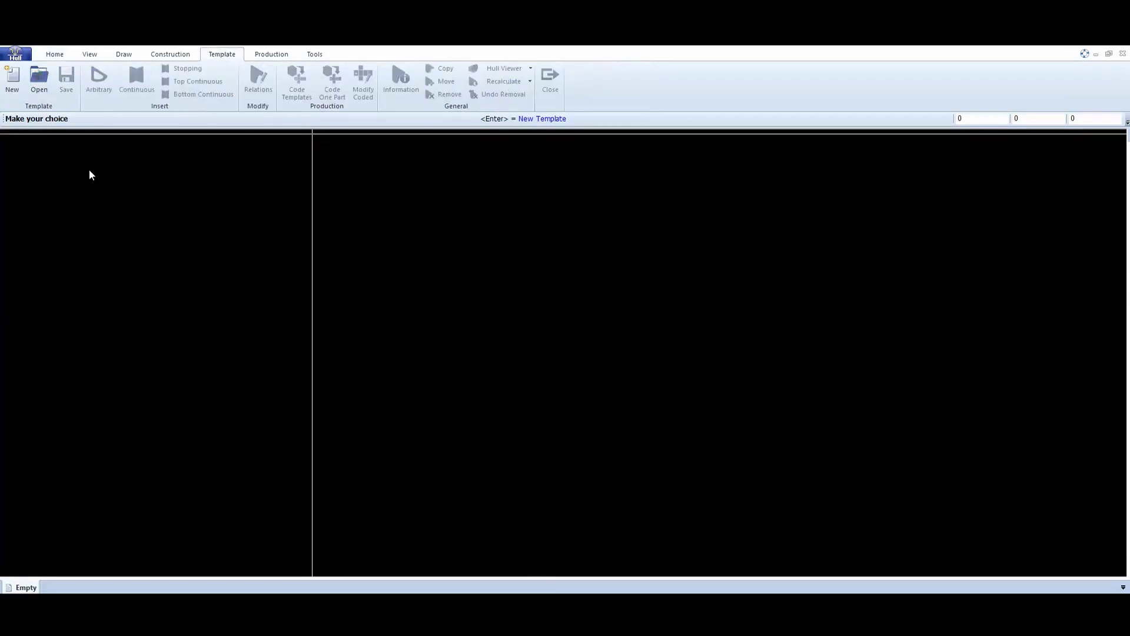
pyautogui.click(40, 82)
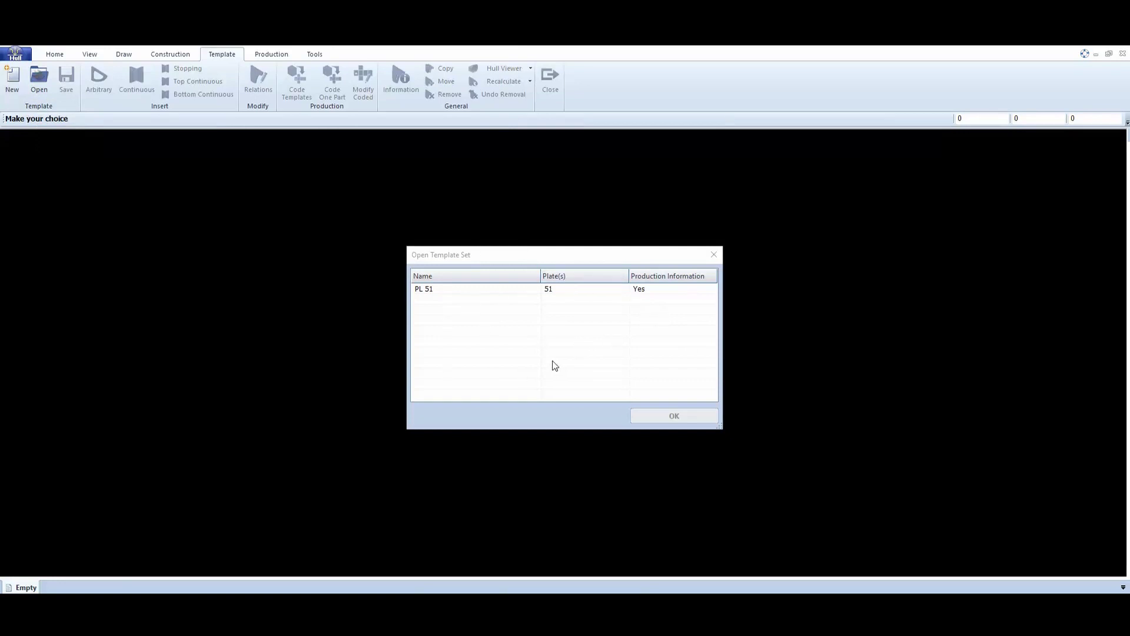
pyautogui.click(493, 289)
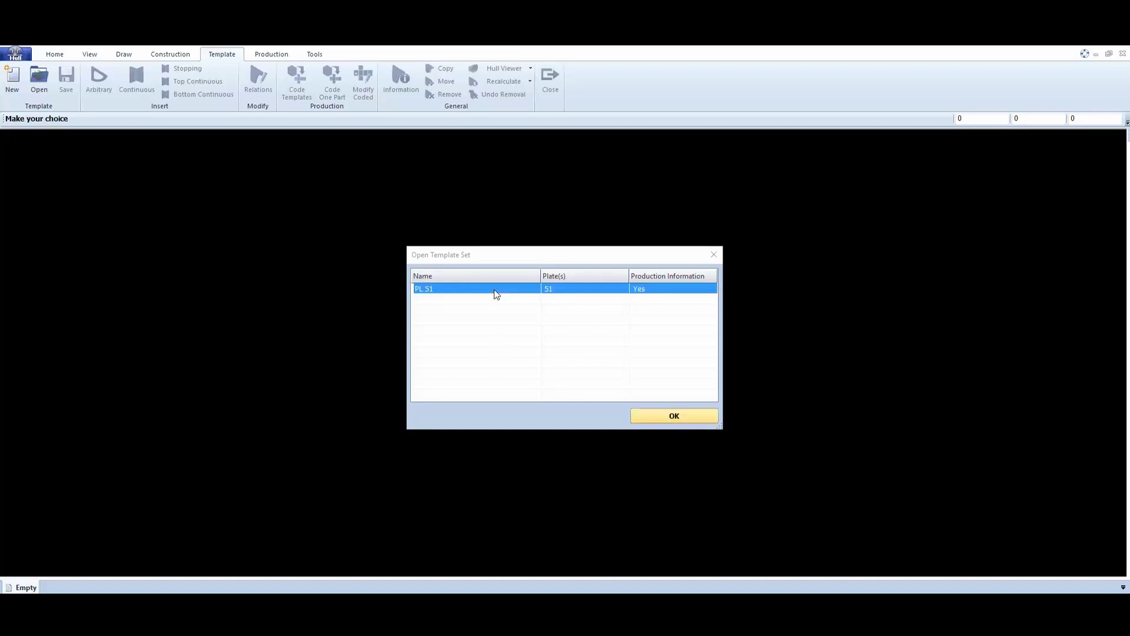
pyautogui.click(666, 415)
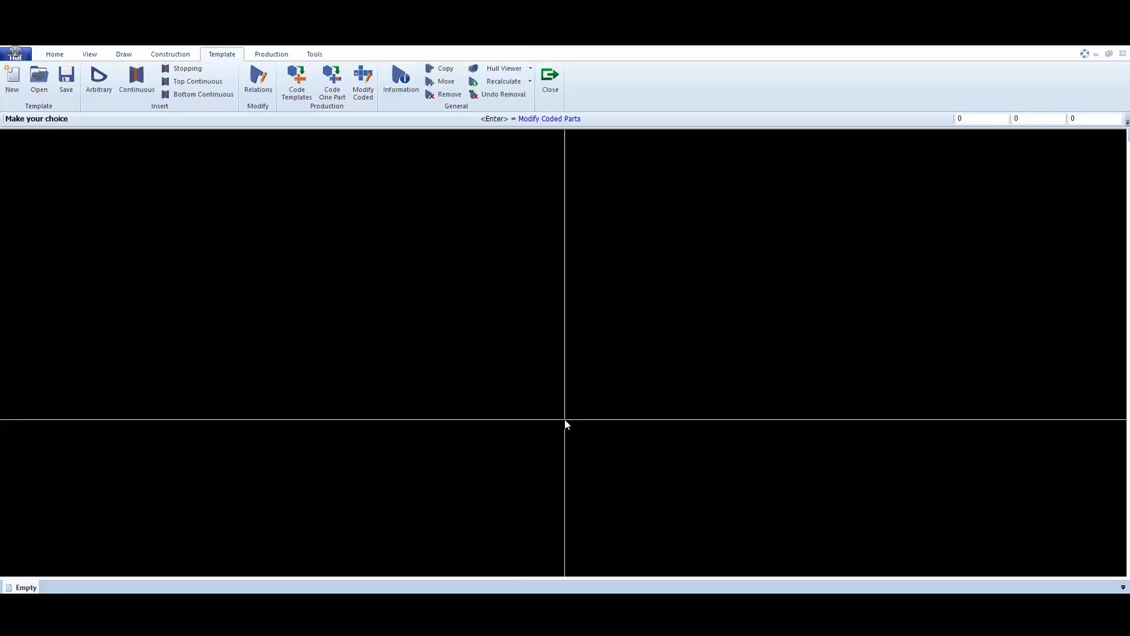
# View the information of template set PL 51 and close the set without saving
pyautogui.click(401, 79)
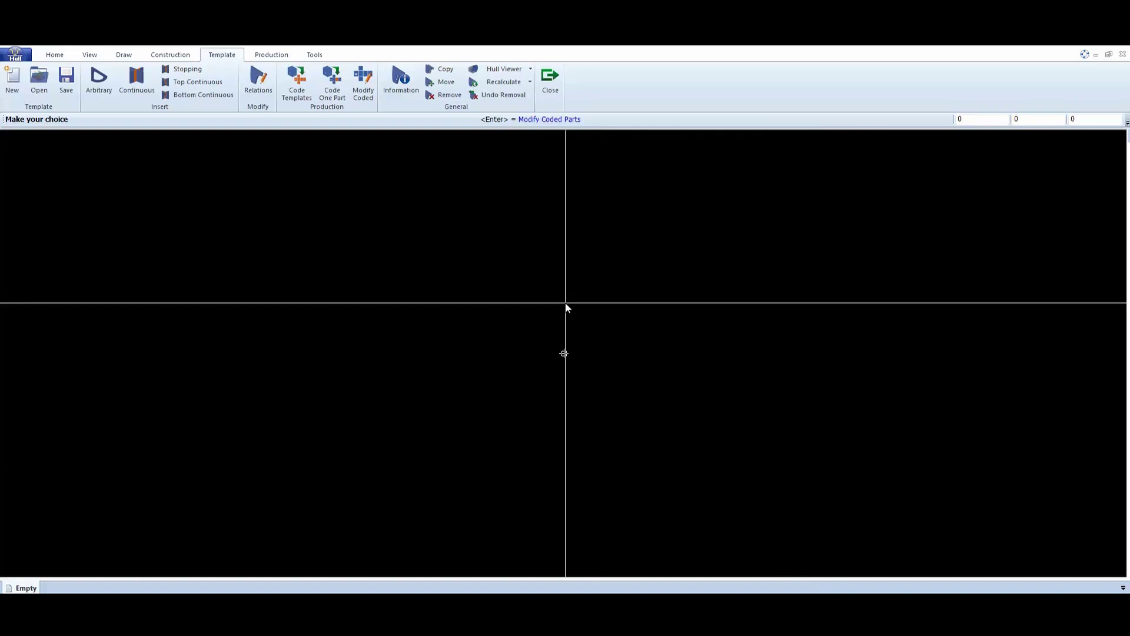
pyautogui.click(551, 80)
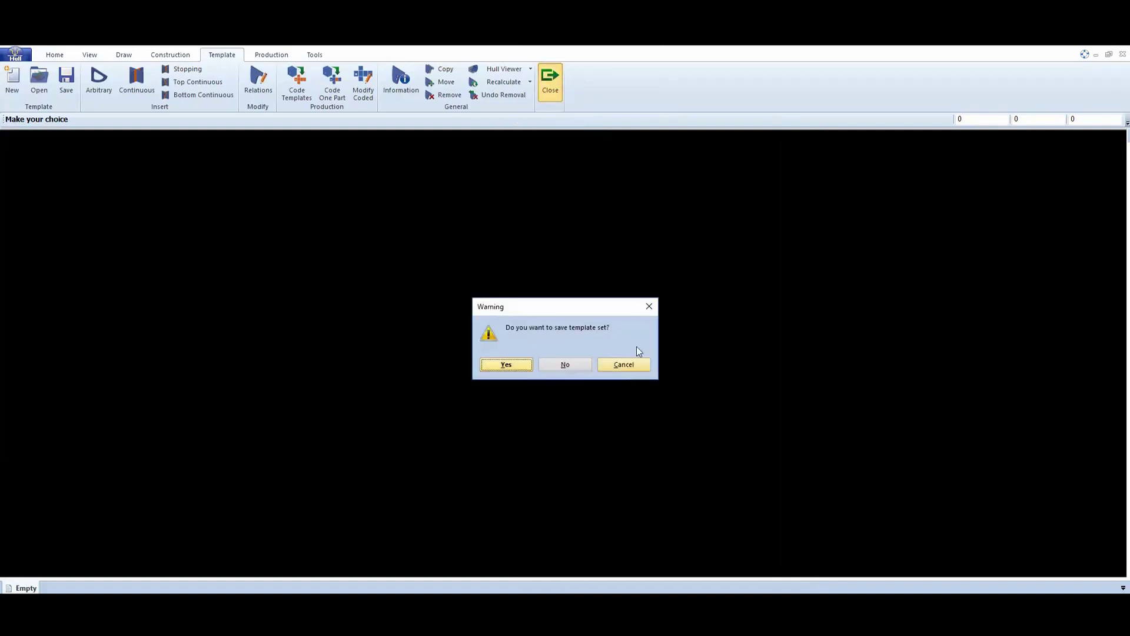
pyautogui.click(565, 364)
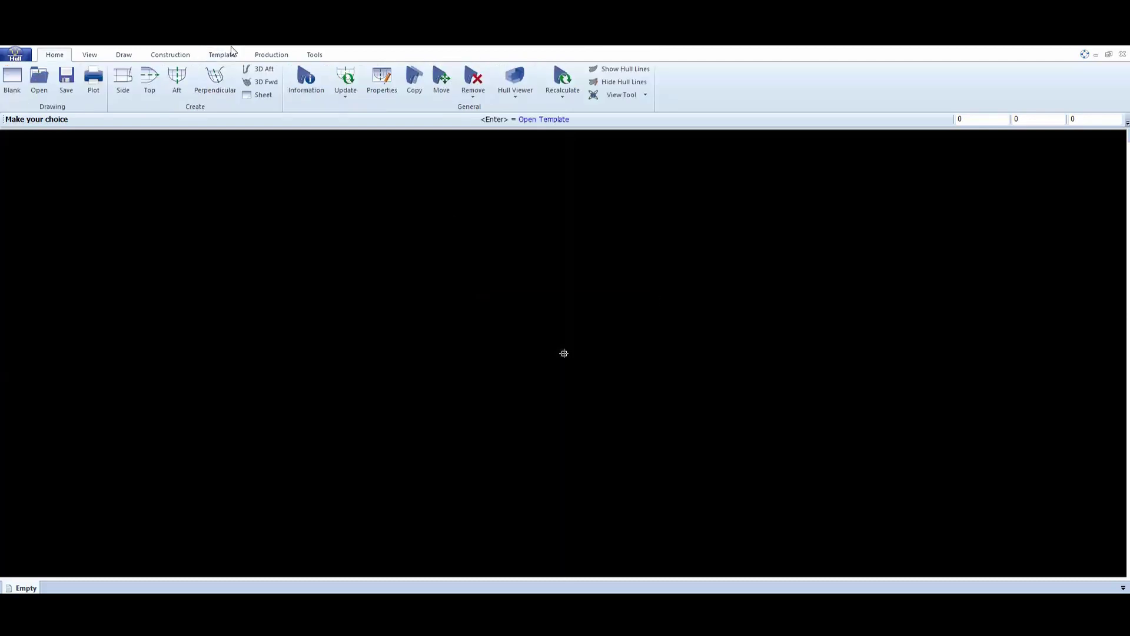
# Start creating production information and build a part-list selection containing only part 51 of block 108
pyautogui.click(271, 54)
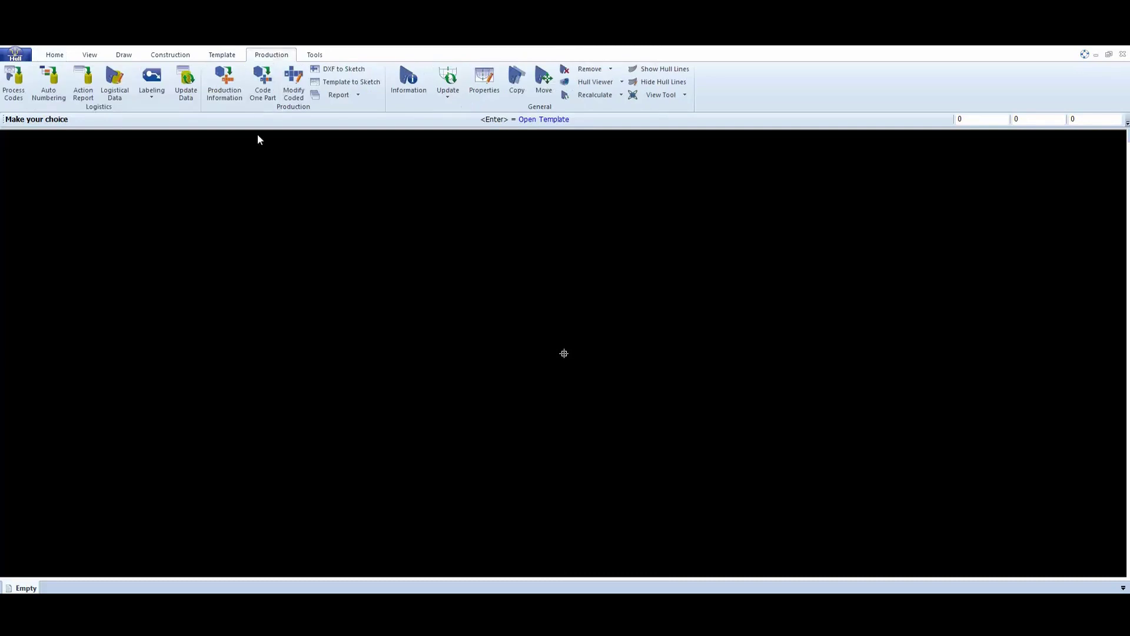
pyautogui.click(235, 85)
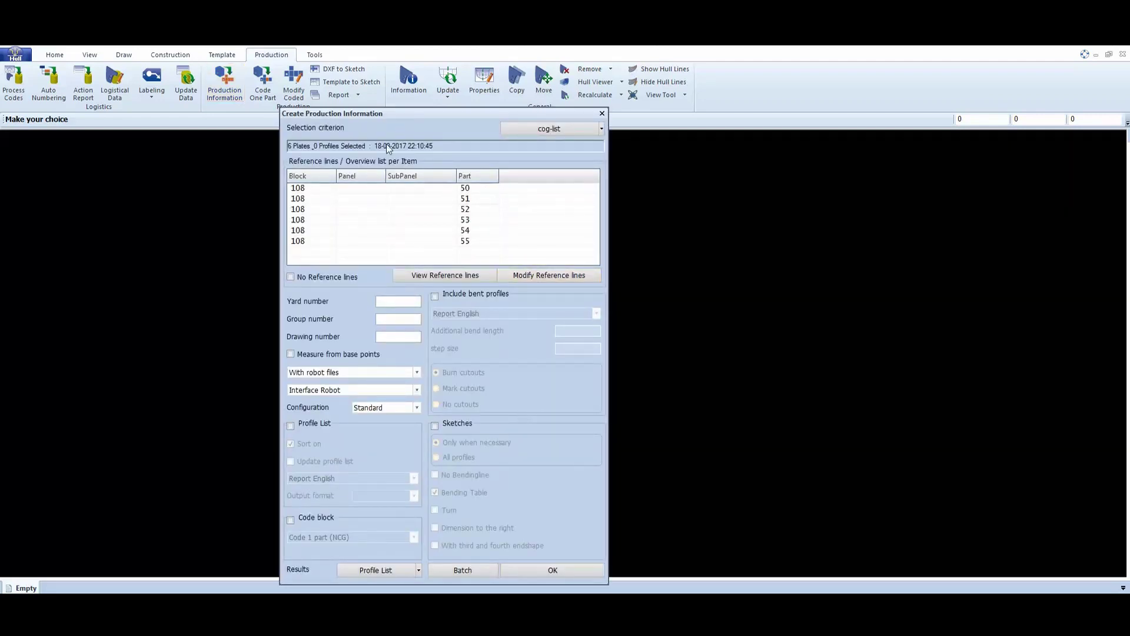
pyautogui.click(602, 129)
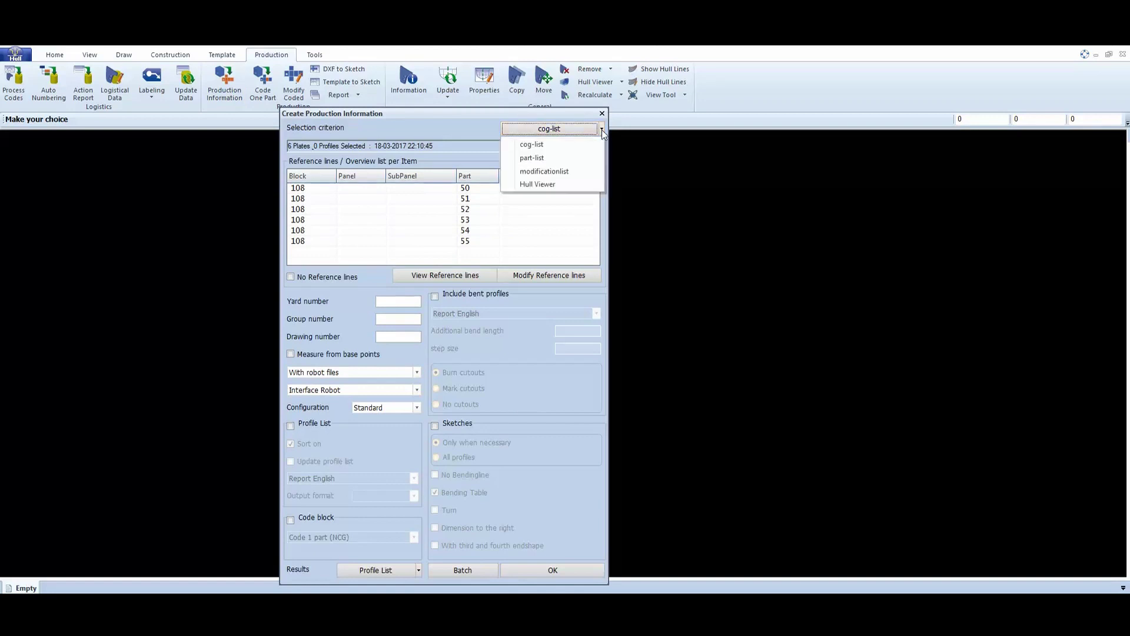
pyautogui.click(550, 160)
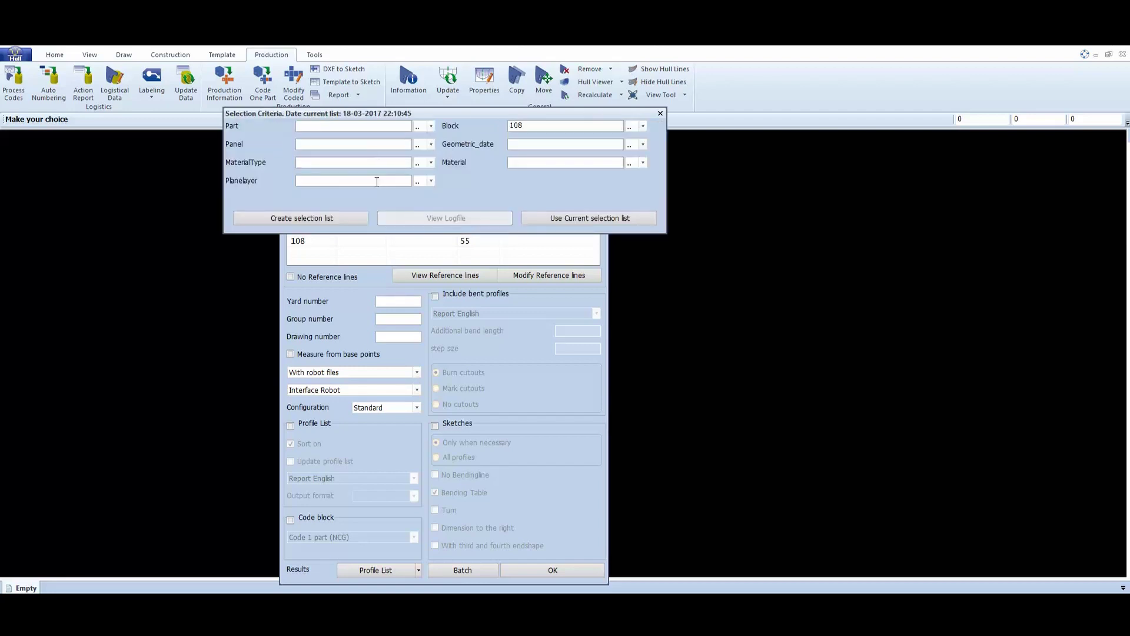
pyautogui.click(324, 126)
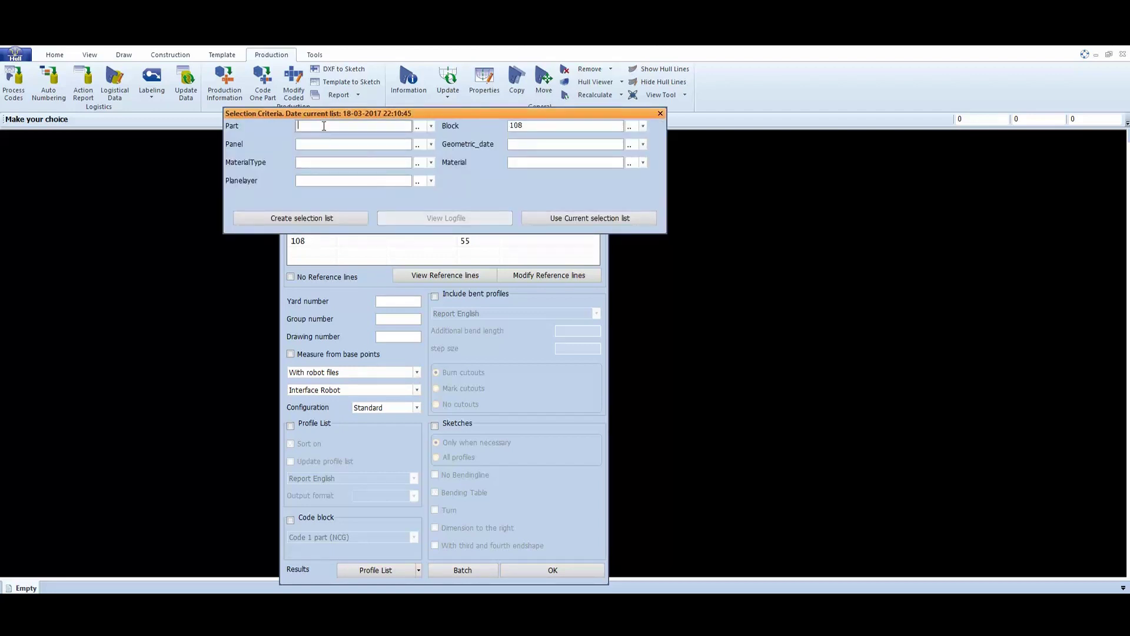
pyautogui.write('51')
pyautogui.click(335, 217)
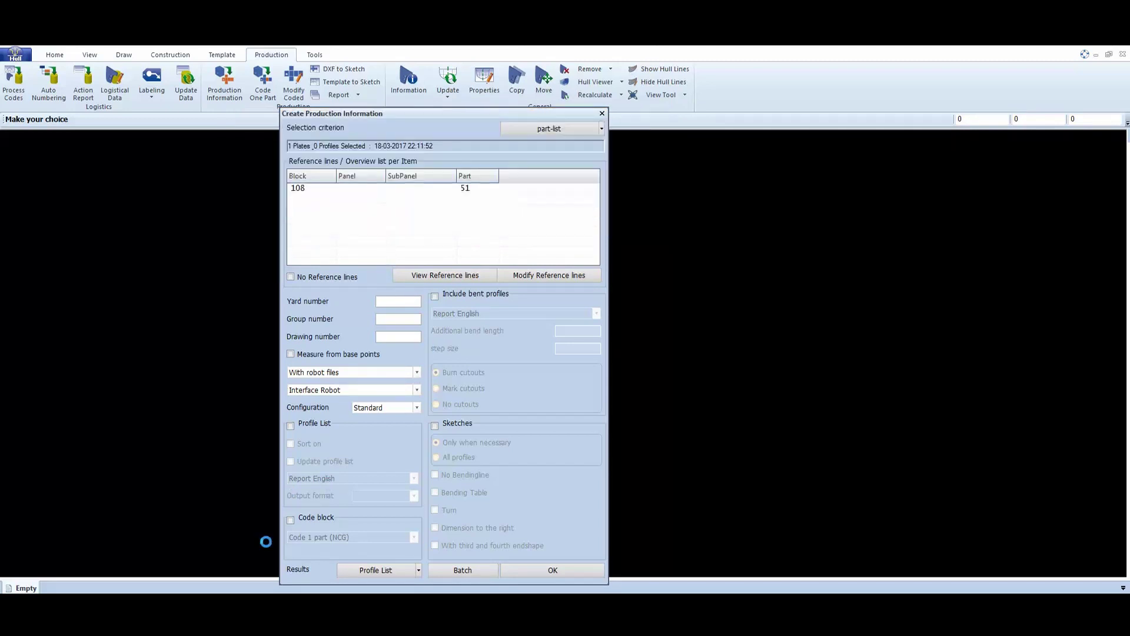
# Create the production information for plate 51 without reference lines and with code block Code 1 part (NCG), and close the dialog
pyautogui.click(292, 520)
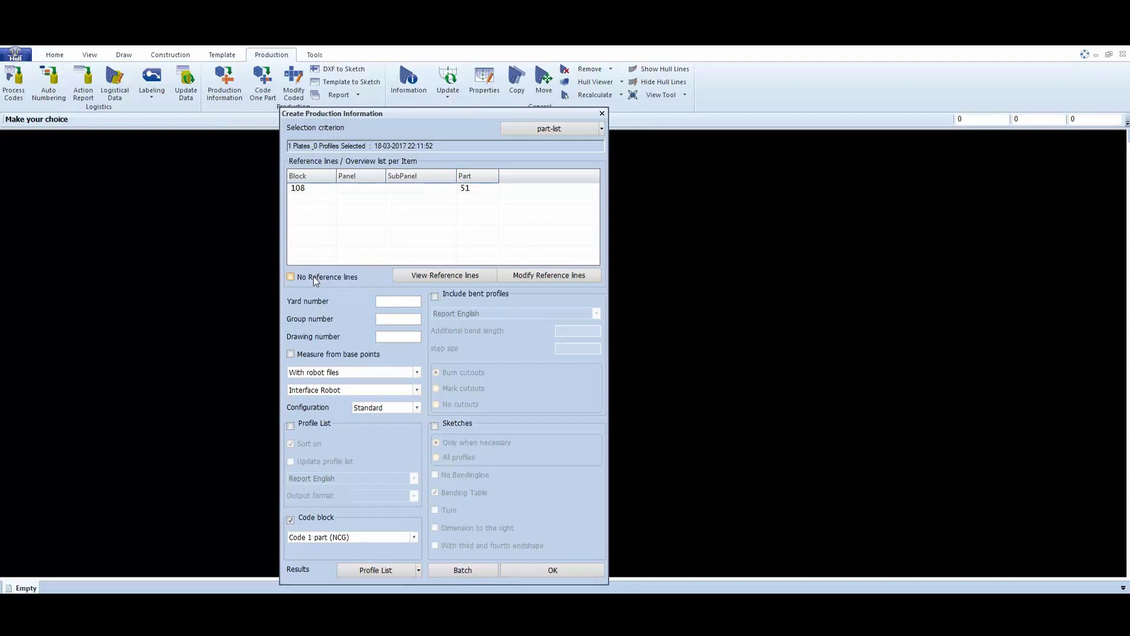
pyautogui.click(291, 278)
pyautogui.click(572, 568)
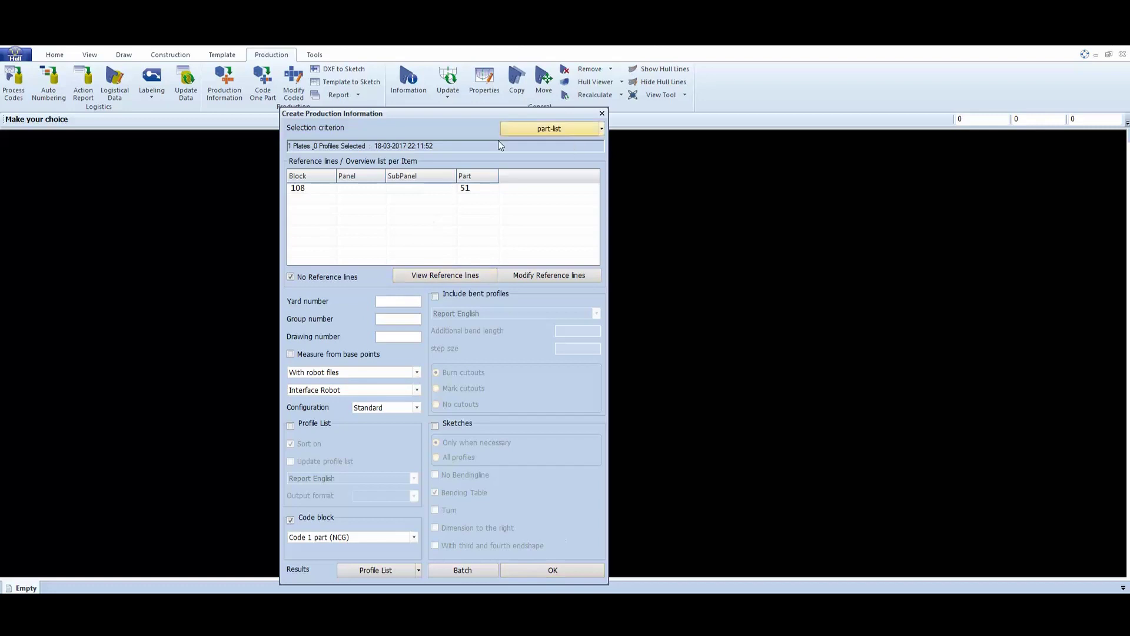
pyautogui.click(601, 112)
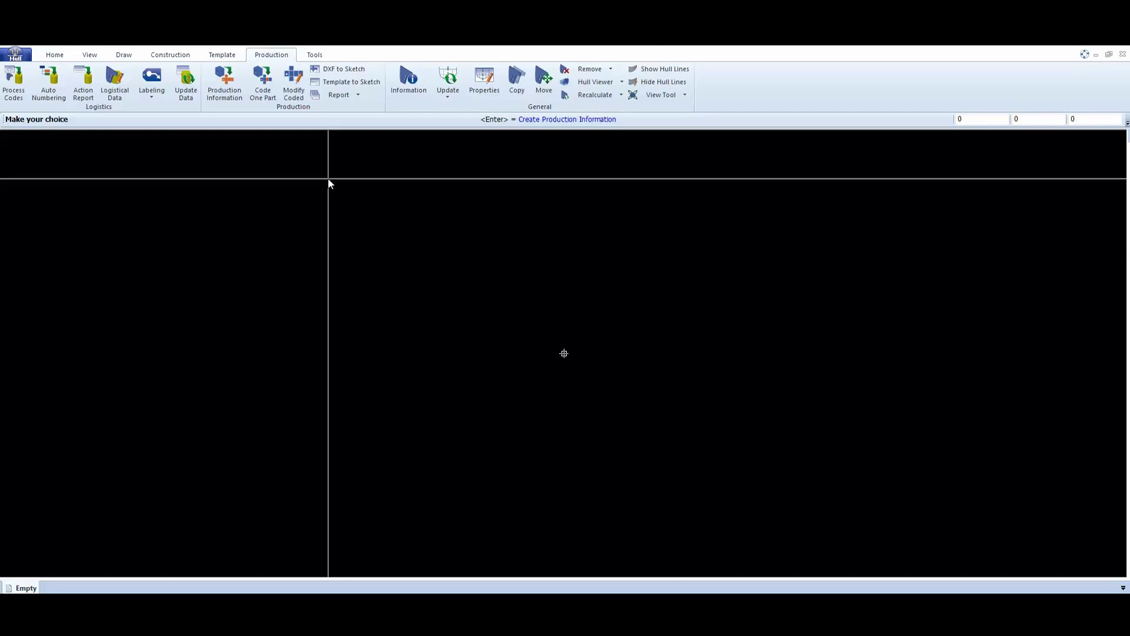
# Open the coded drawing 1000-108---51.dxf and examine the marking lines, labels and contour of plate 51
pyautogui.click(294, 82)
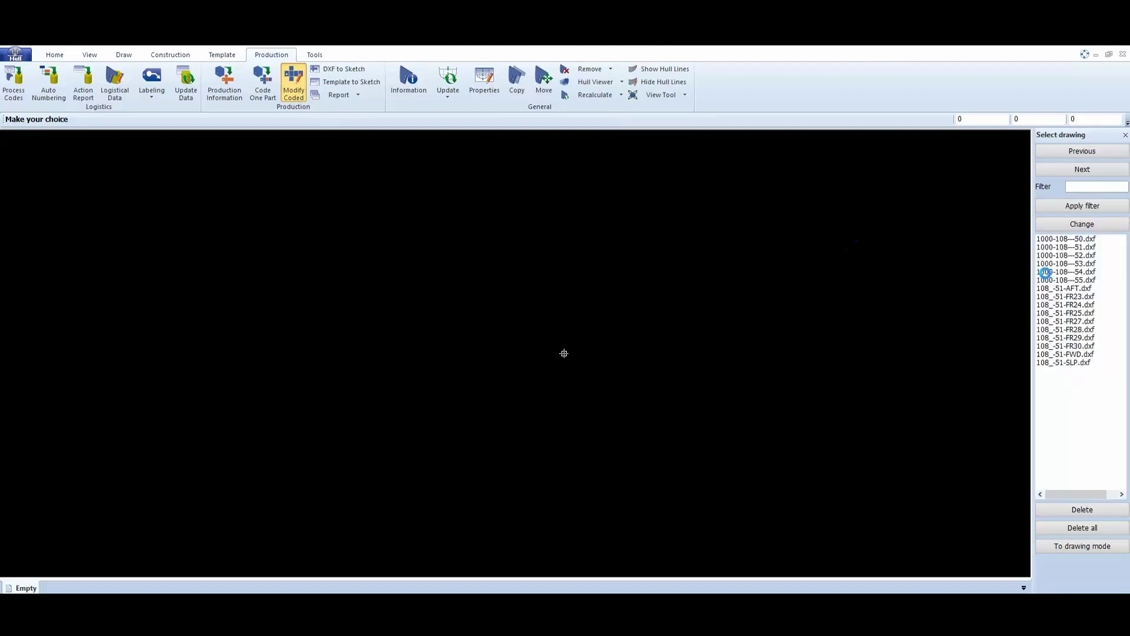
pyautogui.click(1076, 247)
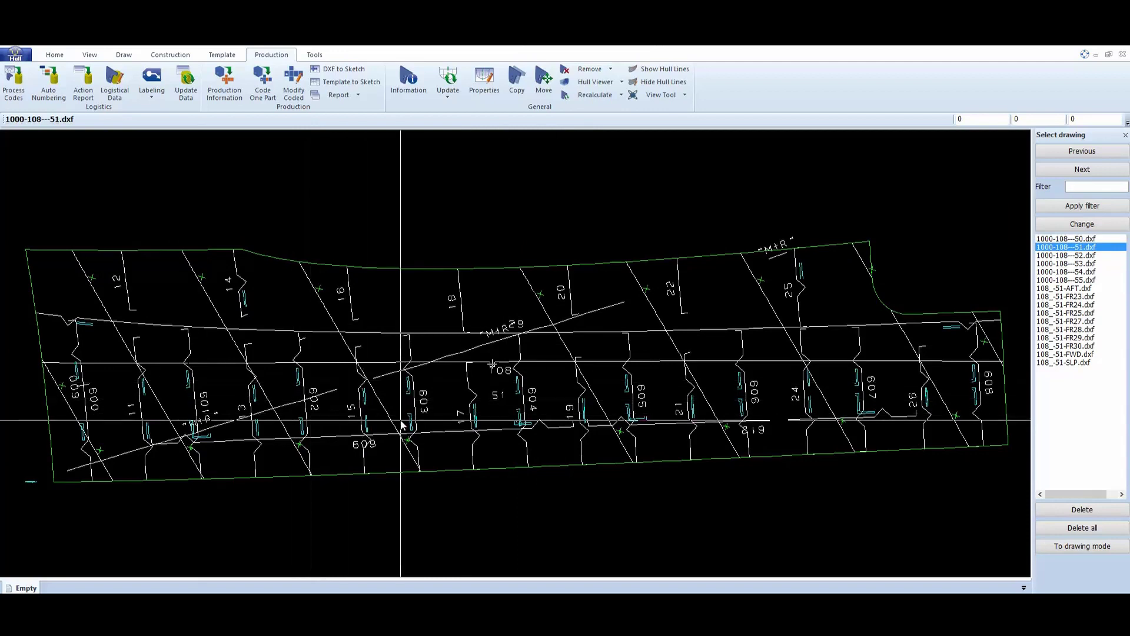
pyautogui.scroll(2, 149, 378)
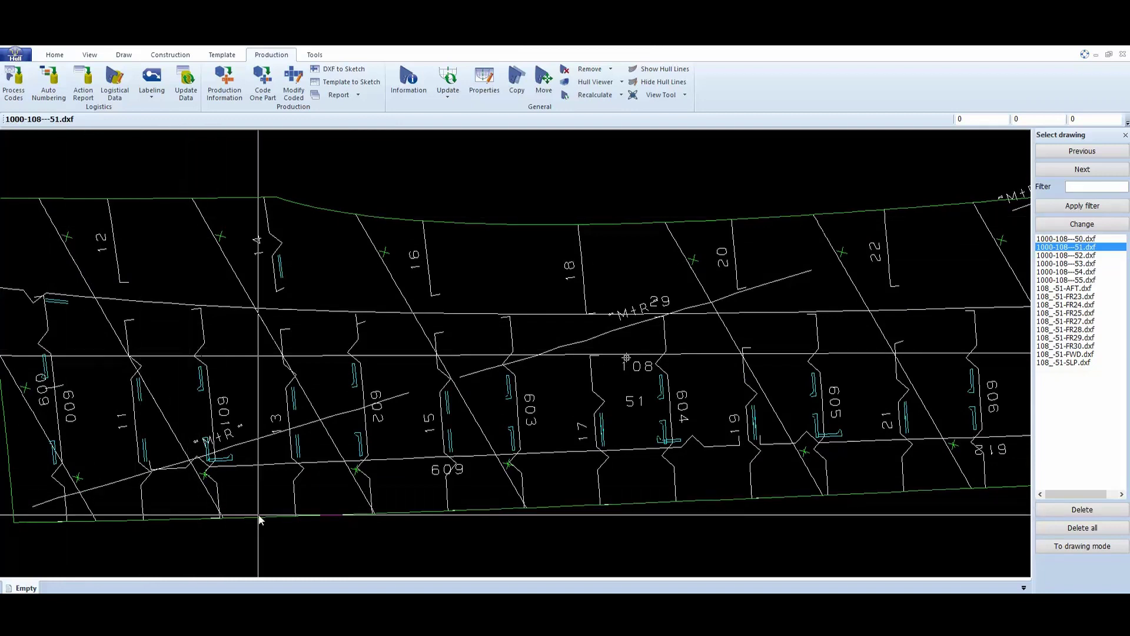
pyautogui.scroll(-1, 215, 433)
pyautogui.scroll(-1, 215, 433)
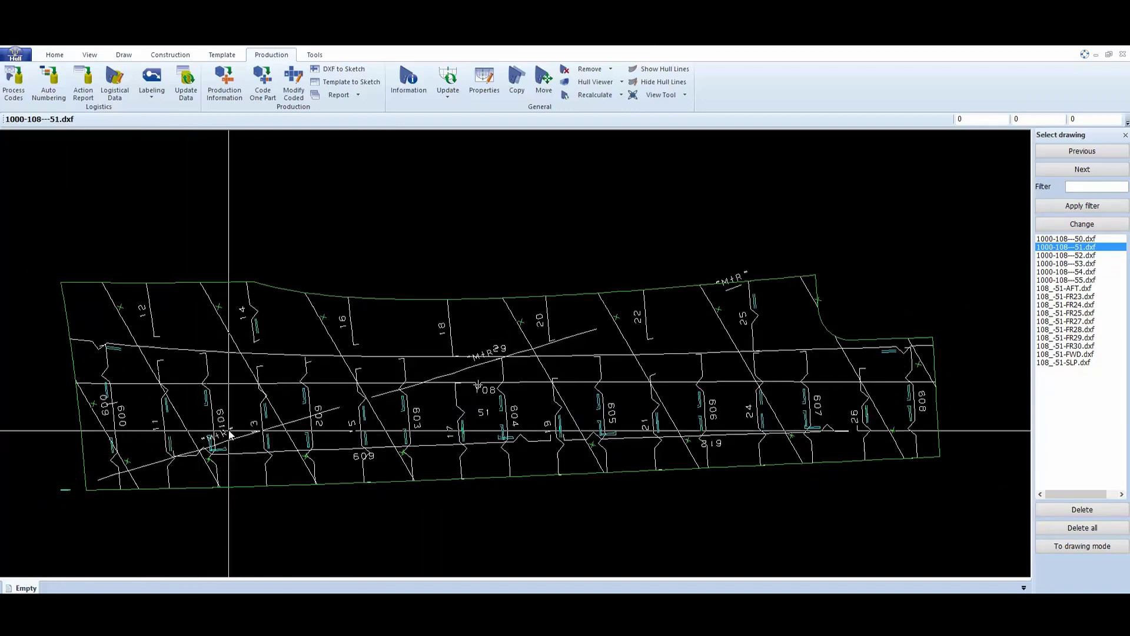
pyautogui.scroll(1, 201, 434)
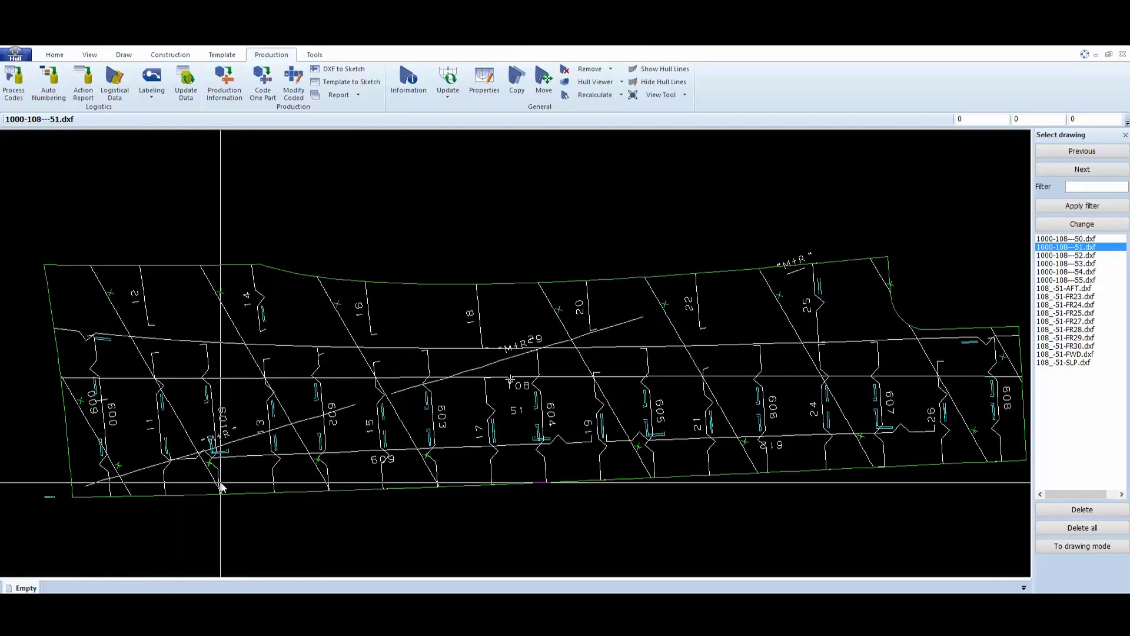
pyautogui.scroll(1, 309, 494)
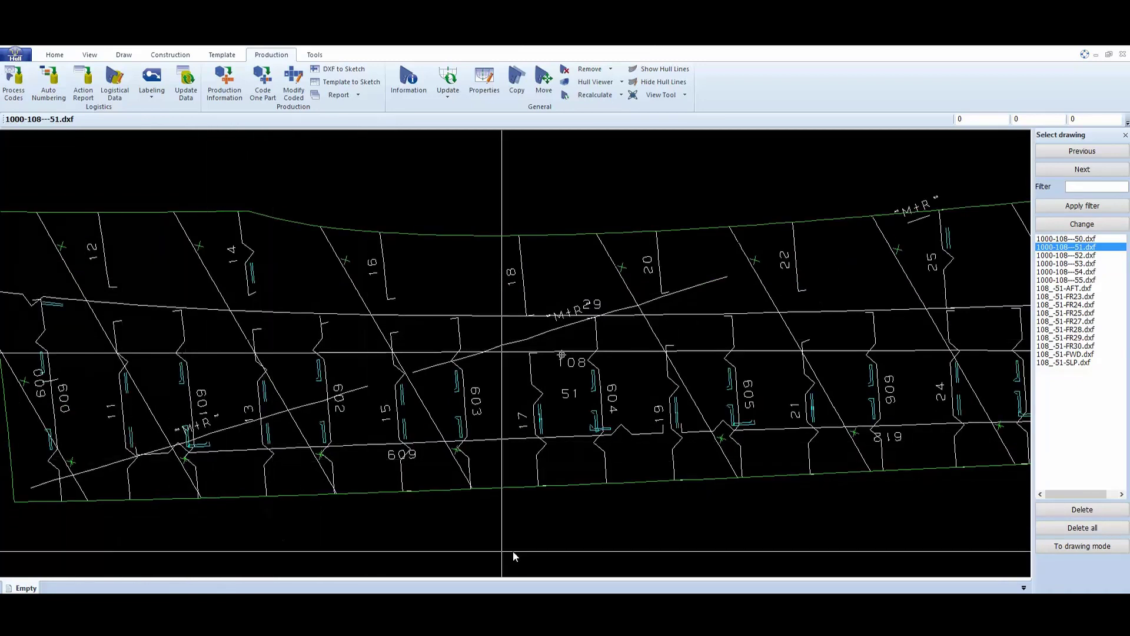
pyautogui.scroll(-1, 514, 550)
pyautogui.moveTo(764, 472)
pyautogui.mouseDown(button='middle')
pyautogui.moveTo(693, 453)
pyautogui.moveTo(725, 454)
pyautogui.mouseUp(button='middle')
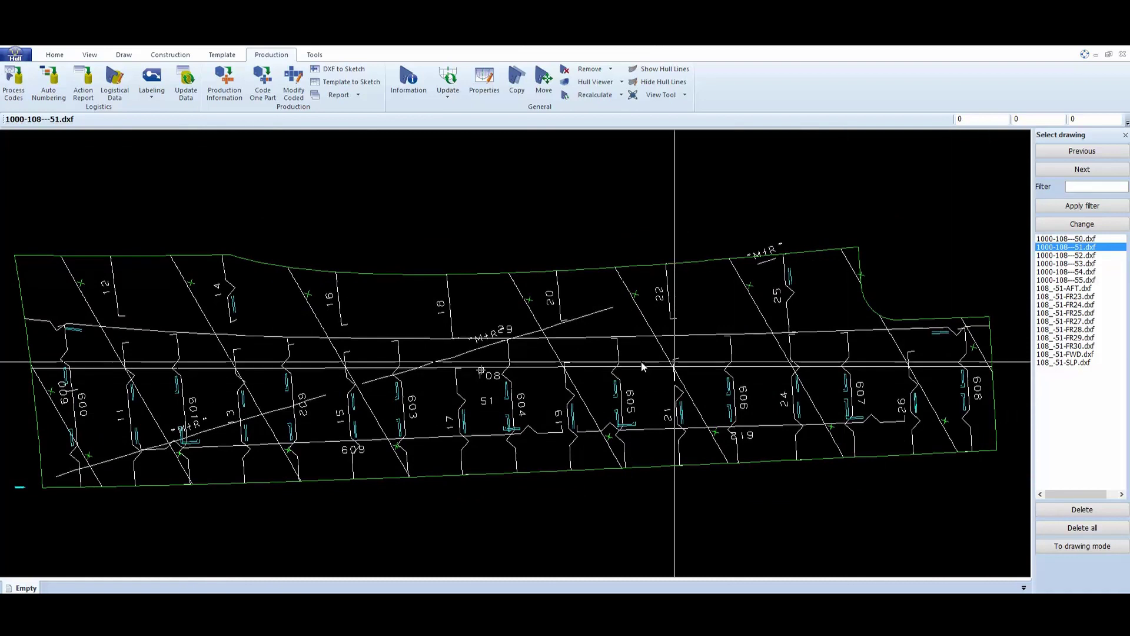
pyautogui.moveTo(210, 374)
pyautogui.mouseDown(button='middle')
pyautogui.moveTo(303, 368)
pyautogui.moveTo(257, 355)
pyautogui.mouseUp(button='middle')
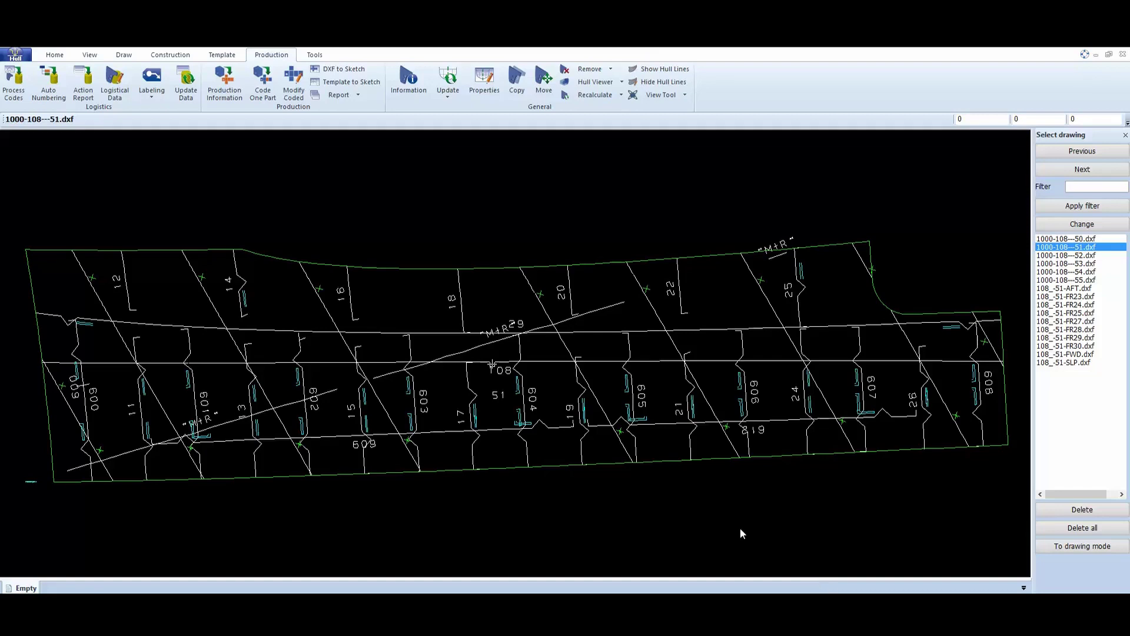
# Create a new template set for plates 51 and 52
pyautogui.click(217, 55)
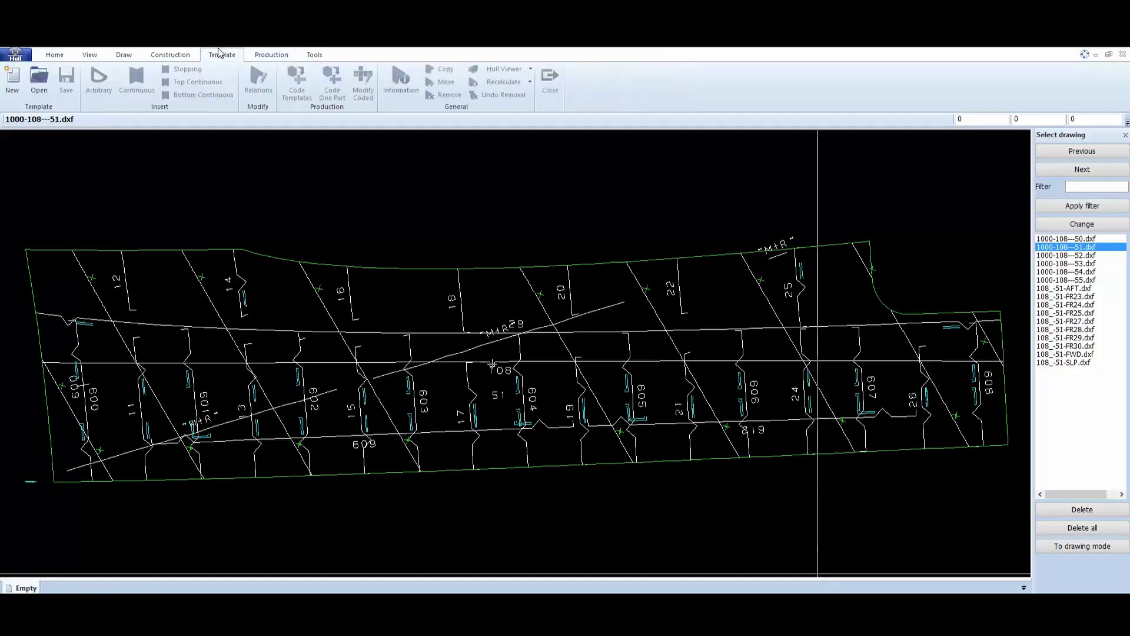
pyautogui.click(13, 88)
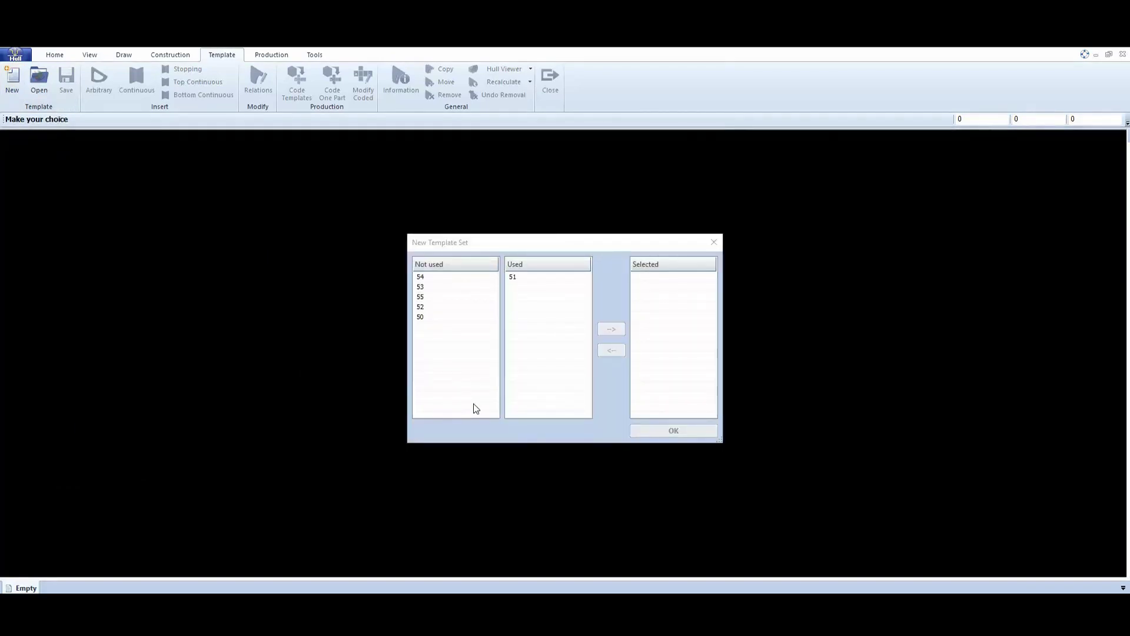
pyautogui.click(565, 276)
pyautogui.click(611, 328)
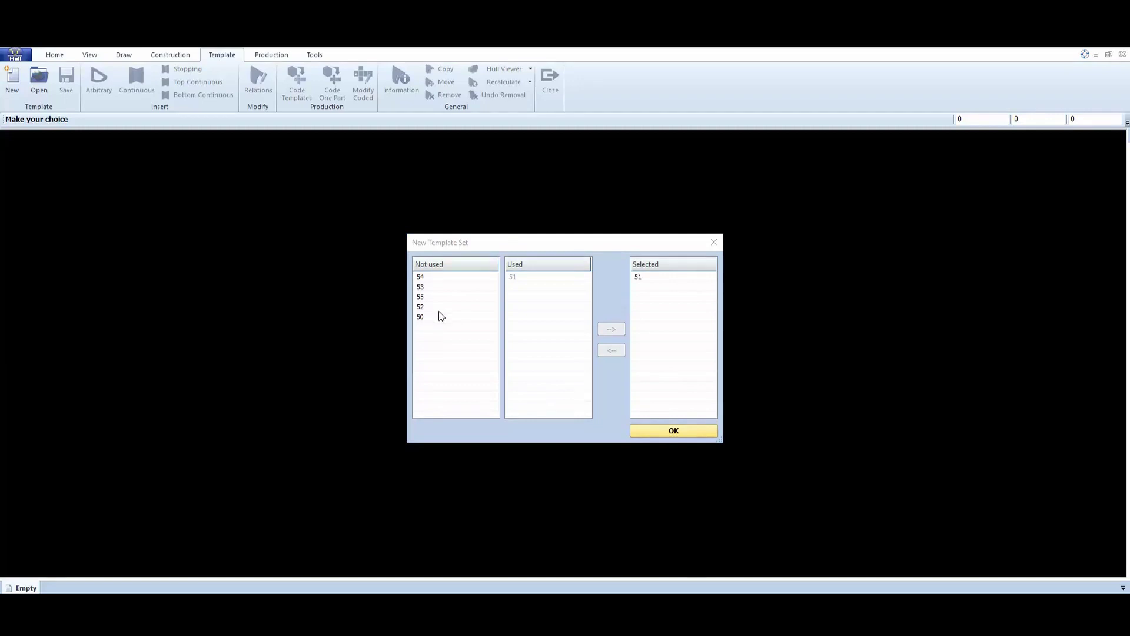
pyautogui.click(460, 306)
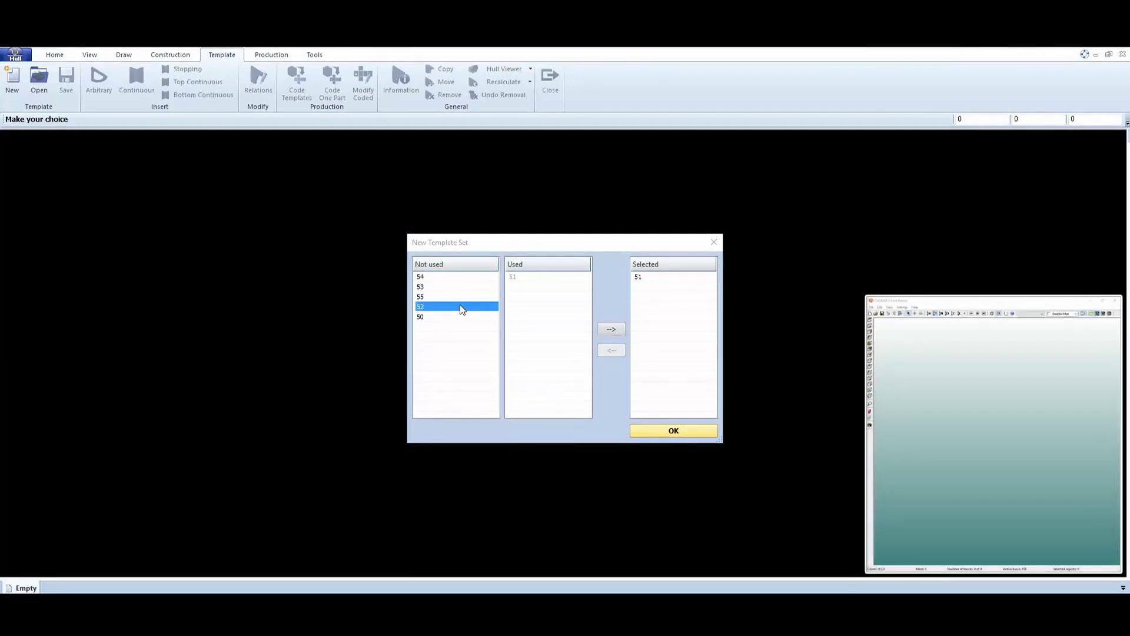
pyautogui.click(612, 330)
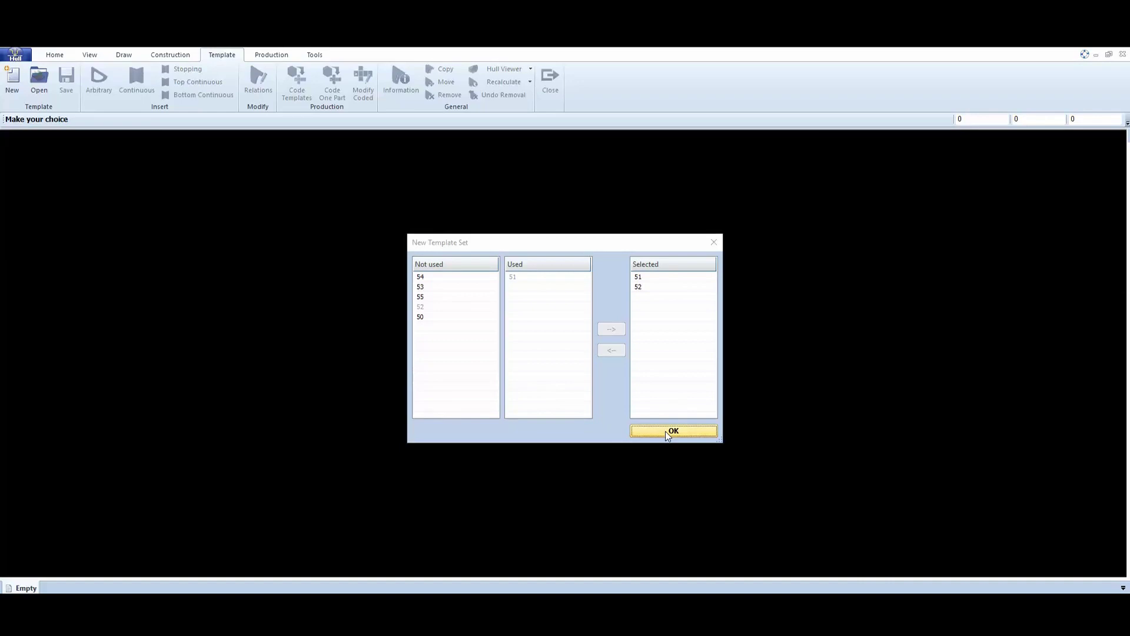
pyautogui.click(673, 430)
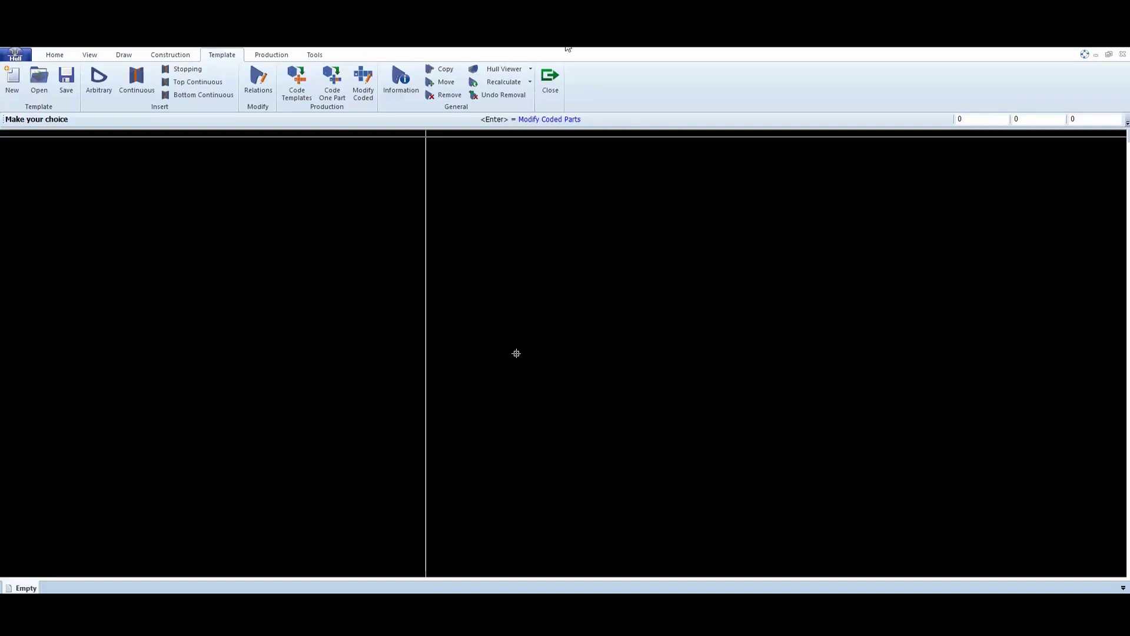
# Close the template session and save the template set for plates 51 and 52 as PL 51_52 with Jig as production information
pyautogui.click(551, 80)
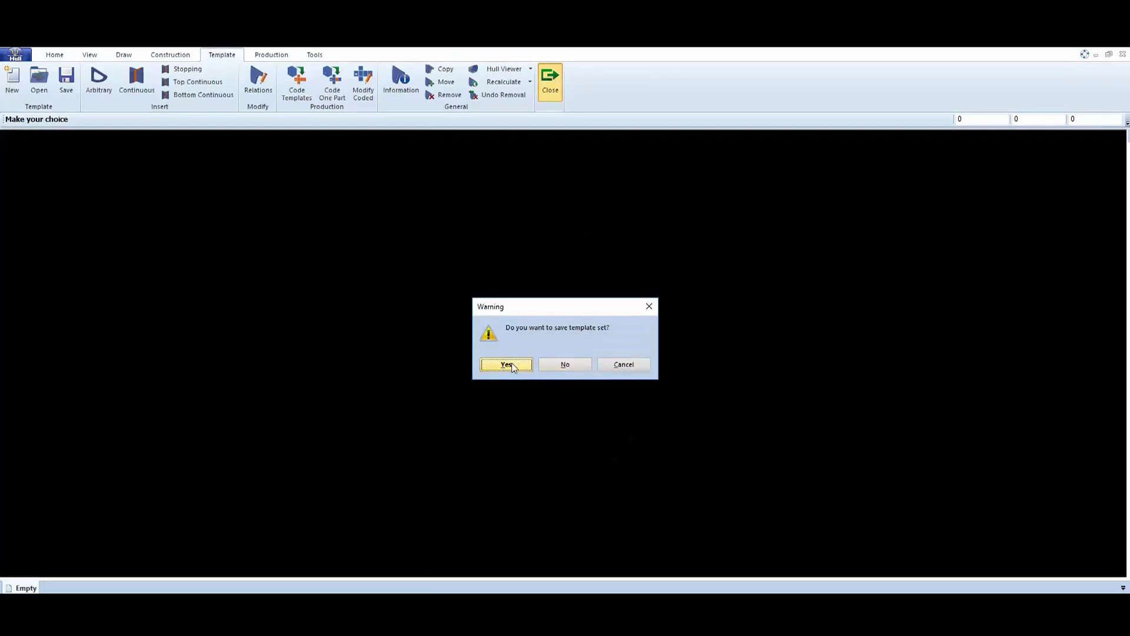
pyautogui.click(506, 363)
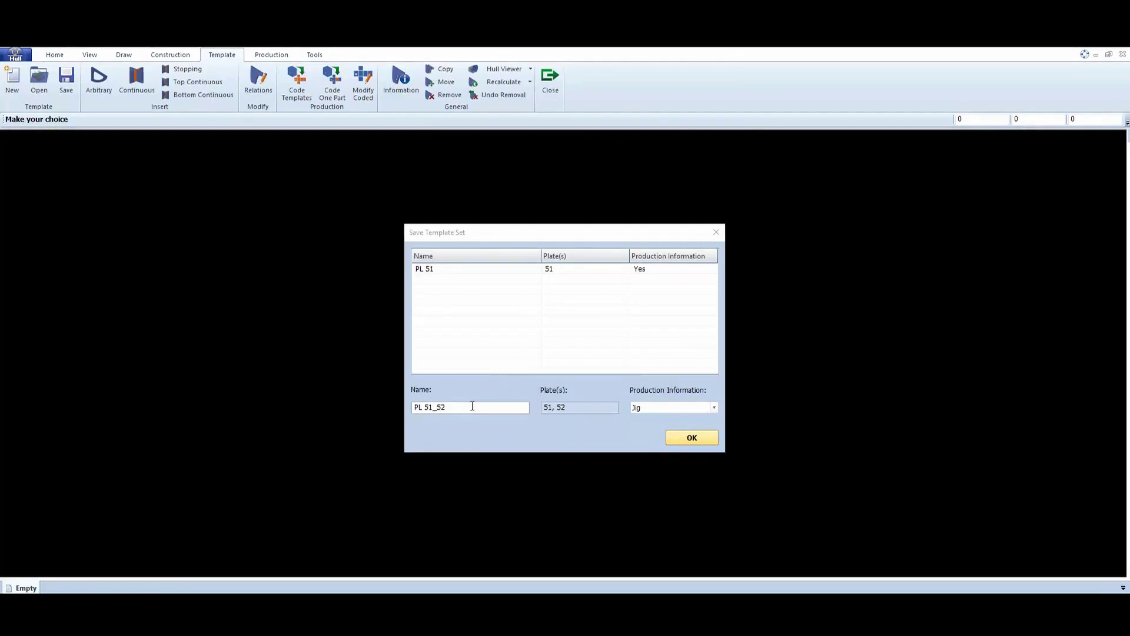
pyautogui.click(507, 413)
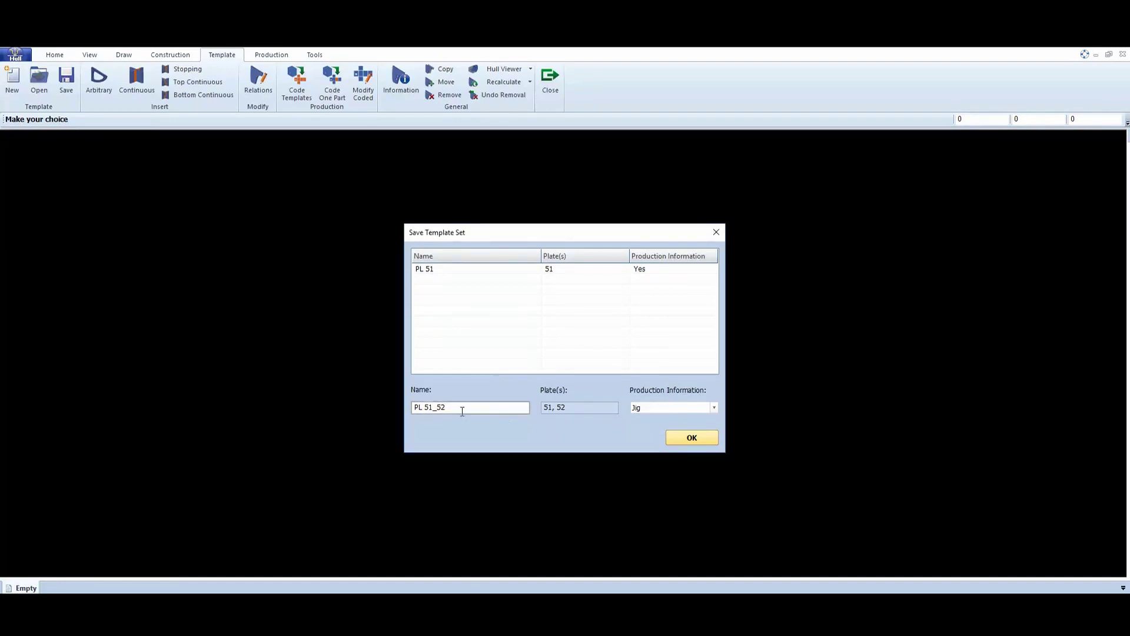
pyautogui.moveTo(468, 407); pyautogui.dragTo(425, 409)
pyautogui.click(486, 406)
pyautogui.click(711, 407)
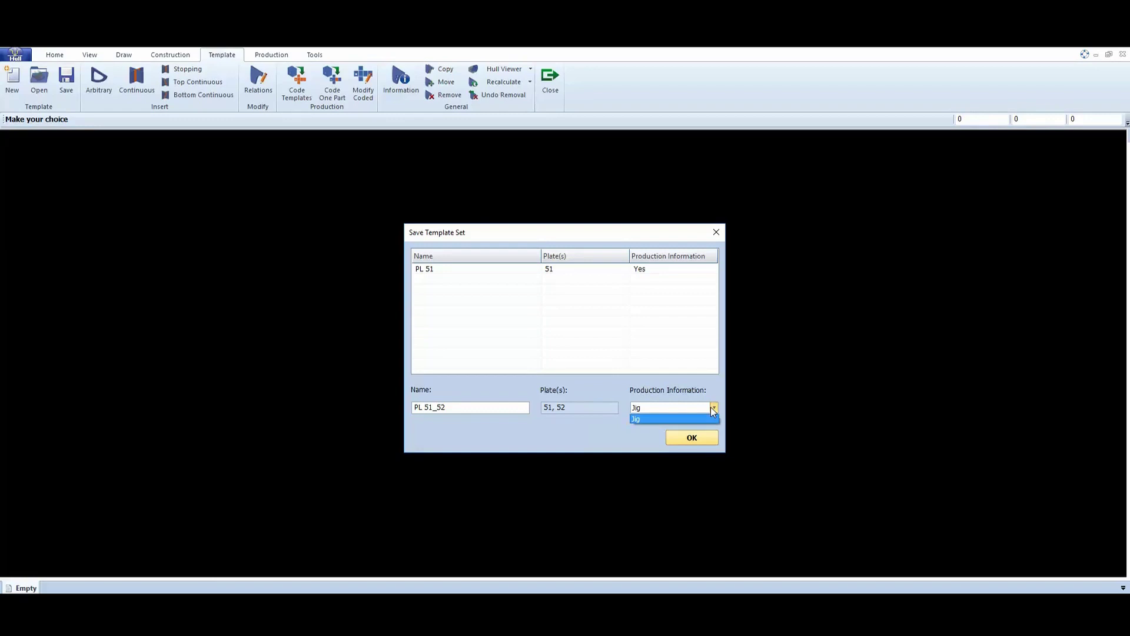
pyautogui.click(711, 408)
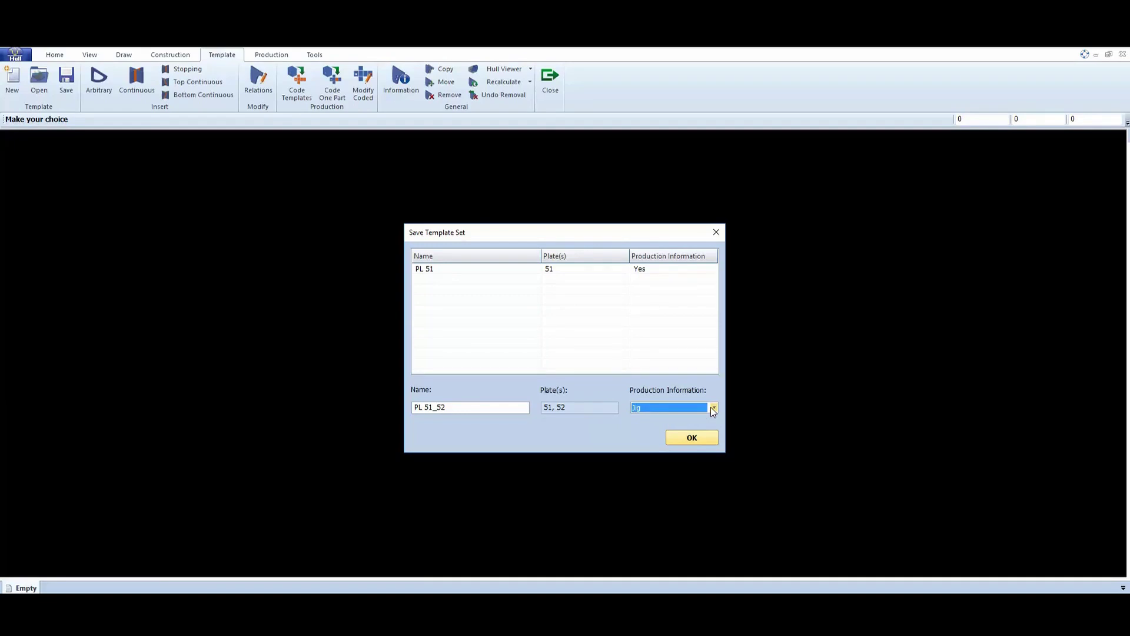
pyautogui.click(693, 439)
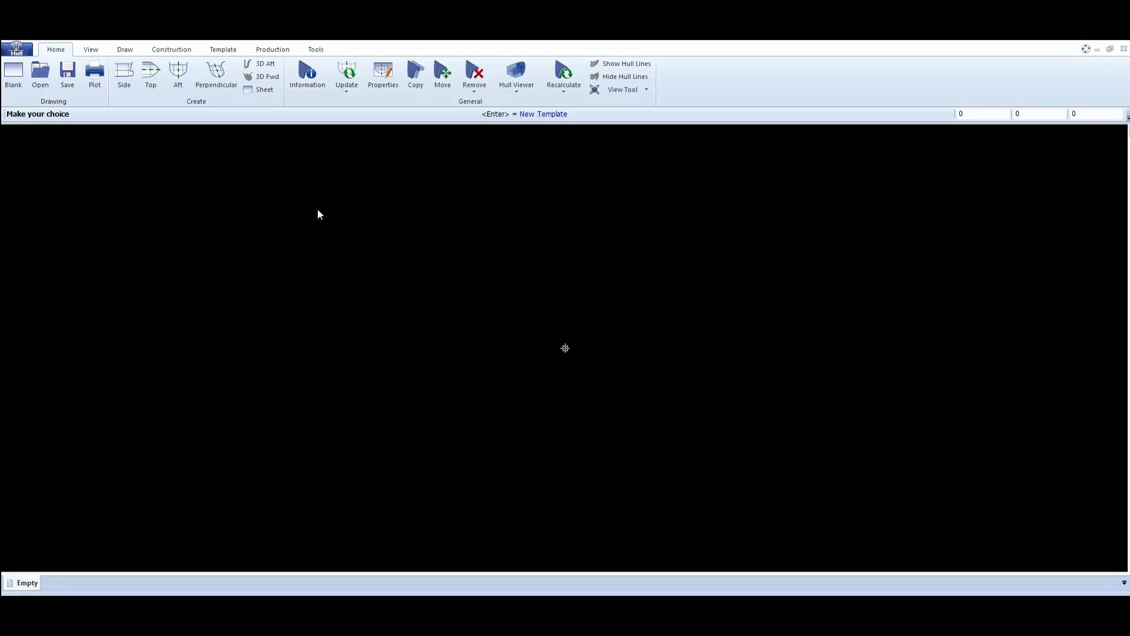
# Create a perpendicular jig plane view for template set PL 51_52, adjusting the minimum and maximum length of the view area
pyautogui.click(219, 84)
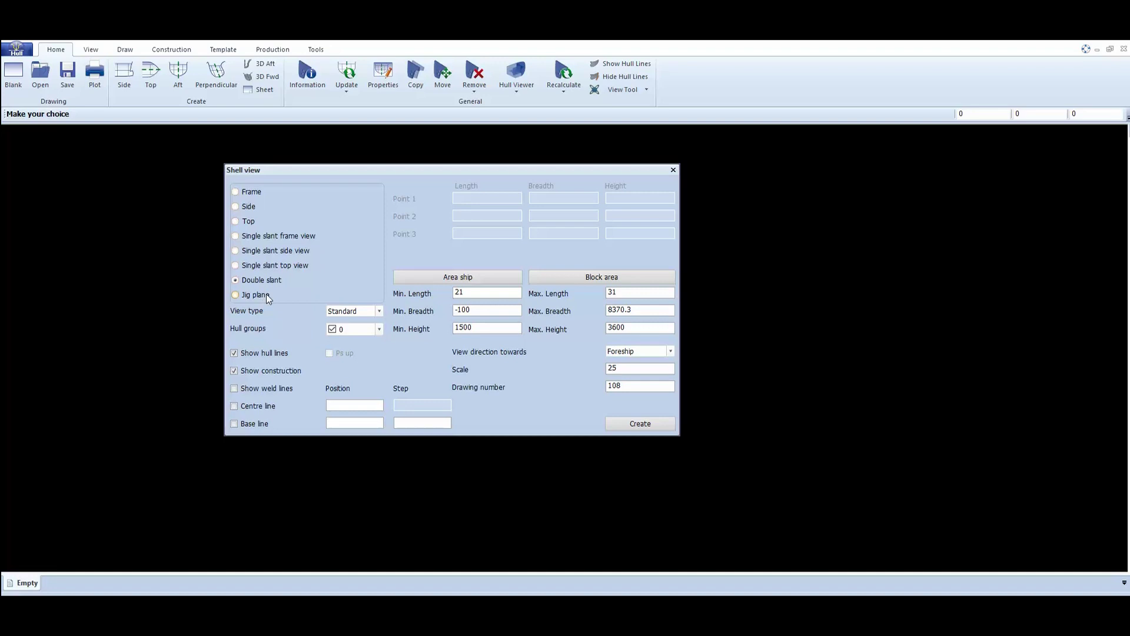
pyautogui.click(266, 295)
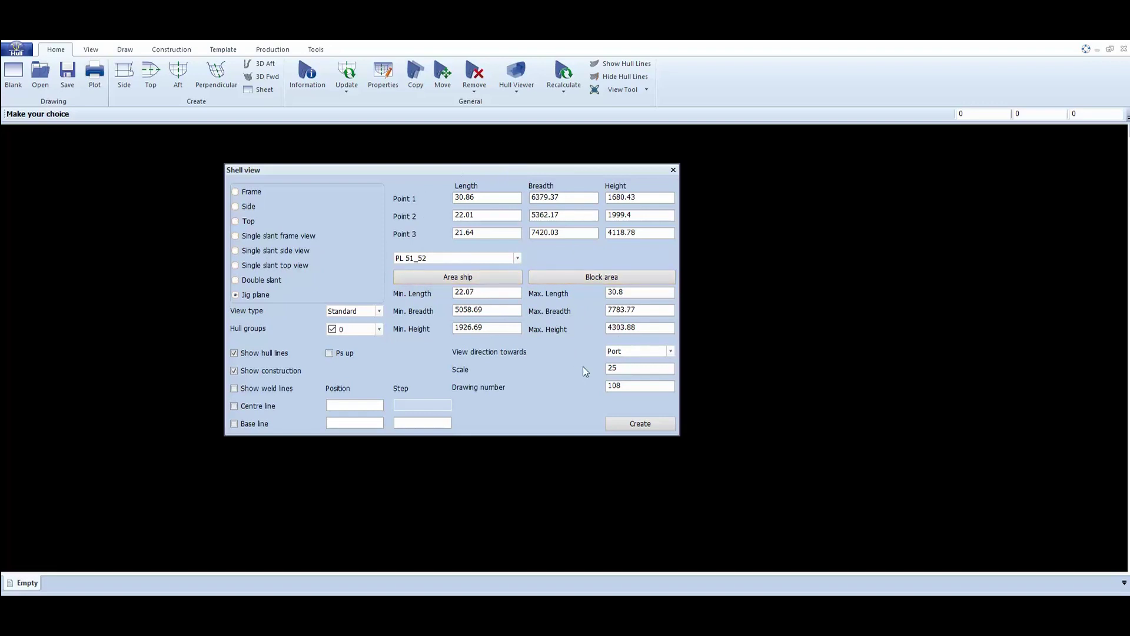
pyautogui.click(481, 291)
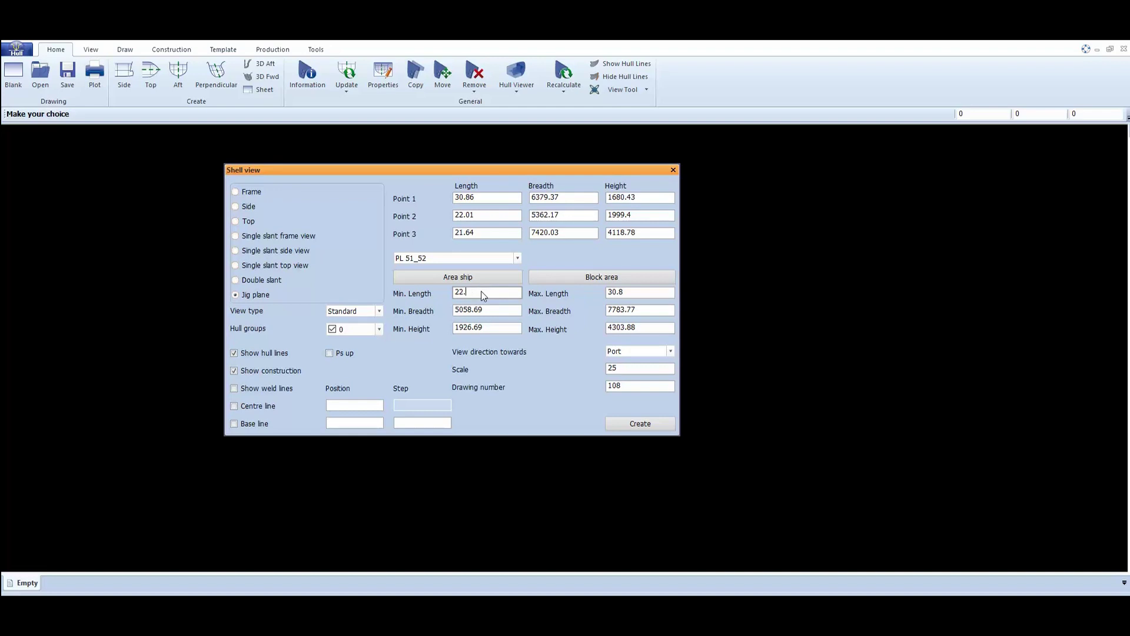
pyautogui.click(637, 293)
pyautogui.click(634, 424)
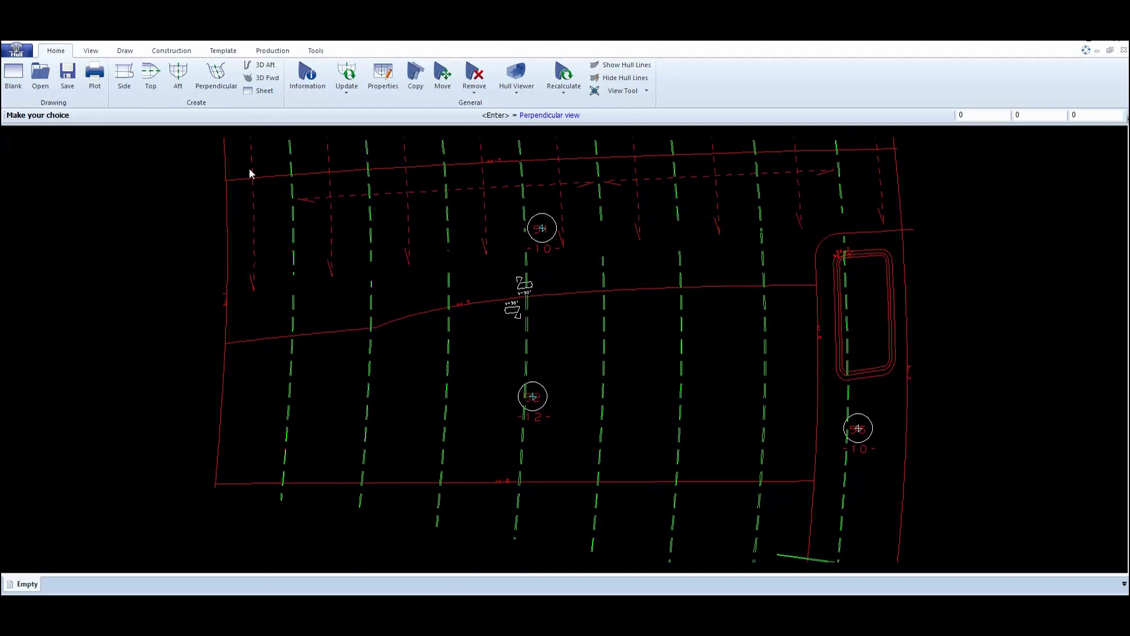
# Add jig pillar heights with pins 500 apart in length and breadth, minimum height 100 and text height factor 1
pyautogui.click(124, 52)
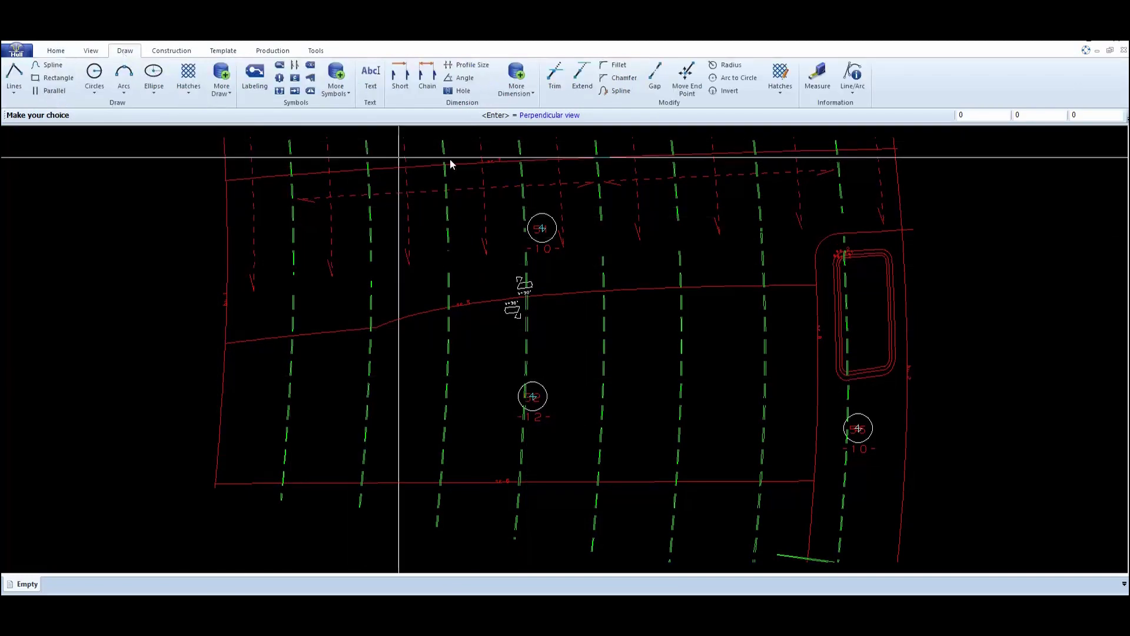
pyautogui.click(521, 96)
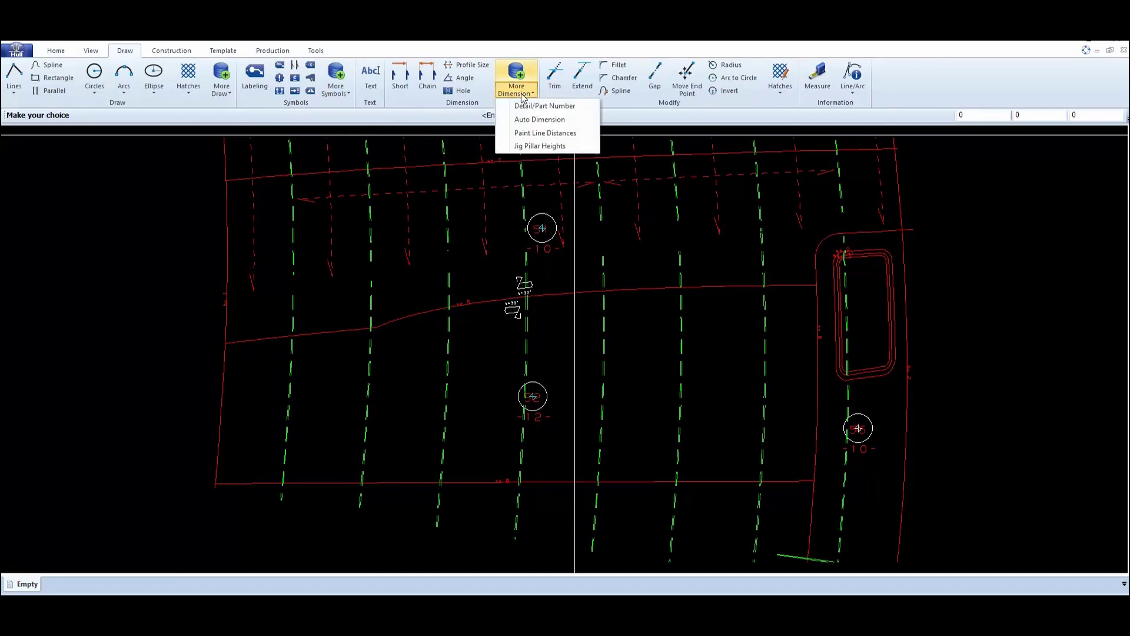
pyautogui.click(550, 146)
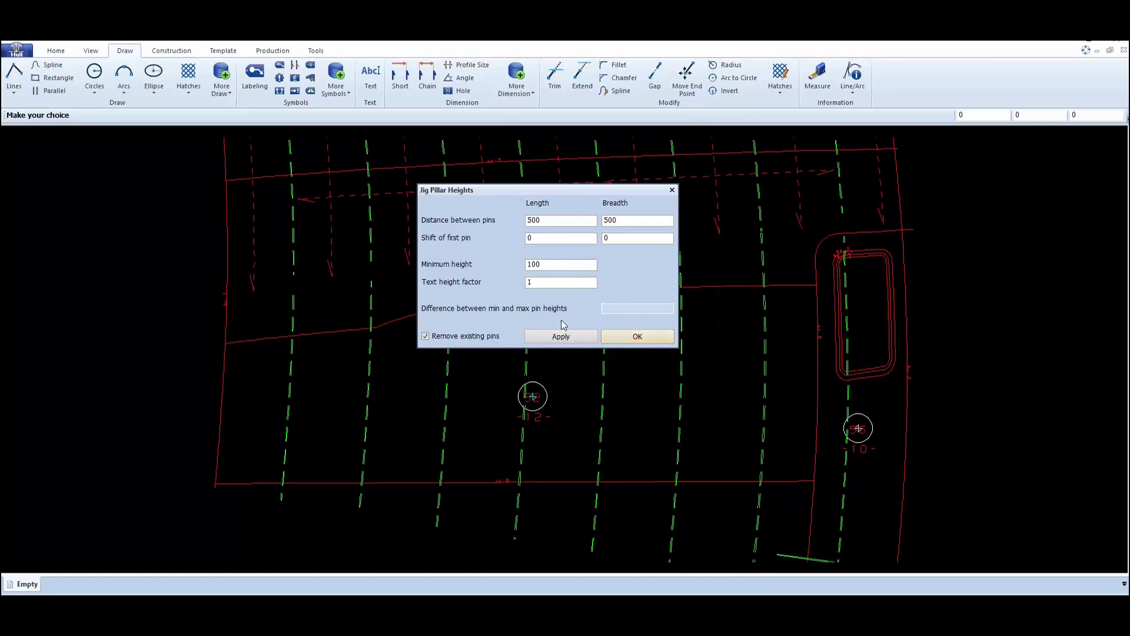
pyautogui.click(561, 337)
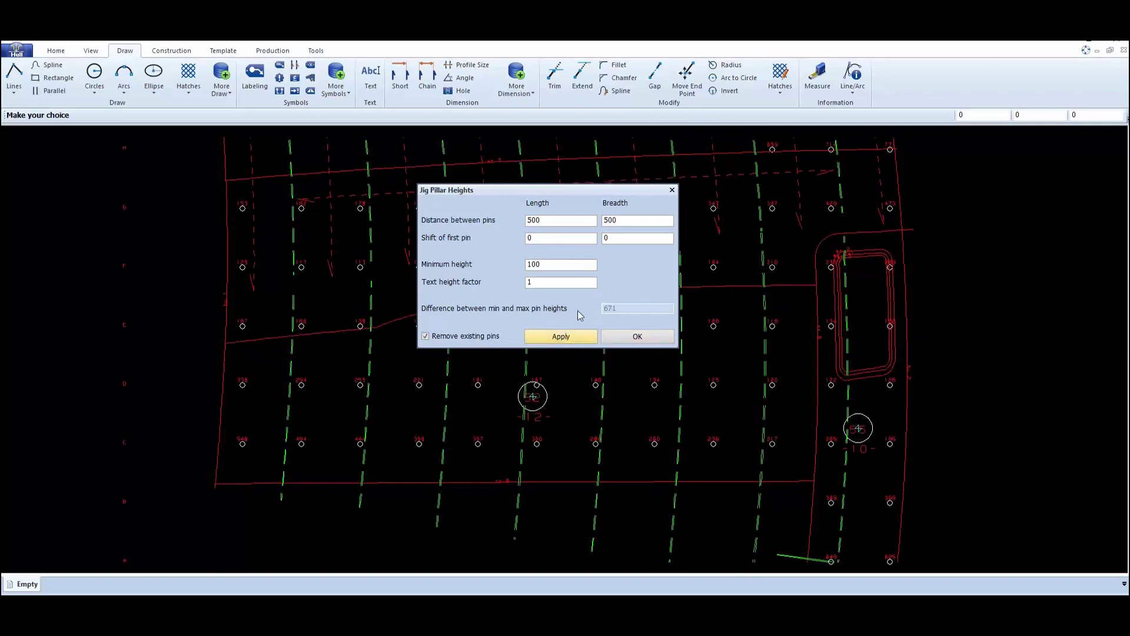
pyautogui.moveTo(569, 189); pyautogui.dragTo(188, 241)
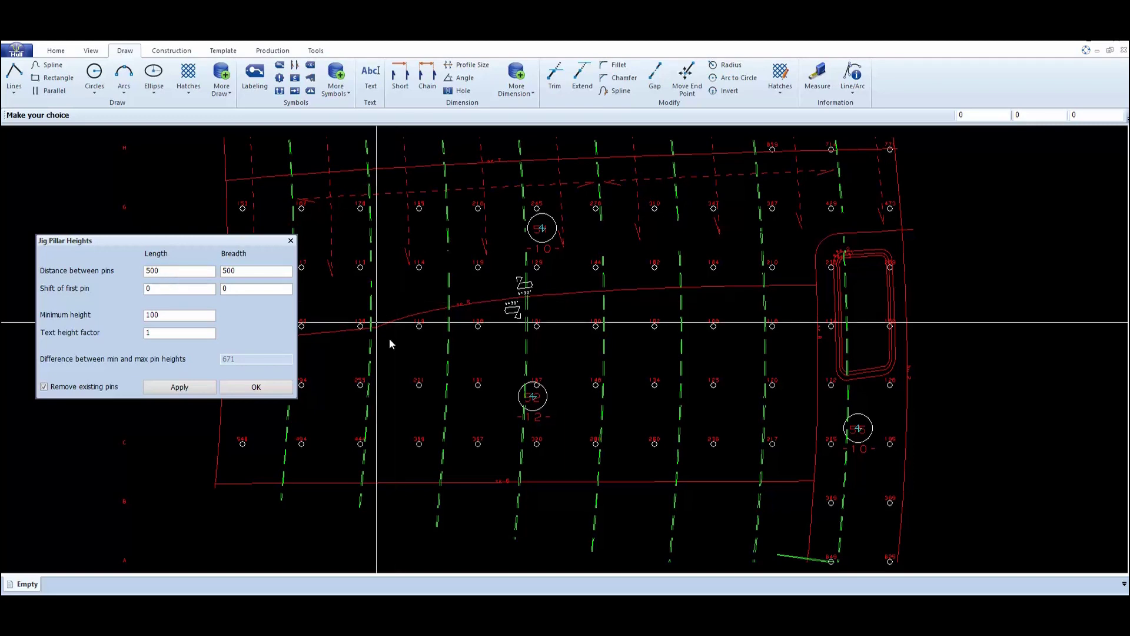
# Examine the jig pin heights and the row and column labels across the plates
pyautogui.scroll(2, 398, 331)
pyautogui.moveTo(398, 331); pyautogui.dragTo(449, 345, button='middle')
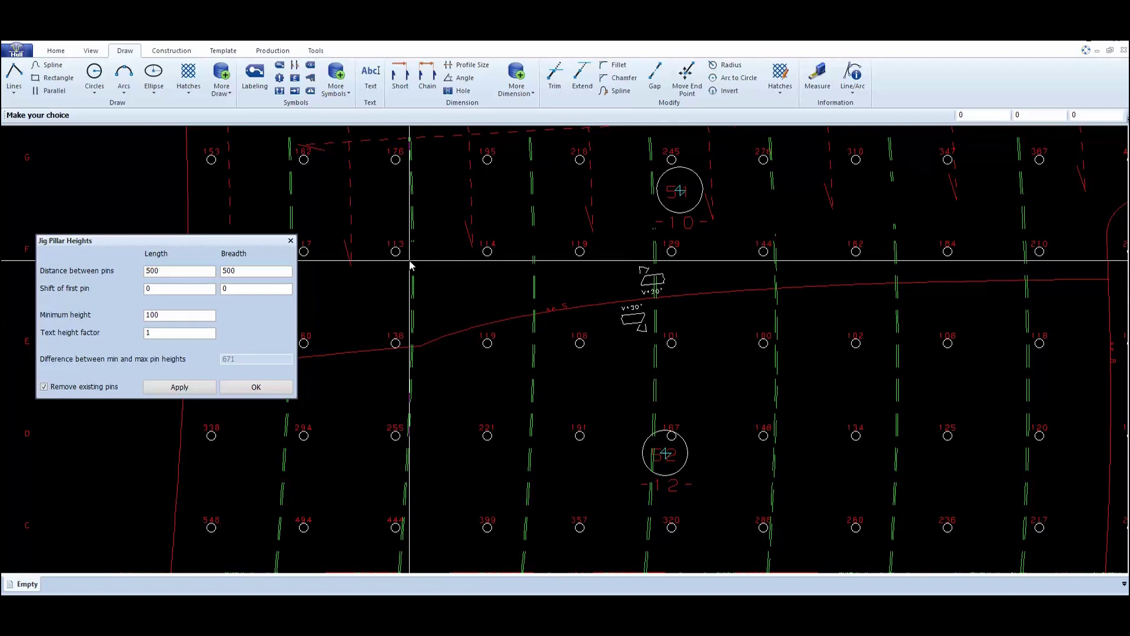
pyautogui.click(235, 272)
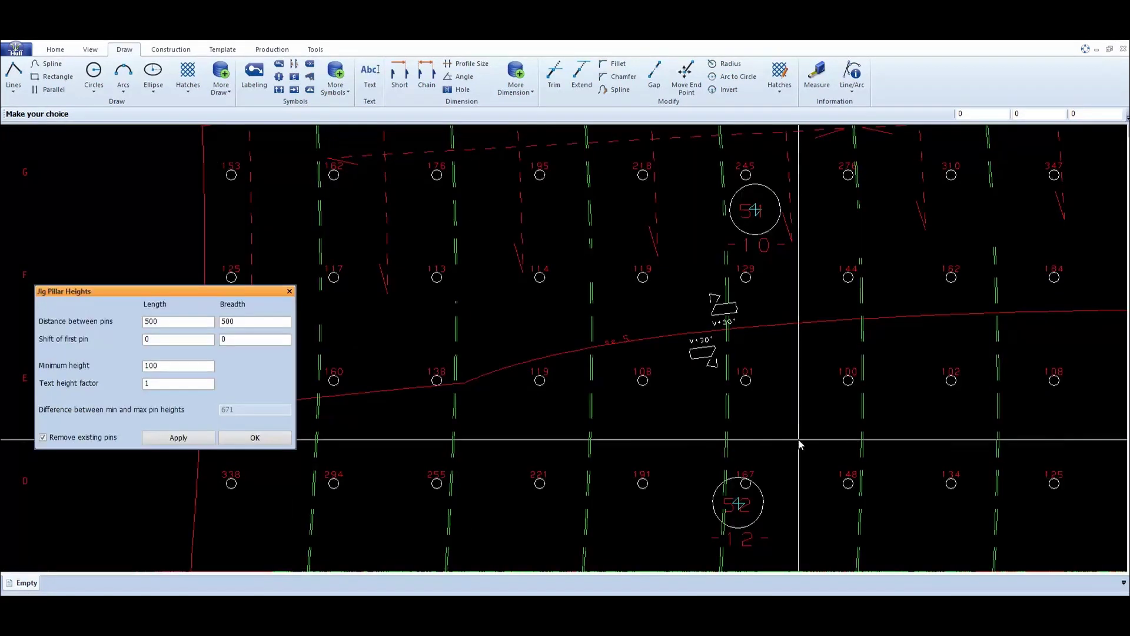
pyautogui.scroll(-5, 799, 445)
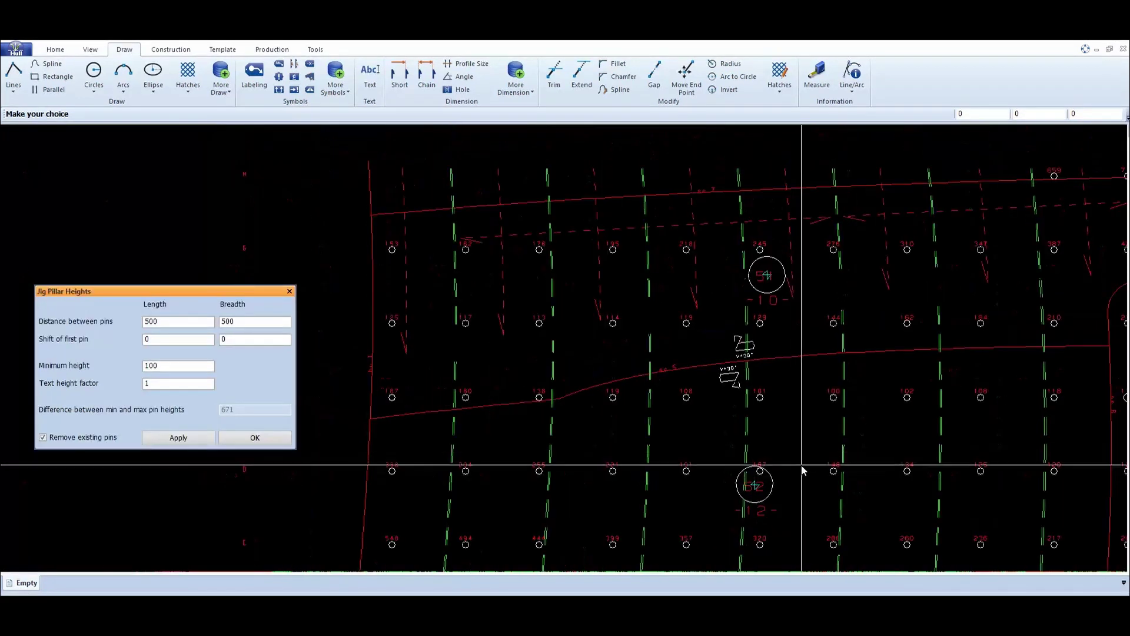
pyautogui.moveTo(754, 410)
pyautogui.mouseDown(button='middle')
pyautogui.moveTo(714, 365)
pyautogui.moveTo(677, 378)
pyautogui.mouseUp(button='middle')
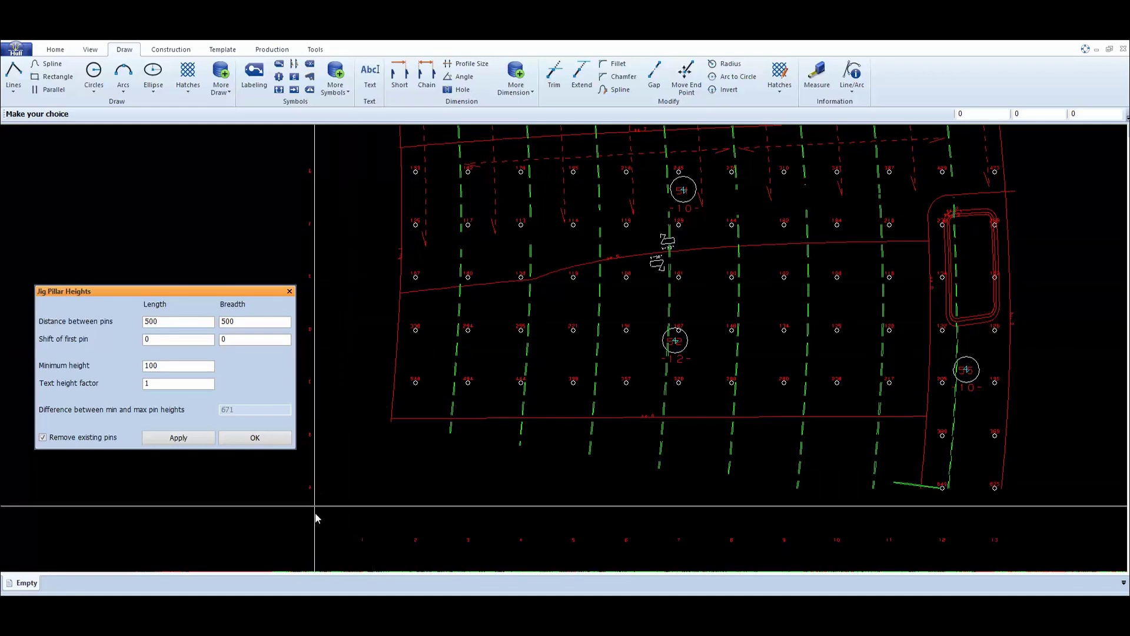
pyautogui.scroll(-1, 968, 510)
pyautogui.moveTo(967, 509); pyautogui.dragTo(828, 487, button='middle')
pyautogui.scroll(1, 816, 509)
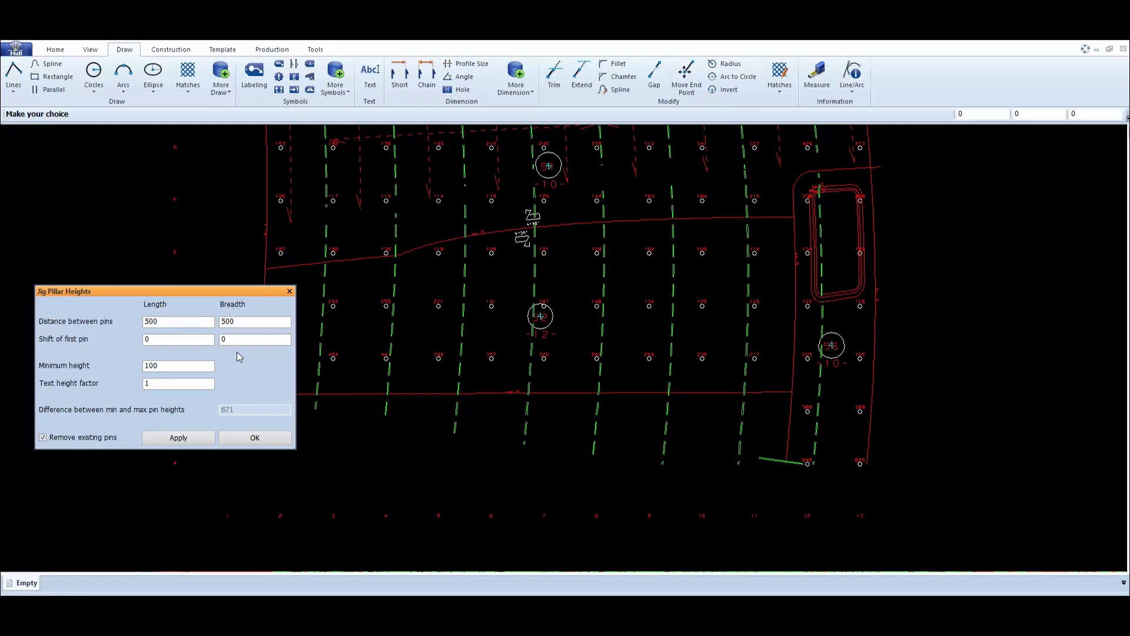
# Set the breadth shift of the first pin to 500 and regenerate the jig pins
pyautogui.click(180, 335)
pyautogui.write('5')
pyautogui.write('0')
pyautogui.click(240, 338)
pyautogui.write('500')
pyautogui.click(179, 438)
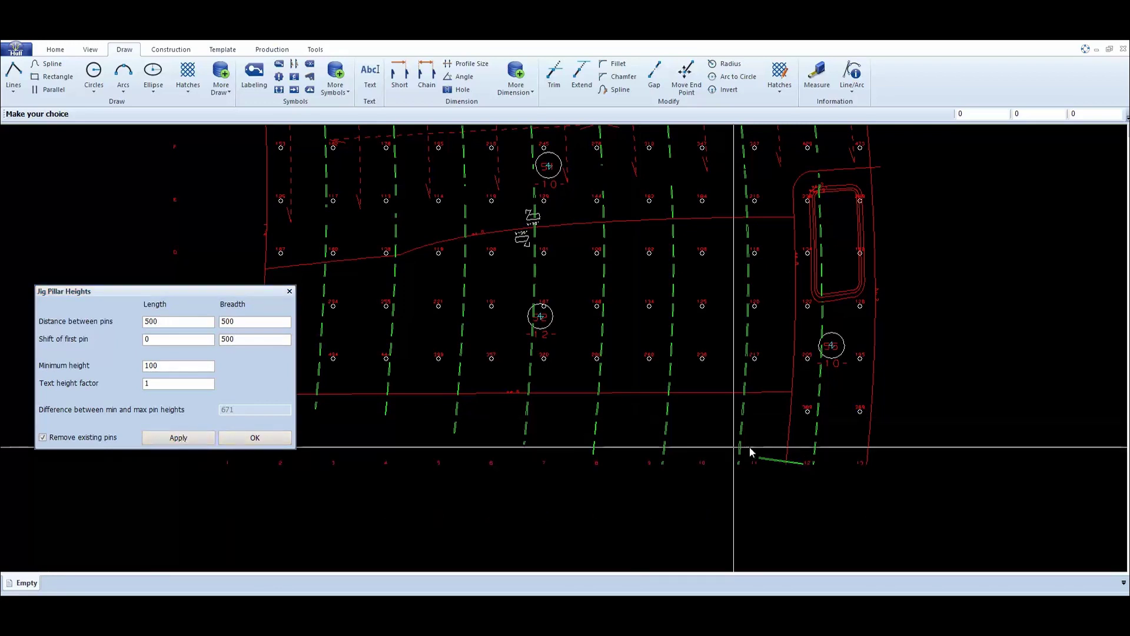
# Review the minimum height and text height factor settings and examine the lowest pins along the seam between plates 51 and 52
pyautogui.moveTo(839, 477)
pyautogui.mouseDown(button='middle')
pyautogui.moveTo(841, 455)
pyautogui.moveTo(877, 503)
pyautogui.mouseUp(button='middle')
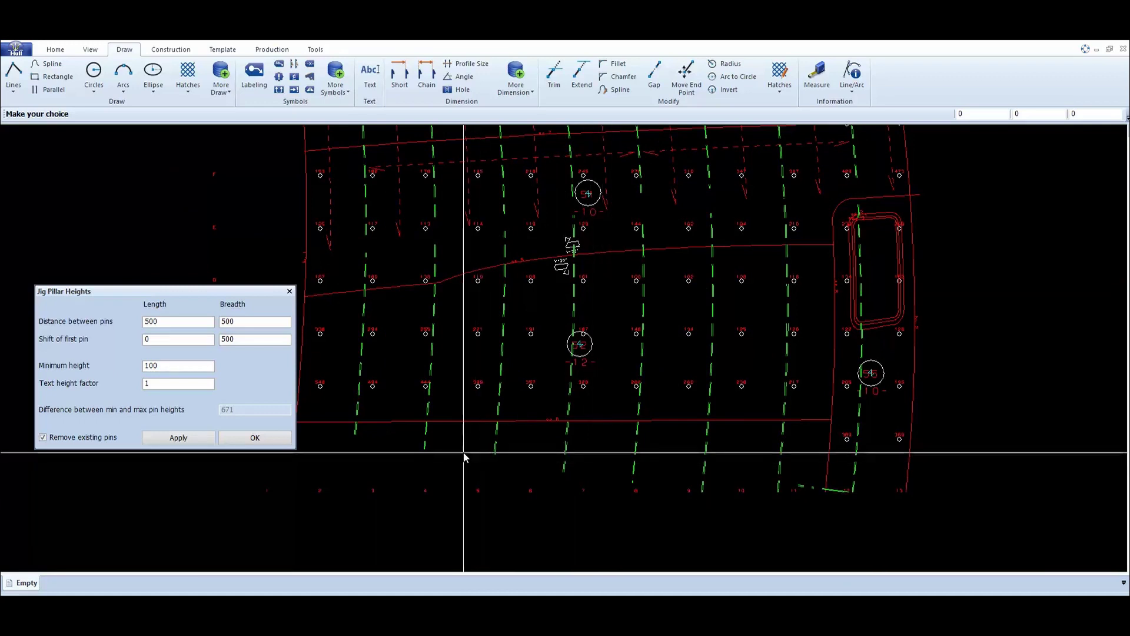
pyautogui.click(169, 368)
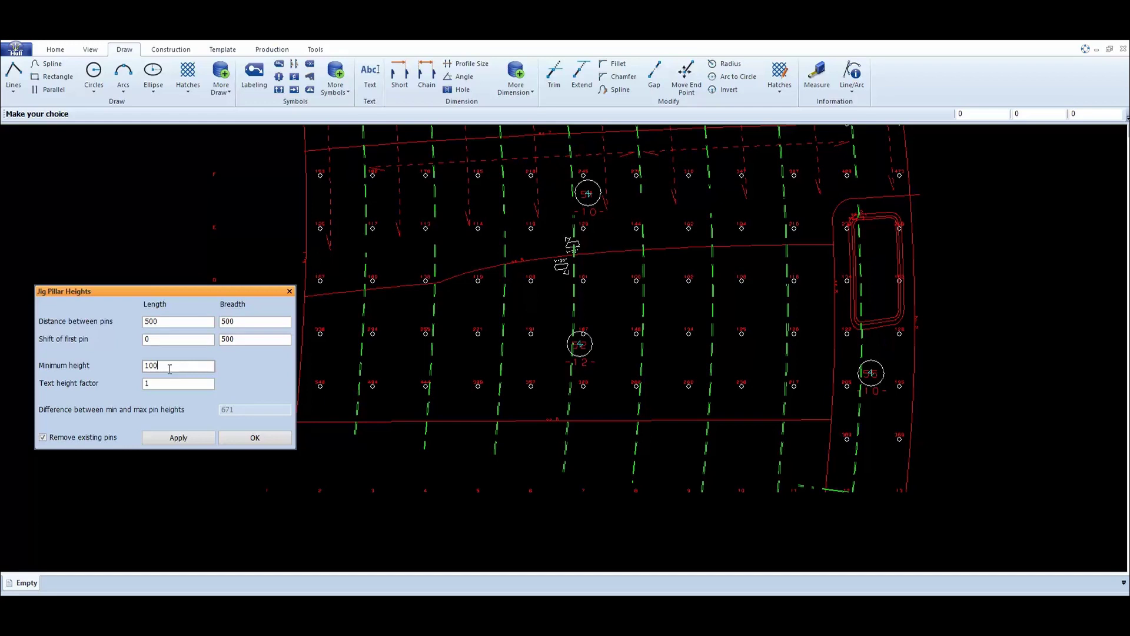
pyautogui.doubleClick(169, 369)
pyautogui.click(169, 383)
pyautogui.click(181, 368)
pyautogui.scroll(3, 608, 296)
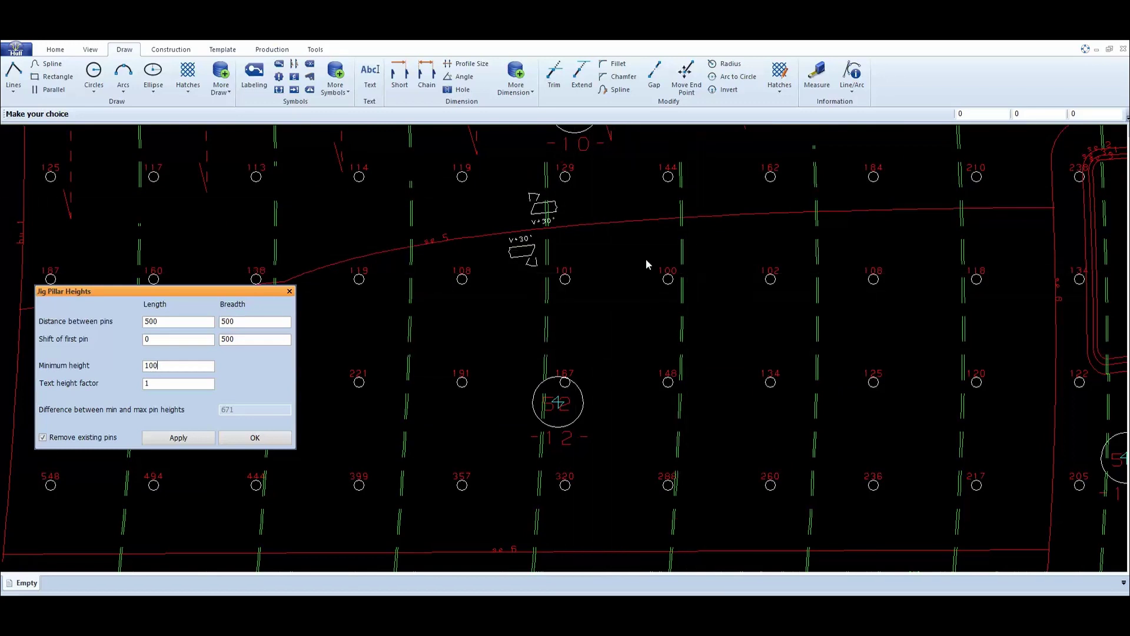
pyautogui.scroll(-3, 674, 312)
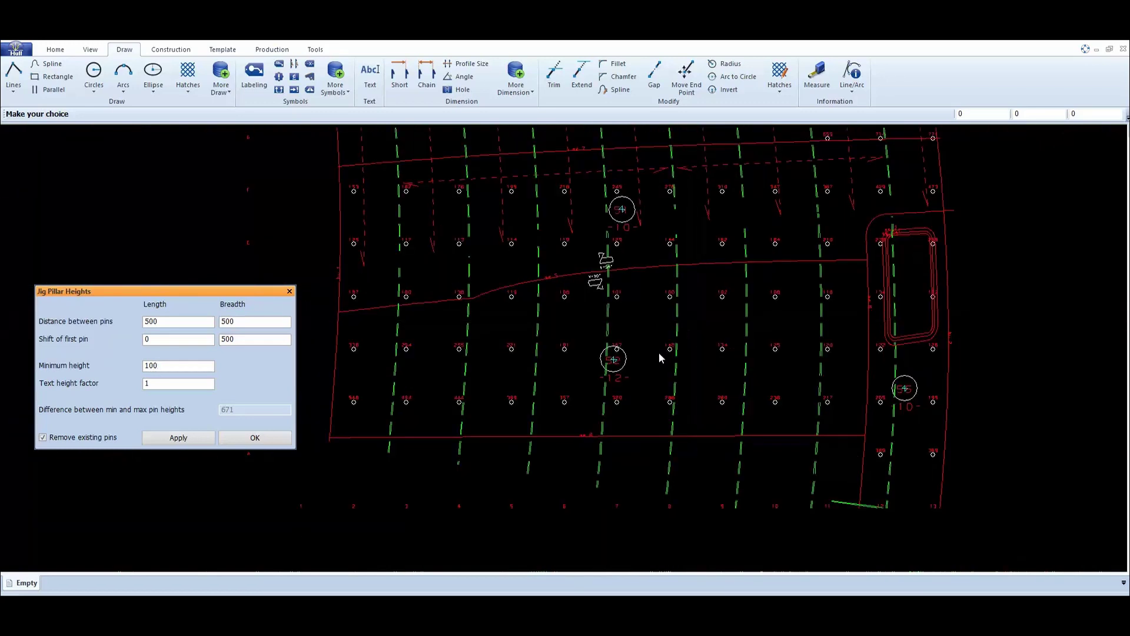
pyautogui.moveTo(748, 297); pyautogui.dragTo(622, 372, button='middle')
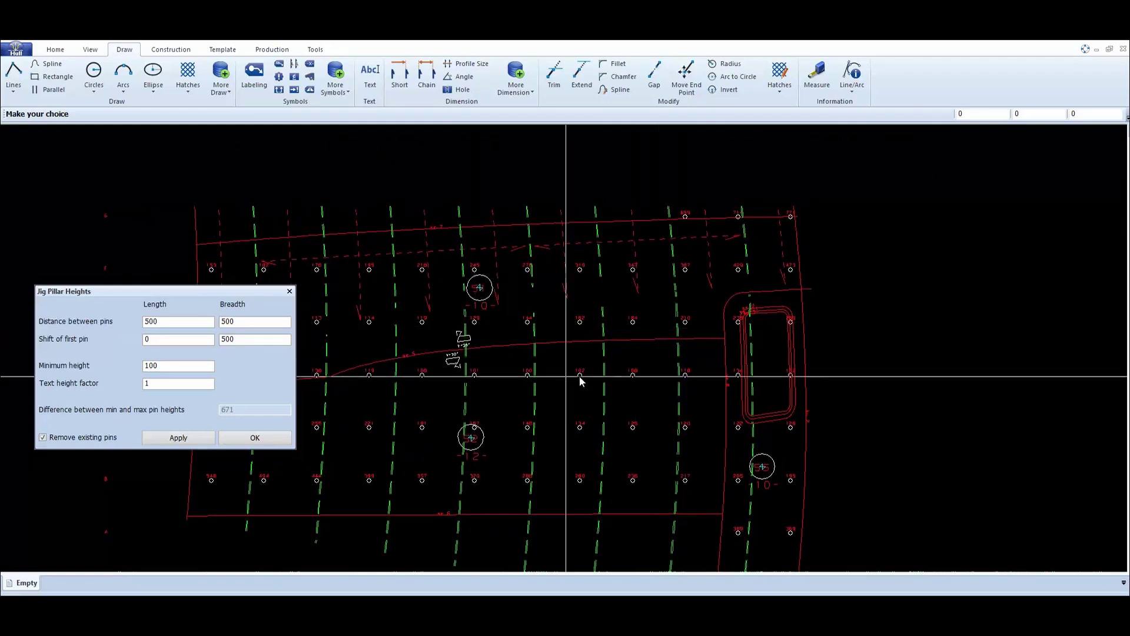
# Examine the highest pins in the plate corner above the rounded opening and compare them with the rest of the grid
pyautogui.scroll(3, 771, 253)
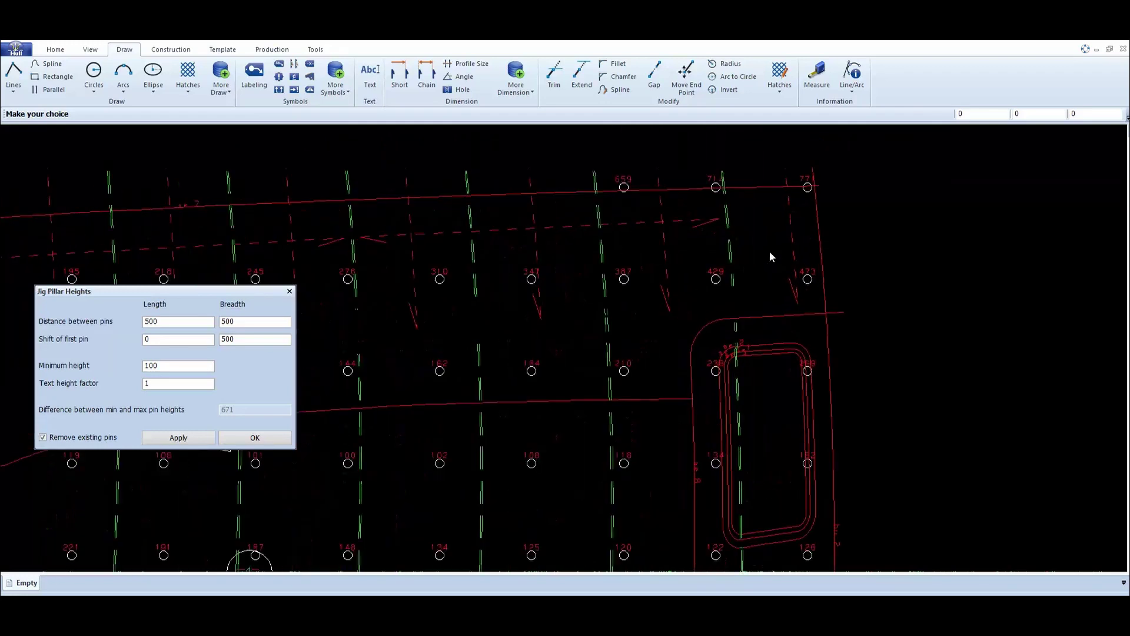
pyautogui.moveTo(823, 204); pyautogui.dragTo(760, 265, button='middle')
pyautogui.scroll(2, 759, 265)
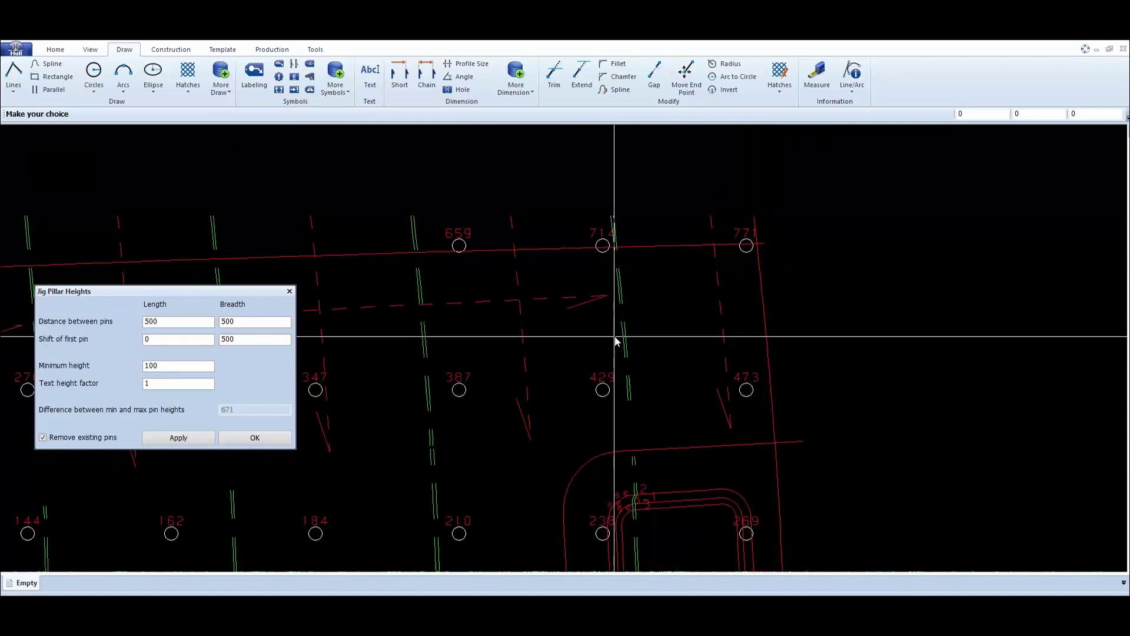
pyautogui.scroll(-2, 605, 334)
pyautogui.moveTo(506, 378); pyautogui.dragTo(668, 272, button='middle')
pyautogui.scroll(-2, 522, 391)
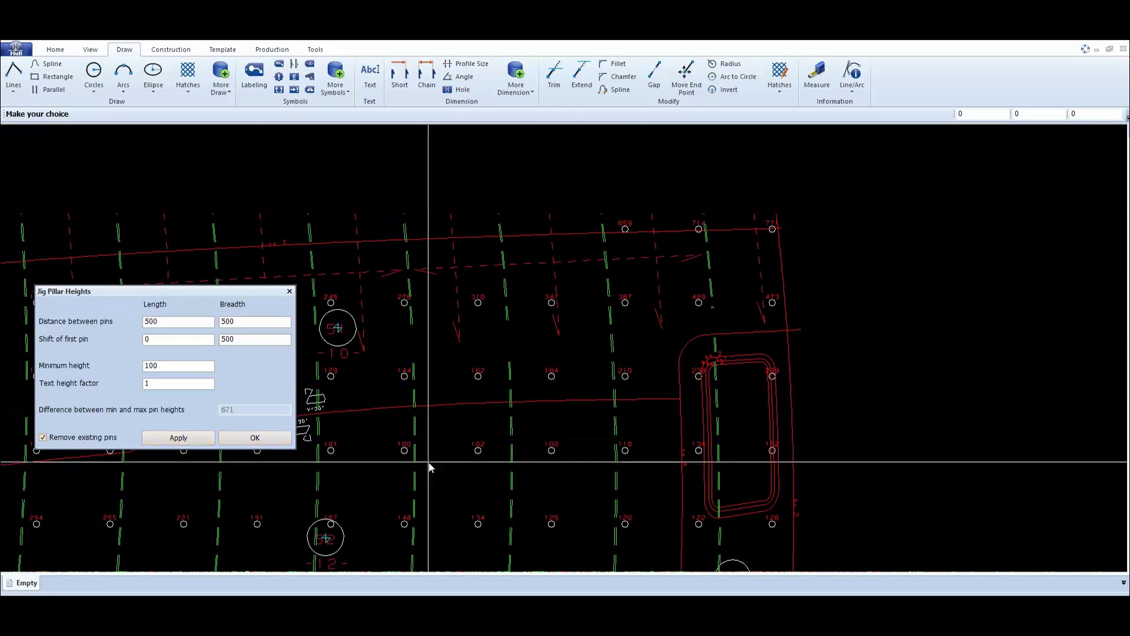
pyautogui.moveTo(429, 466); pyautogui.dragTo(587, 379, button='middle')
pyautogui.scroll(-2, 535, 396)
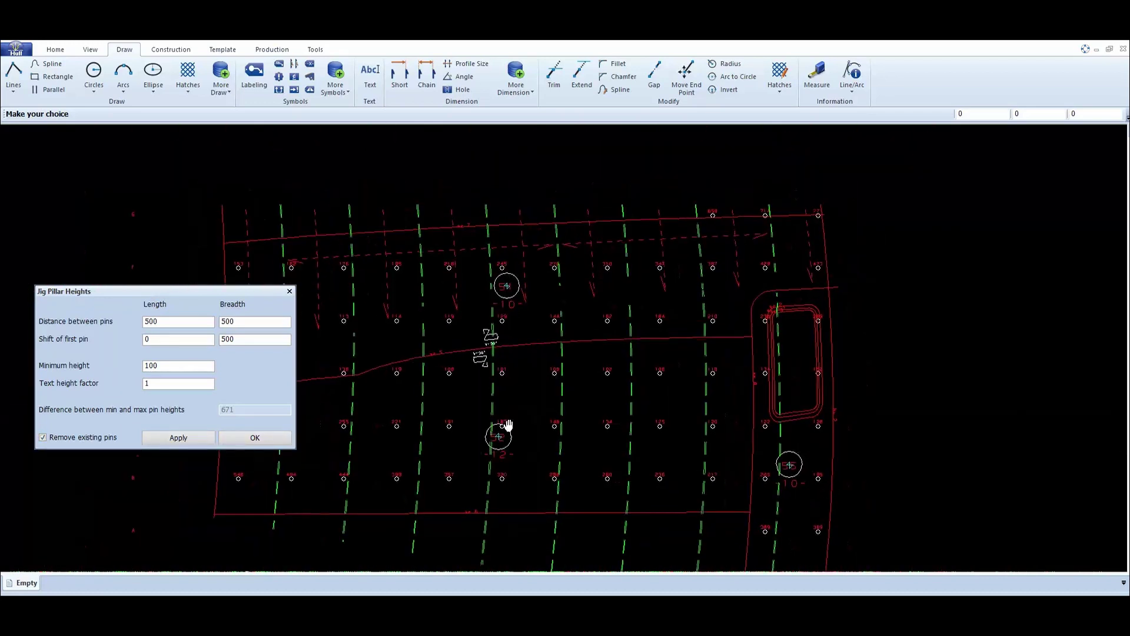
pyautogui.moveTo(518, 457); pyautogui.dragTo(525, 427, button='middle')
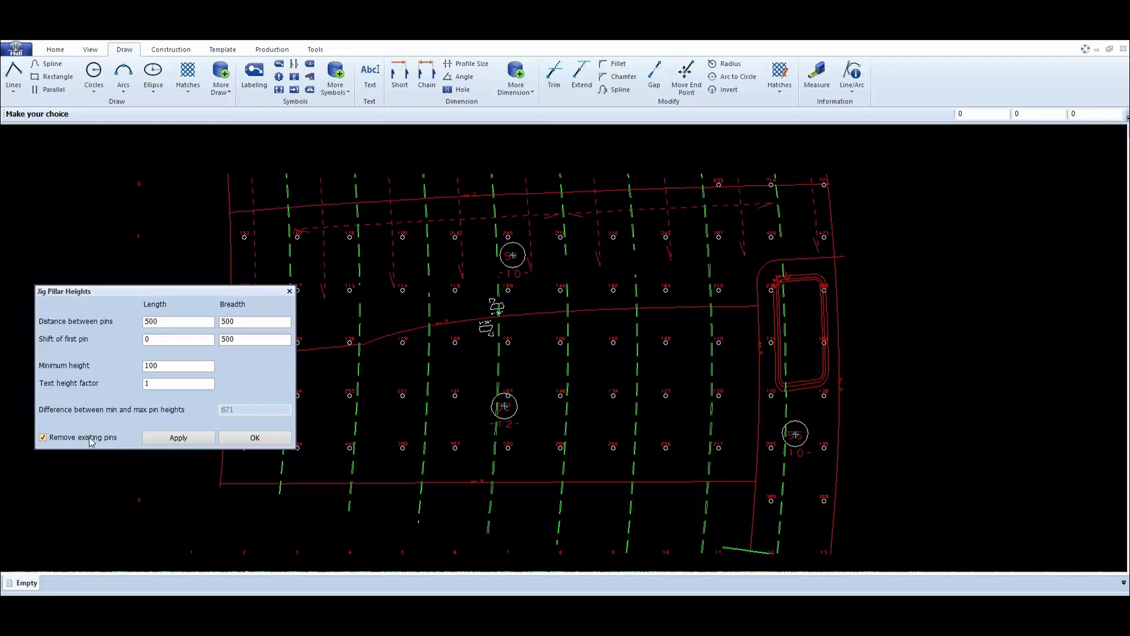
# Keep the existing pins, set the breadth shift of the first pin back to 0 and apply the jig pillar heights
pyautogui.doubleClick(244, 341)
pyautogui.write('0')
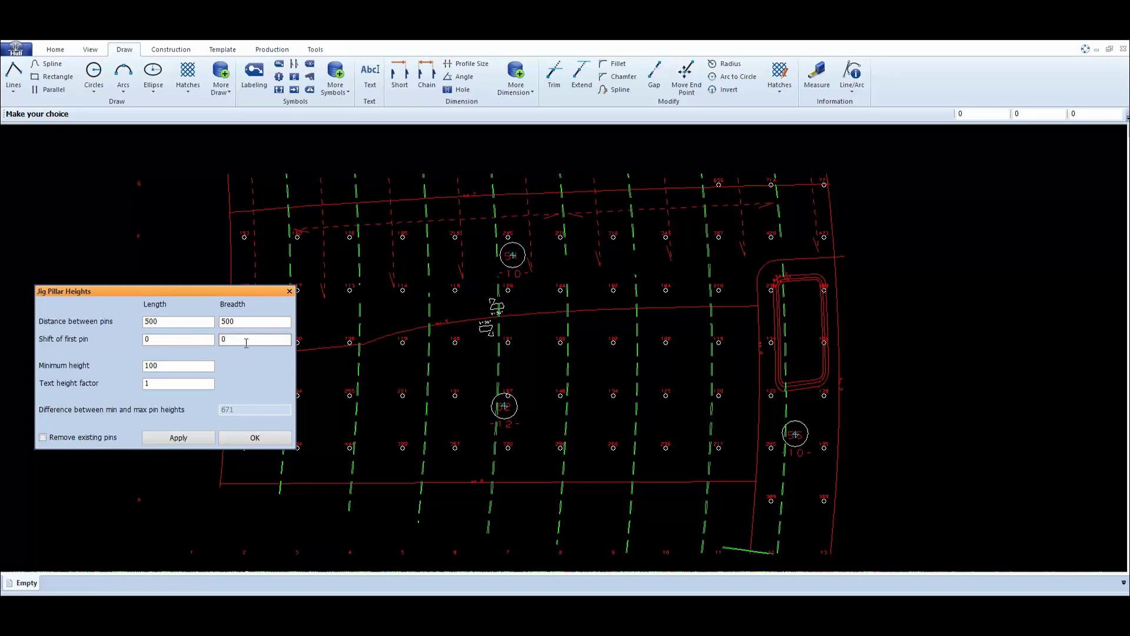
pyautogui.click(187, 439)
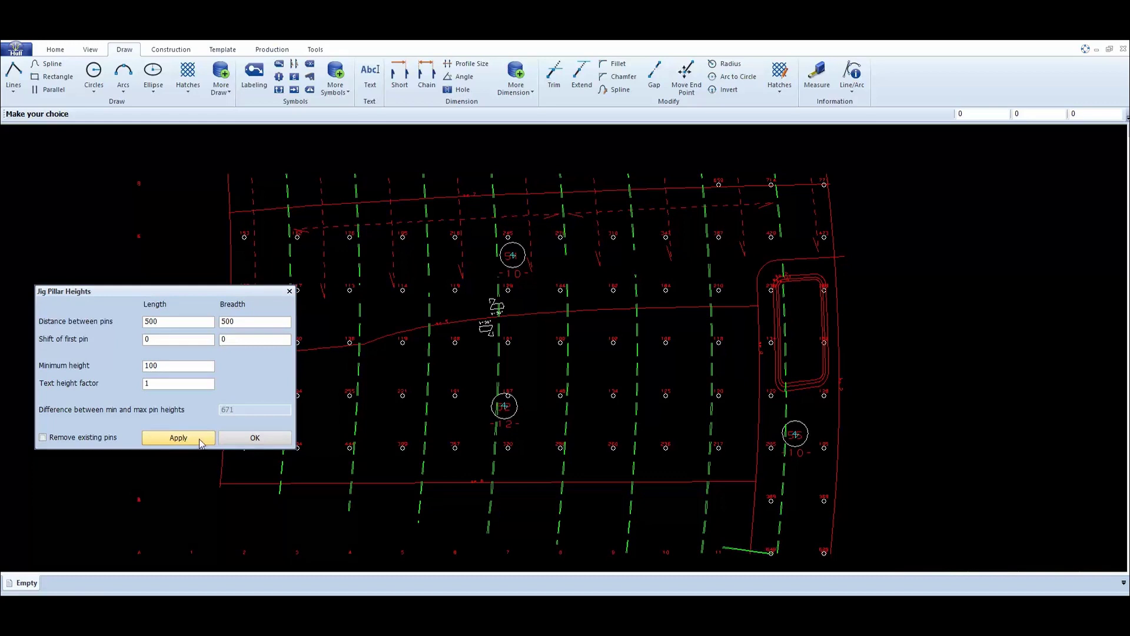
# Set the breadth shift of the first pin to 100 and generate an additional set of jig pins, keeping the existing ones
pyautogui.moveTo(771, 537); pyautogui.dragTo(793, 437, button='middle')
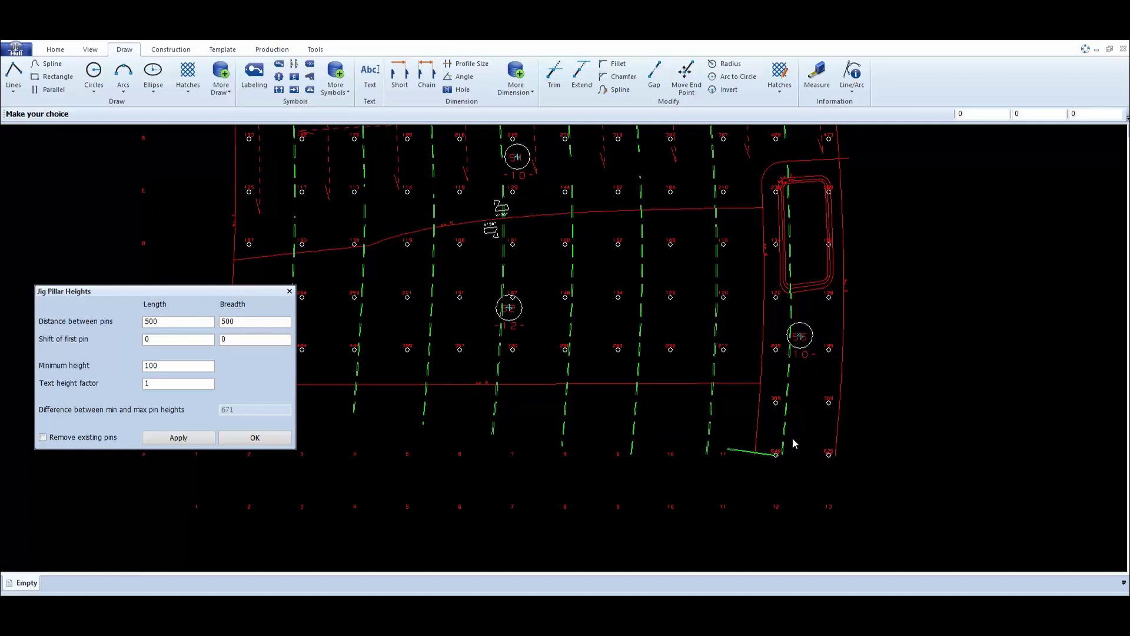
pyautogui.click(271, 337)
pyautogui.write('100')
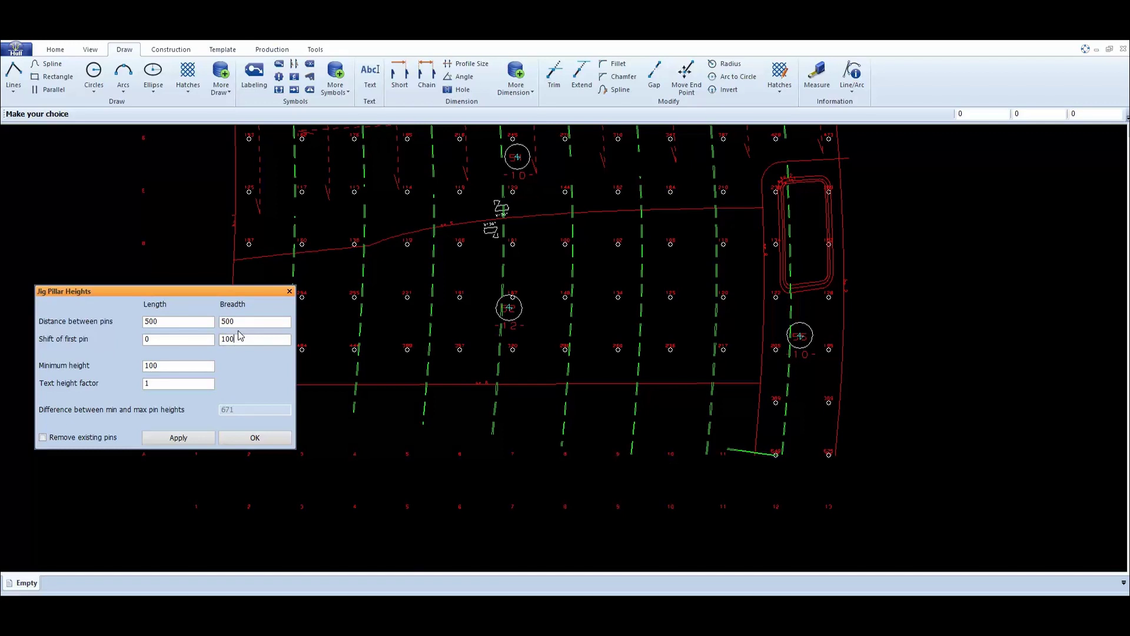
pyautogui.moveTo(618, 288); pyautogui.dragTo(618, 341, button='middle')
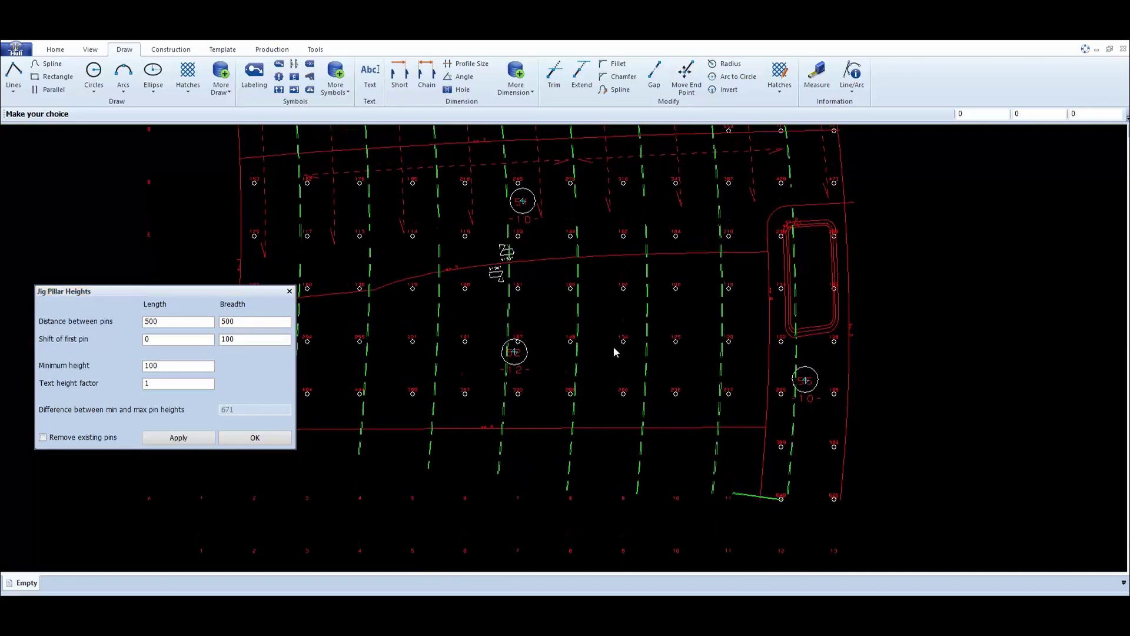
pyautogui.click(187, 434)
pyautogui.click(186, 439)
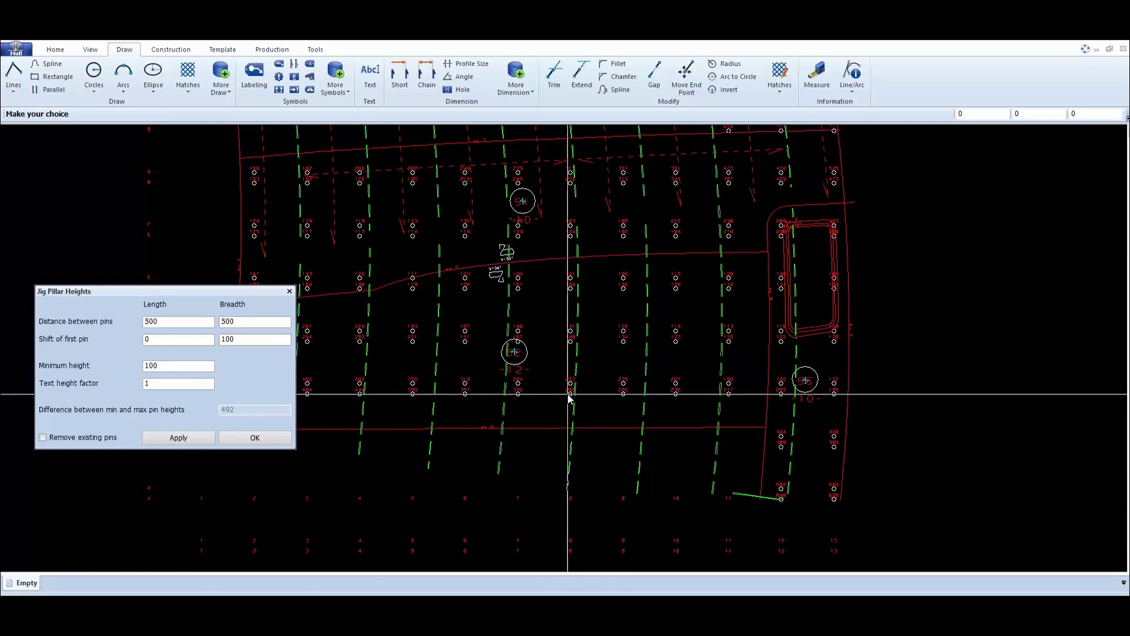
pyautogui.scroll(2, 571, 392)
pyautogui.scroll(1, 570, 392)
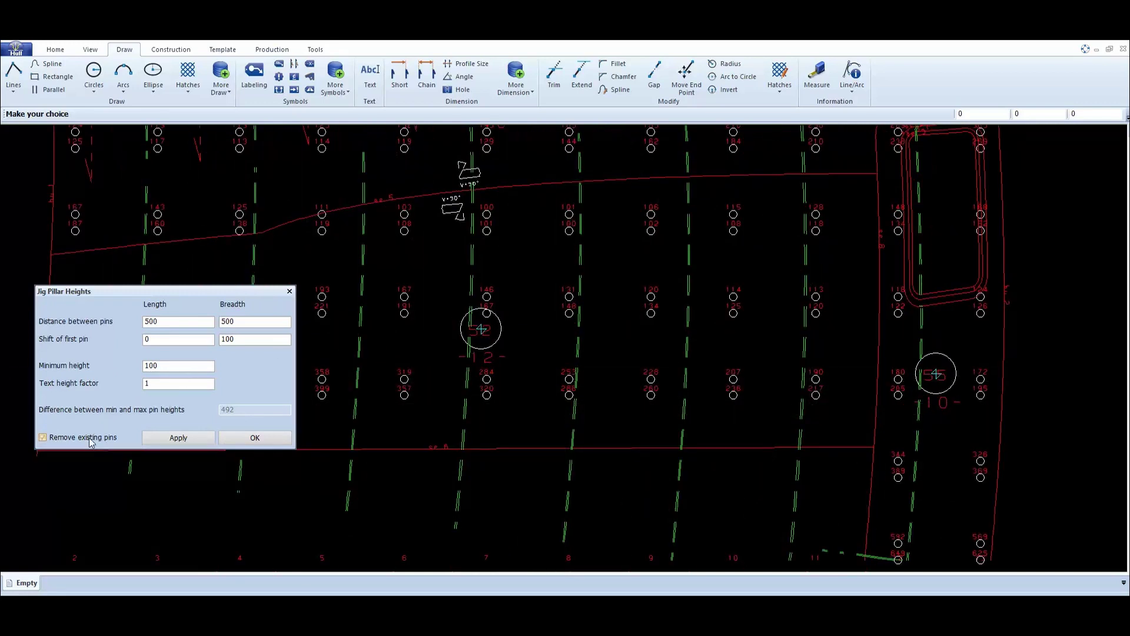
# Replace all existing pins with a new jig pin grid using a first-pin breadth shift of 0, and accept the pillar heights
pyautogui.doubleClick(223, 340)
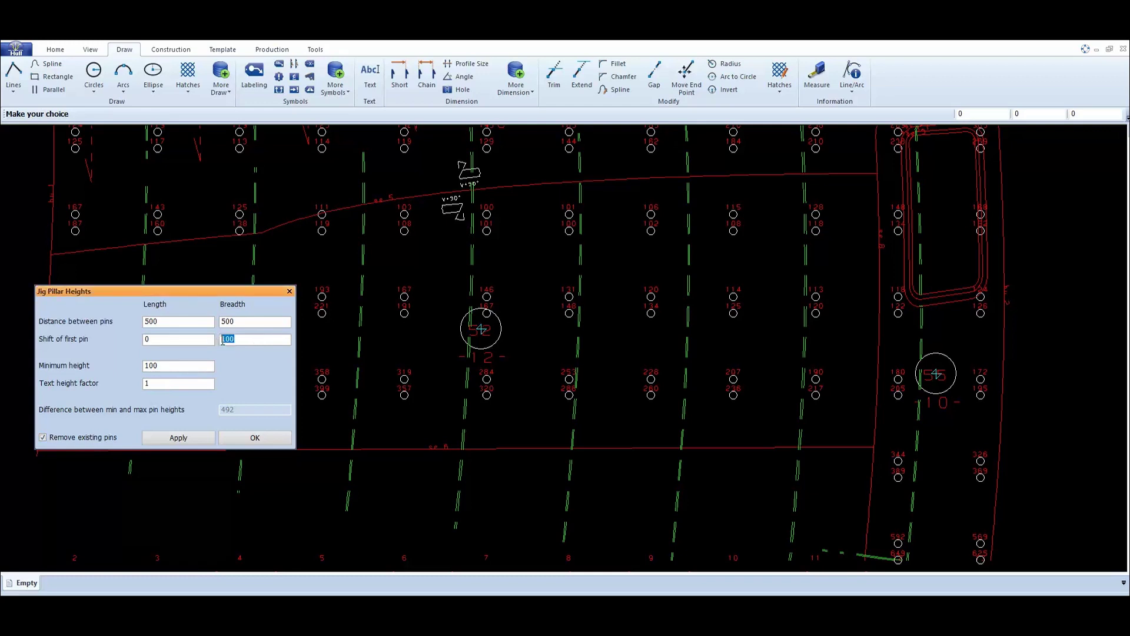
pyautogui.write('0')
pyautogui.click(192, 436)
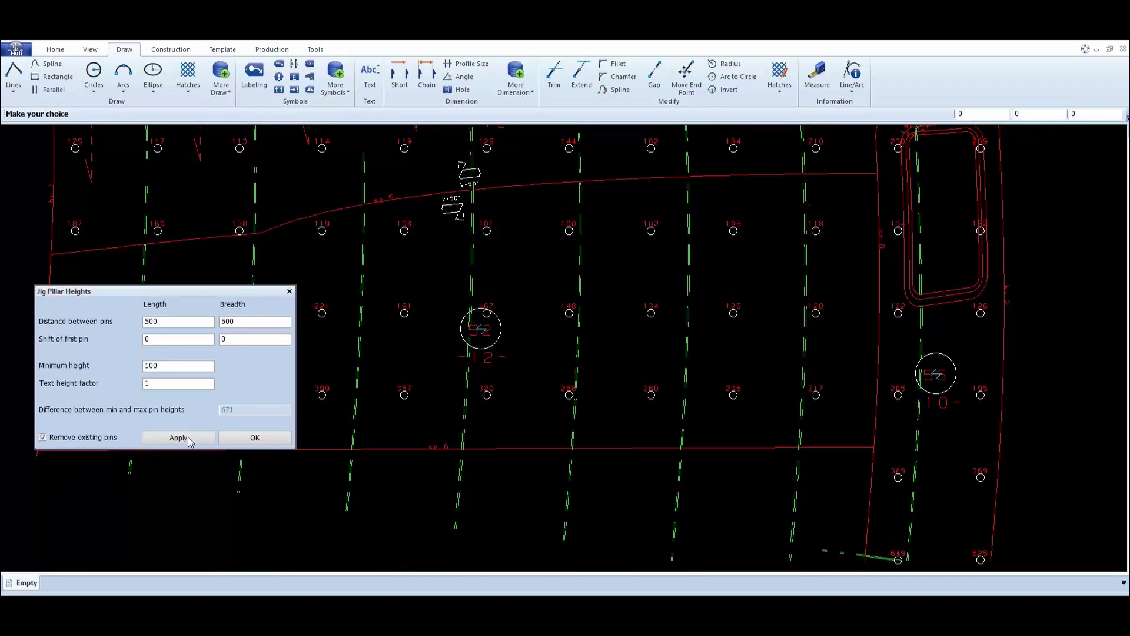
pyautogui.scroll(-3, 529, 405)
pyautogui.moveTo(546, 432); pyautogui.dragTo(597, 412, button='middle')
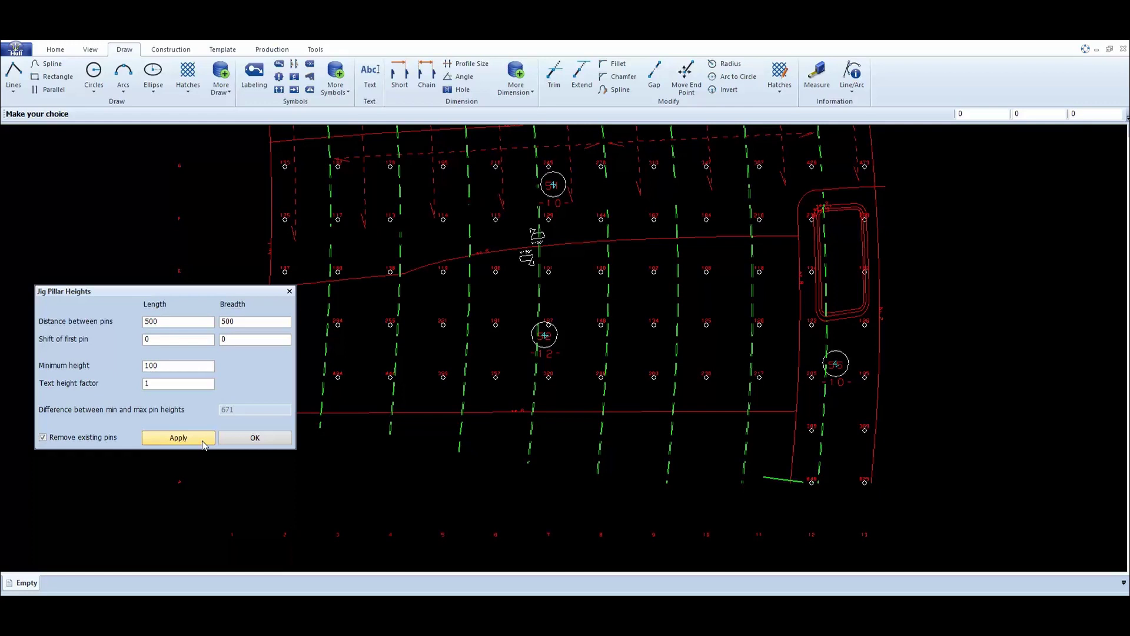
pyautogui.moveTo(628, 359); pyautogui.dragTo(627, 385, button='middle')
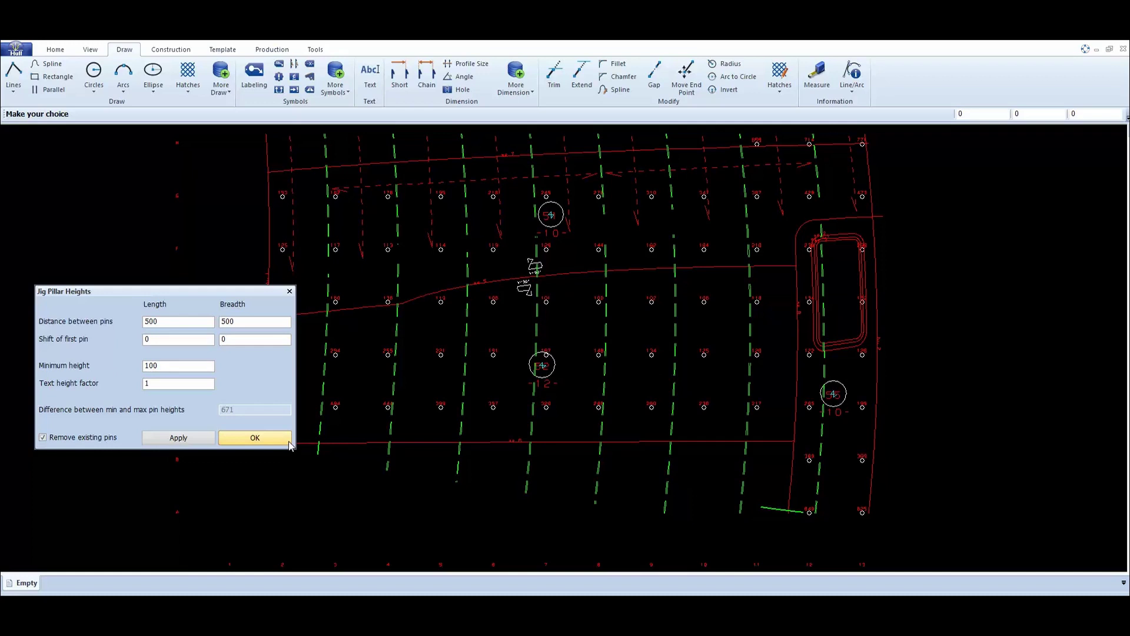
pyautogui.scroll(2, 537, 374)
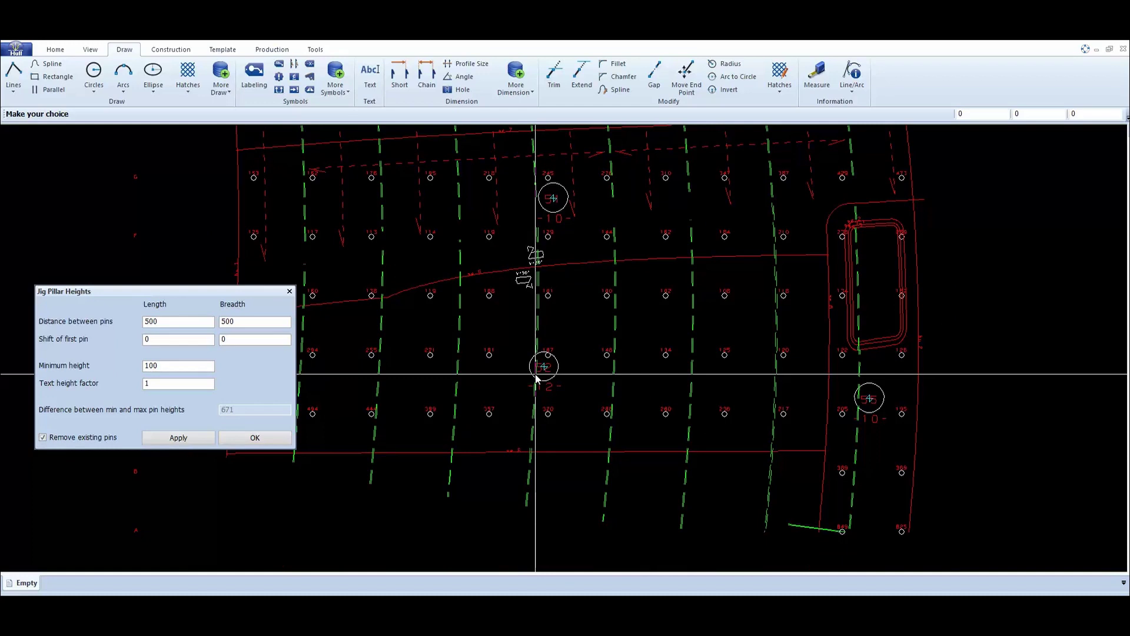
pyautogui.click(266, 441)
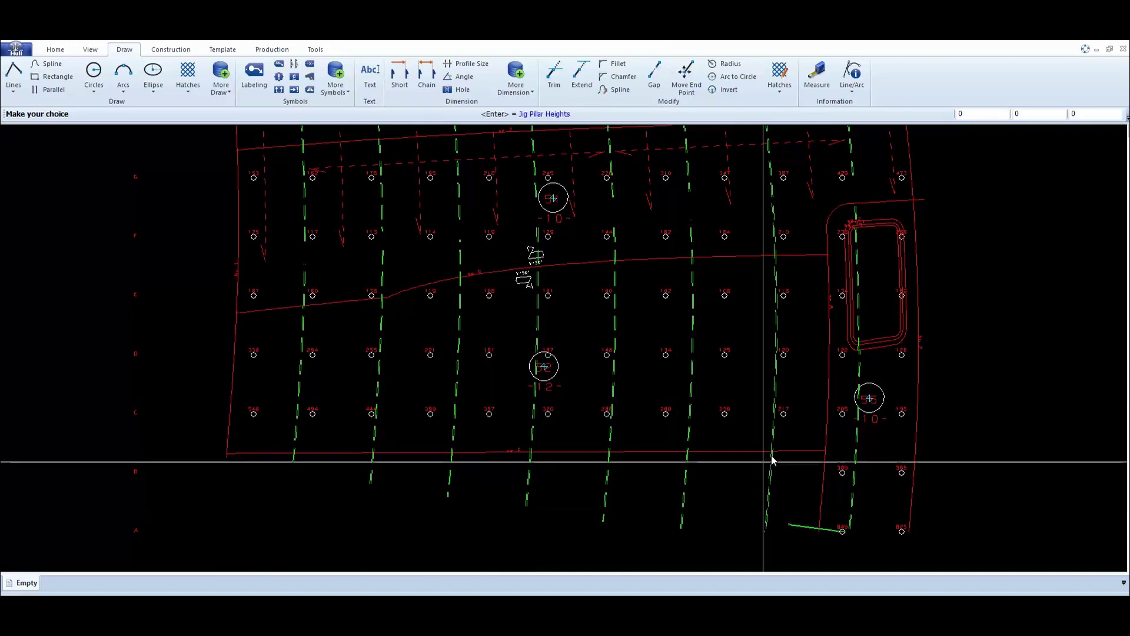
# Save the jig drawing as a Shell type drawing named JigPillarHeights in drawing group 108
pyautogui.moveTo(790, 421)
pyautogui.mouseDown(button='middle')
pyautogui.moveTo(759, 467)
pyautogui.moveTo(764, 450)
pyautogui.moveTo(769, 472)
pyautogui.mouseUp(button='middle')
pyautogui.scroll(-1, 765, 450)
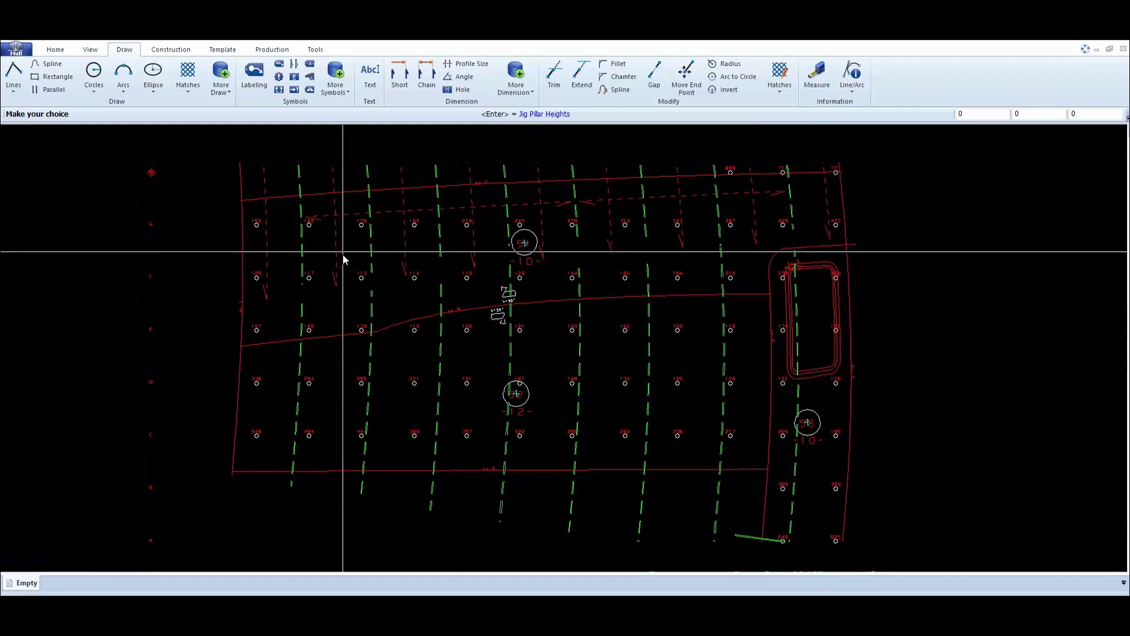
pyautogui.click(341, 277)
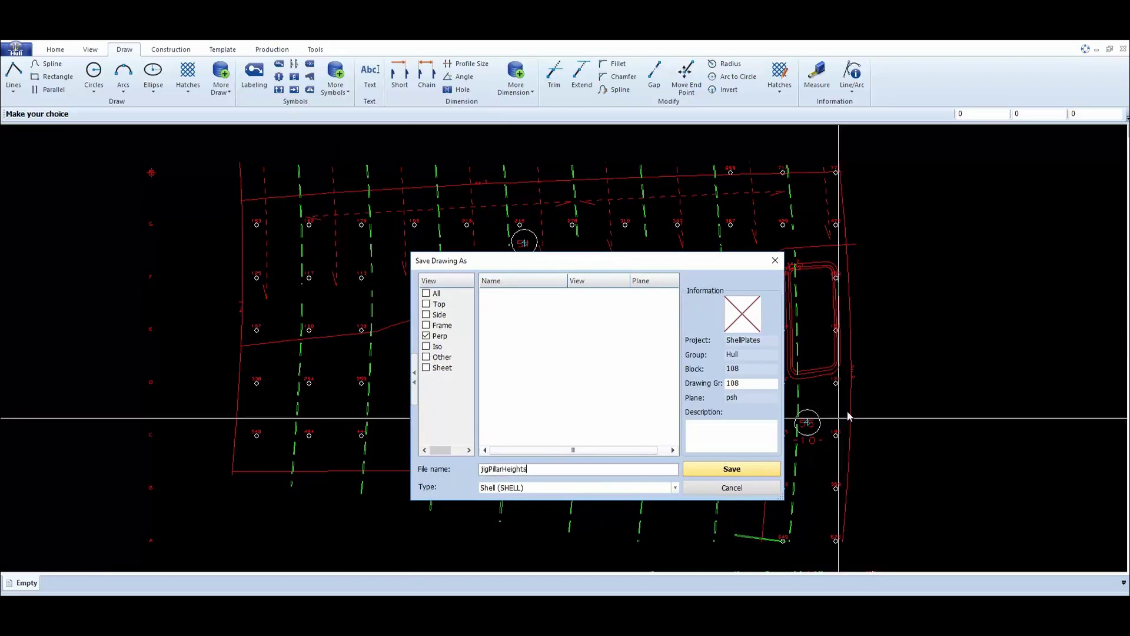
pyautogui.click(753, 469)
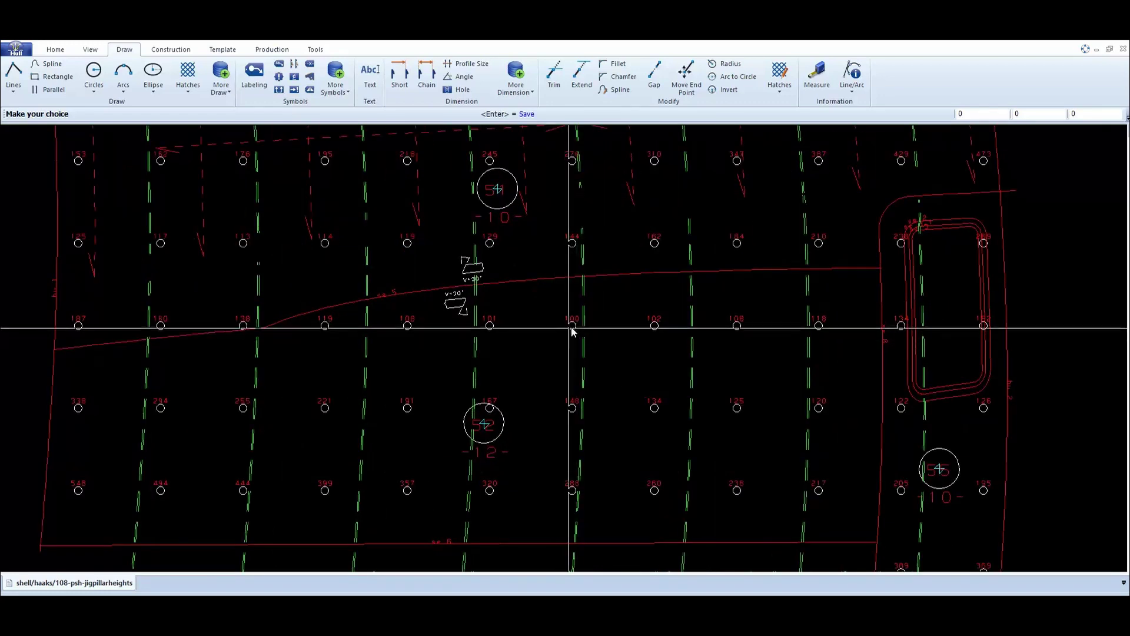
# Switch to the norms environment and open the jig pillar radius among the shell settings
pyautogui.scroll(1, 612, 386)
pyautogui.scroll(-1, 630, 385)
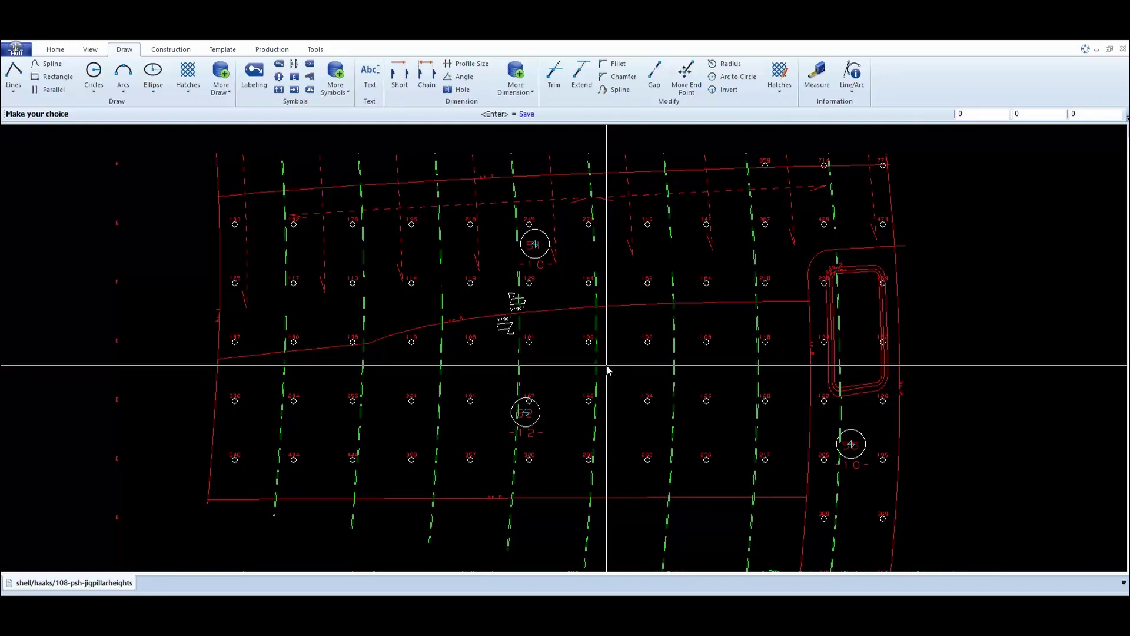
pyautogui.scroll(2, 468, 293)
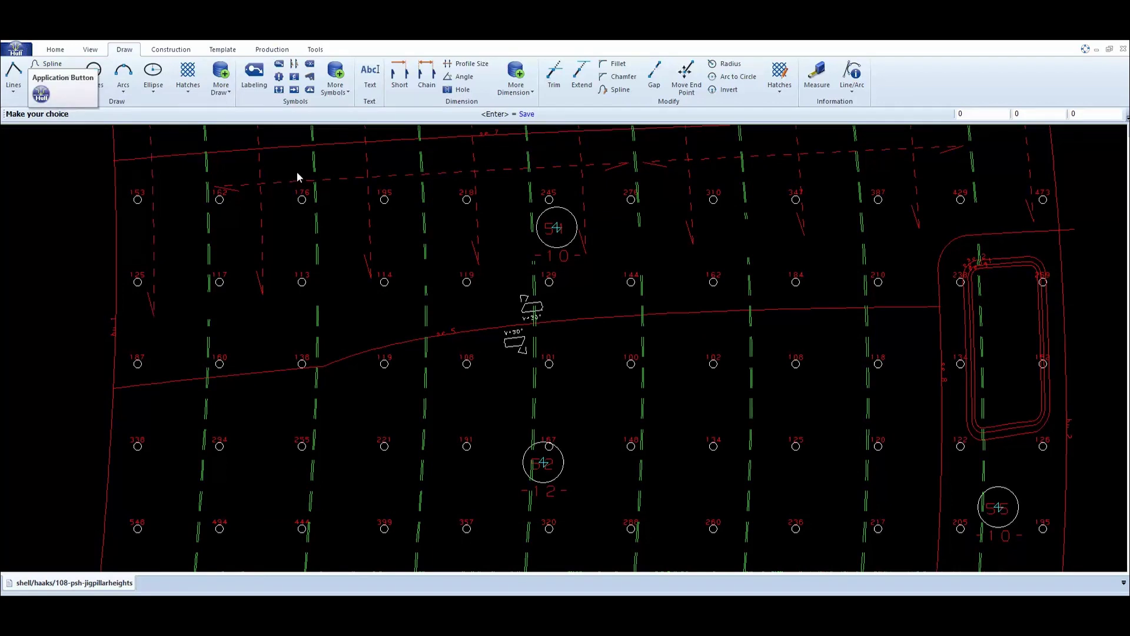
pyautogui.click(28, 52)
pyautogui.click(213, 161)
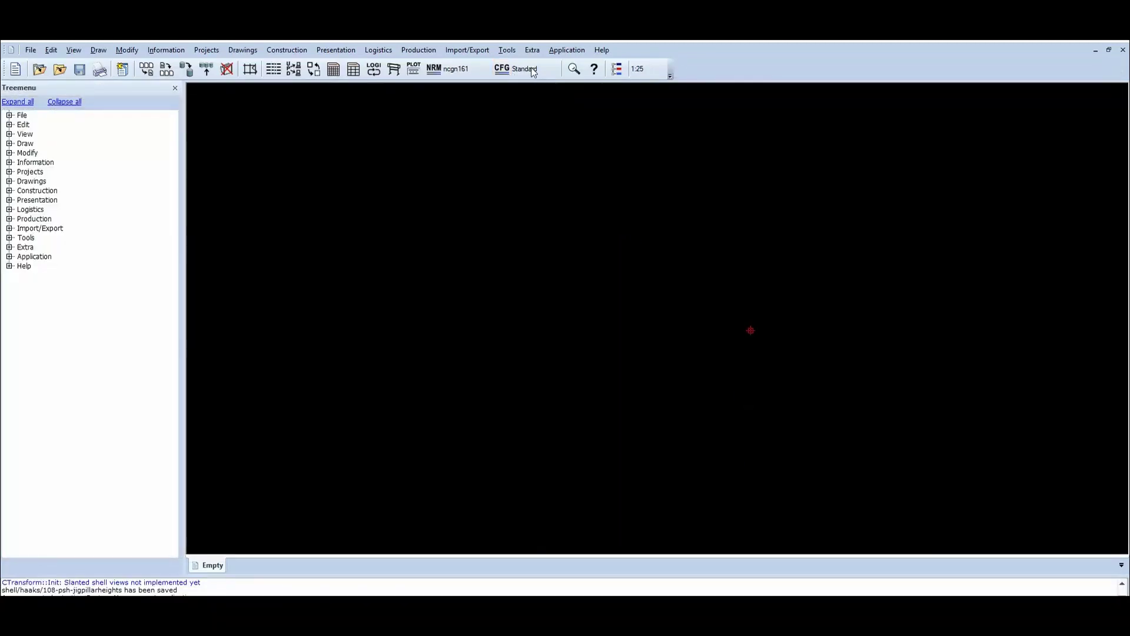
pyautogui.click(533, 51)
pyautogui.click(550, 76)
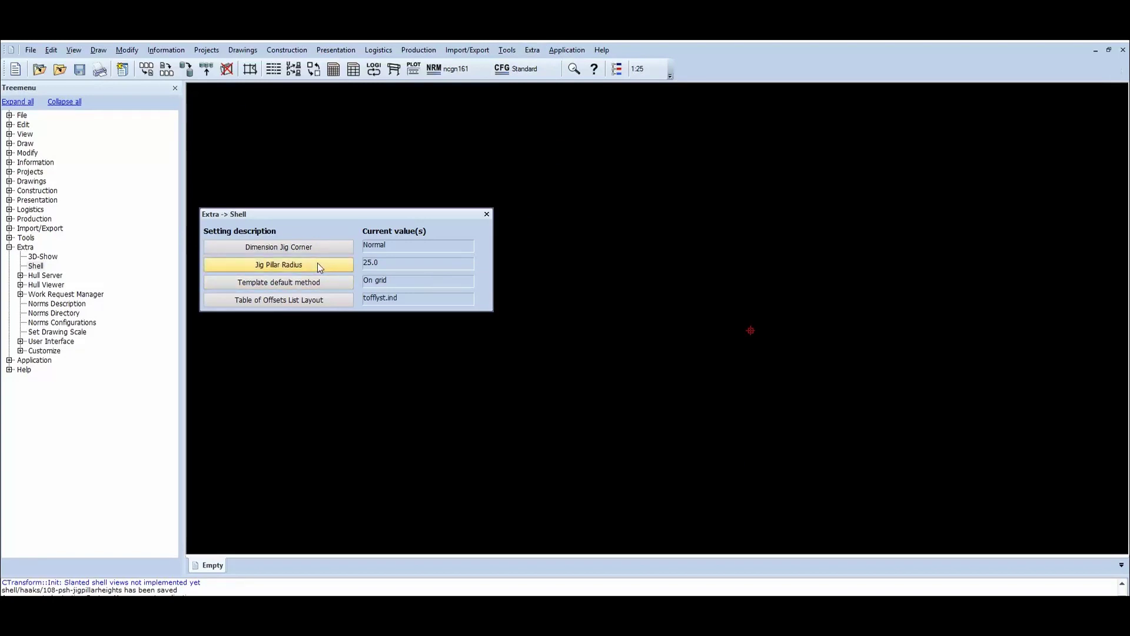
pyautogui.click(318, 264)
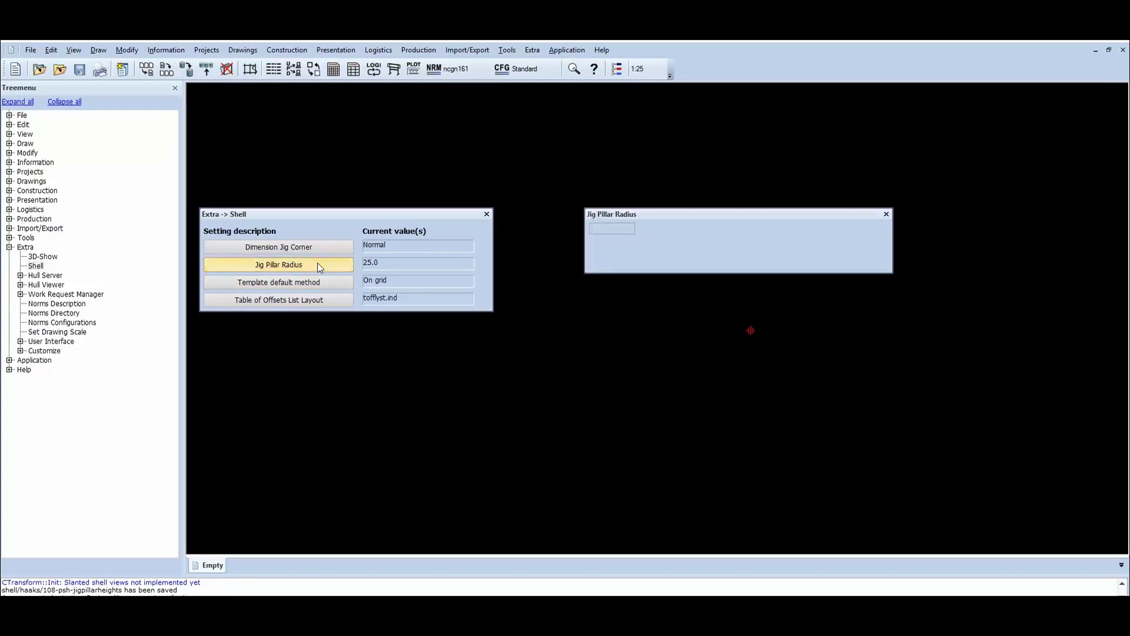